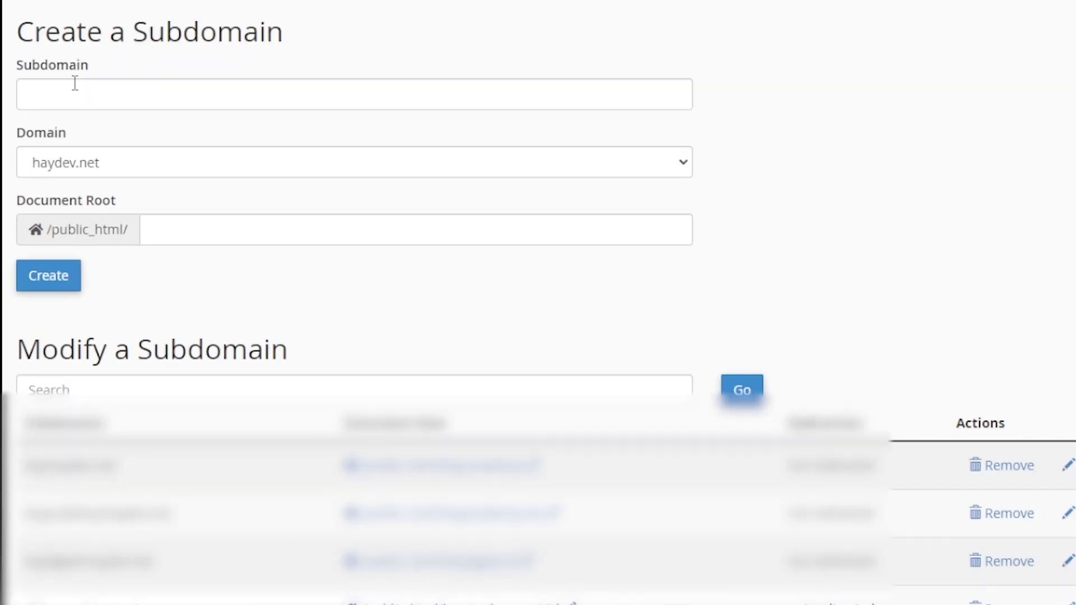
# - Create subdomain 'my' under paketusahadigital.com with document root public_html/my
pyautogui.click(83, 96)
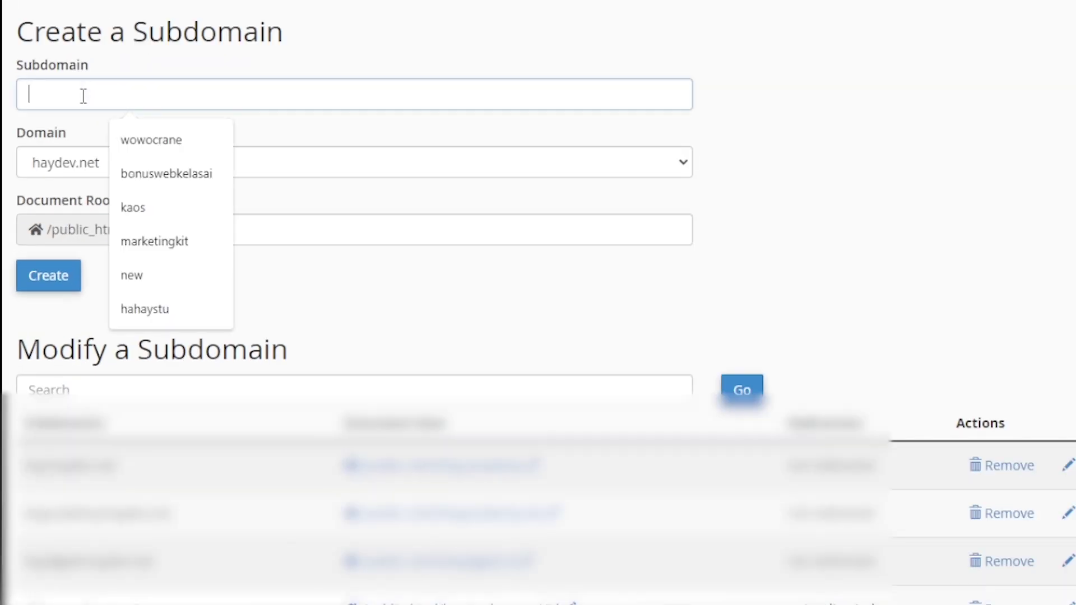
pyautogui.write('my')
pyautogui.click(409, 60)
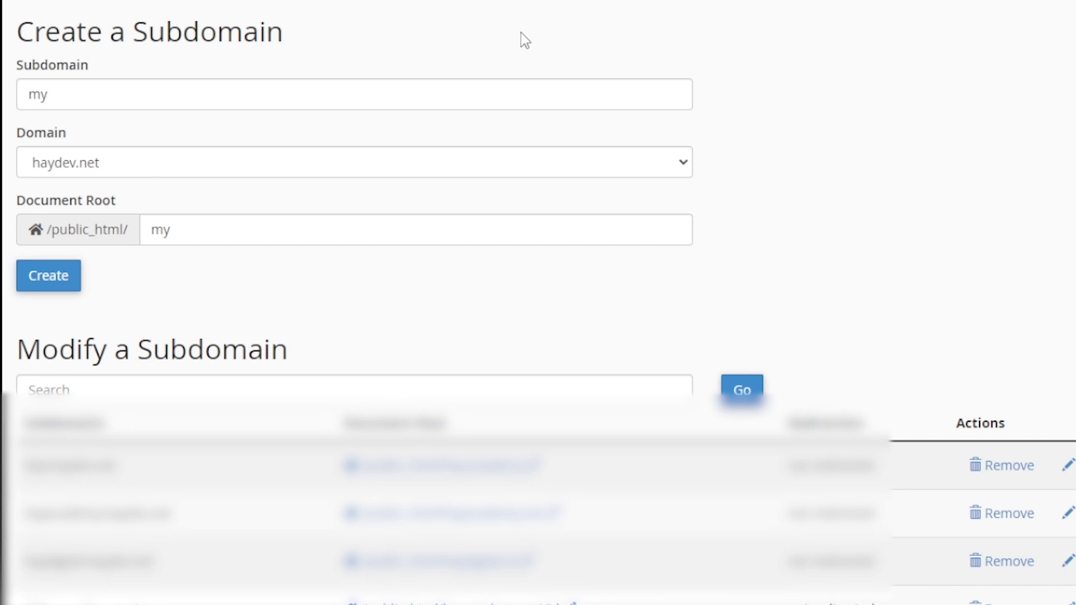
pyautogui.click(100, 163)
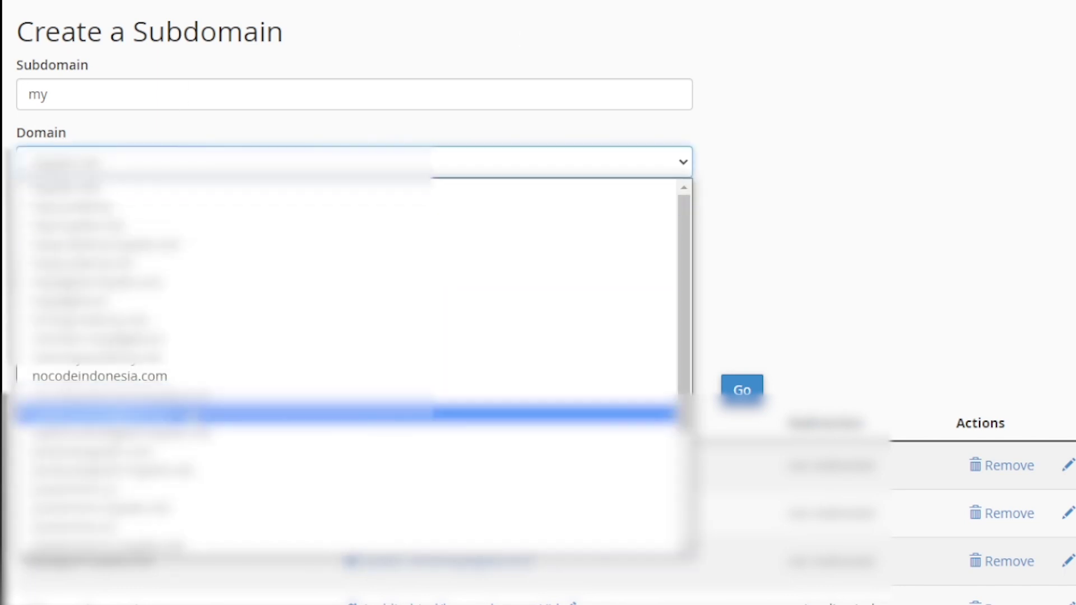
pyautogui.click(235, 413)
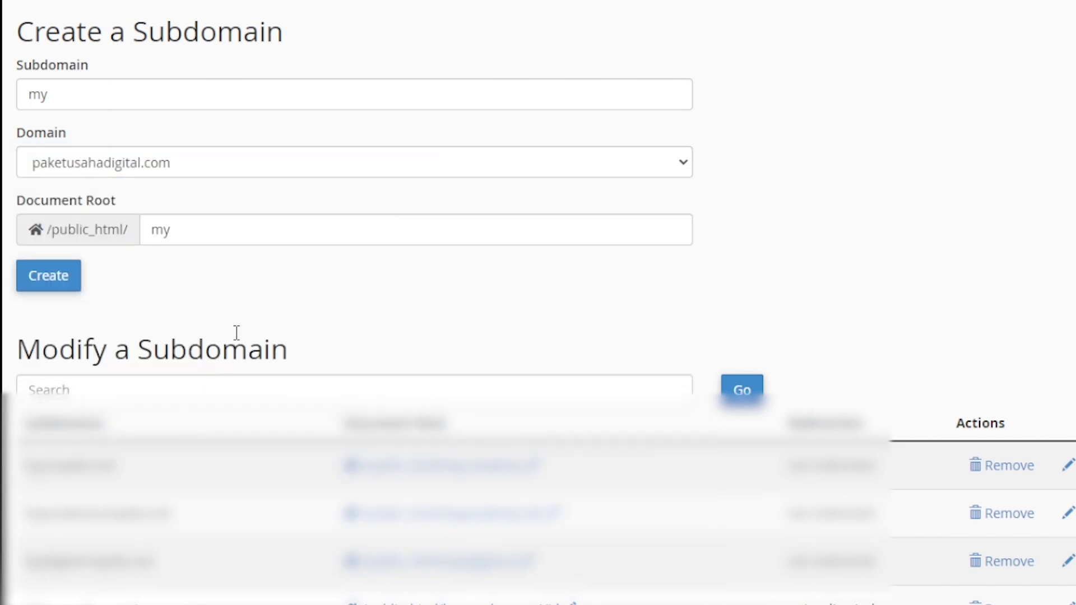
pyautogui.click(51, 285)
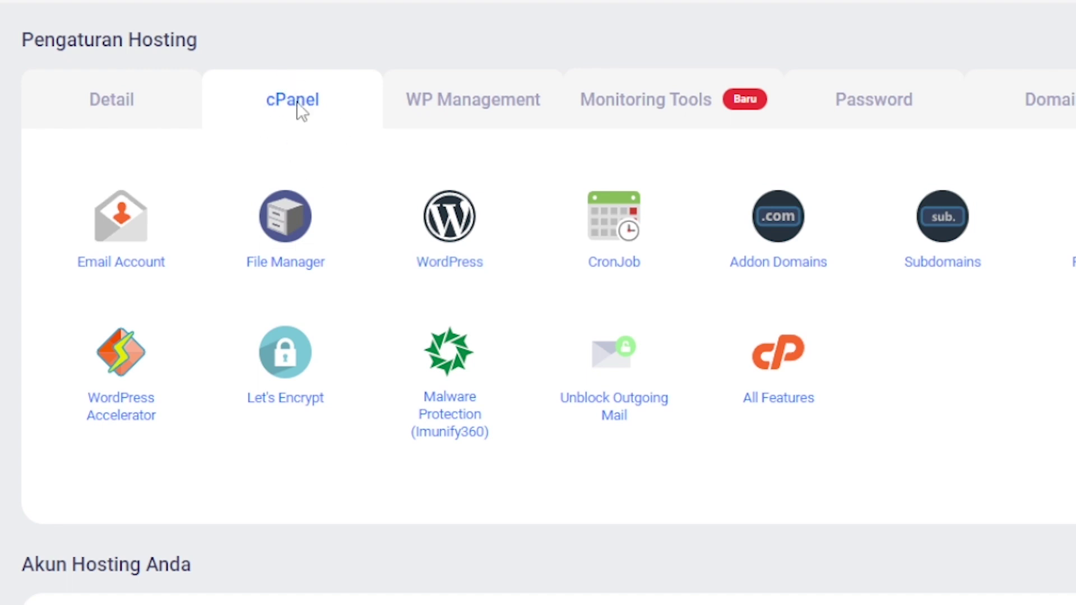
# - Start a new WordPress install in Softaculous targeting my.paketusahadigital.com
pyautogui.click(458, 244)
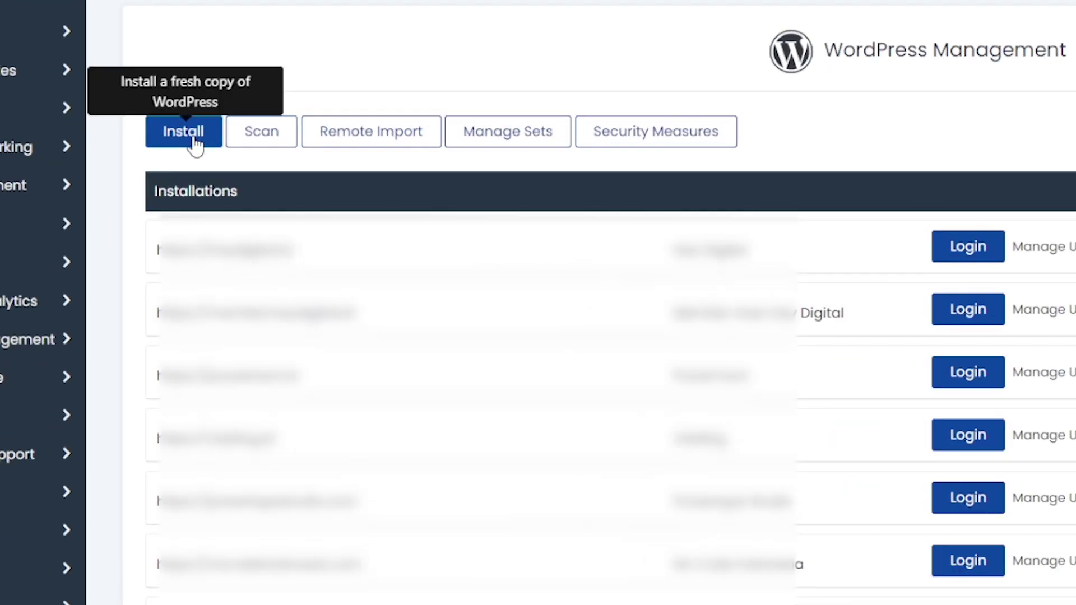
pyautogui.click(195, 140)
pyautogui.click(377, 336)
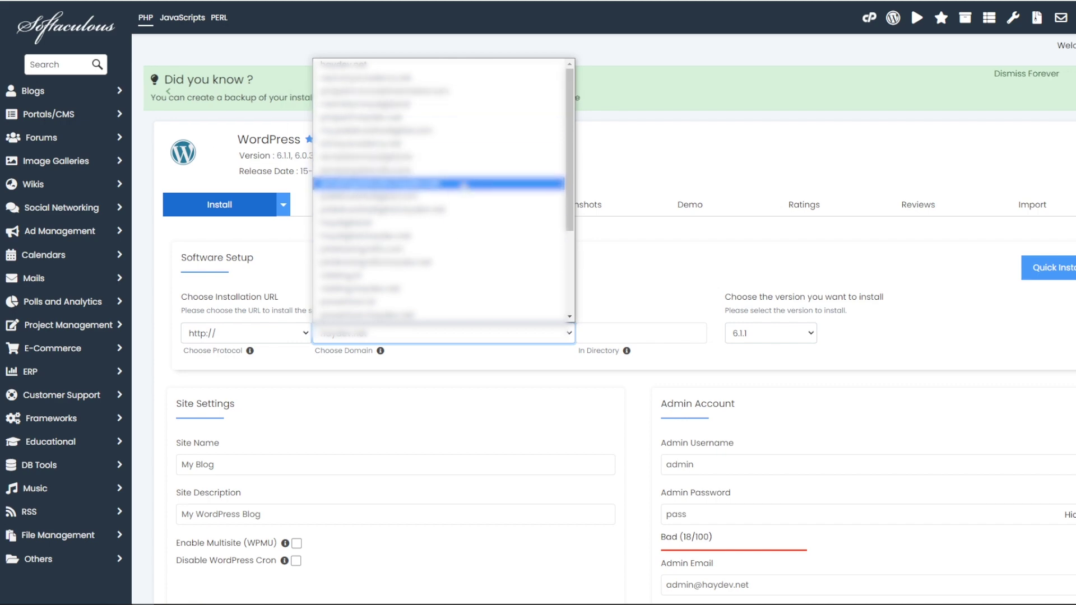
pyautogui.click(464, 135)
pyautogui.scroll(-3, 464, 138)
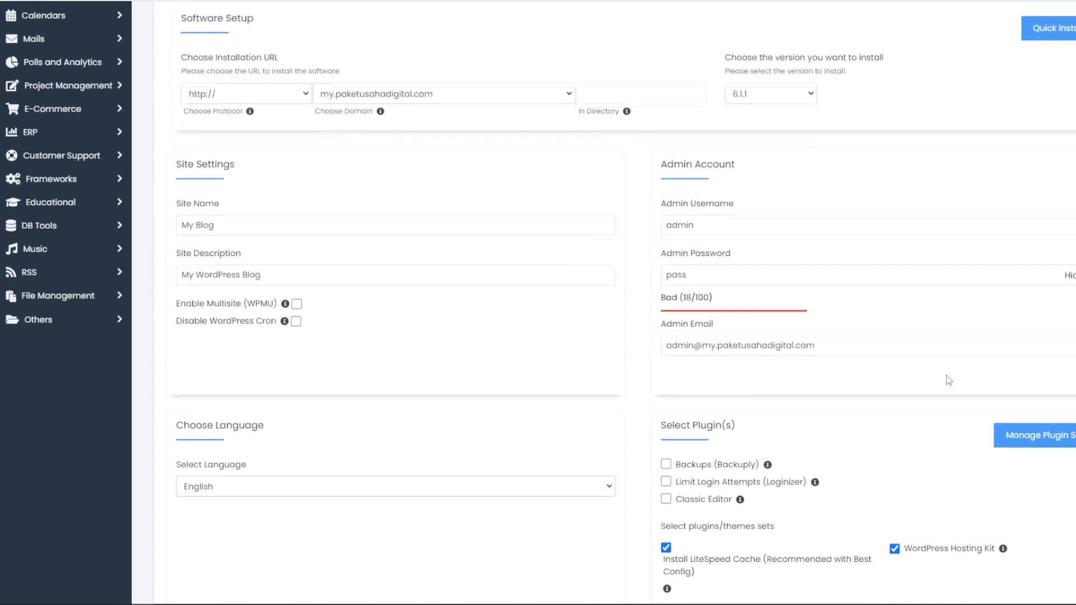
# - Replace the default admin password and admin email, then run the installation
pyautogui.click(712, 274)
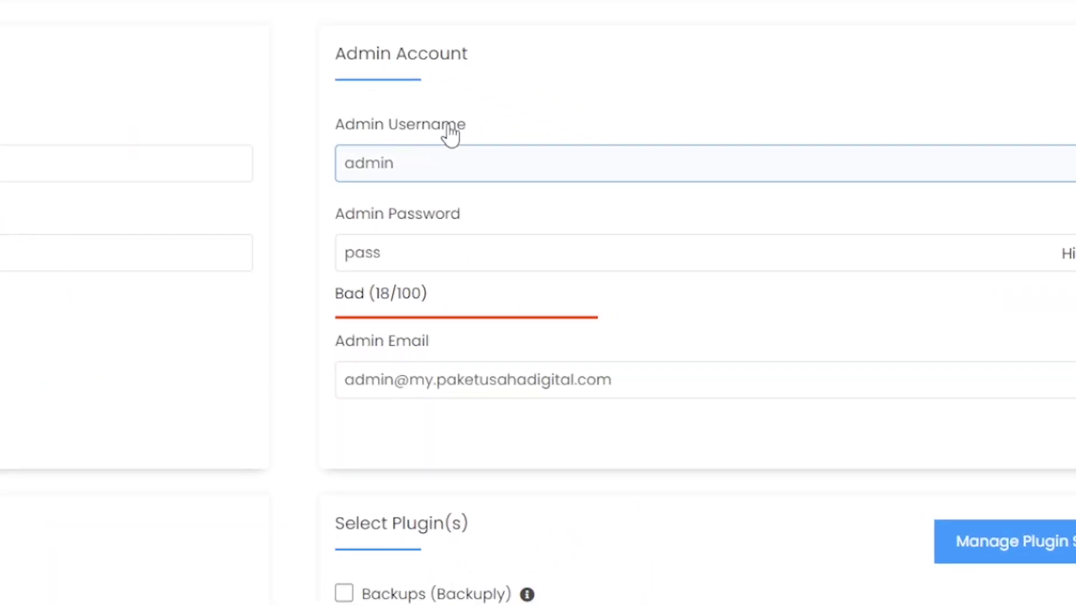
pyautogui.click(437, 172)
pyautogui.doubleClick(395, 163)
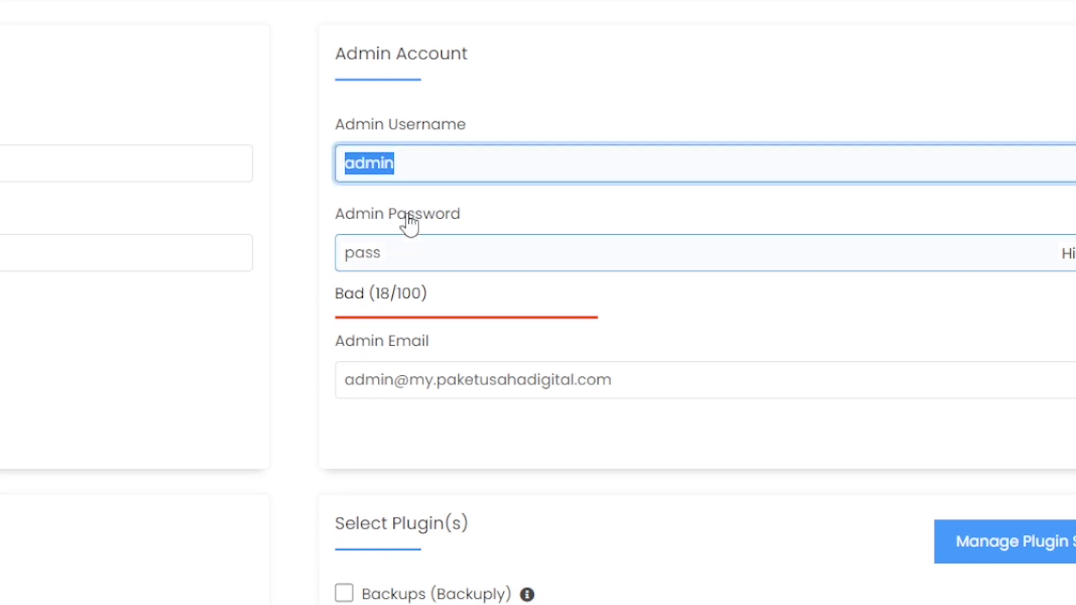
pyautogui.doubleClick(346, 255)
pyautogui.click(648, 199)
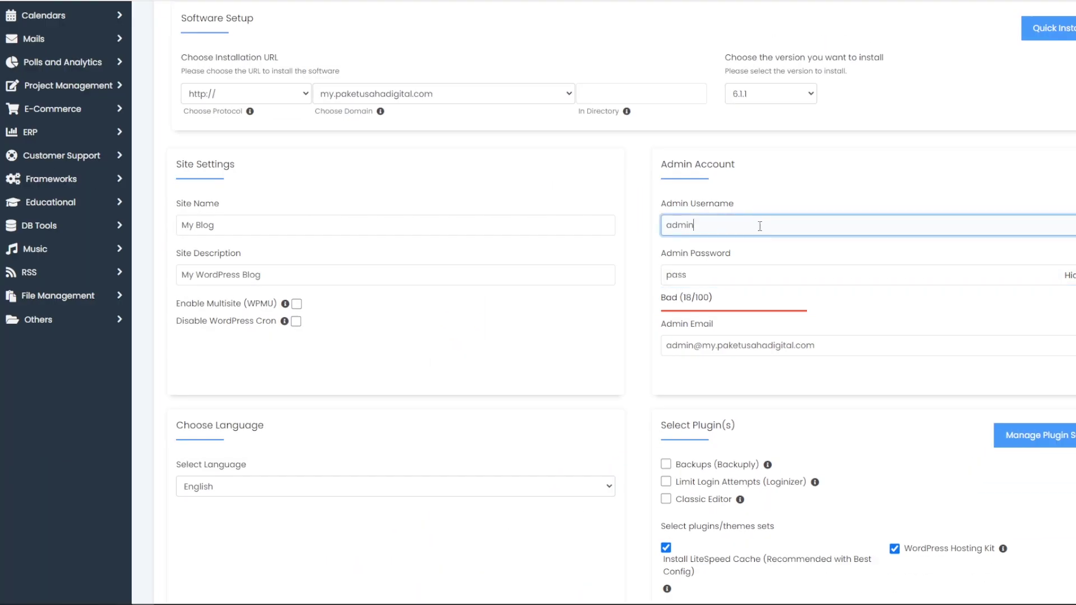
pyautogui.click(801, 343)
pyautogui.tripleClick(856, 336)
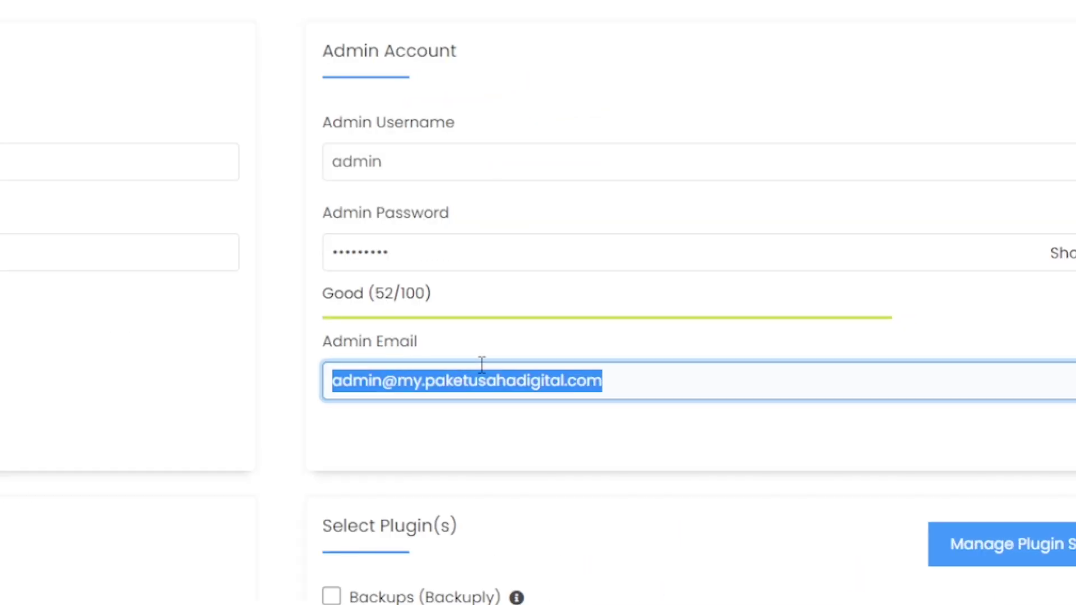
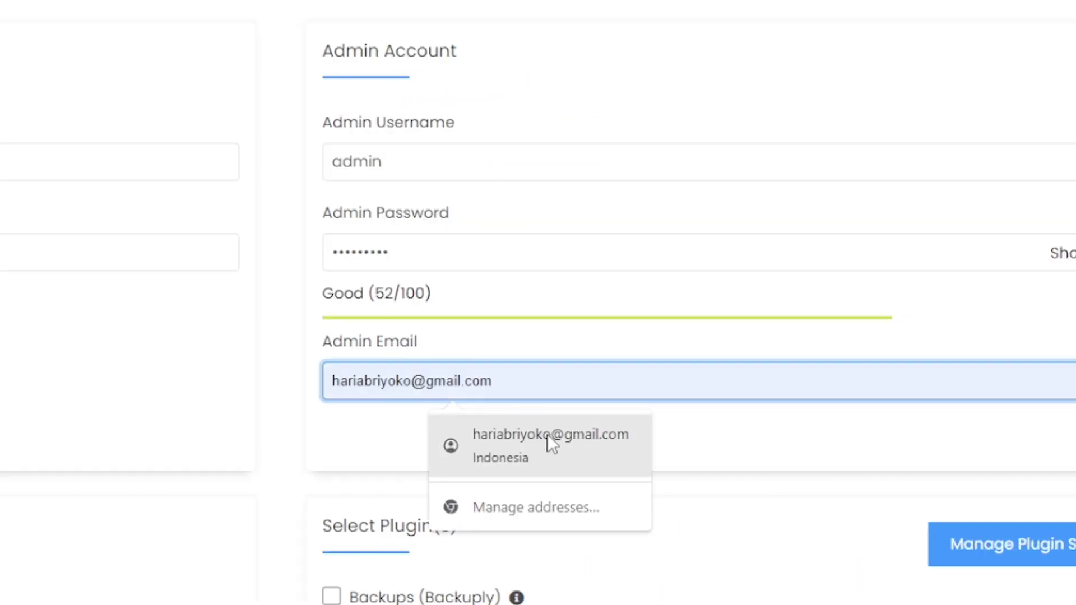
pyautogui.click(547, 435)
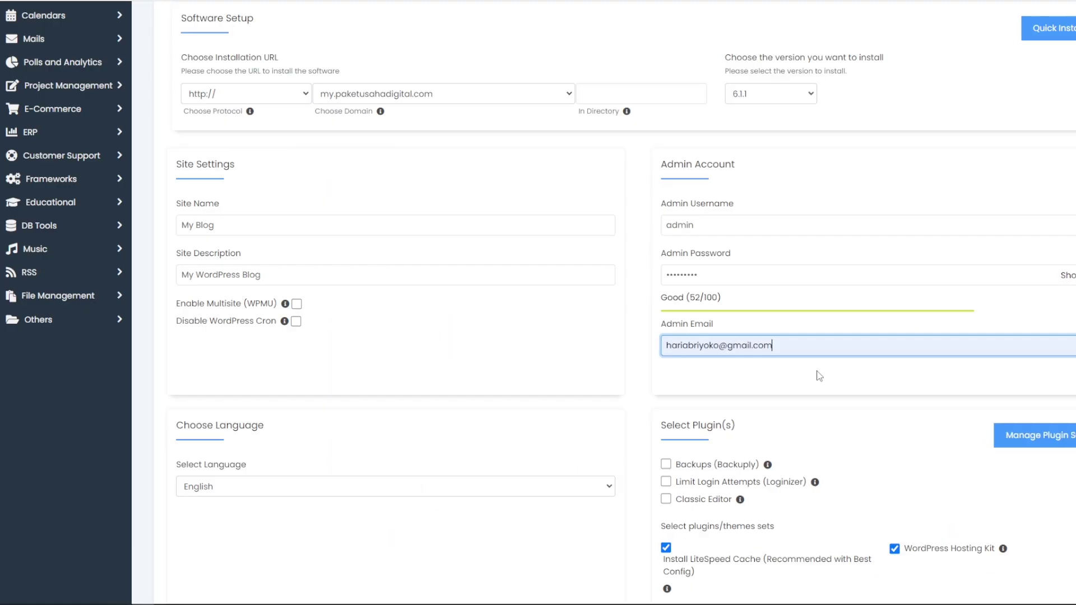
pyautogui.scroll(-6, 636, 401)
pyautogui.scroll(-5, 638, 405)
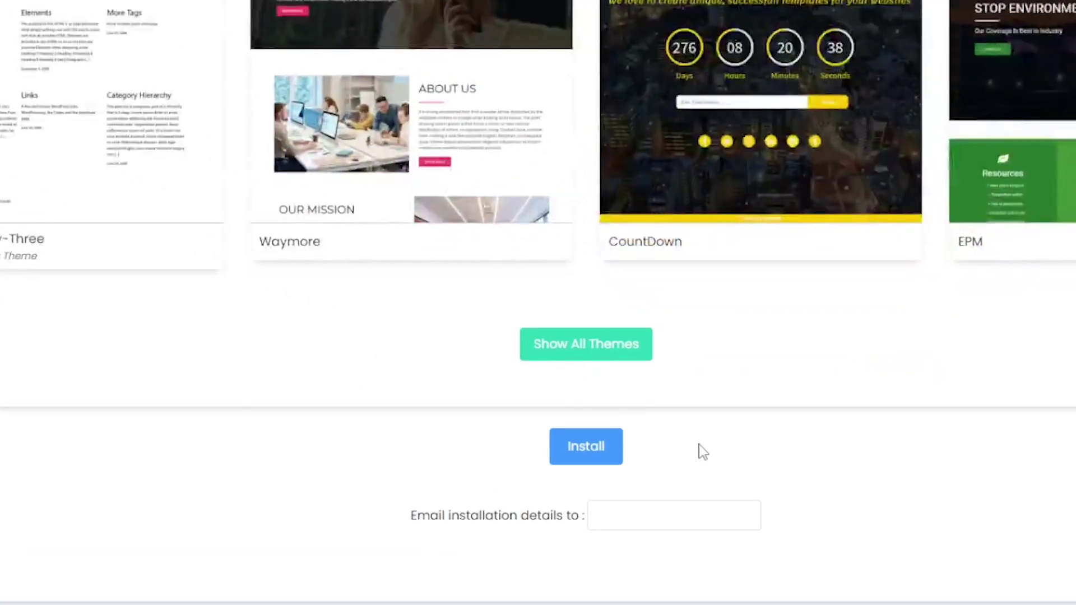
pyautogui.click(583, 456)
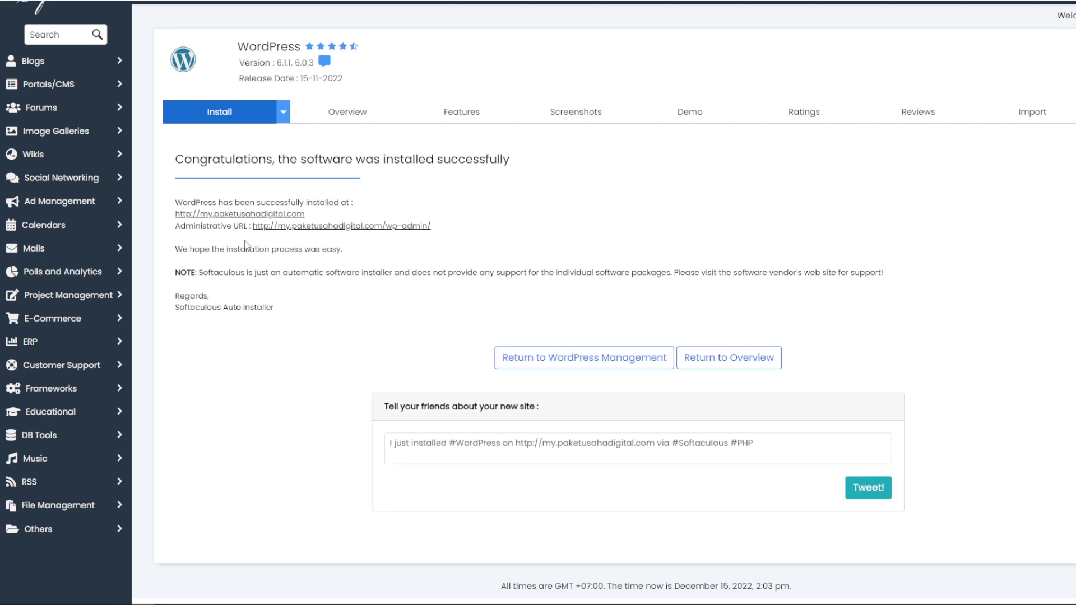
# - Load my.paketusahadigital.com from the success page to see its Hello world! front page
pyautogui.click(261, 225)
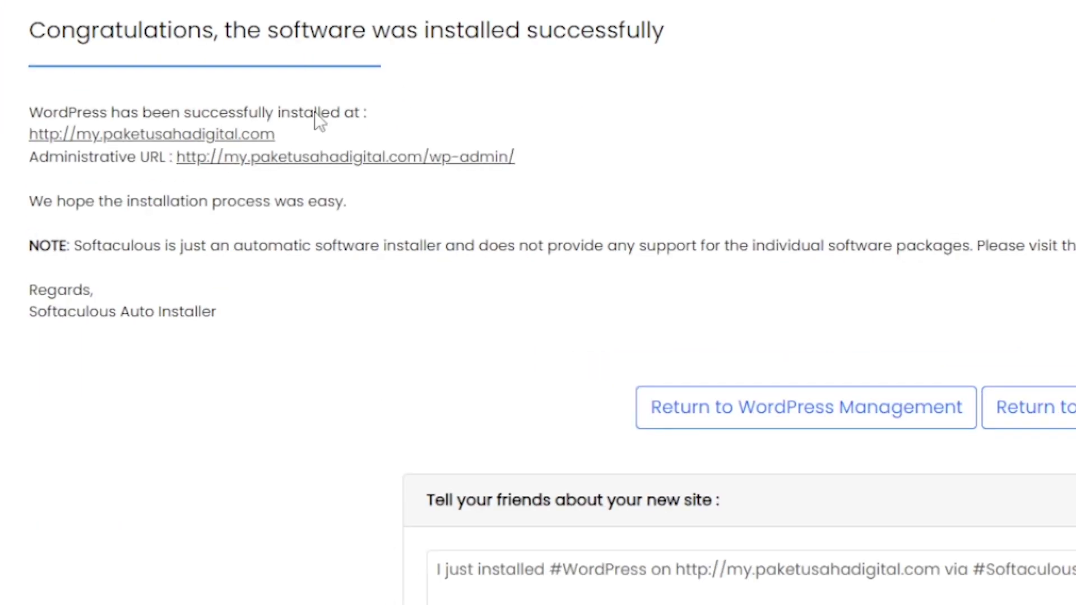
pyautogui.click(334, 162)
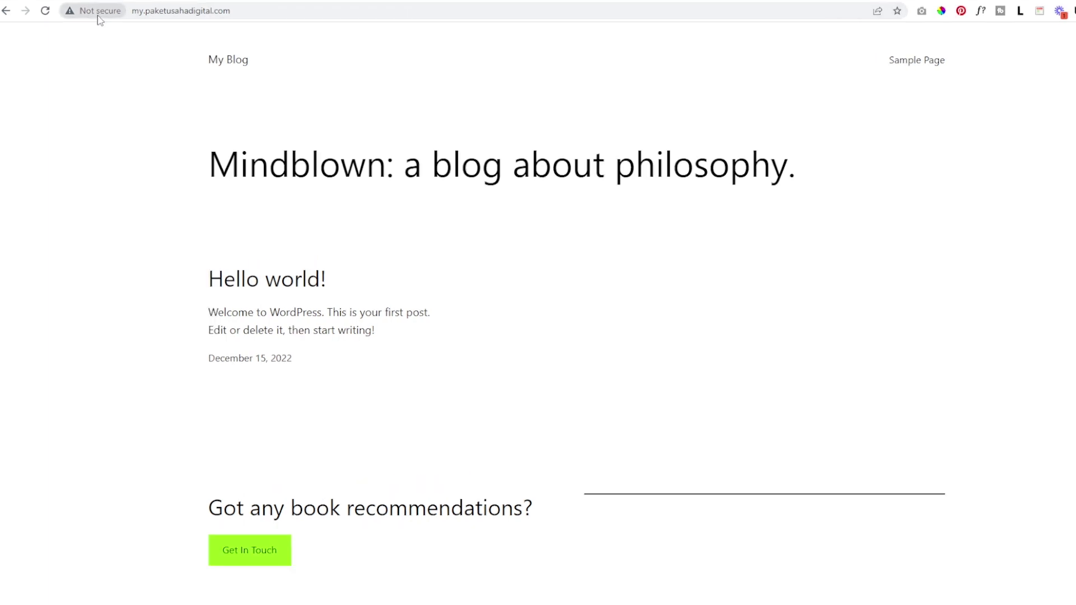
# - Inspect the blog's Not secure connection warning, then return to the cPanel tab
pyautogui.click(97, 17)
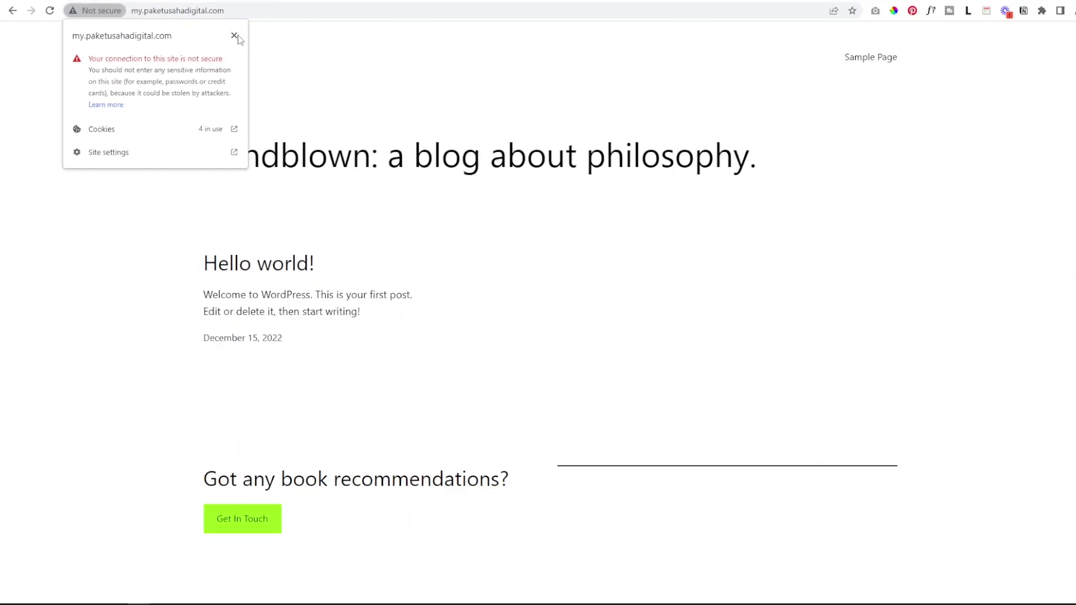
pyautogui.click(316, 55)
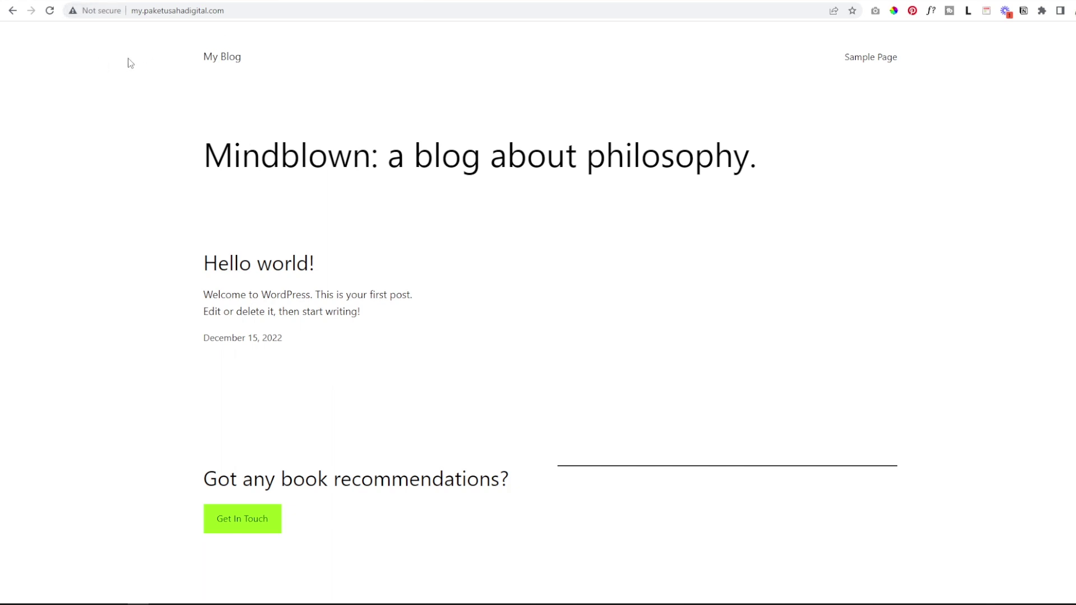
pyautogui.click(140, 12)
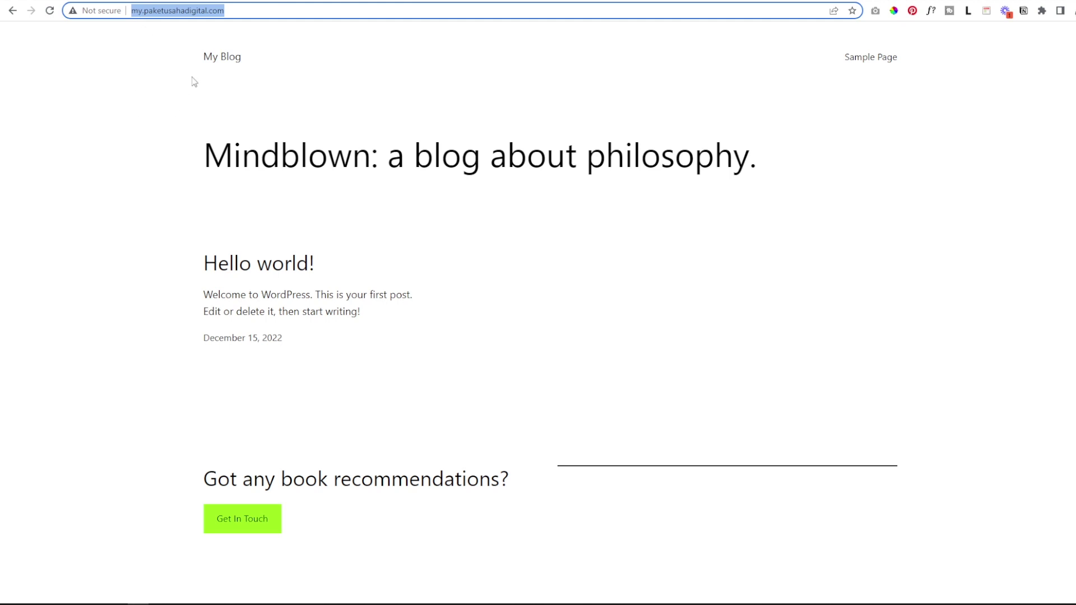
pyautogui.click(128, 89)
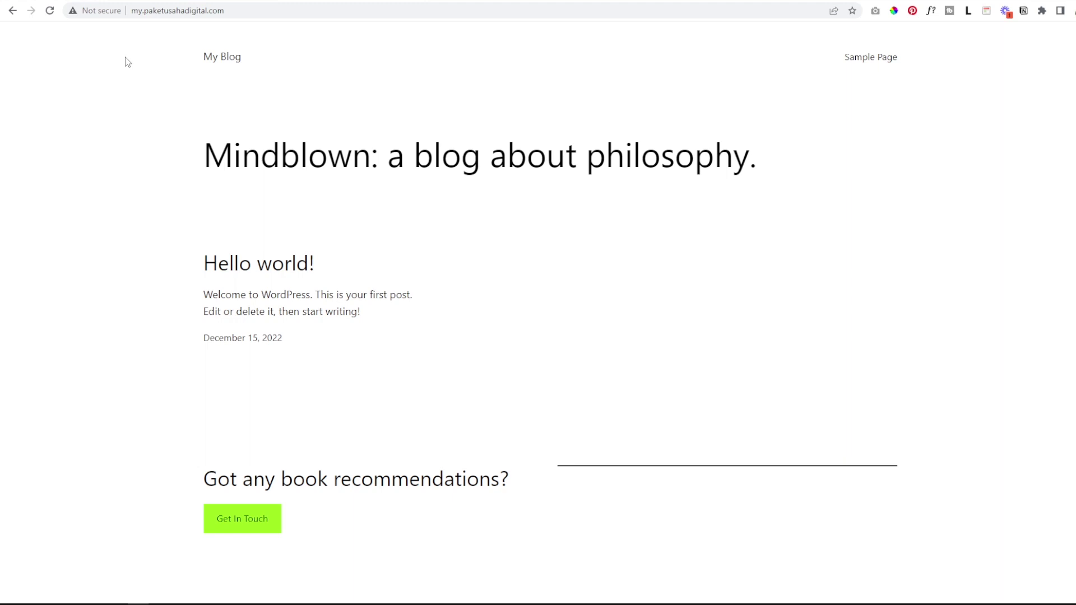
pyautogui.hotkey('ctrl', 'Tab')
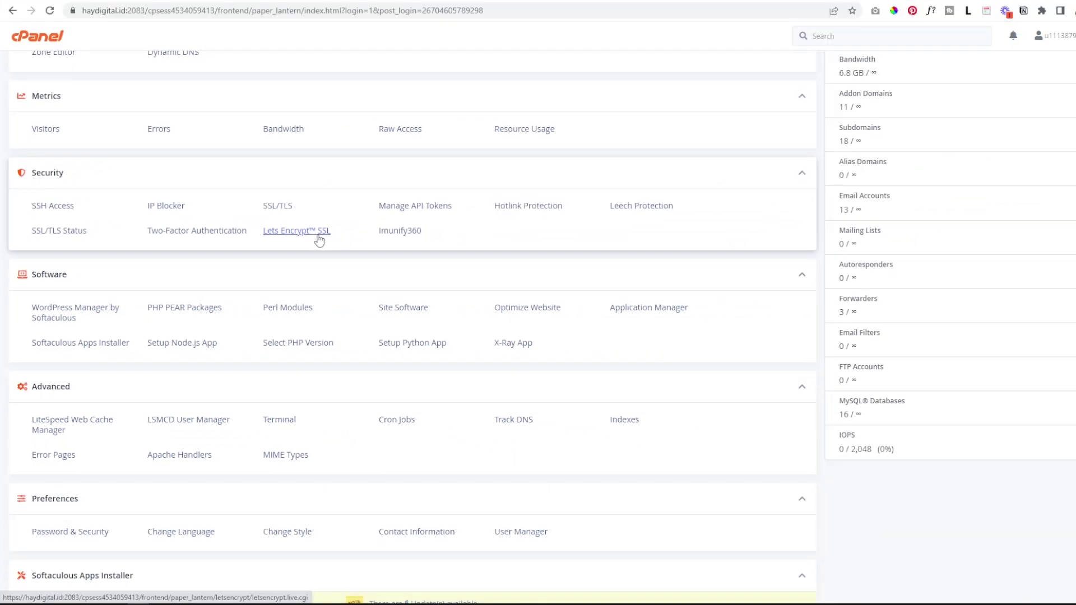
# - Issue a Let's Encrypt certificate for my.paketusahadigital.com using dns-01 validation
pyautogui.click(297, 231)
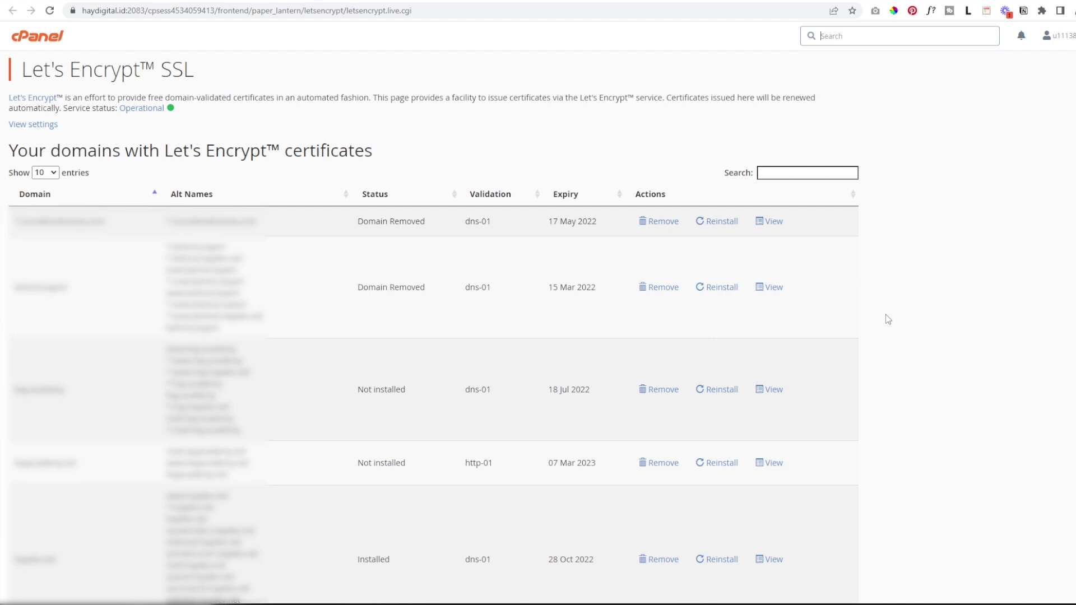
pyautogui.scroll(-15, 884, 319)
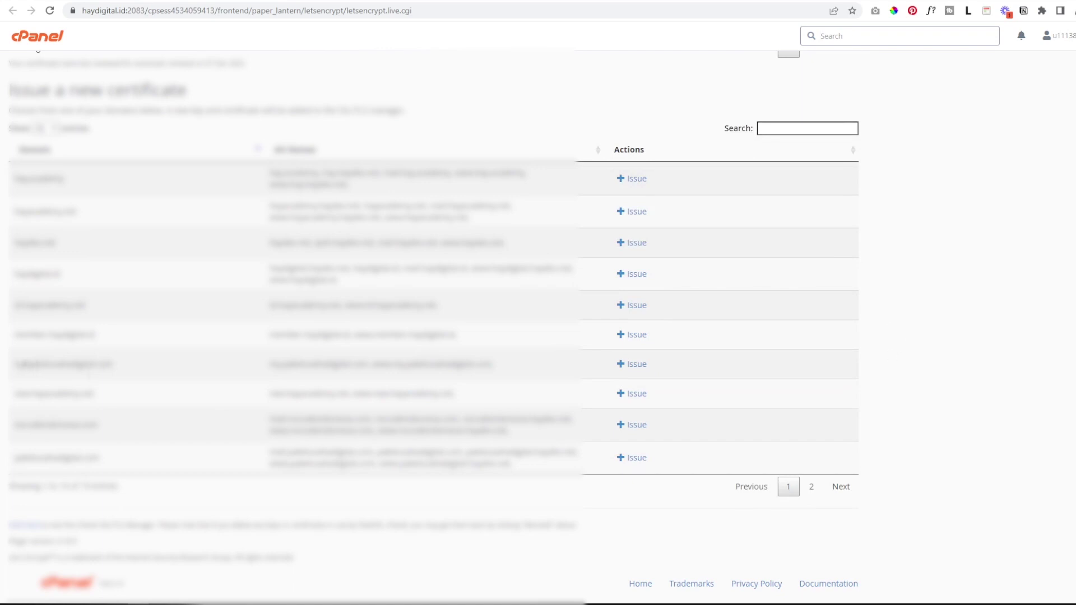
pyautogui.moveTo(14, 364); pyautogui.dragTo(96, 365)
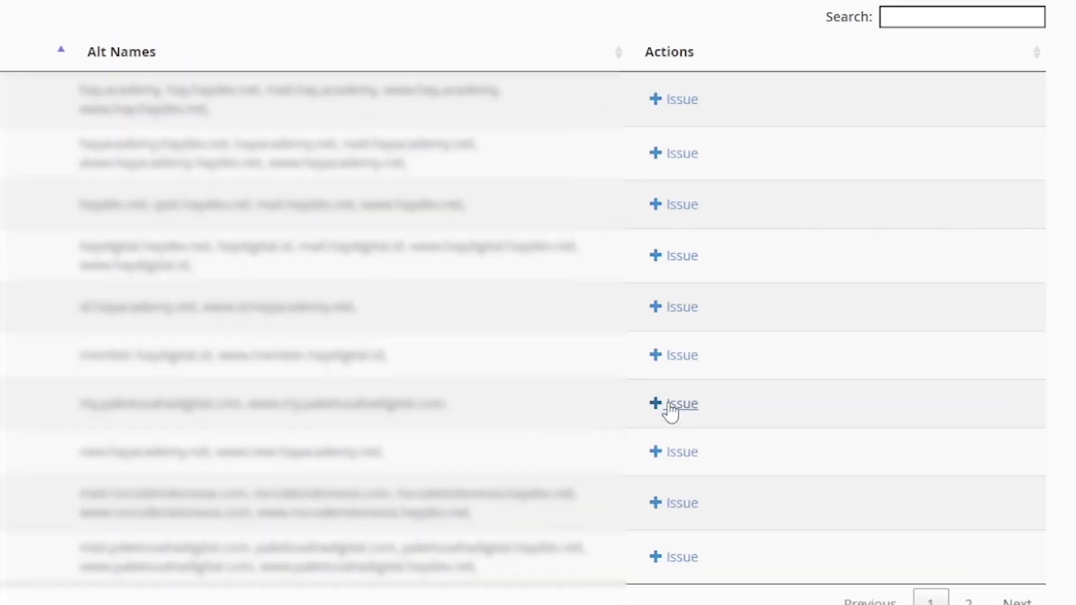
pyautogui.click(633, 365)
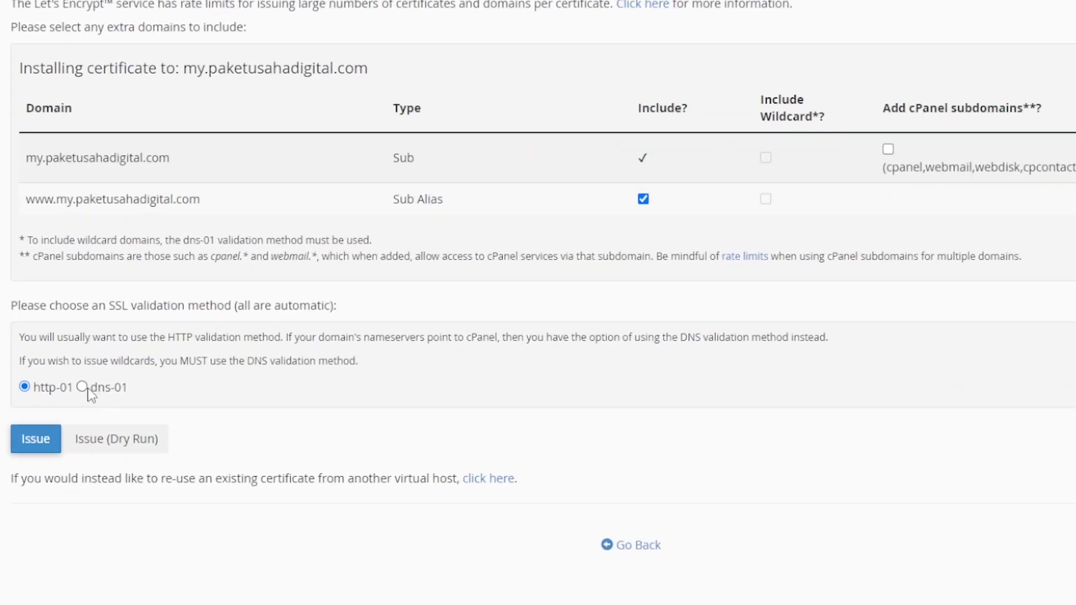
pyautogui.click(84, 387)
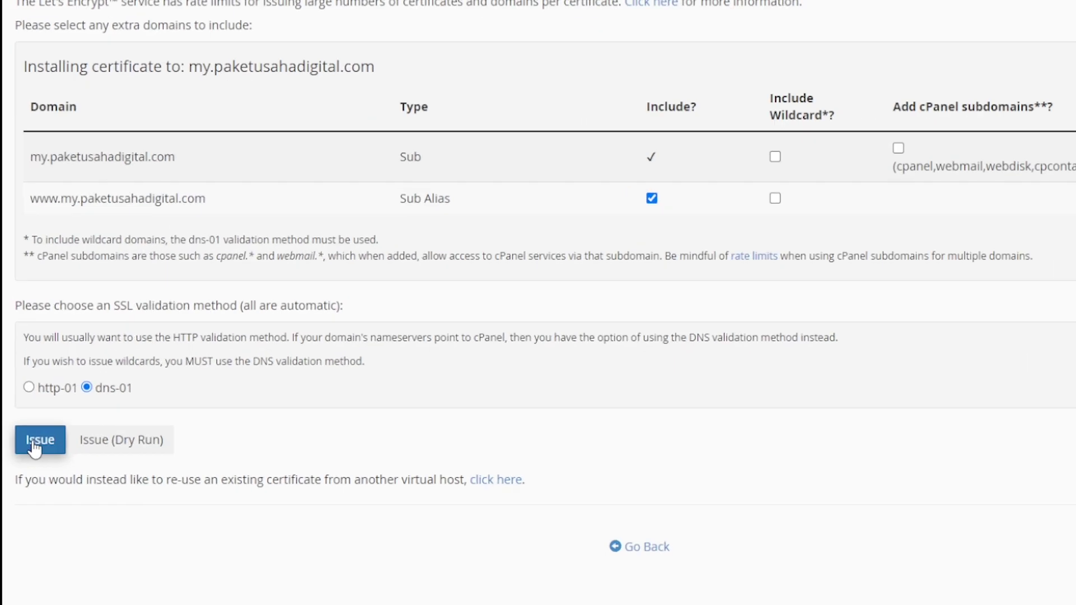
pyautogui.click(35, 448)
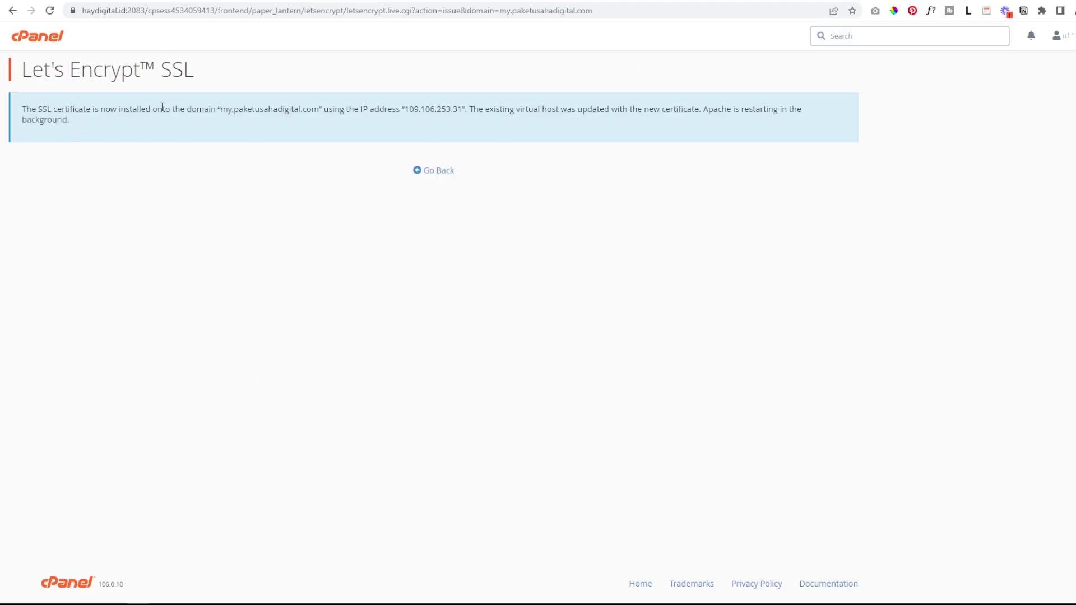
# - Reload the blog at my.paketusahadigital.com so the WordPress admin bar appears
pyautogui.moveTo(223, 110); pyautogui.dragTo(257, 109)
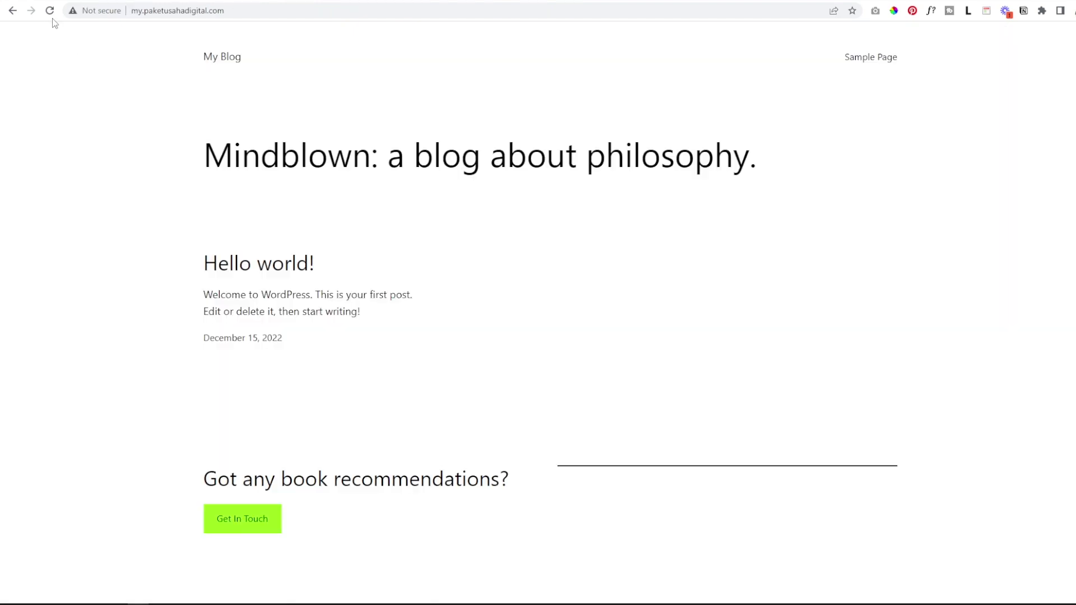
pyautogui.click(52, 14)
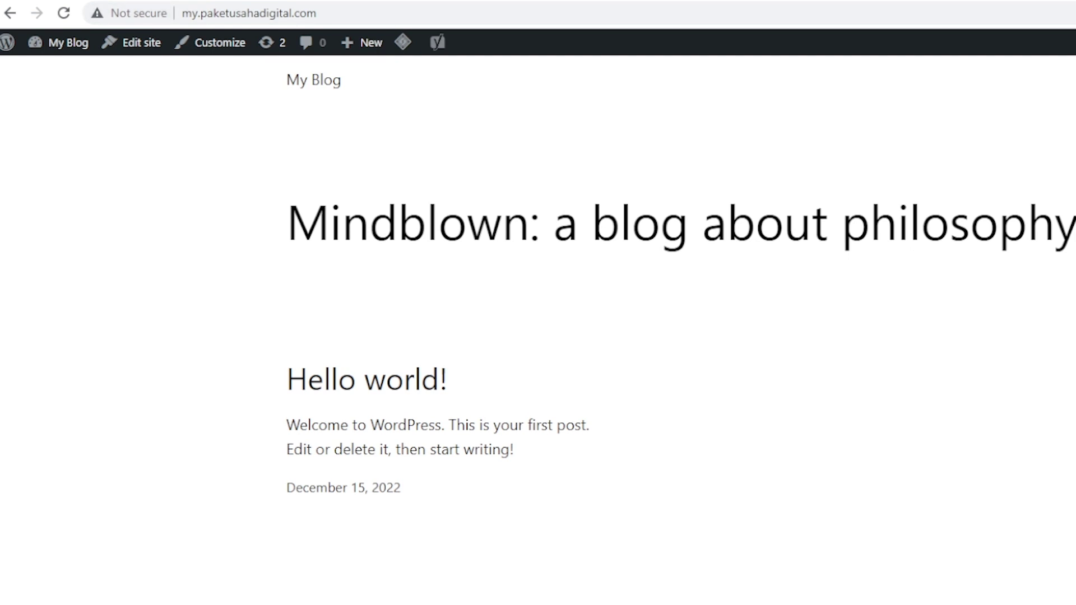
# - Go from the front page to the WordPress admin Dashboard via the admin bar
pyautogui.click(68, 42)
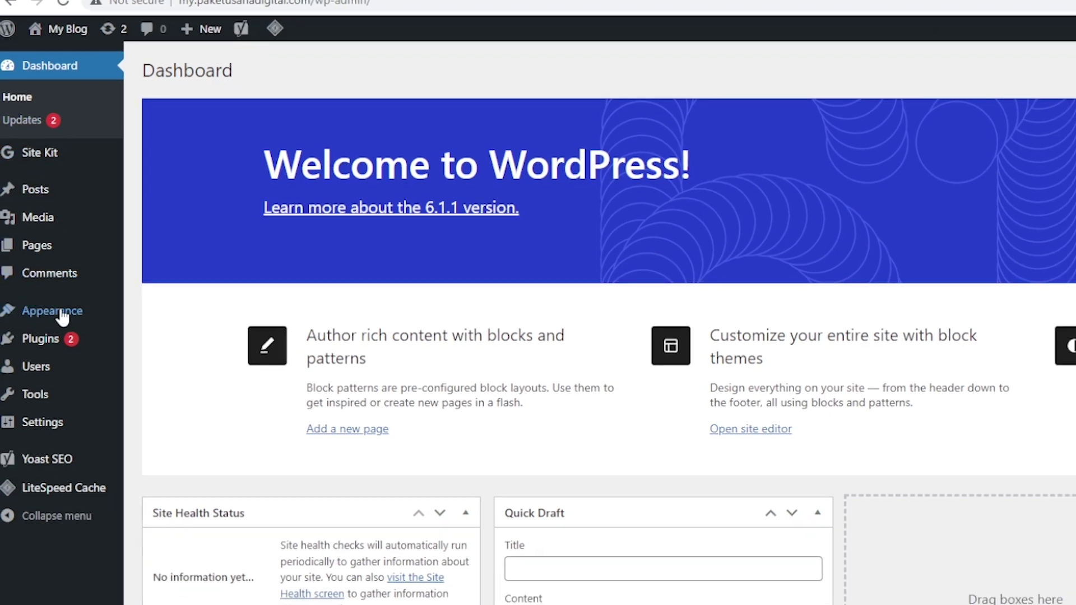
pyautogui.moveTo(44, 360)
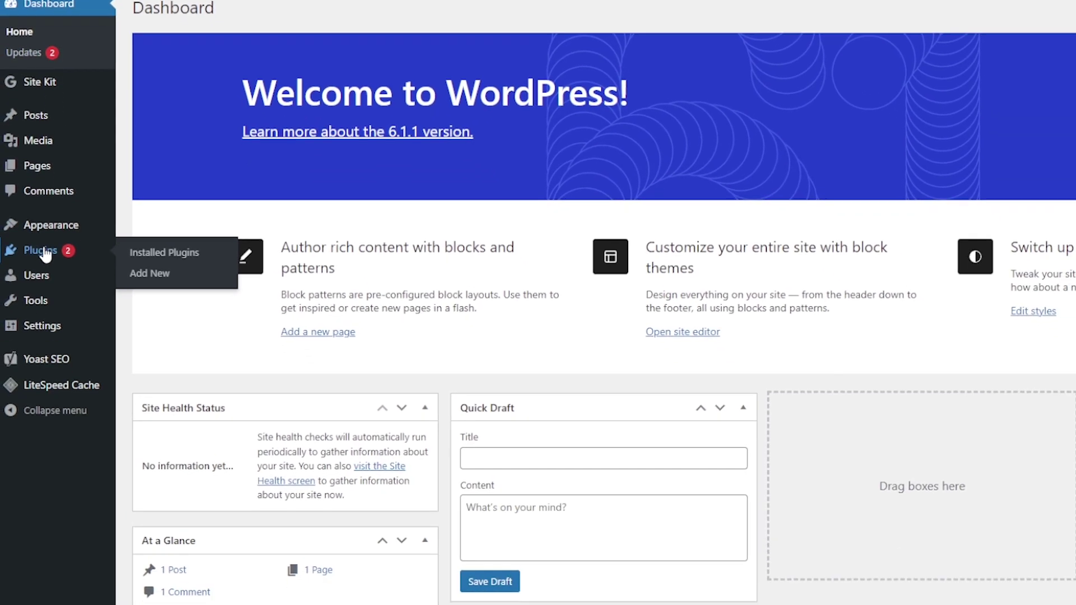
# - Search the plugin directory for 'really simple ssl' and install Really Simple SSL
pyautogui.click(156, 274)
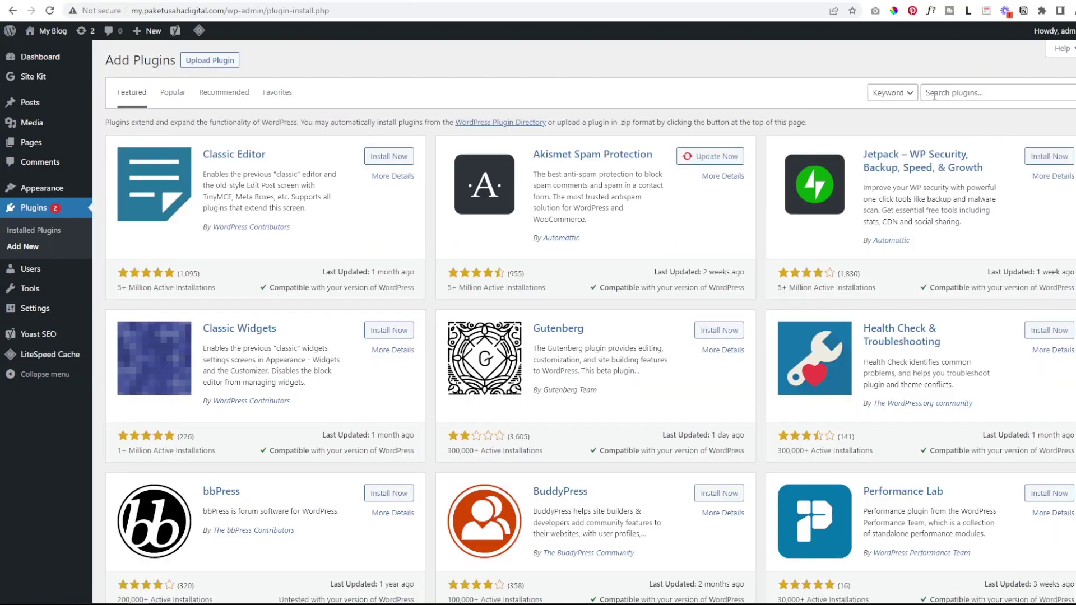
pyautogui.click(934, 95)
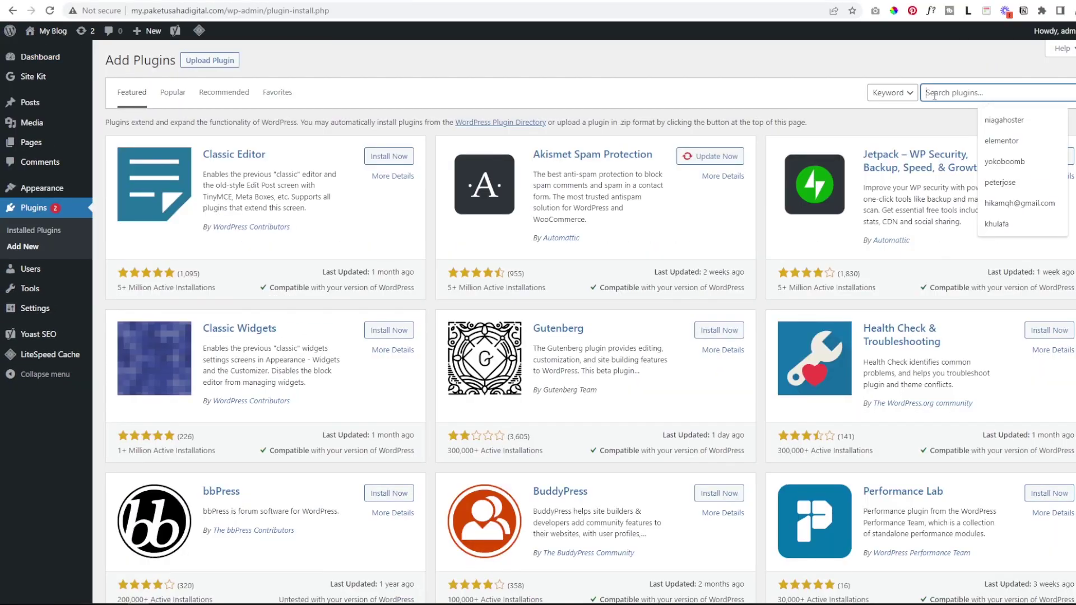
pyautogui.write('re')
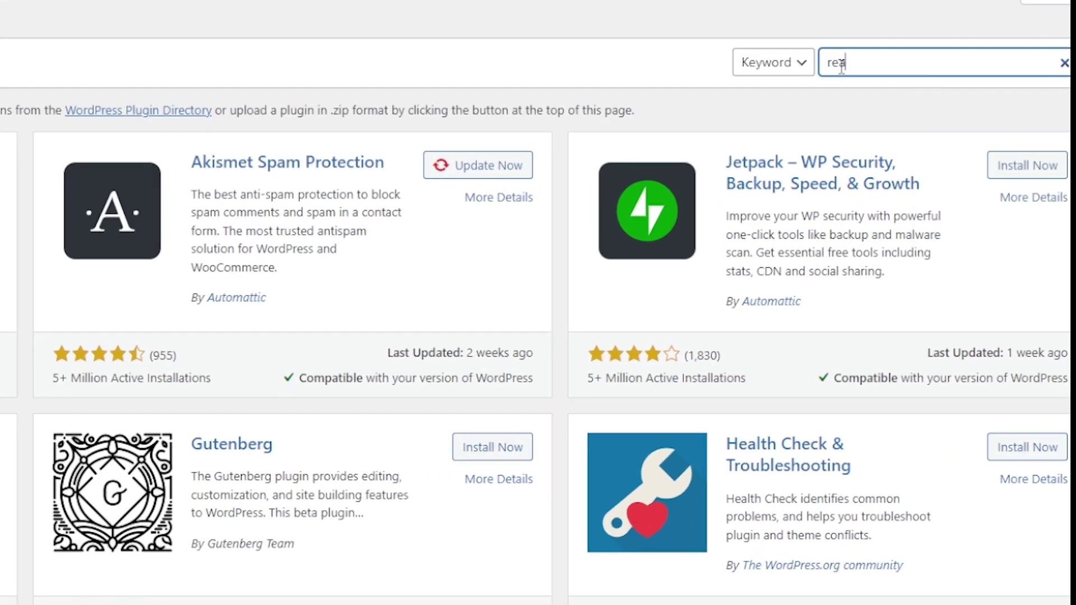
pyautogui.write('ally simple ssl')
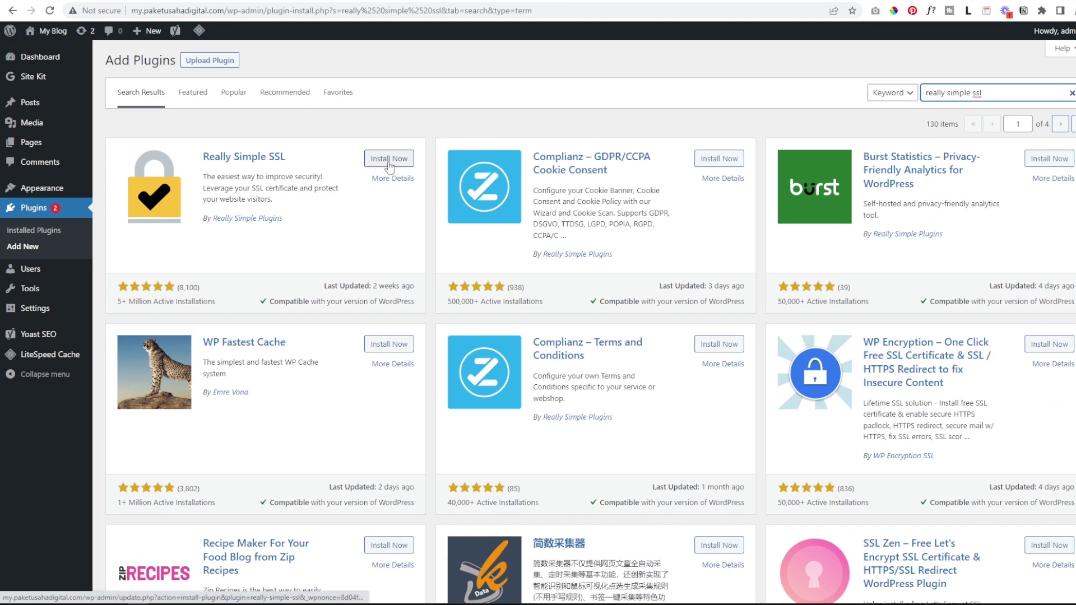
pyautogui.click(388, 159)
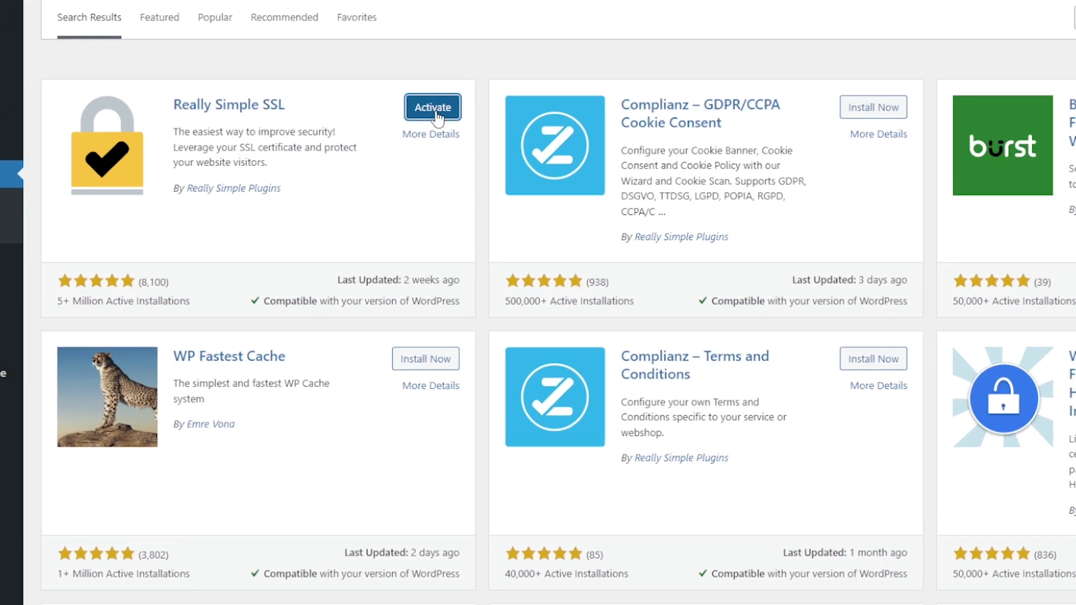
# - Activate Really Simple SSL, switch the site to https, log back in and dismiss the notice
pyautogui.click(455, 77)
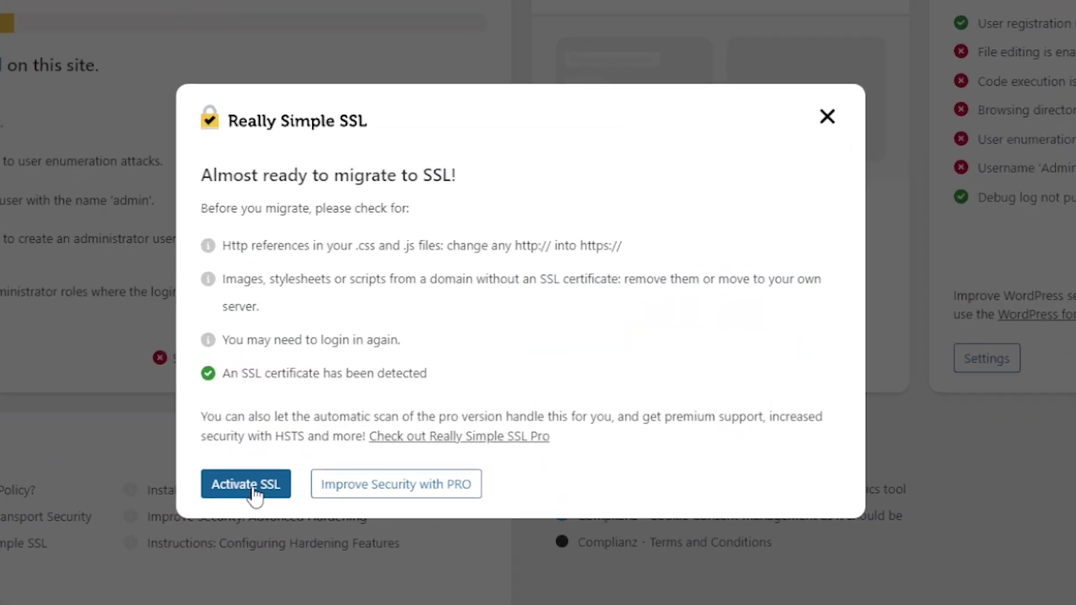
pyautogui.click(251, 486)
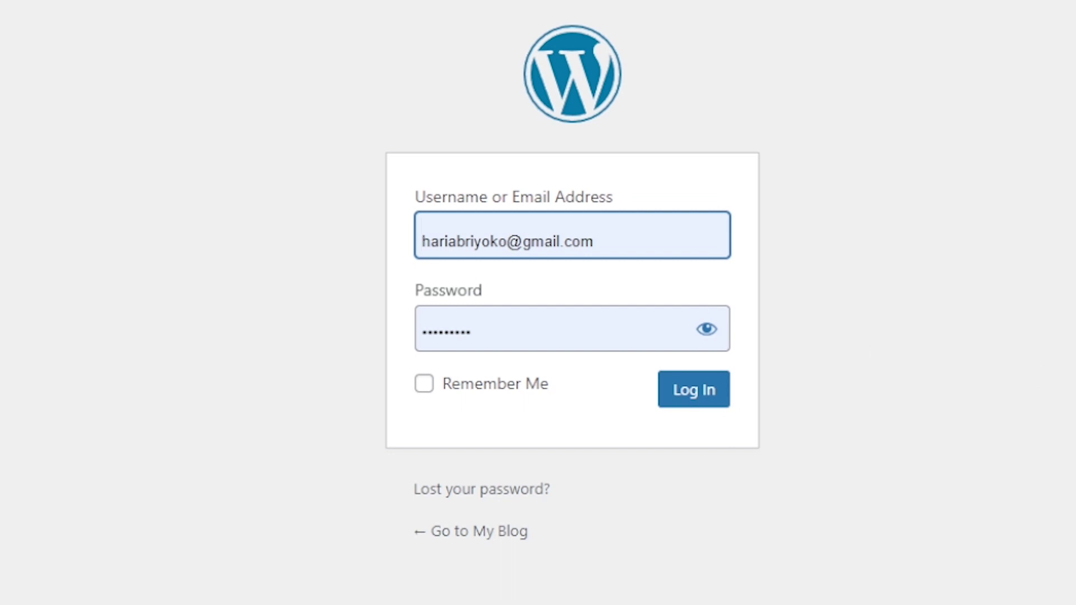
pyautogui.click(58, 11)
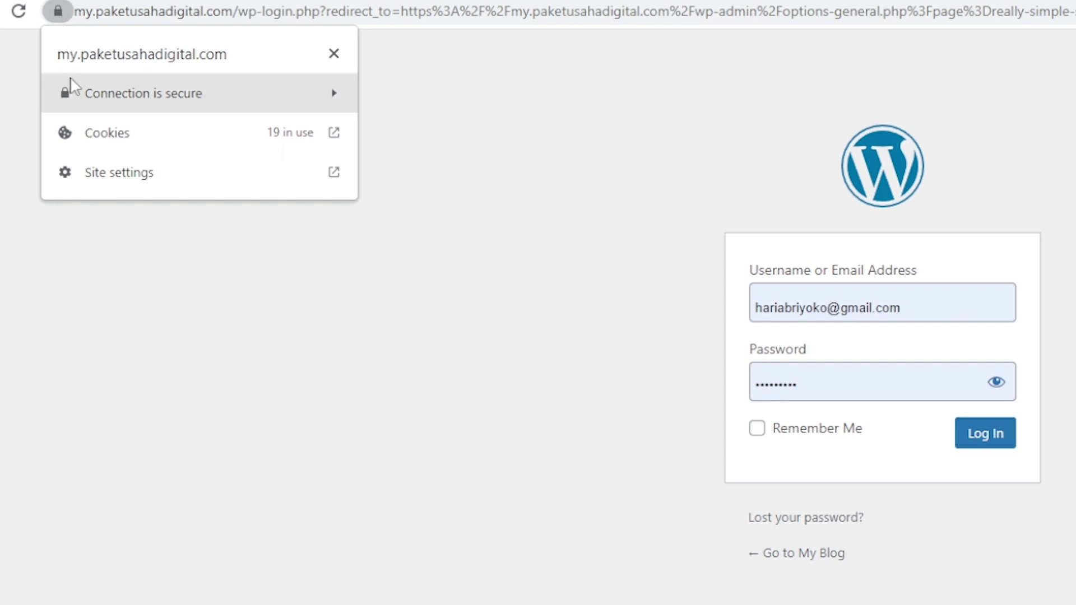
pyautogui.click(335, 54)
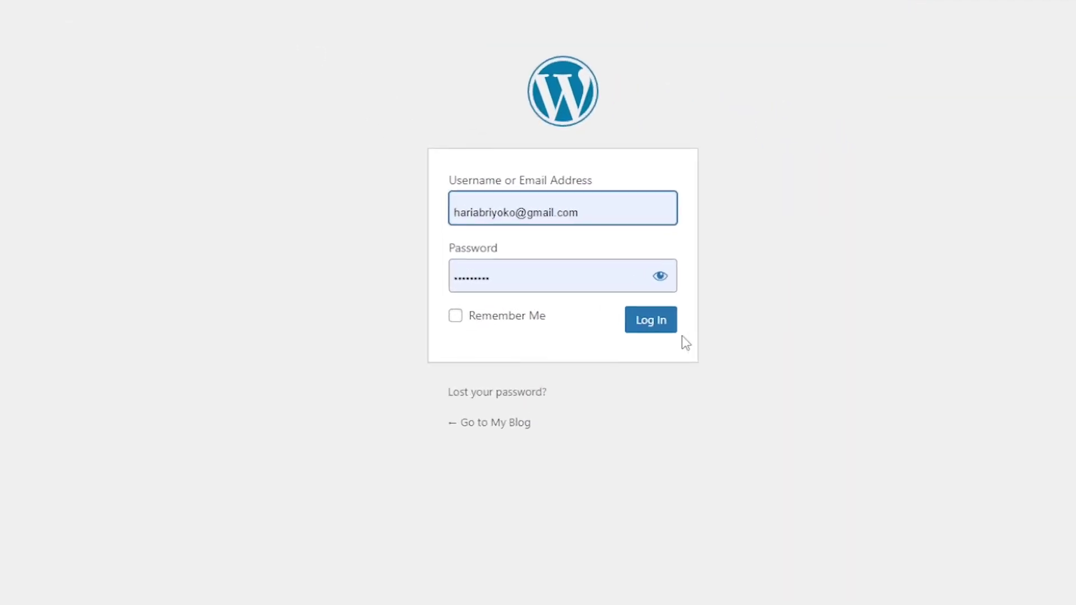
pyautogui.click(661, 328)
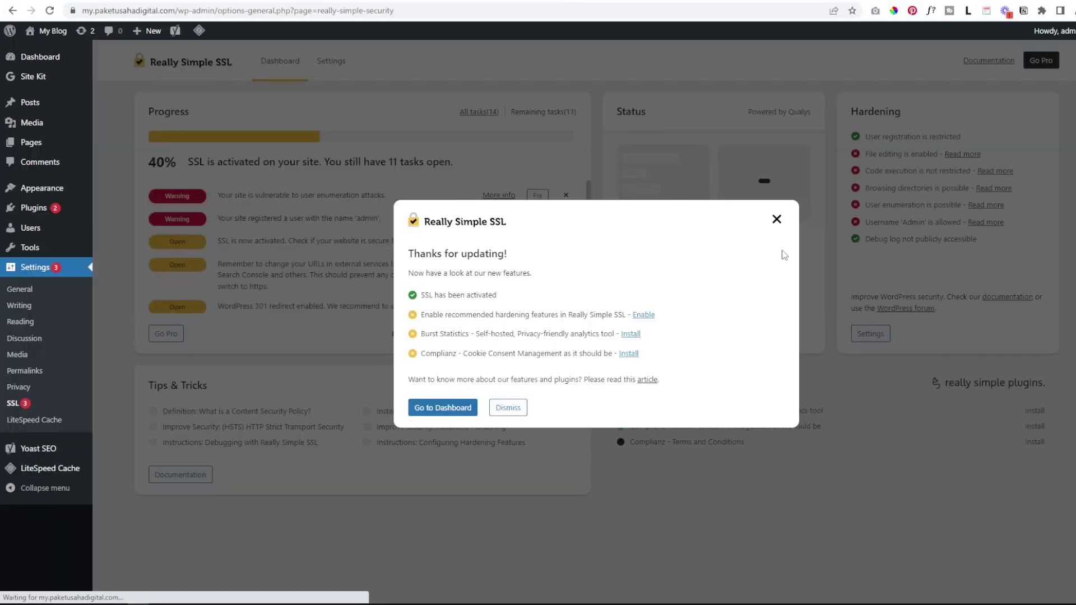
pyautogui.click(777, 223)
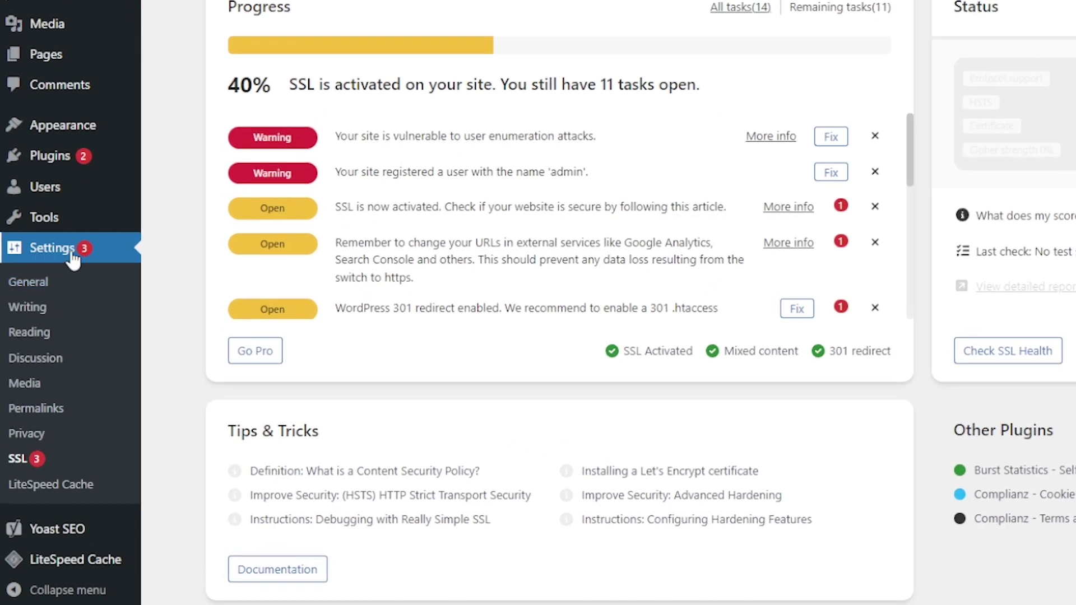
# - In General Settings, set Site Title 'Member Area Paket Usaha Digital' and Tagline 'Mari sukses bersama'
pyautogui.click(19, 283)
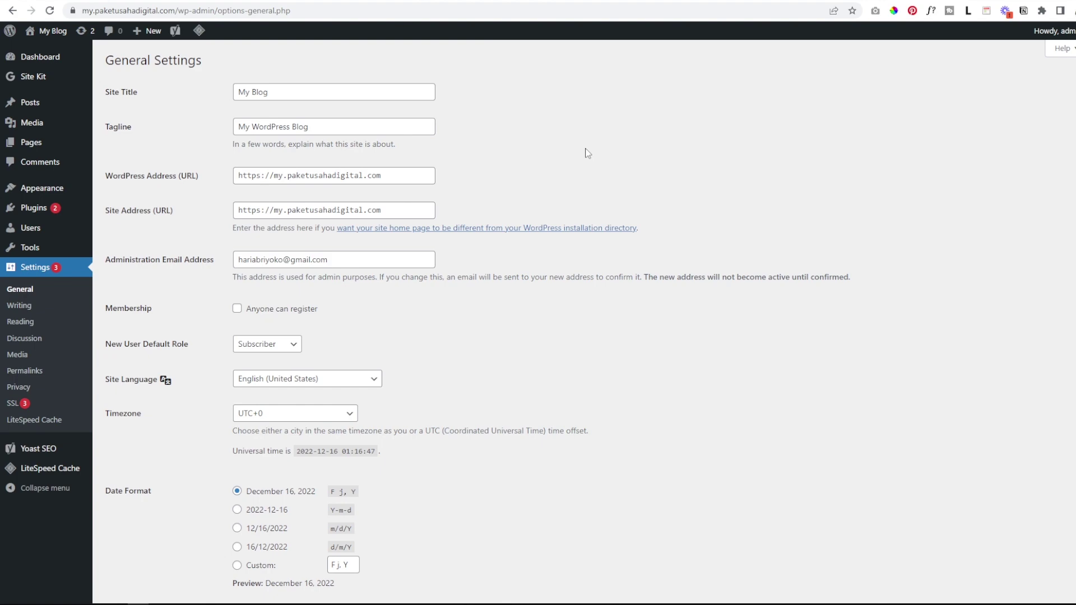
pyautogui.click(274, 92)
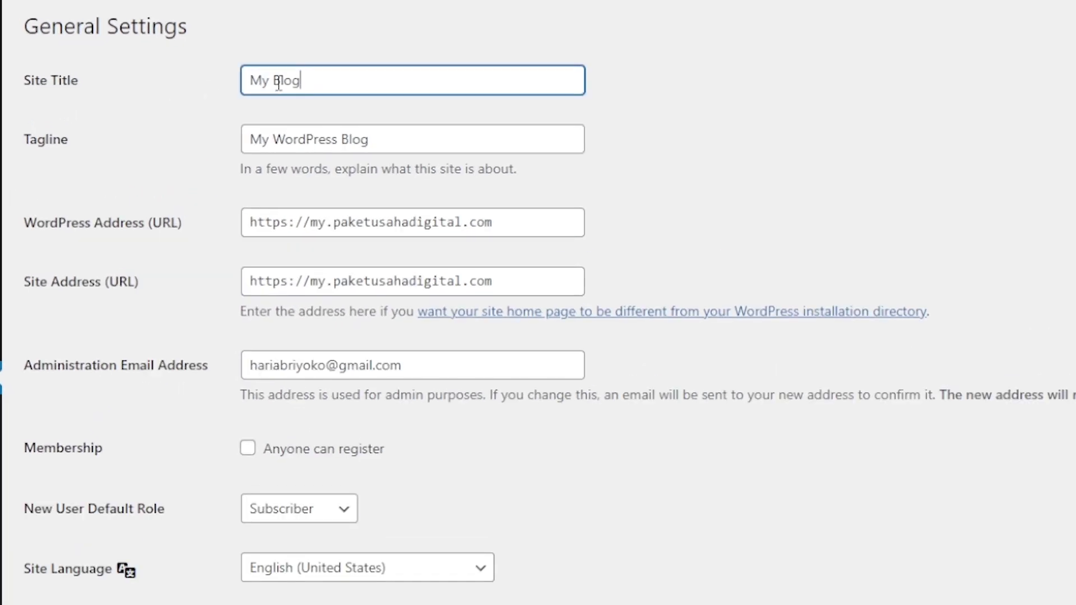
pyautogui.moveTo(303, 82); pyautogui.dragTo(221, 84)
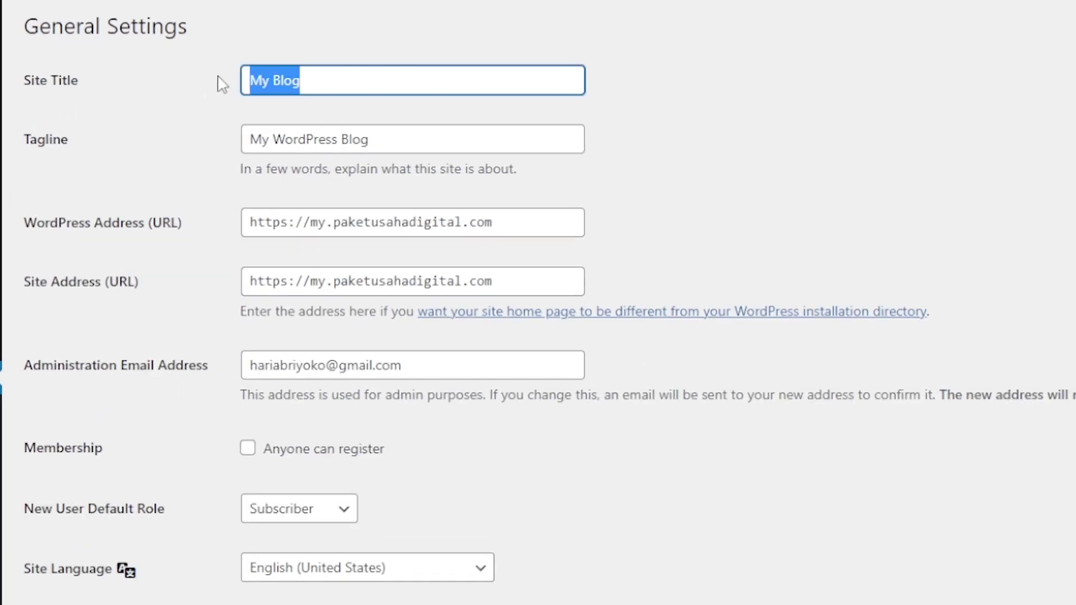
pyautogui.write('Member Area Paket Usaha Digital')
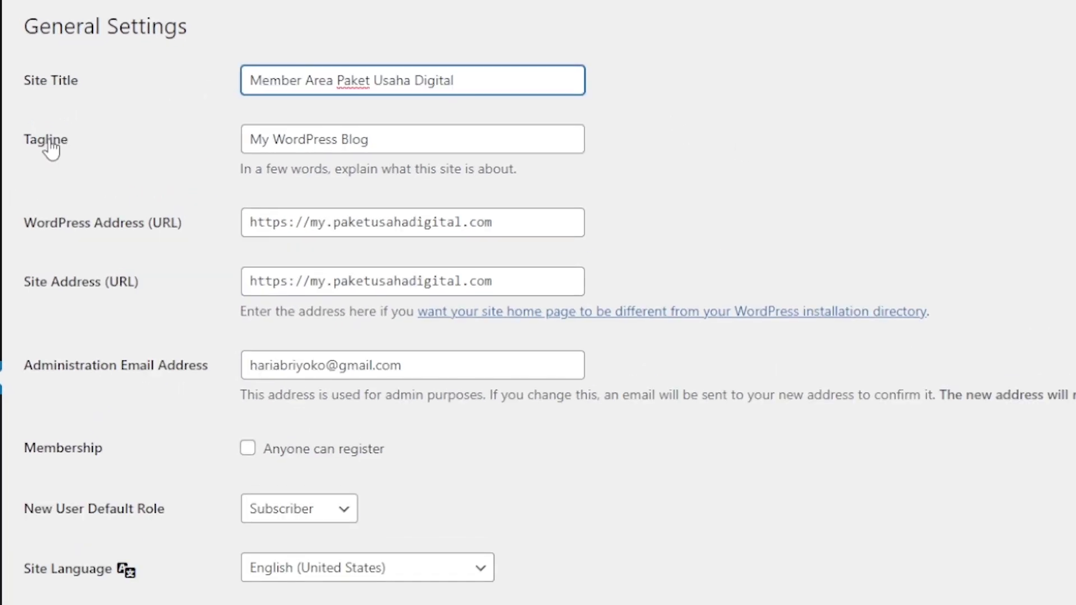
pyautogui.click(376, 141)
pyautogui.moveTo(376, 141); pyautogui.dragTo(187, 137)
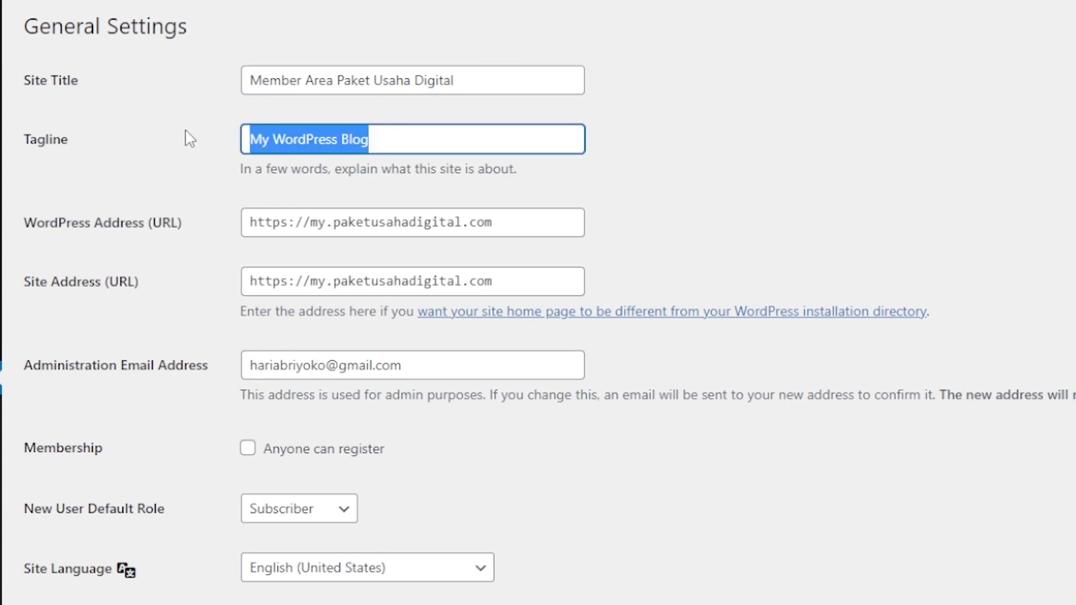
pyautogui.write('Mari sukses bersama')
pyautogui.click(930, 237)
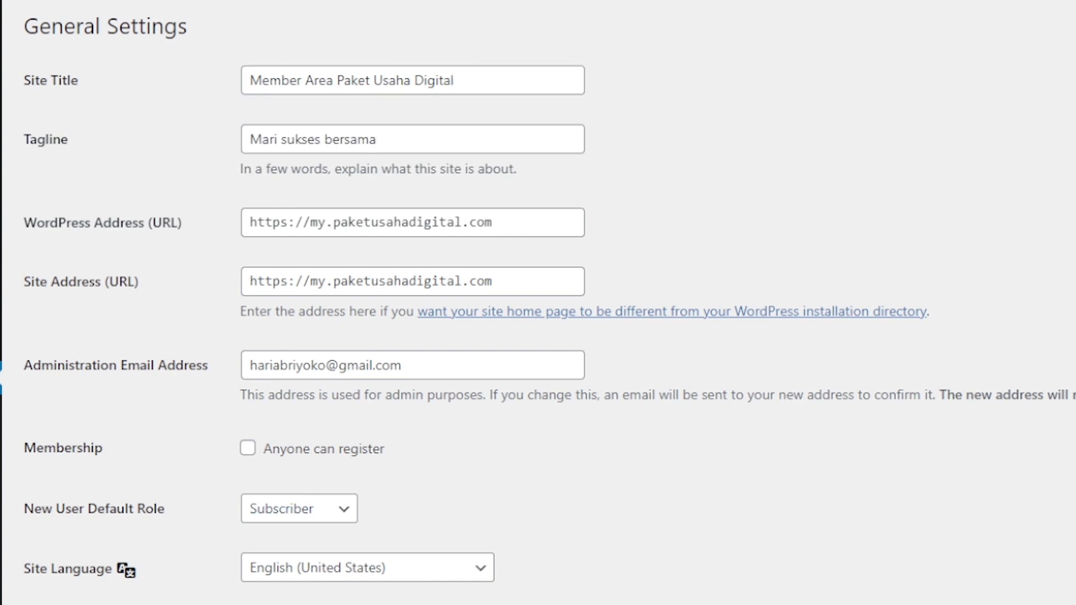
# - Set the timezone to UTC+7 and save the general settings
pyautogui.scroll(-2, 106, 519)
pyautogui.moveTo(101, 531); pyautogui.dragTo(36, 532)
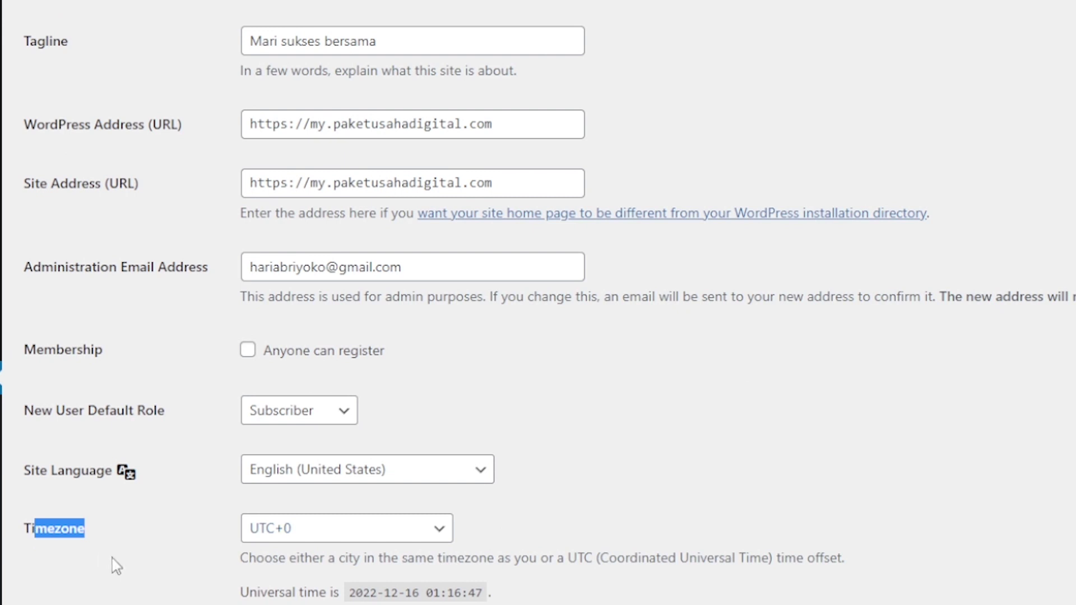
pyautogui.scroll(-2, 116, 566)
pyautogui.click(345, 532)
pyautogui.scroll(-10, 339, 583)
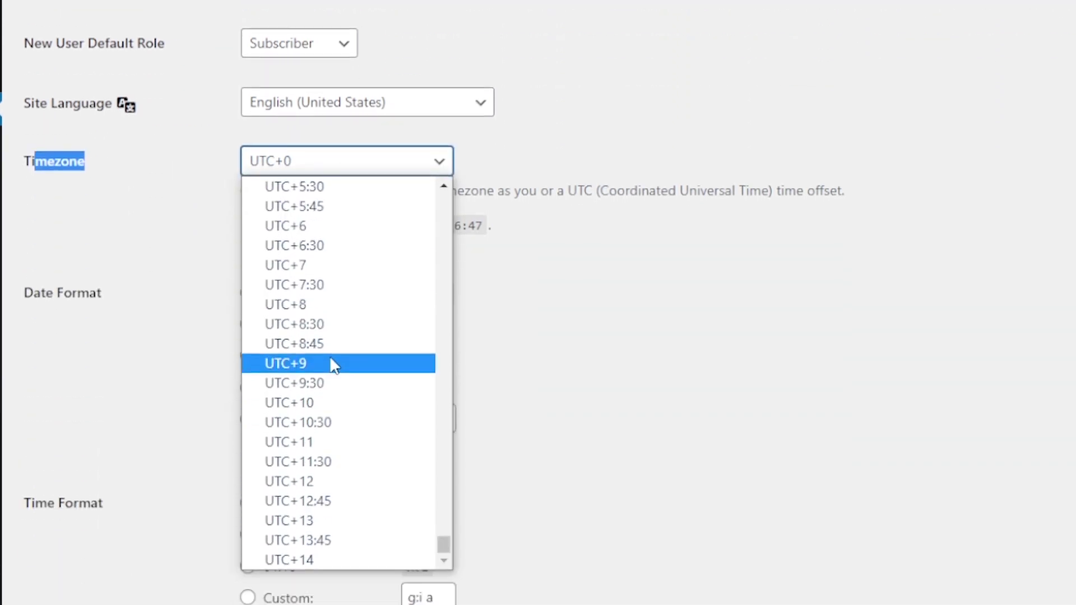
pyautogui.click(309, 266)
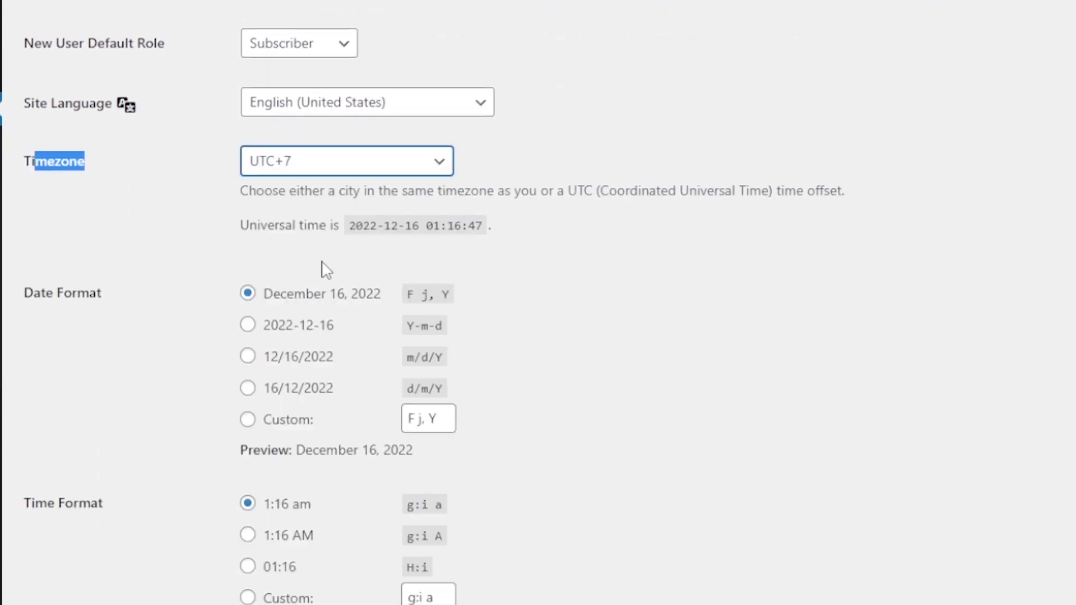
pyautogui.scroll(-4, 616, 370)
pyautogui.moveTo(111, 99); pyautogui.dragTo(59, 93)
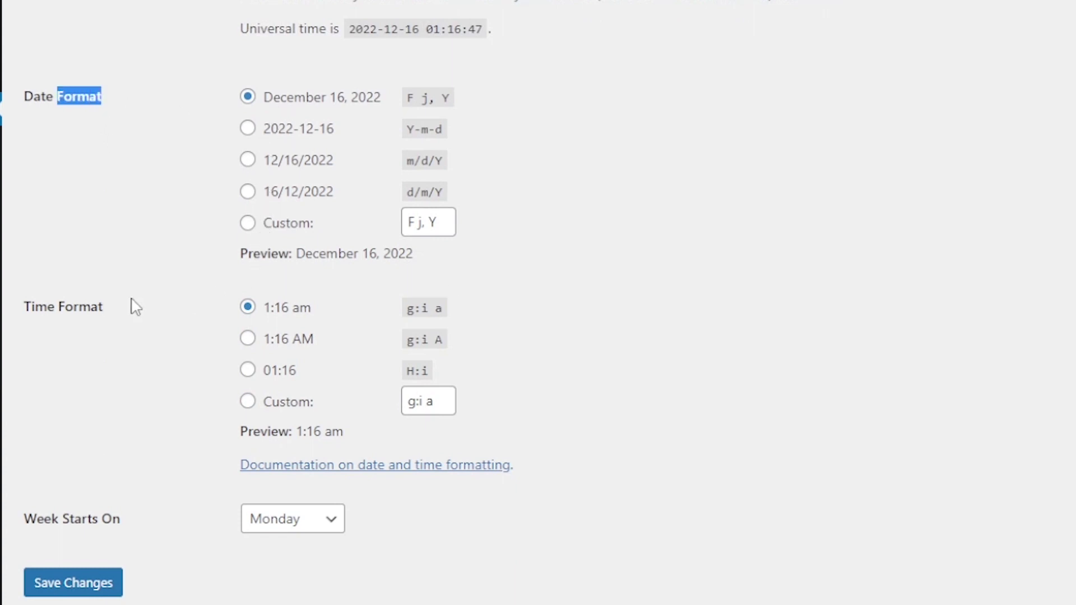
pyautogui.moveTo(135, 306); pyautogui.dragTo(55, 307)
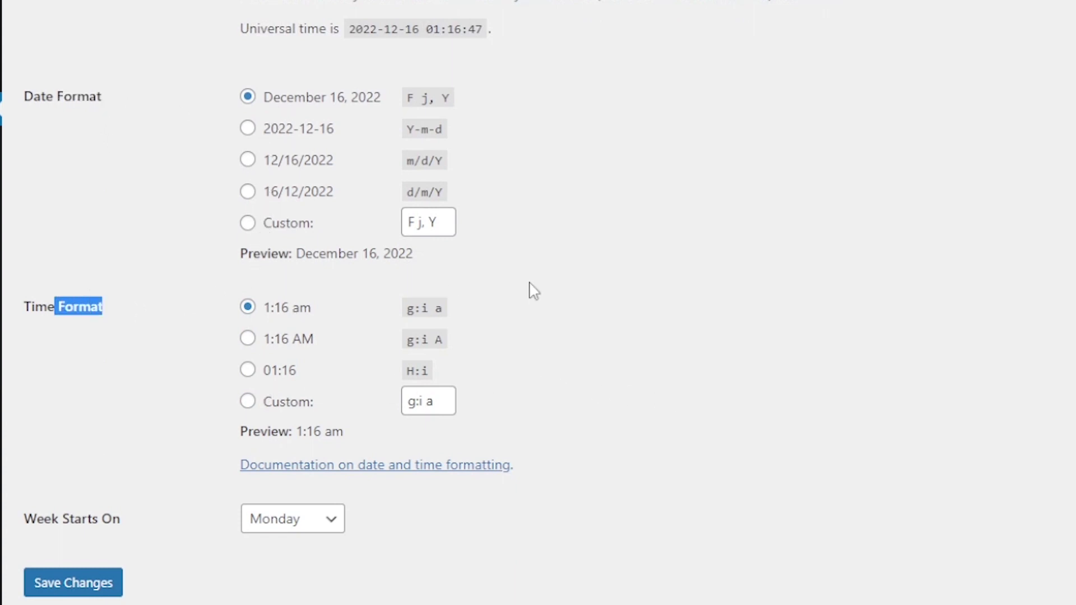
pyautogui.click(88, 585)
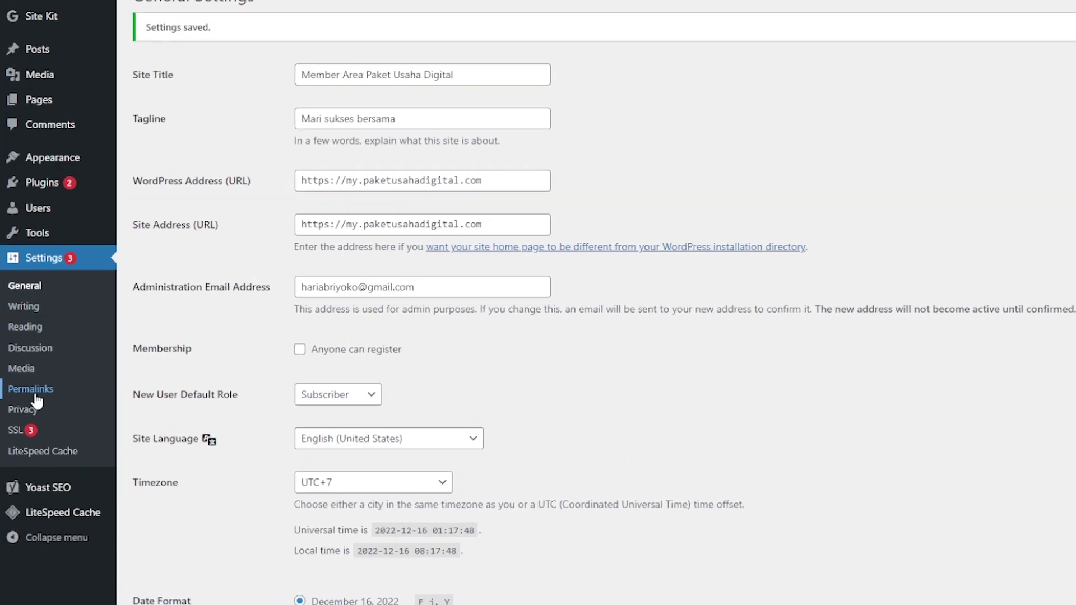
# - Go to Permalink Settings and highlight the domain and date parts of the default example link
pyautogui.click(36, 400)
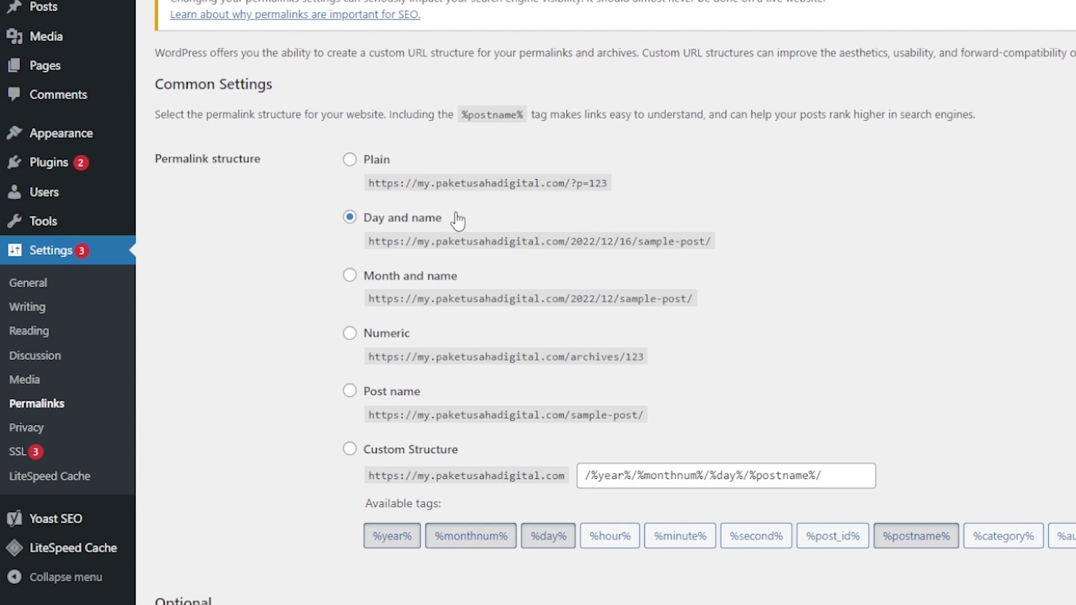
pyautogui.moveTo(365, 241); pyautogui.dragTo(564, 243)
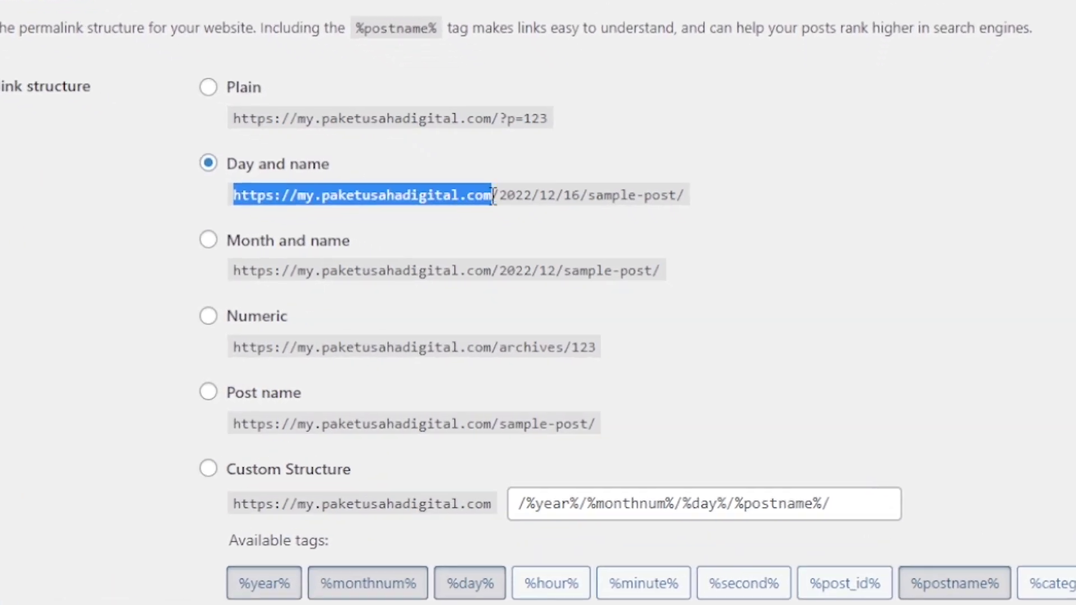
pyautogui.moveTo(498, 195); pyautogui.dragTo(725, 195)
pyautogui.click(588, 197)
pyautogui.click(725, 195)
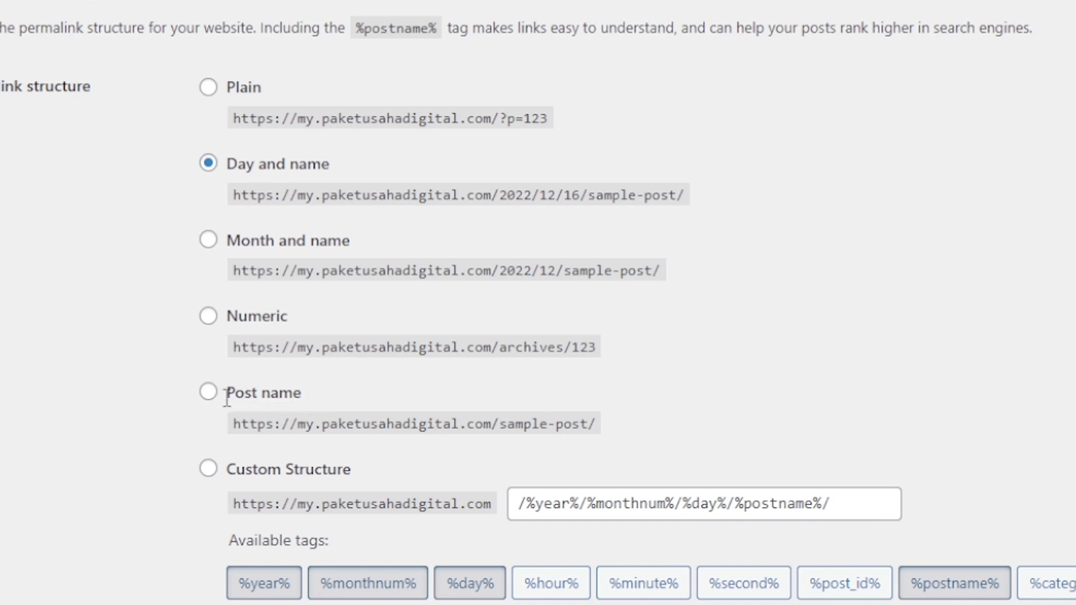
# - Choose the Post name structure (/%postname%/) and save the permalink changes
pyautogui.click(207, 393)
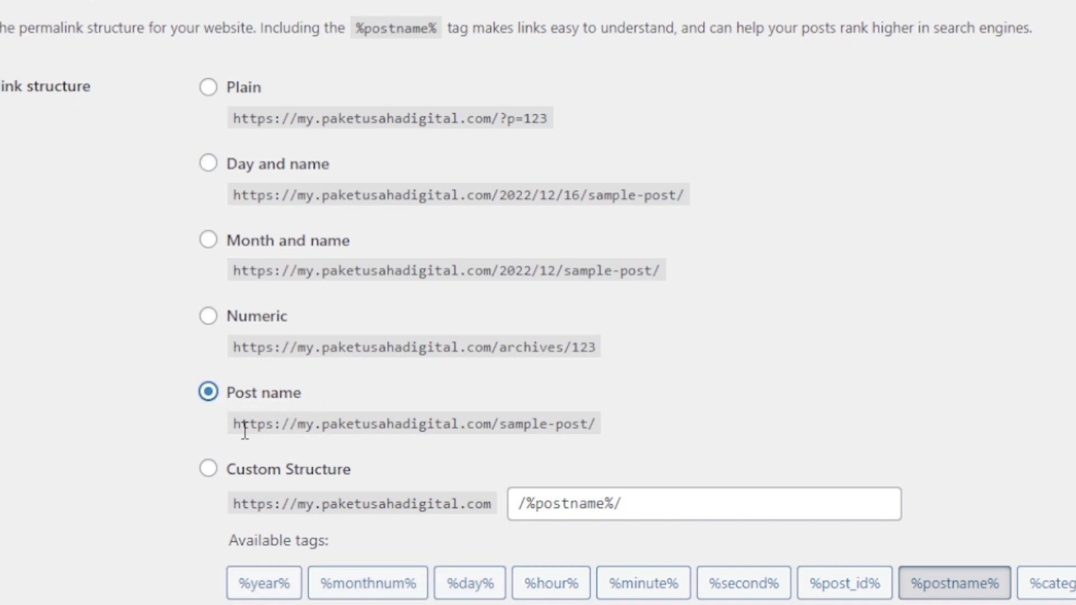
pyautogui.moveTo(241, 429); pyautogui.dragTo(596, 423)
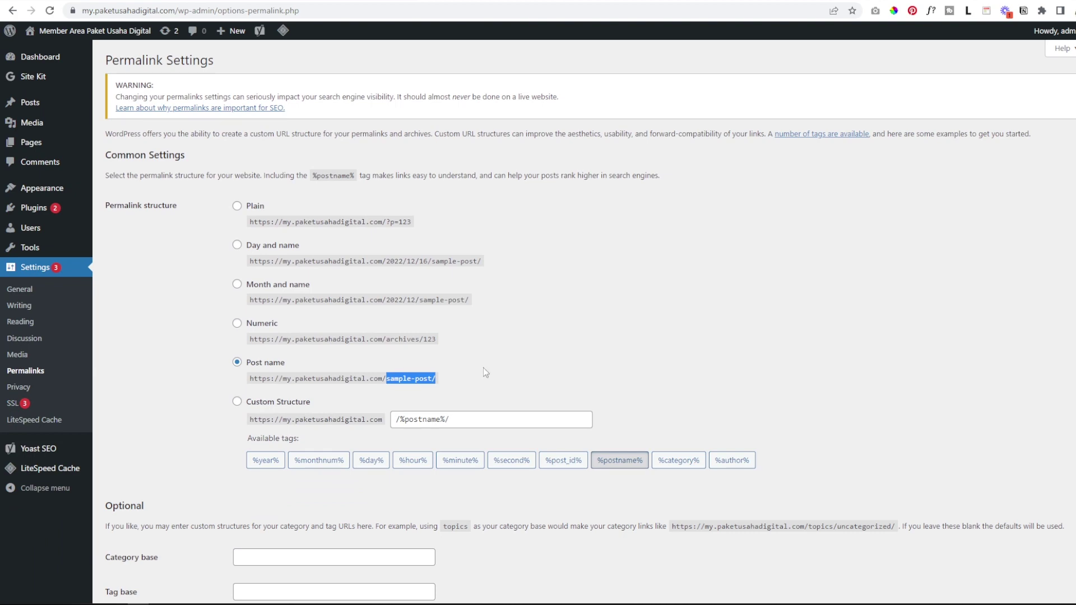
pyautogui.click(602, 350)
pyautogui.scroll(-5, 588, 444)
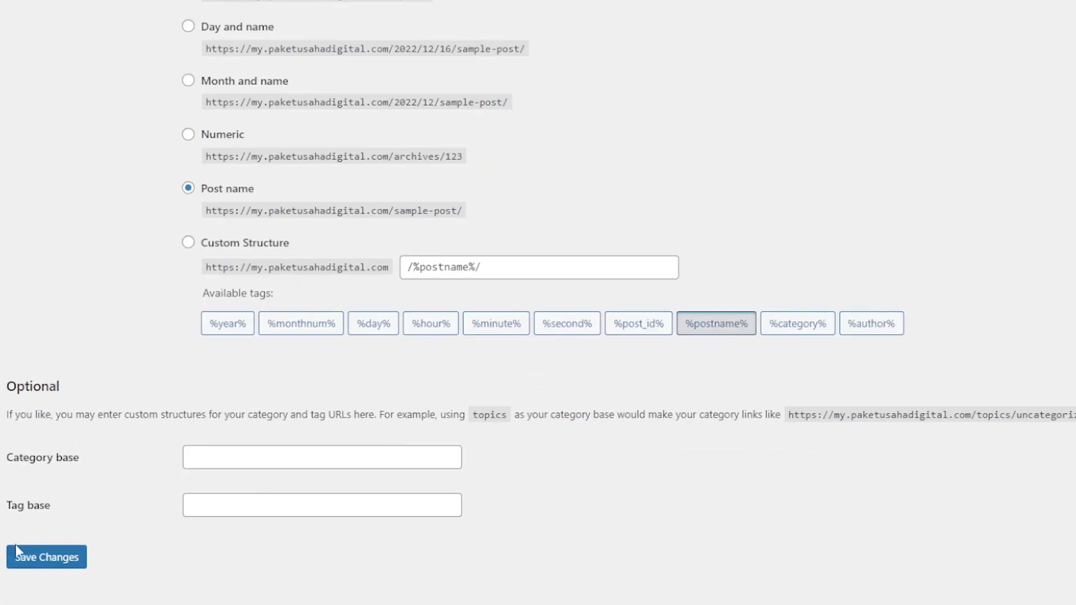
pyautogui.click(126, 546)
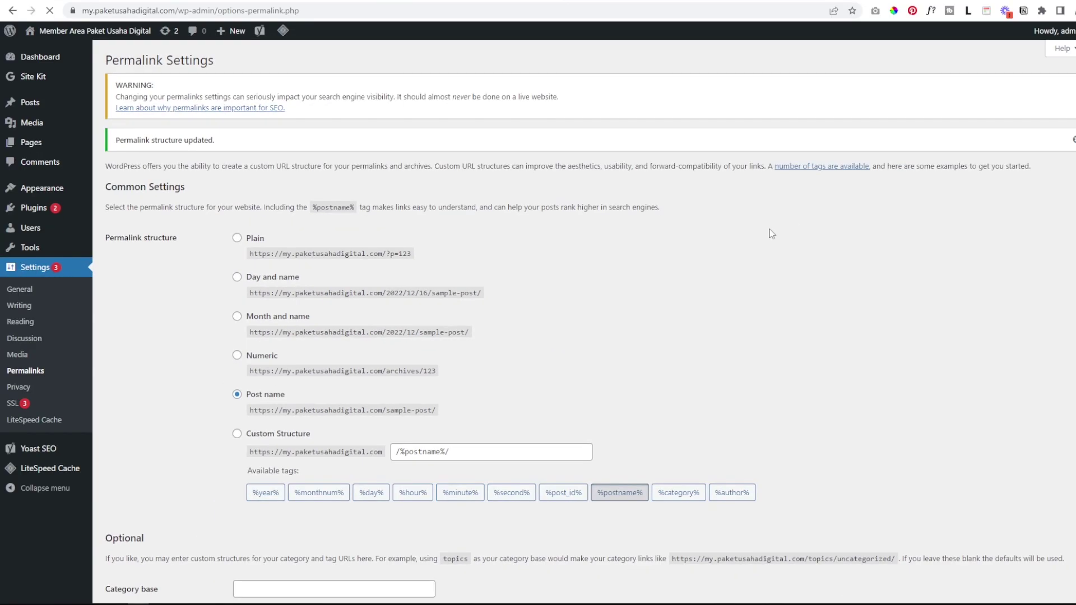
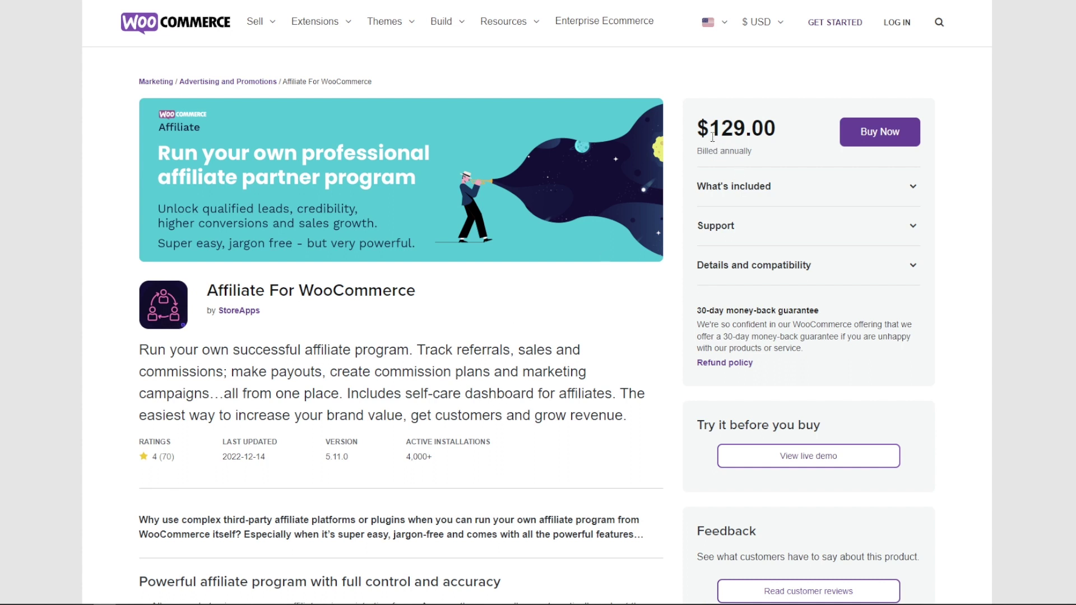
# - Highlight the $129.00 yearly price, then clear it and scroll around the page
pyautogui.moveTo(696, 128); pyautogui.dragTo(784, 132)
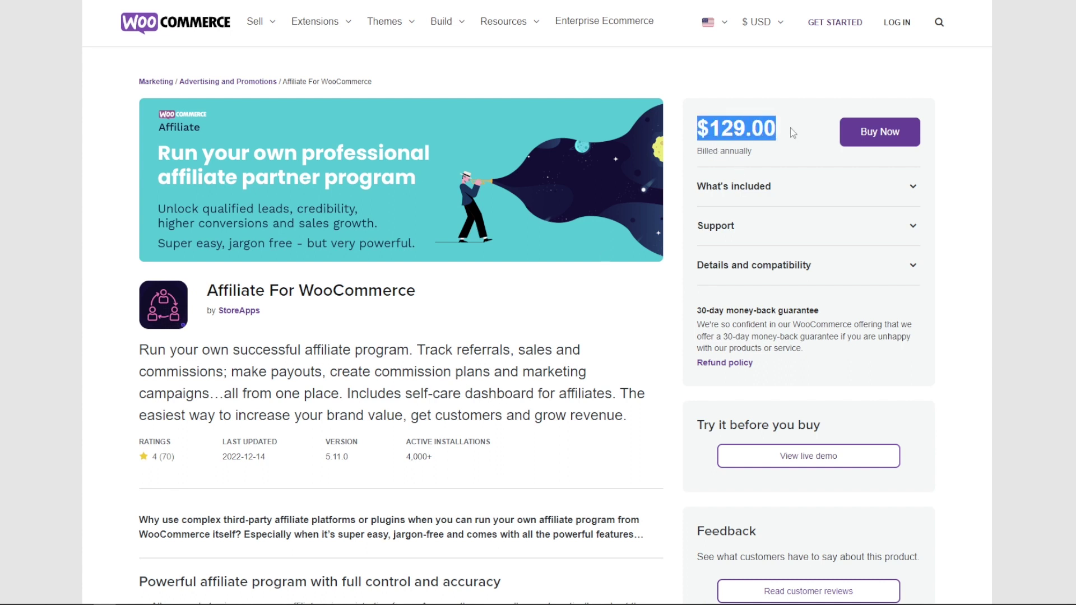
pyautogui.click(435, 338)
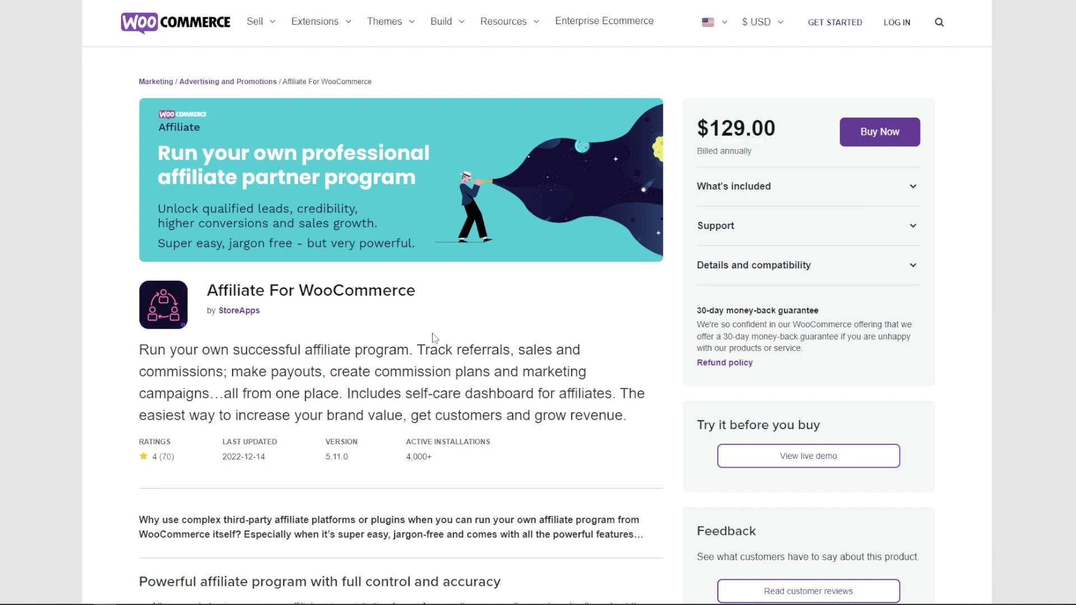
pyautogui.scroll(-1, 435, 338)
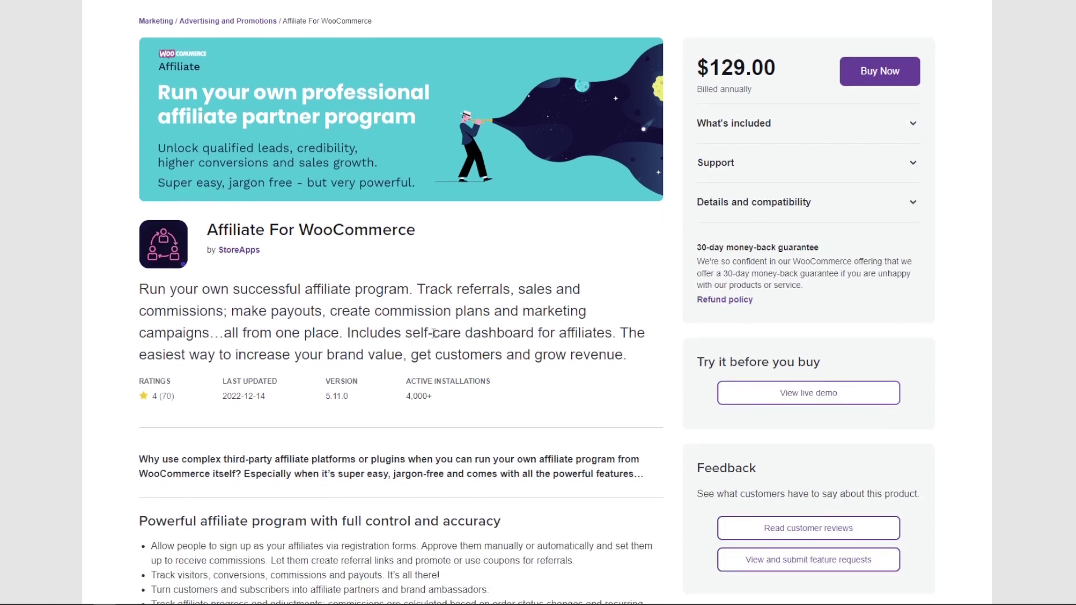
pyautogui.scroll(1, 433, 333)
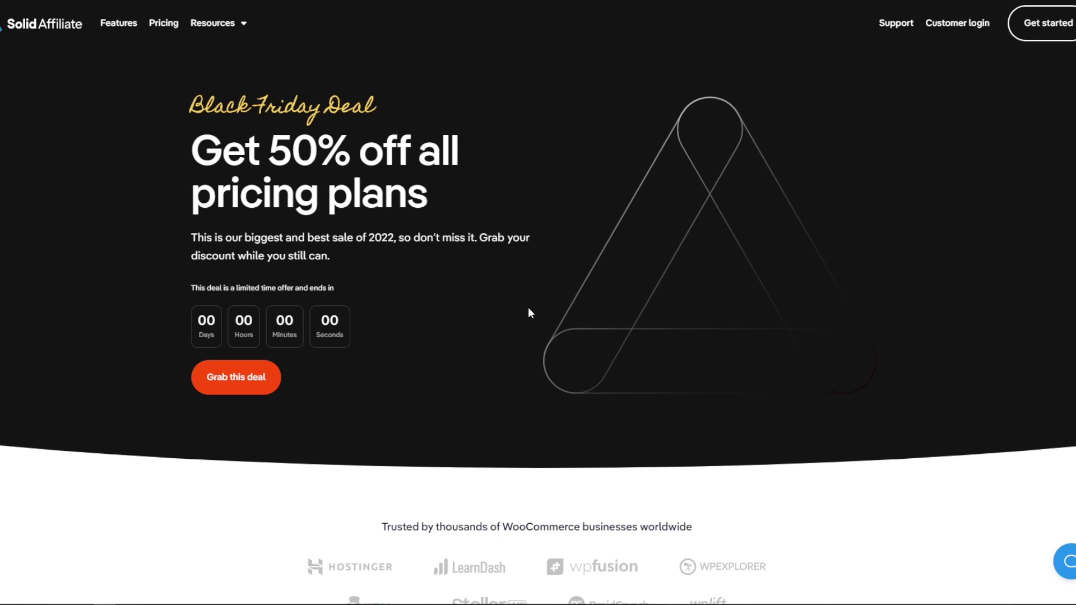
pyautogui.scroll(-5, 528, 309)
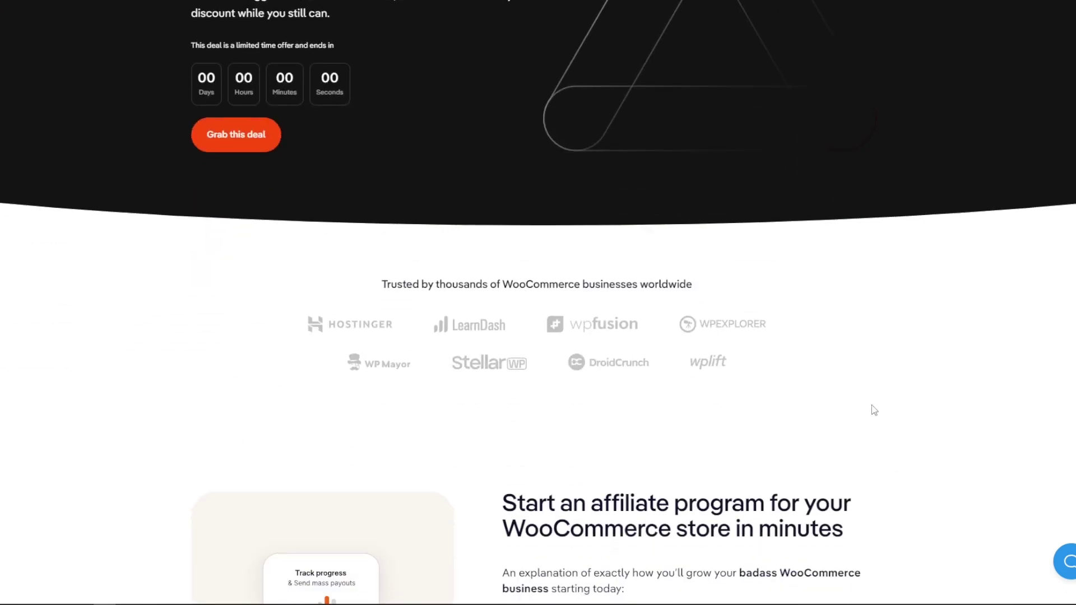
pyautogui.scroll(5, 857, 414)
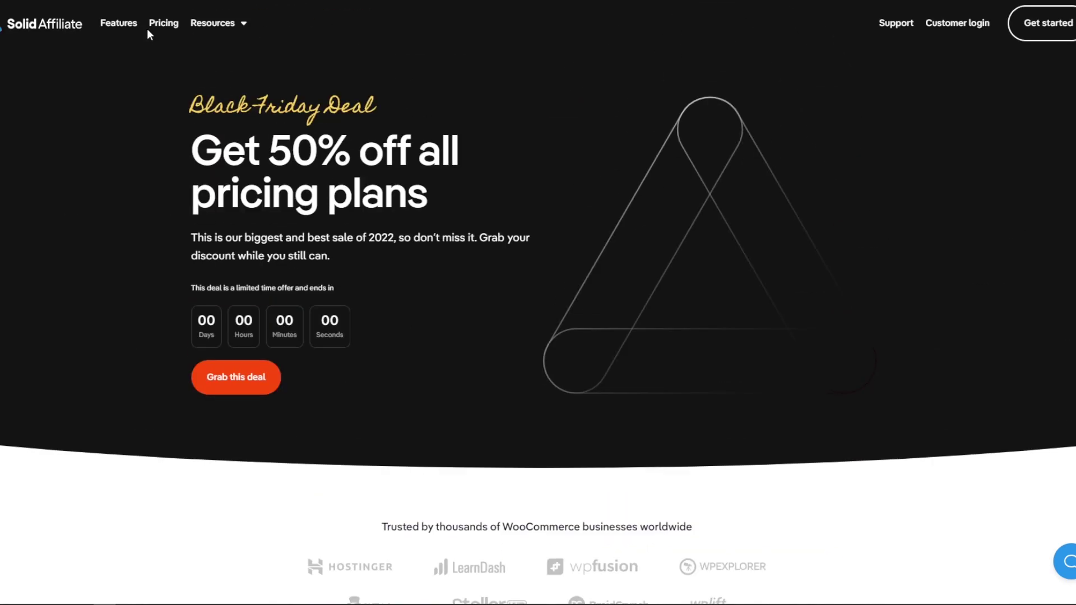
# - Open Solid Affiliate's pricing plans and highlight the $99 Store owner price
pyautogui.click(163, 25)
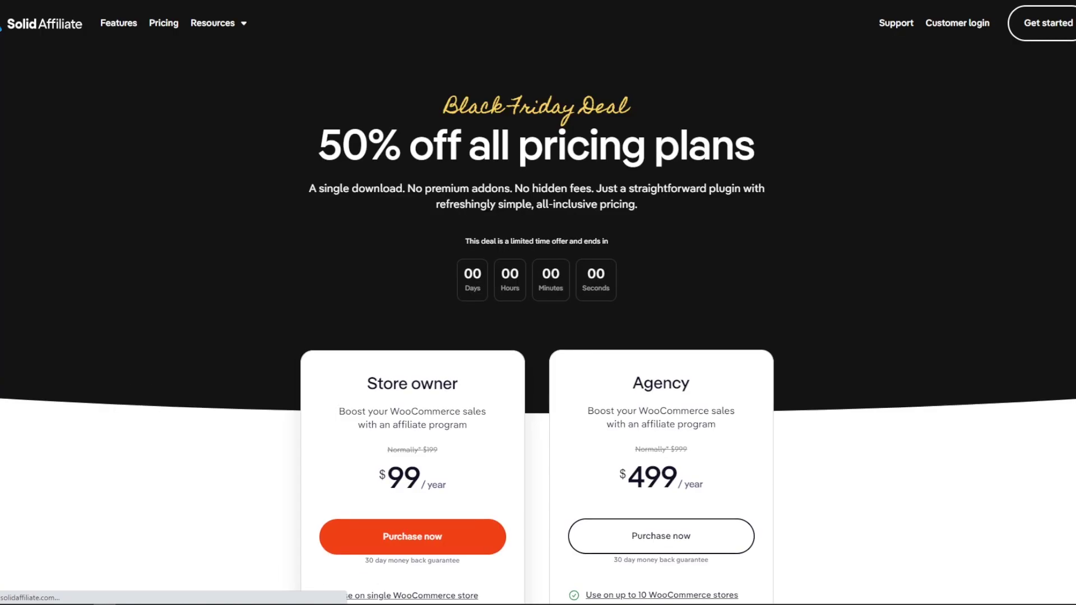
pyautogui.scroll(-2, 525, 293)
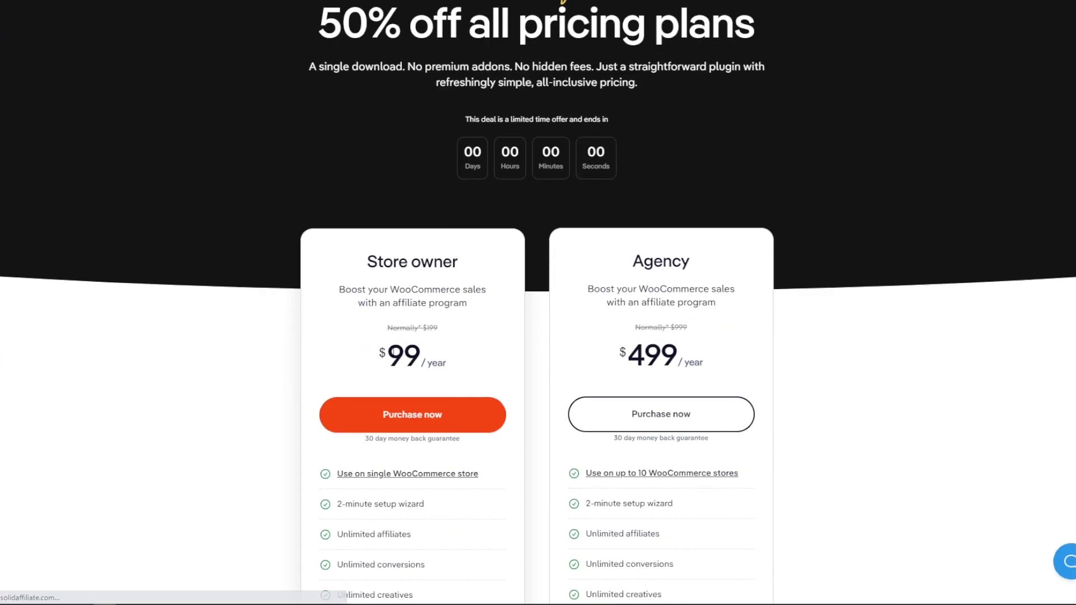
pyautogui.moveTo(388, 359); pyautogui.dragTo(432, 357)
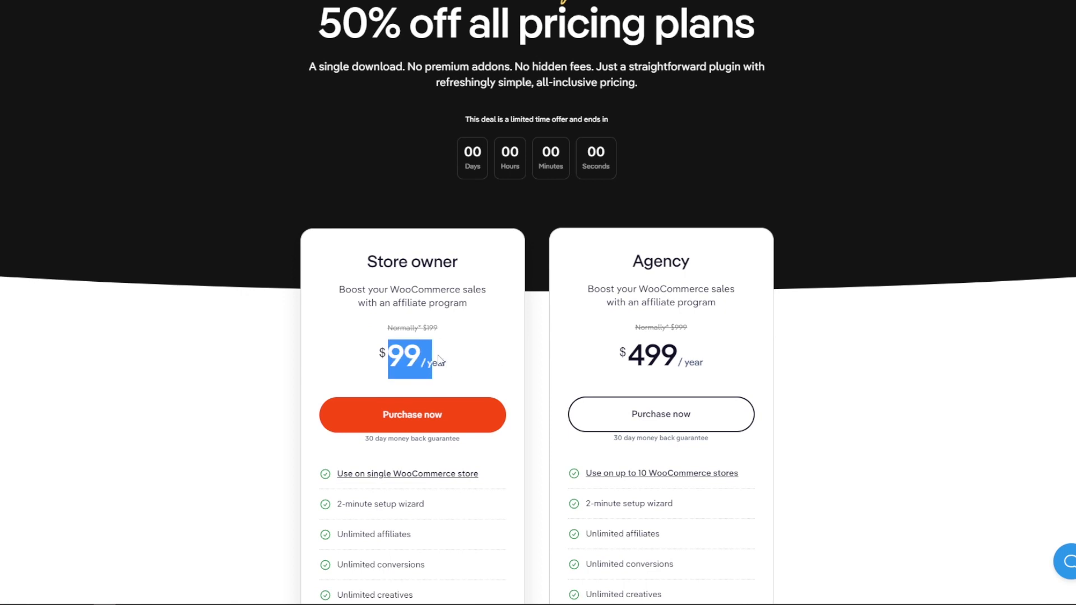
pyautogui.scroll(-1, 502, 375)
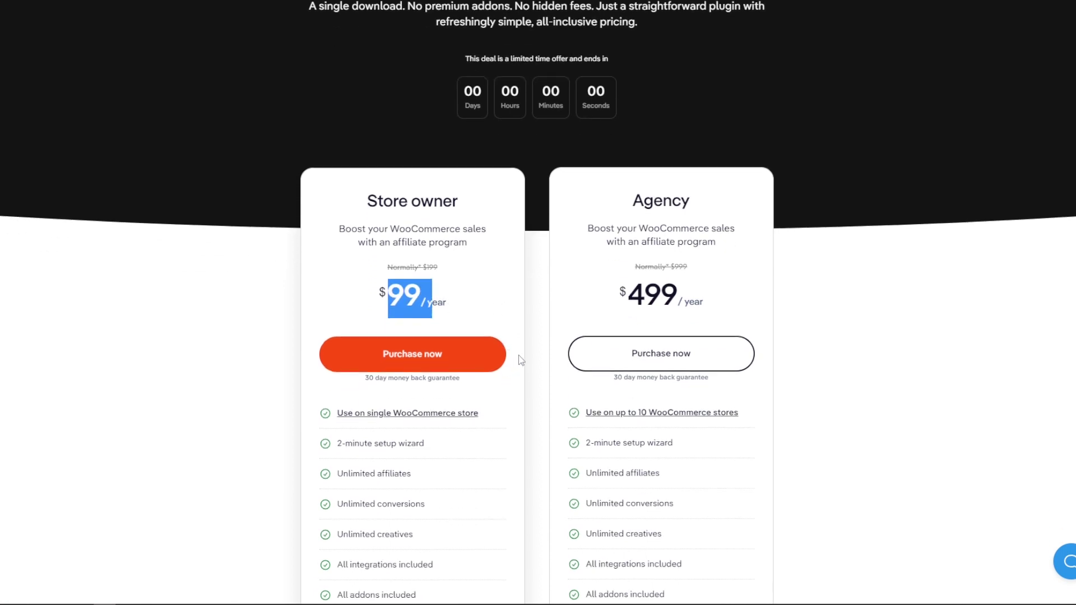
pyautogui.click(547, 312)
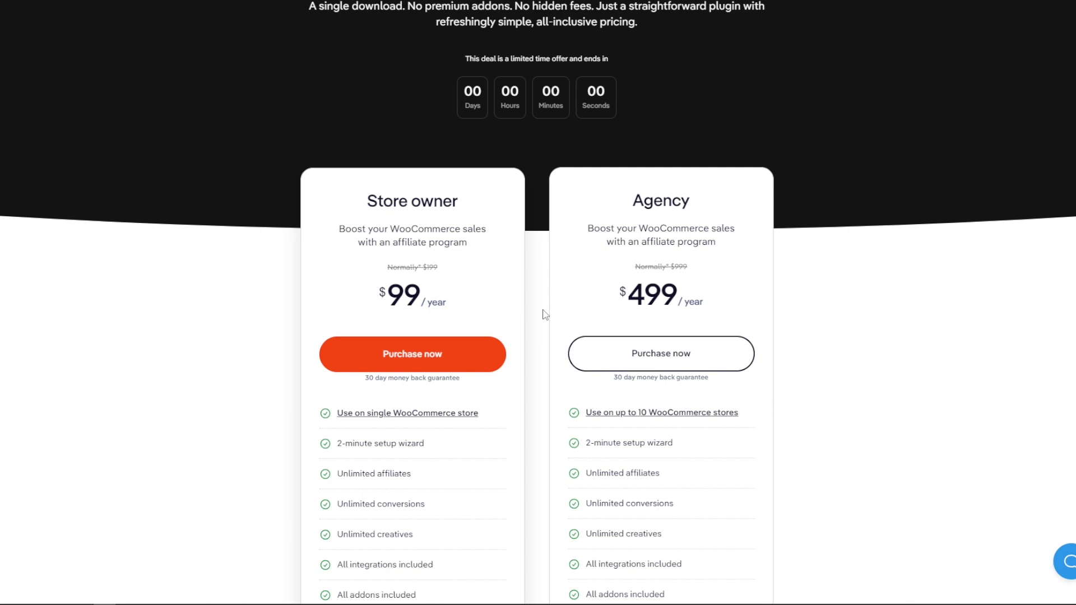
pyautogui.moveTo(384, 306); pyautogui.dragTo(403, 306)
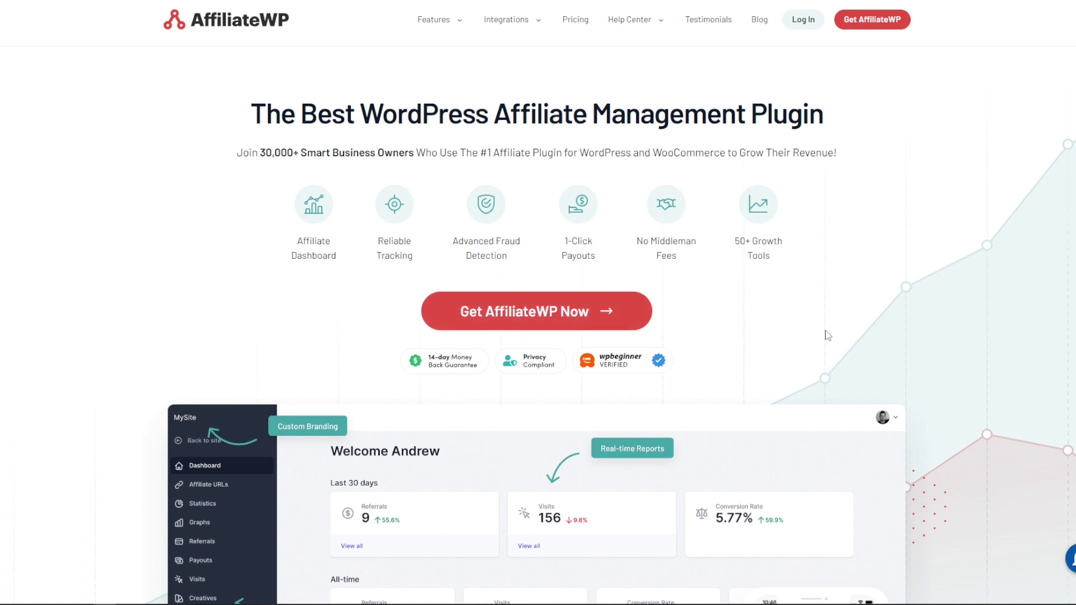
pyautogui.scroll(-8, 932, 352)
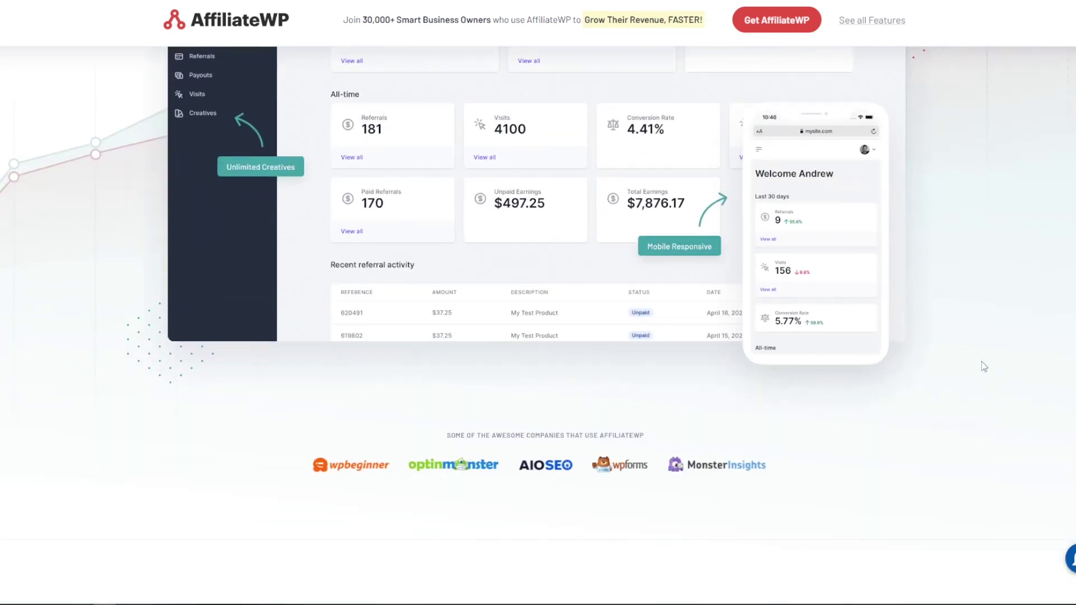
pyautogui.scroll(-4, 986, 367)
pyautogui.scroll(-1, 982, 365)
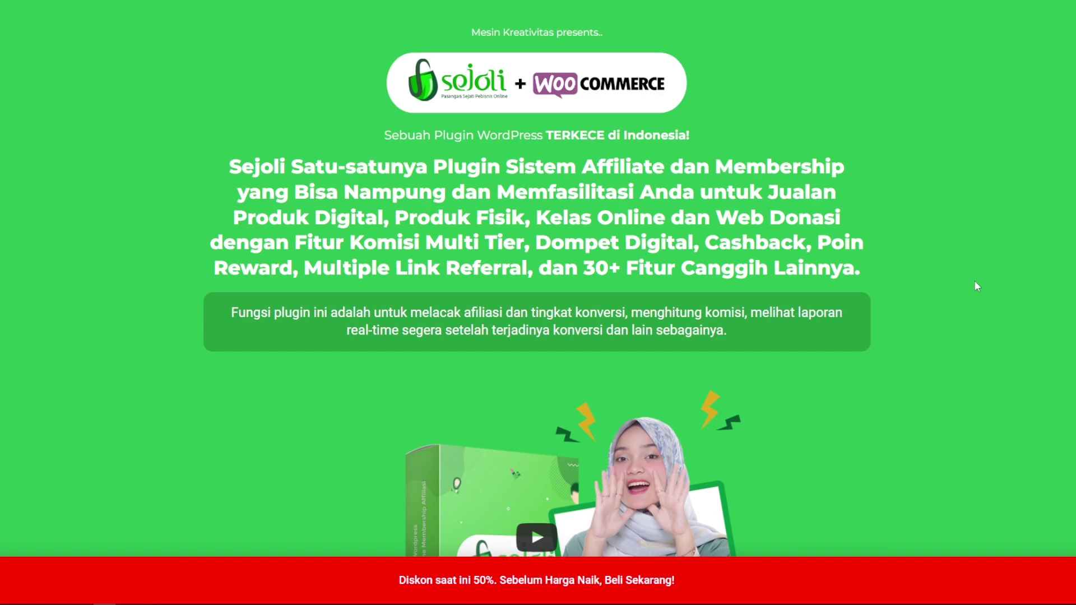
# - Scroll to the 1 Domain License offer and highlight its Rp 549.000 PERTAHUN price
pyautogui.scroll(-8, 940, 276)
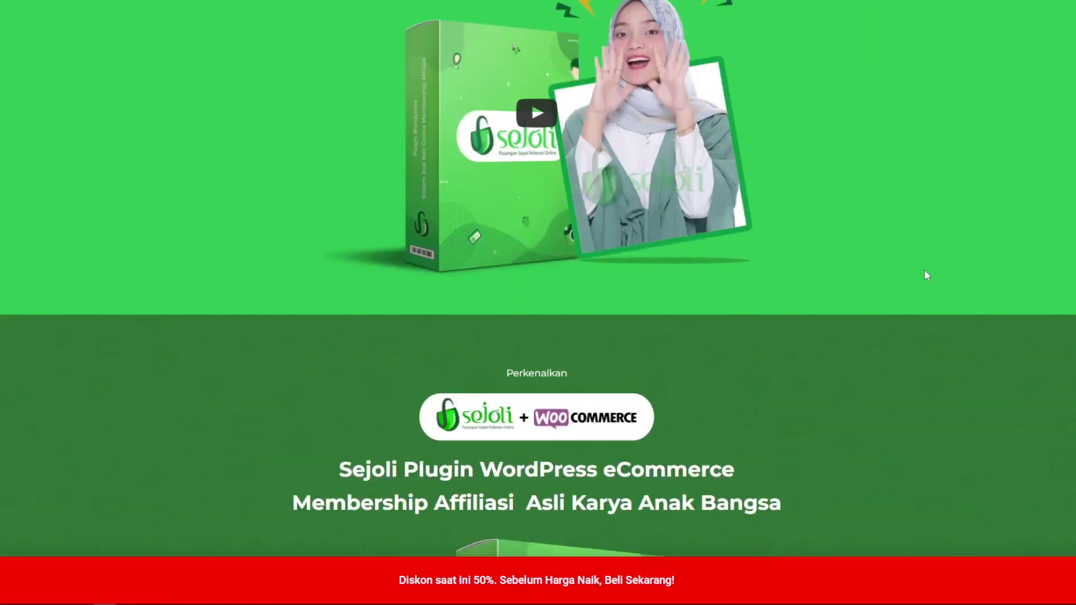
pyautogui.scroll(-5, 924, 271)
pyautogui.scroll(-3, 924, 269)
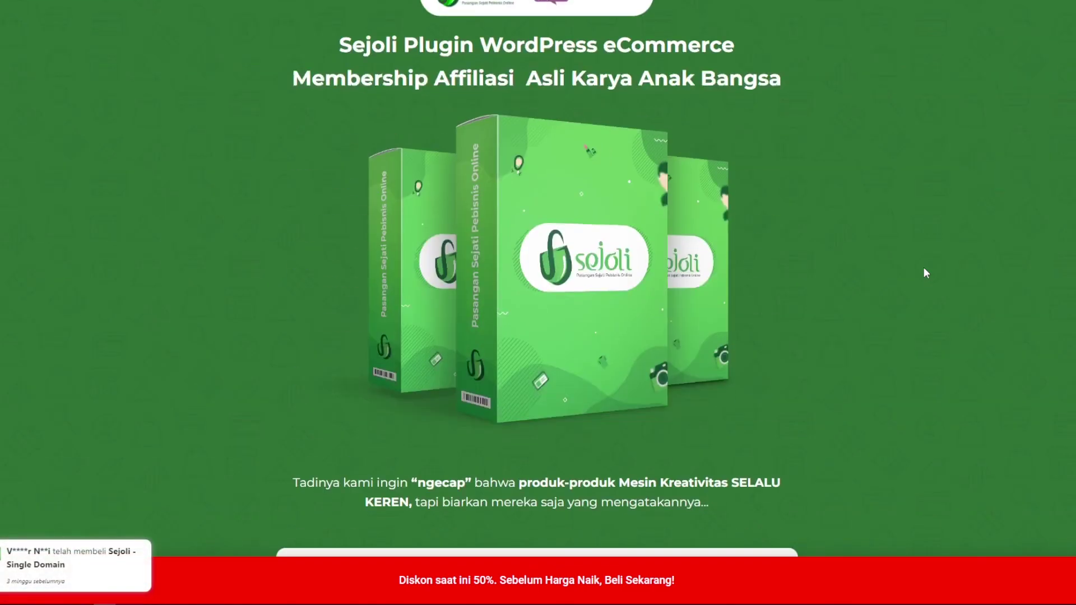
pyautogui.scroll(-5, 925, 273)
pyautogui.scroll(-3, 925, 272)
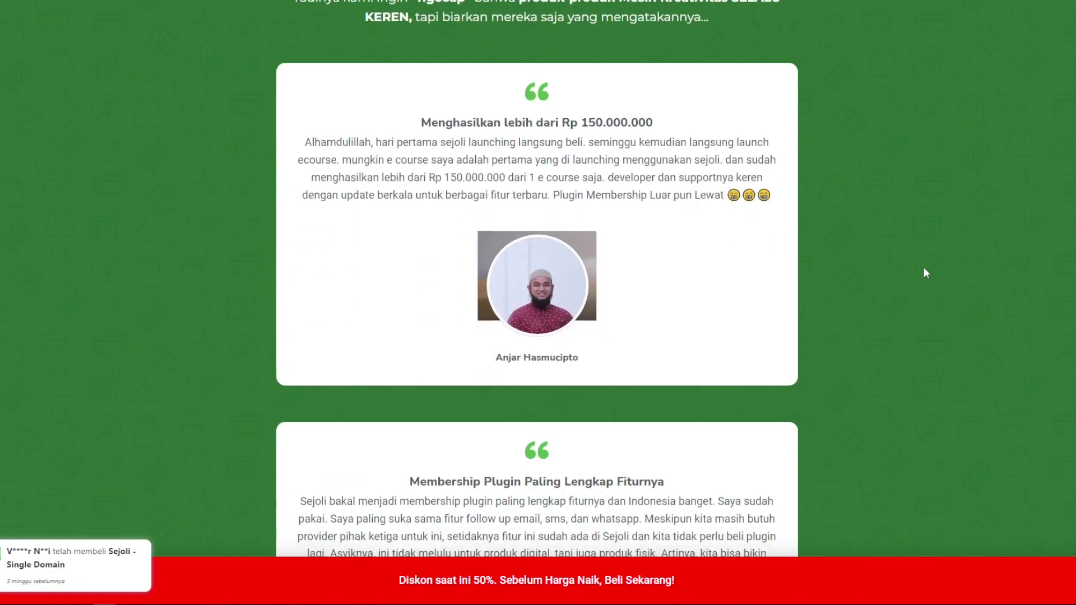
pyautogui.scroll(-15, 926, 272)
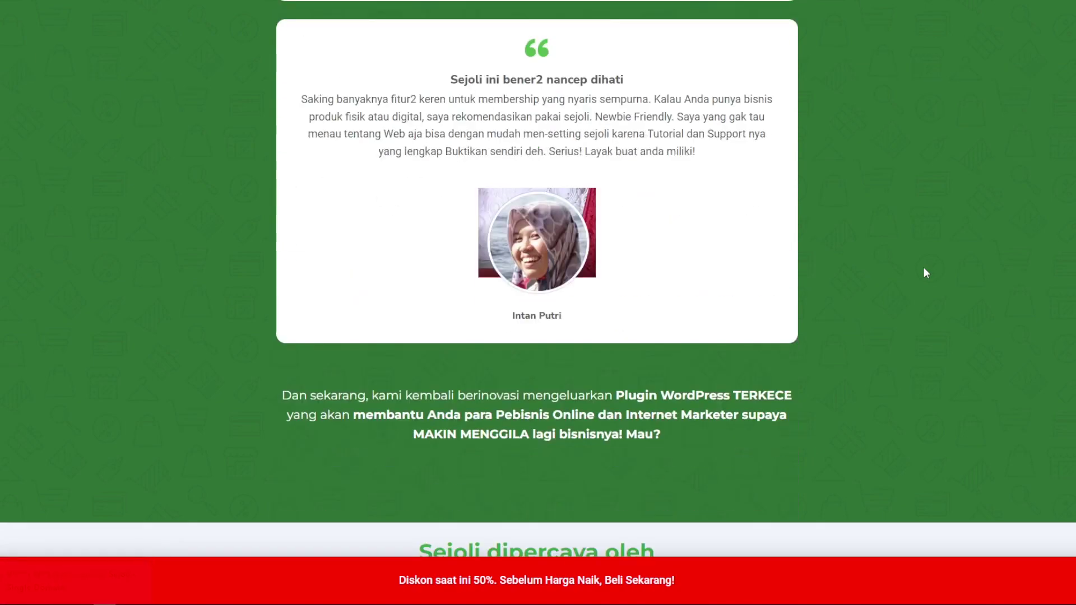
pyautogui.scroll(-5, 925, 272)
pyautogui.scroll(-5, 925, 280)
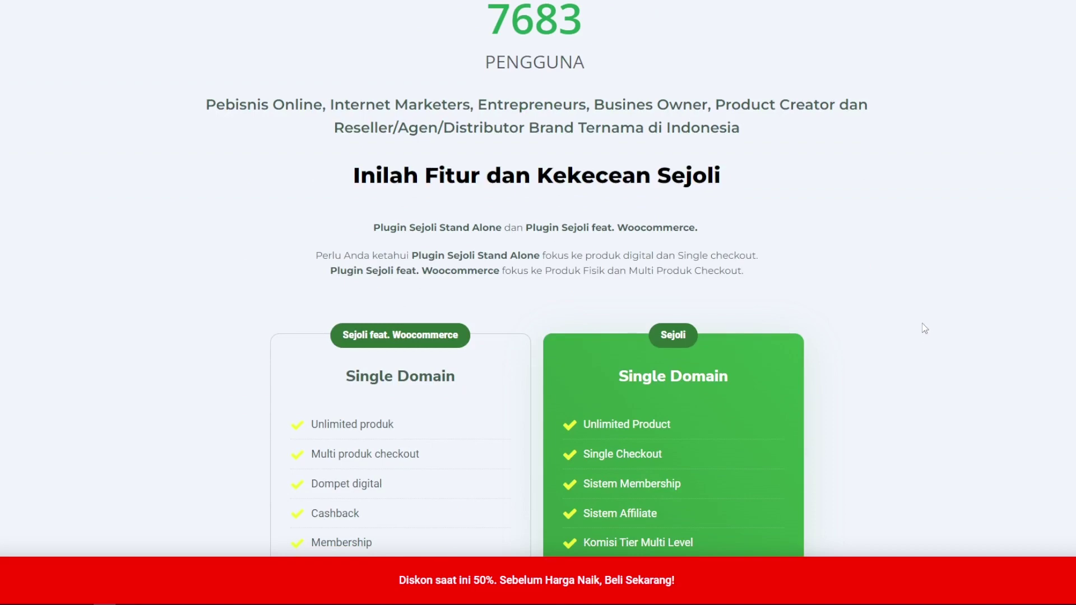
pyautogui.scroll(-4, 924, 327)
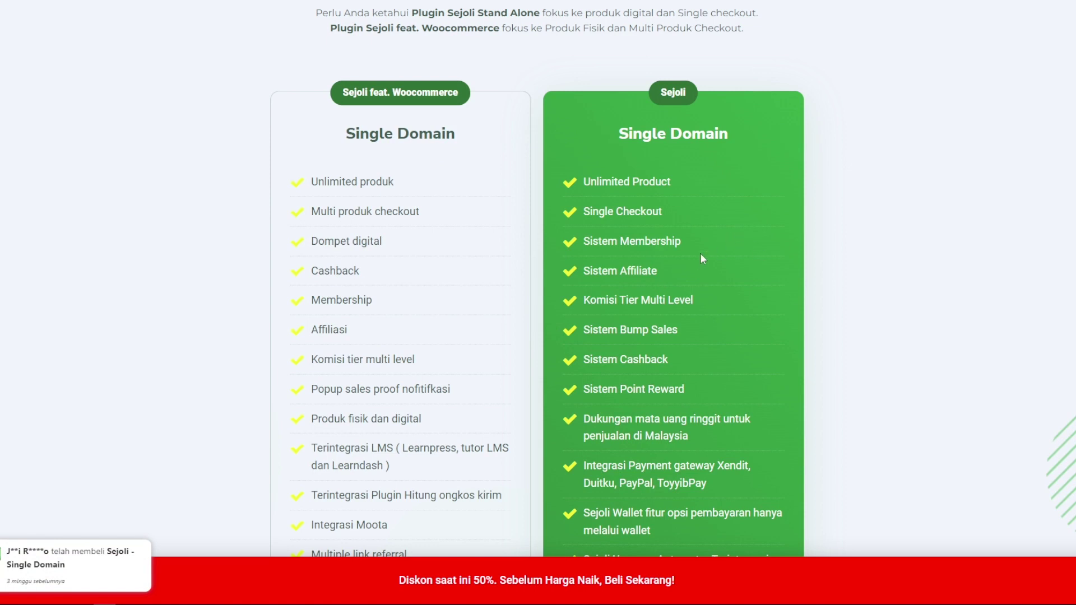
pyautogui.scroll(-2, 542, 178)
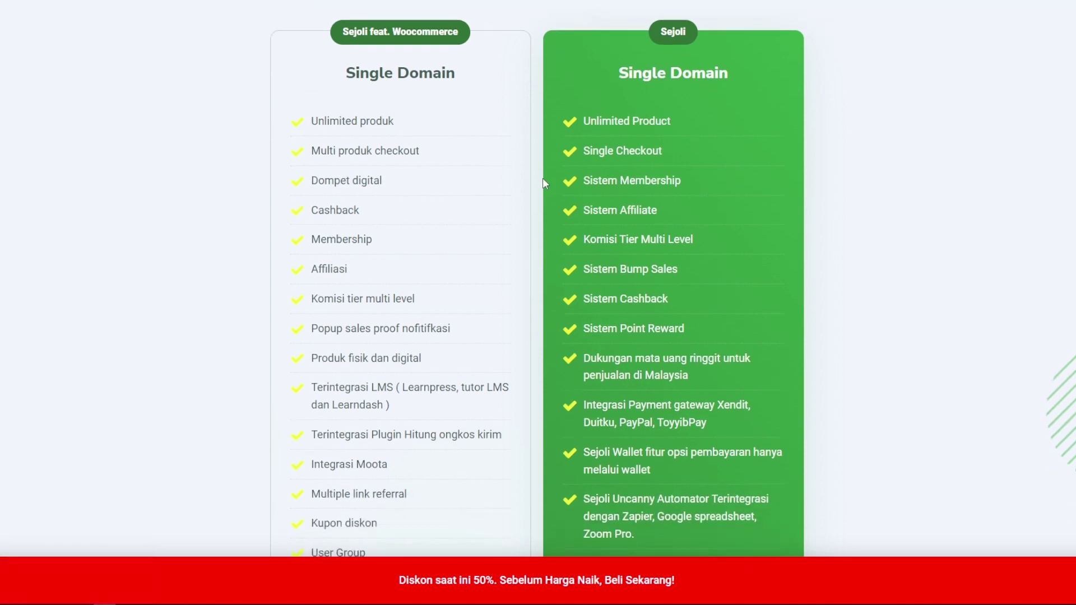
pyautogui.scroll(-1, 542, 178)
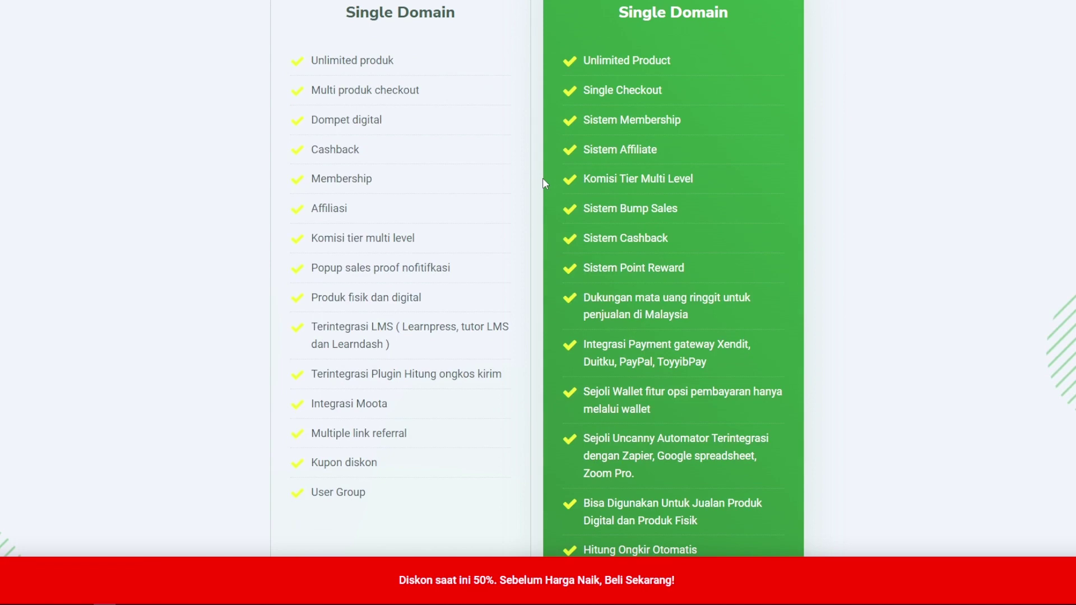
pyautogui.scroll(-10, 543, 178)
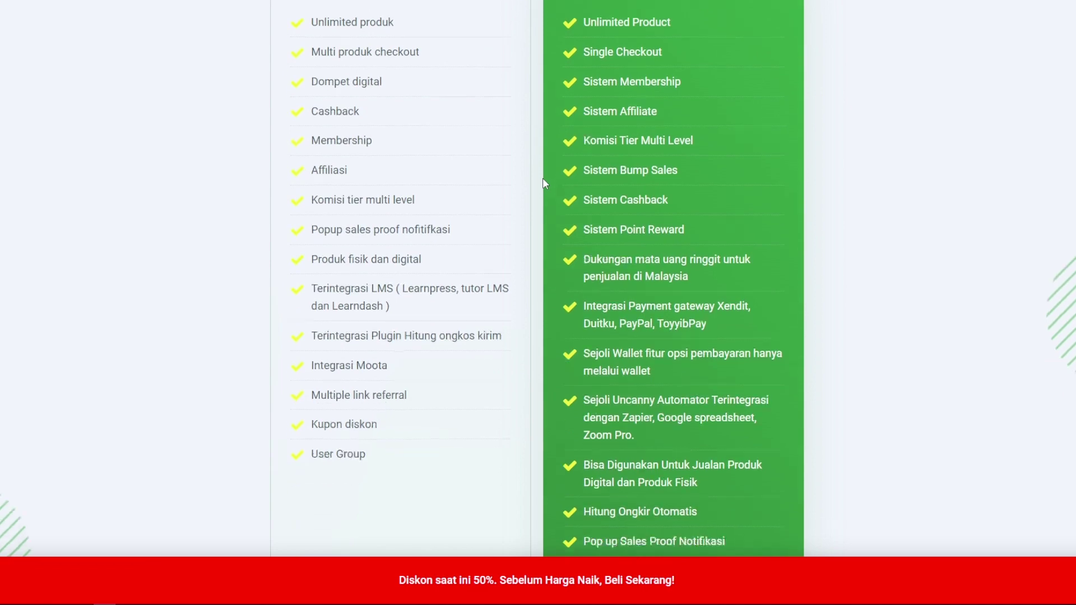
pyautogui.scroll(-20, 543, 179)
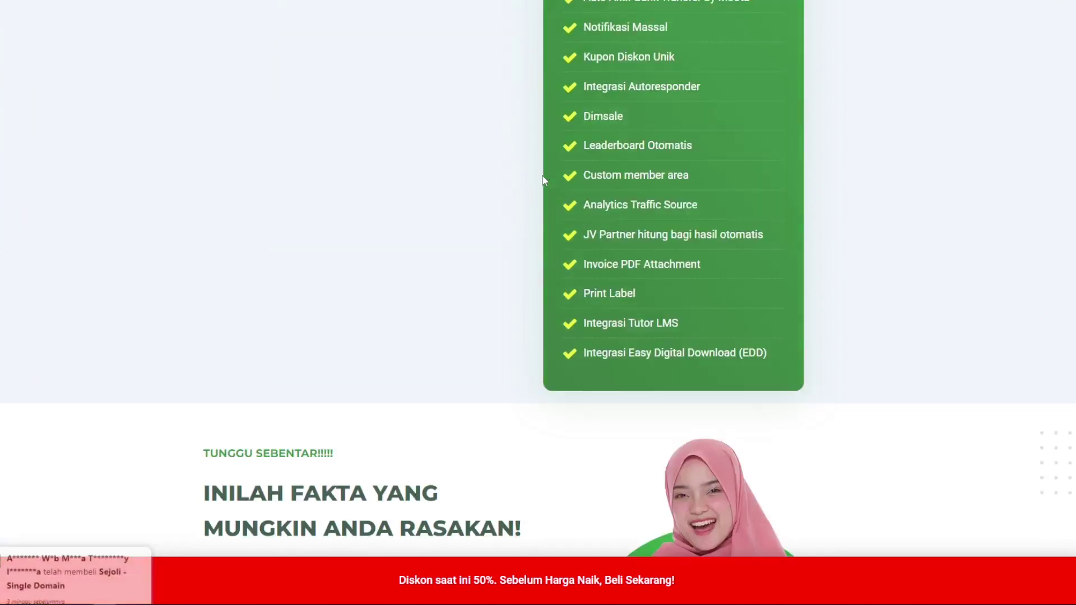
pyautogui.scroll(-20, 554, 202)
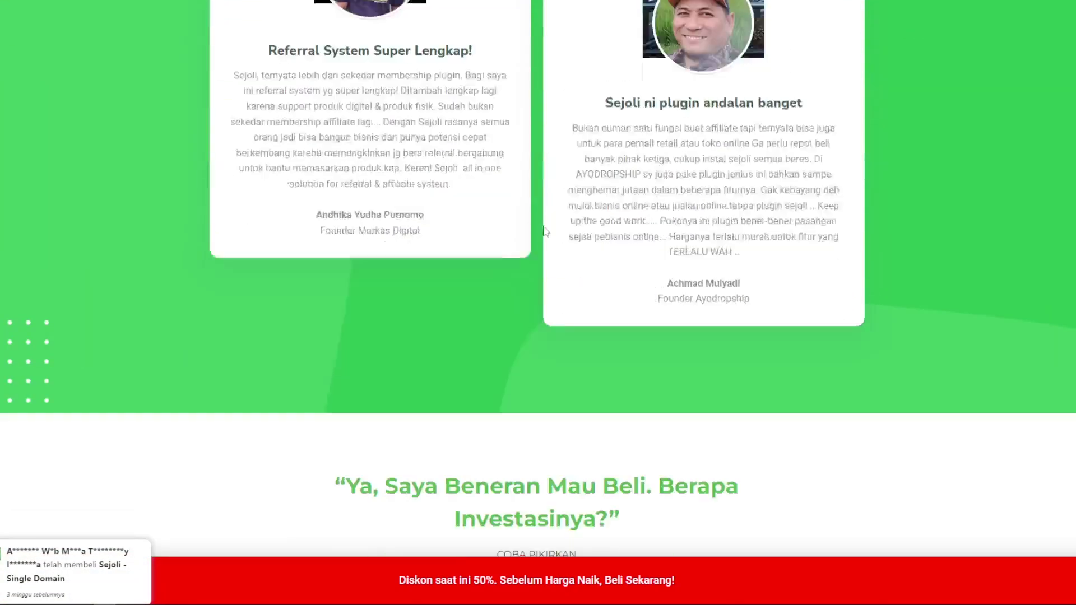
pyautogui.scroll(3, 542, 206)
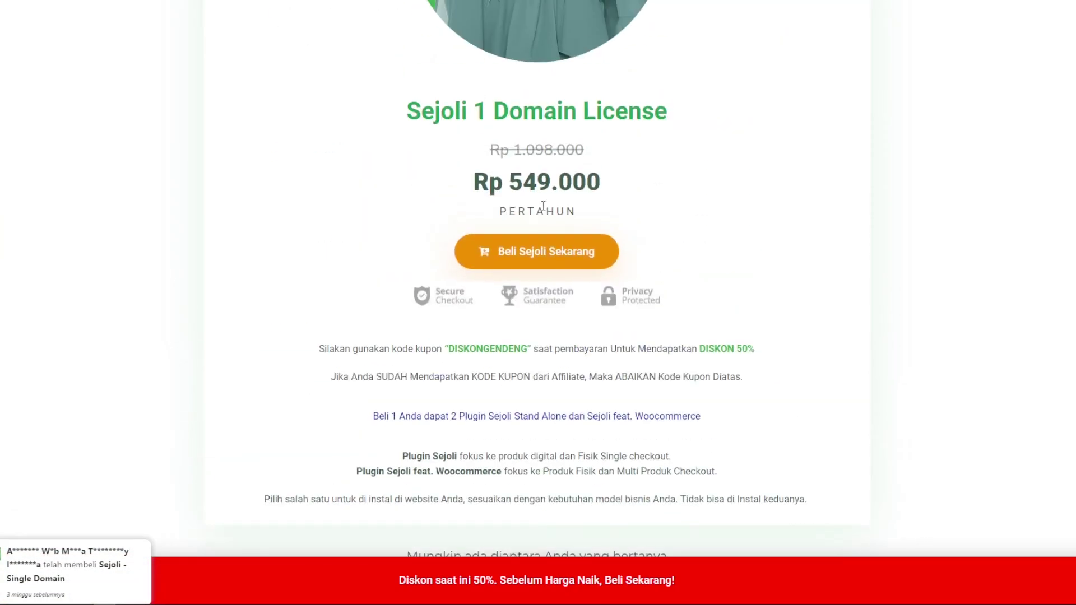
pyautogui.moveTo(510, 186); pyautogui.dragTo(586, 186)
pyautogui.scroll(2, 706, 188)
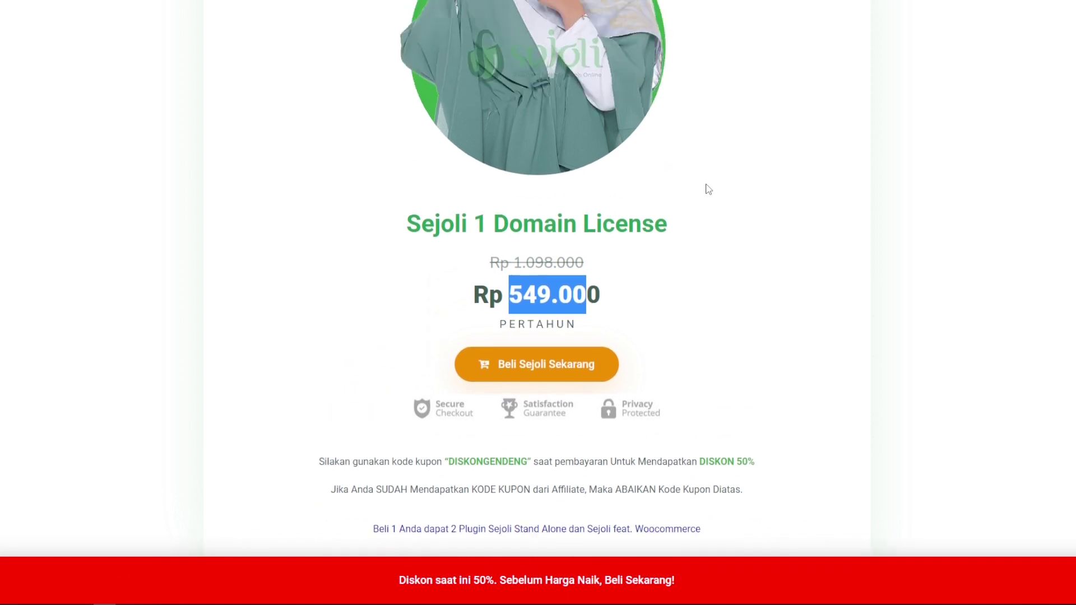
pyautogui.click(529, 334)
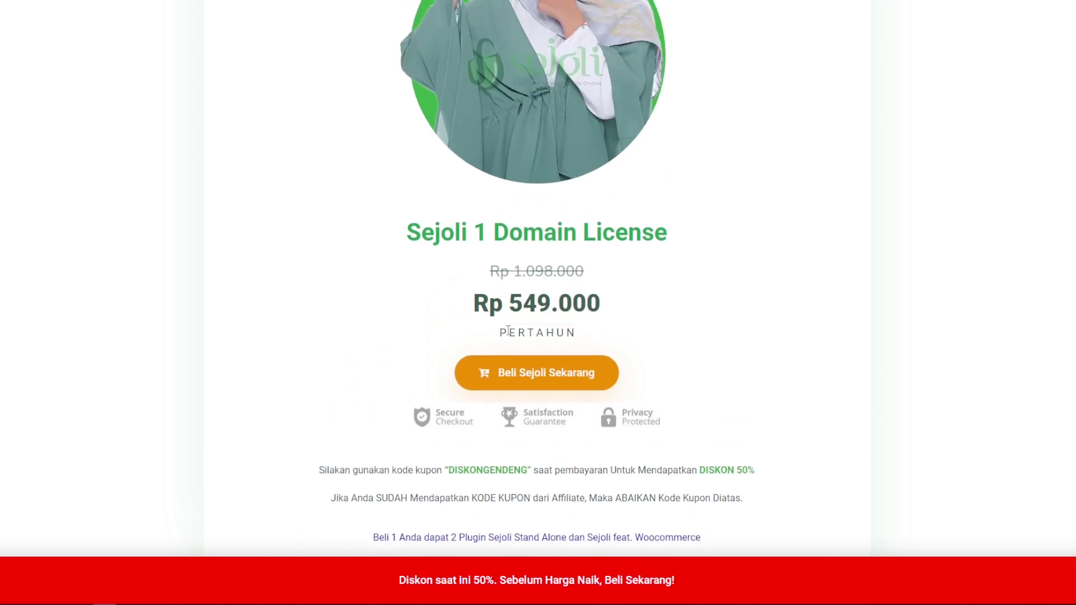
pyautogui.moveTo(503, 332); pyautogui.dragTo(507, 305)
pyautogui.click(598, 329)
pyautogui.scroll(1, 722, 308)
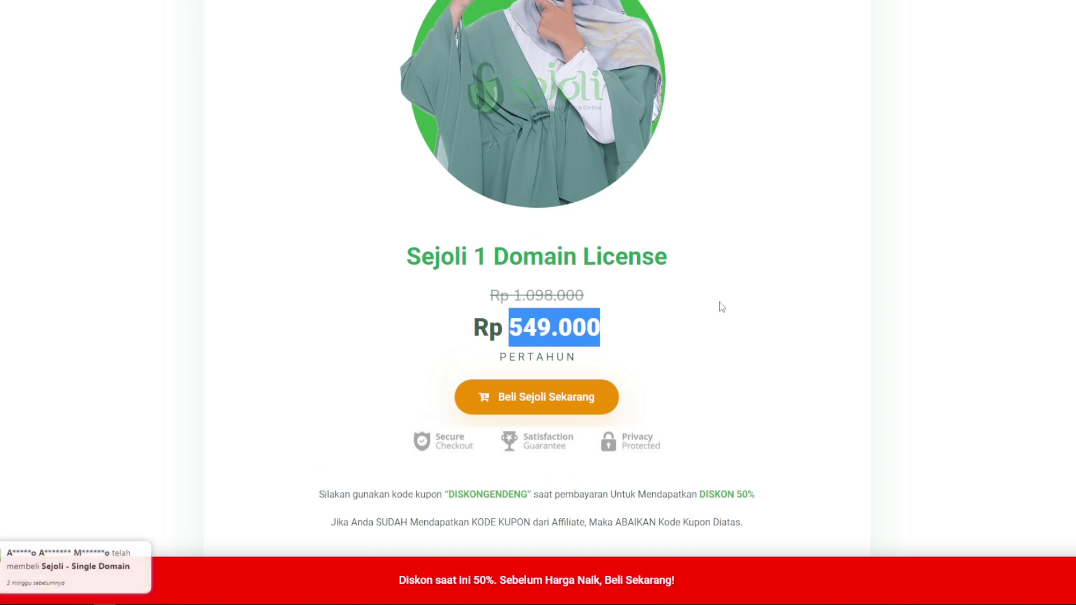
pyautogui.click(775, 277)
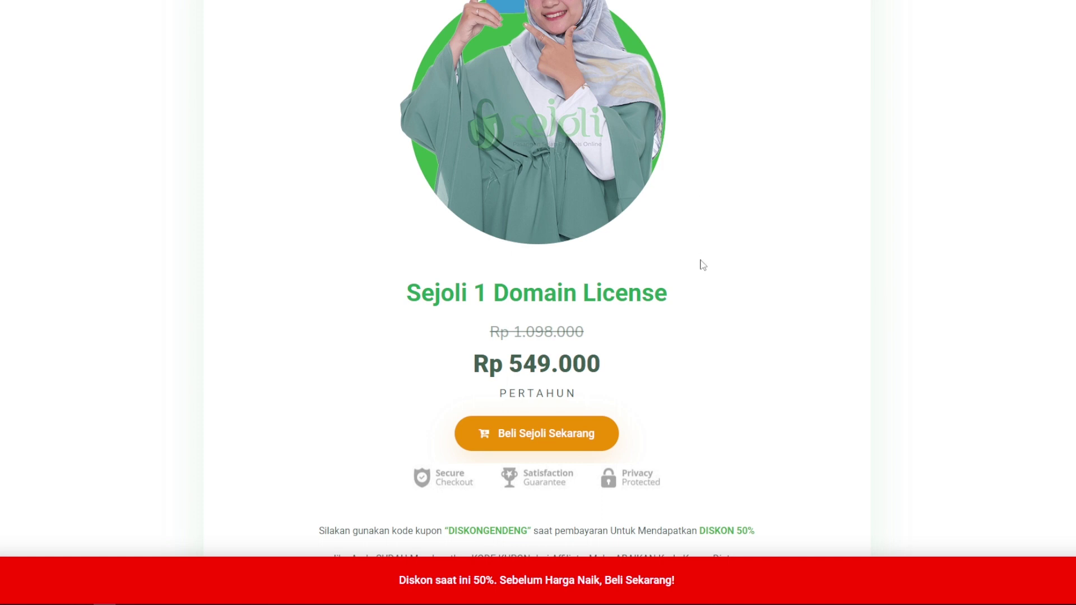
# - Start buying the Sejoli 1 Domain License with 'Beli Sejoli Sekarang'
pyautogui.scroll(3, 765, 313)
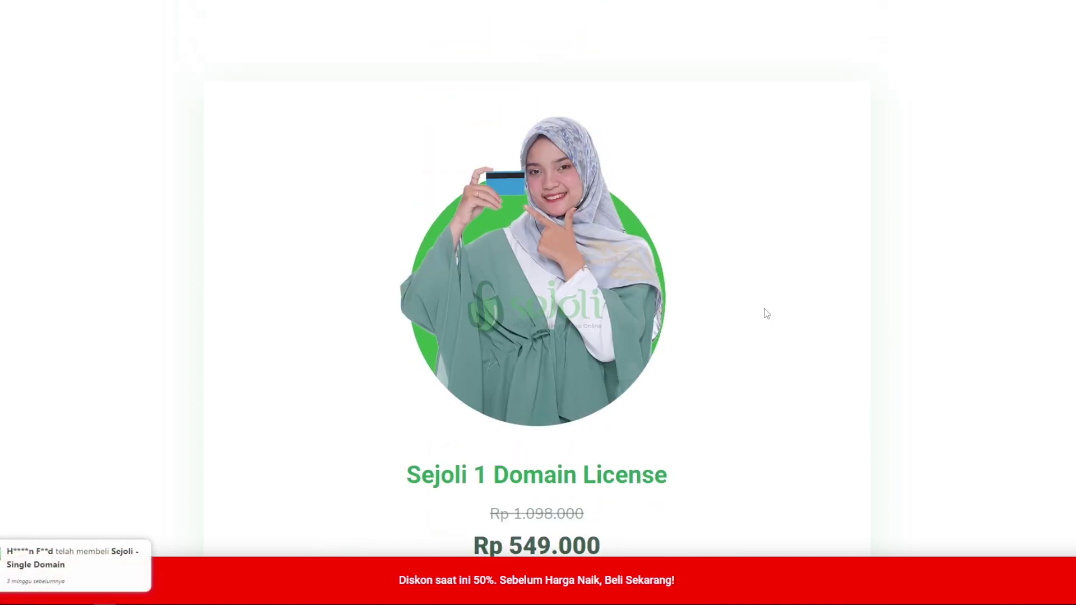
pyautogui.scroll(-2, 766, 313)
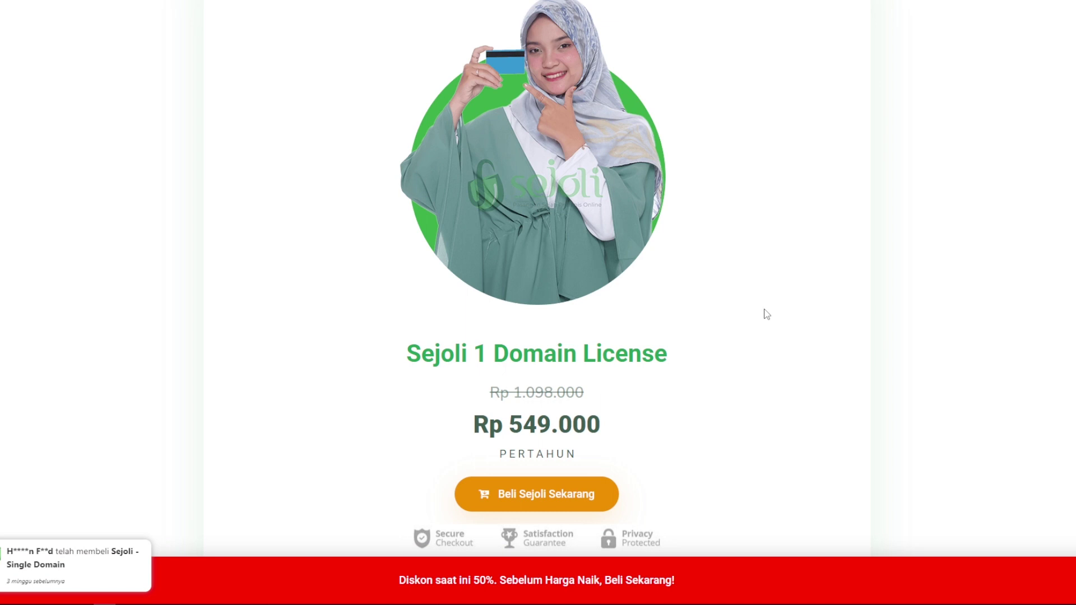
pyautogui.scroll(-1, 767, 313)
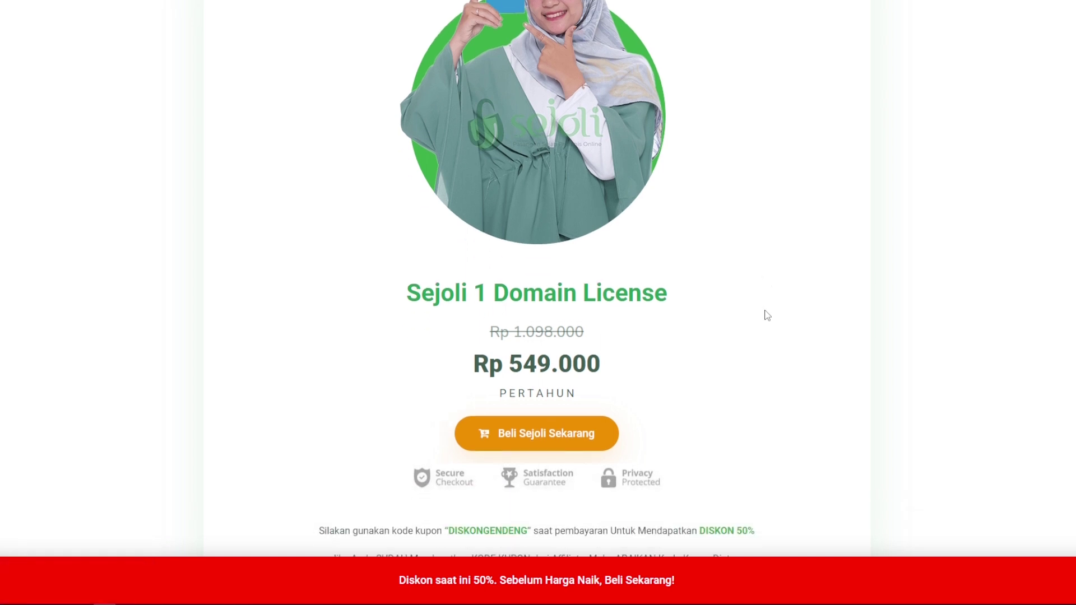
pyautogui.scroll(-2, 772, 314)
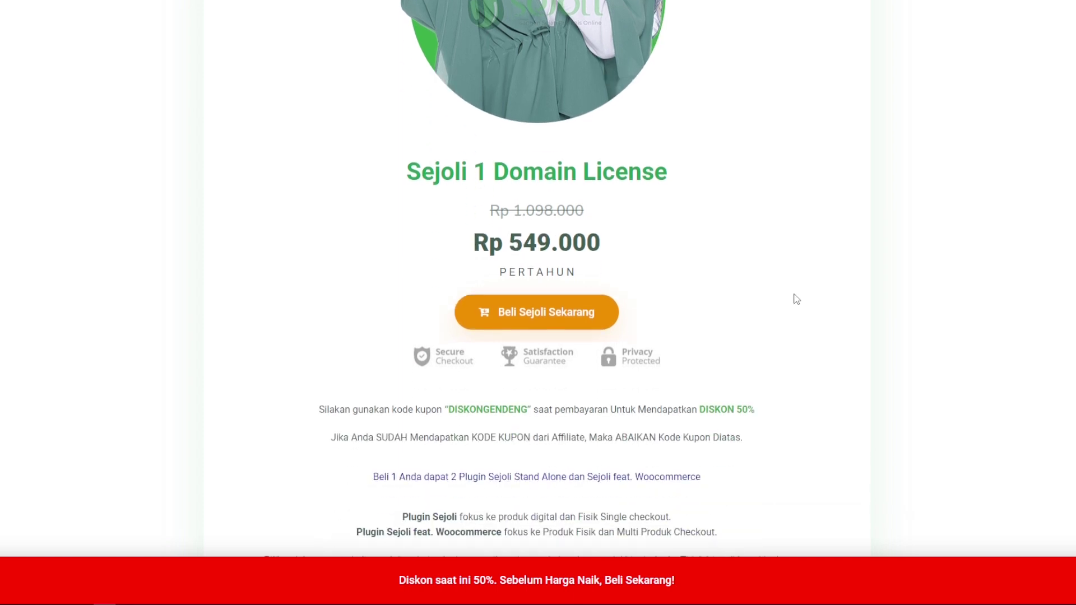
pyautogui.click(521, 327)
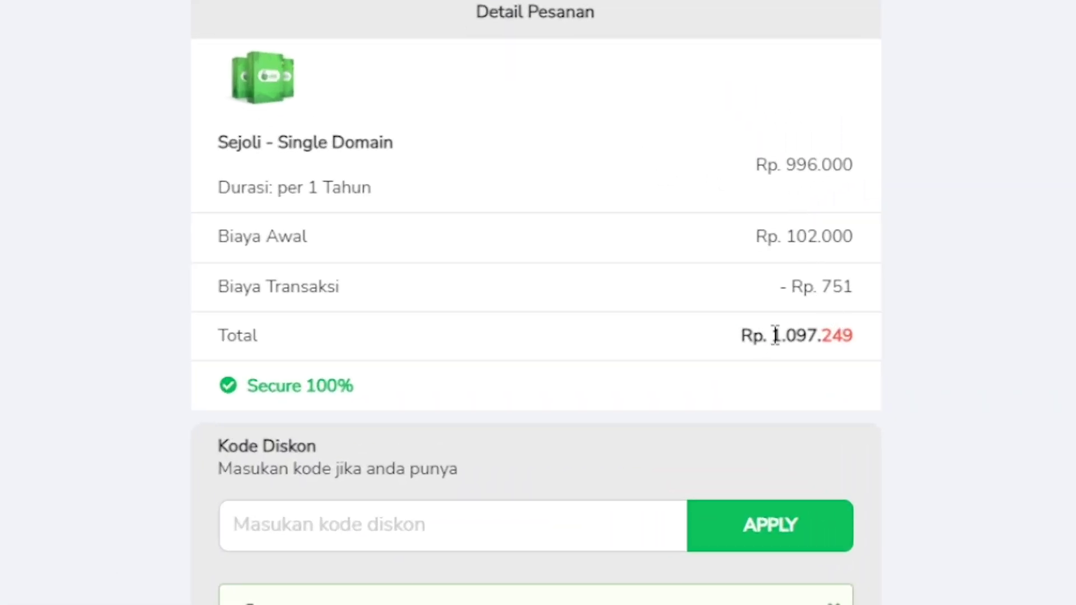
# - Apply the YOKOBOMB code in Kode Diskon, cutting the total from Rp. 1.097.249 to Rp. 548.249
pyautogui.moveTo(775, 335); pyautogui.dragTo(874, 346)
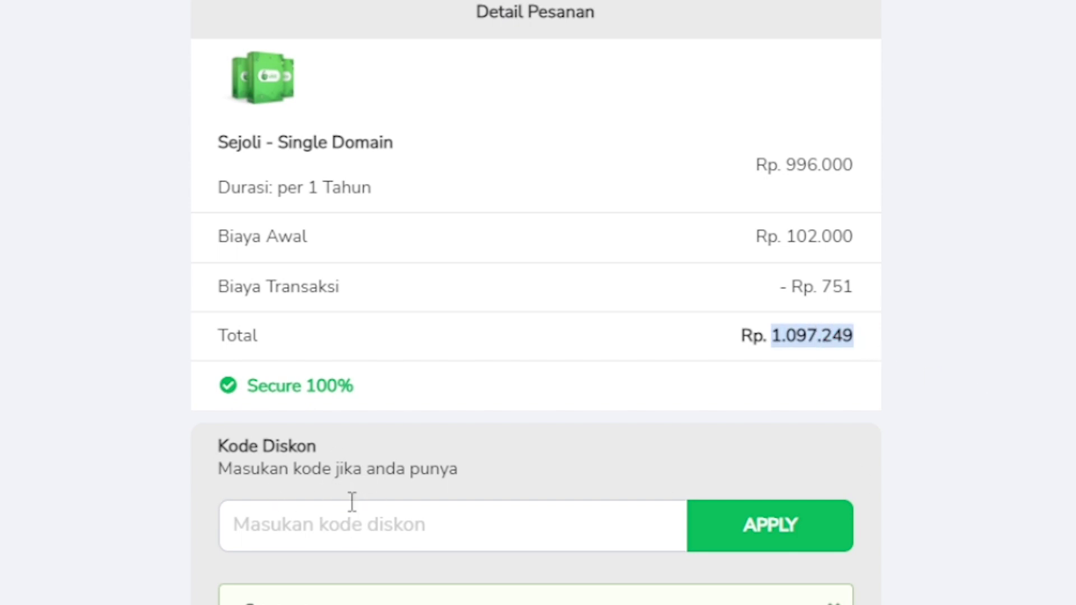
pyautogui.click(325, 522)
pyautogui.write('YOKOBOMB')
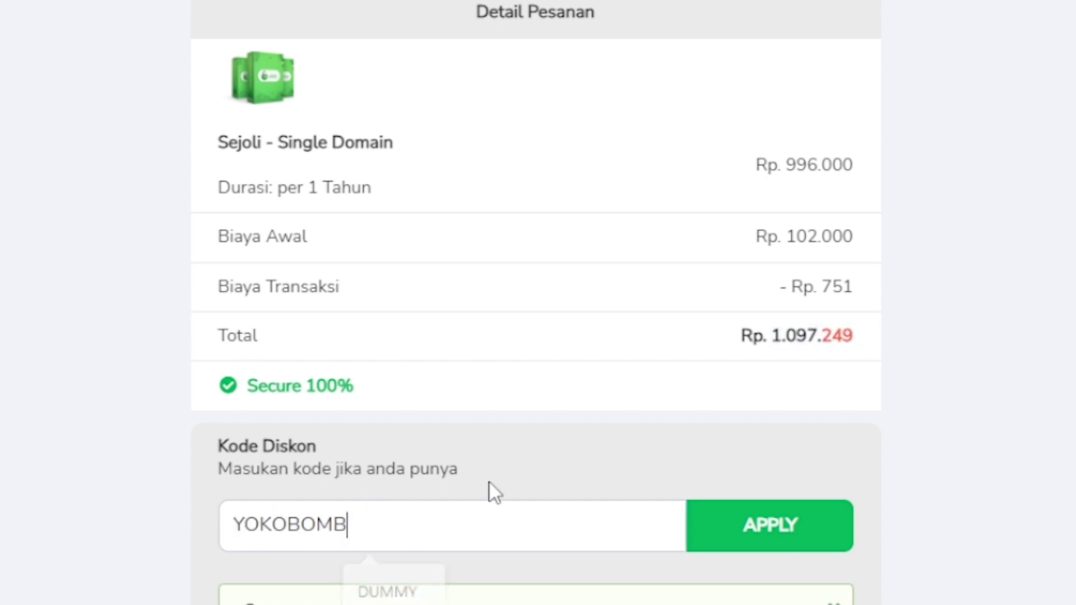
pyautogui.press('Return')
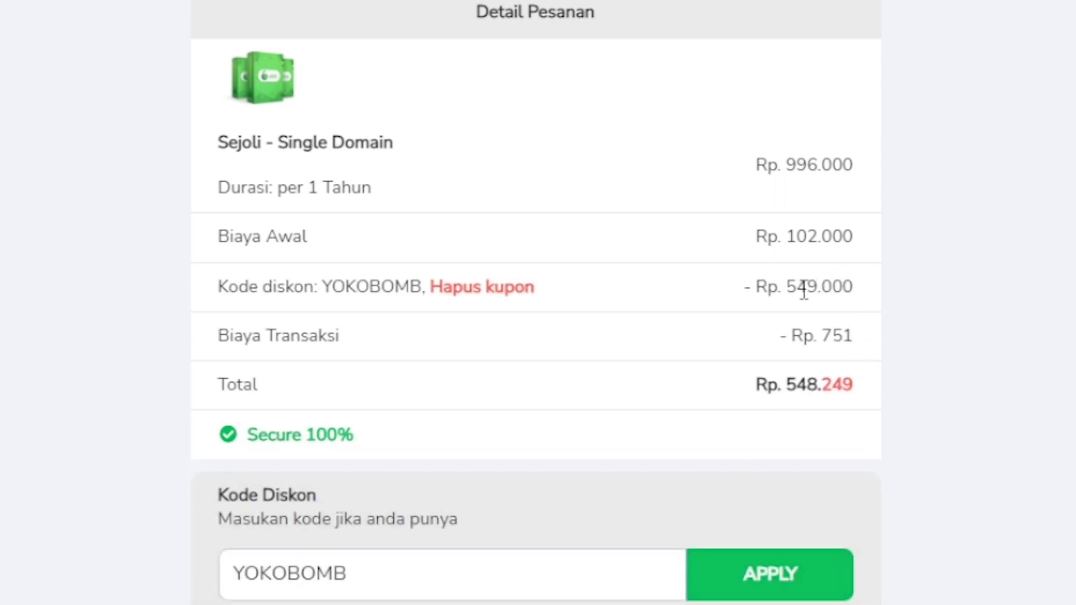
pyautogui.moveTo(787, 287); pyautogui.dragTo(839, 289)
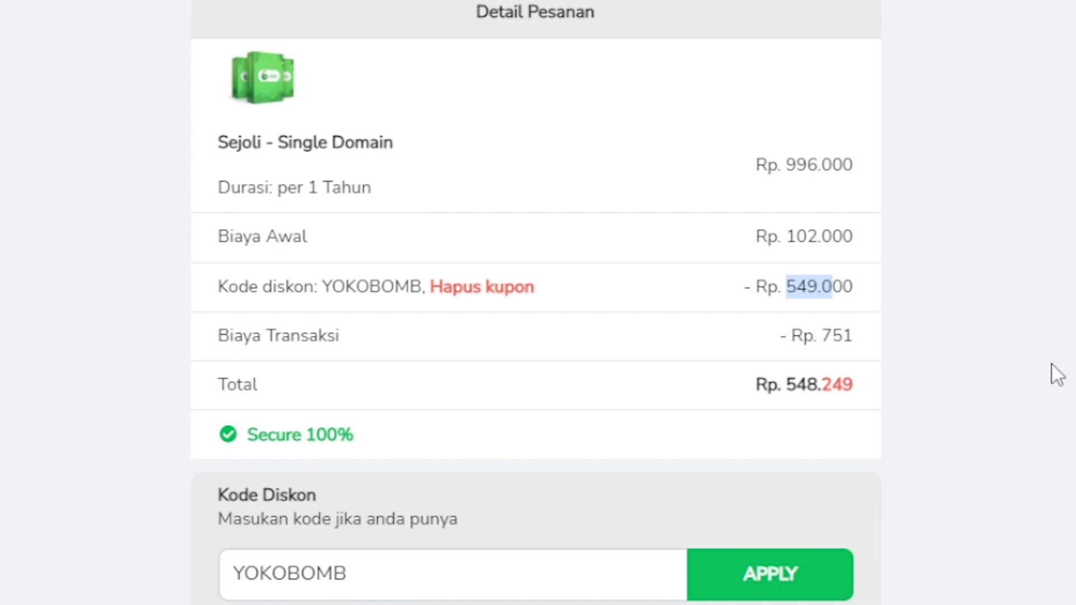
pyautogui.scroll(-10, 794, 379)
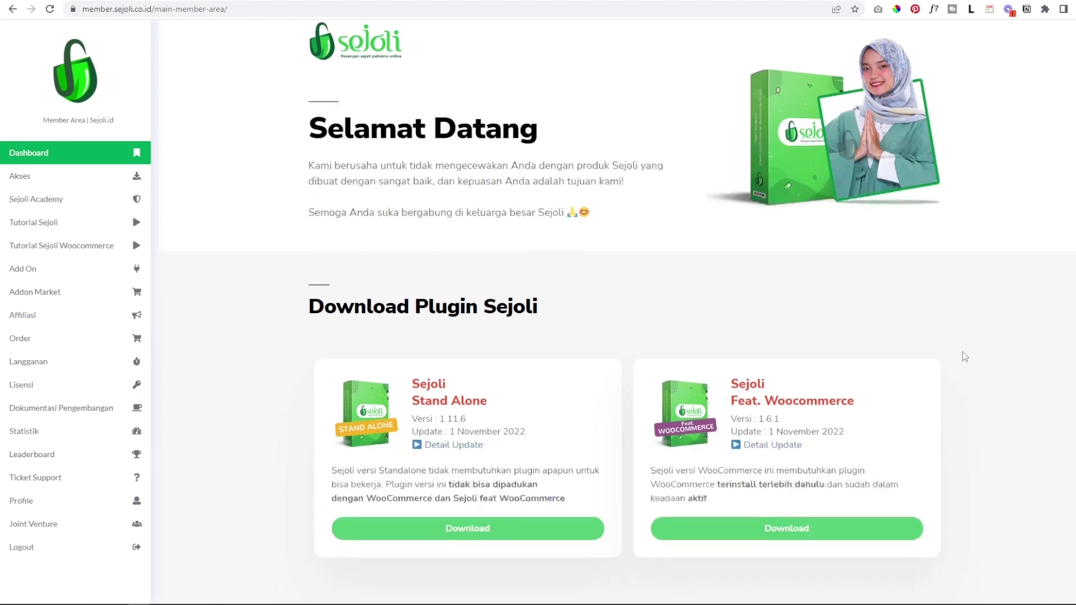
# - Download sejoli.zip from the Sejoli Stand Alone plugin's Akses page
pyautogui.scroll(-1, 963, 357)
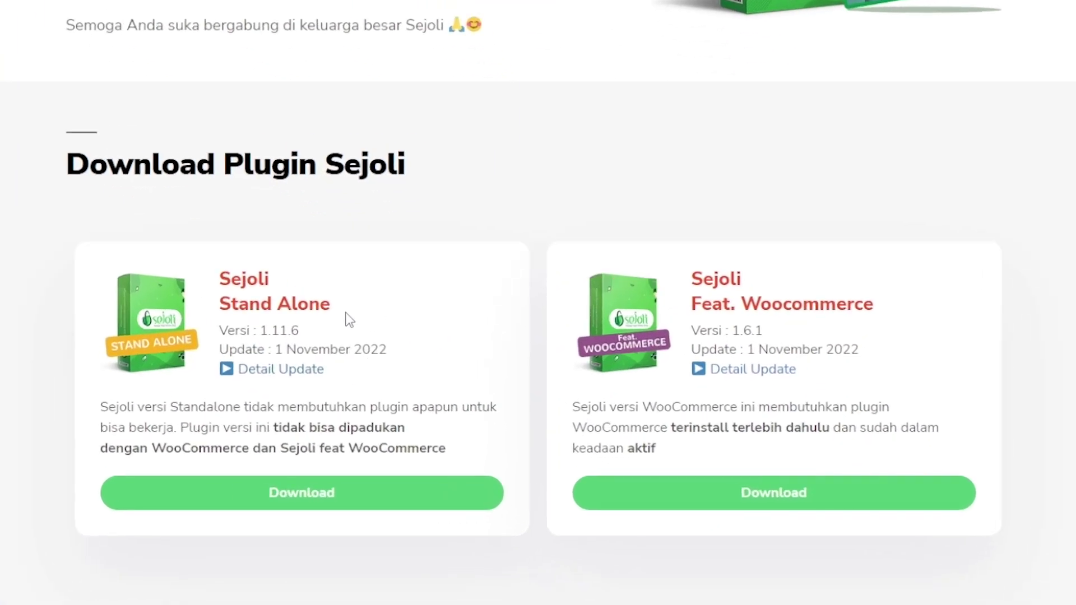
pyautogui.moveTo(230, 278); pyautogui.dragTo(277, 297)
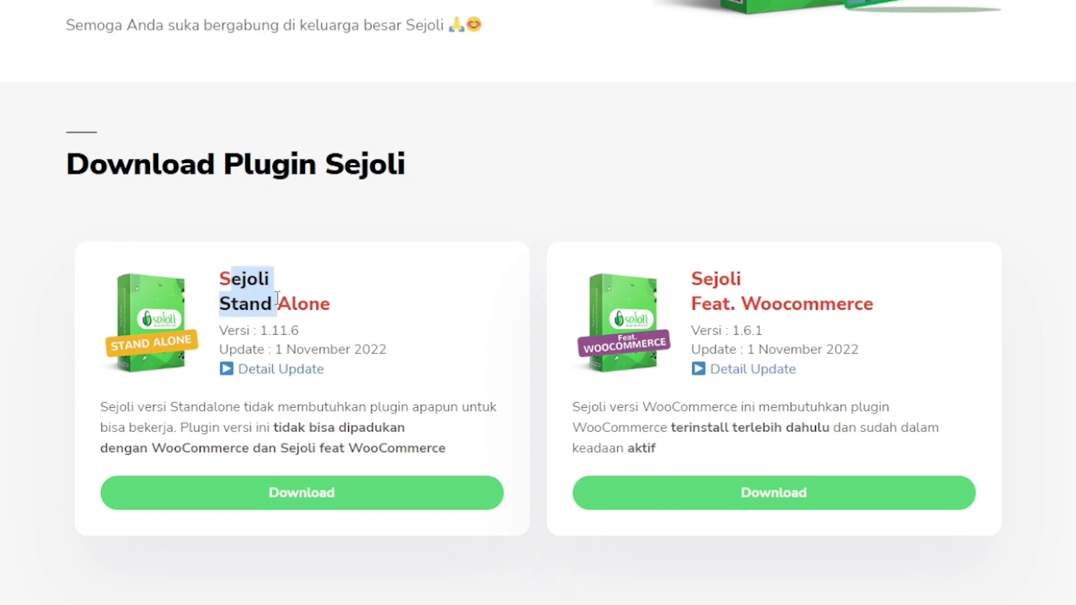
pyautogui.click(356, 258)
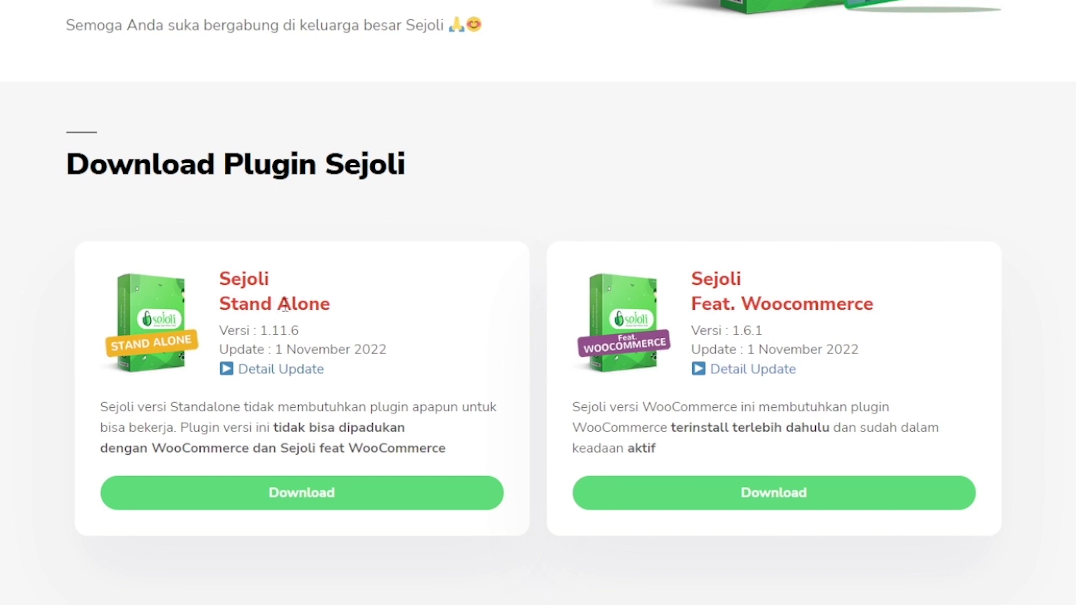
pyautogui.moveTo(291, 305); pyautogui.dragTo(244, 280)
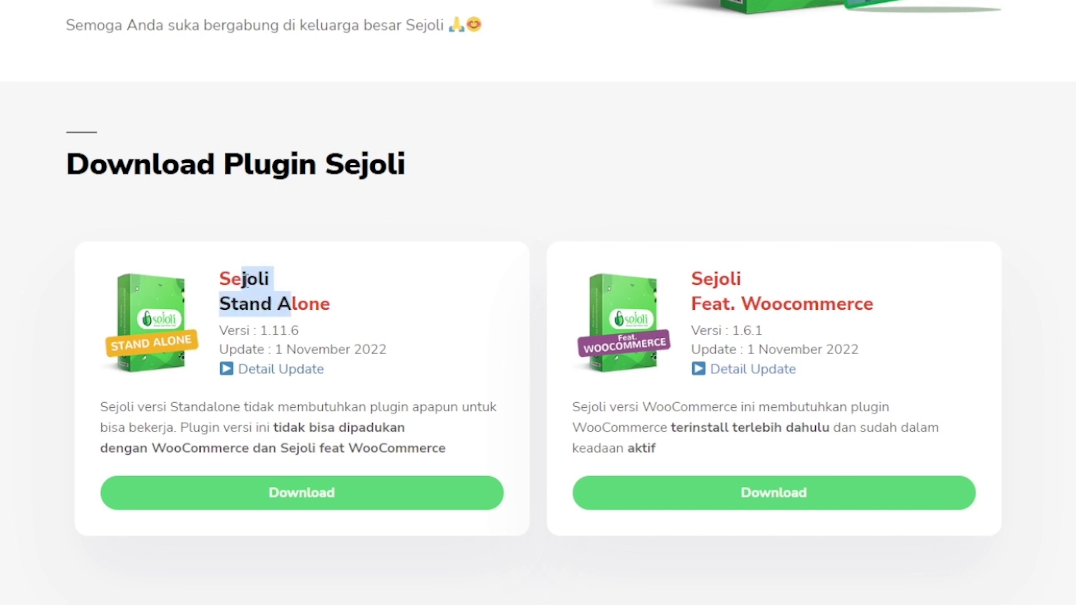
pyautogui.click(356, 239)
pyautogui.click(336, 492)
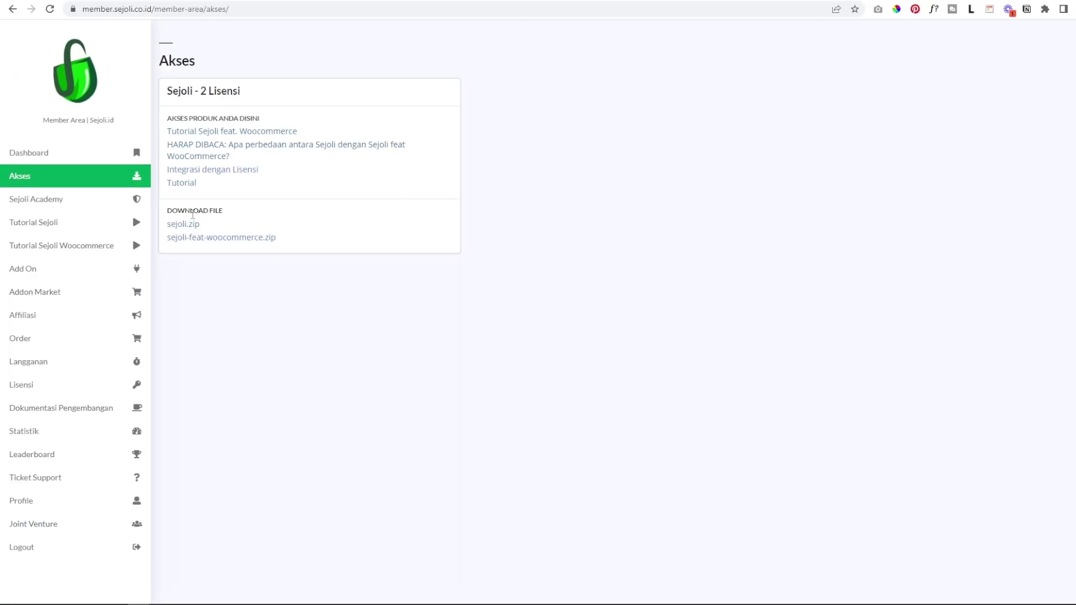
pyautogui.click(178, 224)
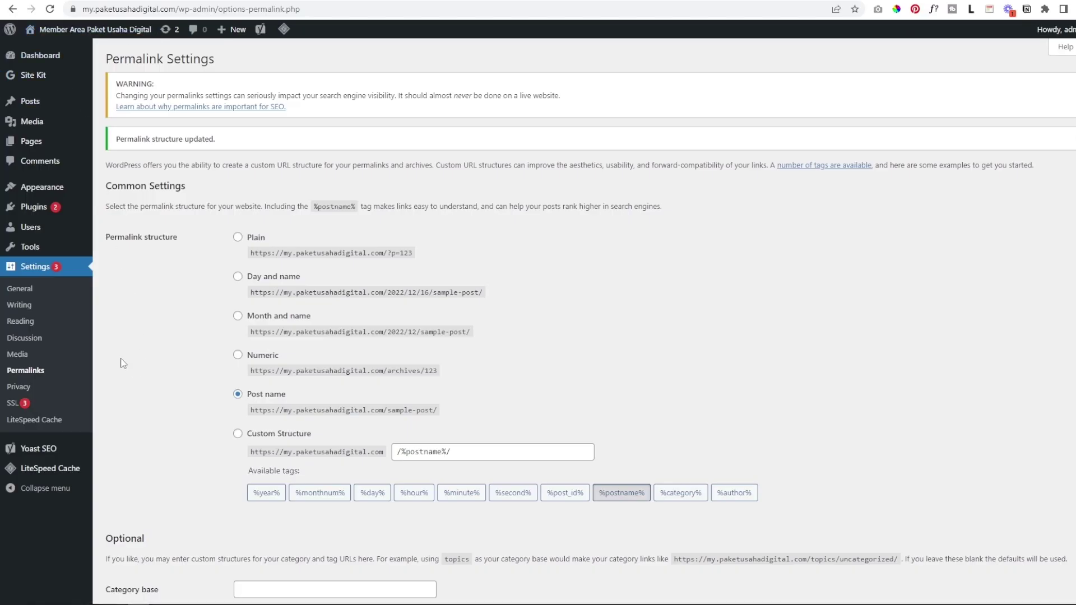
pyautogui.moveTo(34, 206)
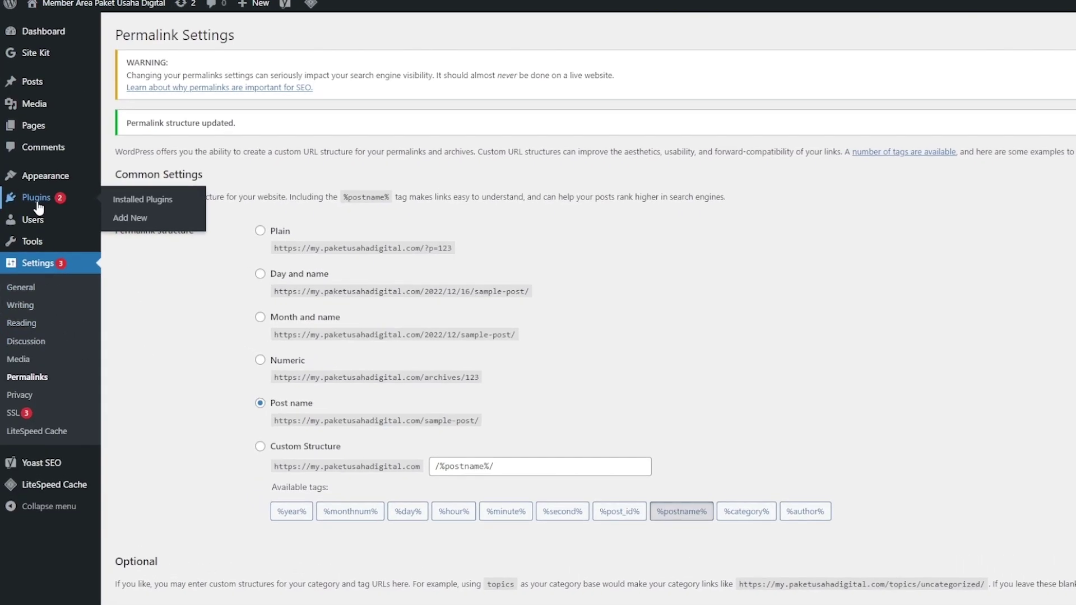
# - Upload sejoli_3.zip from the Compressed folder via Plugins > Add New and install it
pyautogui.click(161, 193)
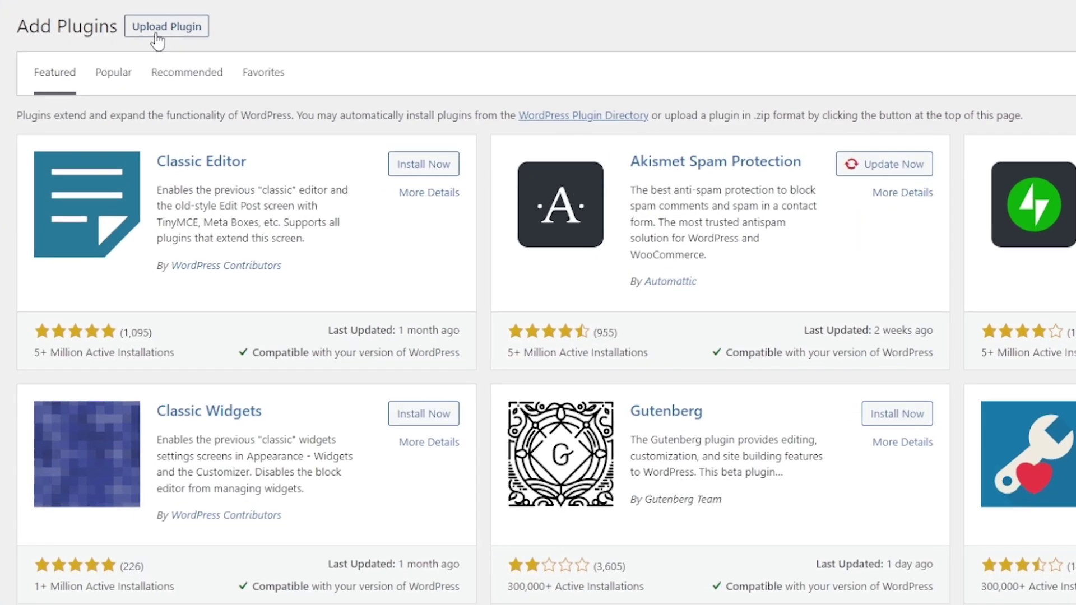
pyautogui.click(213, 56)
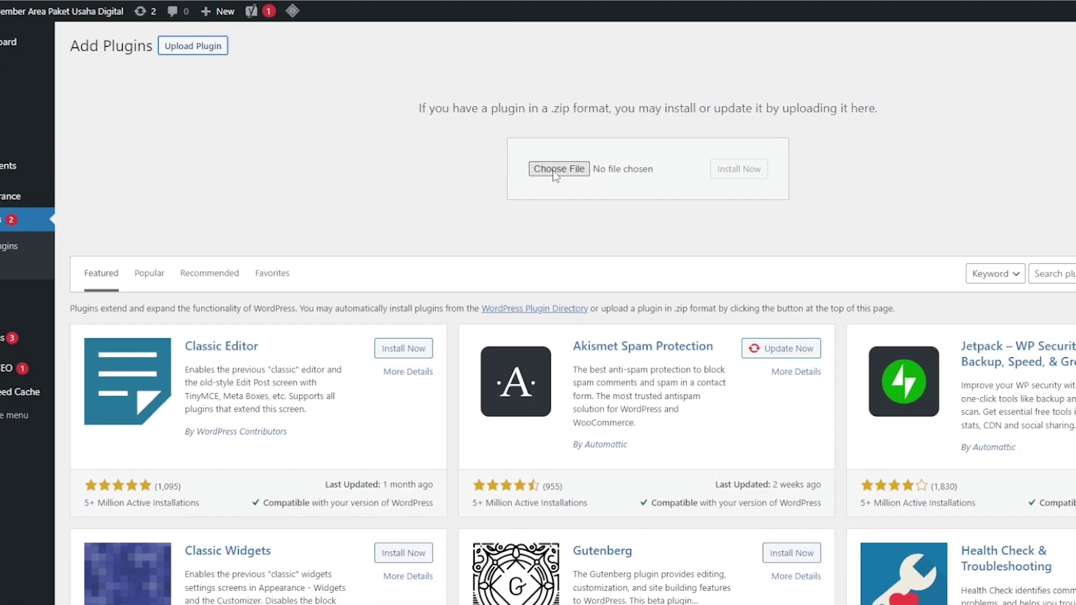
pyautogui.click(608, 178)
pyautogui.doubleClick(217, 206)
pyautogui.doubleClick(195, 244)
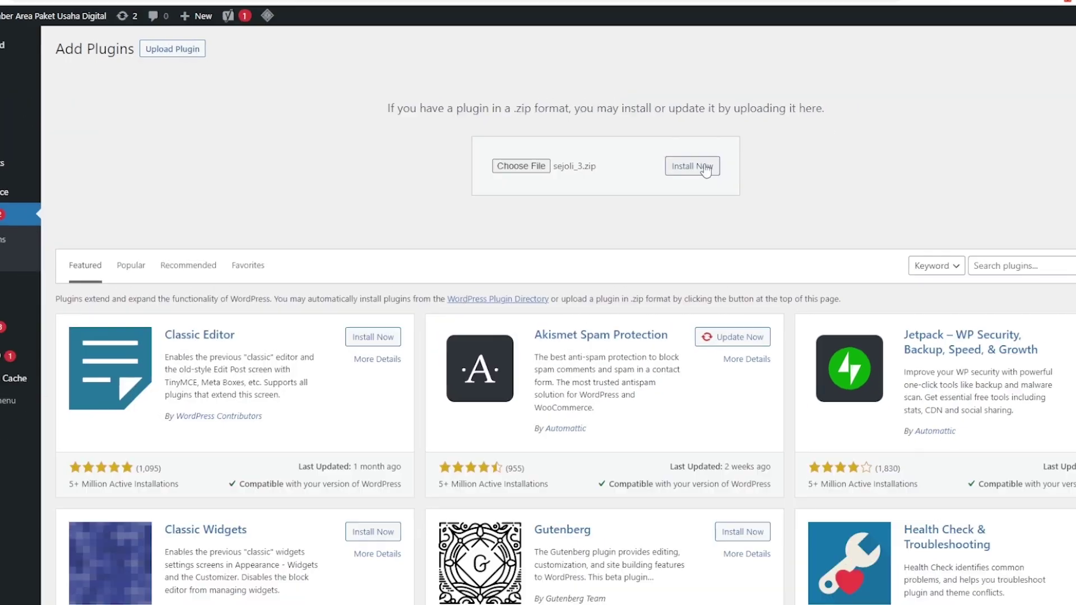
pyautogui.click(705, 168)
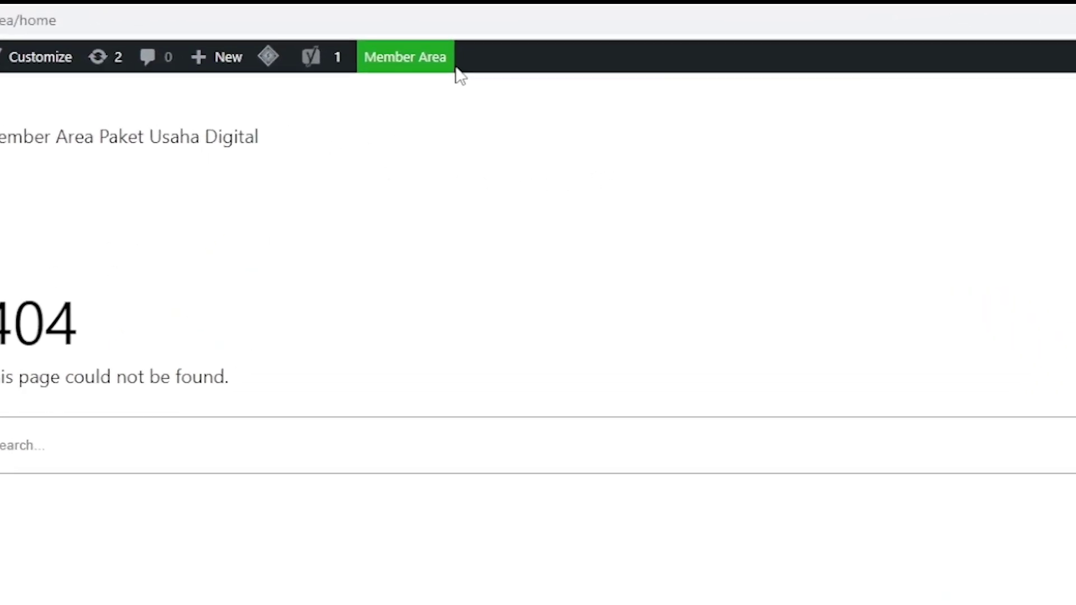
# - Check the member area page, return to the admin Dashboard, and open the Sejoli license code form
pyautogui.click(405, 62)
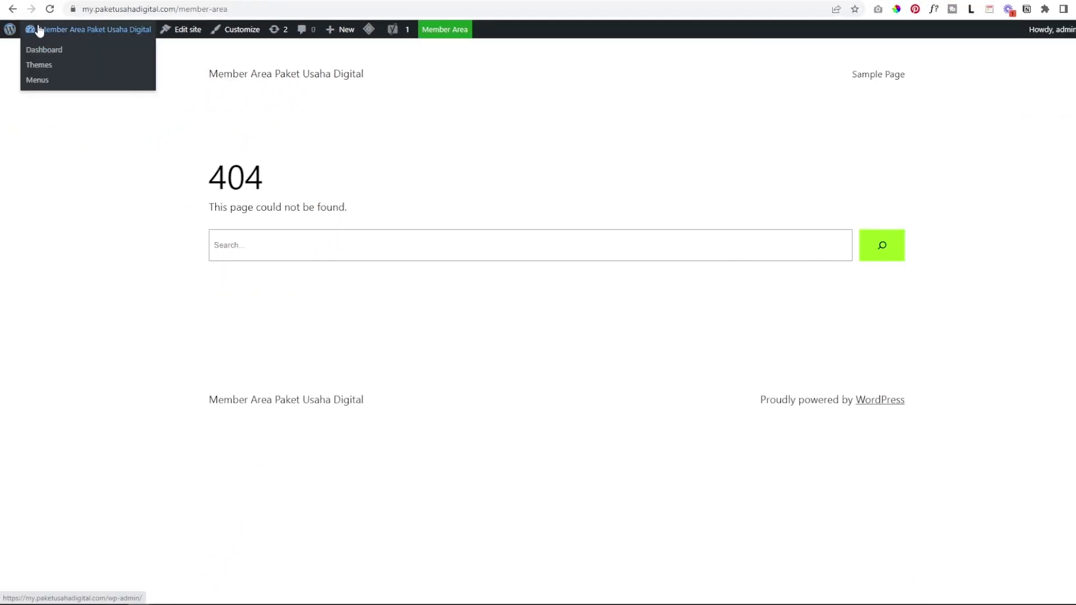
pyautogui.click(36, 79)
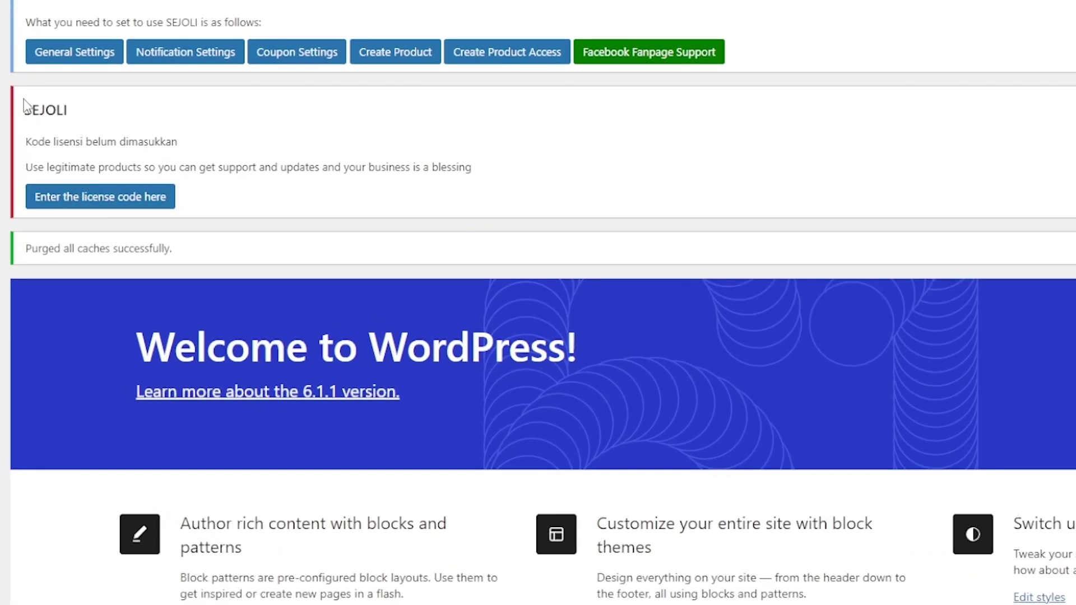
pyautogui.moveTo(69, 112); pyautogui.dragTo(26, 110)
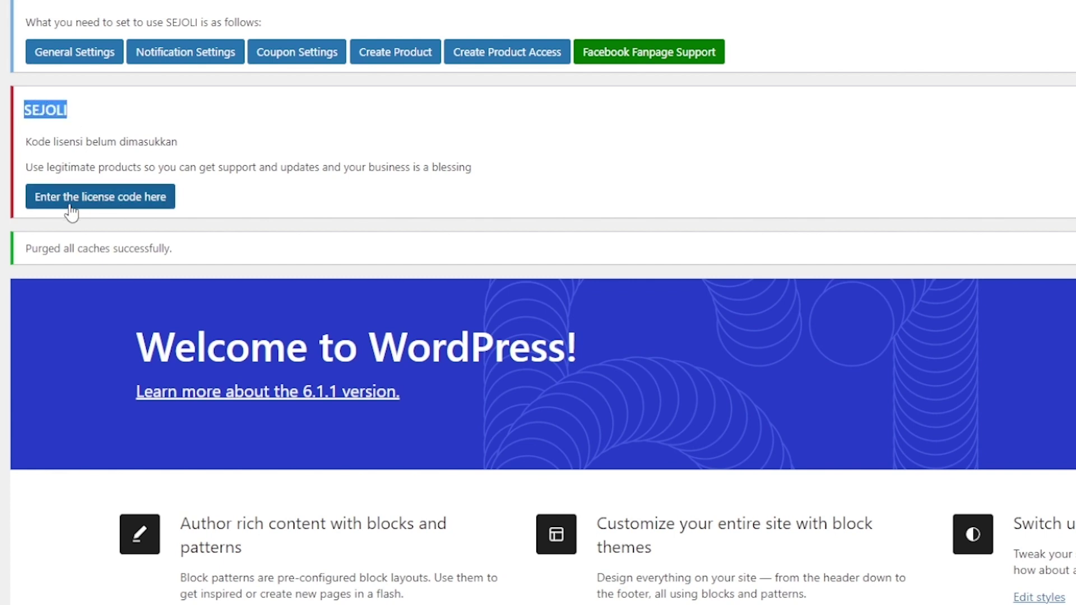
pyautogui.click(103, 208)
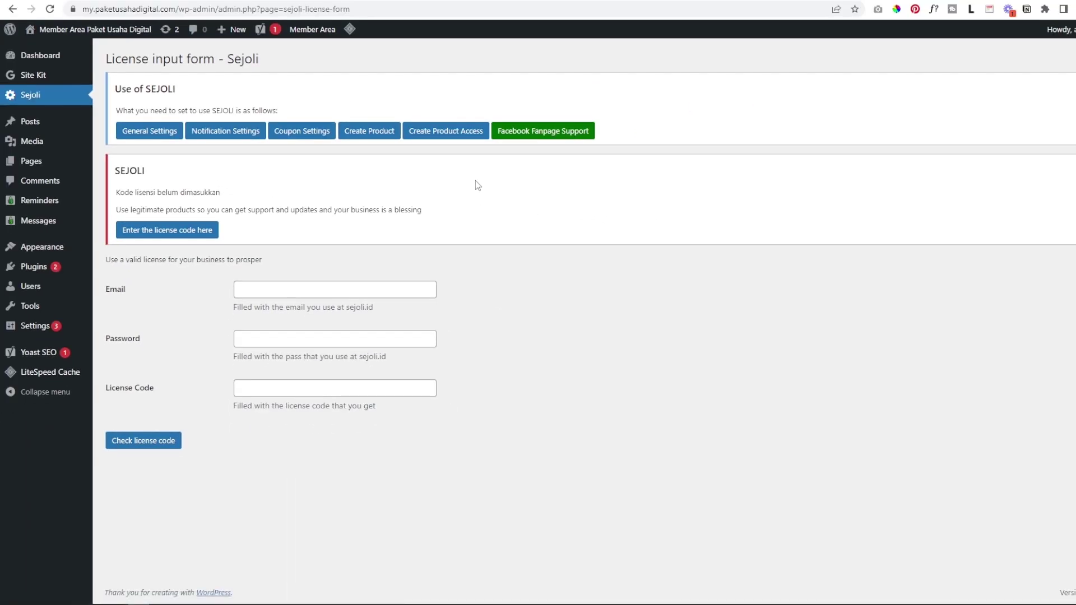
# - Copy the first license key from the Lisensi list in the Sejoli.id member area
pyautogui.click(440, 1)
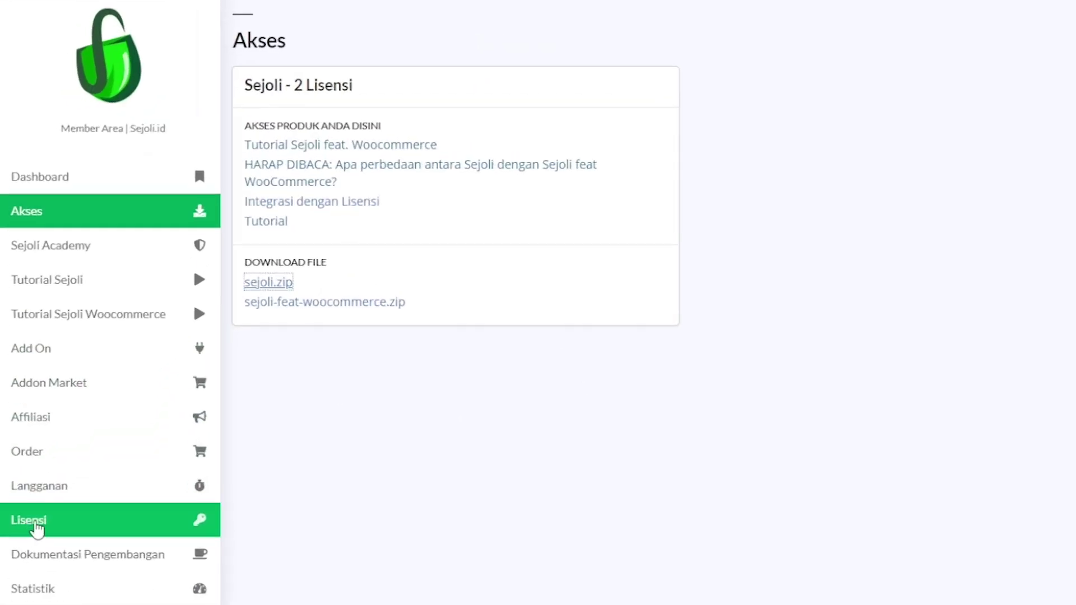
pyautogui.click(45, 524)
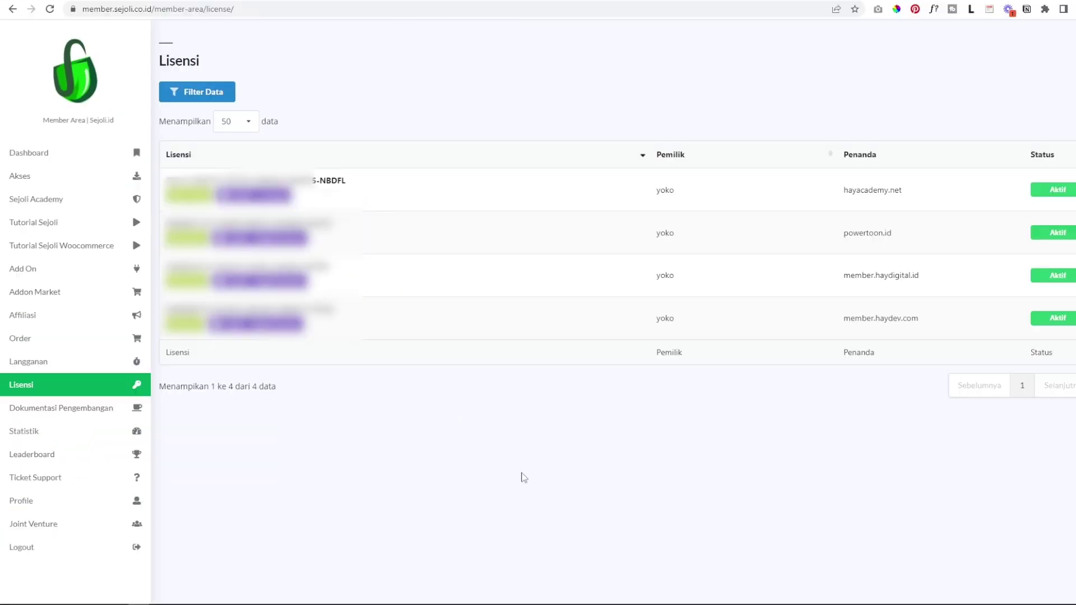
pyautogui.moveTo(350, 181); pyautogui.dragTo(172, 174)
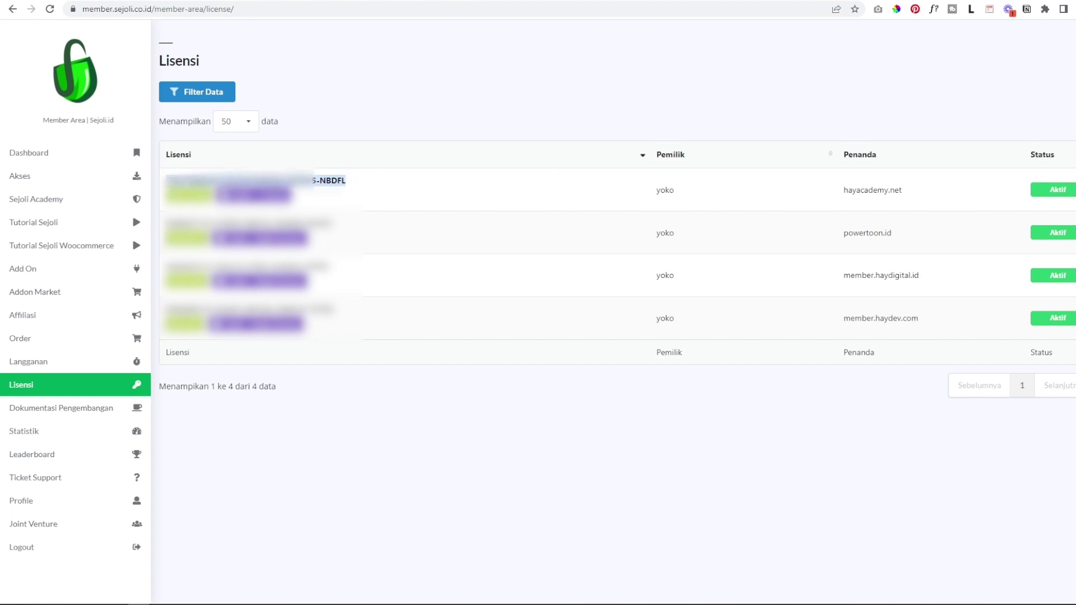
pyautogui.rightClick(192, 180)
pyautogui.click(213, 188)
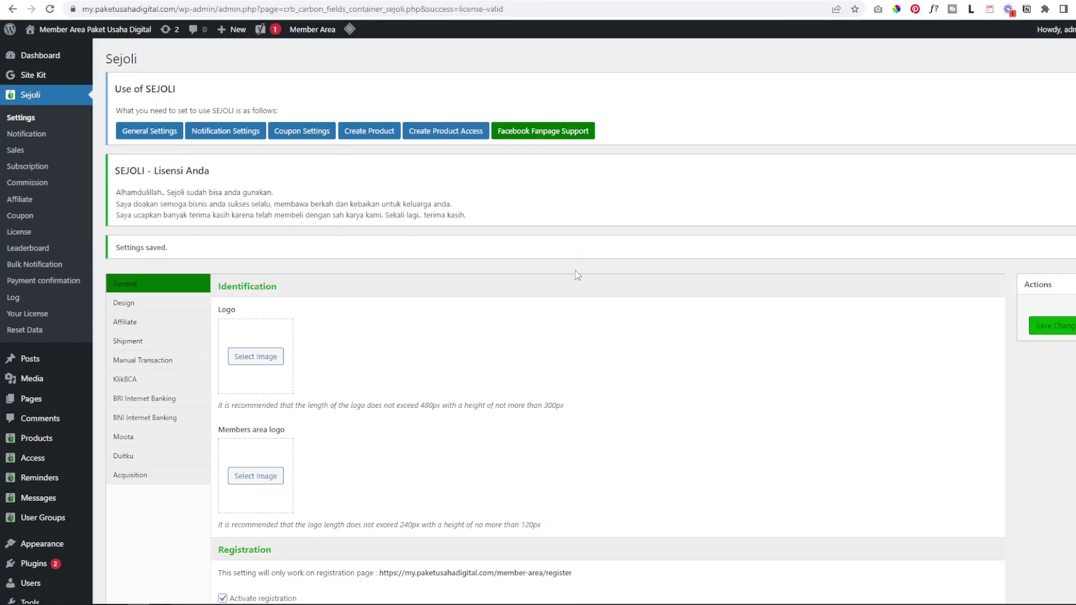
# - Set the Sejoli Logo to paket-usaha.png from the media library
pyautogui.scroll(-3, 575, 270)
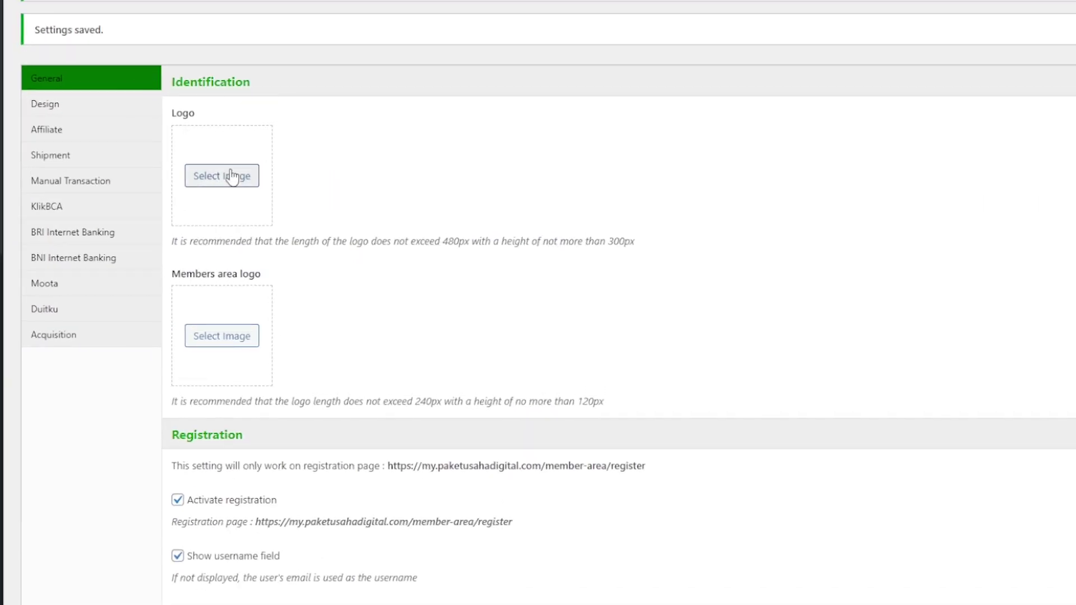
pyautogui.click(233, 176)
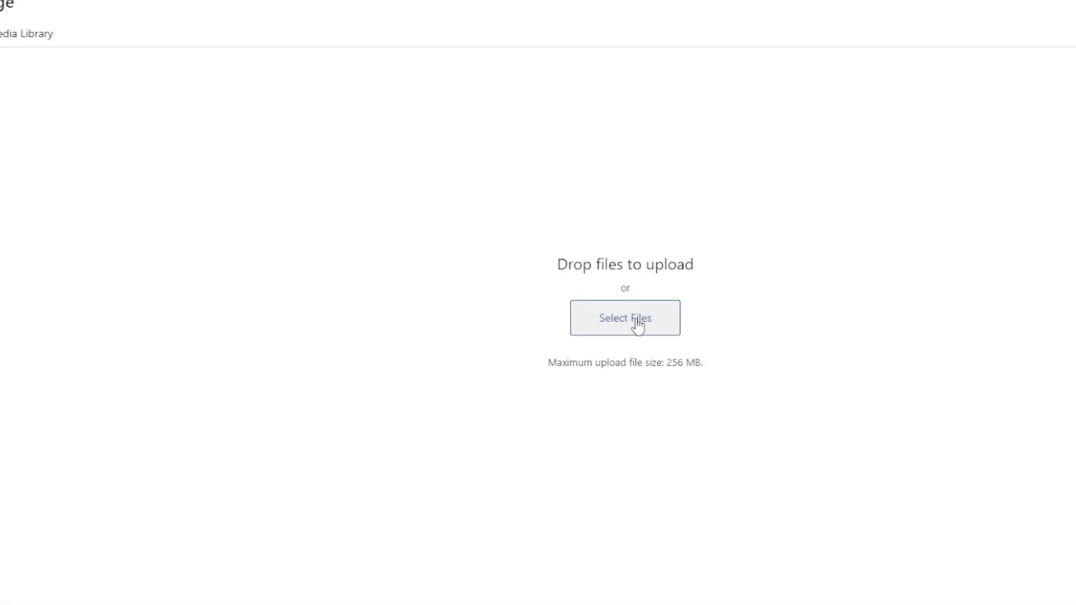
pyautogui.click(25, 38)
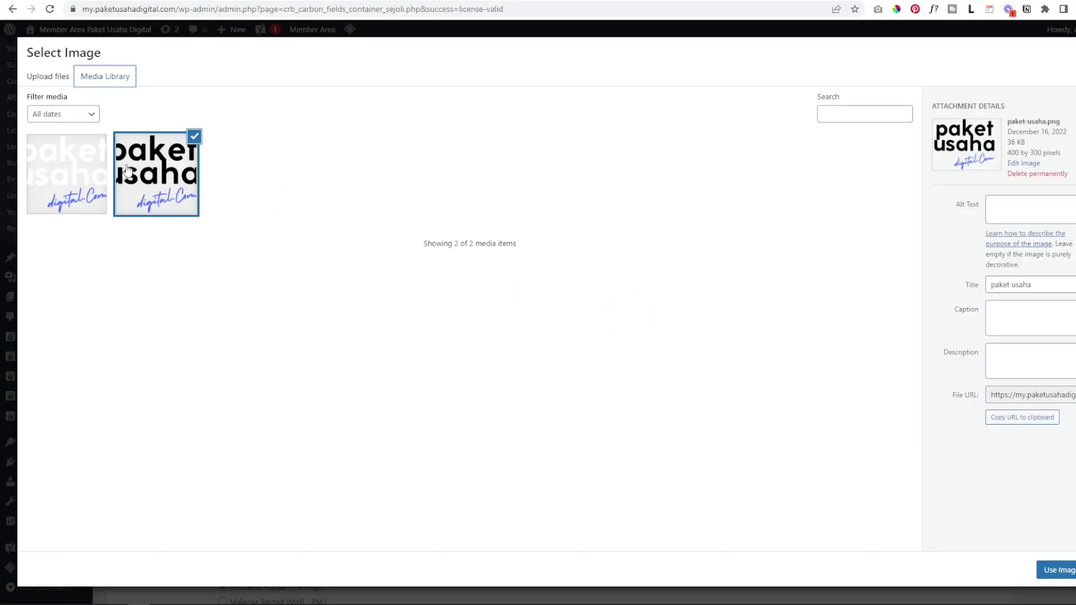
pyautogui.click(1063, 568)
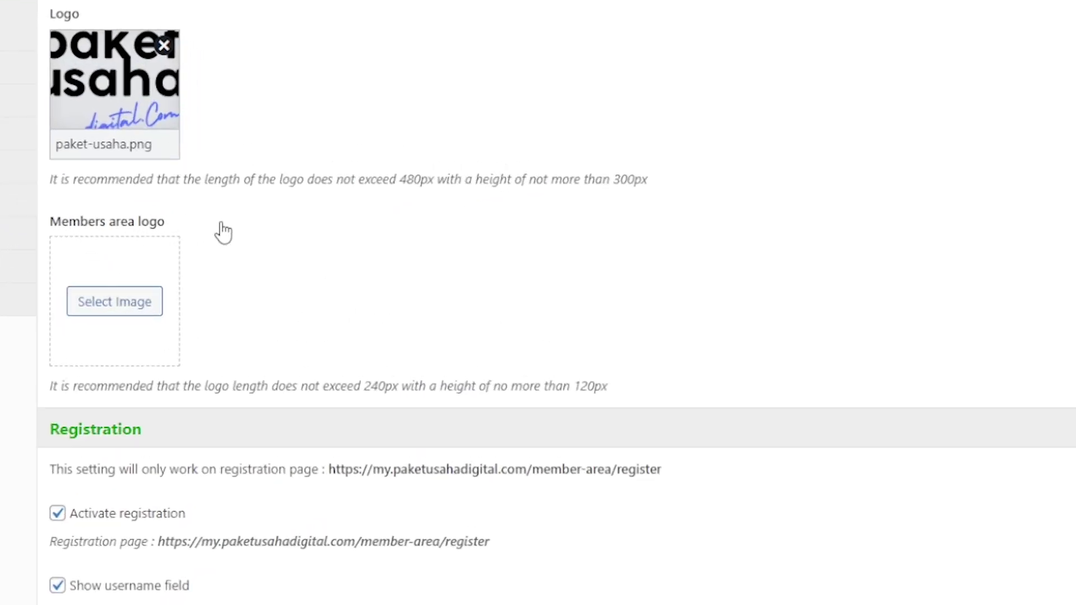
# - Preview the member area dashboard in a new tab, then return to settings
pyautogui.scroll(2, 244, 241)
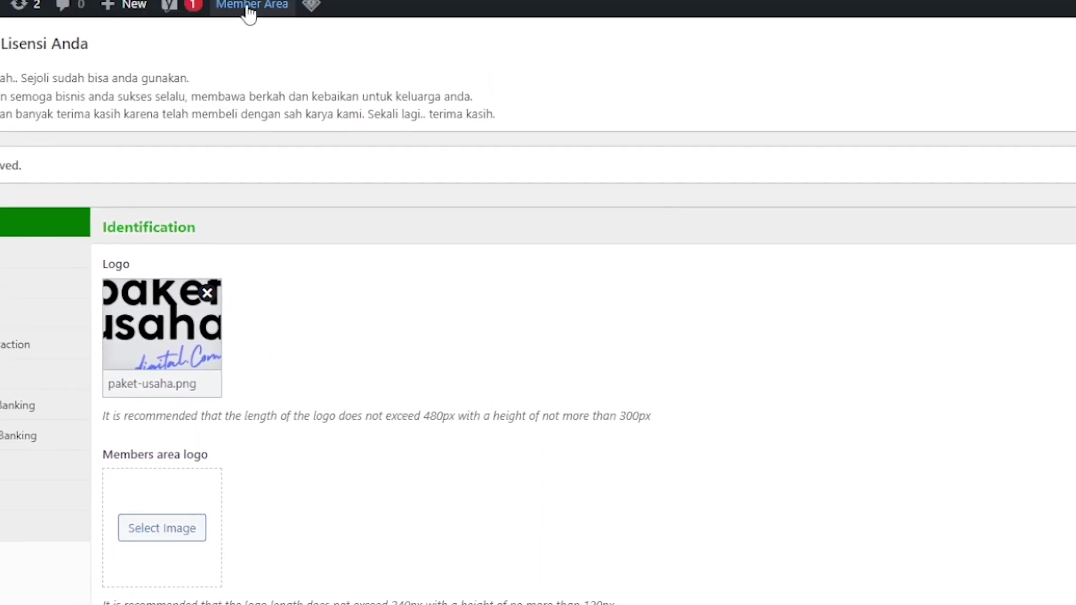
pyautogui.rightClick(251, 25)
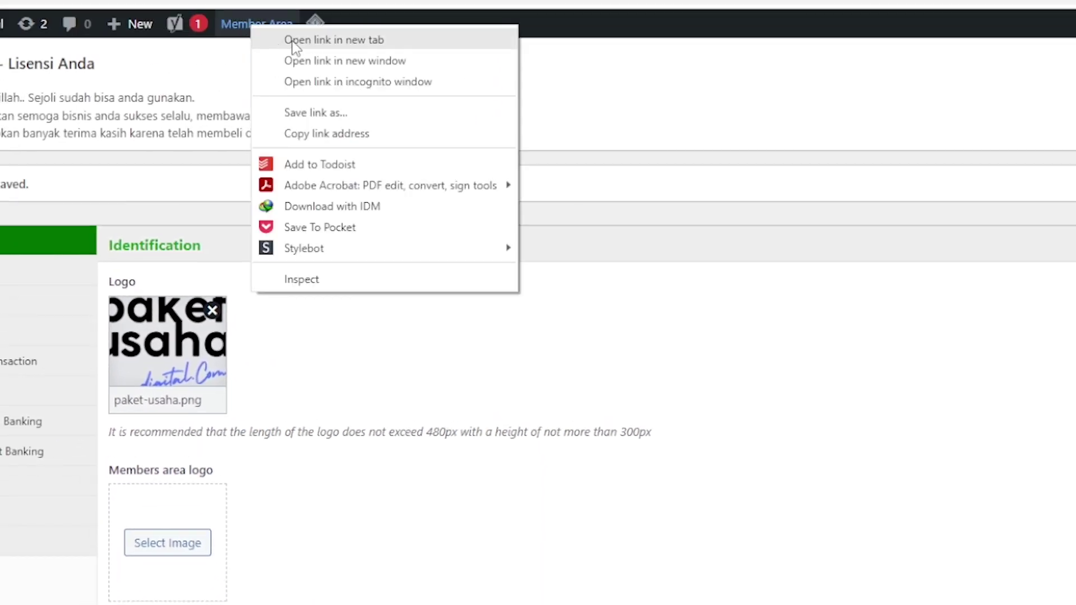
pyautogui.click(333, 40)
pyautogui.hotkey('ctrl', 'Tab')
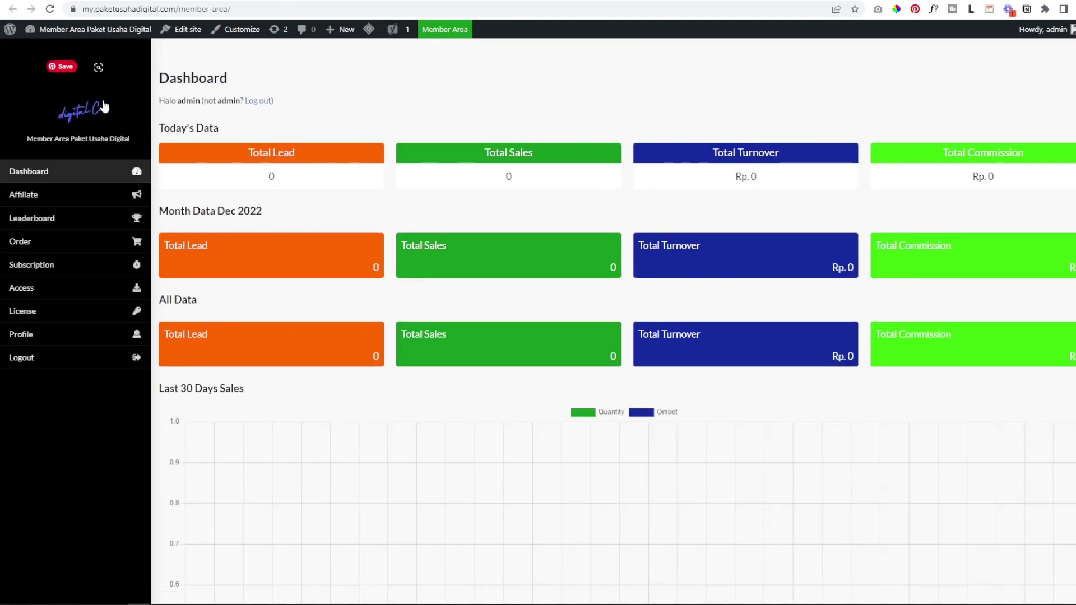
pyautogui.hotkey('ctrl', 'shift', 'Tab')
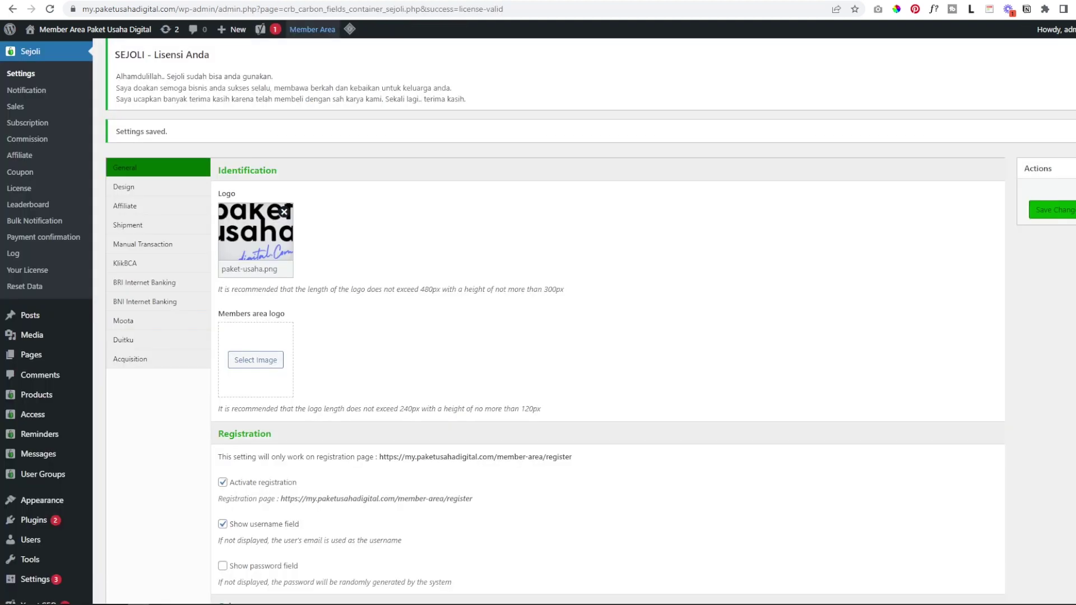
# - Set the Members area logo to paket-usaha-1.png
pyautogui.click(256, 359)
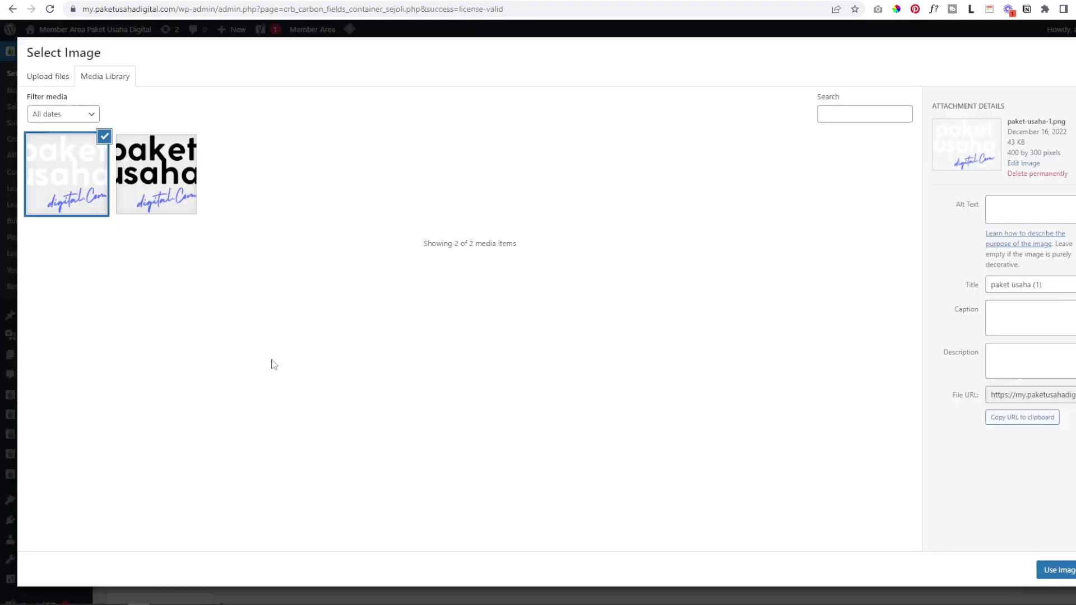
pyautogui.click(1053, 570)
pyautogui.scroll(-3, 625, 437)
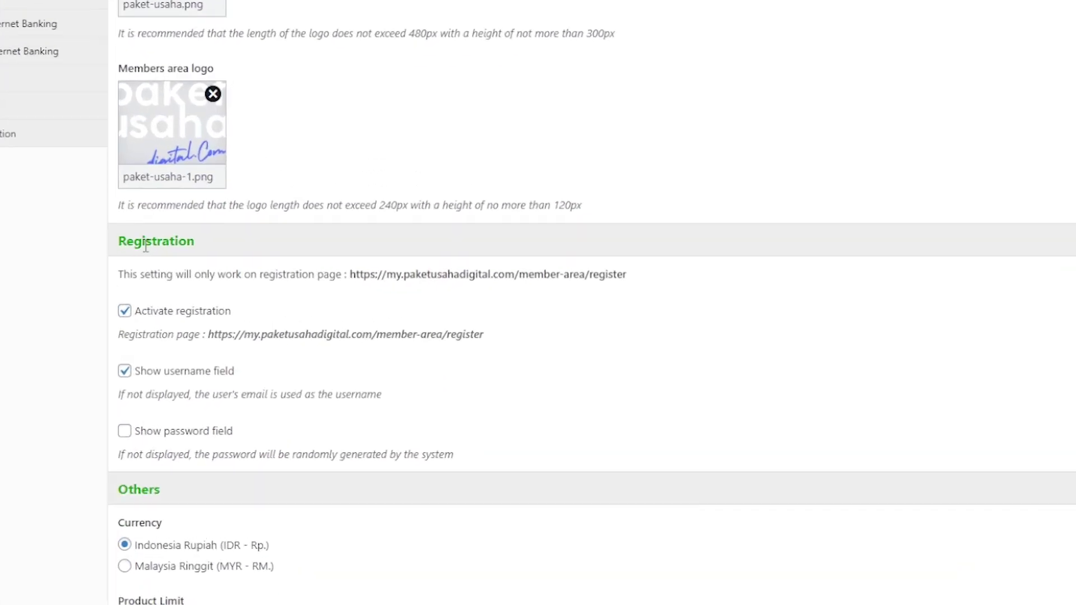
# - Enable the Show password field option for registration
pyautogui.moveTo(146, 246); pyautogui.dragTo(207, 253)
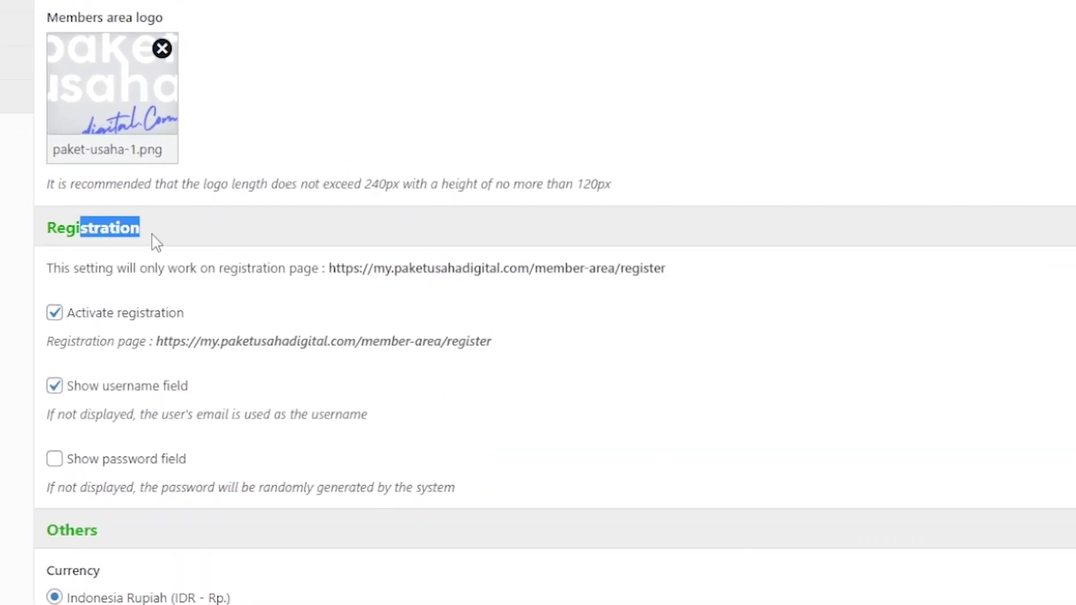
pyautogui.scroll(-1, 329, 275)
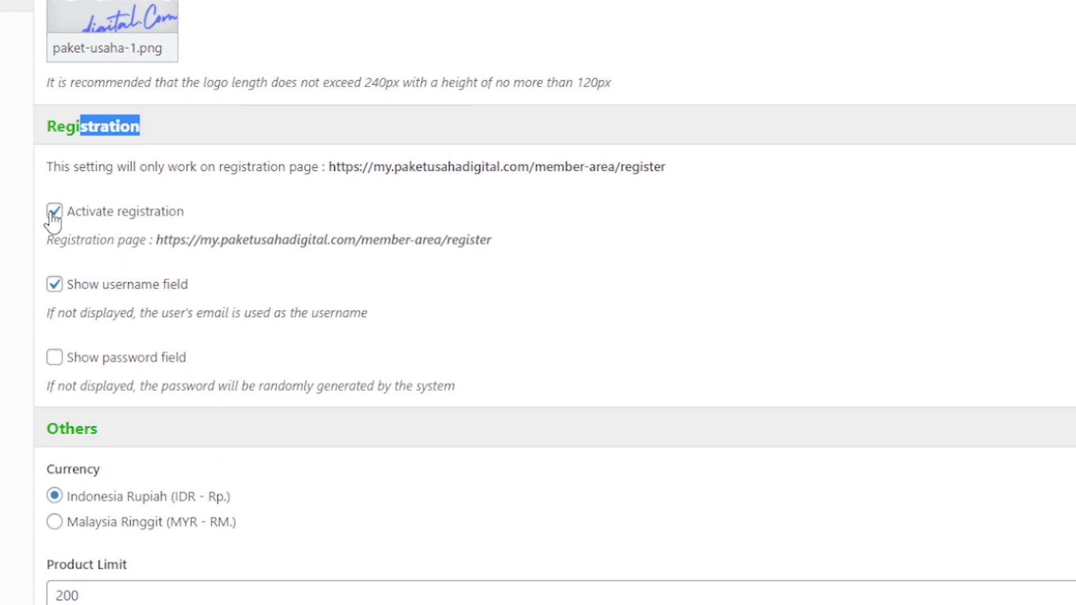
pyautogui.moveTo(188, 287); pyautogui.dragTo(102, 287)
pyautogui.scroll(-3, 62, 294)
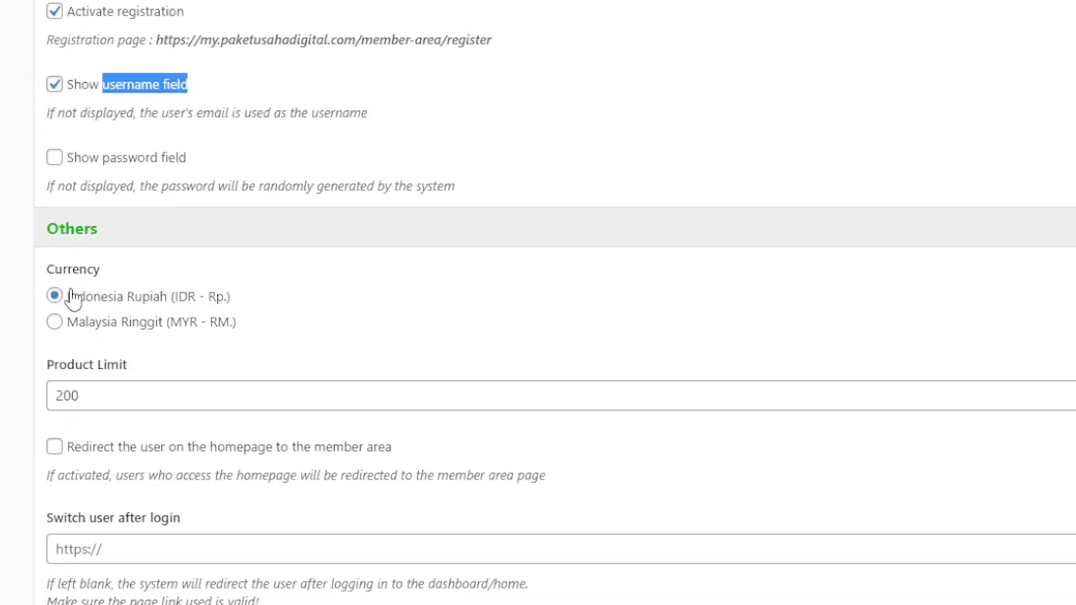
pyautogui.moveTo(166, 156); pyautogui.dragTo(117, 159)
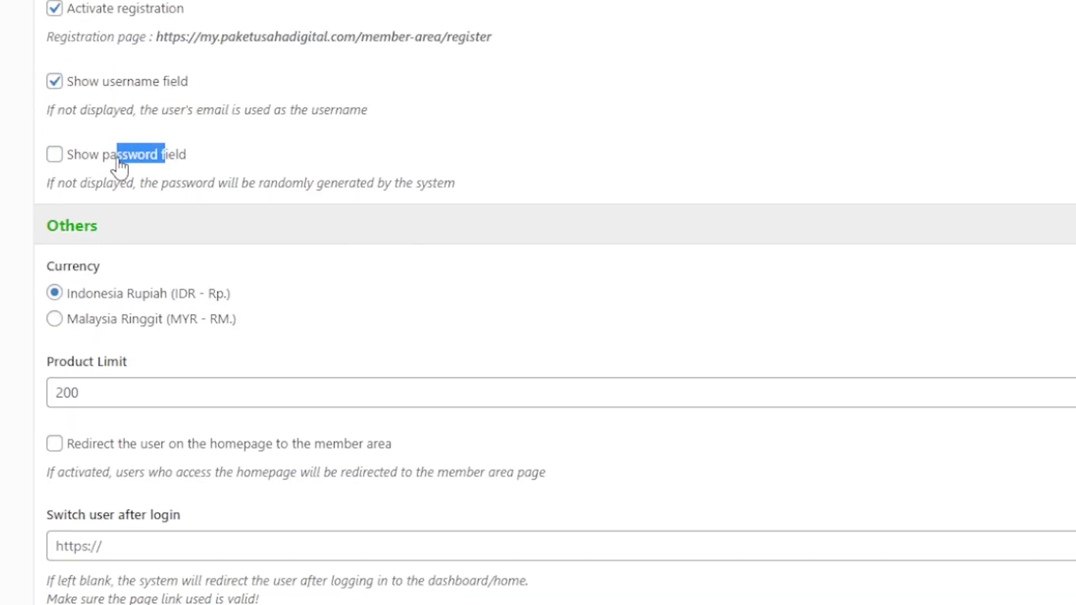
pyautogui.click(54, 155)
# - Try the homepage-to-member-area redirect option, then leave it turned off
pyautogui.scroll(-2, 337, 331)
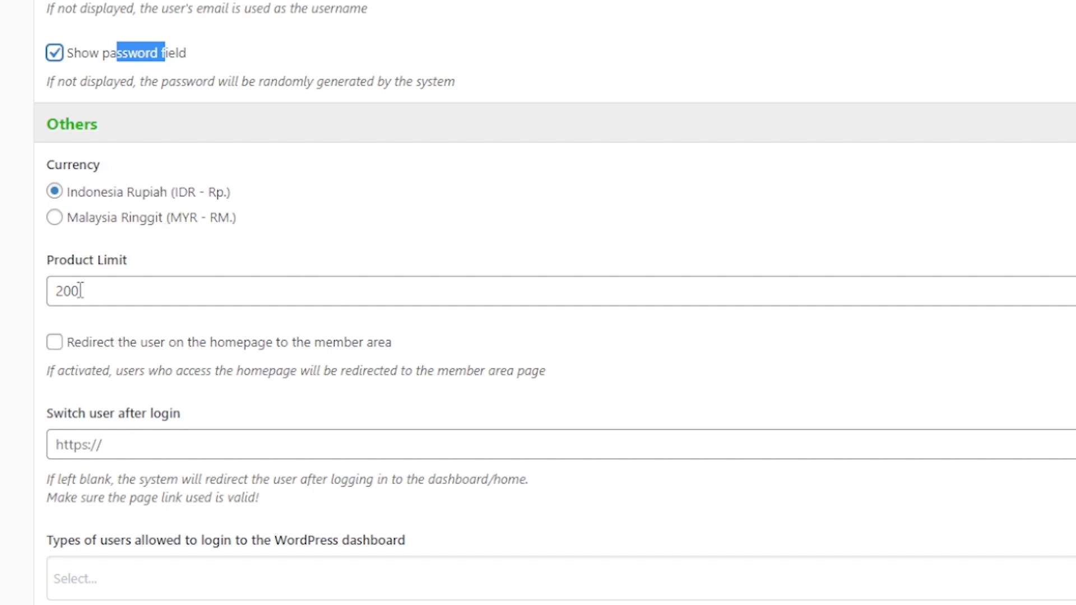
pyautogui.scroll(-2, 538, 302)
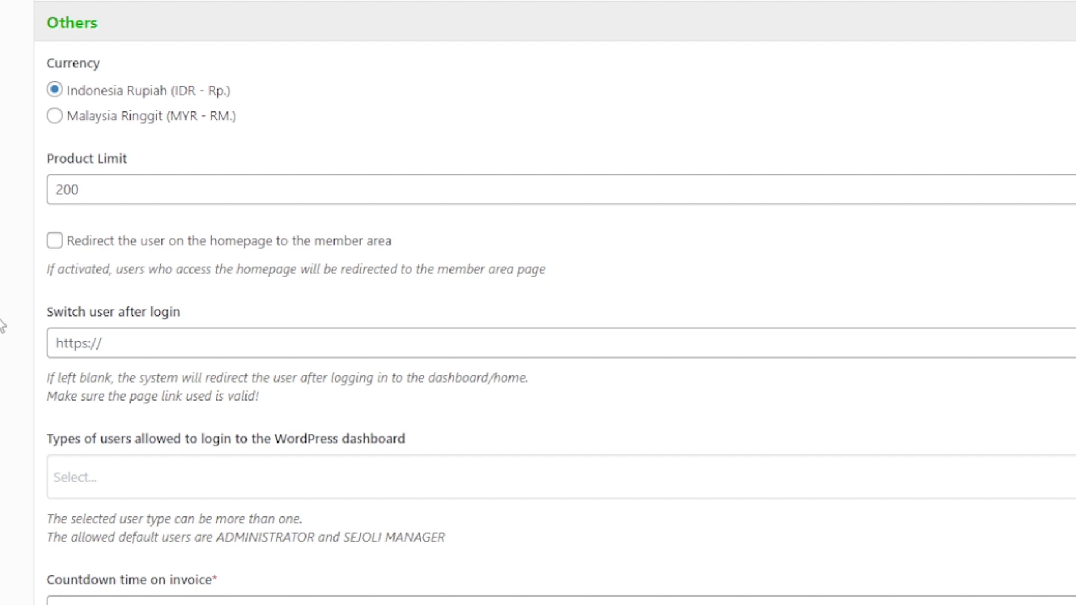
pyautogui.click(60, 244)
pyautogui.click(246, 344)
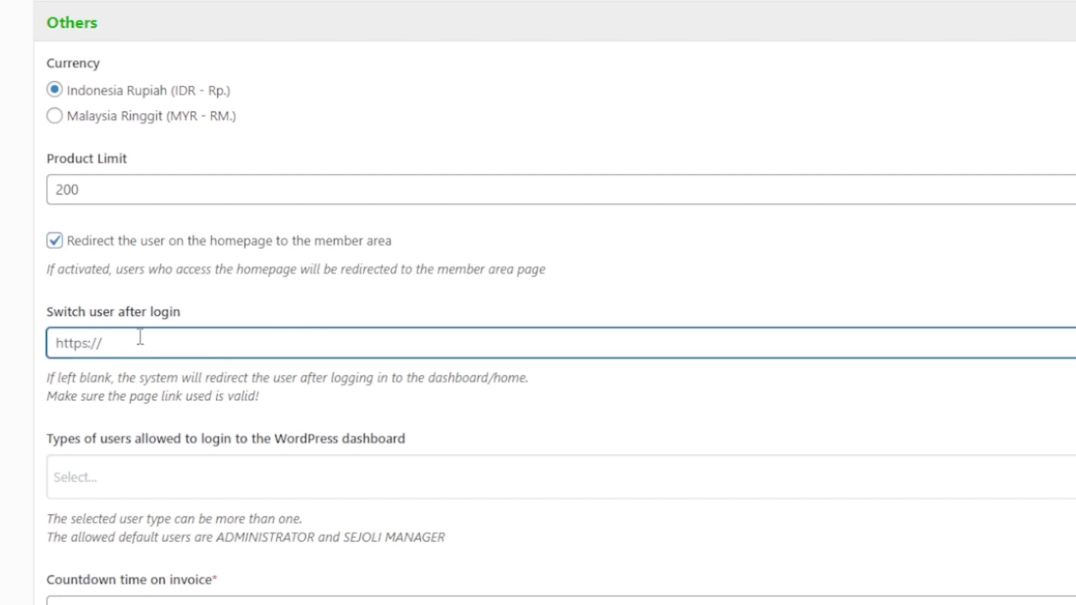
pyautogui.click(56, 242)
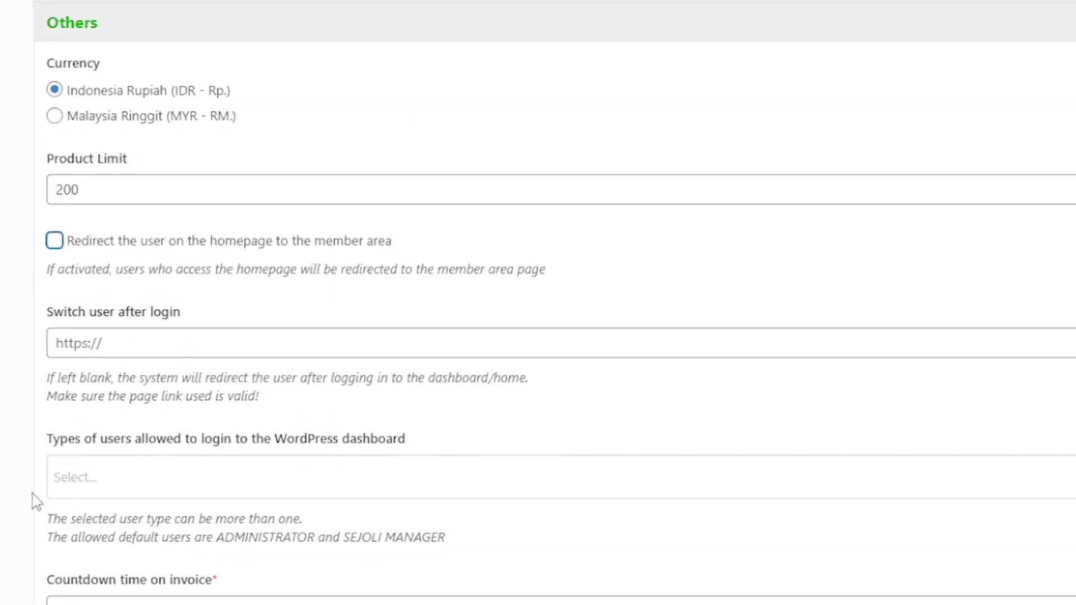
pyautogui.scroll(-5, 17, 514)
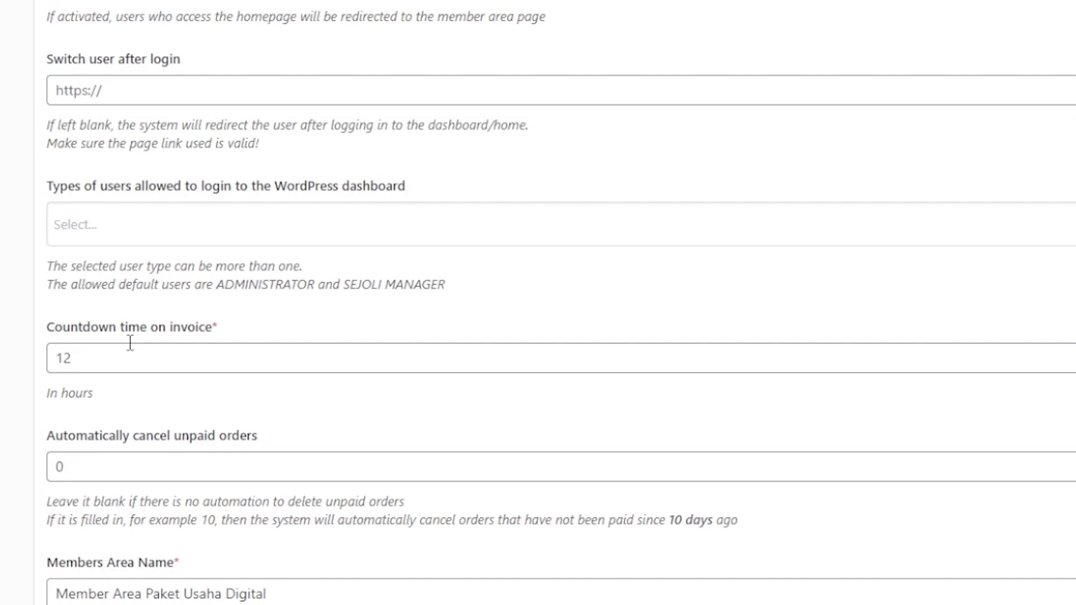
# - Change the invoice countdown from 12 to 24 hours and save the settings
pyautogui.click(85, 363)
pyautogui.moveTo(85, 363); pyautogui.dragTo(19, 361)
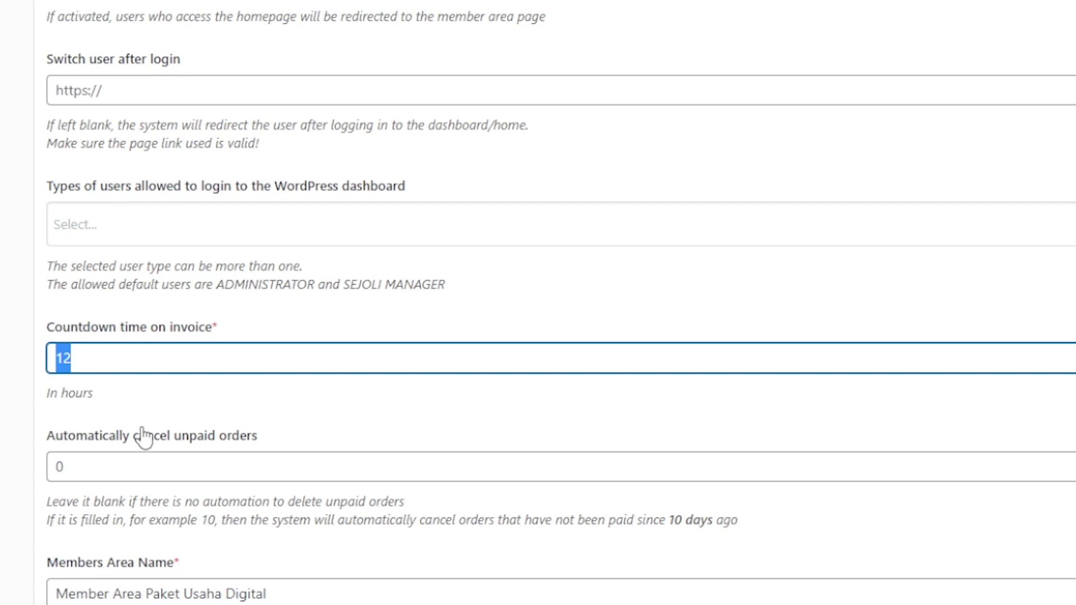
pyautogui.write('24')
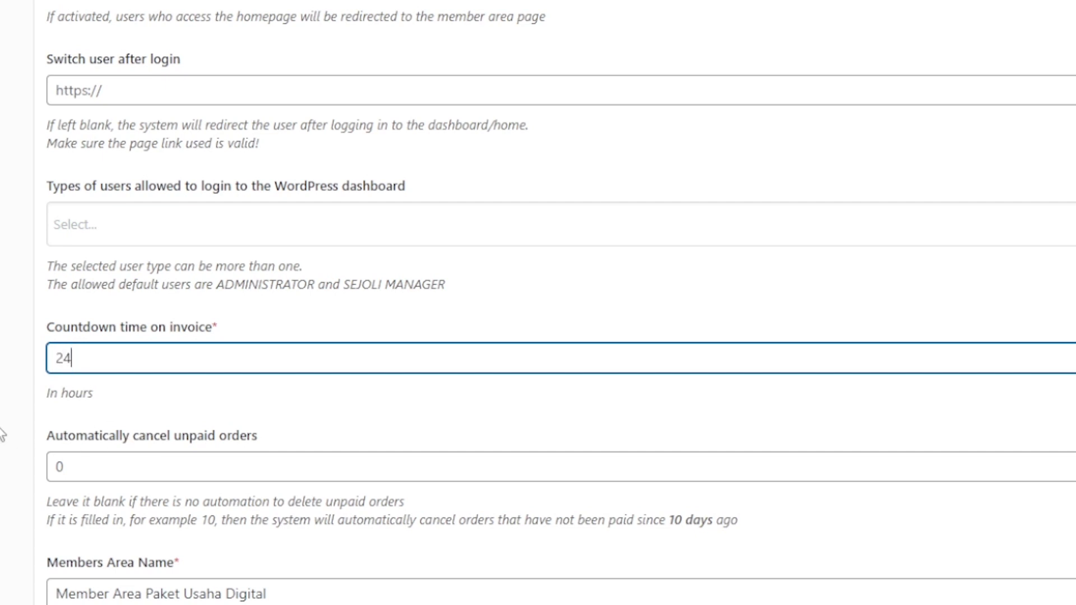
pyautogui.click(3, 435)
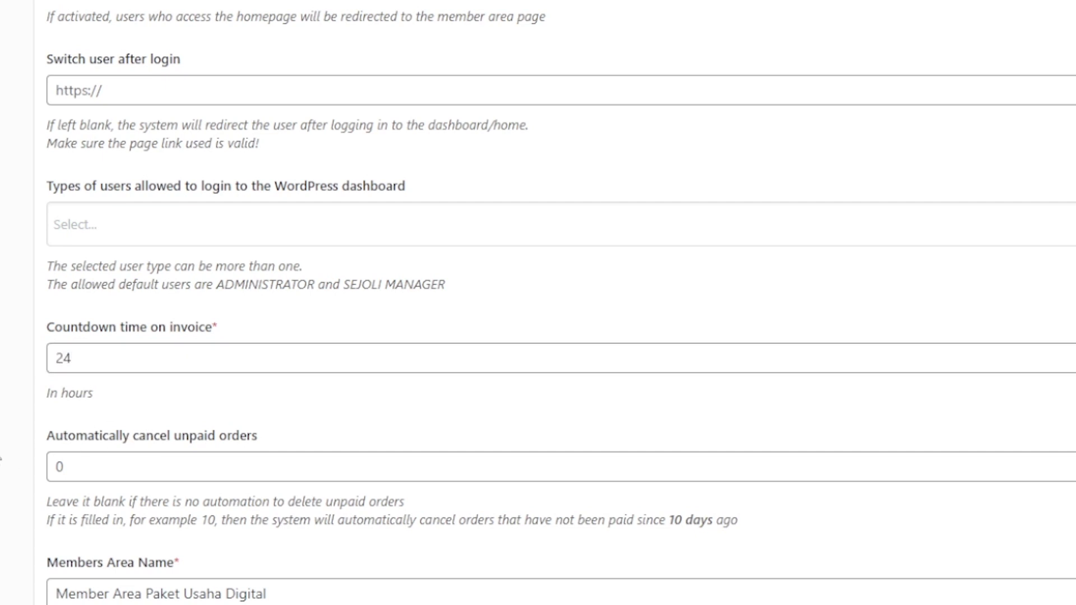
pyautogui.scroll(20, 538, 302)
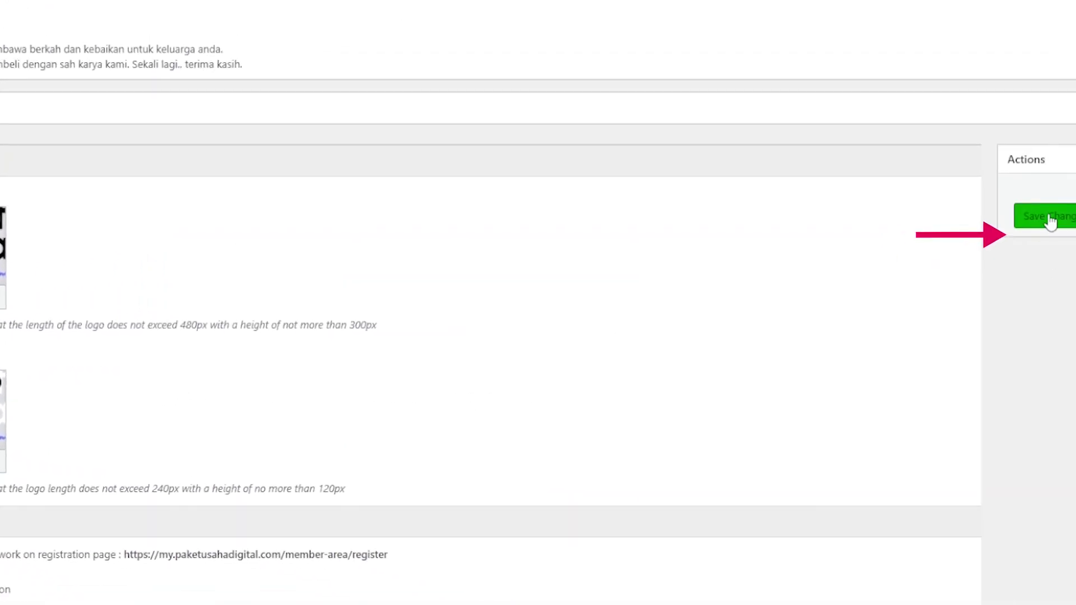
pyautogui.click(1050, 220)
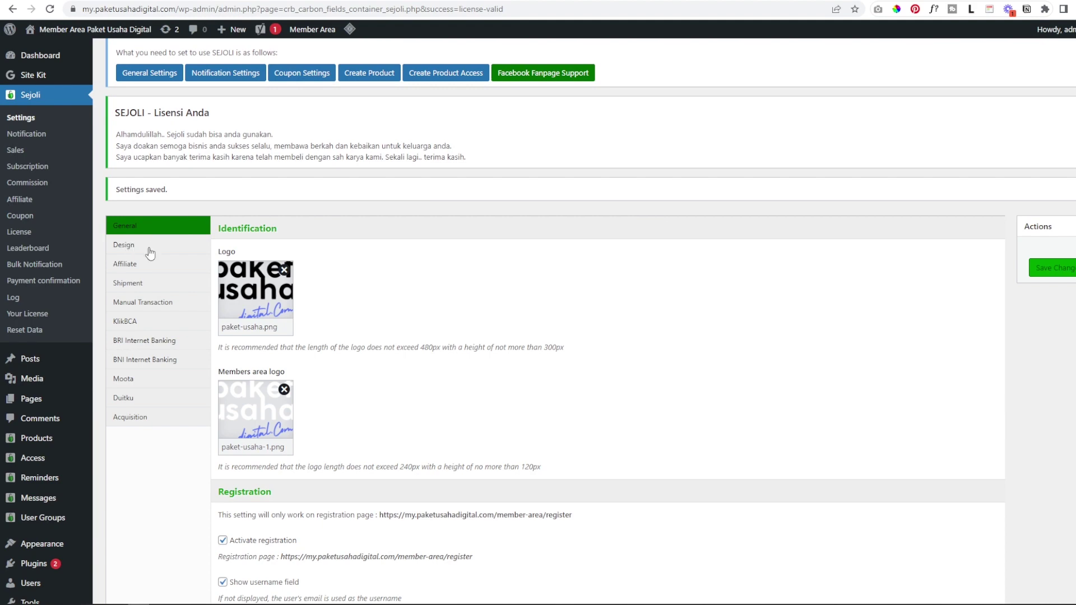
# - In Design settings, set the logo to paket-usaha.png and review the colour options
pyautogui.click(130, 247)
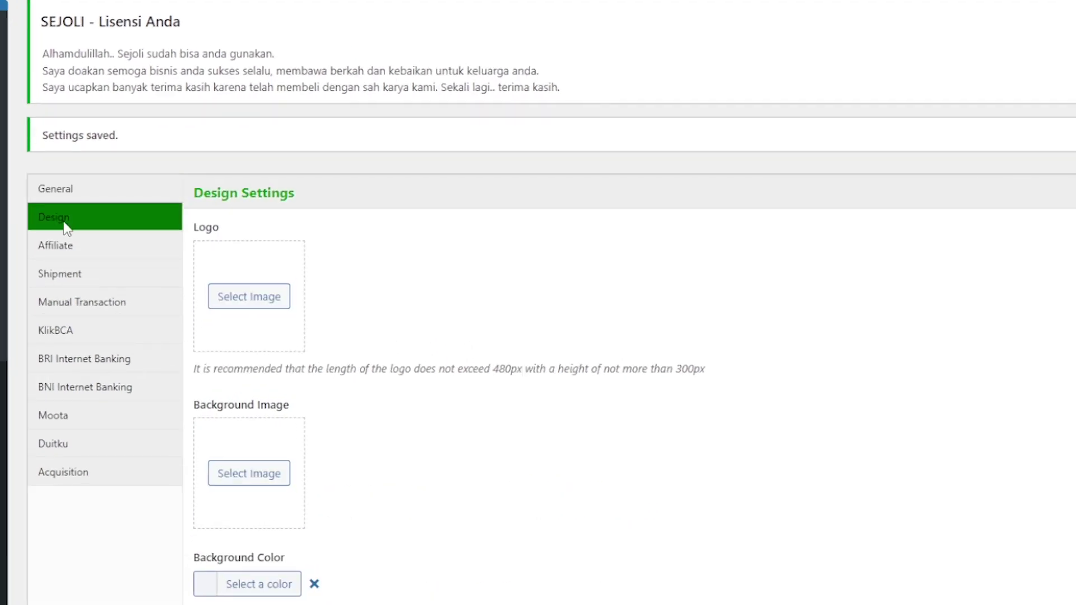
pyautogui.scroll(-2, 535, 283)
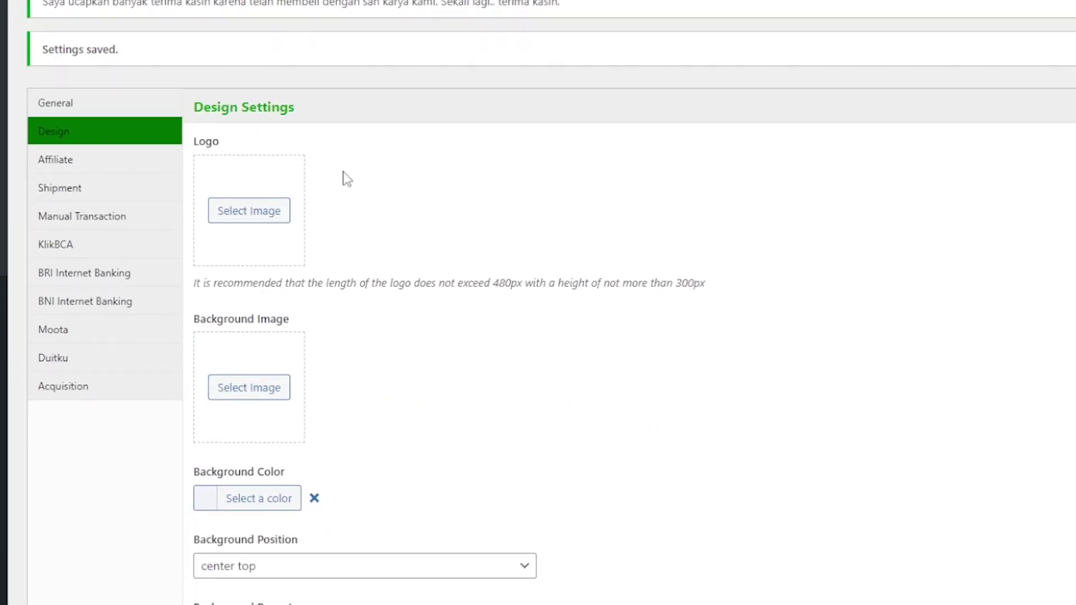
pyautogui.click(283, 216)
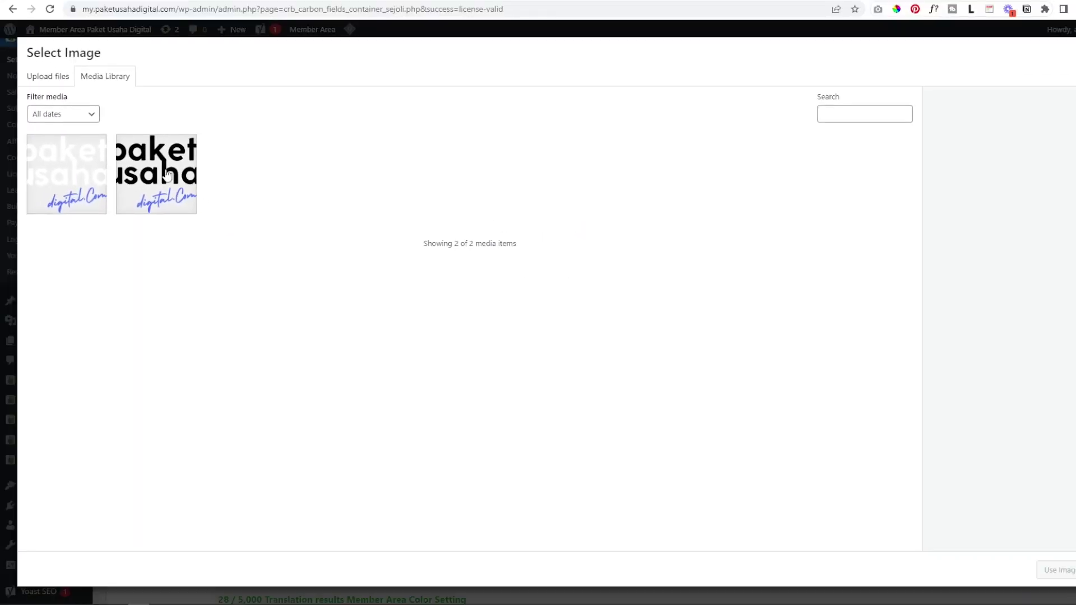
pyautogui.click(162, 175)
pyautogui.click(1056, 570)
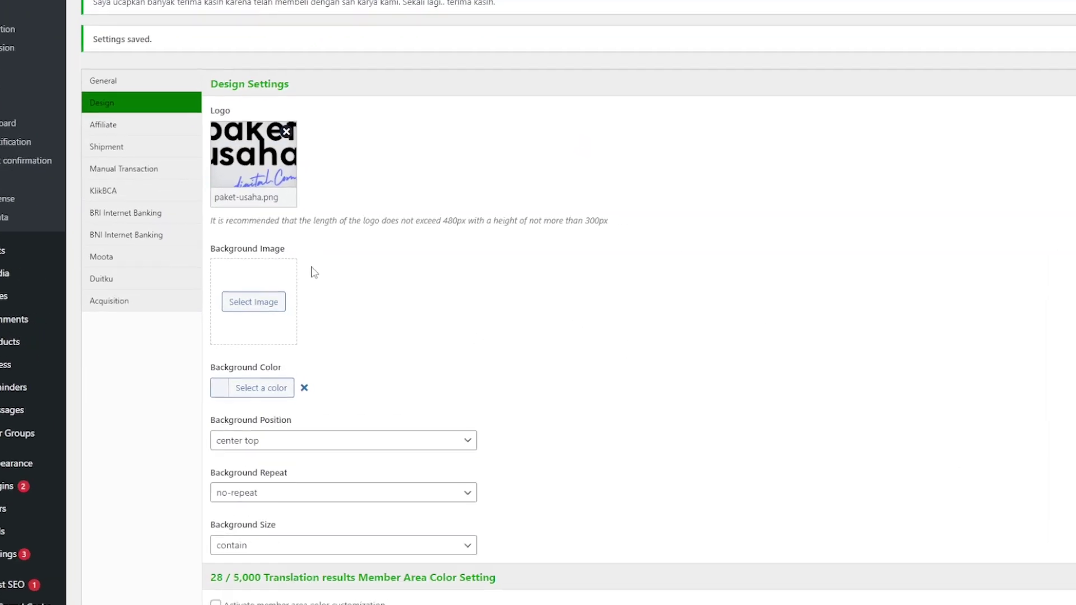
pyautogui.scroll(-1, 264, 305)
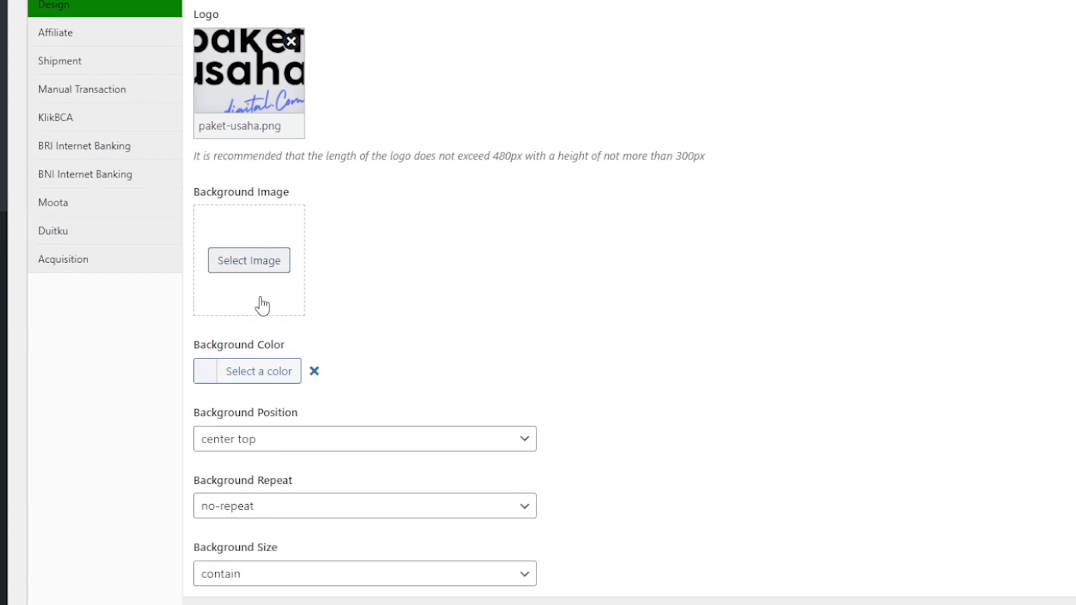
pyautogui.scroll(-1, 298, 293)
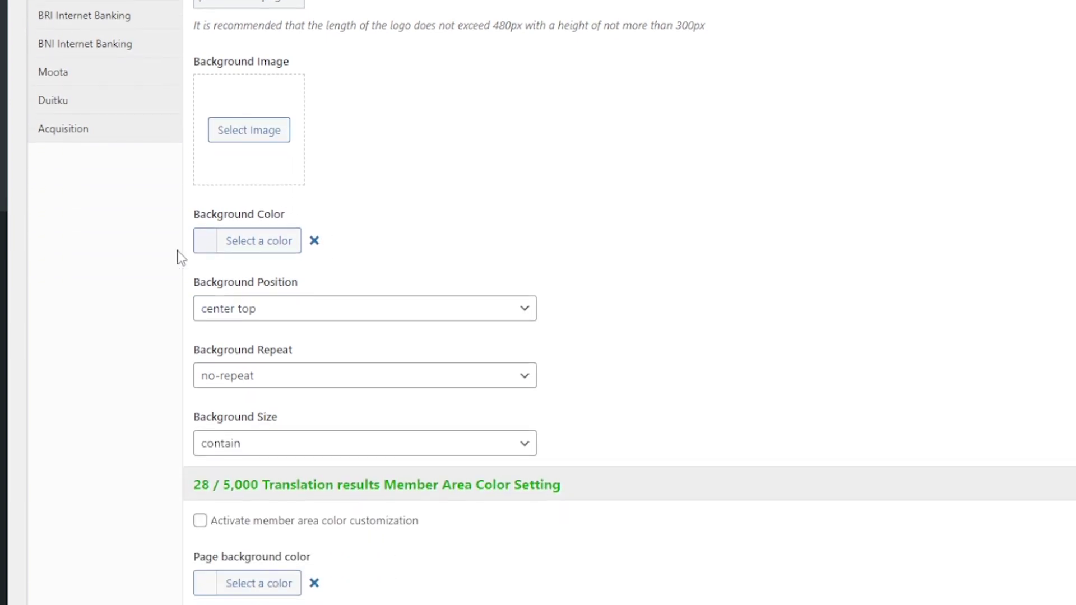
pyautogui.scroll(-5, 503, 263)
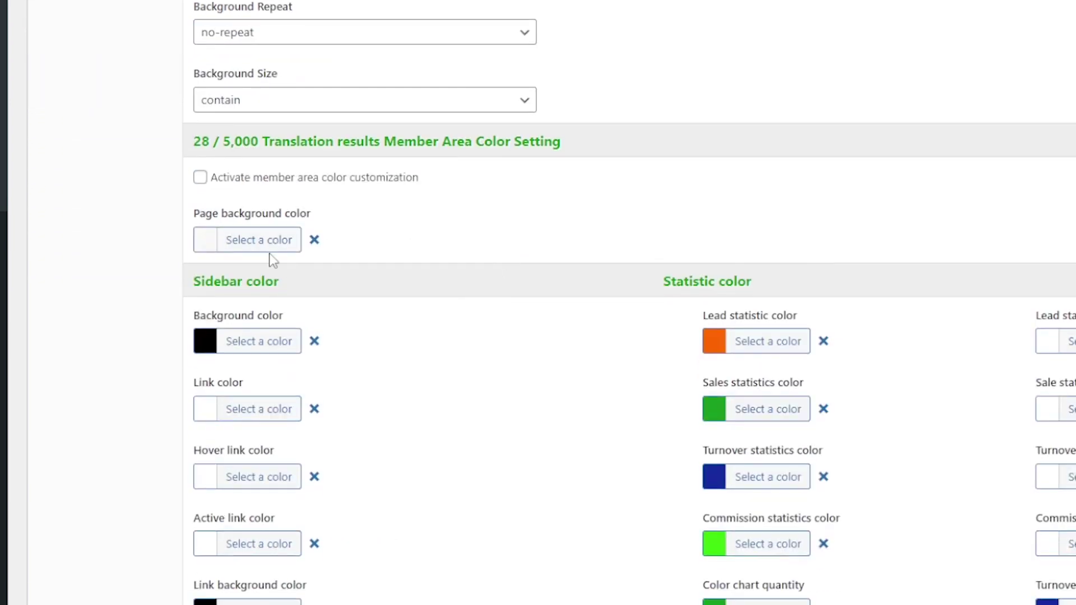
pyautogui.scroll(-1, 552, 336)
pyautogui.scroll(-2, 554, 346)
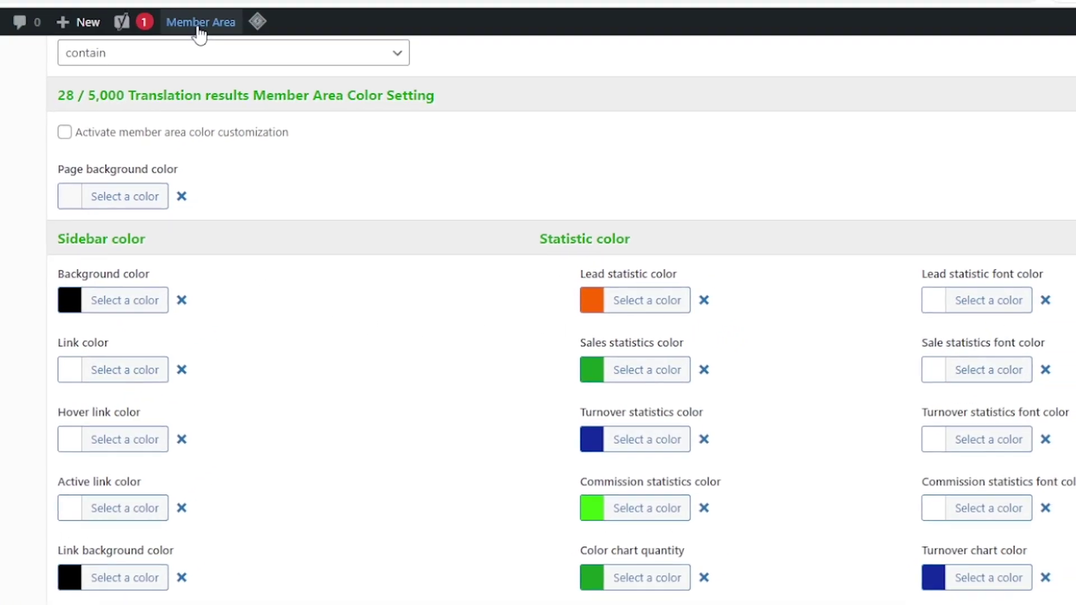
# - Preview the member dashboard's Total Lead and Total Sales cards, then save the design settings
pyautogui.rightClick(193, 28)
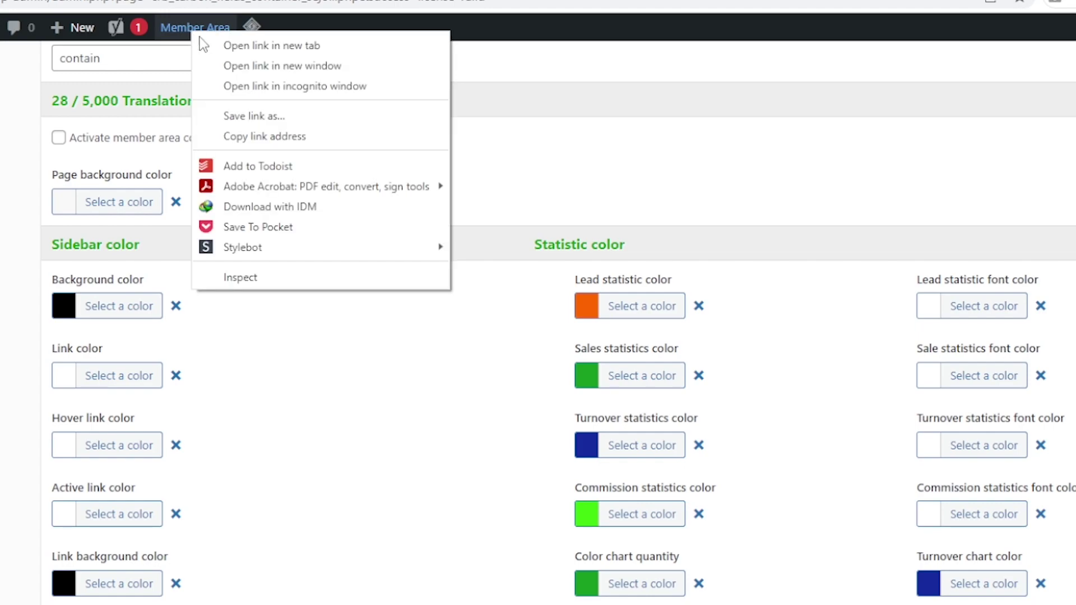
pyautogui.click(236, 49)
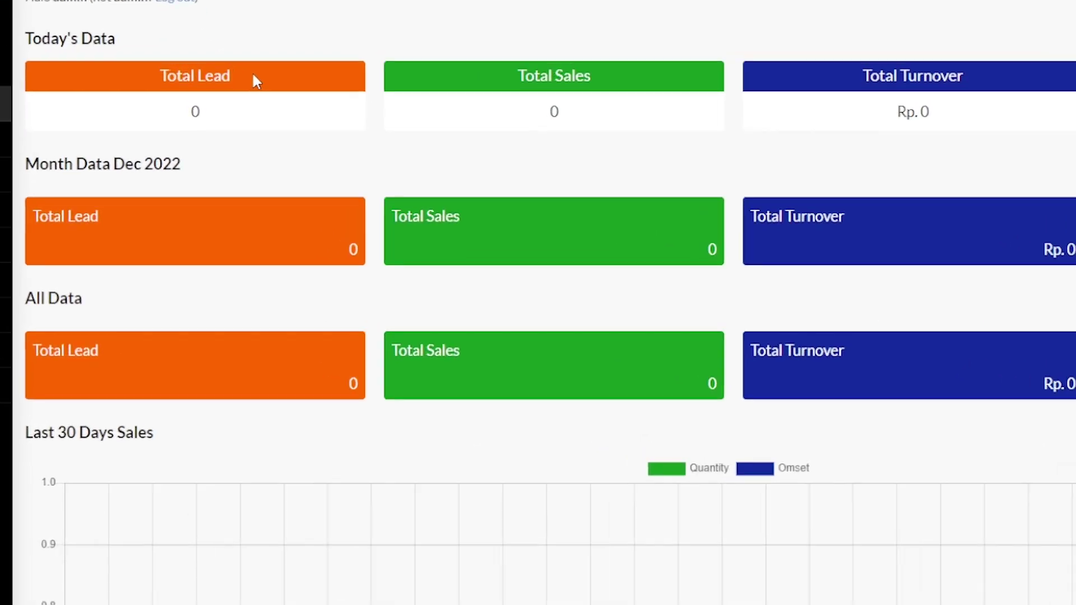
pyautogui.moveTo(305, 154); pyautogui.dragTo(264, 152)
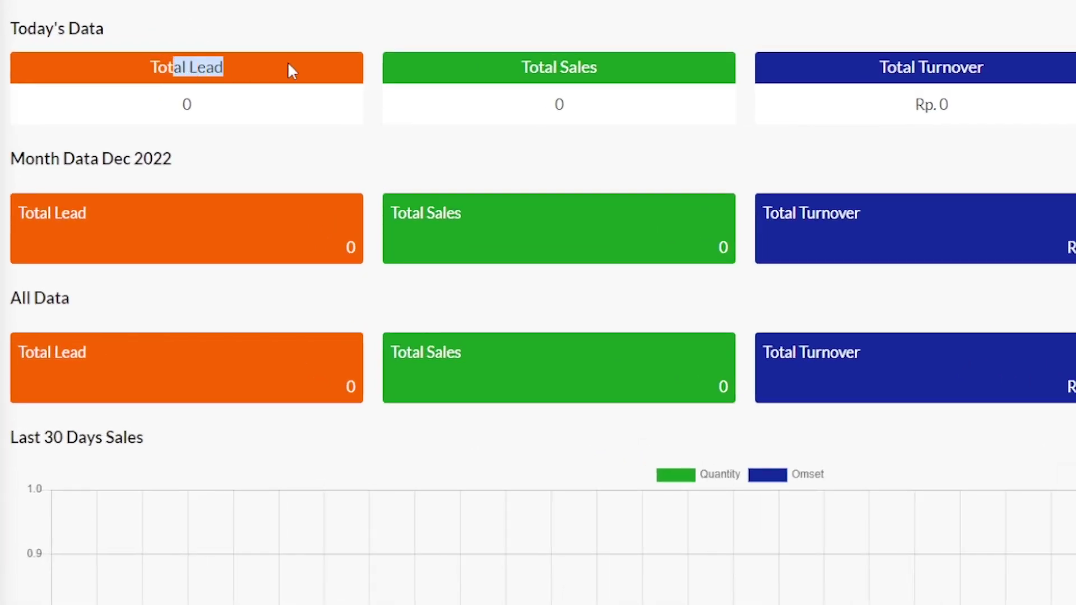
pyautogui.moveTo(519, 67); pyautogui.dragTo(622, 71)
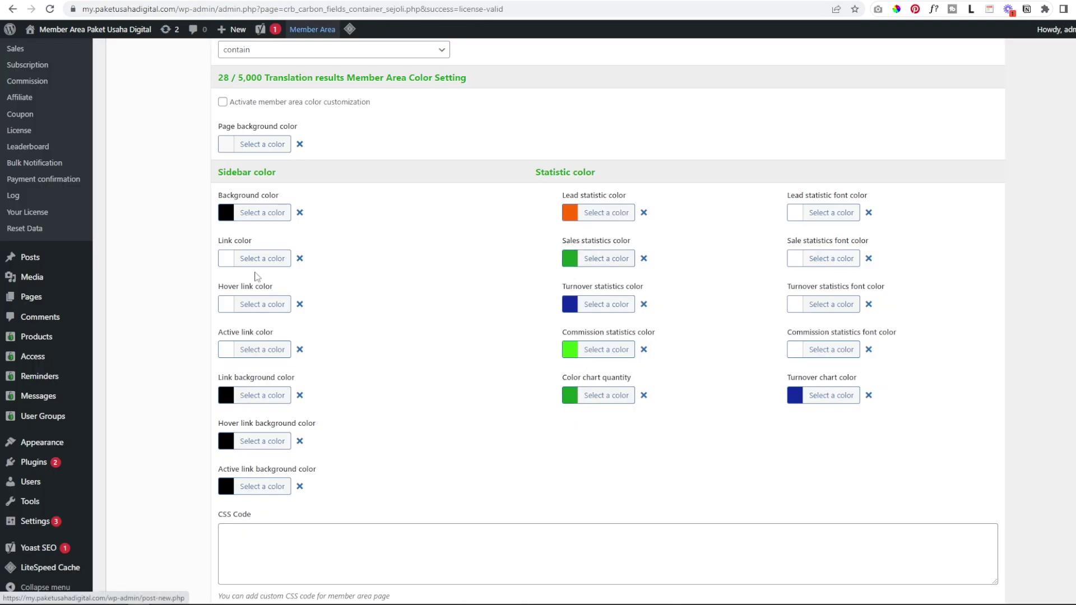
pyautogui.scroll(-1, 456, 290)
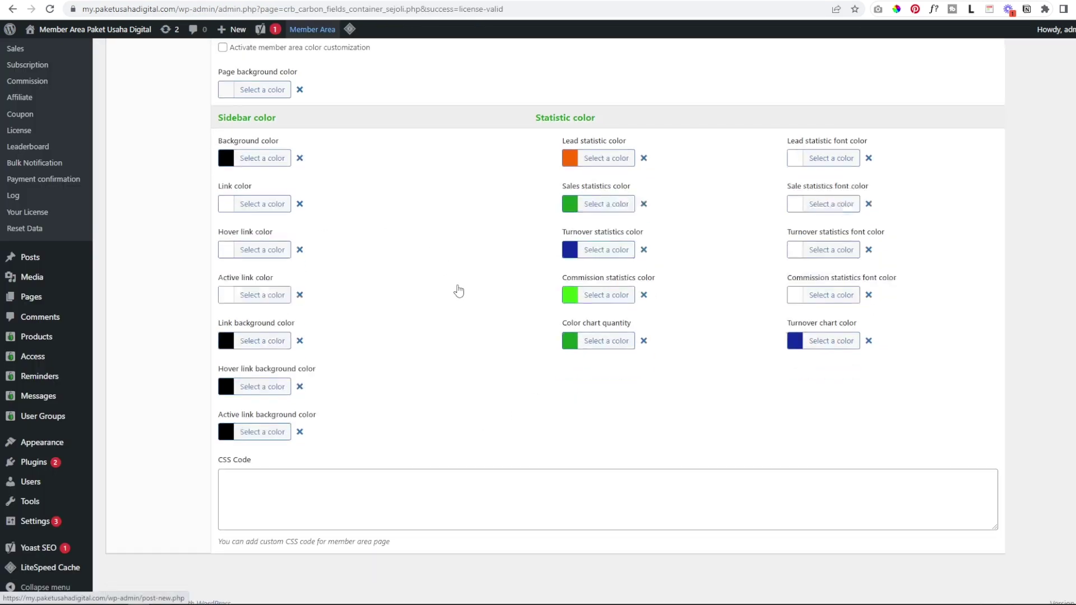
pyautogui.scroll(2, 667, 312)
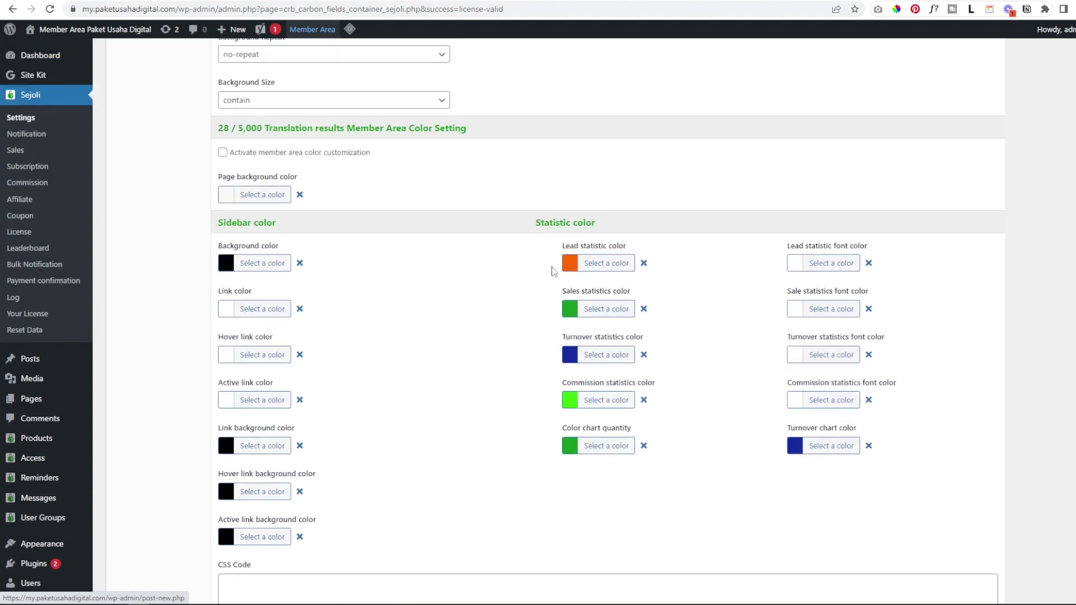
pyautogui.scroll(5, 483, 259)
pyautogui.scroll(3, 494, 248)
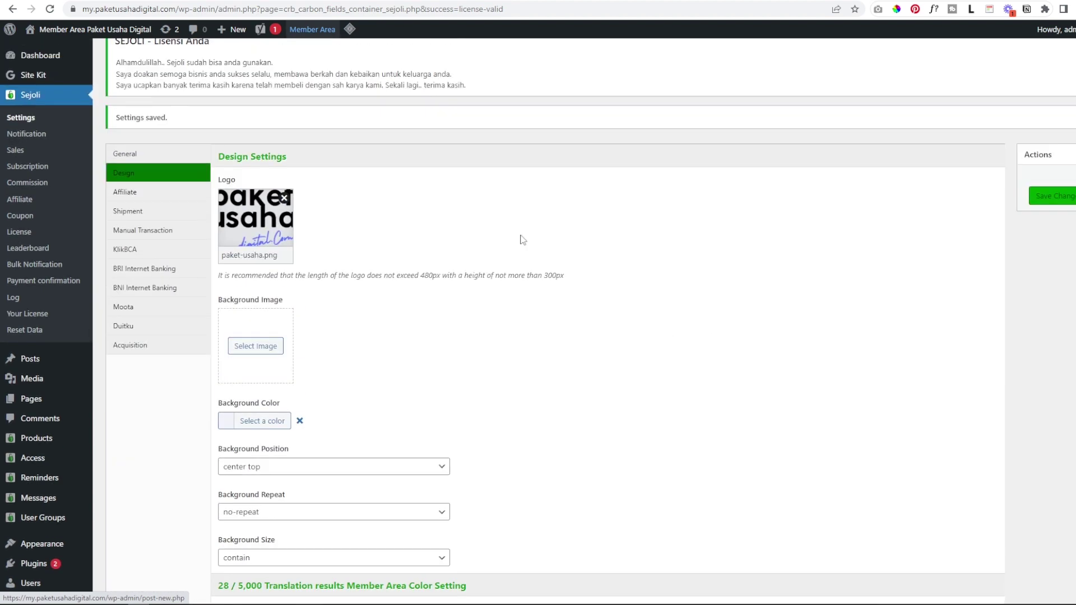
pyautogui.click(1051, 202)
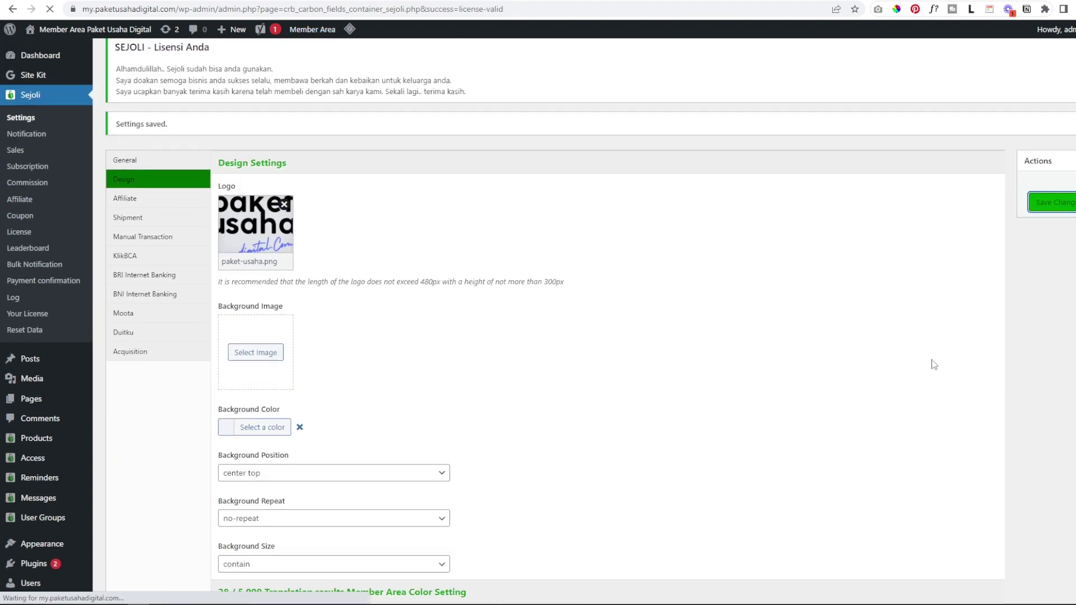
# - Open Sejoli's Affiliate settings and scroll through the Restrictions, Cookie and Tools options
pyautogui.click(129, 179)
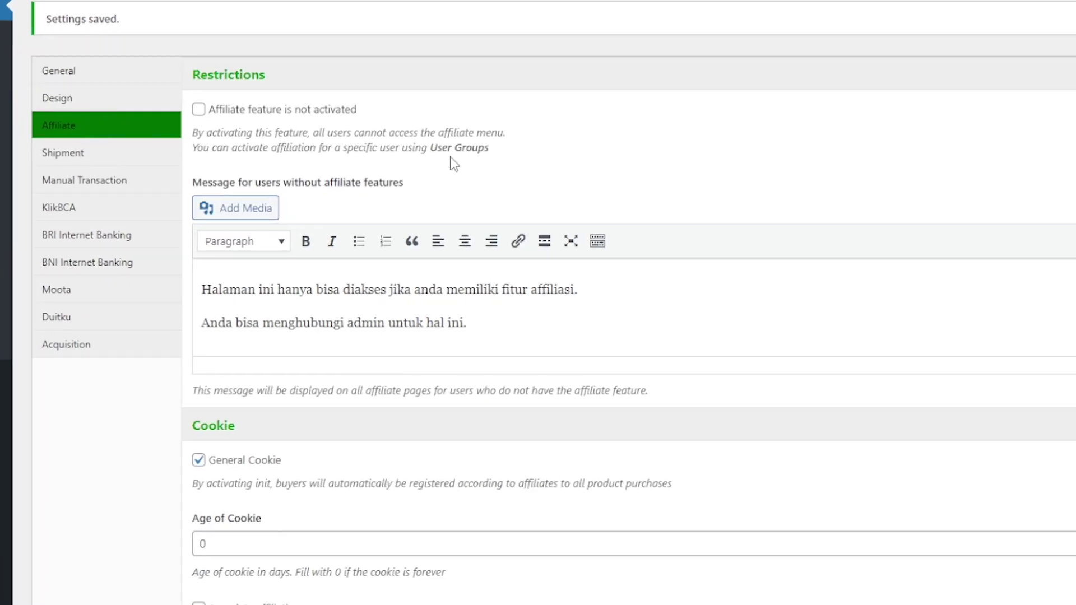
pyautogui.scroll(-1, 261, 119)
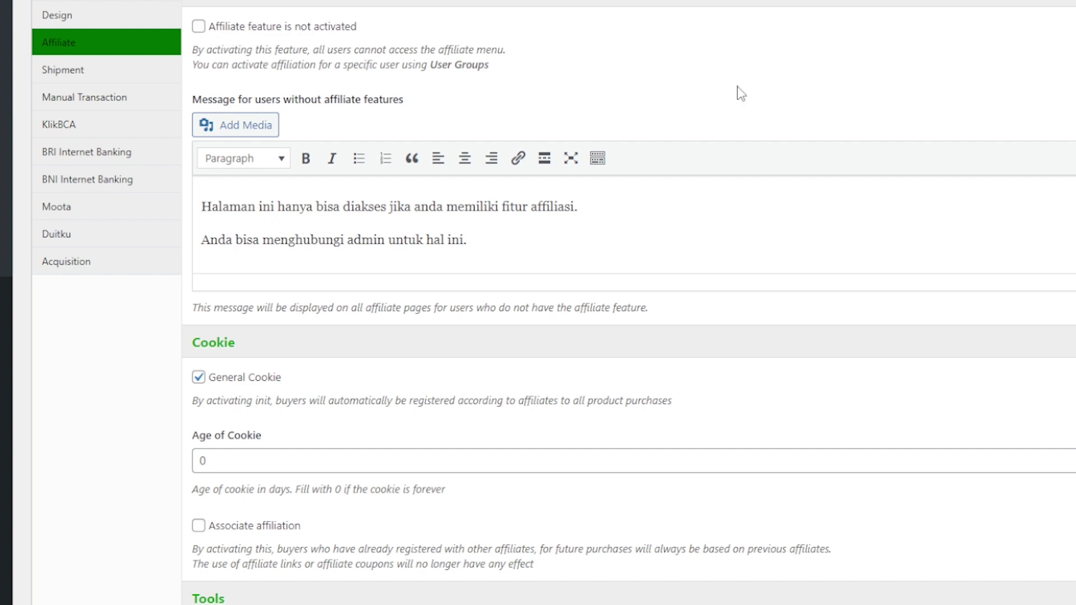
pyautogui.scroll(-2, 994, 104)
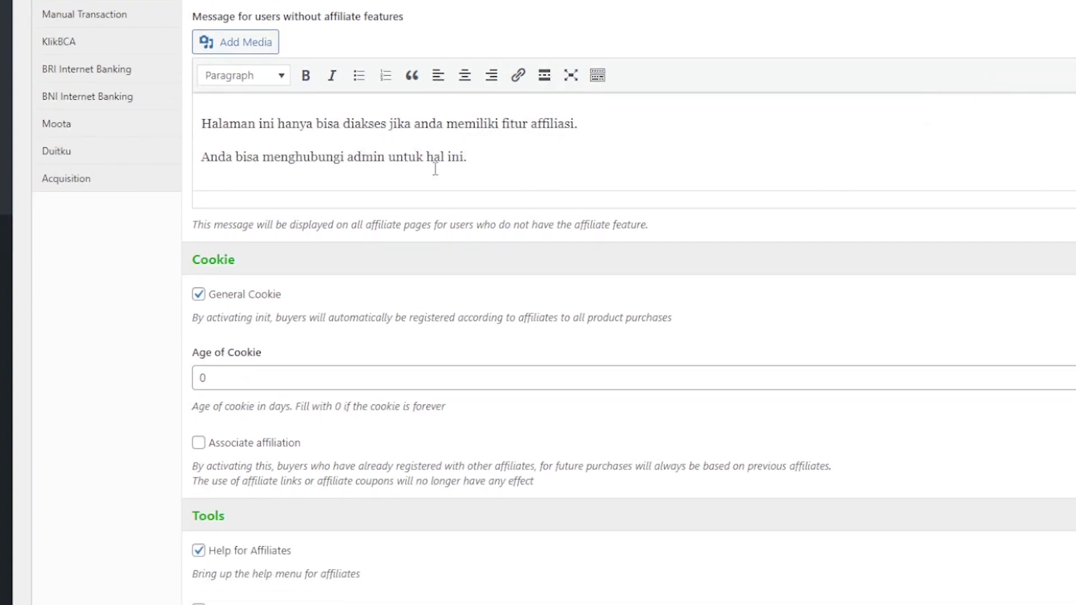
pyautogui.scroll(-2, 449, 242)
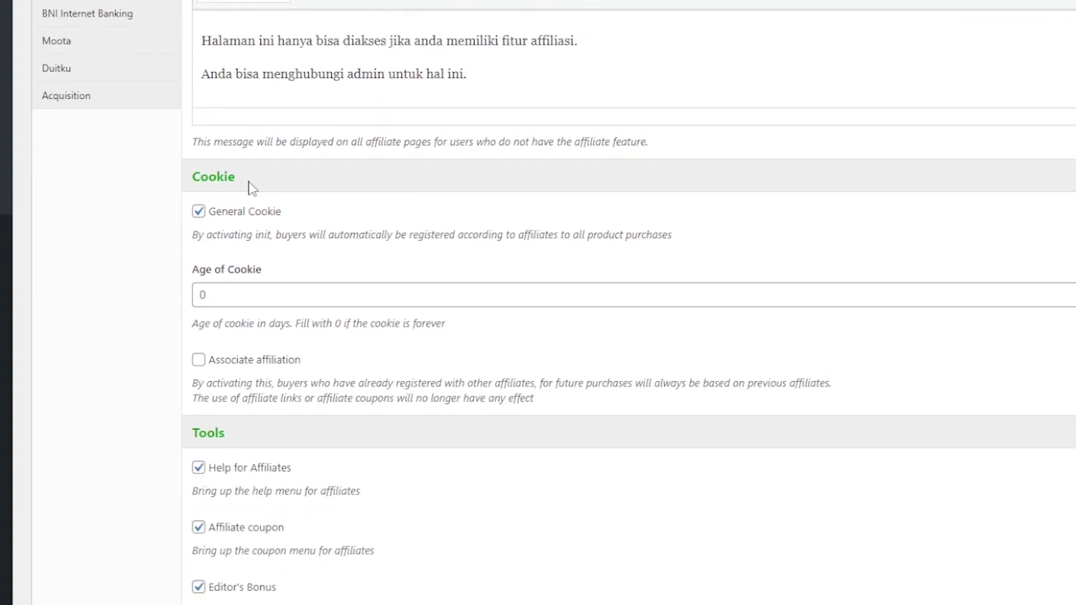
pyautogui.scroll(-2, 265, 193)
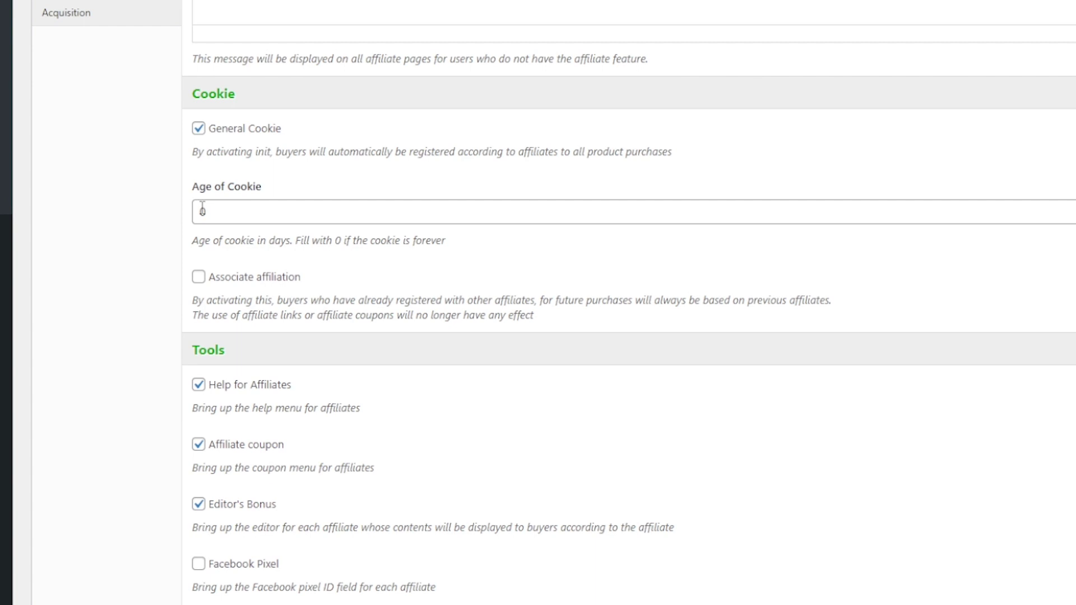
# - Change the affiliate Age of Cookie from 0 to 30 days
pyautogui.click(202, 210)
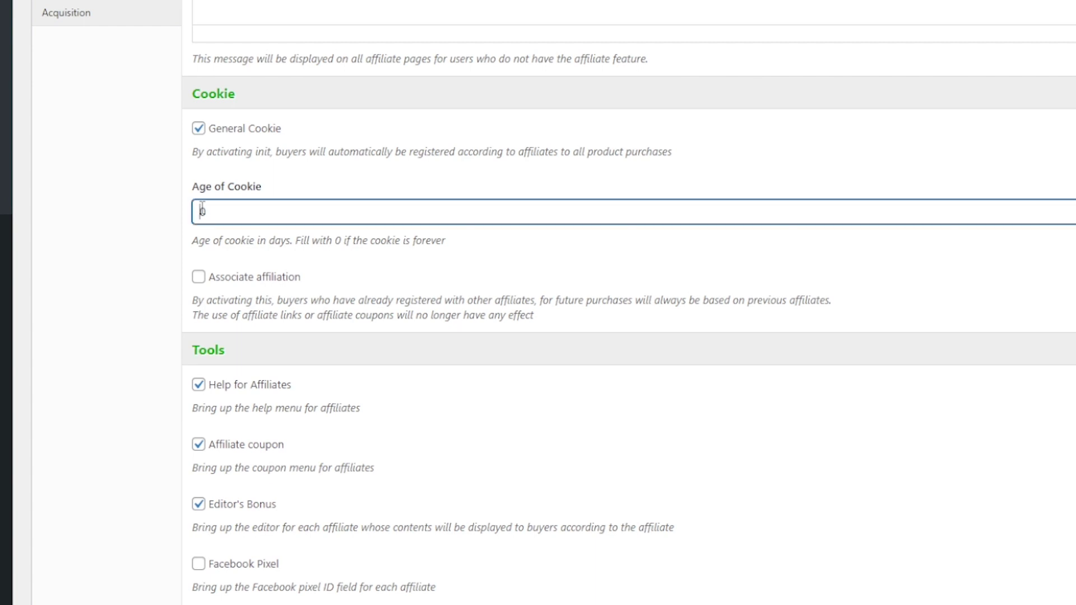
pyautogui.write('3')
pyautogui.moveTo(256, 218); pyautogui.dragTo(176, 219)
pyautogui.click(152, 224)
# - Enable Facebook Pixel for affiliates under the Tools section
pyautogui.scroll(-2, 482, 441)
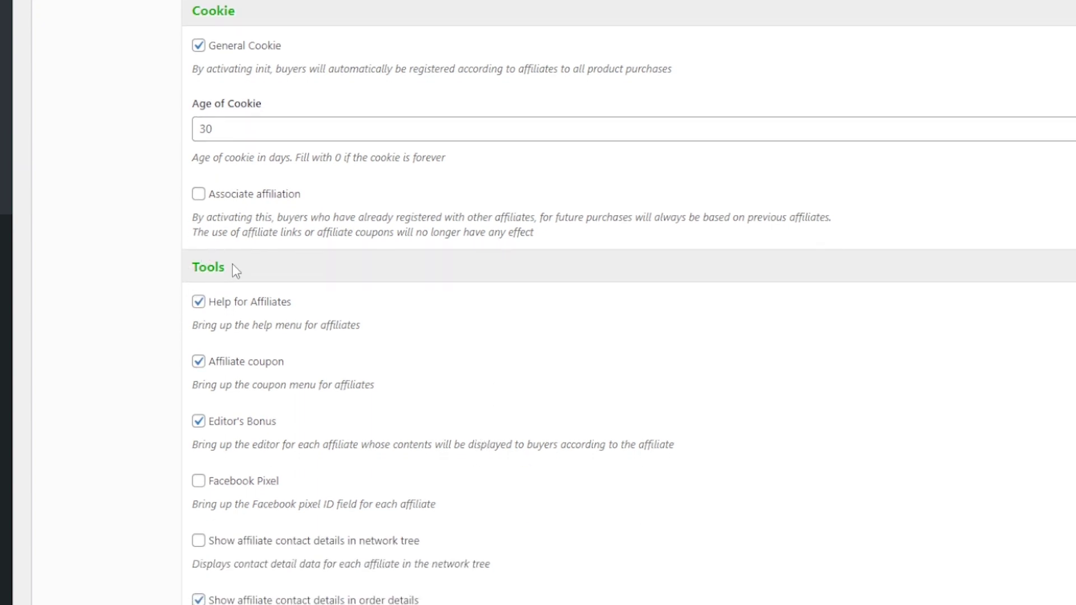
pyautogui.moveTo(236, 272); pyautogui.dragTo(193, 268)
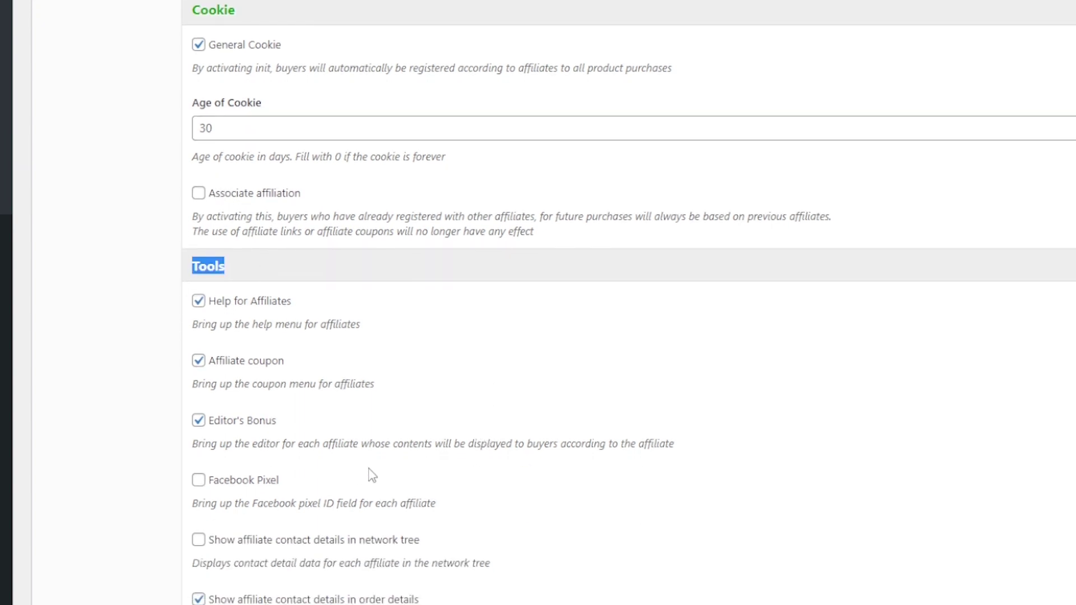
pyautogui.scroll(-4, 372, 475)
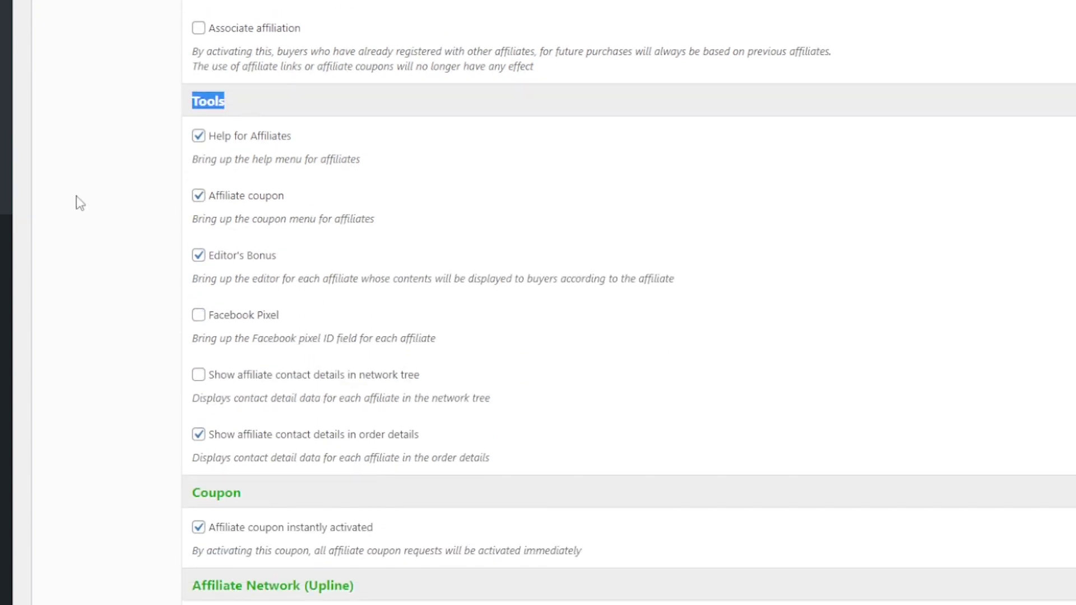
pyautogui.click(106, 191)
pyautogui.scroll(-4, 210, 230)
pyautogui.scroll(2, 213, 230)
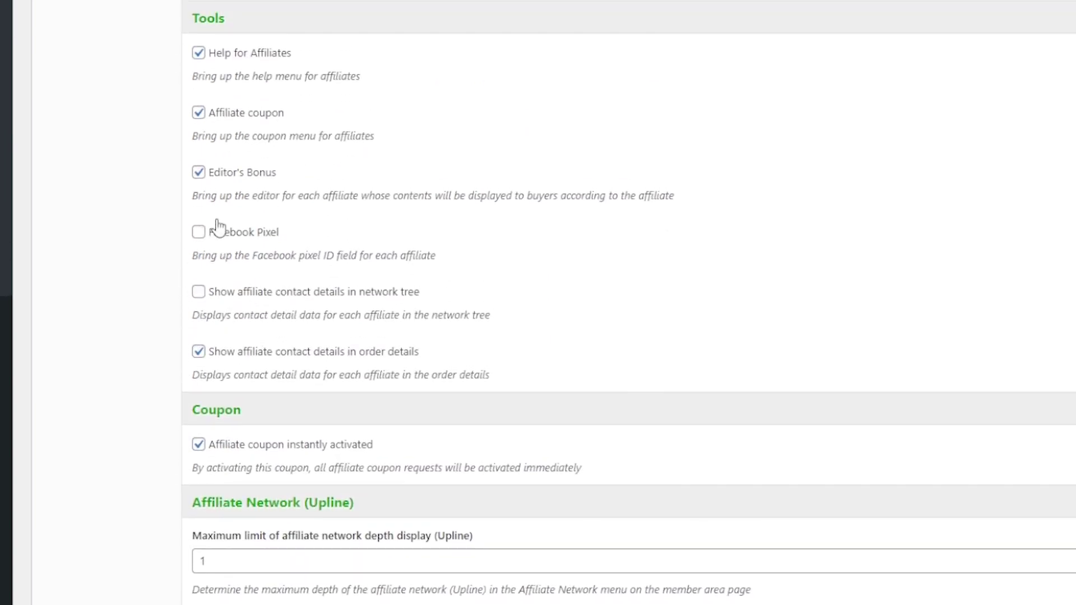
pyautogui.scroll(2, 247, 238)
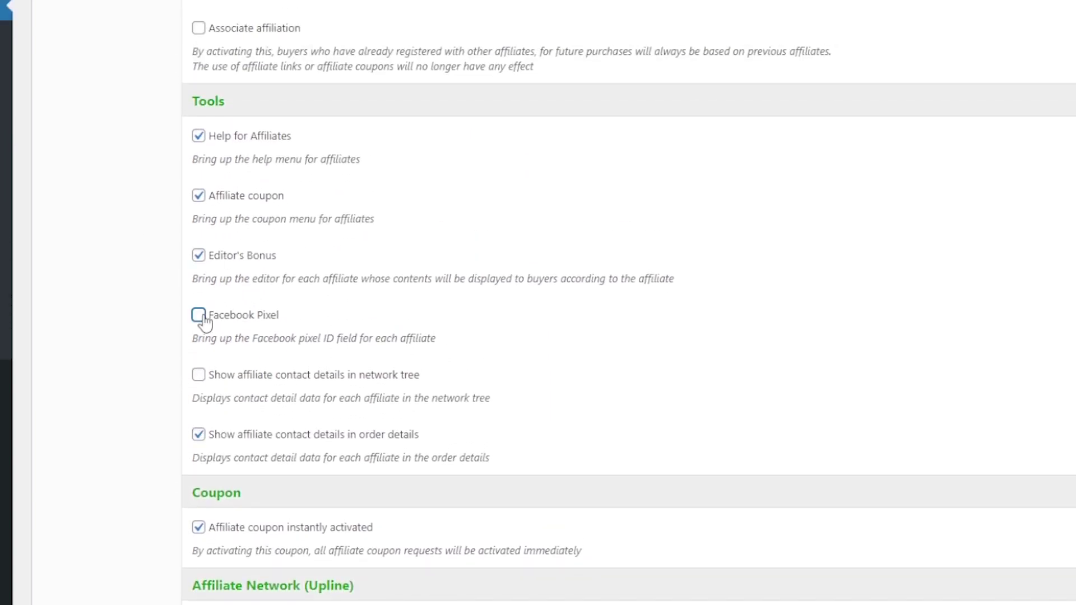
pyautogui.click(199, 315)
# - Save the affiliate settings with Save Changes
pyautogui.scroll(-3, 251, 451)
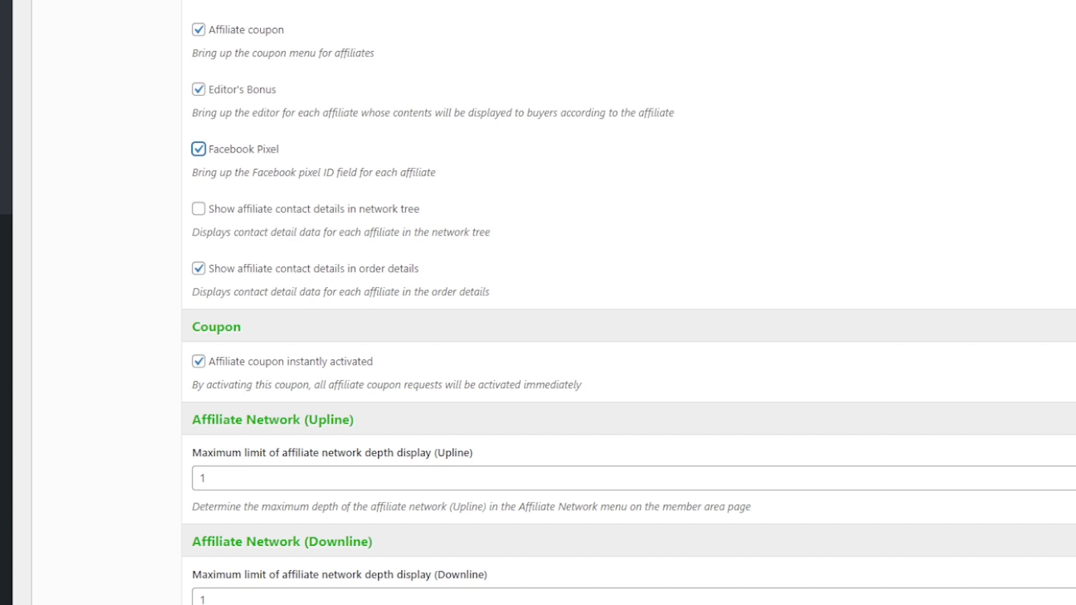
pyautogui.scroll(15, 538, 303)
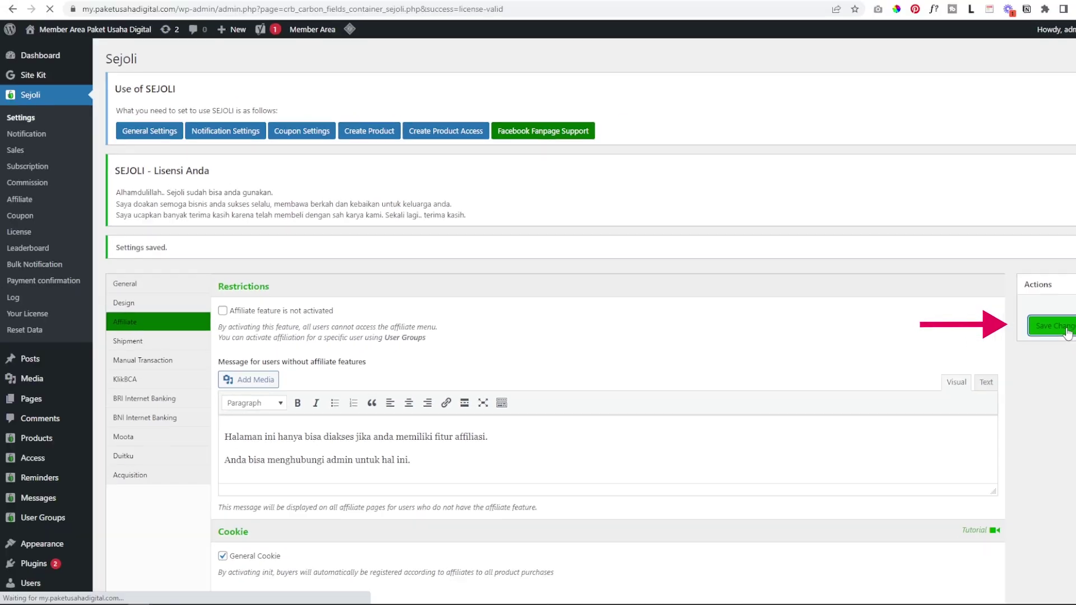
pyautogui.click(1067, 341)
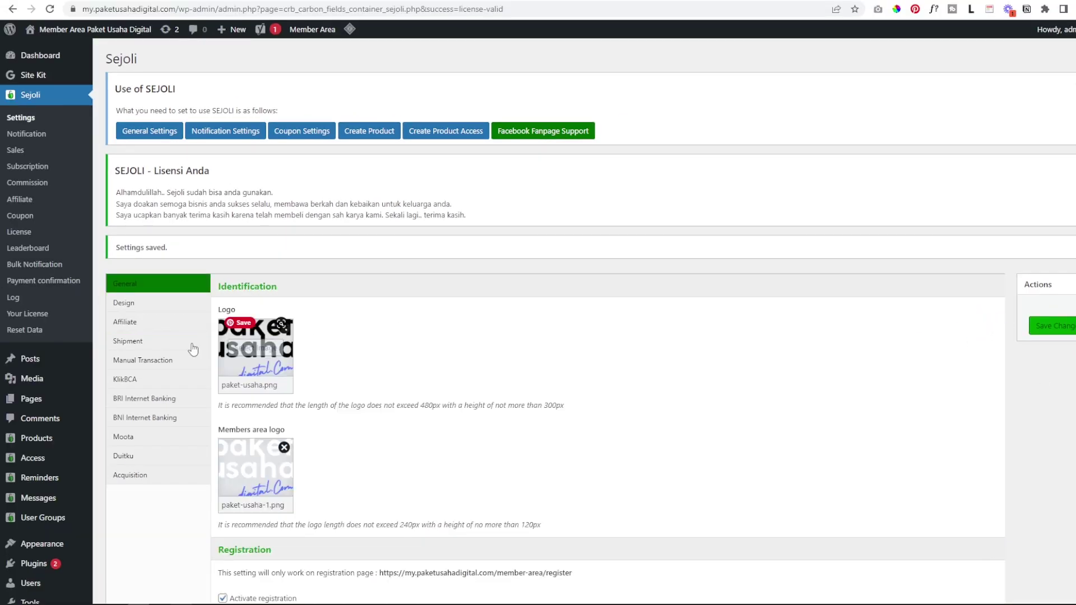
# - Review the Shipment courier list with POS Indonesia, JNE and Ninja Xpress enabled, then save
pyautogui.click(133, 340)
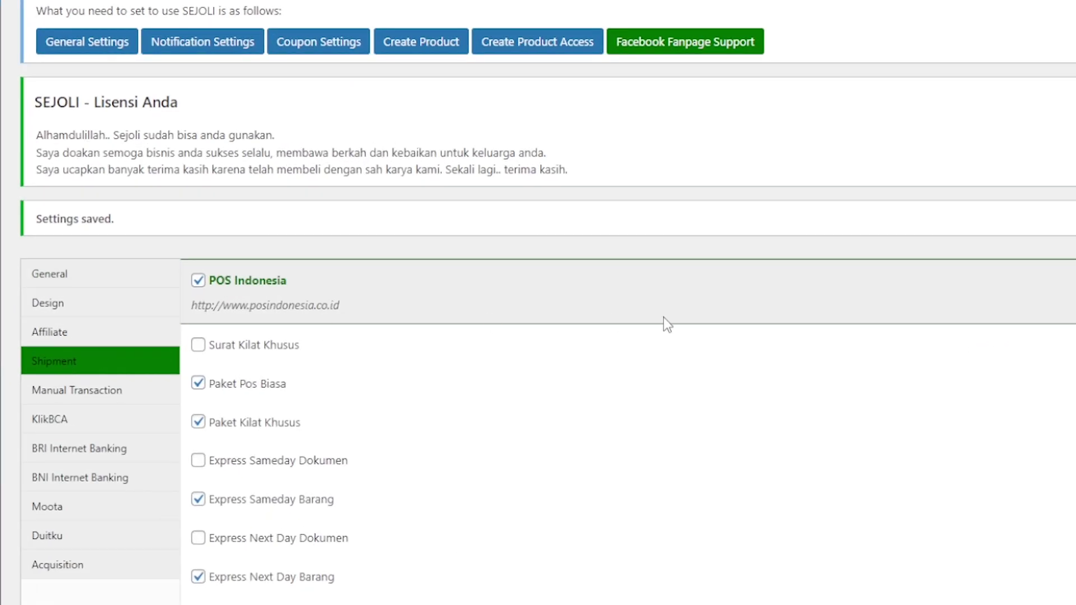
pyautogui.scroll(-3, 671, 317)
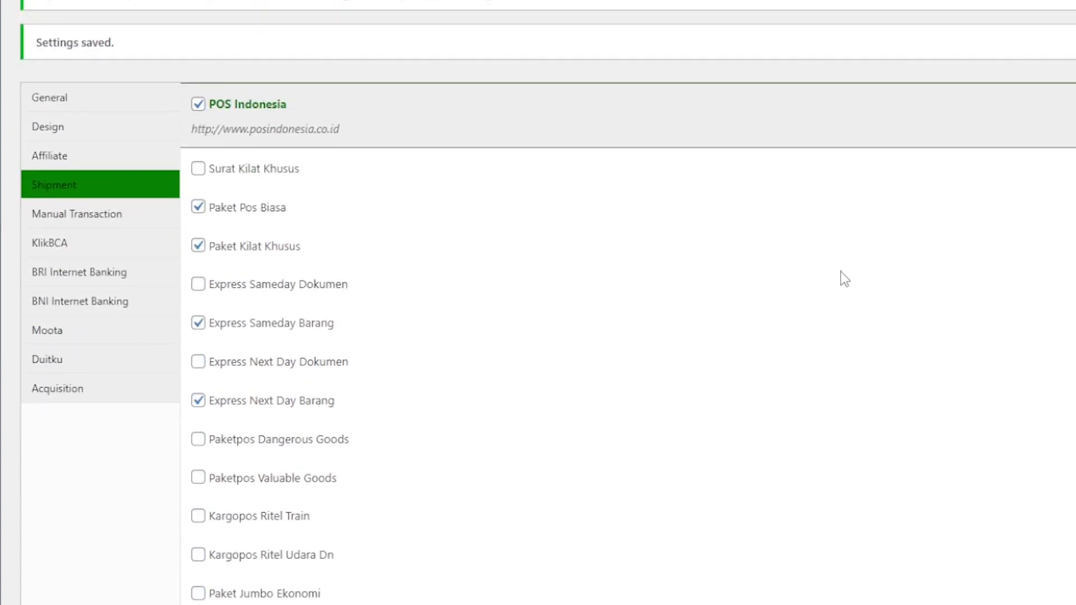
pyautogui.scroll(-3, 553, 260)
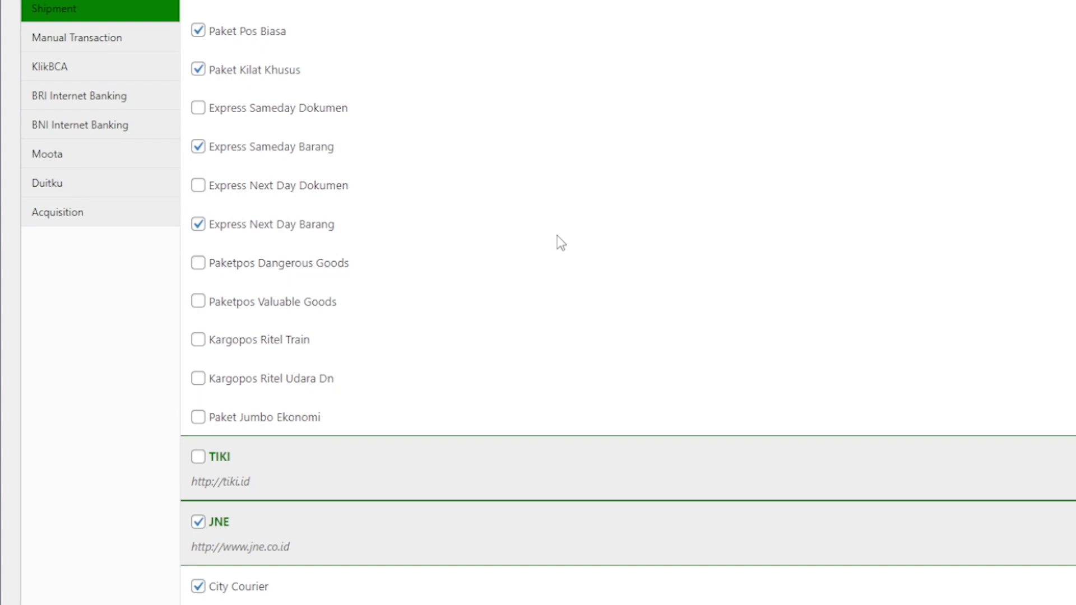
pyautogui.scroll(-3, 557, 236)
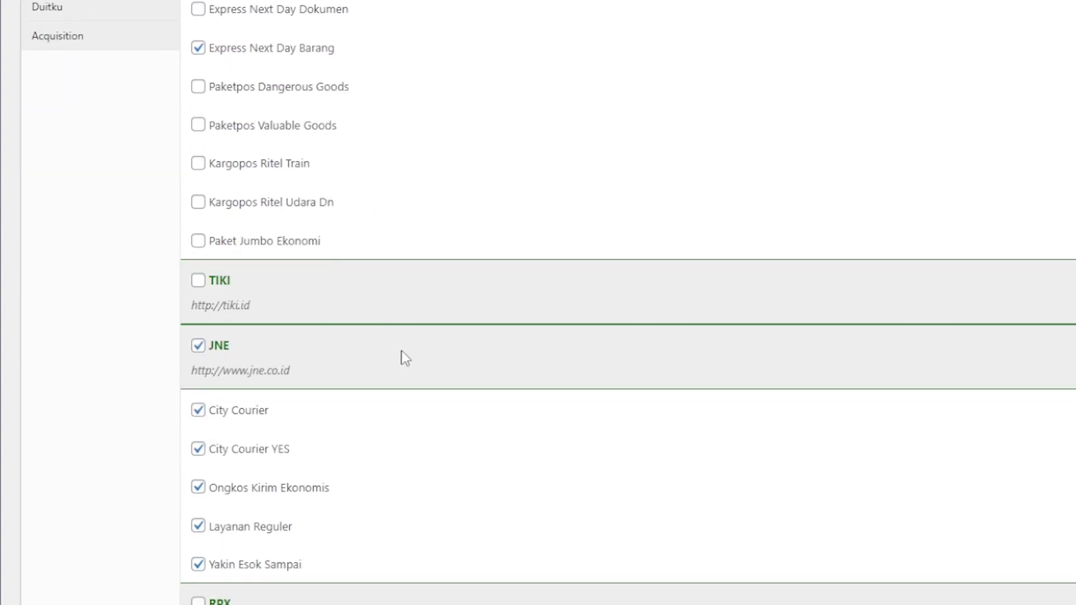
pyautogui.scroll(-3, 403, 357)
pyautogui.scroll(7, 403, 358)
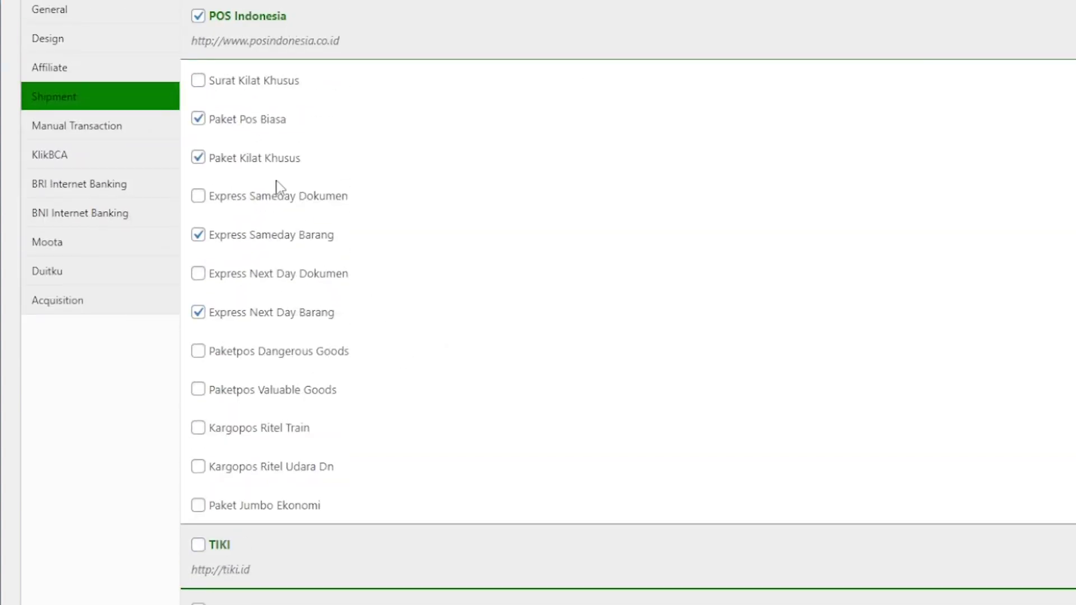
pyautogui.scroll(-3, 276, 480)
pyautogui.scroll(-3, 228, 472)
pyautogui.scroll(-5, 227, 472)
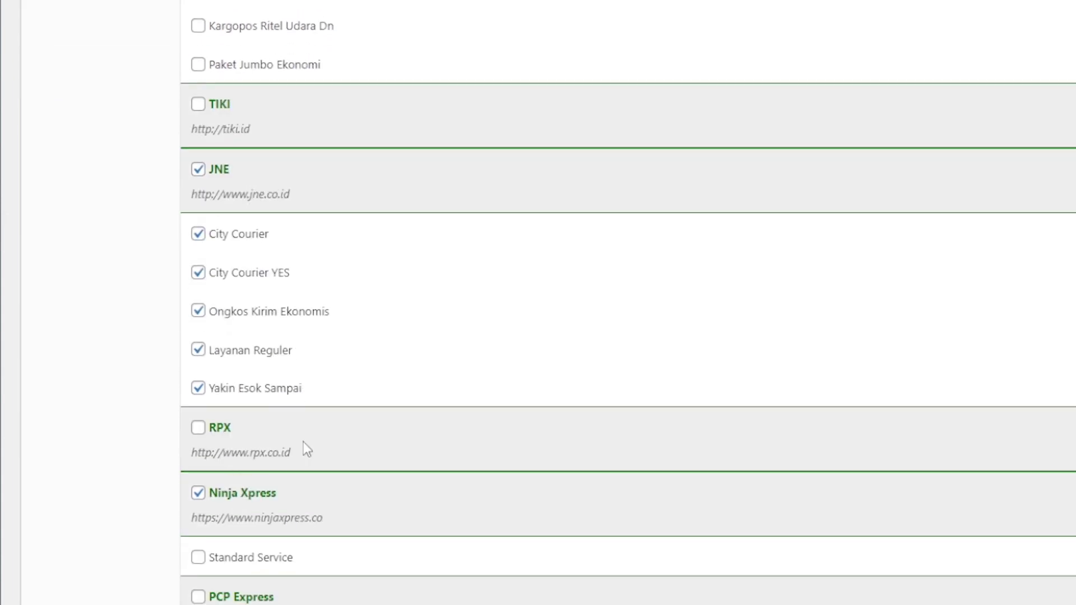
pyautogui.scroll(-5, 269, 435)
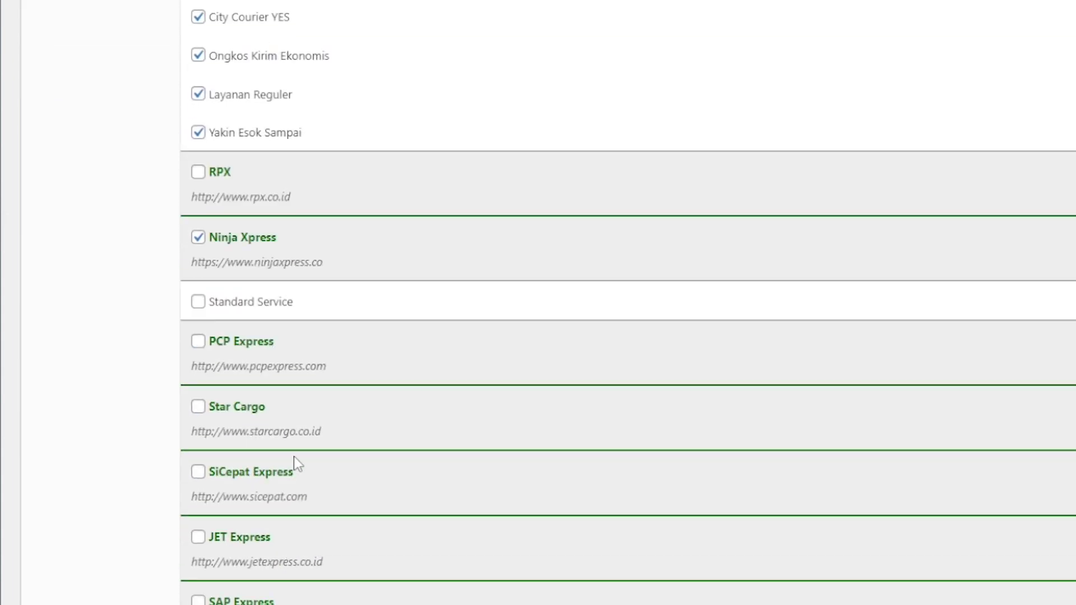
pyautogui.scroll(-3, 213, 476)
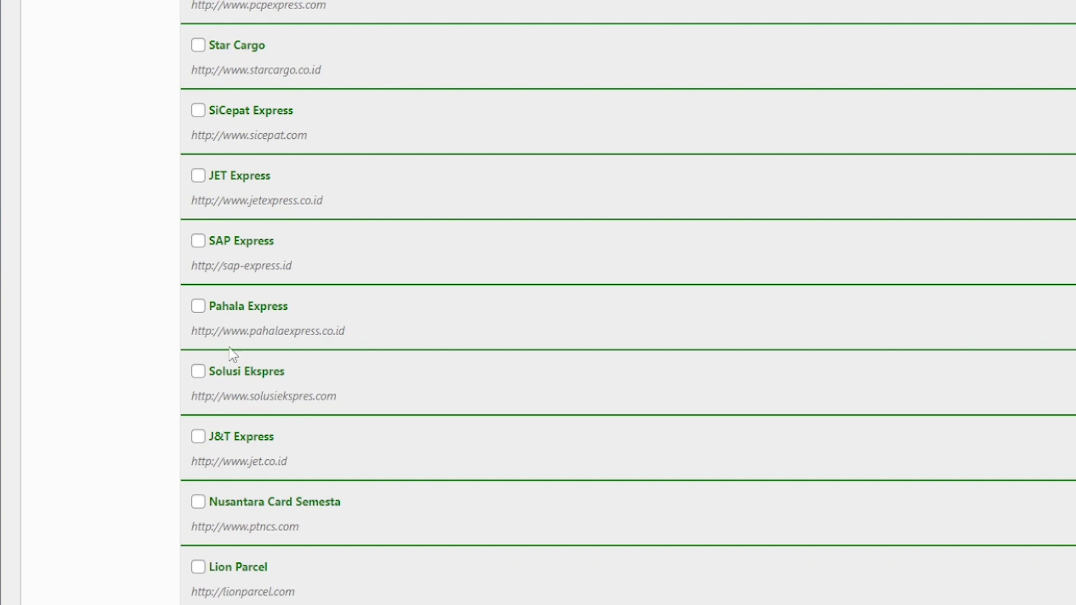
pyautogui.scroll(7, 233, 354)
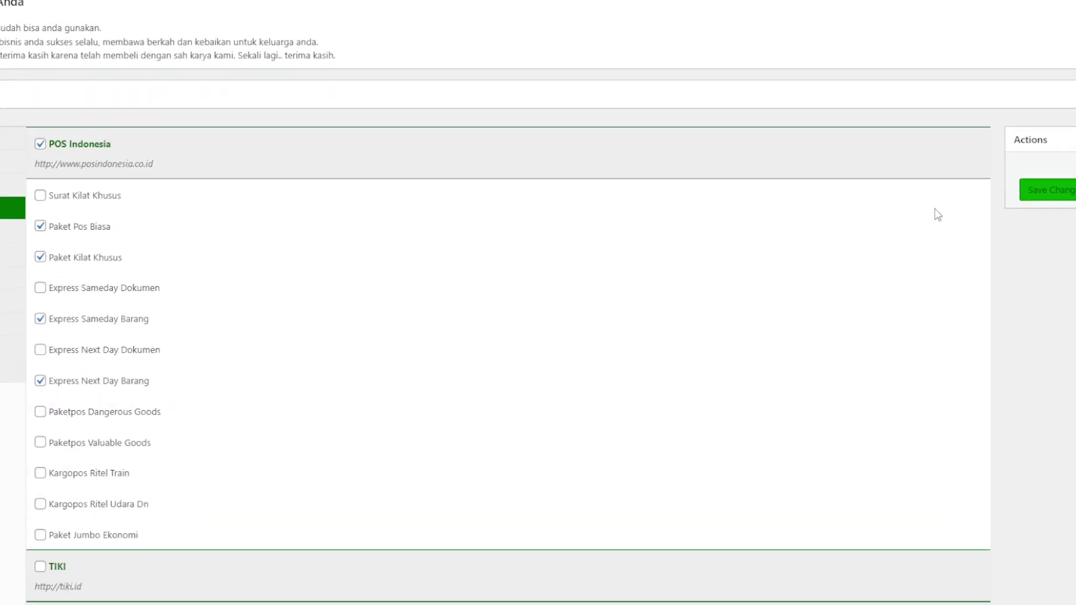
pyautogui.click(1064, 168)
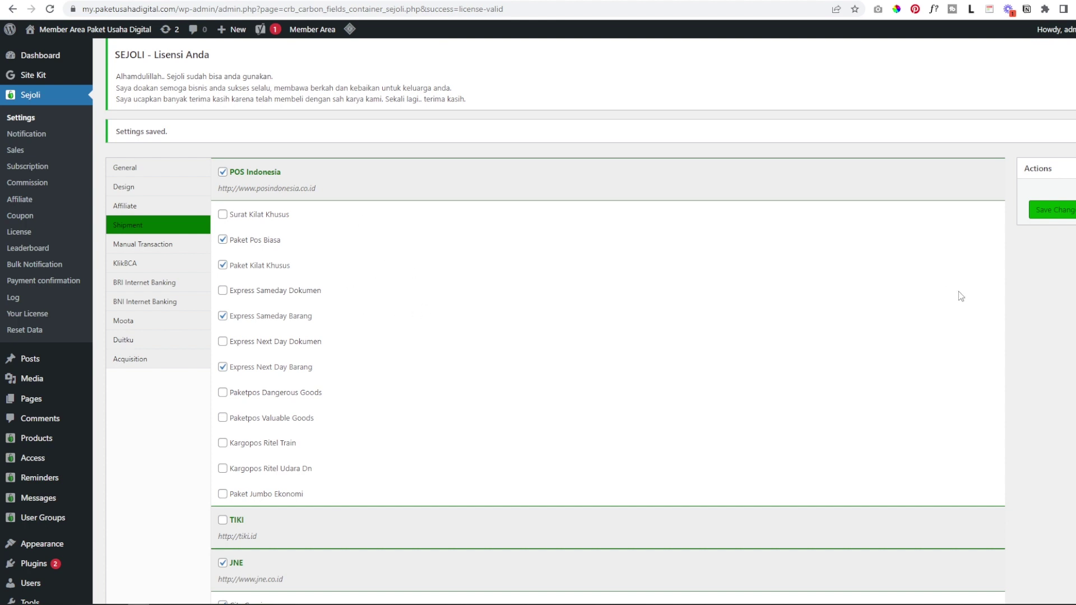
# - Confirm the shipment save, then open Manual Transaction settings and select the 999 maximum unique code
pyautogui.click(1045, 215)
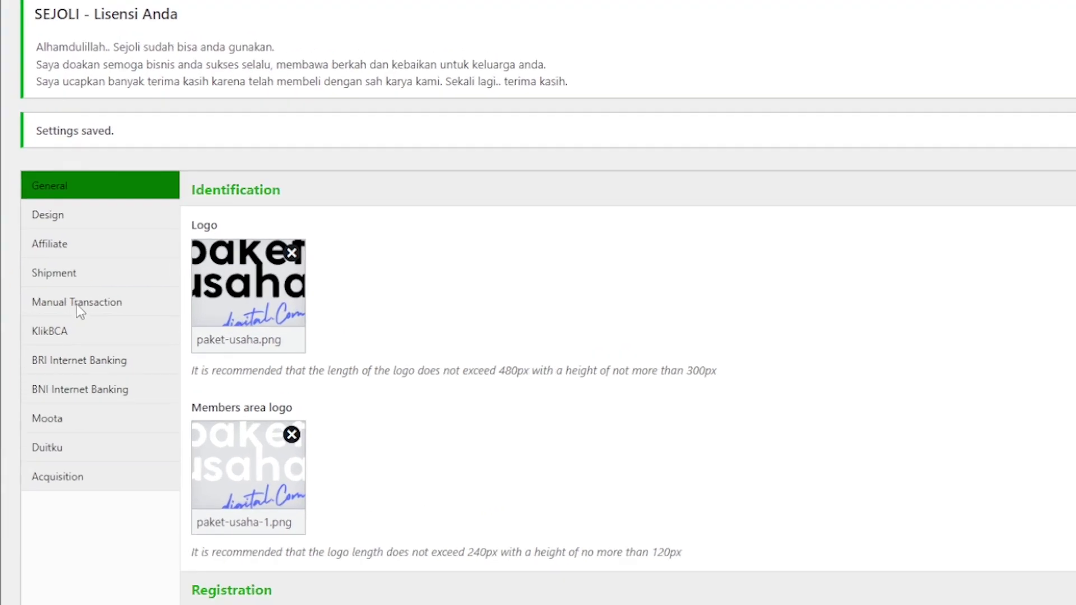
pyautogui.click(77, 305)
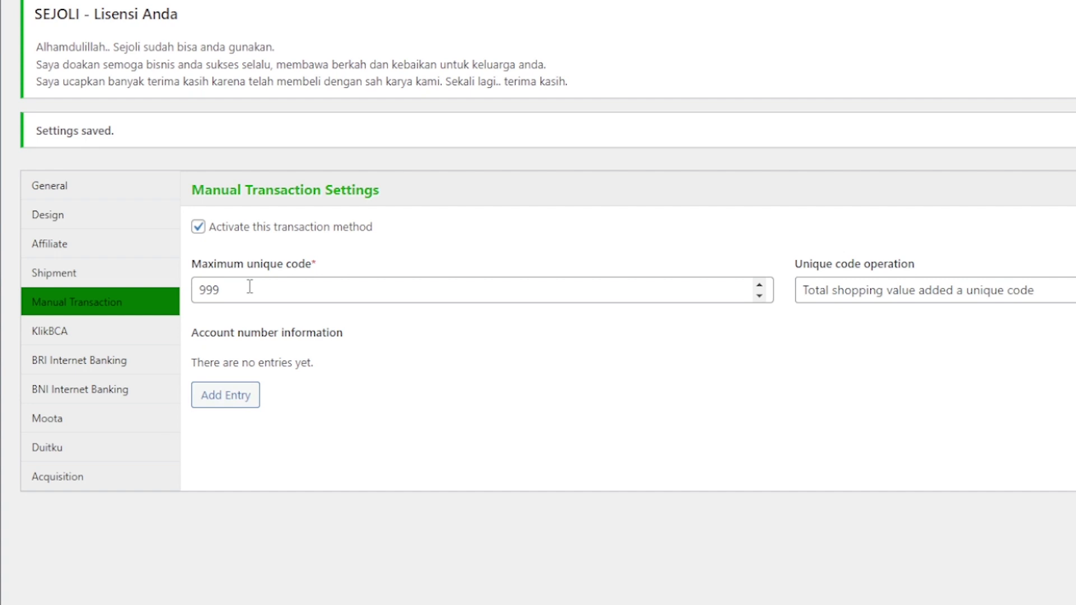
pyautogui.scroll(2, 461, 370)
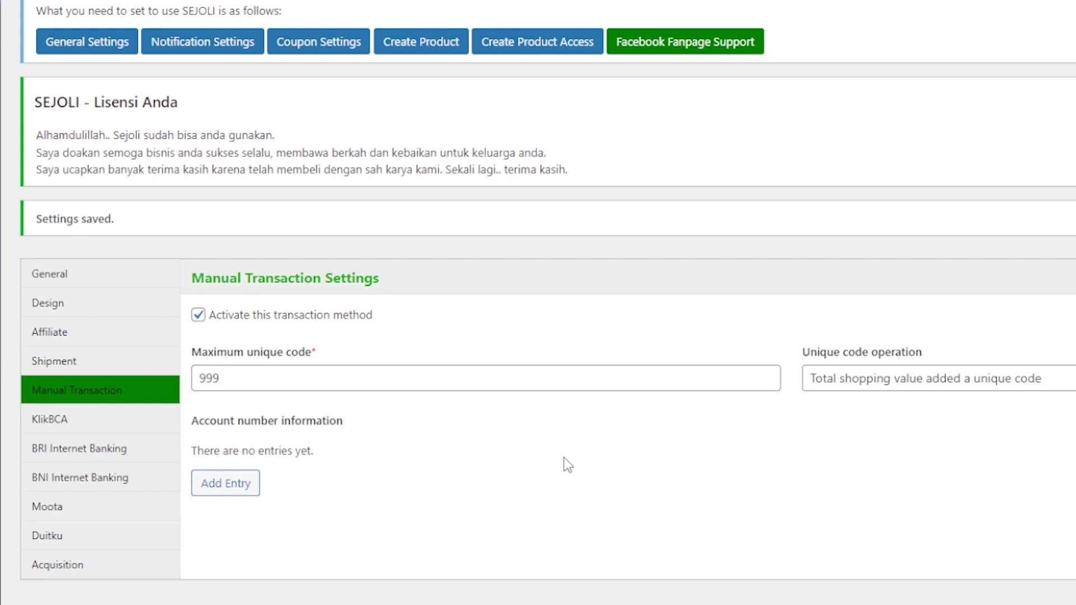
pyautogui.click(235, 383)
pyautogui.moveTo(236, 382); pyautogui.dragTo(183, 382)
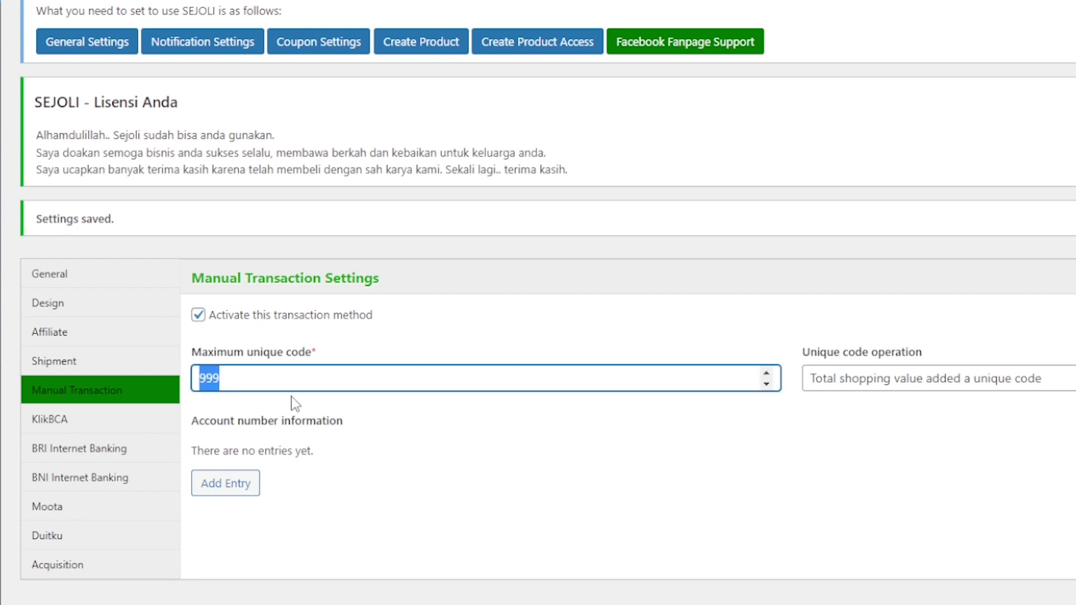
# - Set Unique code operation to 'Total value of shopping minus unique code', leaving maximum code at 999
pyautogui.click(731, 486)
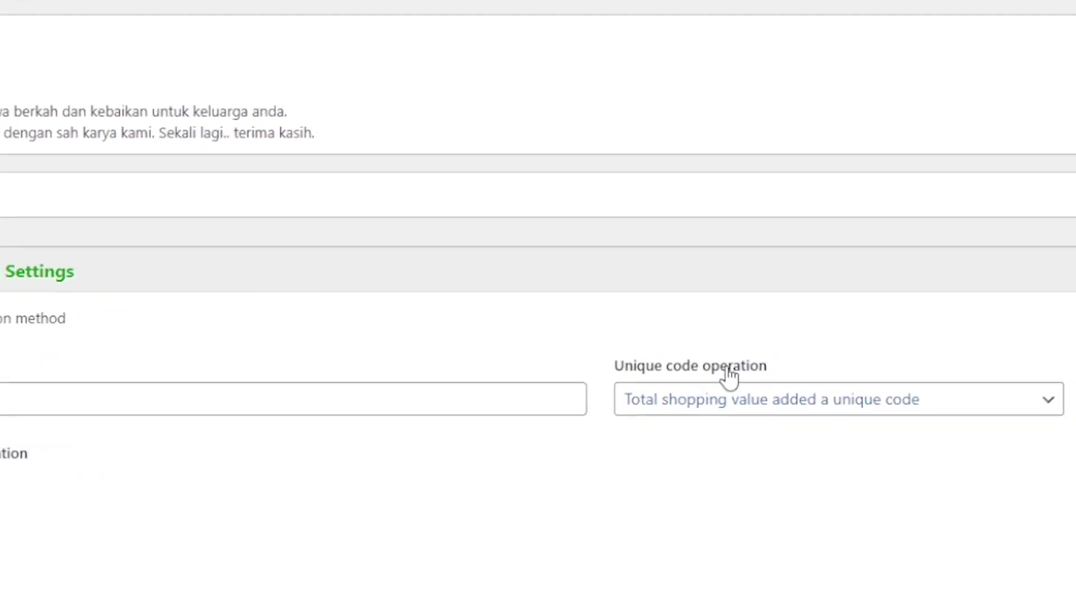
pyautogui.click(760, 399)
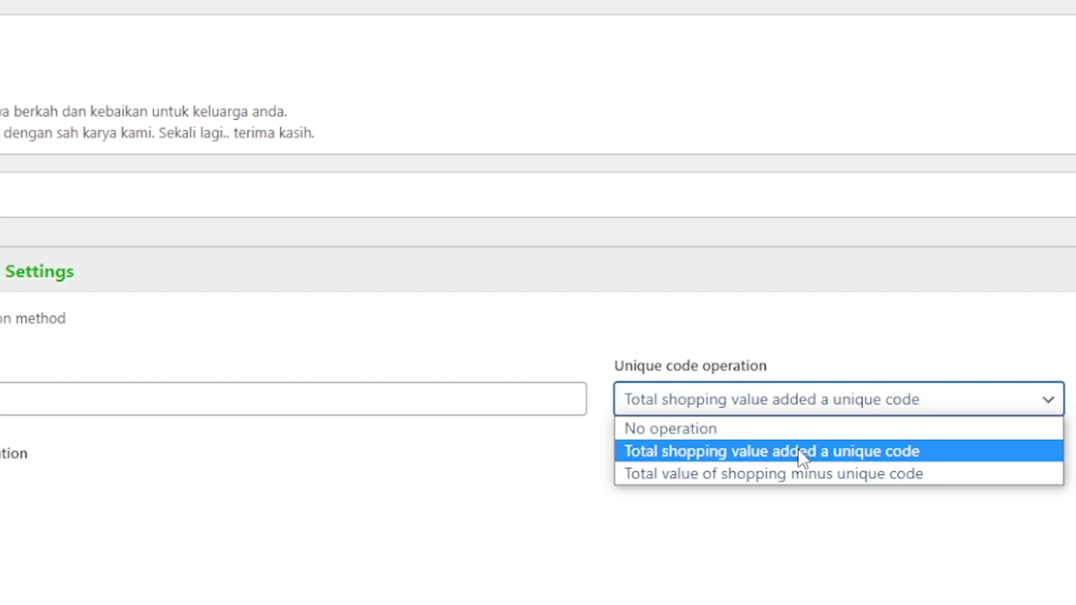
pyautogui.click(770, 457)
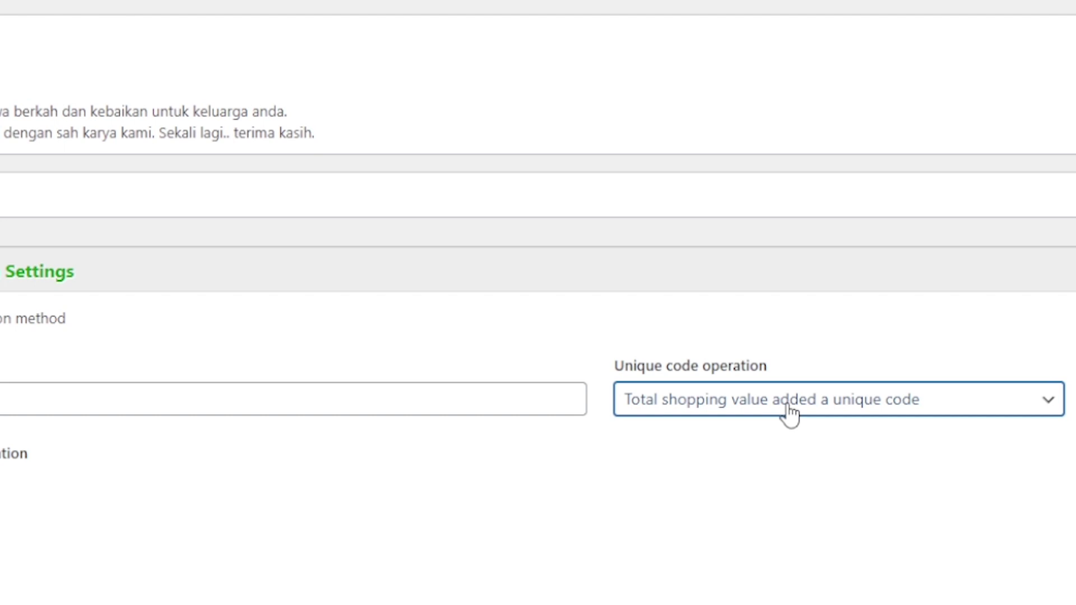
pyautogui.click(788, 408)
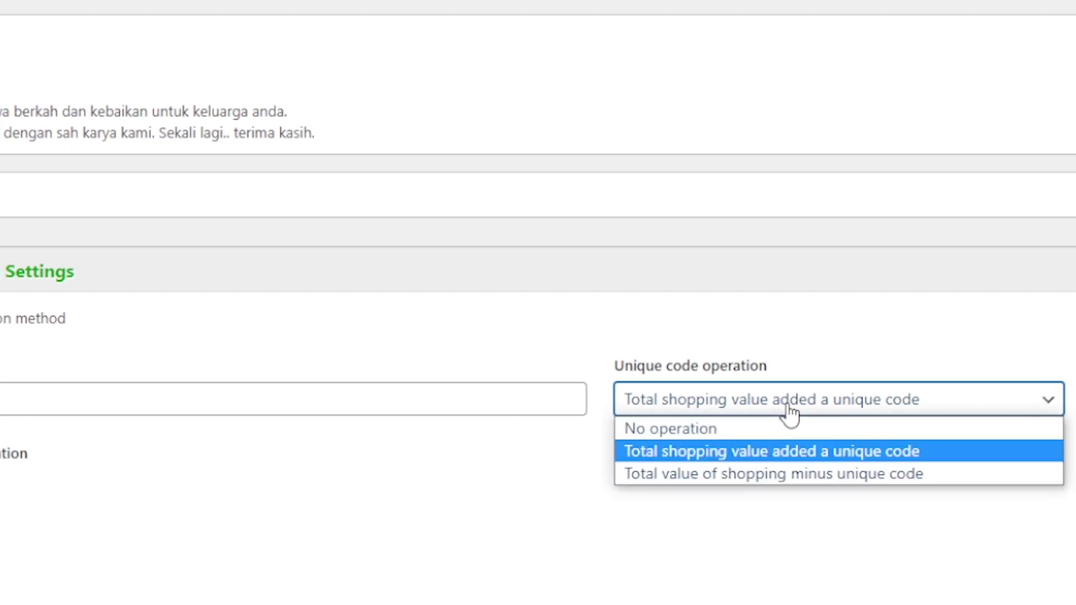
pyautogui.click(720, 481)
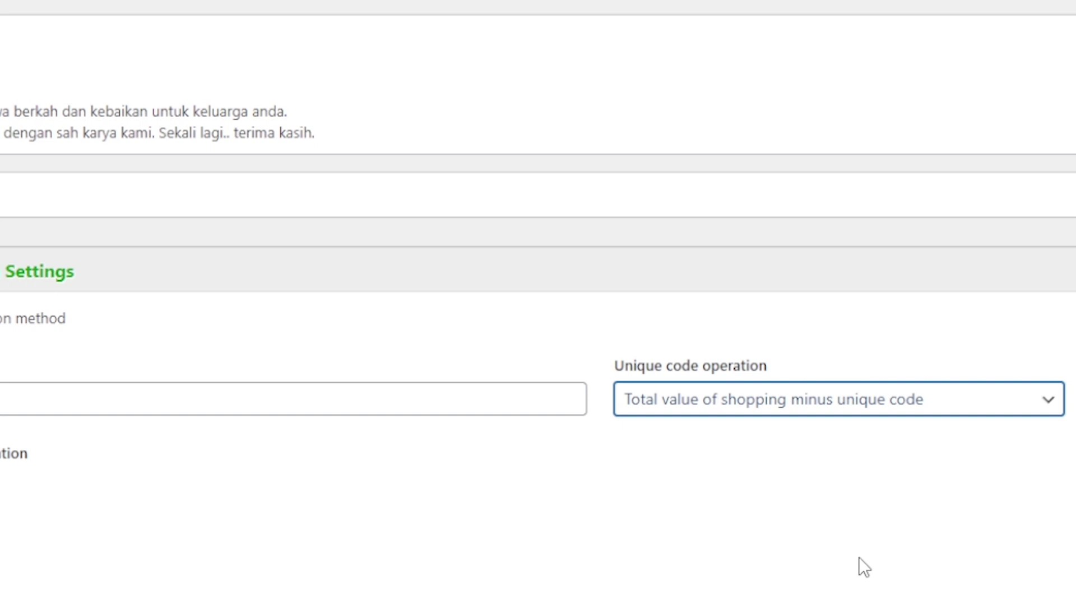
pyautogui.click(738, 418)
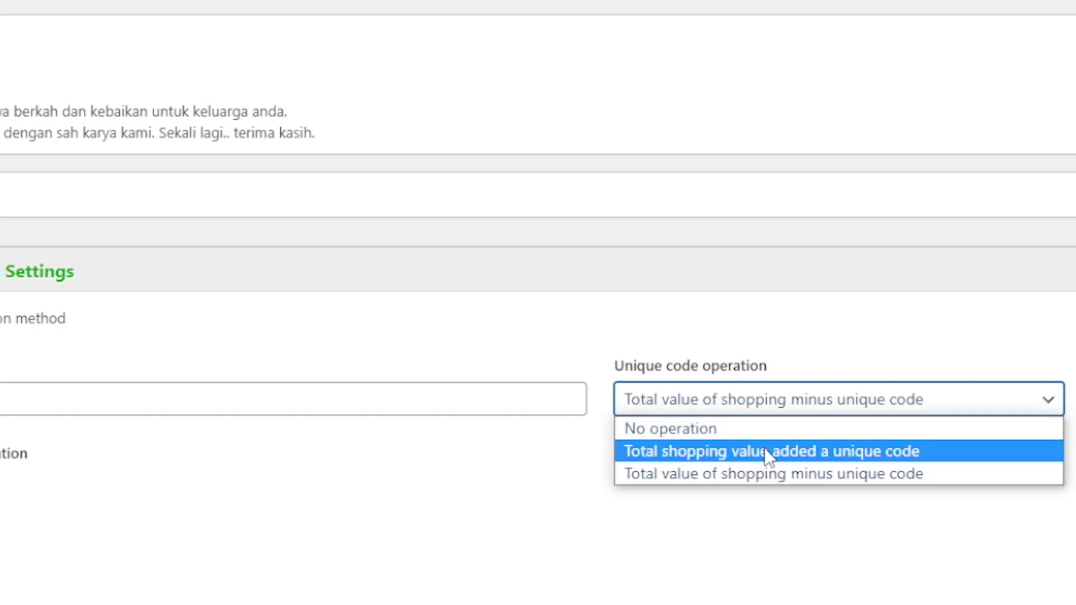
pyautogui.click(783, 474)
pyautogui.click(773, 400)
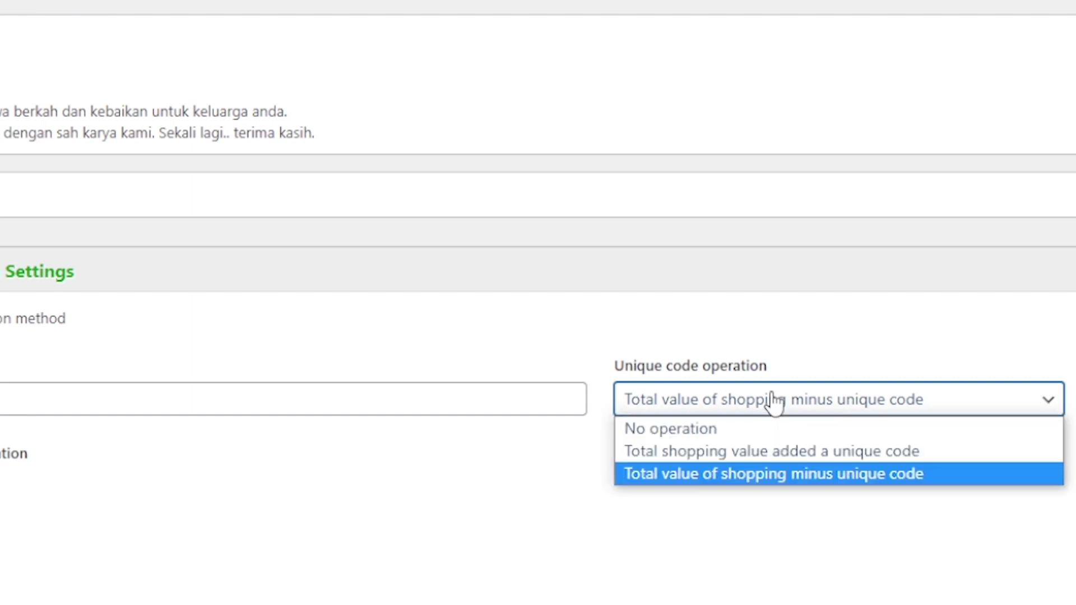
pyautogui.click(773, 474)
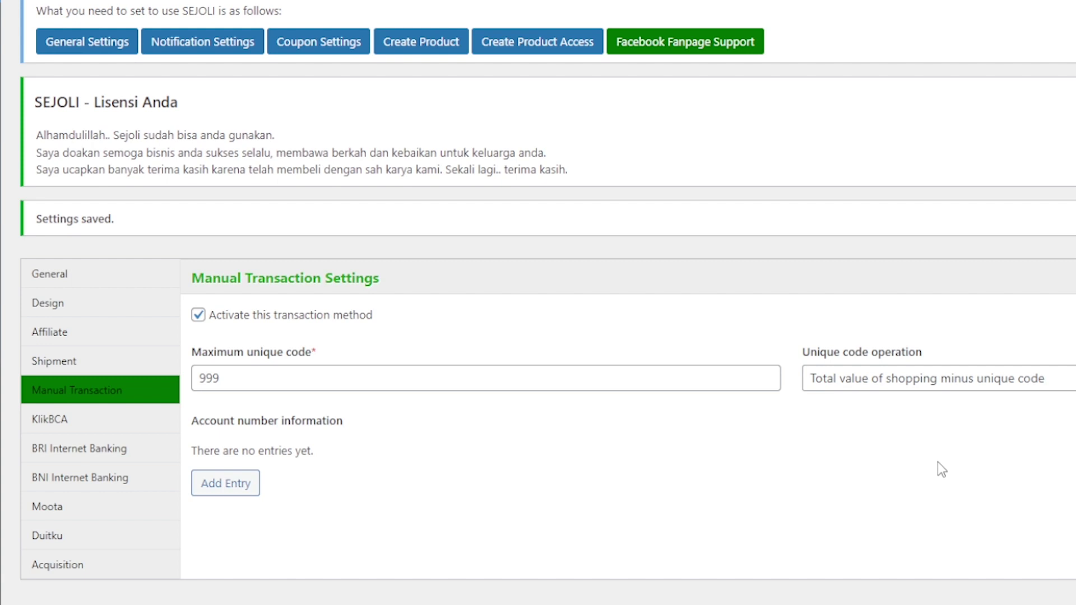
pyautogui.click(907, 379)
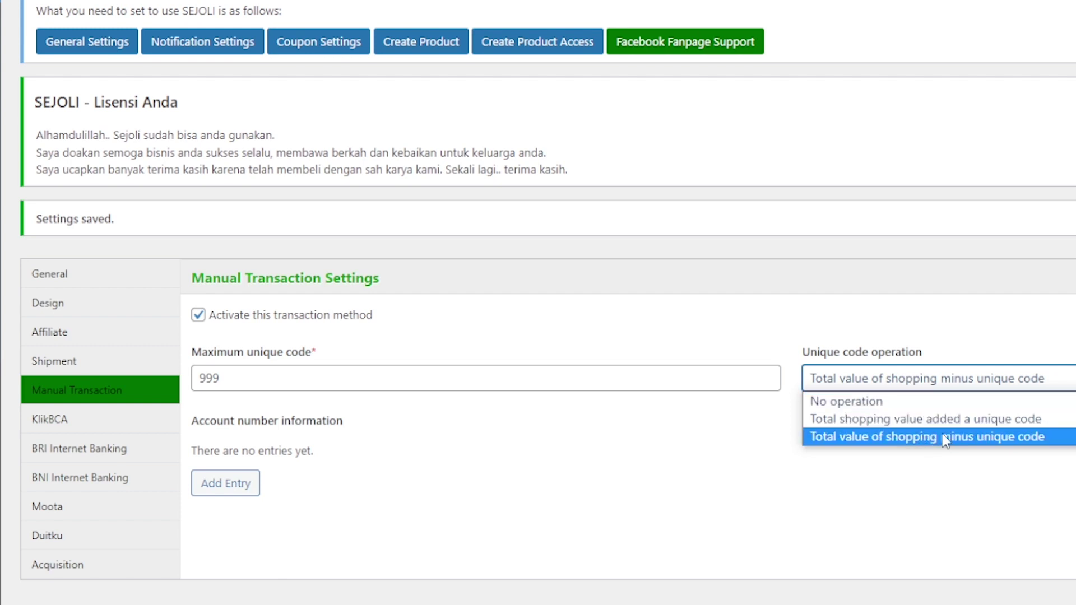
pyautogui.click(978, 500)
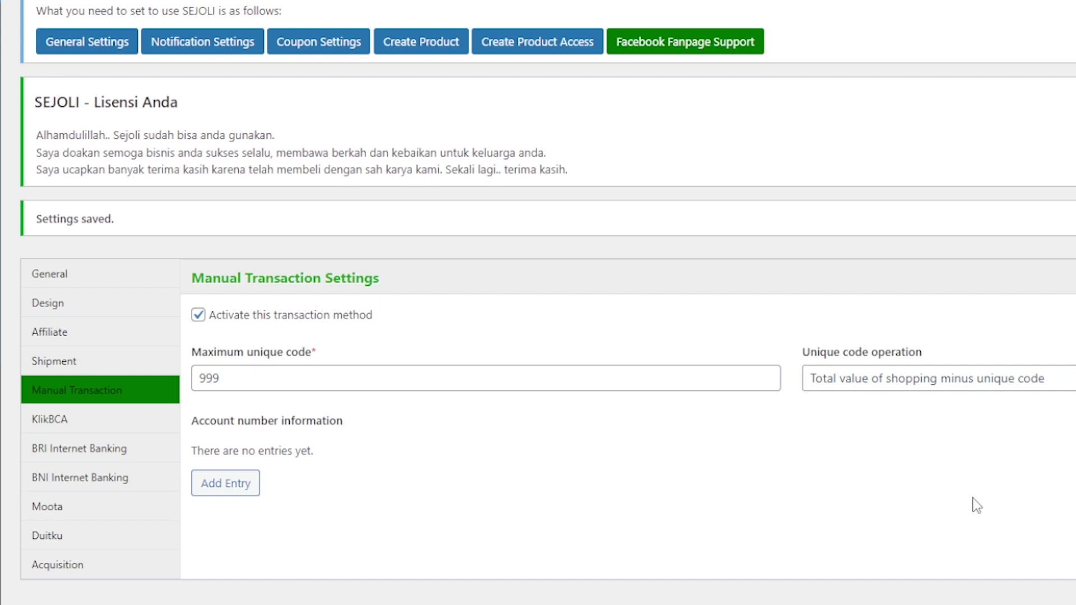
pyautogui.click(937, 381)
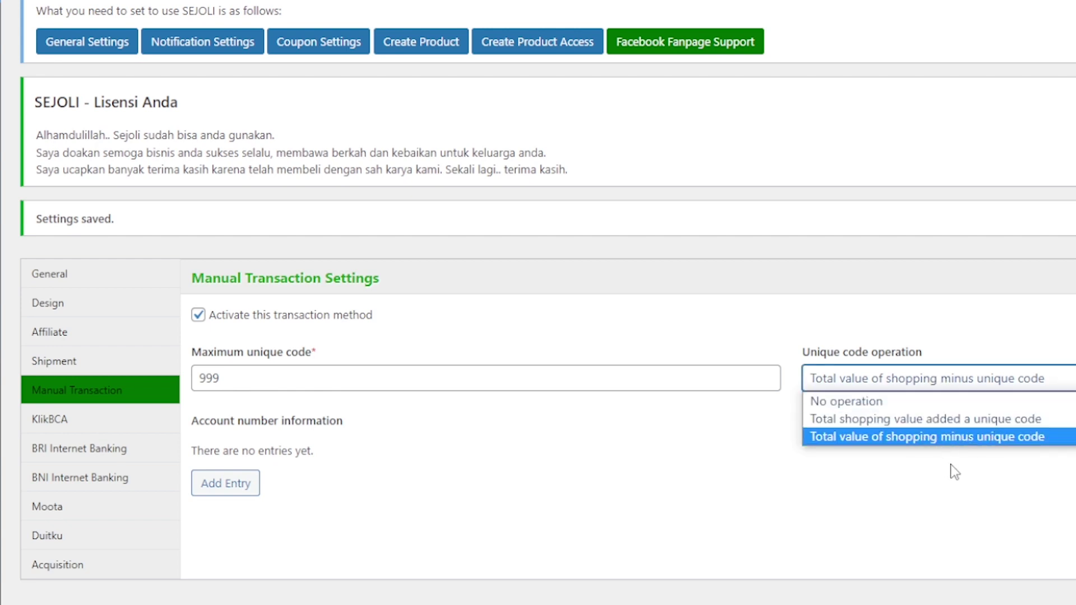
pyautogui.click(962, 485)
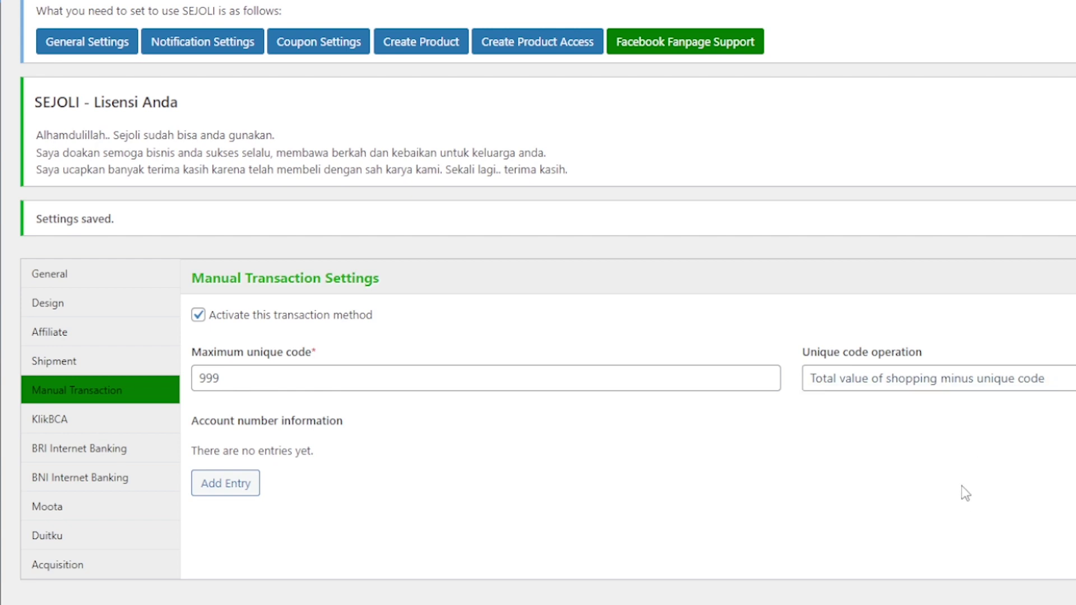
# - Add a bank account entry using Bank Lainnya and name the bank 'Bank Jateng'
pyautogui.click(235, 489)
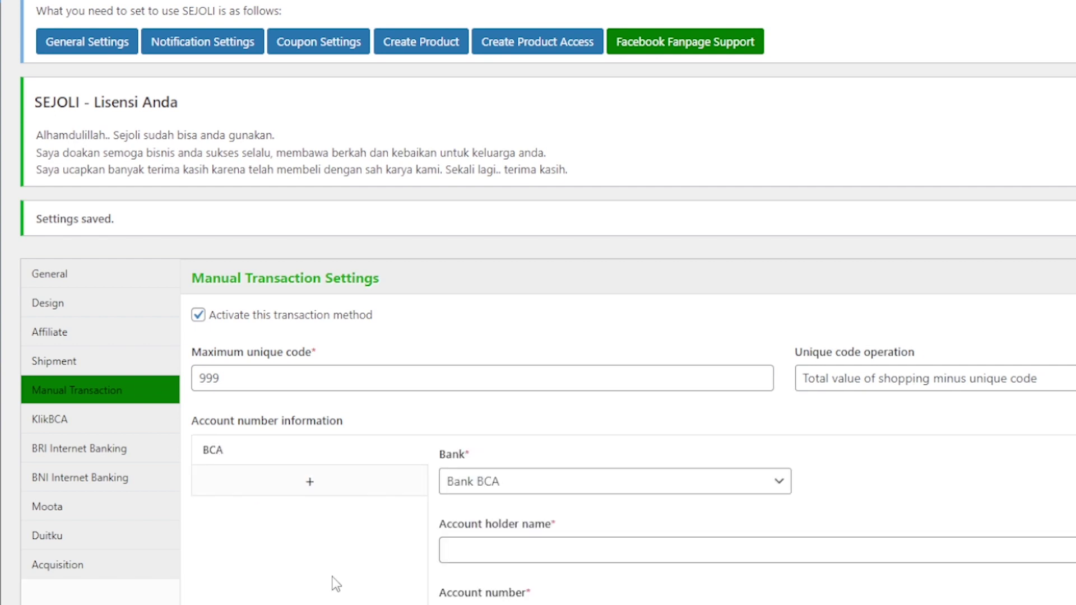
pyautogui.scroll(-3, 333, 580)
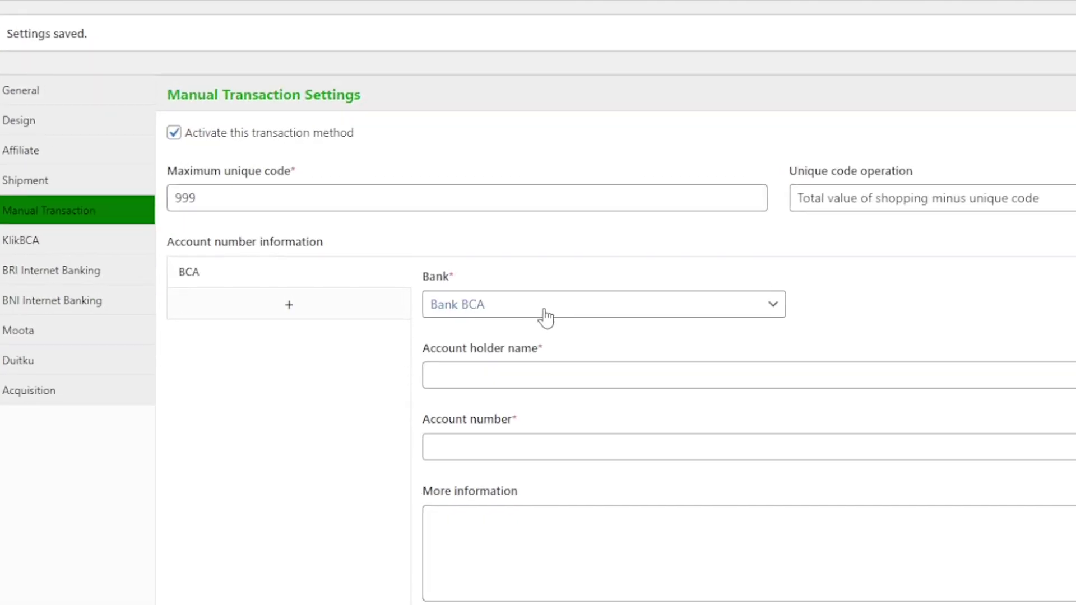
pyautogui.click(557, 330)
pyautogui.click(474, 223)
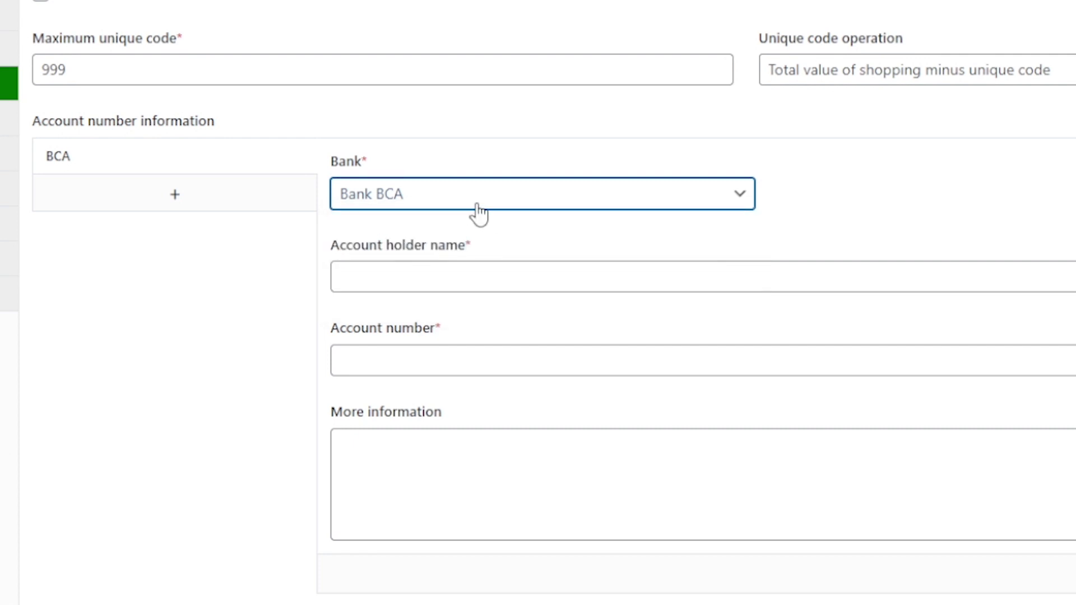
pyautogui.click(435, 200)
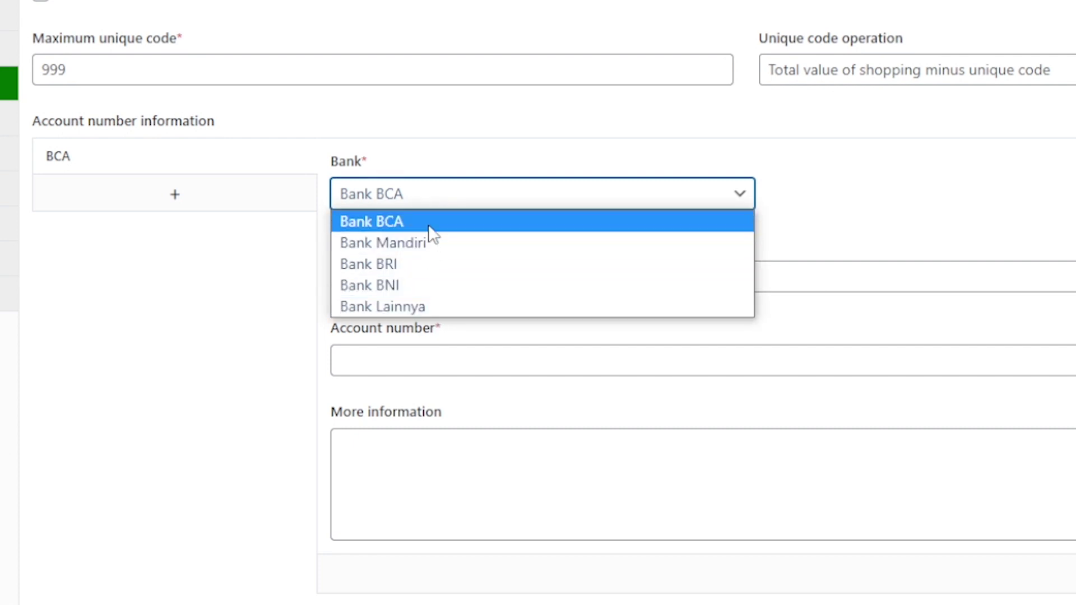
pyautogui.click(382, 308)
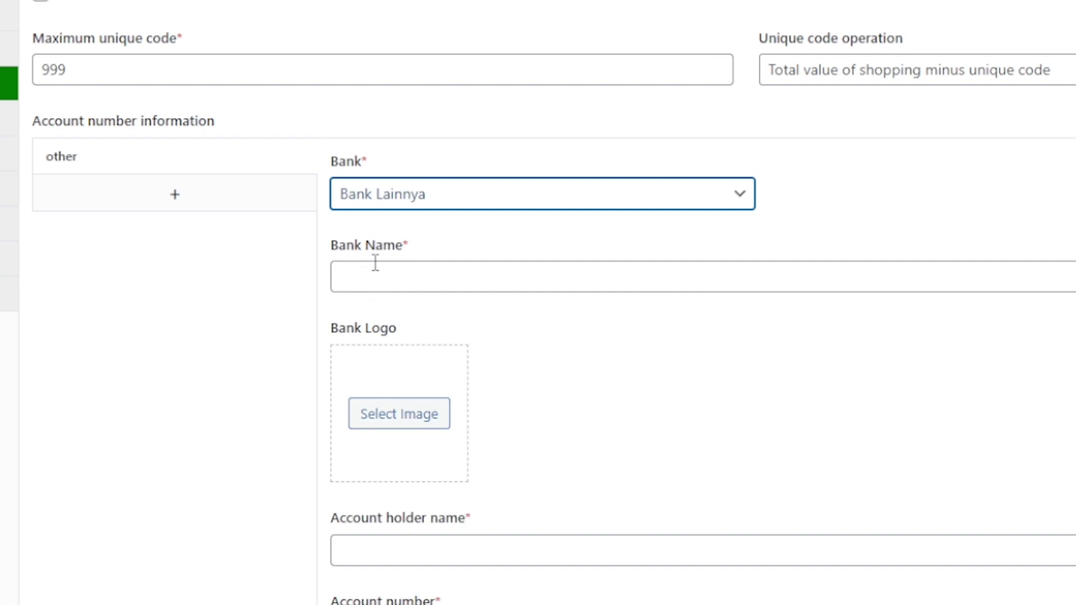
pyautogui.click(351, 283)
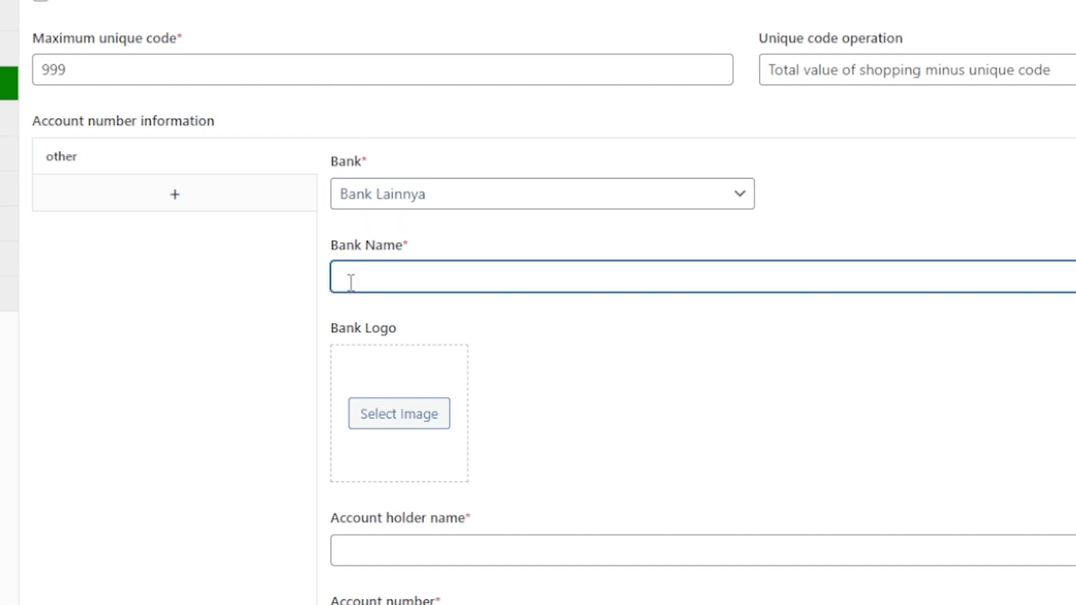
pyautogui.write('Bank J')
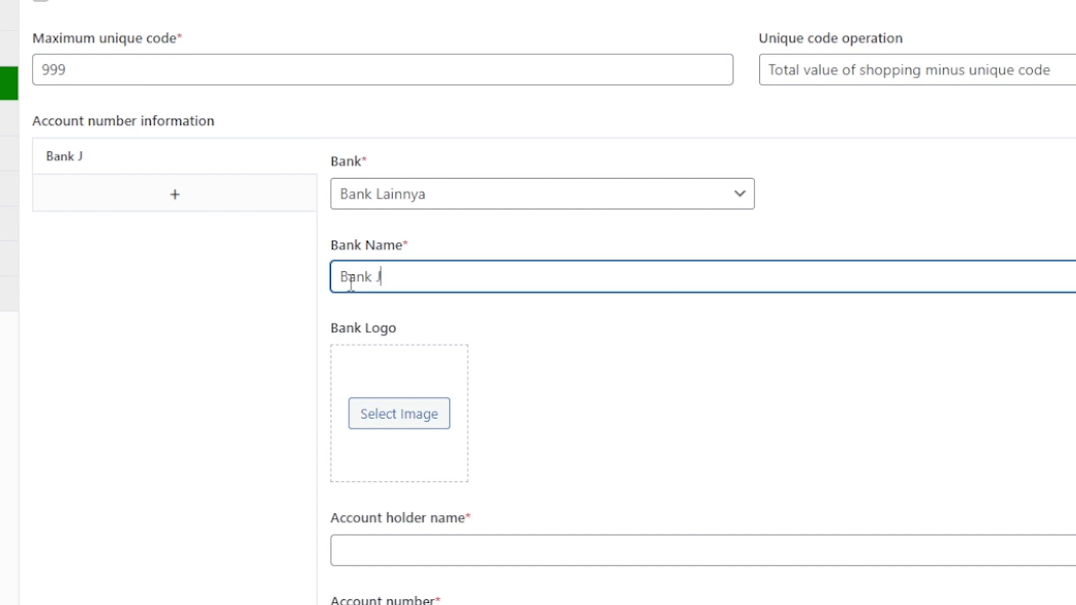
pyautogui.write('ateng')
# - Fill in the account holder's name and account number for the Bank Jateng entry
pyautogui.scroll(-1, 957, 506)
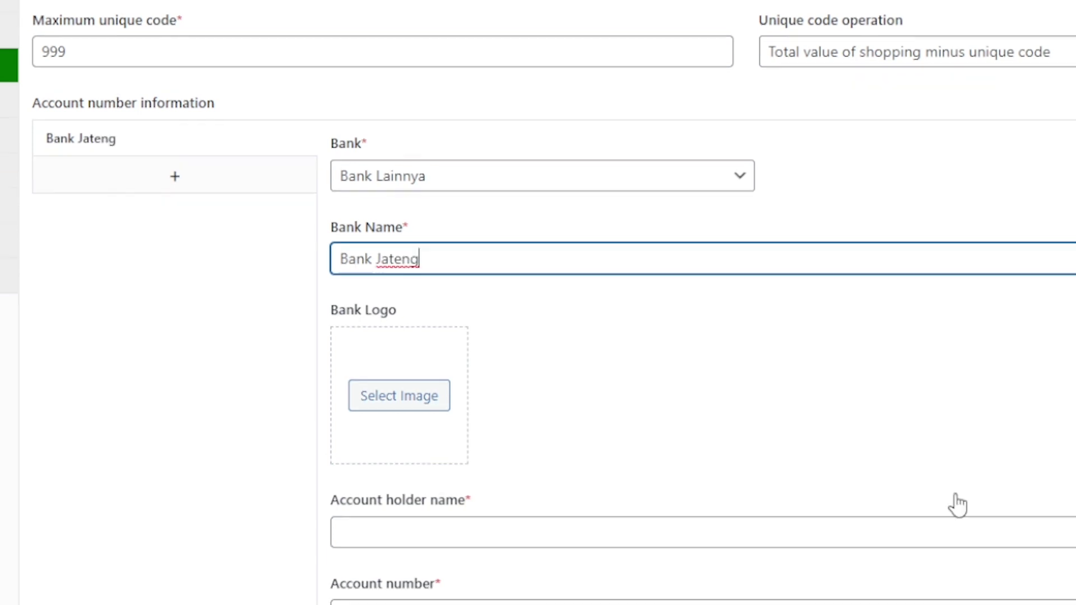
pyautogui.scroll(-3, 957, 506)
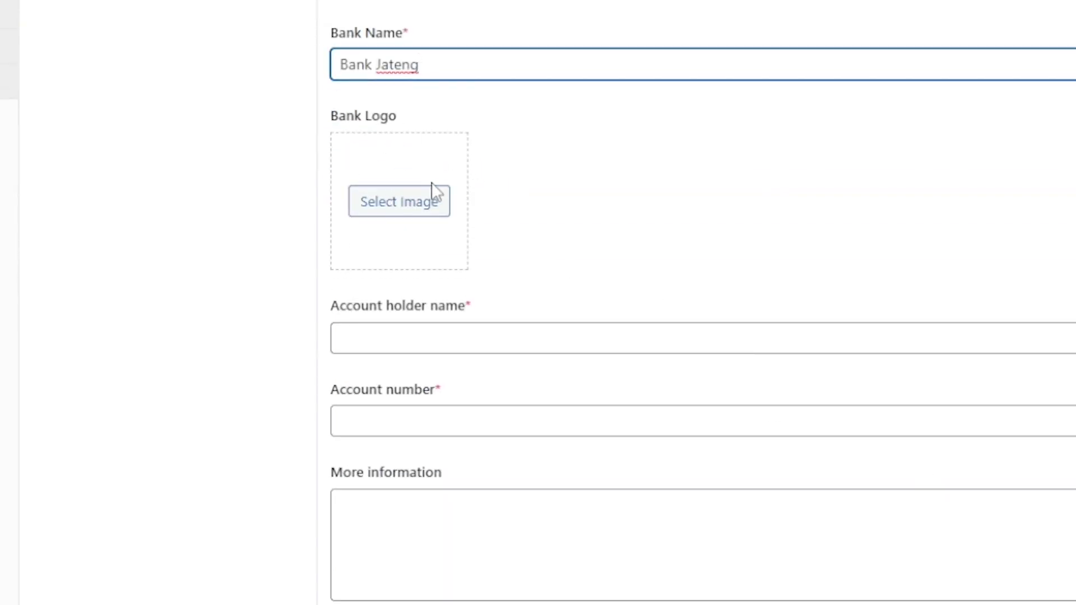
pyautogui.scroll(-1, 656, 189)
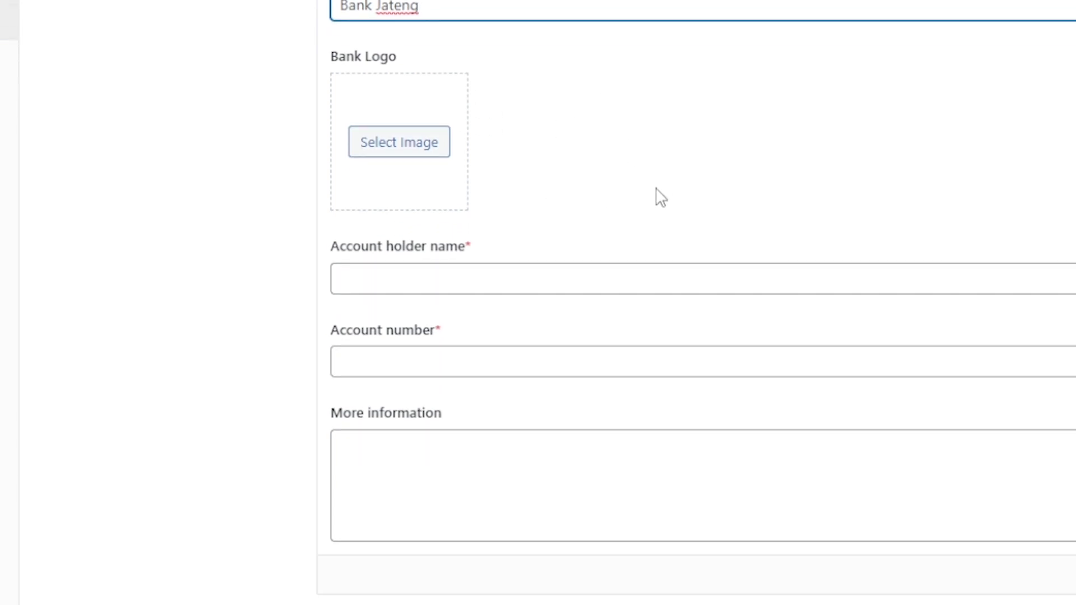
pyautogui.click(363, 278)
pyautogui.write('Y')
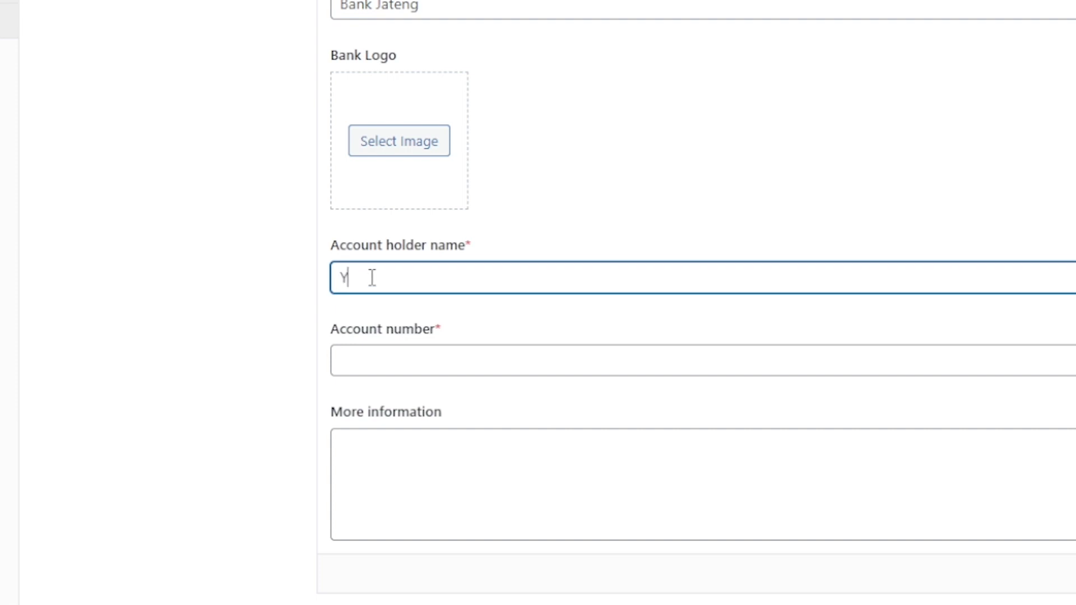
pyautogui.write('oko Bomb')
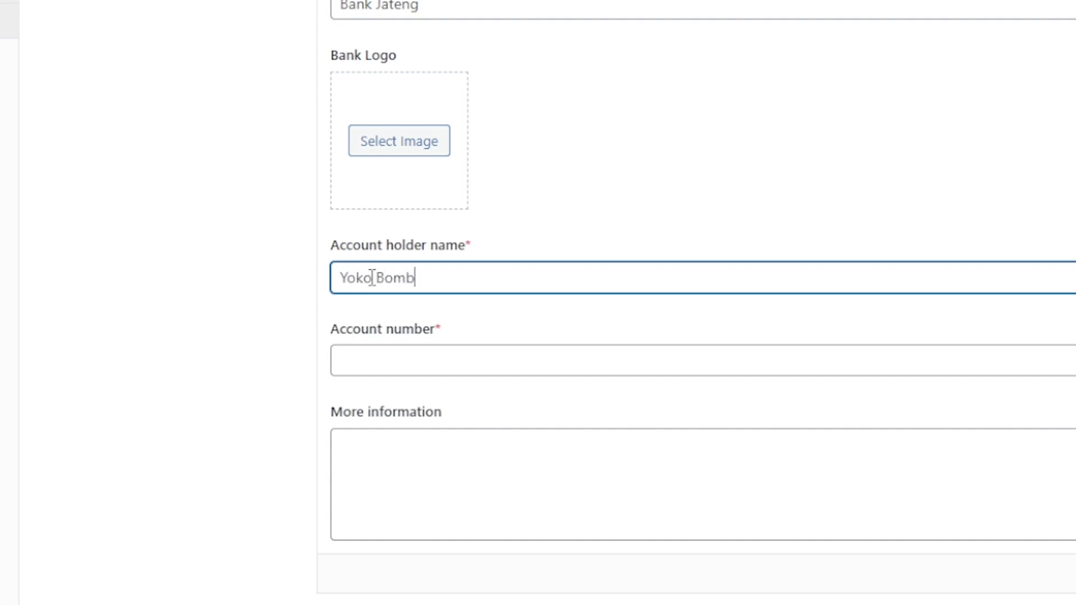
pyautogui.click(367, 366)
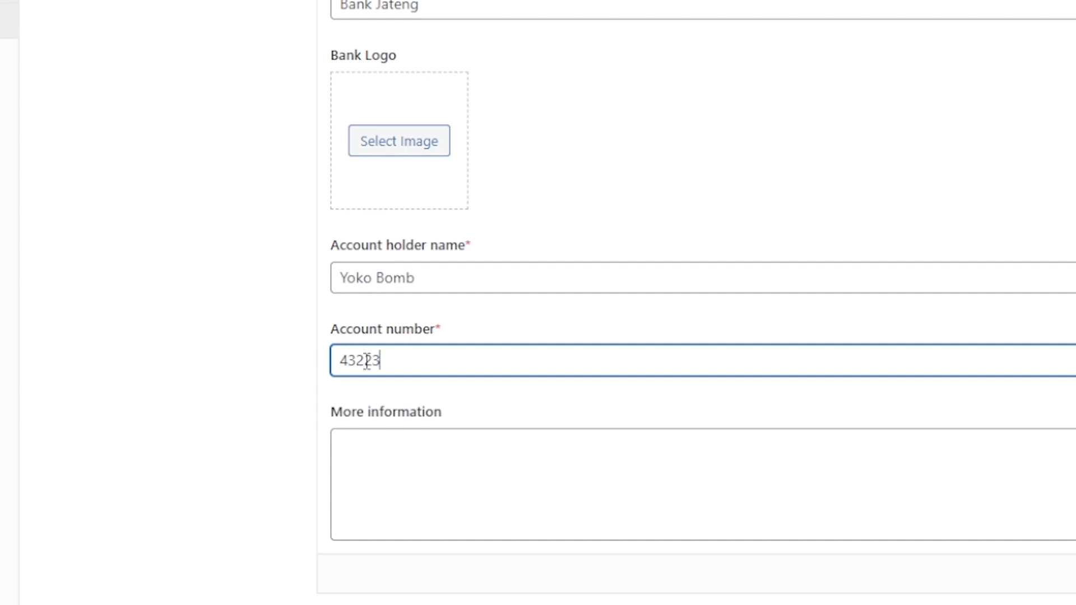
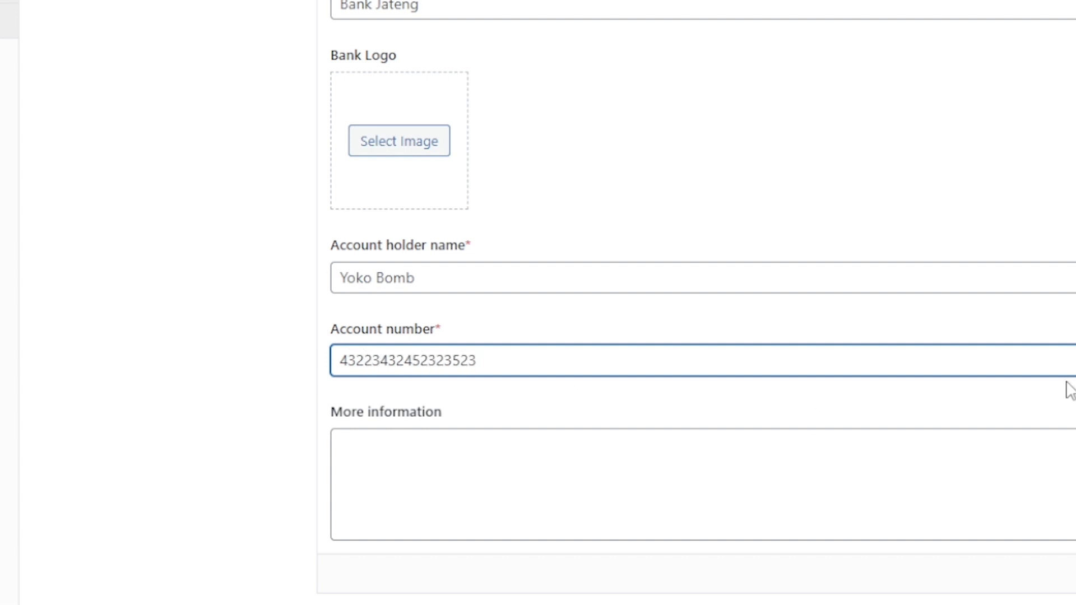
pyautogui.click(372, 461)
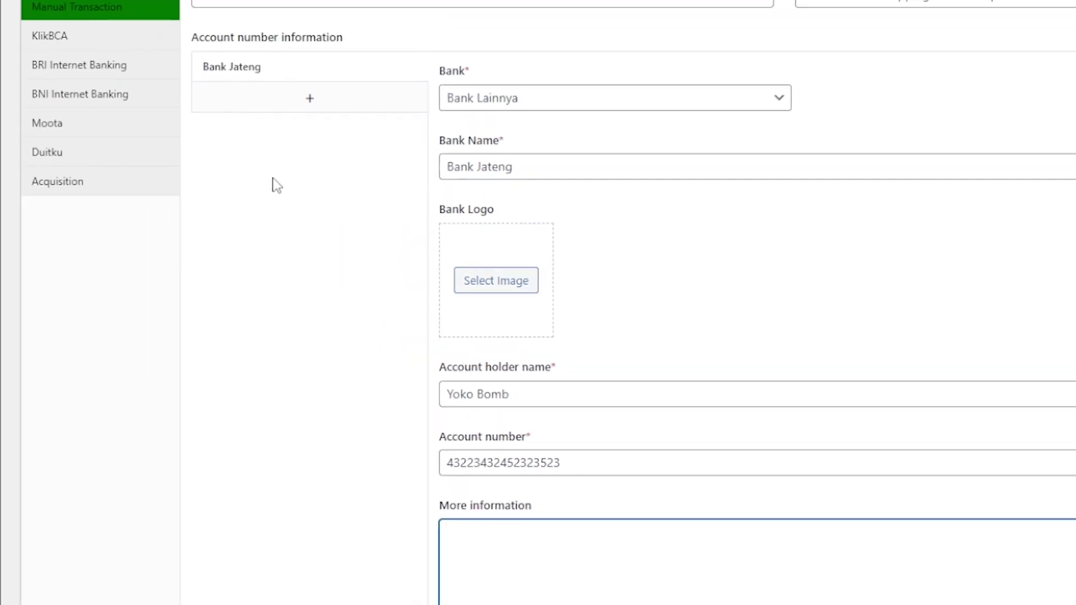
# - Add a second account entry for Bank BCA and enter the account holder's name
pyautogui.click(314, 101)
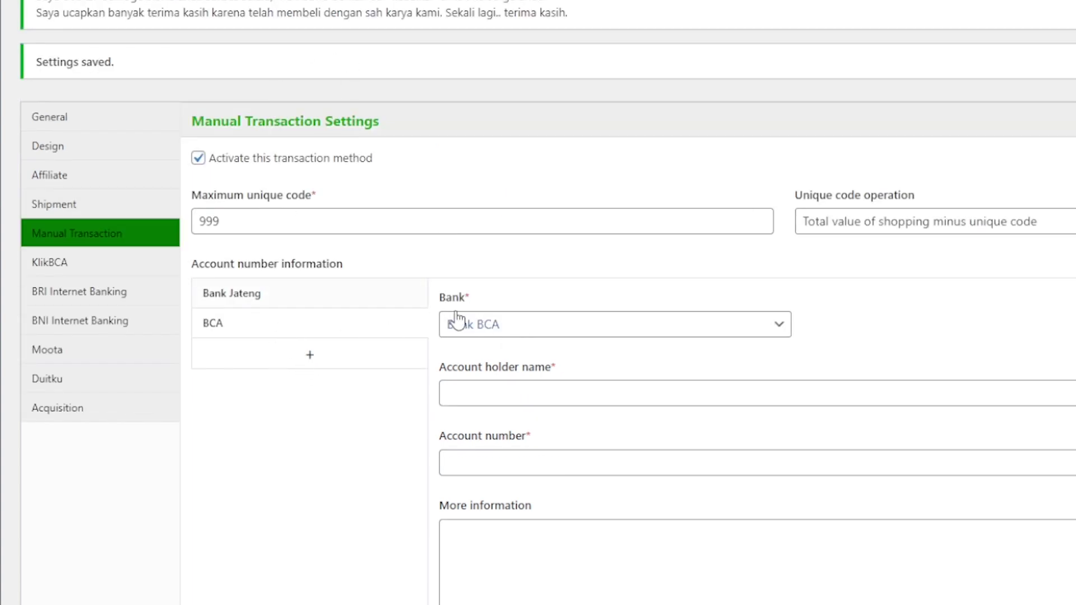
pyautogui.click(487, 330)
pyautogui.click(526, 349)
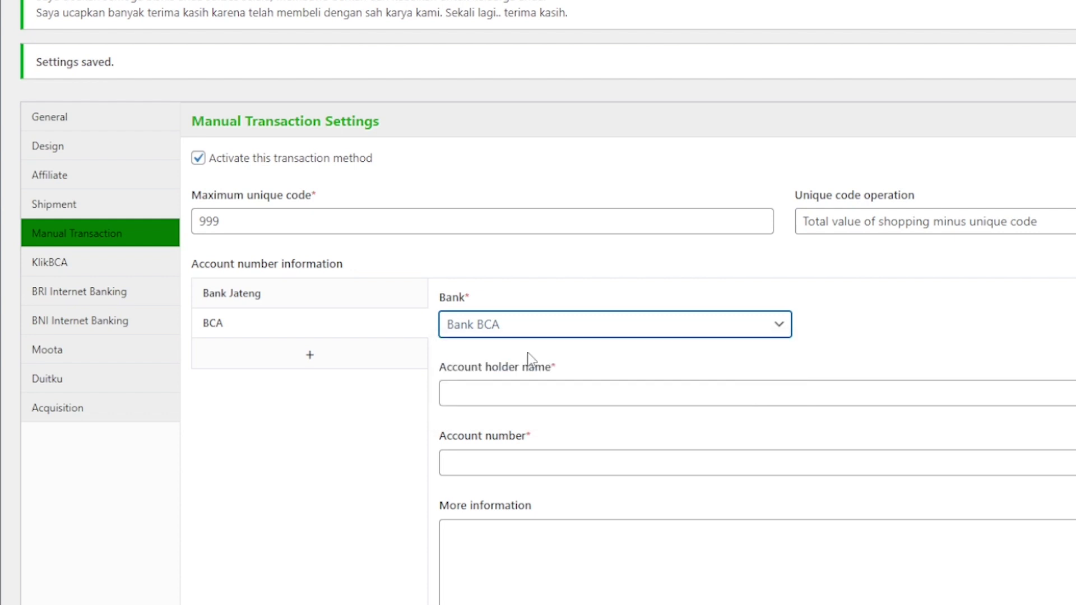
pyautogui.click(485, 387)
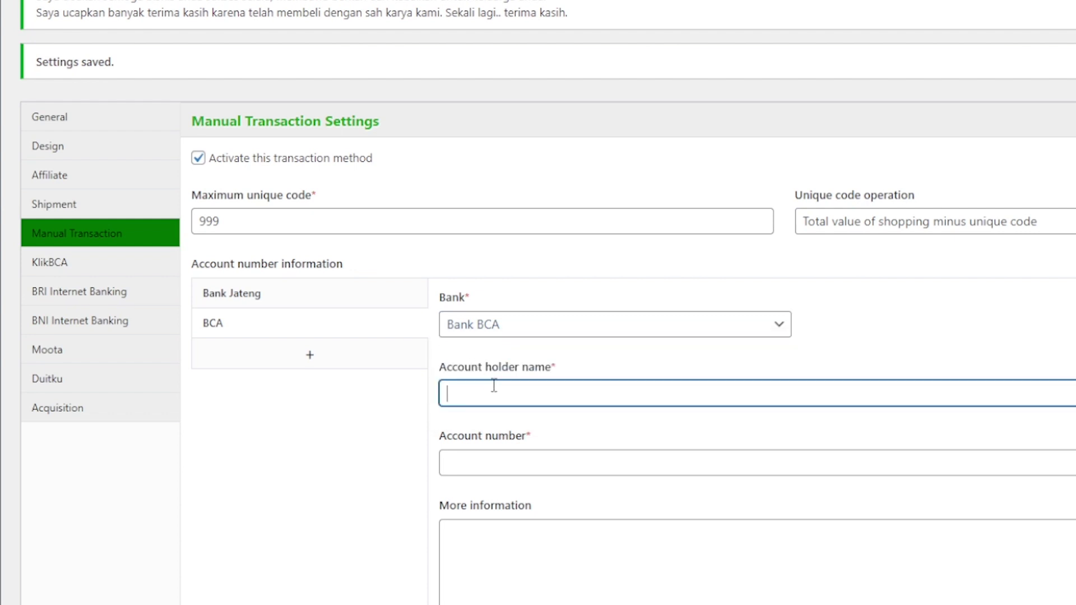
pyautogui.write('yoko bomb')
pyautogui.press('Tab')
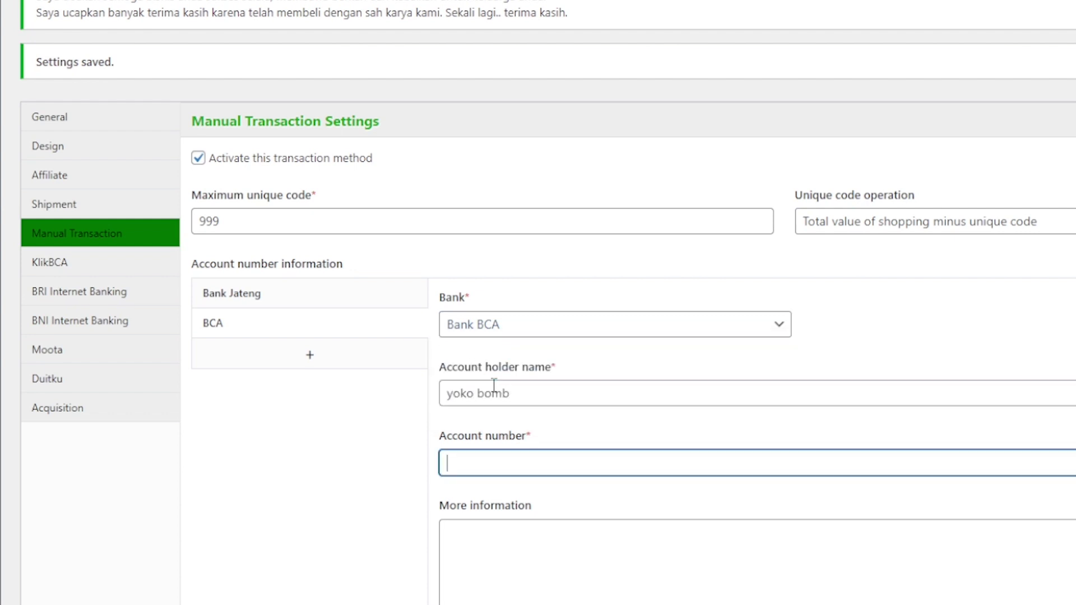
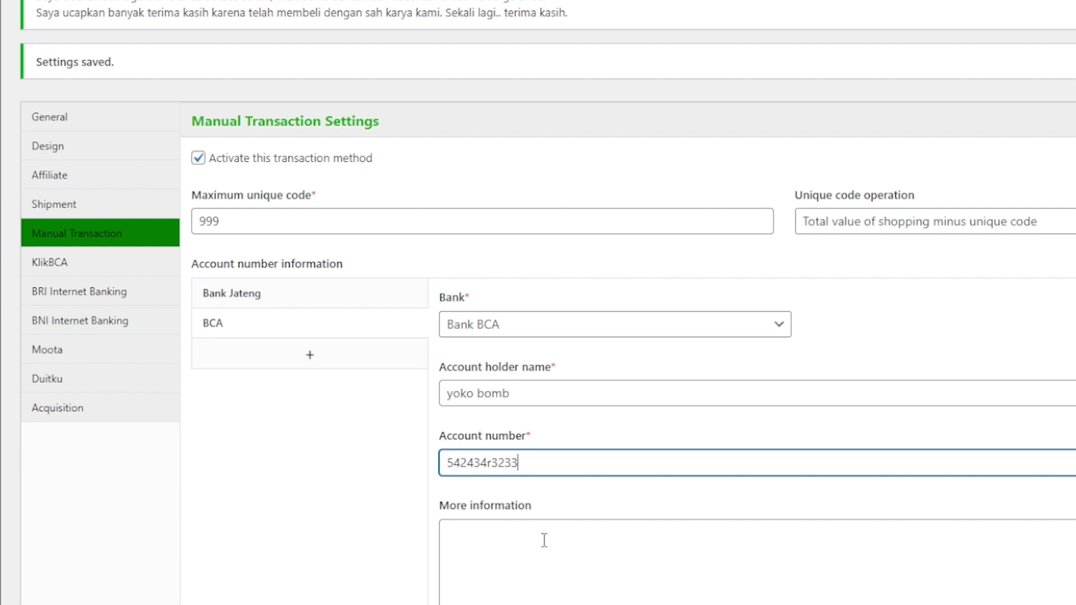
# - Enter the BCA account number, correct its mistyped ending, and save the changes
pyautogui.moveTo(486, 463); pyautogui.dragTo(598, 466)
pyautogui.press('BackSpace')
pyautogui.write('33')
pyautogui.click(478, 523)
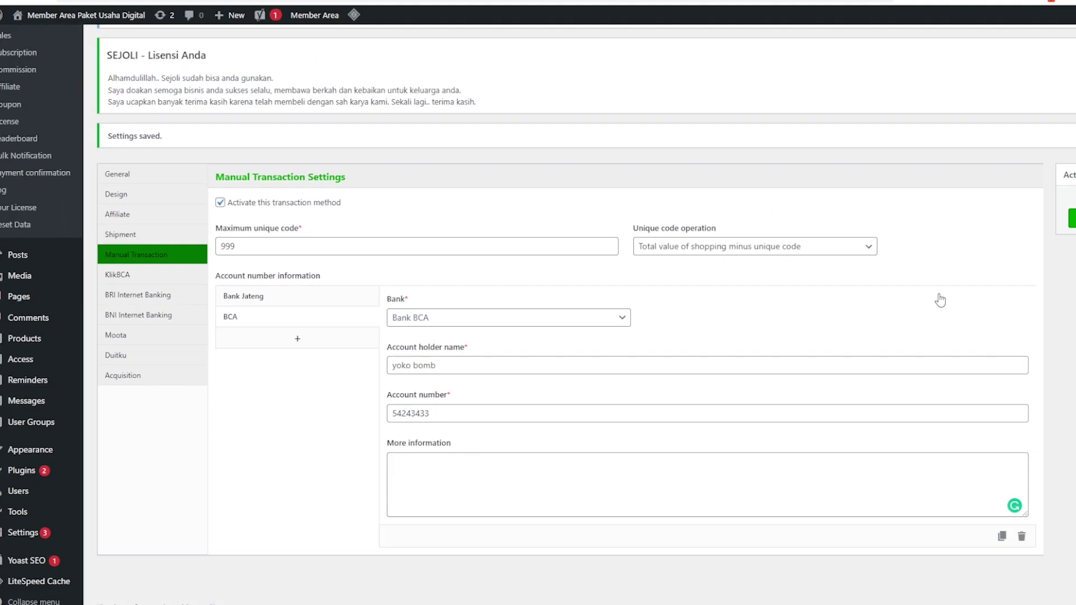
pyautogui.click(1048, 224)
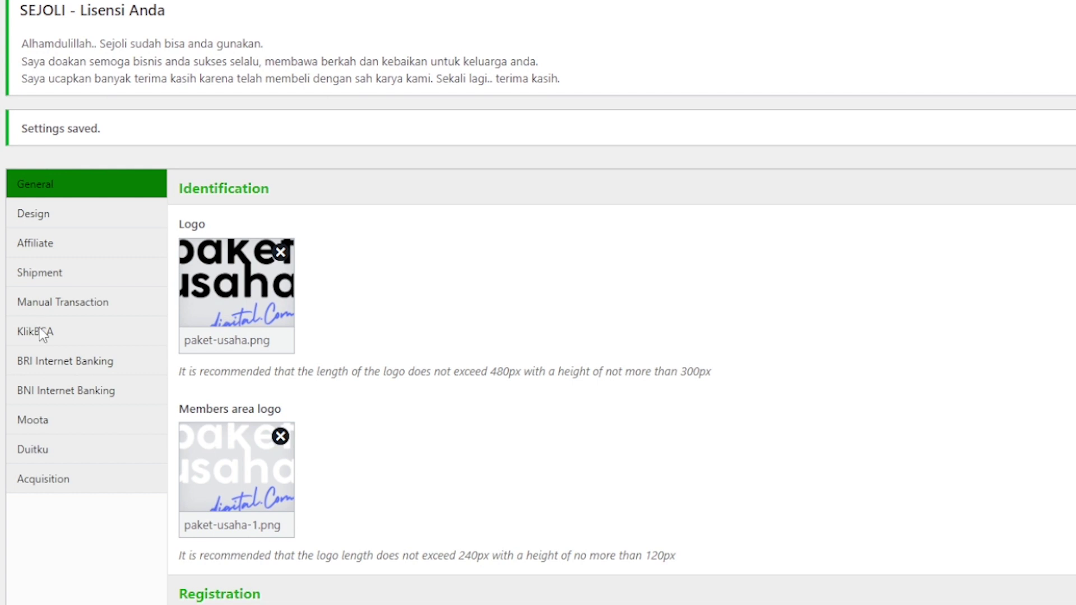
# - Review the KlikBCA, BRI and BNI Internet Banking mutation check settings and the no-guarantee notice
pyautogui.click(129, 319)
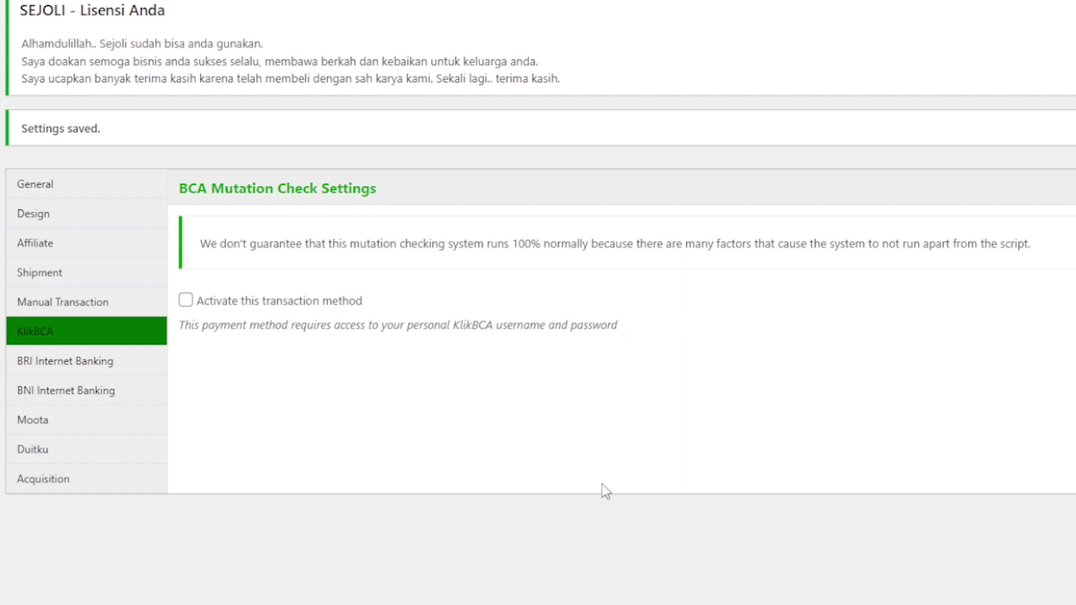
pyautogui.click(63, 366)
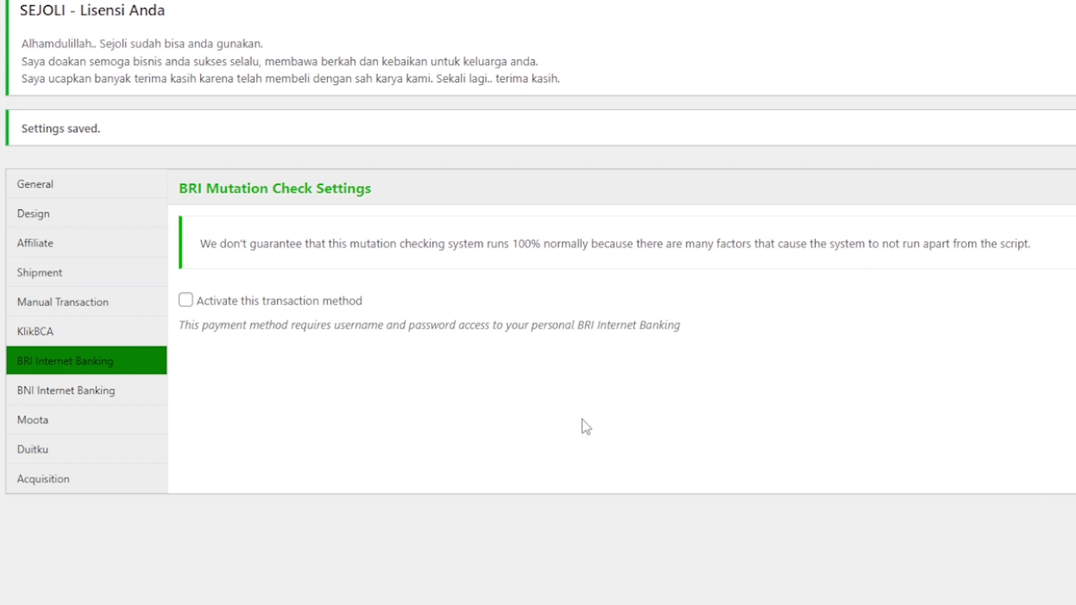
pyautogui.click(101, 404)
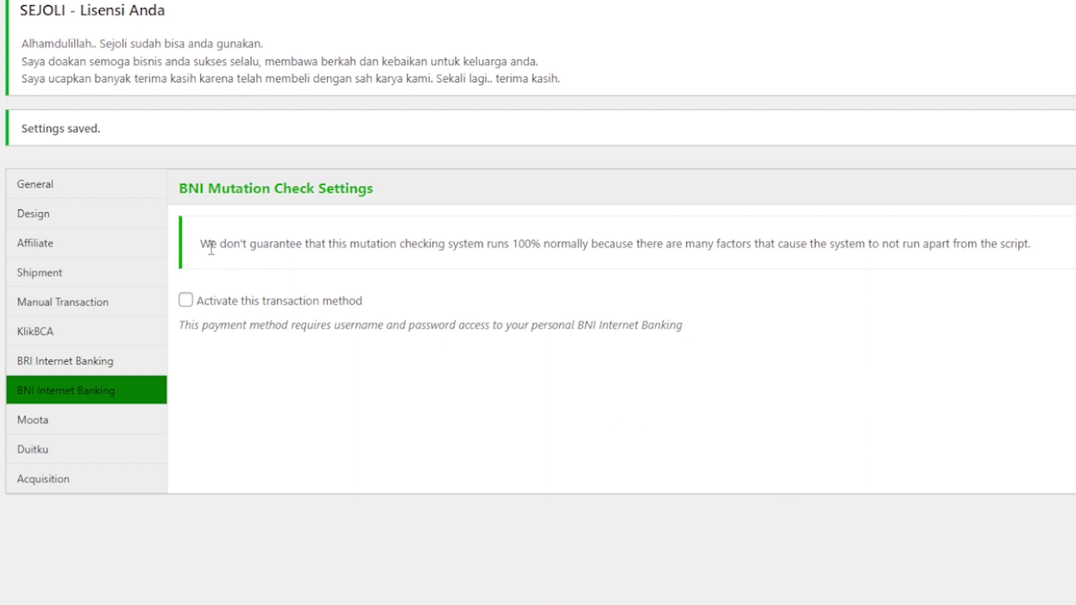
pyautogui.moveTo(263, 246); pyautogui.dragTo(458, 250)
pyautogui.click(606, 248)
pyautogui.moveTo(509, 244); pyautogui.dragTo(614, 258)
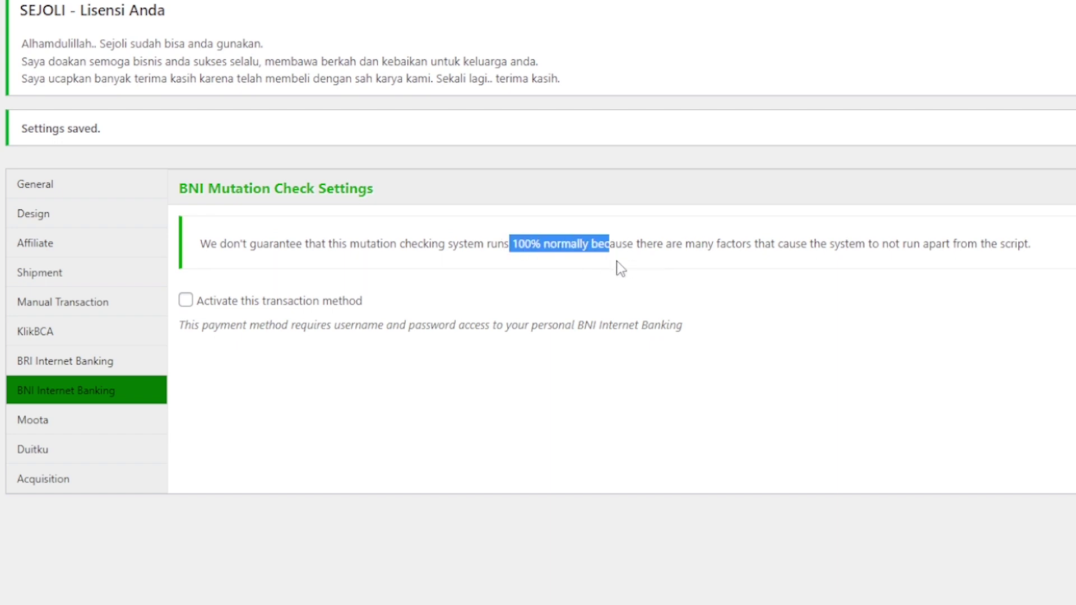
pyautogui.click(539, 414)
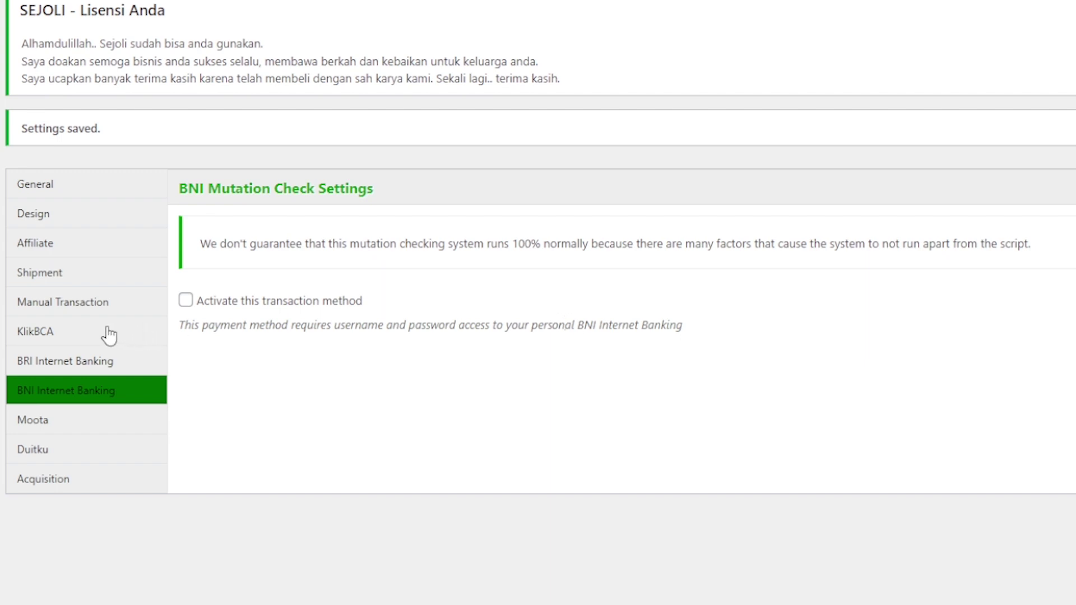
# - Revisit the KlikBCA, BRI and BNI tabs, leave them inactive, and save the Sejoli settings
pyautogui.click(55, 328)
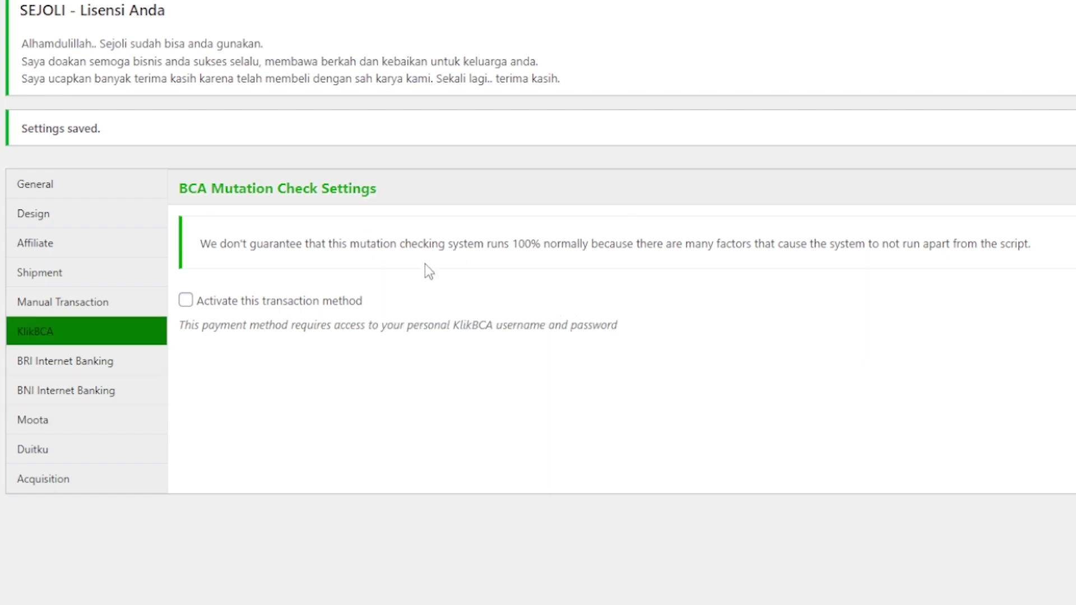
pyautogui.click(69, 364)
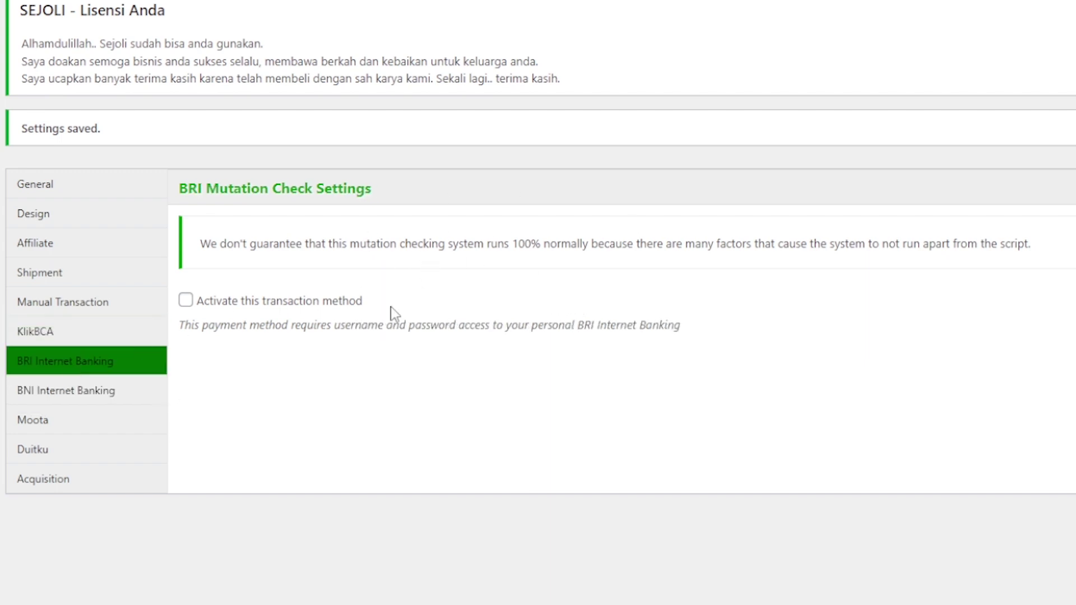
pyautogui.click(92, 392)
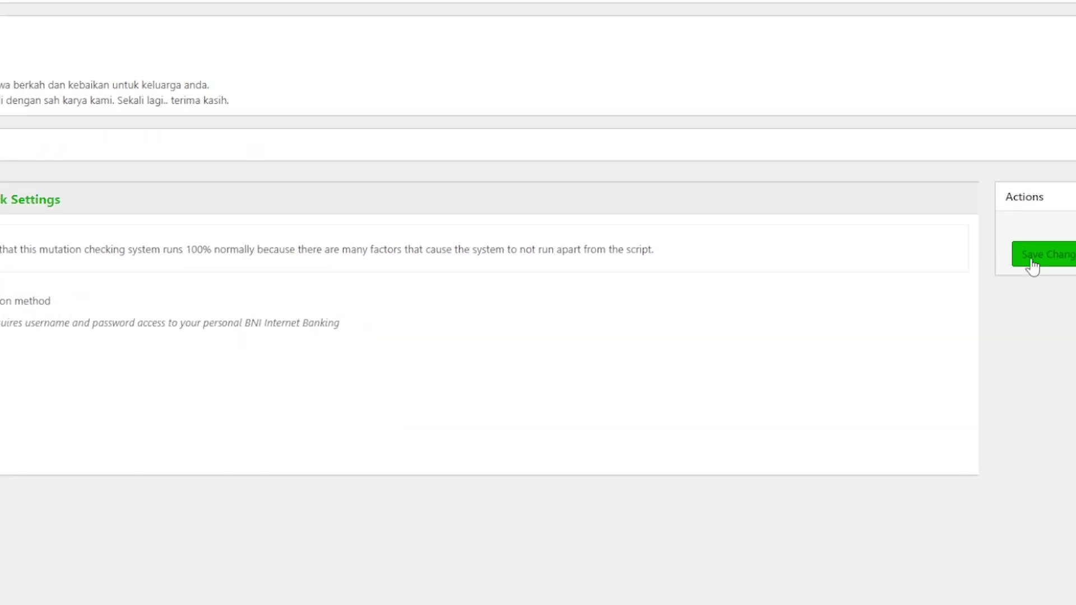
pyautogui.click(1050, 267)
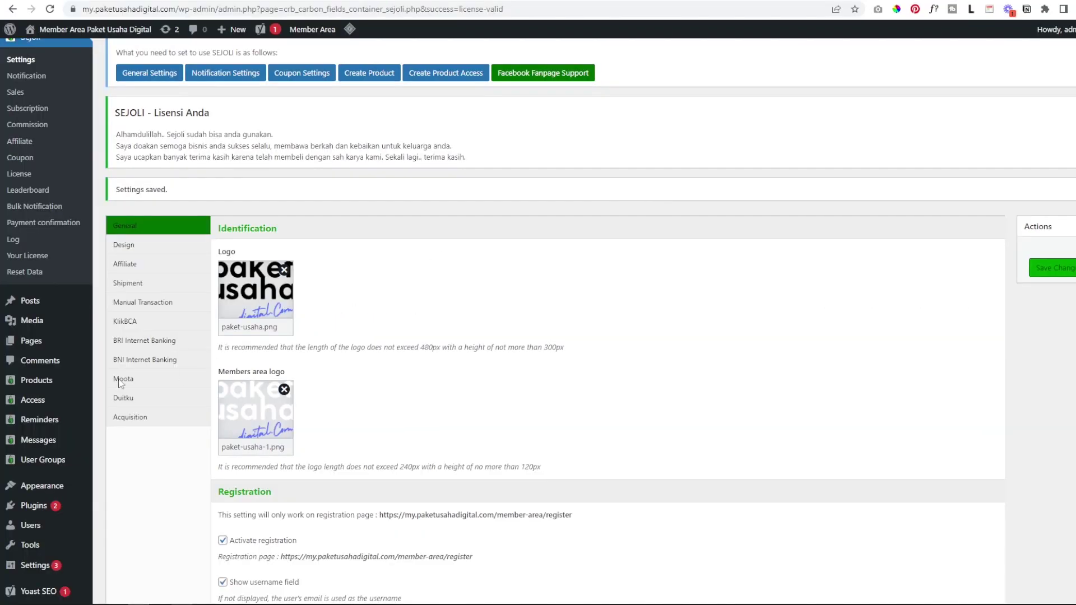
# - Show Sejoli's Moota mutation check settings
pyautogui.click(121, 384)
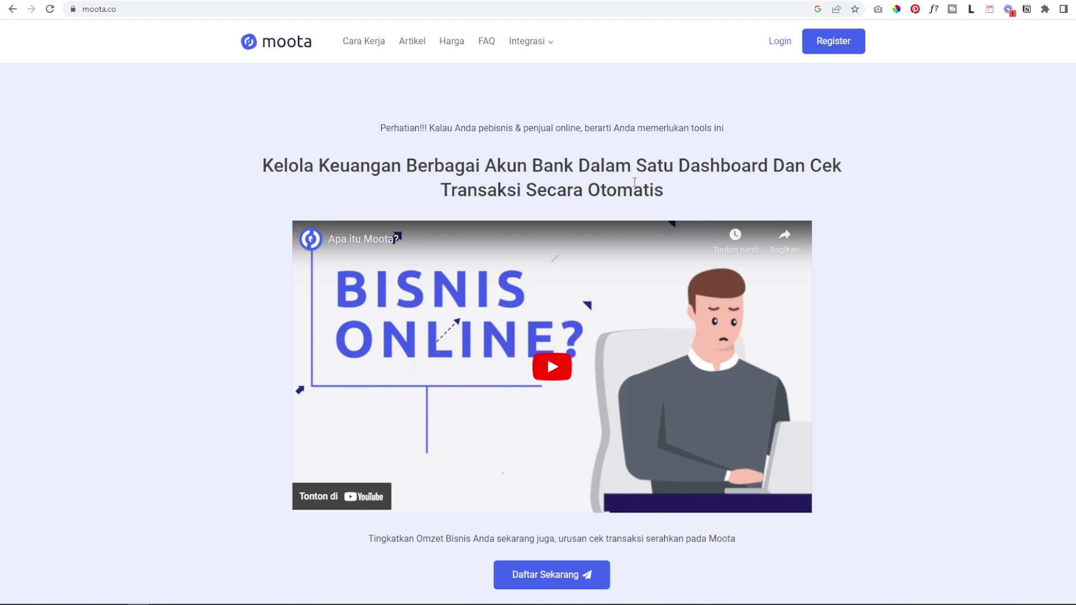
# - Browse moota.co and its Harga pricing page, highlighting the Rp 1.500 daily price per bank account
pyautogui.scroll(-5, 908, 334)
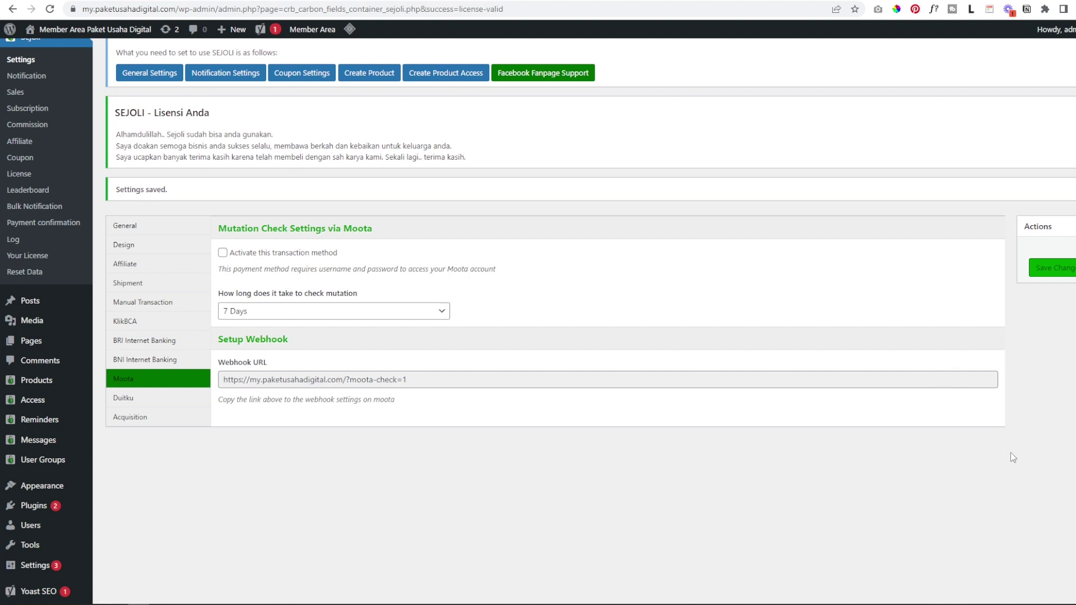
pyautogui.scroll(2, 627, 485)
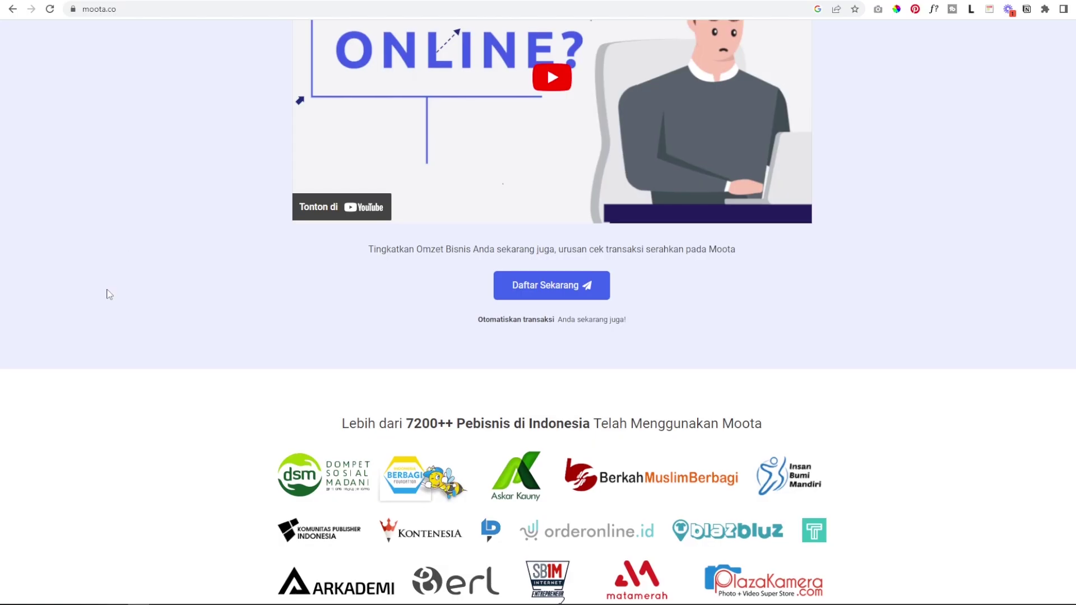
pyautogui.scroll(5, 109, 295)
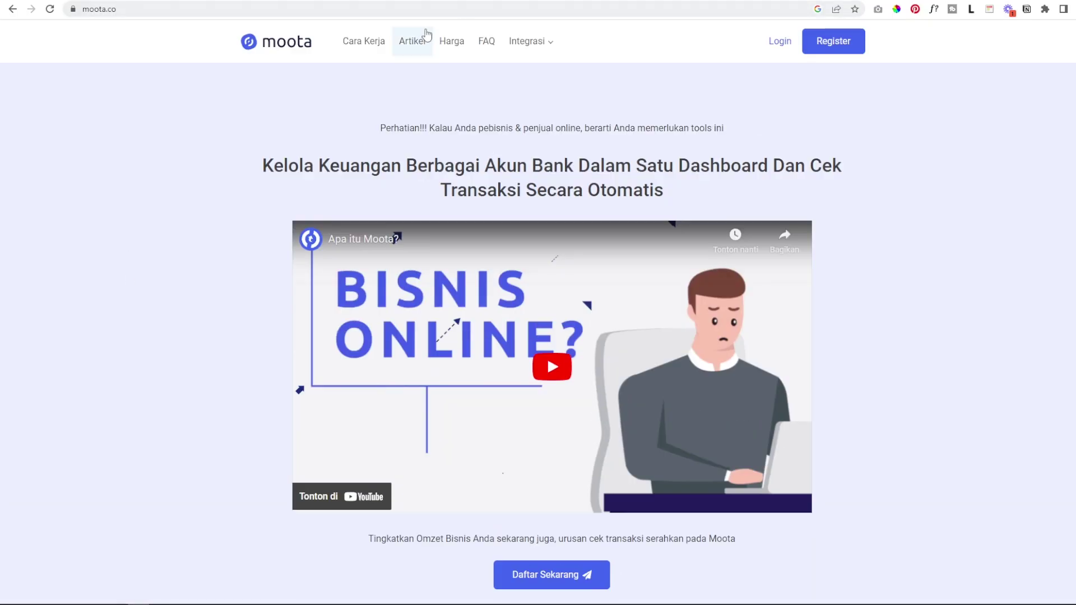
pyautogui.click(452, 42)
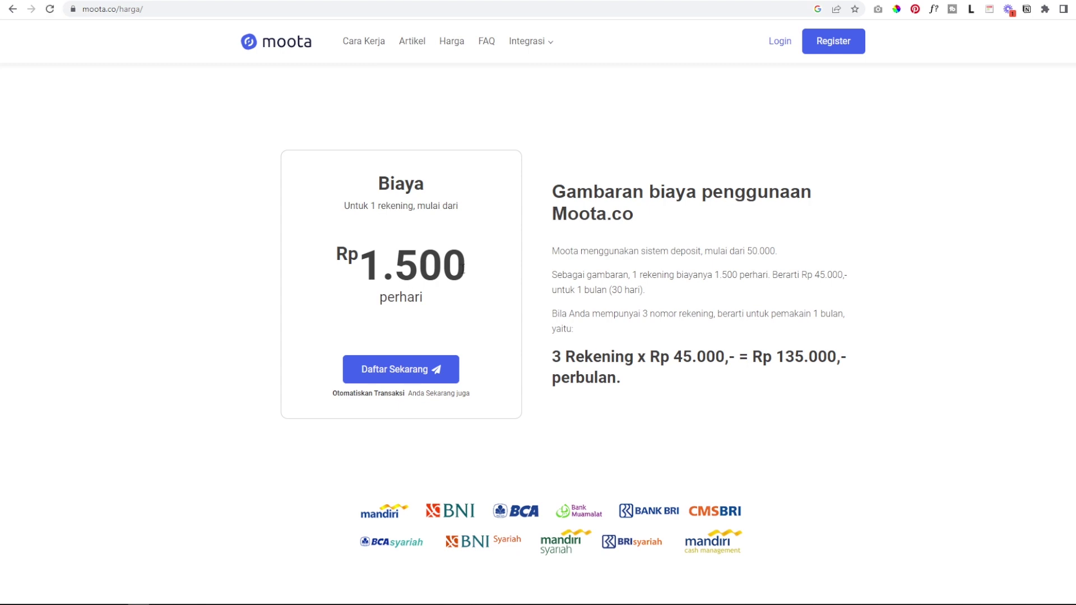
pyautogui.moveTo(464, 269); pyautogui.dragTo(369, 250)
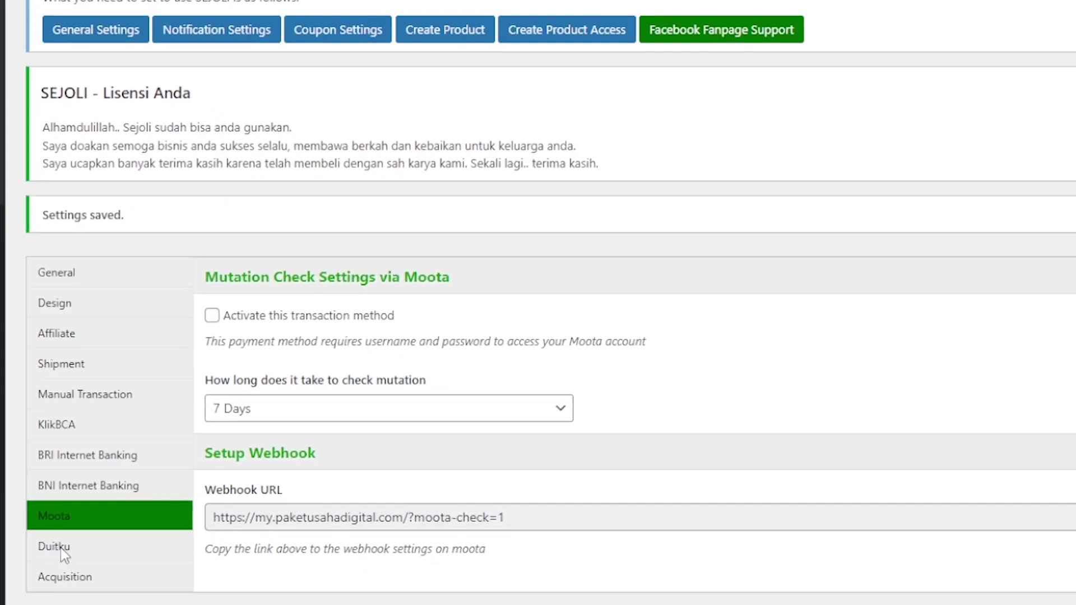
# - Show Sejoli's Duitku payment settings, then view the Duitku homepage in the browser
pyautogui.click(103, 483)
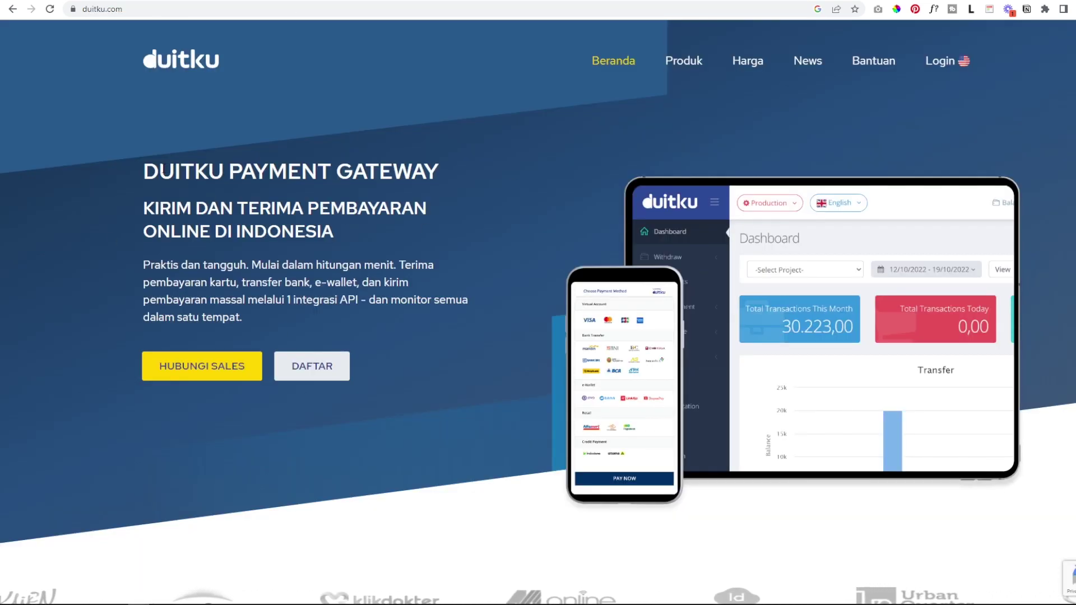
# - Look over the headline on the Duitku homepage
pyautogui.moveTo(159, 171); pyautogui.dragTo(302, 171)
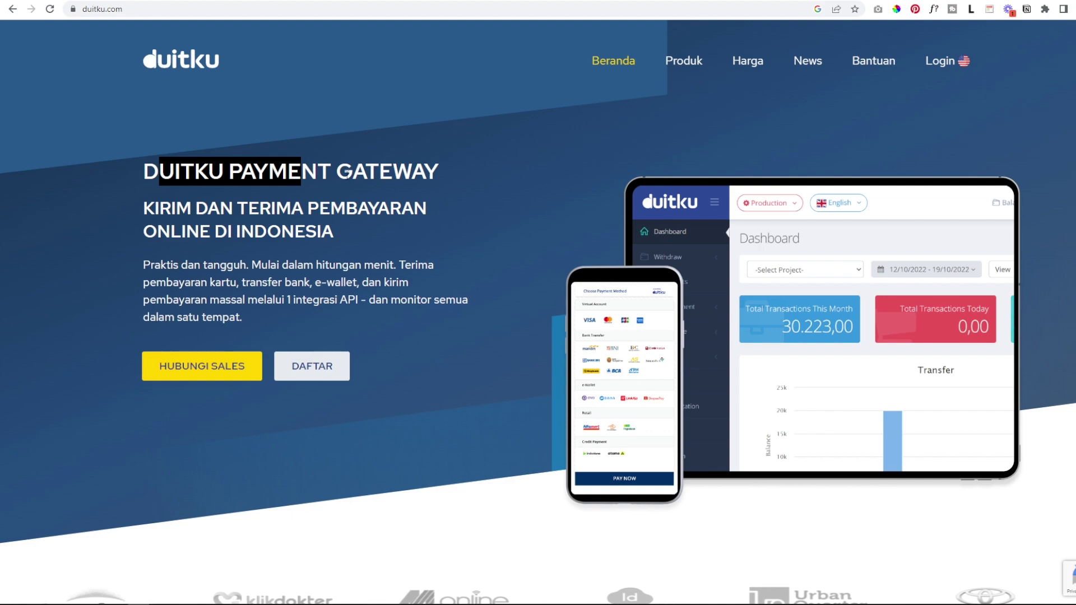
pyautogui.scroll(-3, 371, 258)
pyautogui.scroll(3, 371, 258)
pyautogui.scroll(-5, 365, 267)
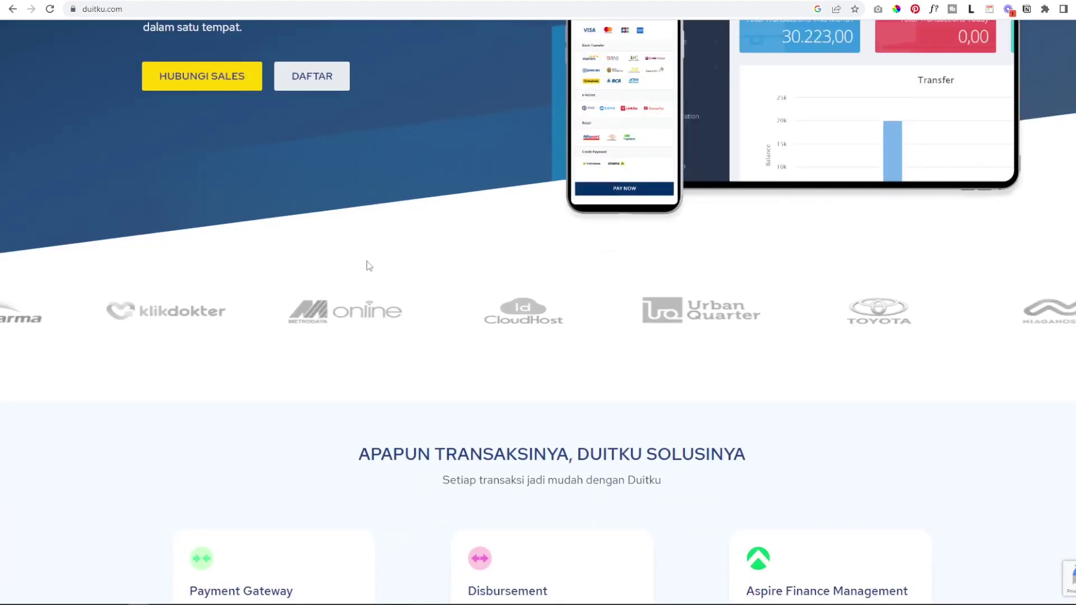
pyautogui.scroll(5, 425, 201)
pyautogui.click(445, 257)
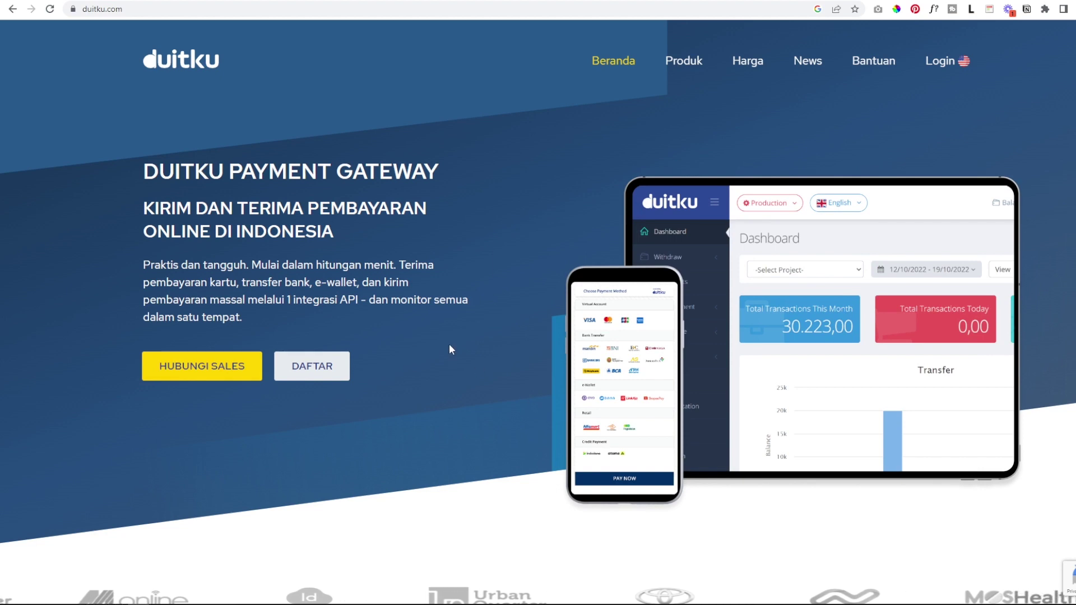
pyautogui.scroll(-4, 476, 365)
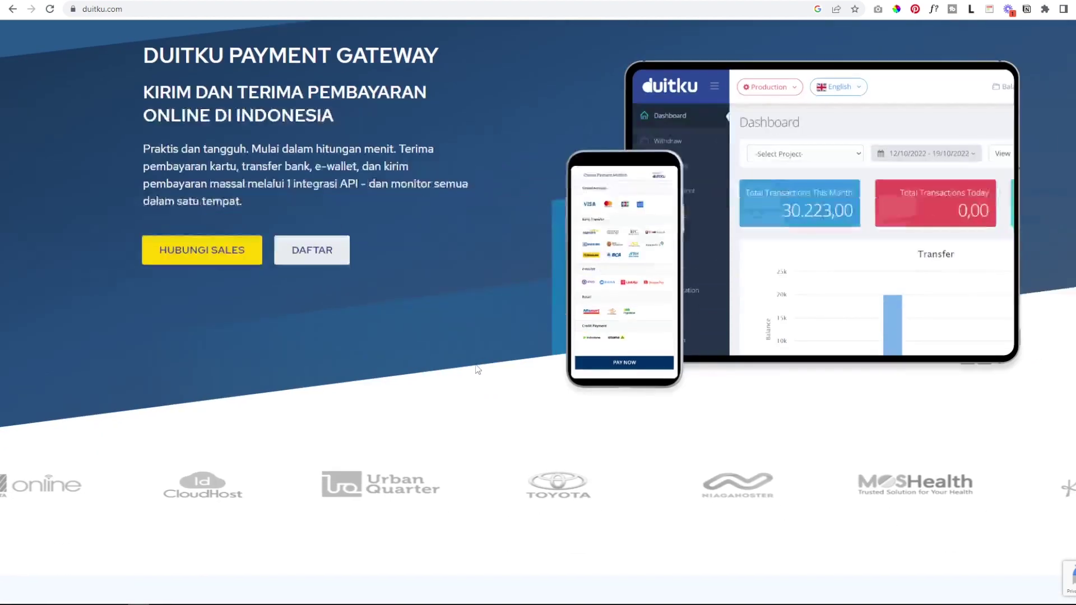
pyautogui.scroll(4, 479, 368)
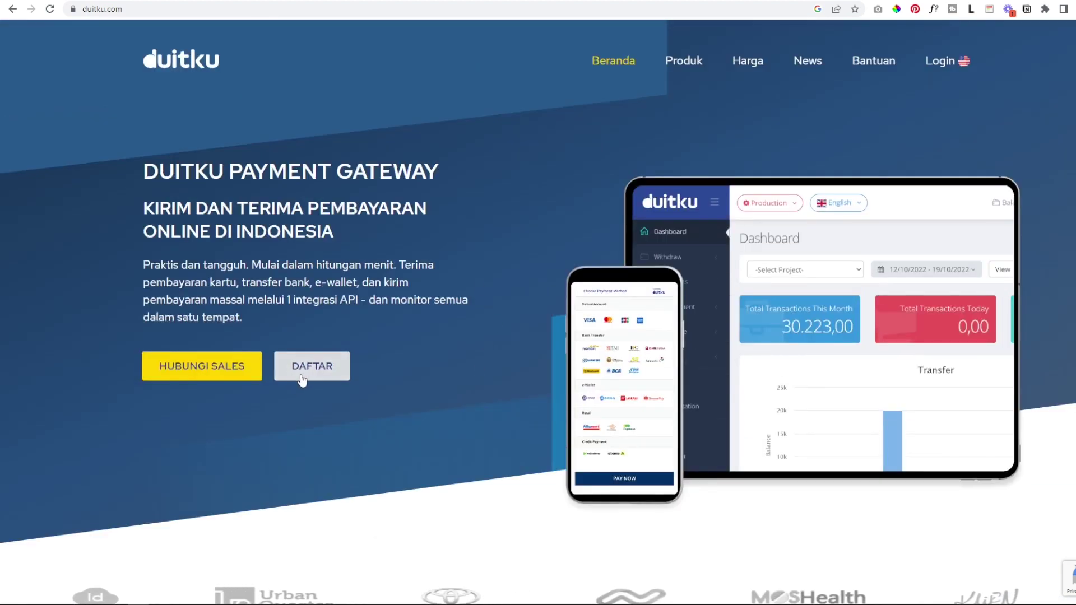
# - Open the Harga page and read the card, virtual account, e-wallet and QRIS fees
pyautogui.moveTo(679, 66)
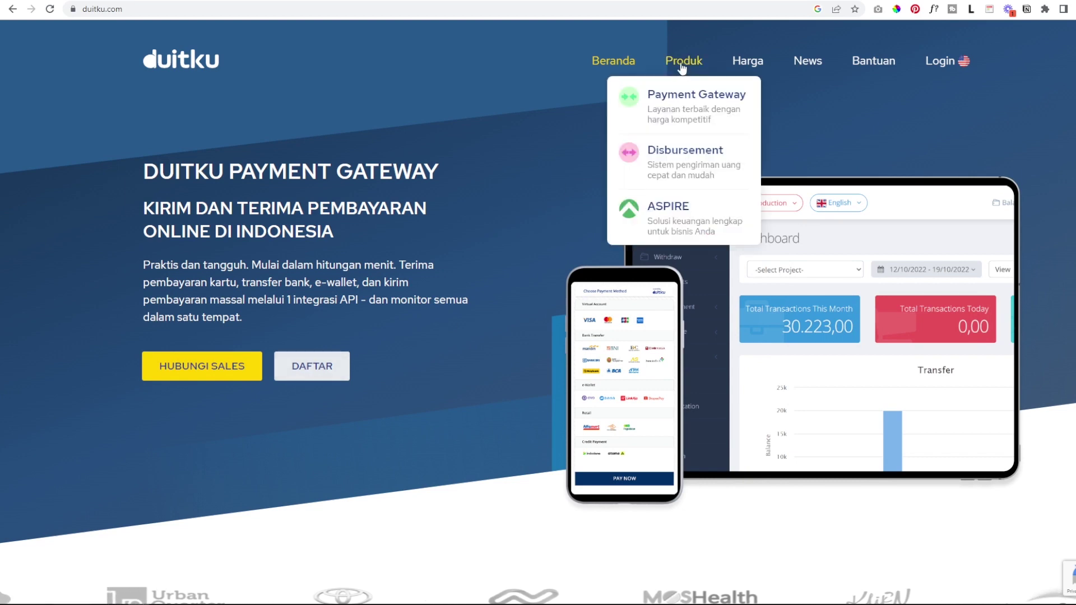
pyautogui.click(749, 69)
pyautogui.scroll(-7, 477, 434)
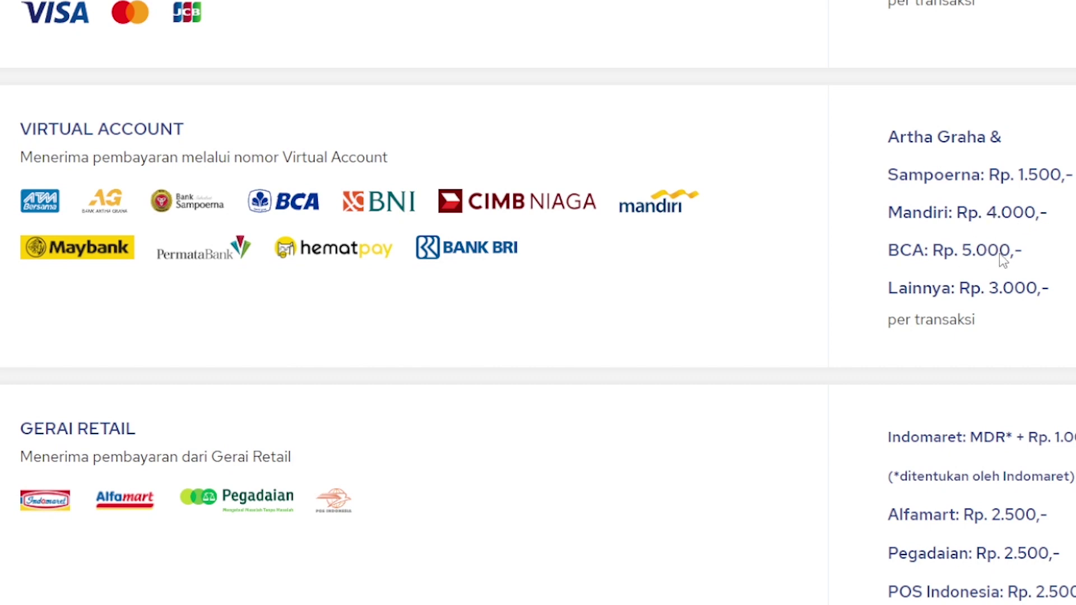
pyautogui.scroll(-4, 1031, 322)
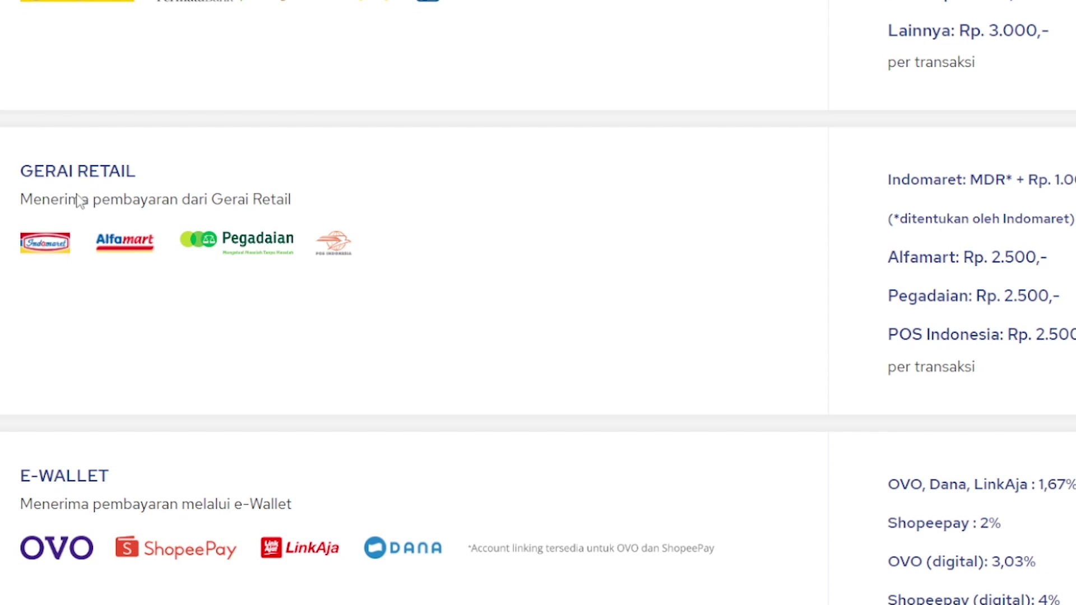
pyautogui.scroll(-2, 989, 231)
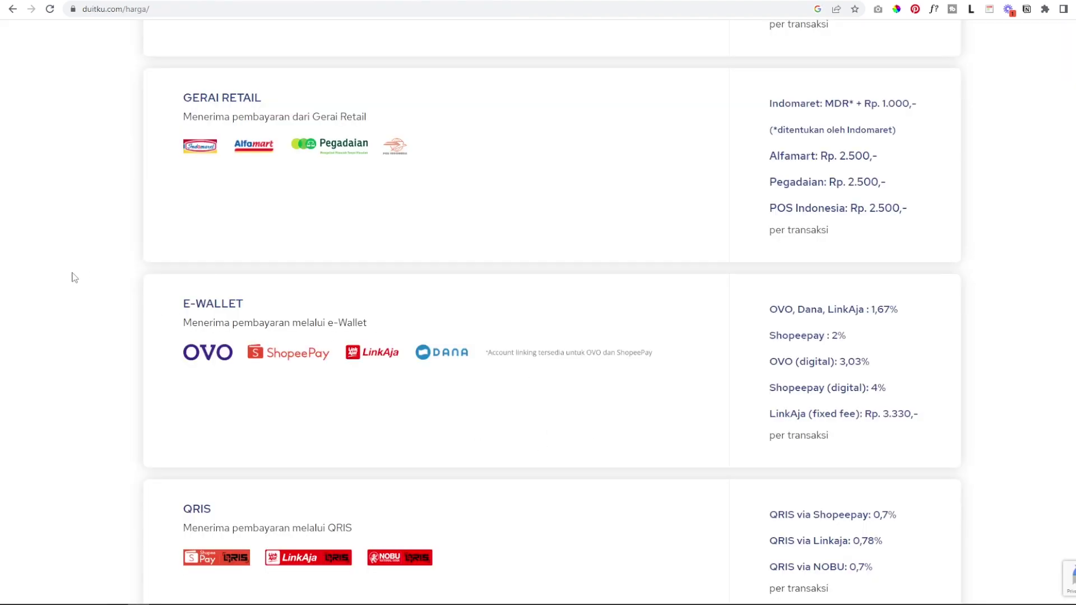
pyautogui.scroll(4, 73, 277)
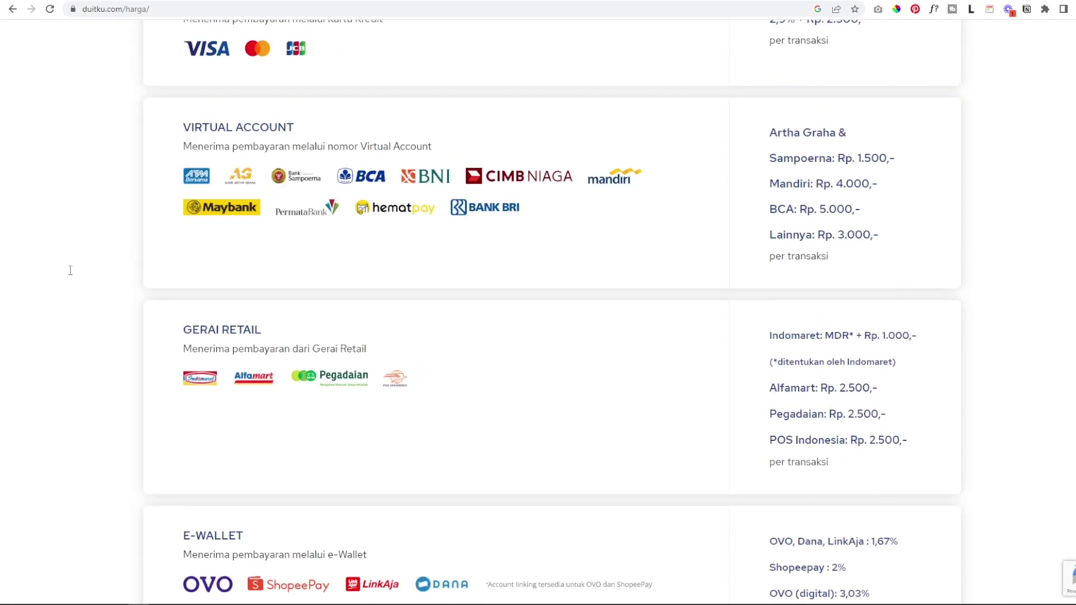
pyautogui.scroll(2, 70, 271)
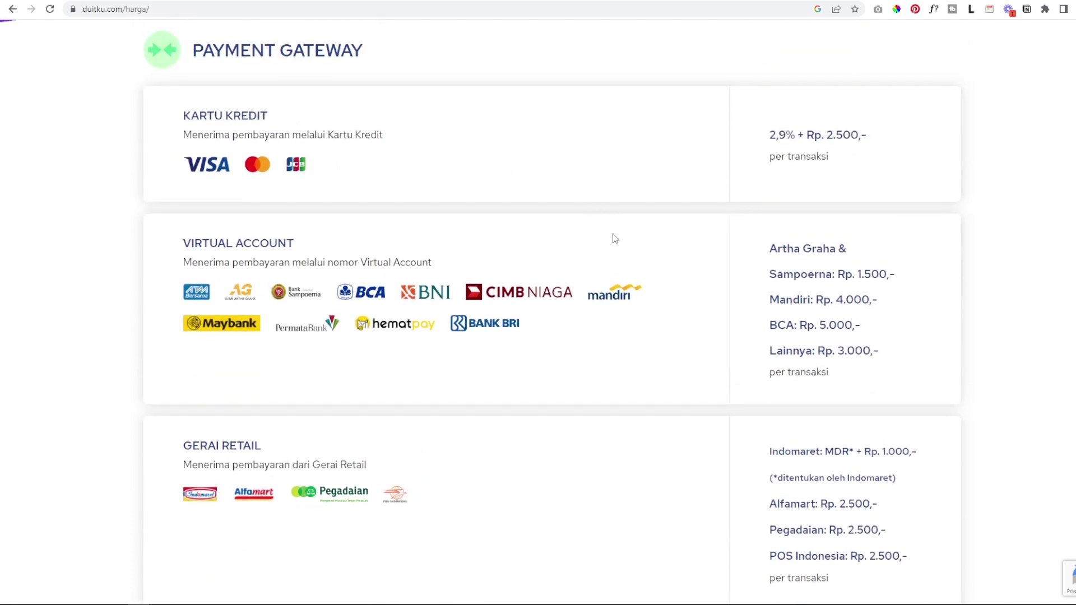
pyautogui.scroll(-3, 448, 327)
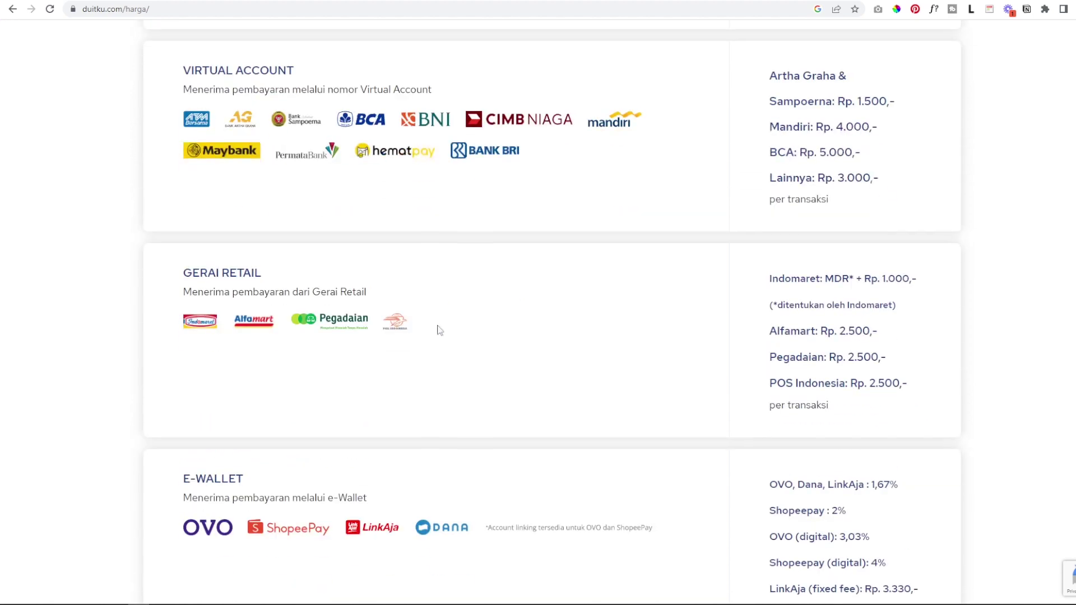
pyautogui.scroll(-6, 262, 320)
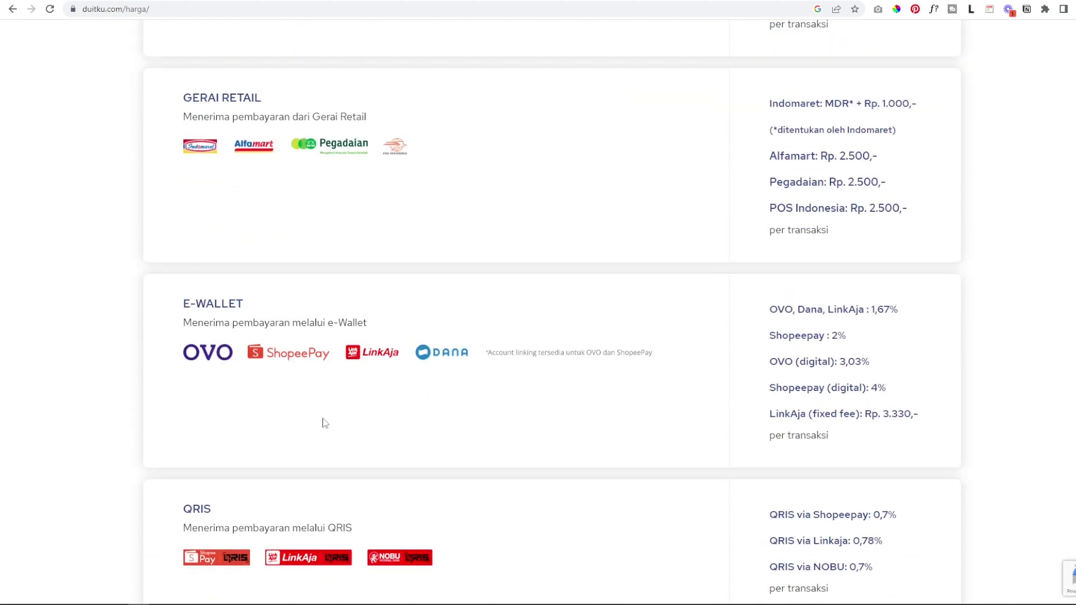
pyautogui.scroll(-3, 291, 380)
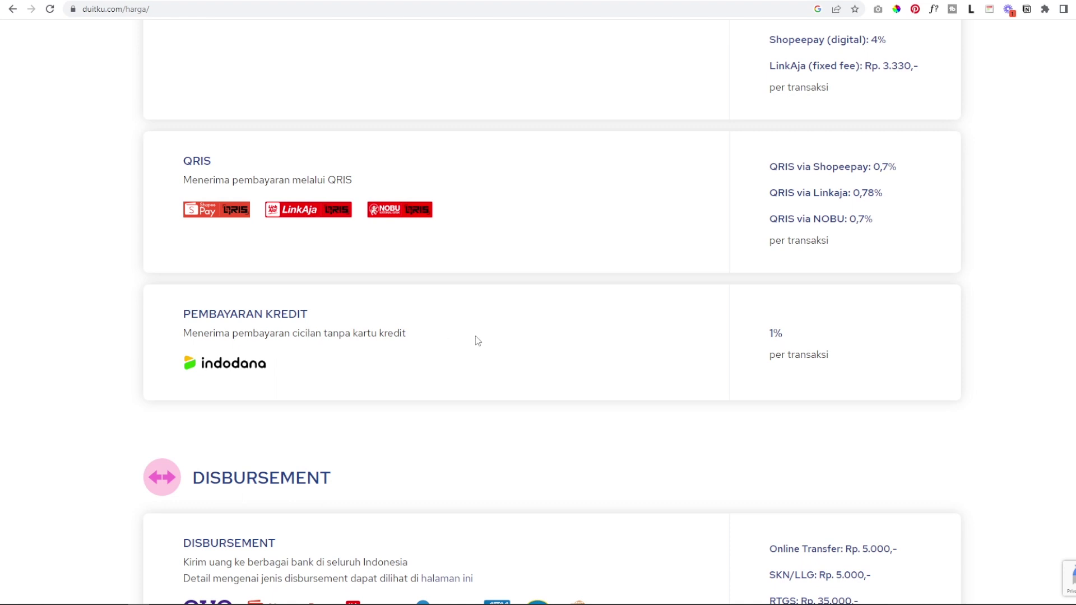
pyautogui.scroll(2, 477, 339)
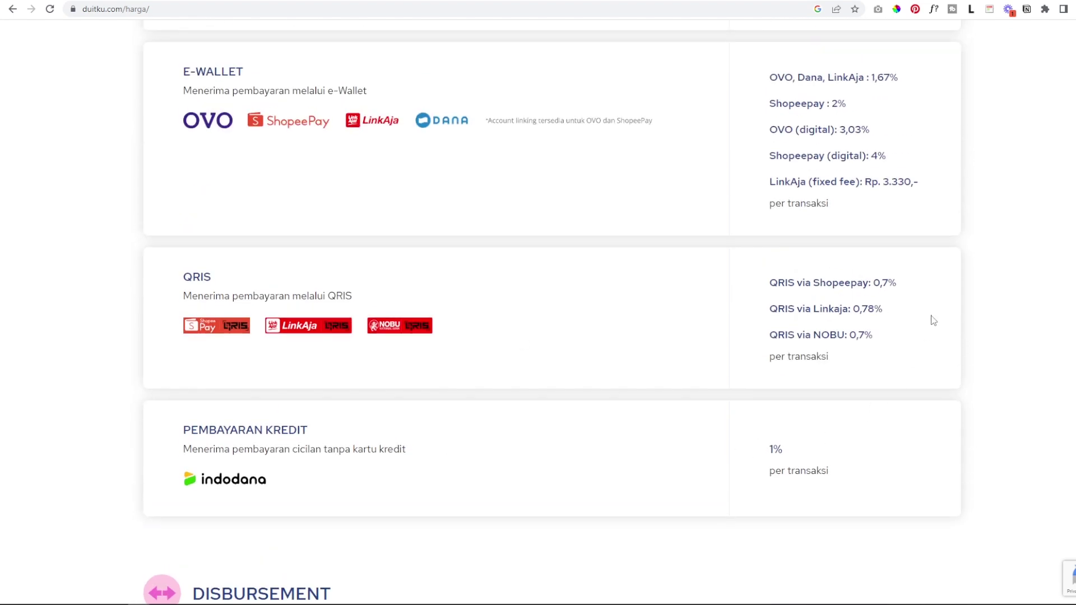
pyautogui.scroll(2, 919, 325)
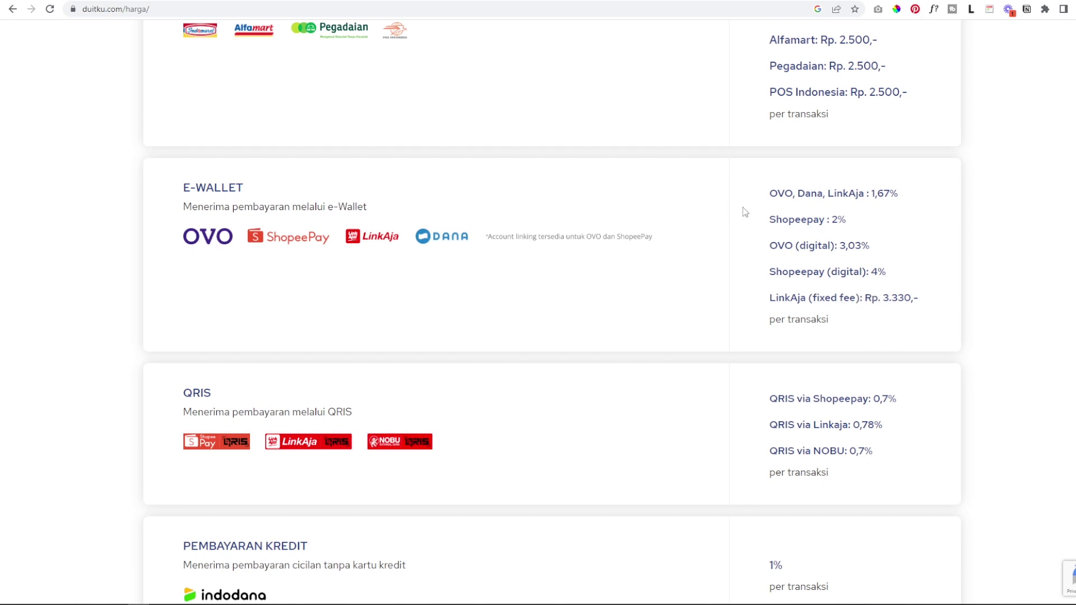
pyautogui.scroll(2, 231, 173)
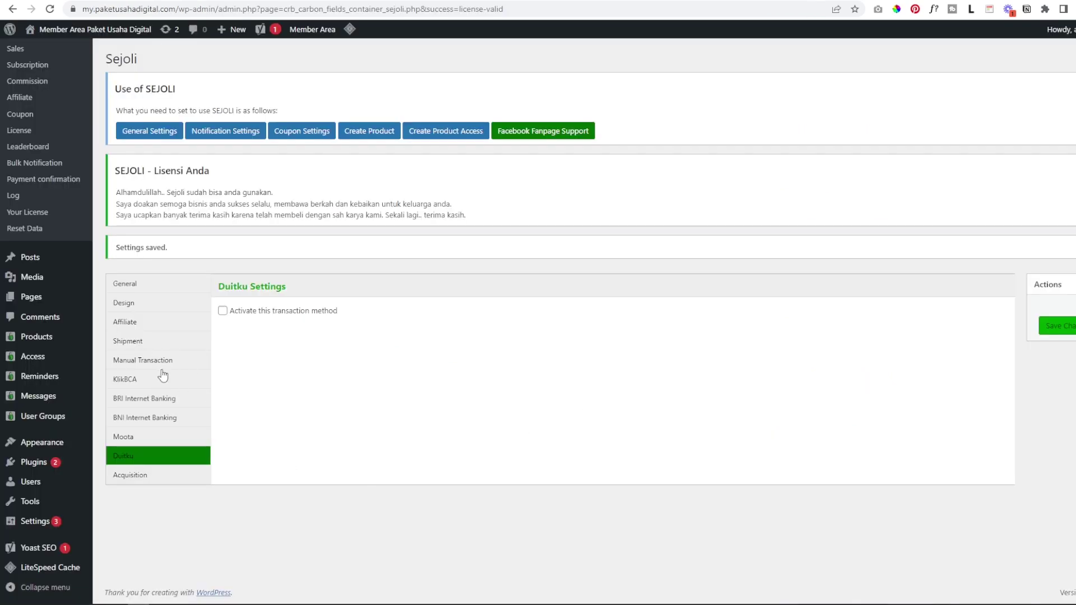
# - Save the Acquisition platform list (Facebook, Instagram, Instagram Story, whatsapp, Email) unchanged
pyautogui.click(142, 478)
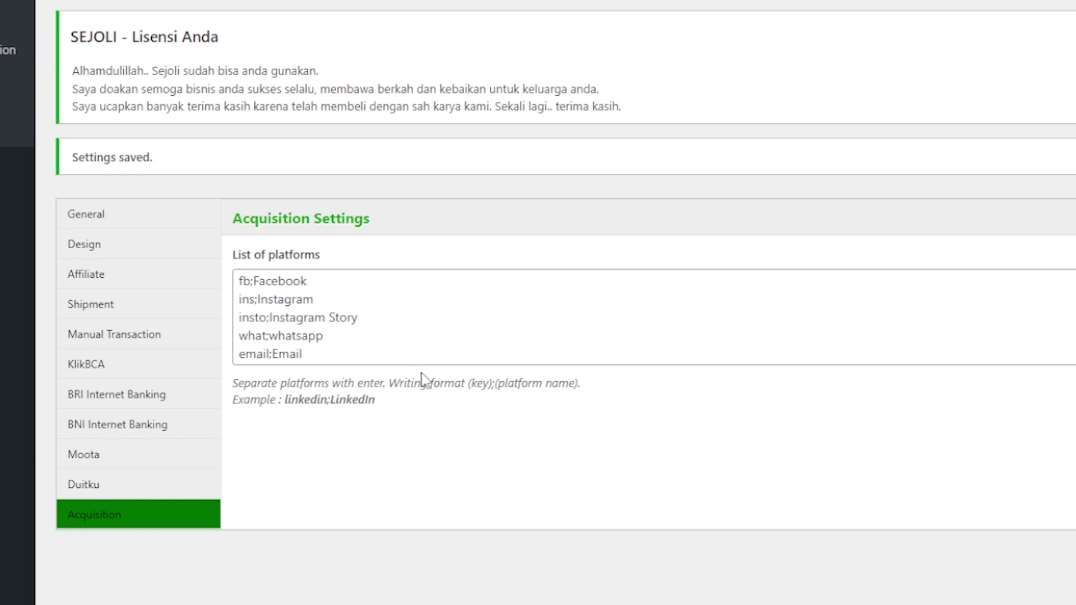
pyautogui.click(317, 336)
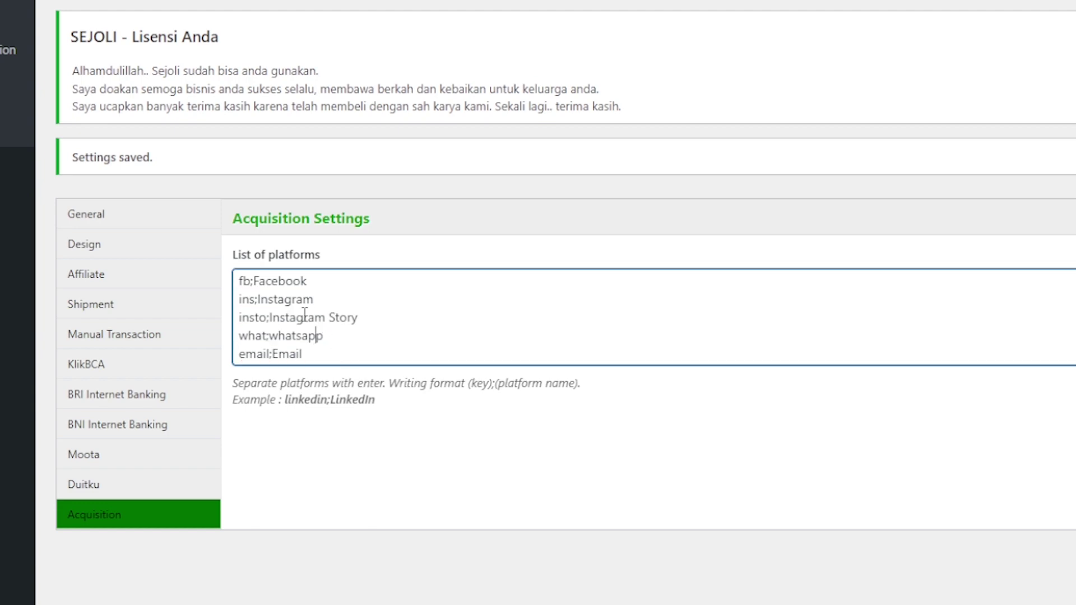
pyautogui.moveTo(315, 353); pyautogui.dragTo(236, 271)
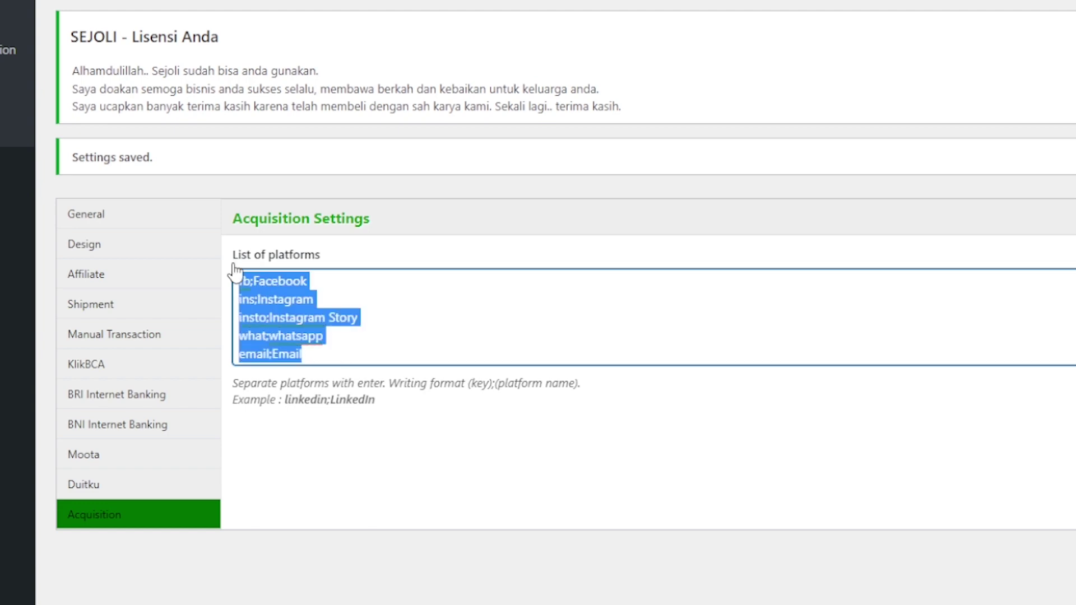
pyautogui.click(564, 468)
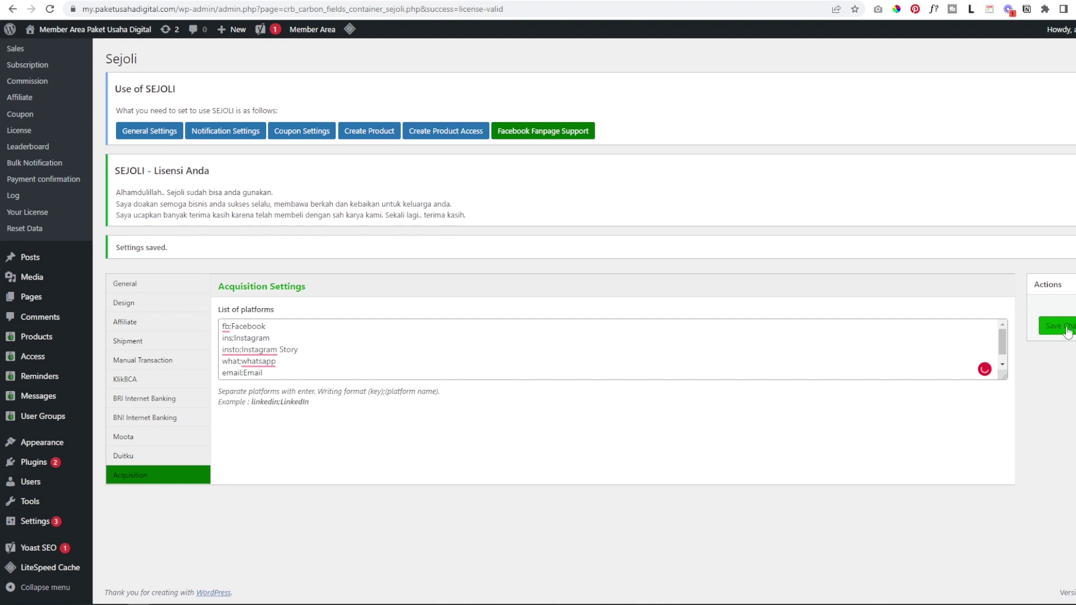
pyautogui.click(1065, 330)
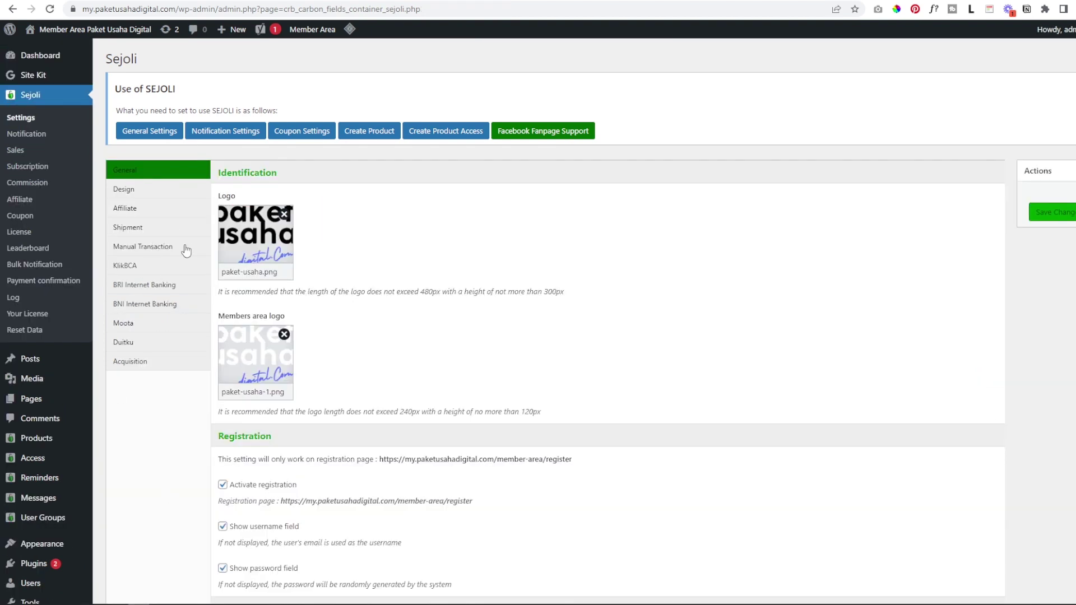
# - Open Sejoli Notification settings and review the sender's email address and sender name
pyautogui.click(30, 140)
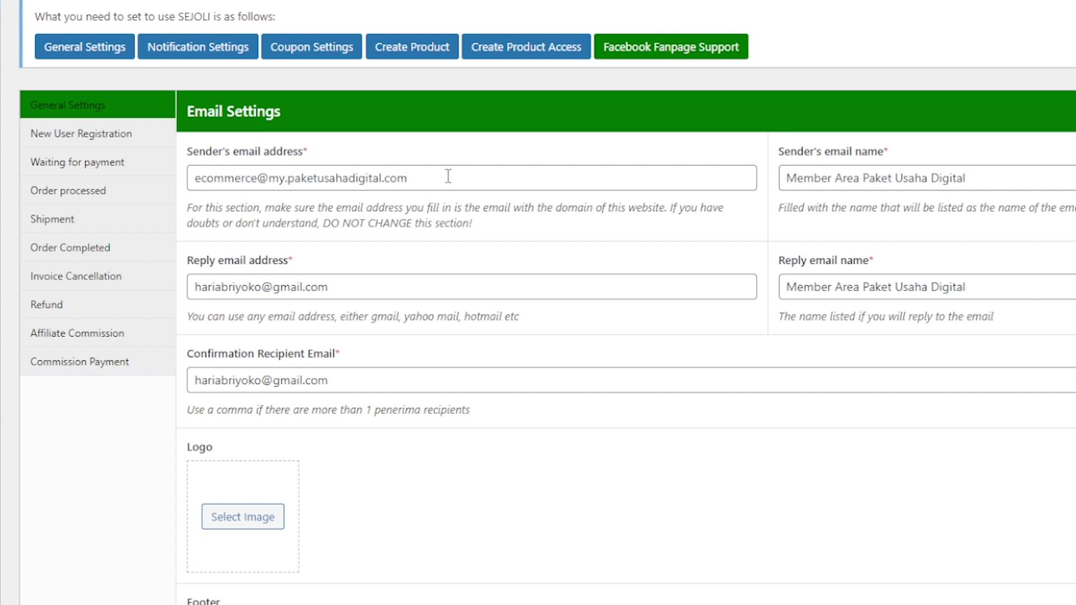
pyautogui.moveTo(449, 176); pyautogui.dragTo(249, 178)
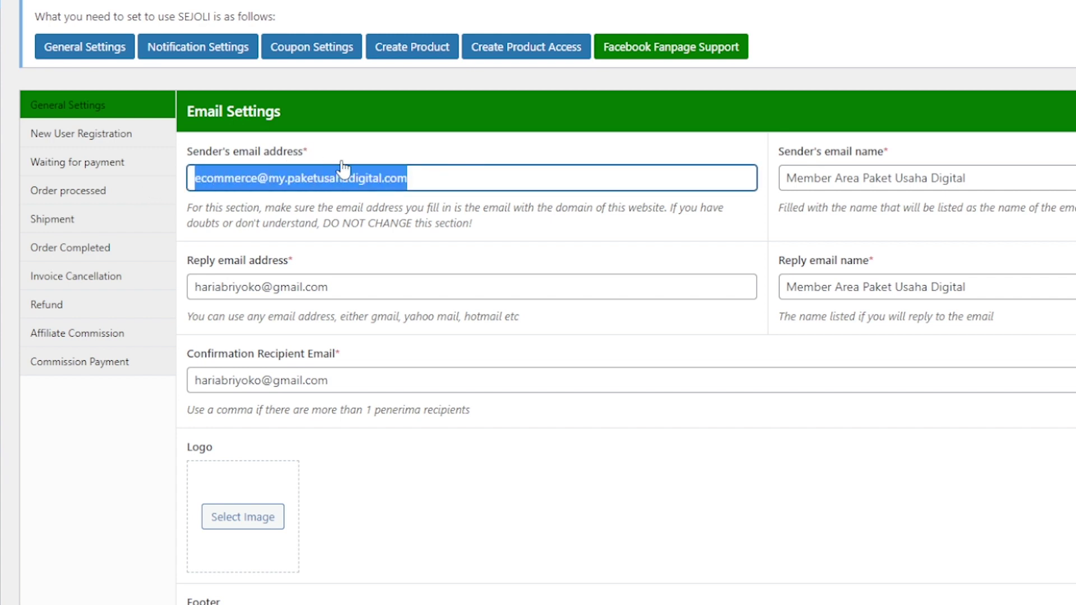
pyautogui.click(90, 541)
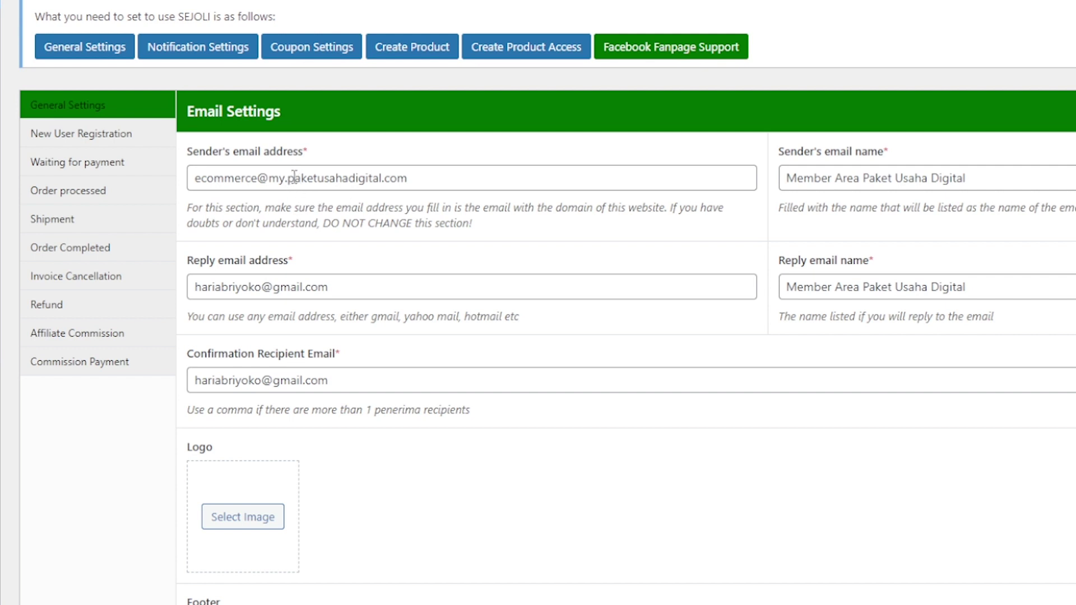
pyautogui.moveTo(294, 179); pyautogui.dragTo(452, 178)
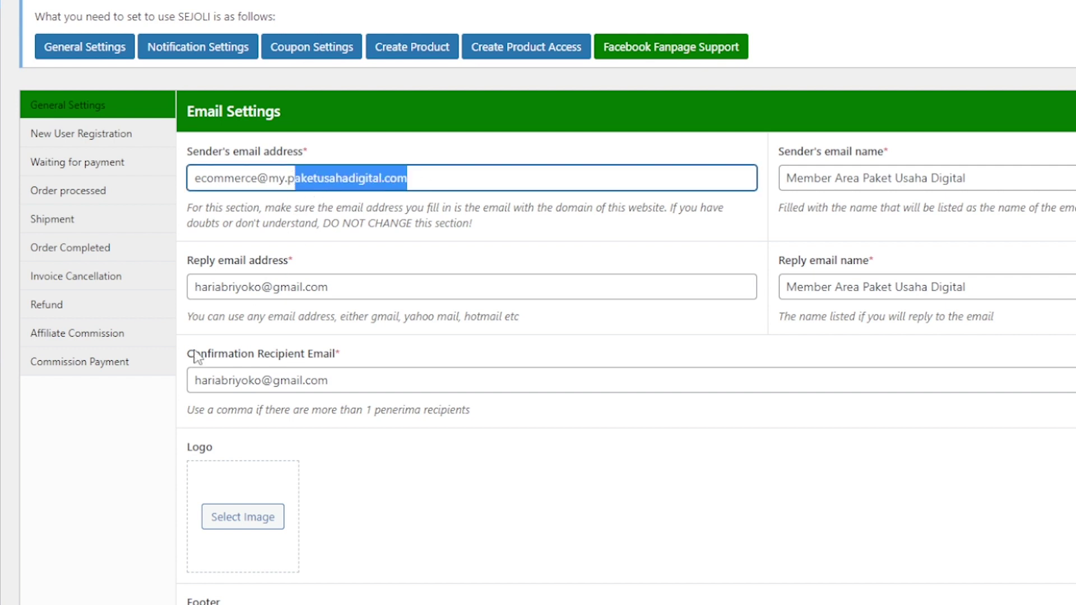
pyautogui.click(101, 481)
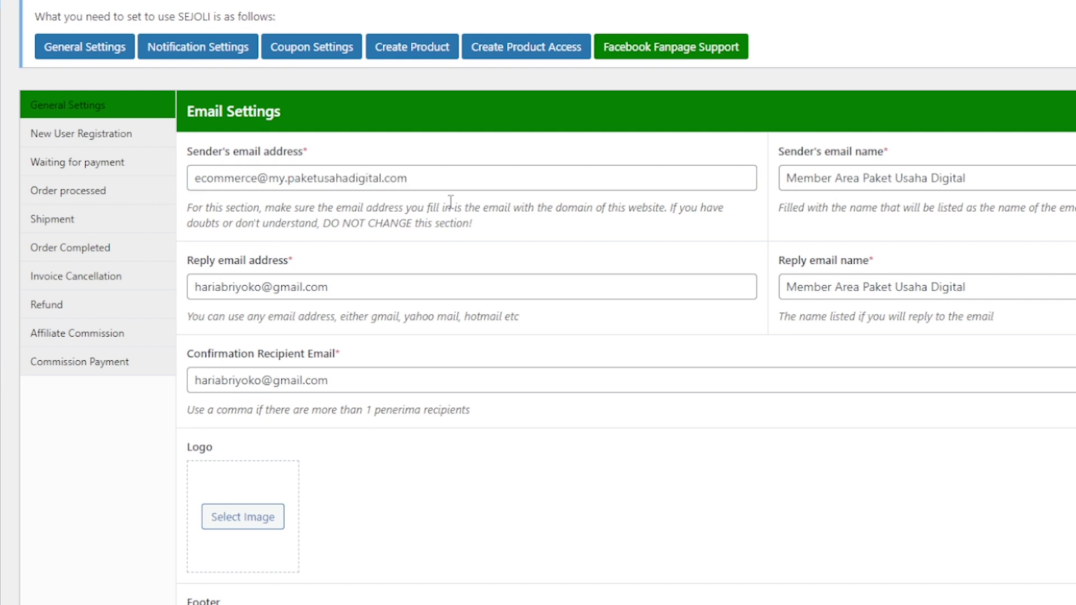
pyautogui.moveTo(430, 180); pyautogui.dragTo(190, 184)
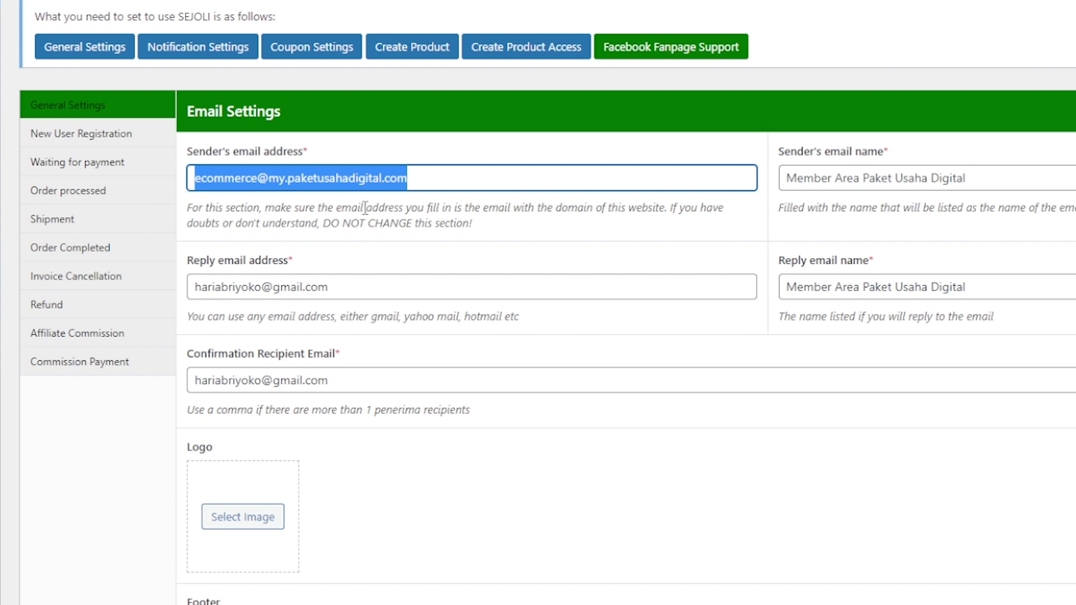
pyautogui.click(101, 542)
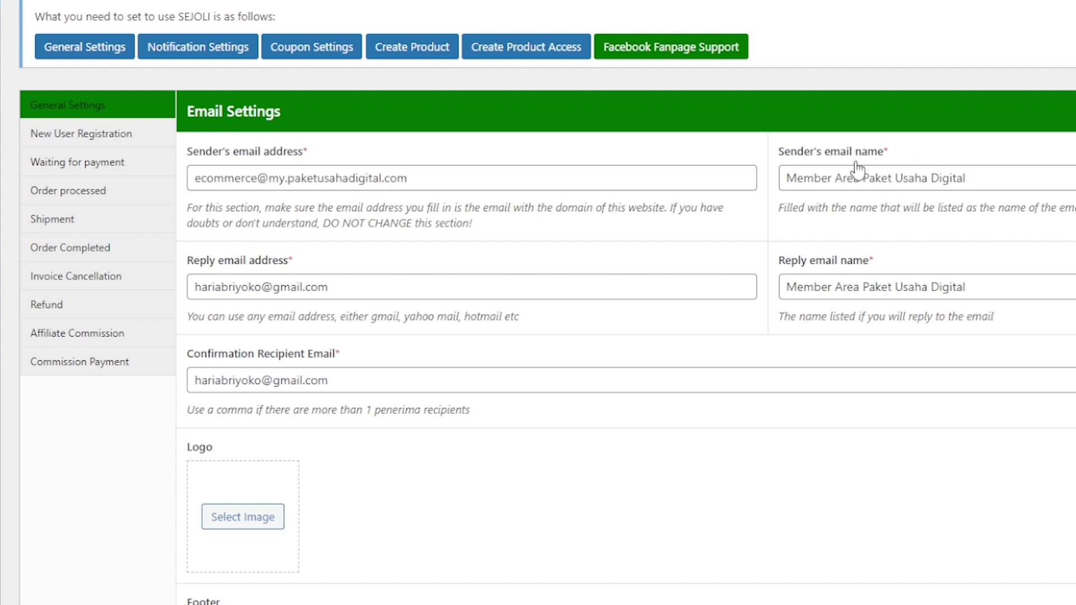
pyautogui.moveTo(1003, 183); pyautogui.dragTo(788, 171)
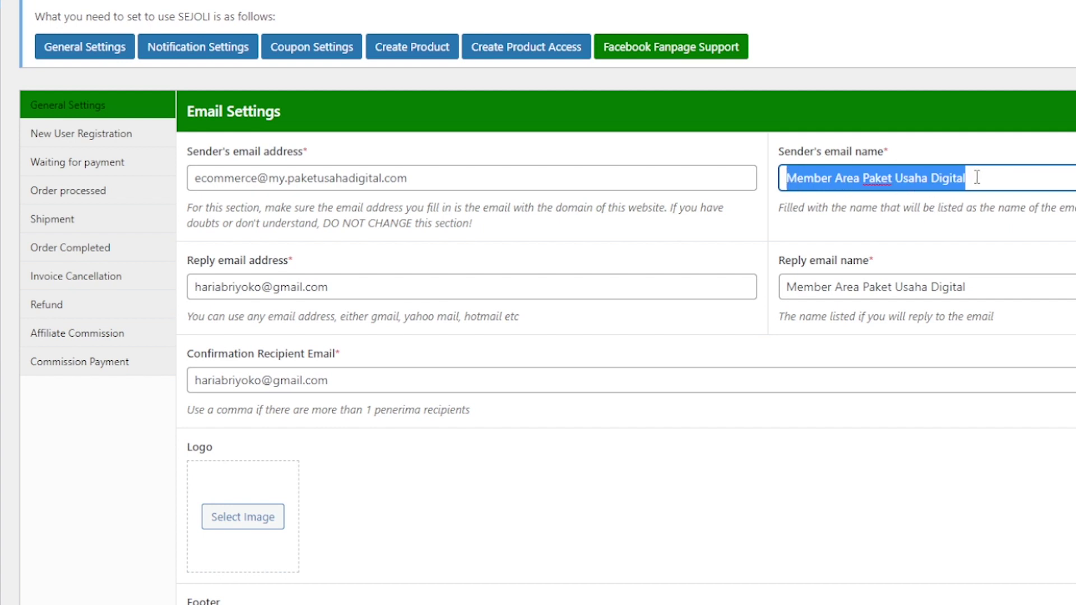
pyautogui.moveTo(980, 177); pyautogui.dragTo(786, 175)
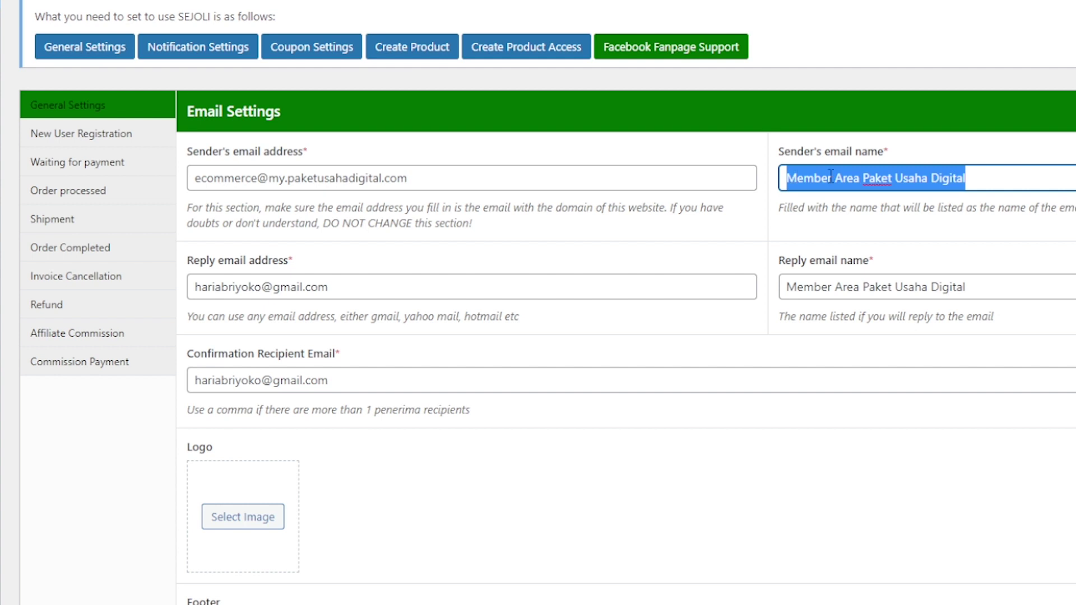
pyautogui.click(102, 452)
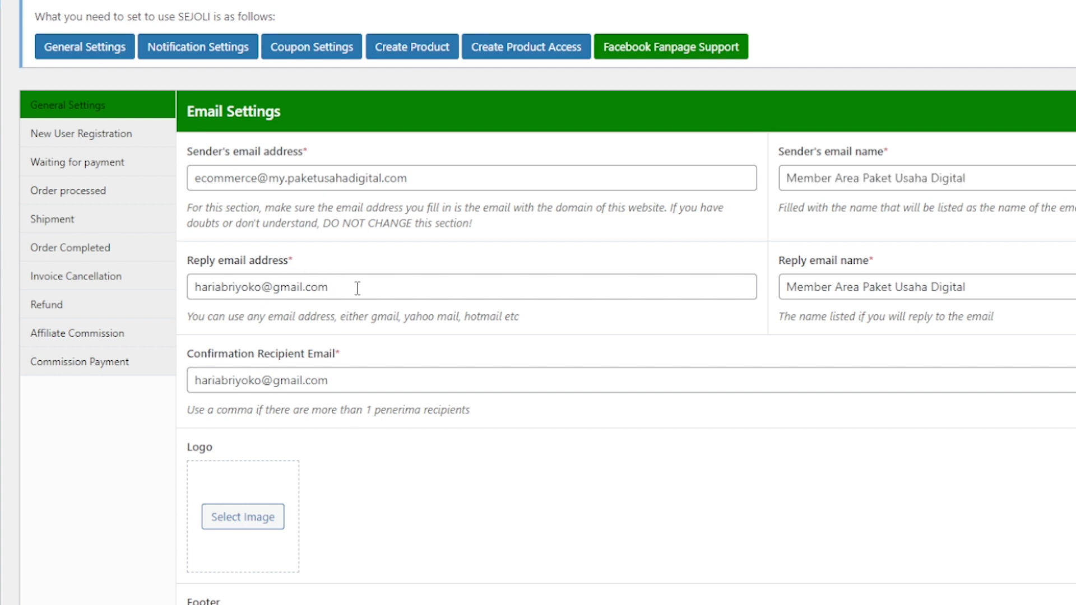
# - Review the reply email address and reply name, then move further down the Email Settings
pyautogui.moveTo(357, 288); pyautogui.dragTo(195, 289)
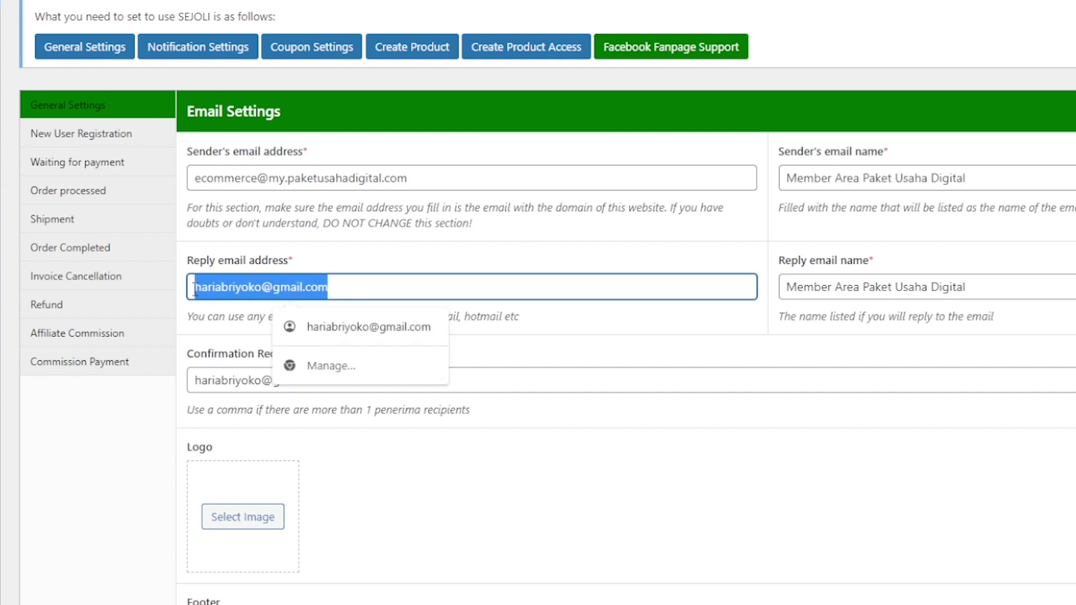
pyautogui.click(136, 514)
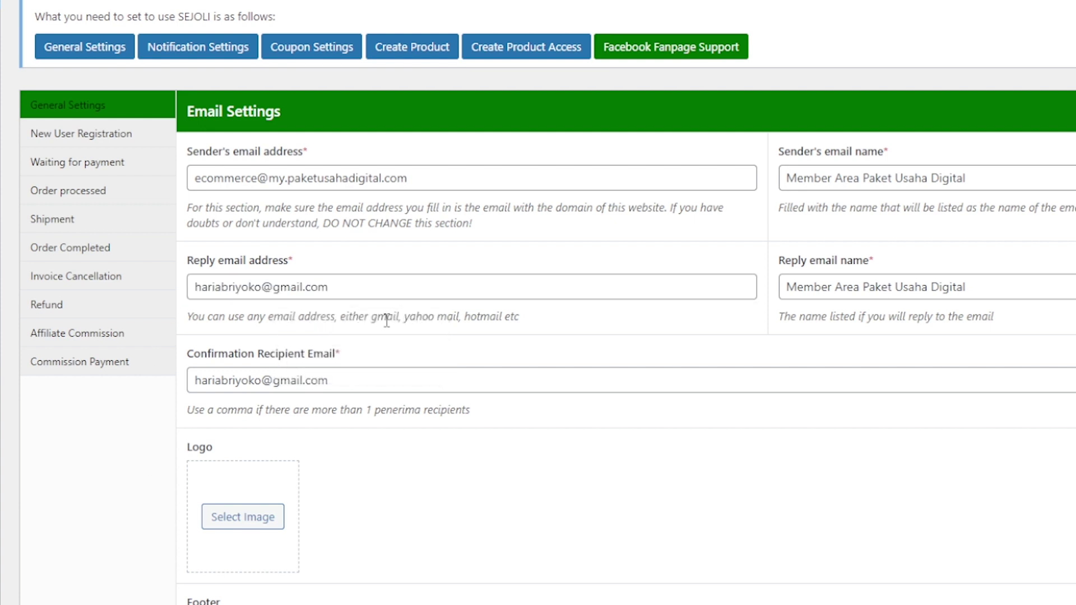
pyautogui.moveTo(375, 291); pyautogui.dragTo(205, 292)
pyautogui.click(638, 350)
pyautogui.moveTo(992, 285); pyautogui.dragTo(777, 286)
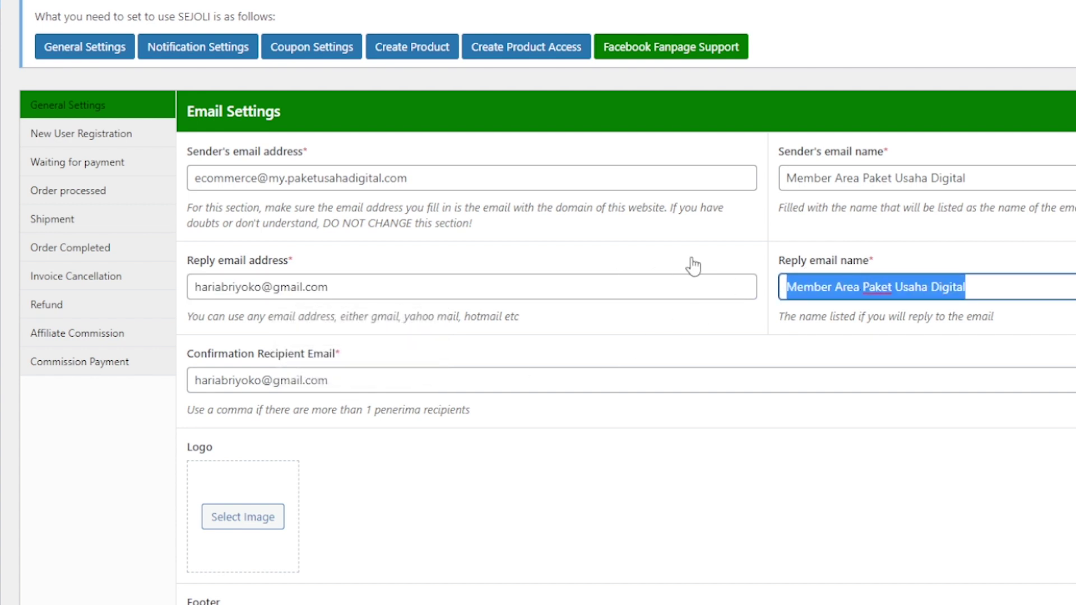
pyautogui.click(79, 451)
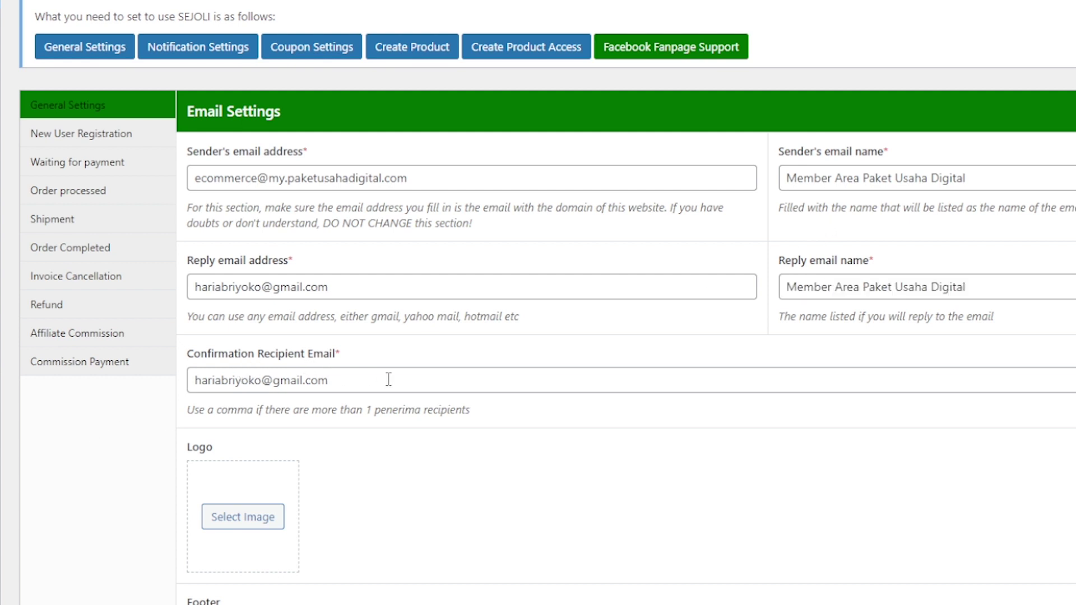
pyautogui.scroll(-2, 100, 462)
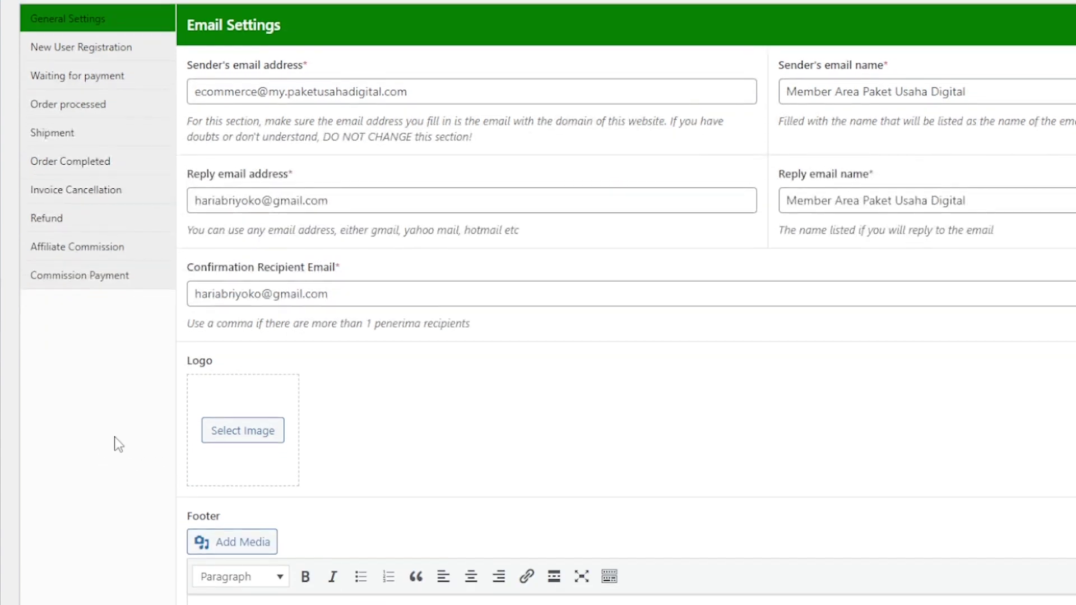
# - Test the Confirmation Recipient Email field by appending ',hrdfd' to the address
pyautogui.click(384, 297)
pyautogui.moveTo(385, 297); pyautogui.dragTo(190, 294)
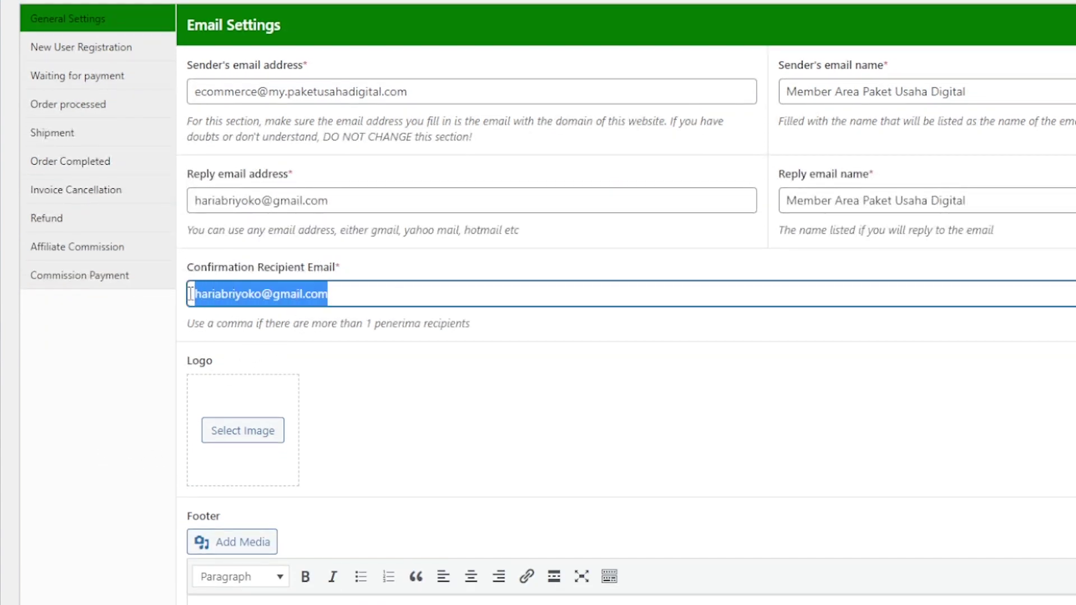
pyautogui.click(82, 399)
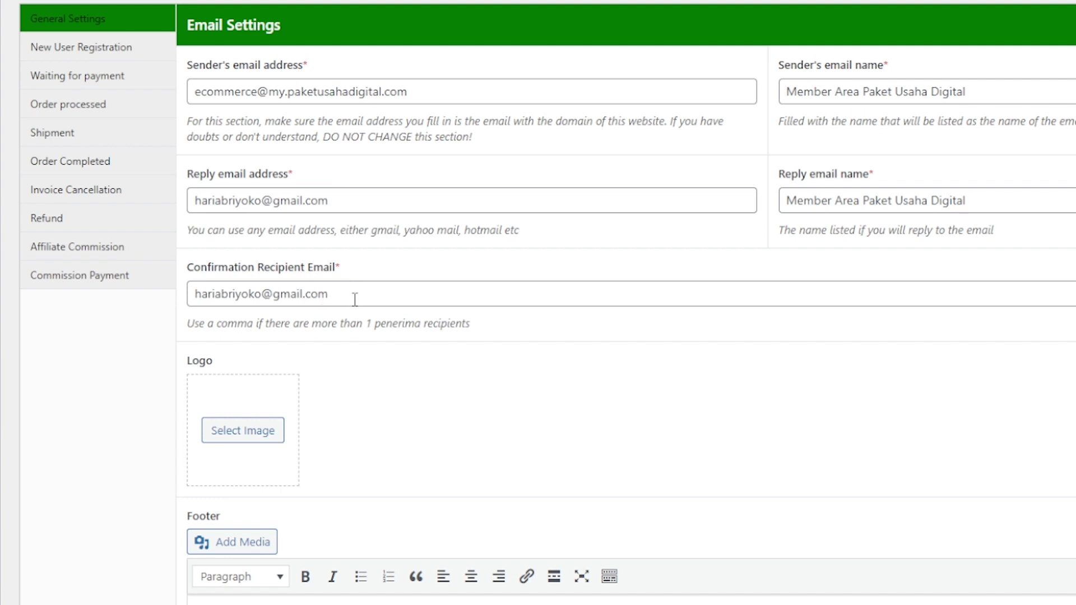
pyautogui.click(353, 299)
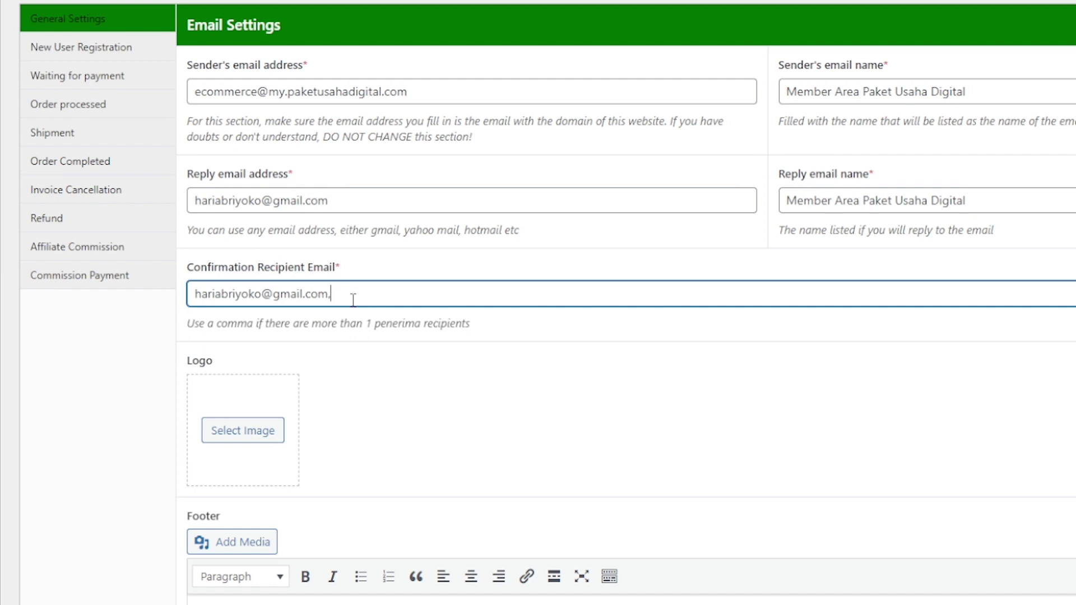
pyautogui.write(',hrdfd')
pyautogui.moveTo(329, 296); pyautogui.dragTo(394, 296)
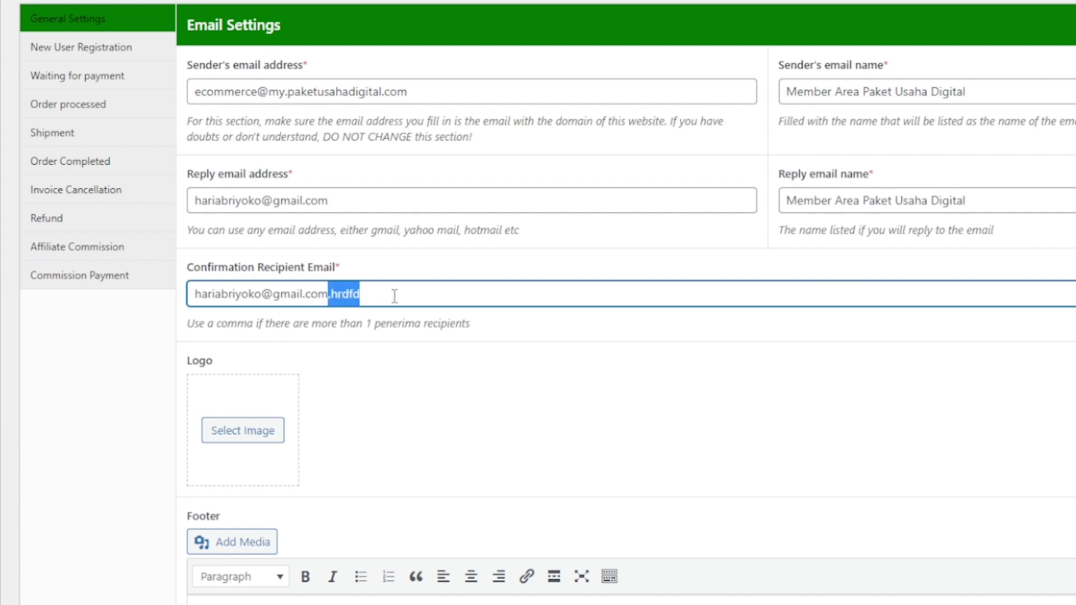
pyautogui.click(55, 403)
pyautogui.scroll(-3, 149, 405)
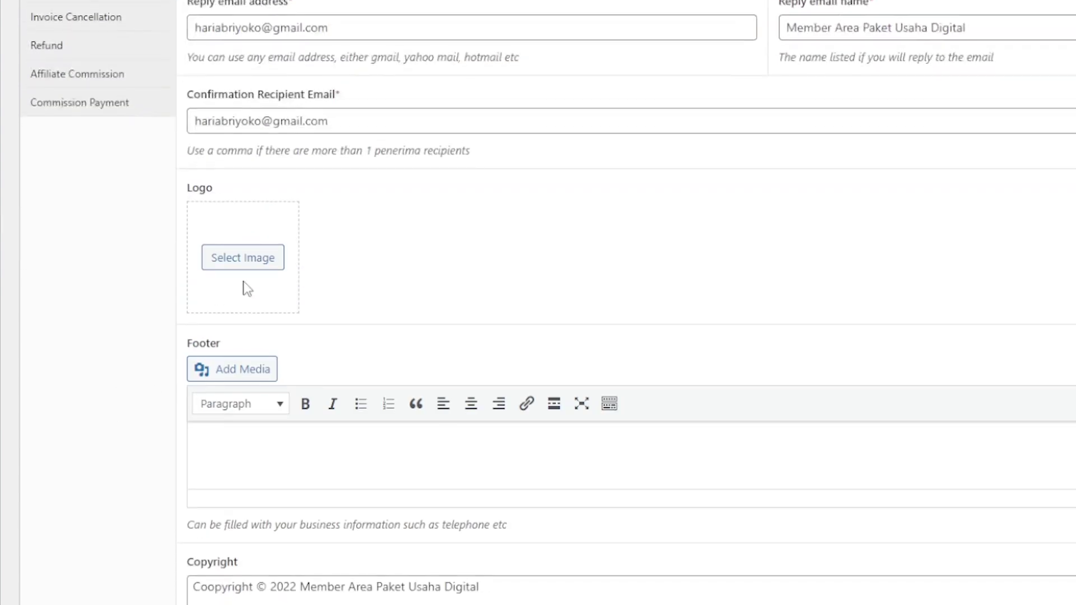
# - Set the notification email logo to paket-usaha.png from the media library
pyautogui.click(245, 257)
pyautogui.click(78, 112)
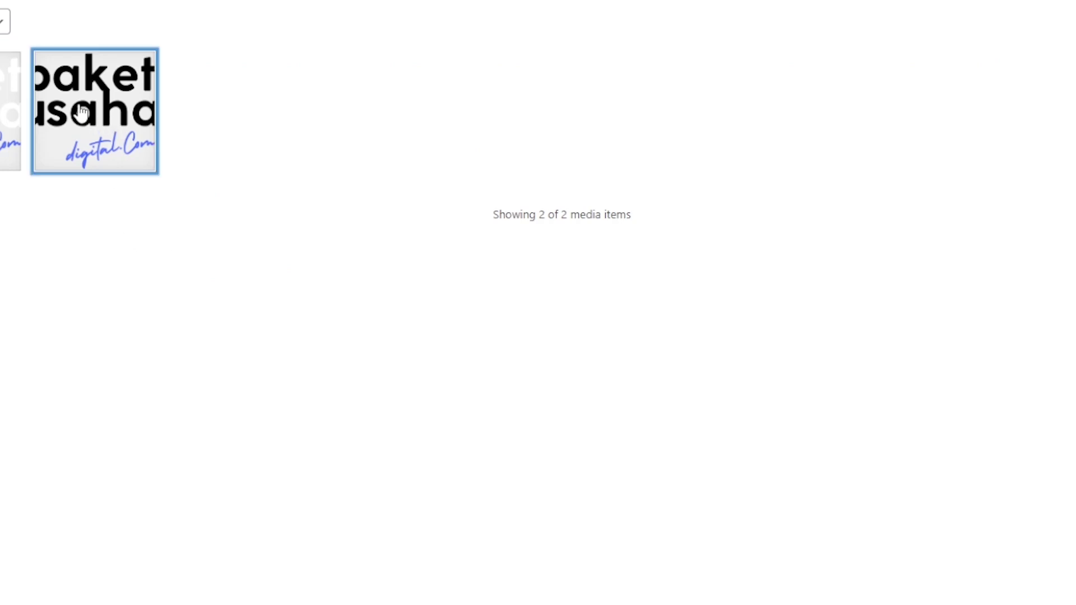
pyautogui.click(724, 499)
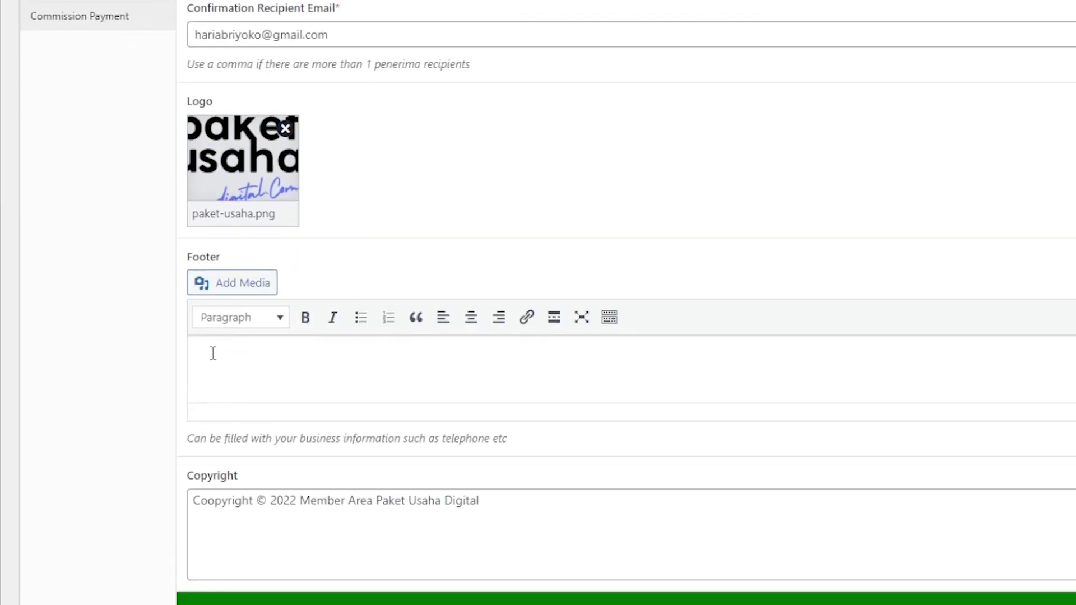
pyautogui.click(243, 358)
pyautogui.scroll(-3, 526, 507)
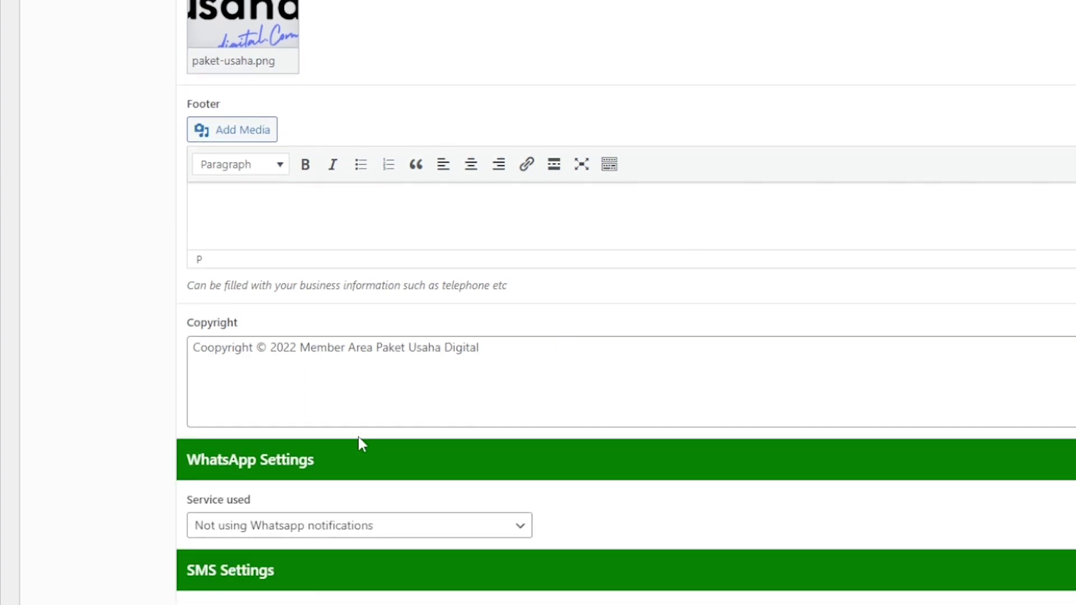
pyautogui.scroll(-2, 380, 540)
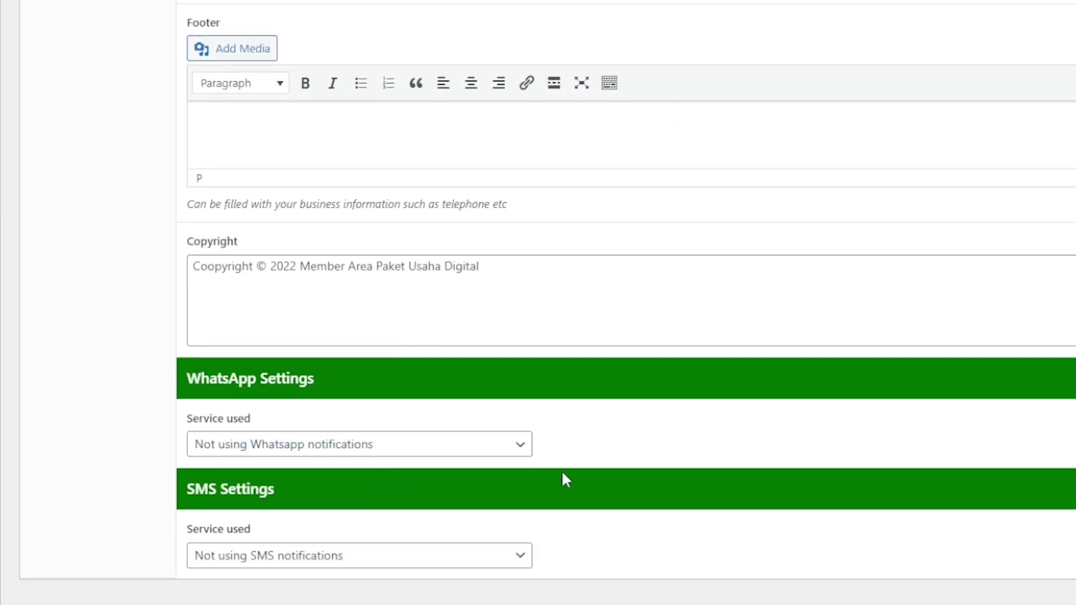
pyautogui.click(479, 449)
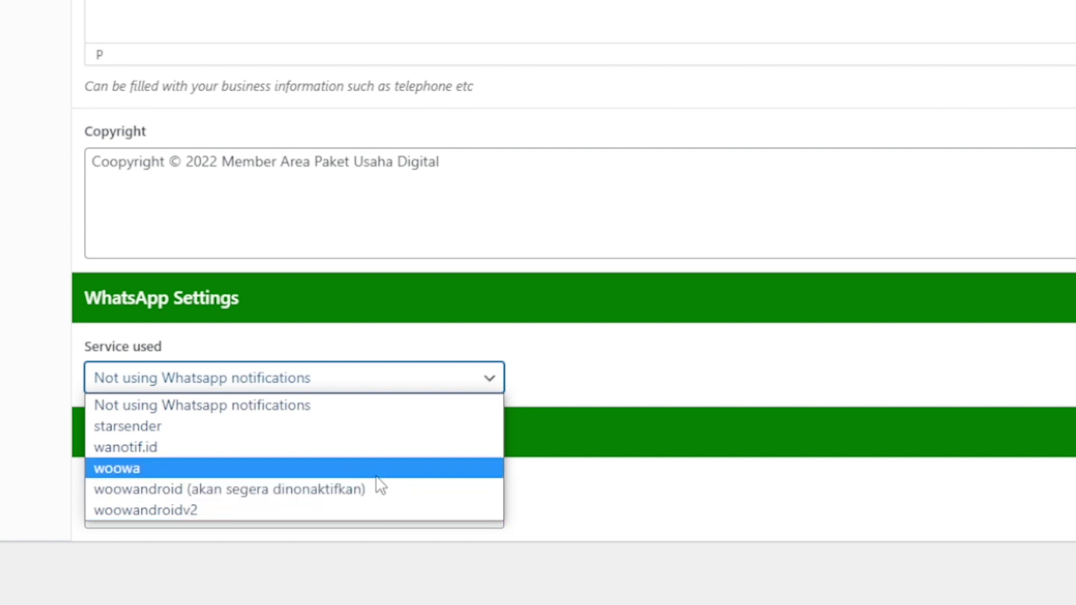
pyautogui.click(353, 437)
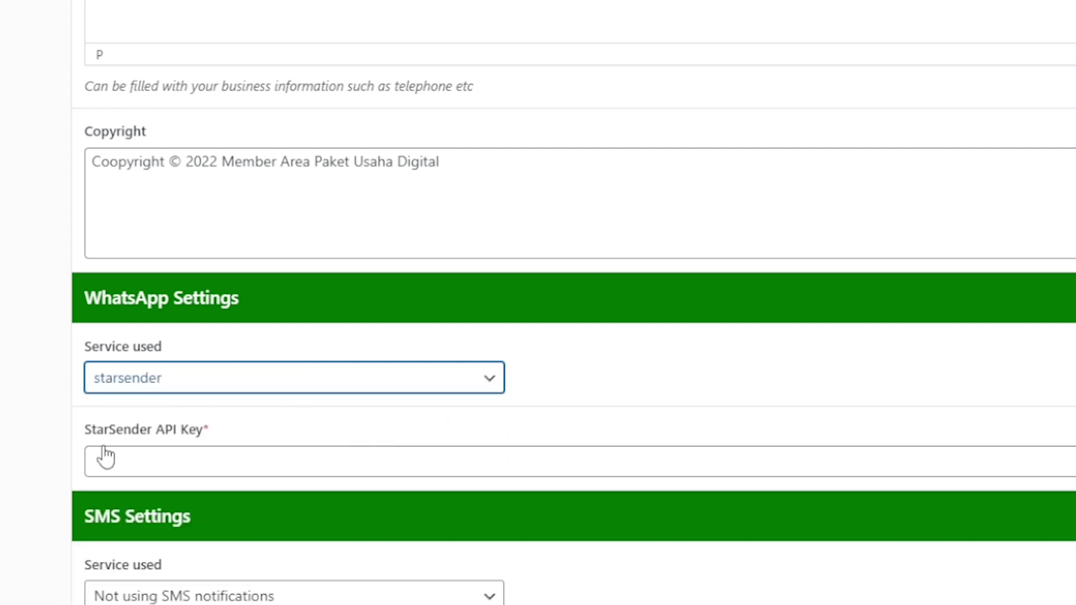
pyautogui.scroll(-1, 95, 451)
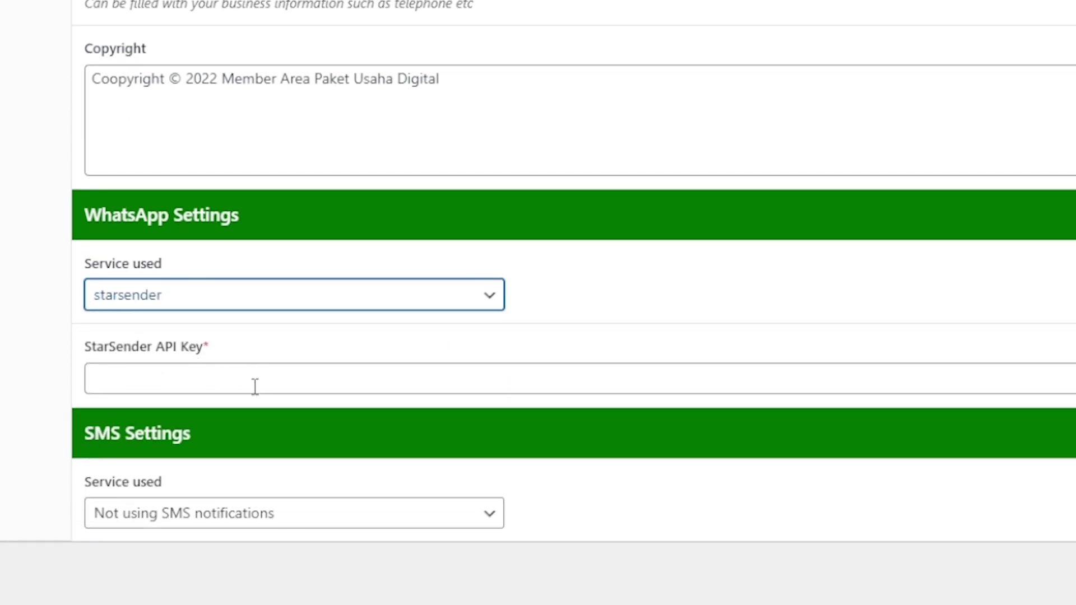
pyautogui.click(266, 305)
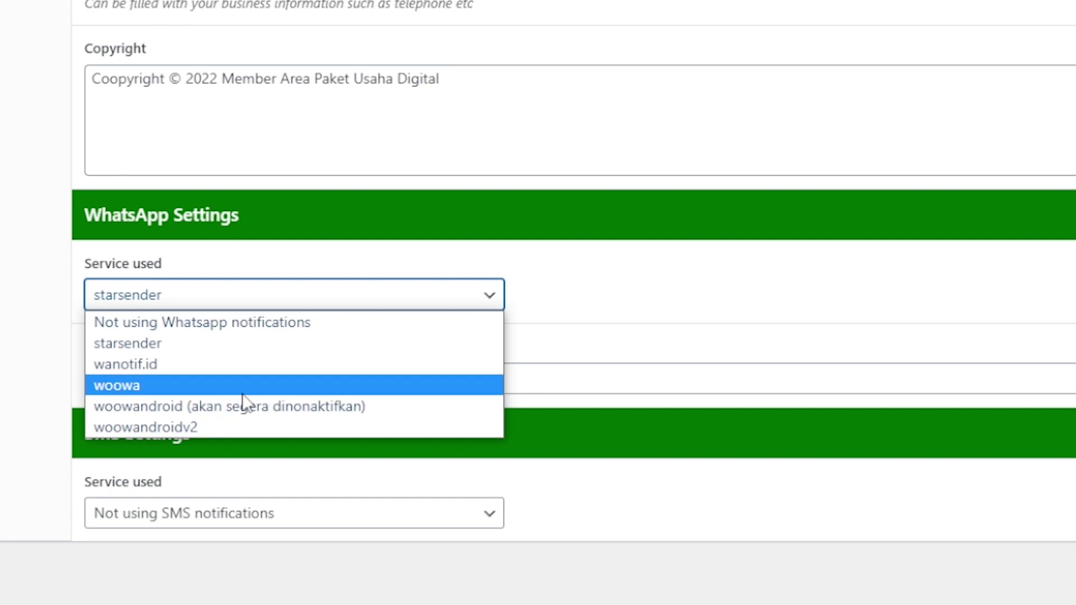
pyautogui.click(9, 321)
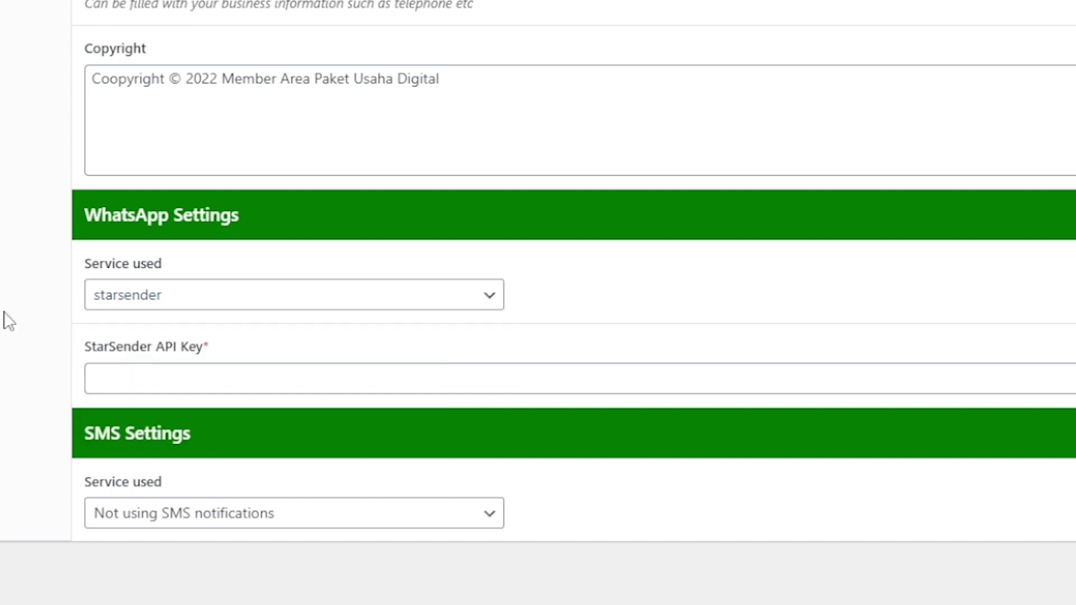
pyautogui.click(298, 302)
pyautogui.click(247, 324)
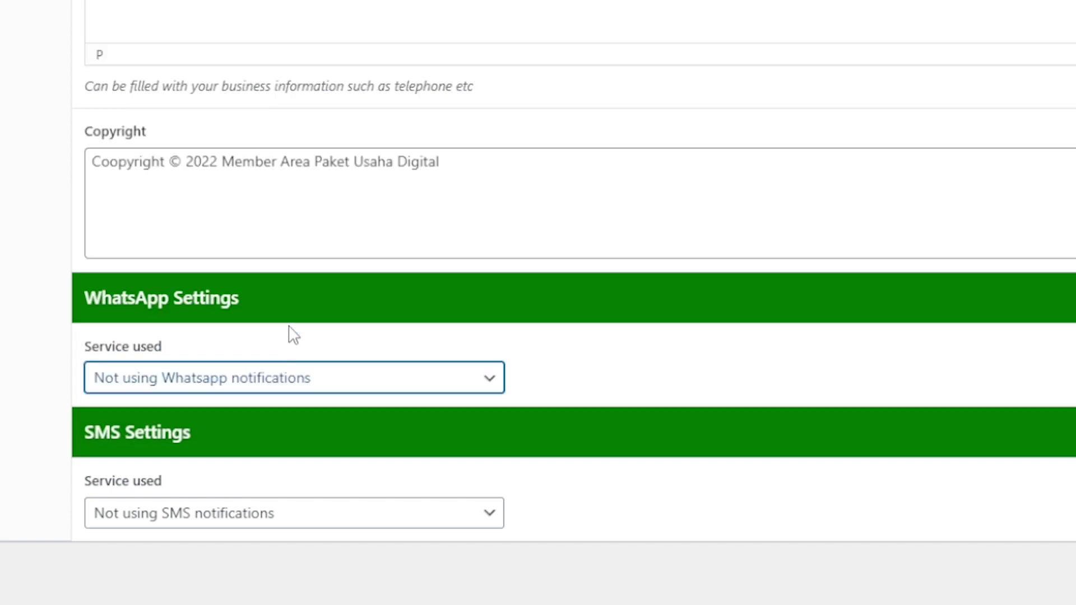
pyautogui.click(209, 514)
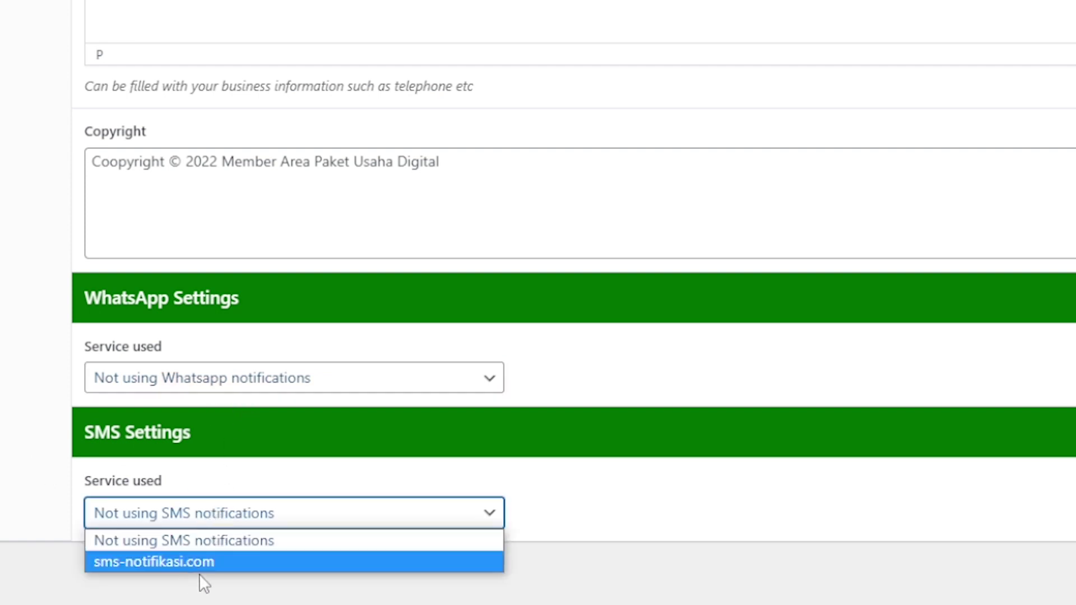
pyautogui.click(177, 540)
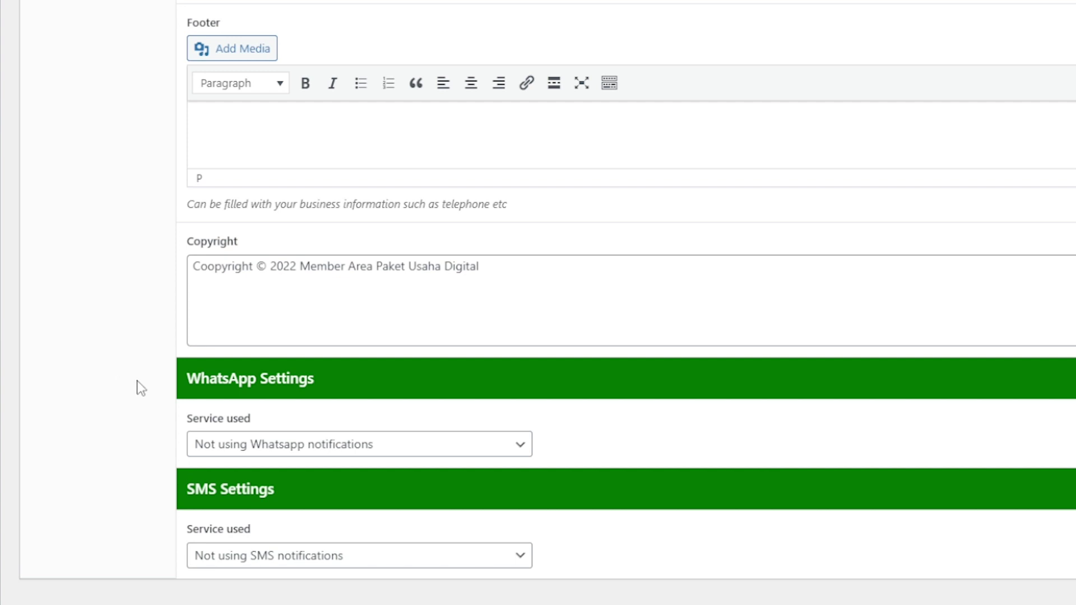
pyautogui.scroll(9, 125, 319)
pyautogui.scroll(-9, 211, 356)
pyautogui.moveTo(202, 372); pyautogui.dragTo(347, 395)
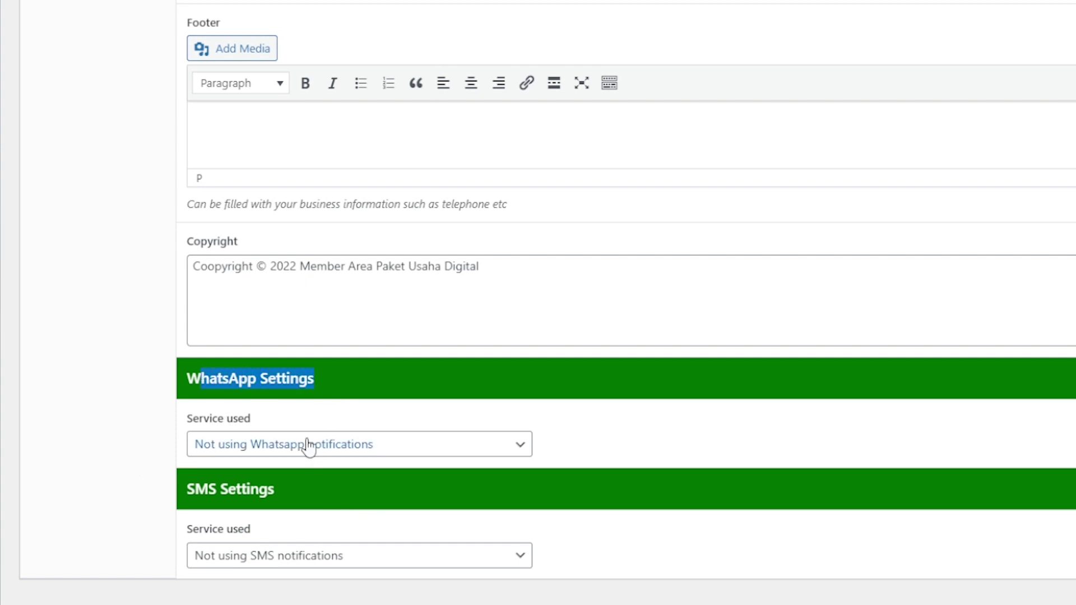
pyautogui.click(288, 501)
pyautogui.moveTo(289, 502); pyautogui.dragTo(193, 490)
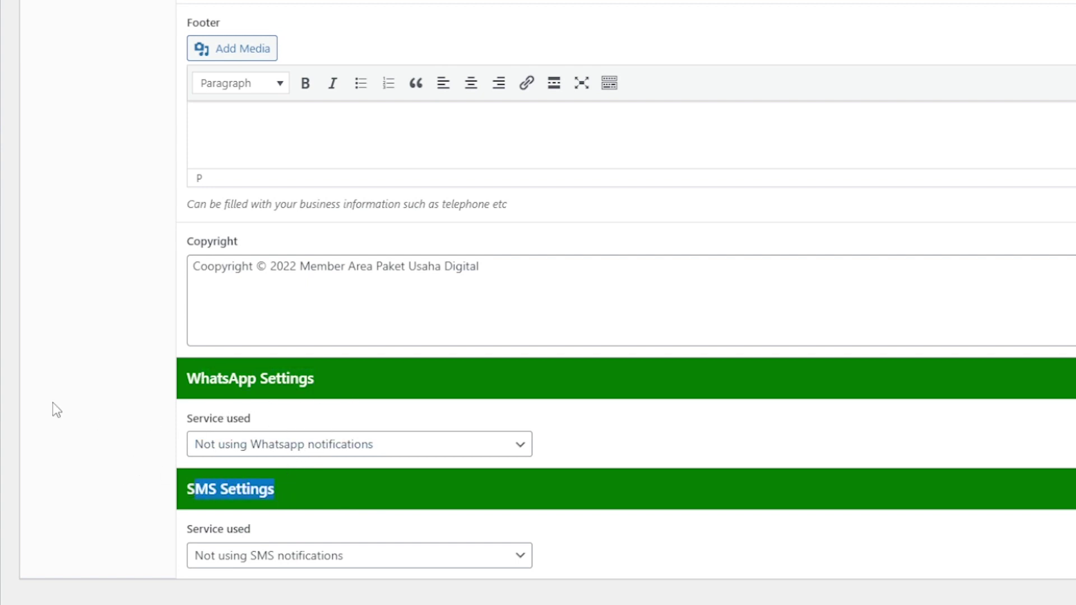
pyautogui.scroll(6, 56, 401)
pyautogui.scroll(3, 71, 403)
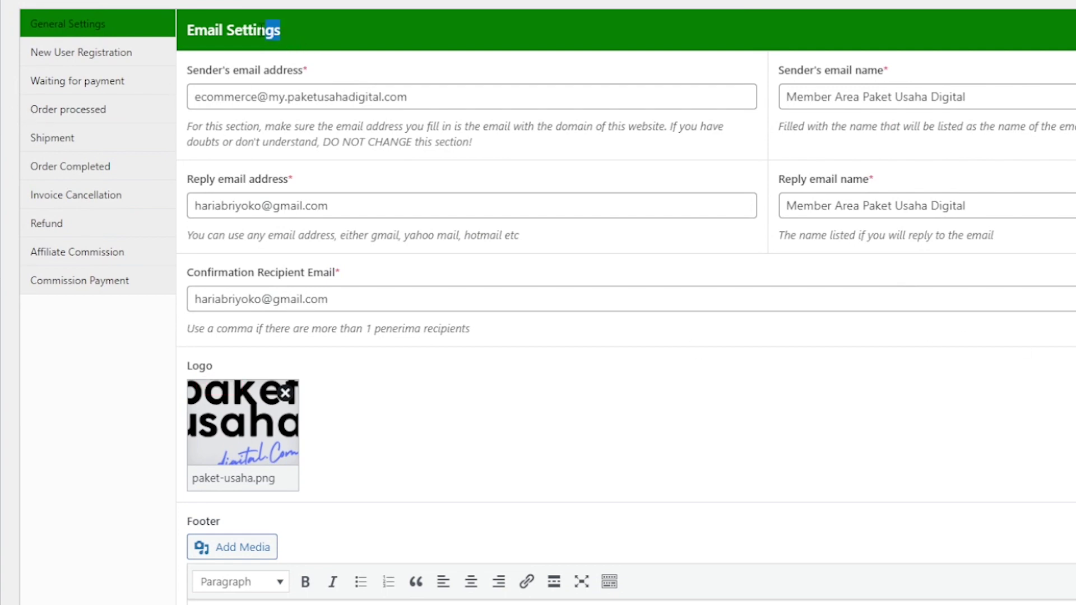
# - Save the notification email settings and bring up the New User Registration template
pyautogui.moveTo(266, 30); pyautogui.dragTo(205, 28)
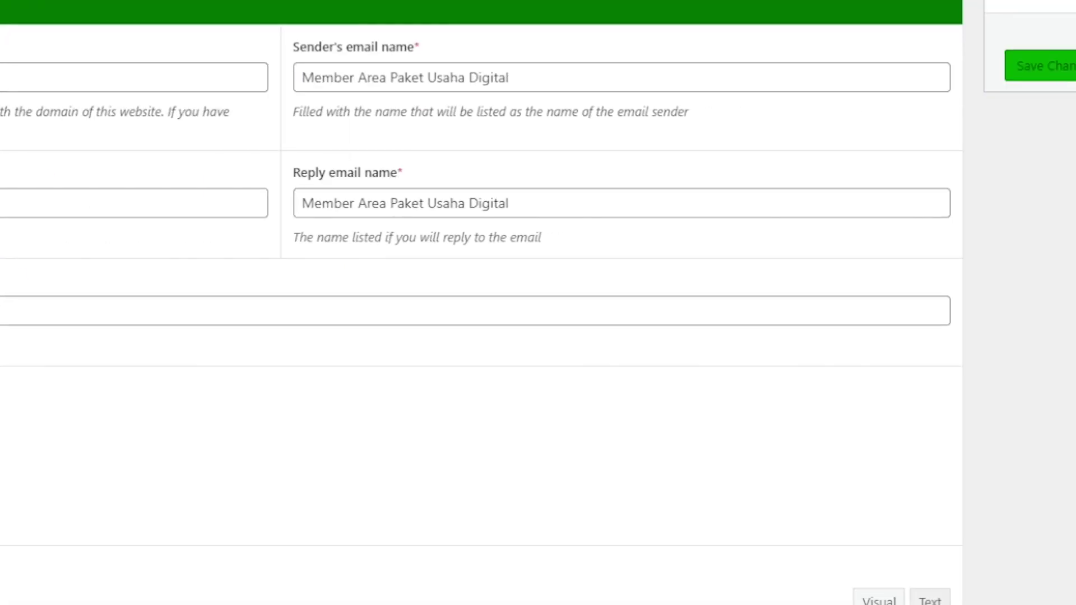
pyautogui.click(1059, 69)
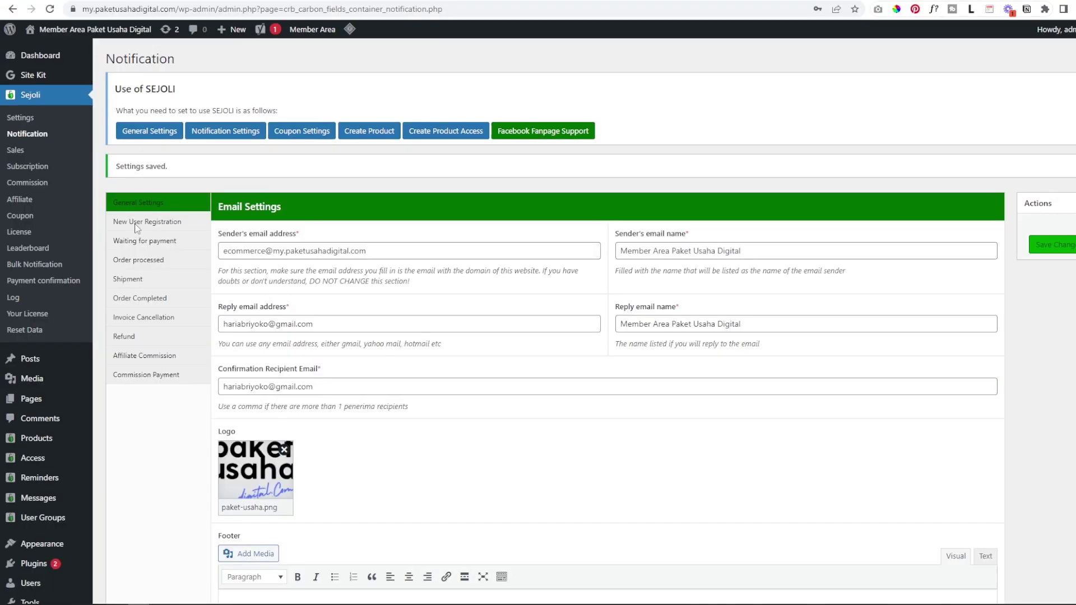
pyautogui.click(140, 223)
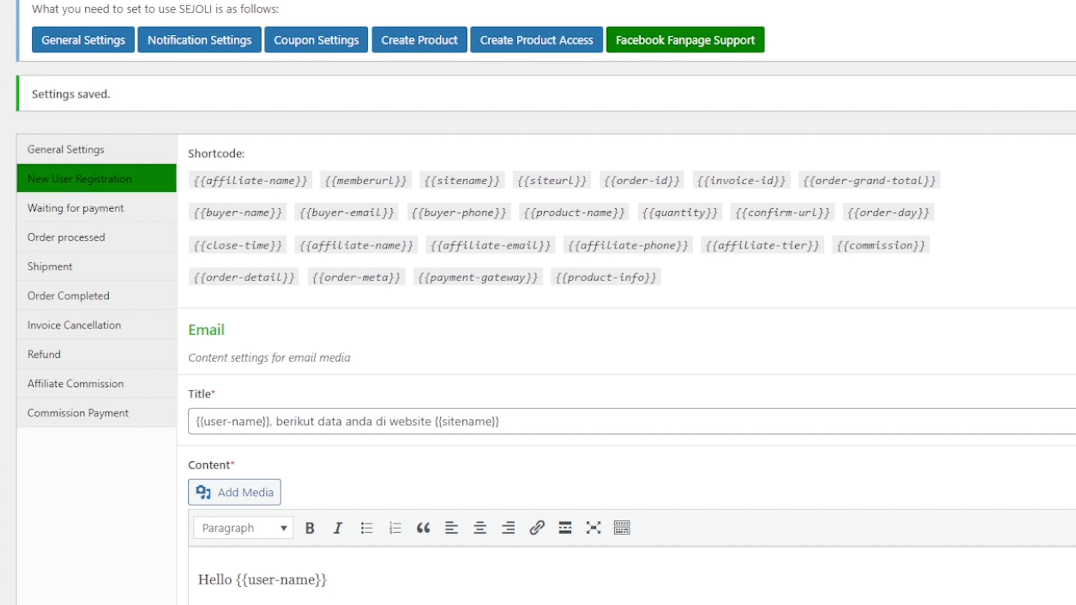
pyautogui.scroll(-3, 616, 302)
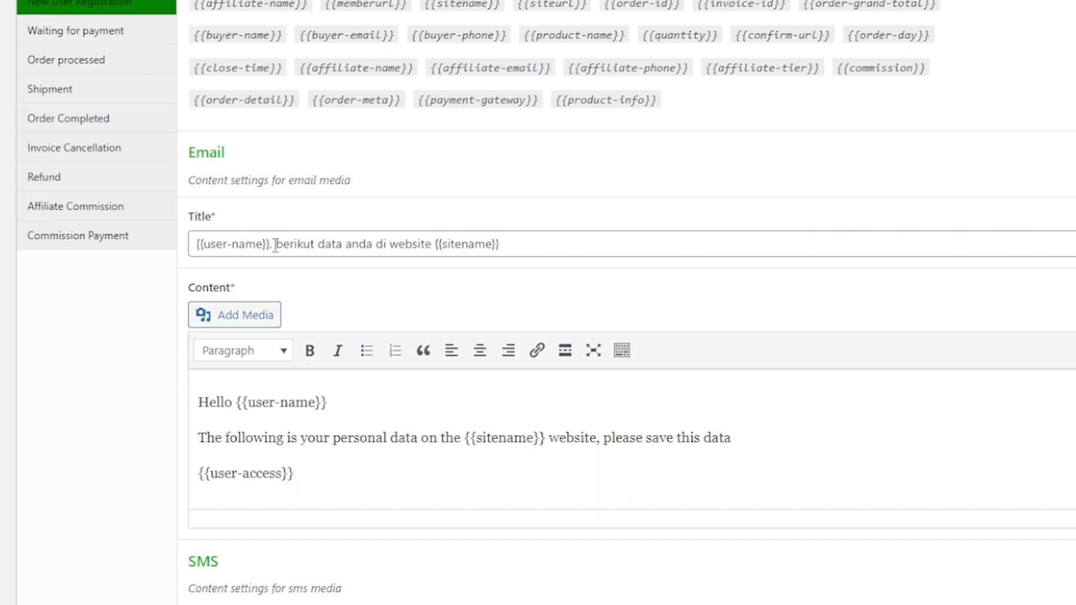
# - Highlight the {{user-name}} and {{sitename}} placeholders in the user email title
pyautogui.moveTo(270, 244); pyautogui.dragTo(194, 243)
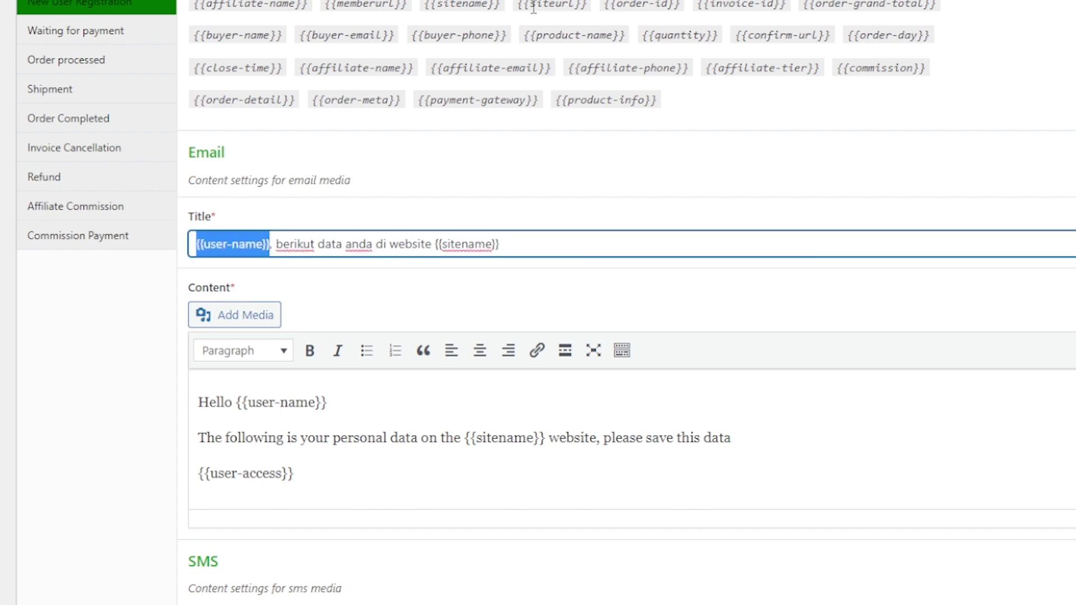
pyautogui.click(261, 245)
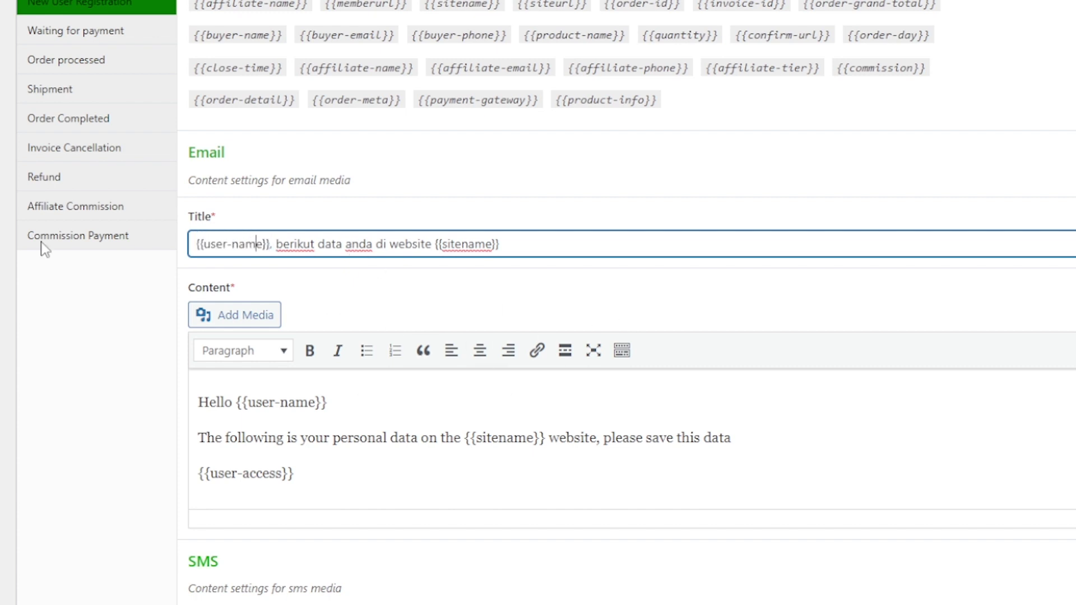
pyautogui.click(271, 244)
pyautogui.moveTo(271, 244); pyautogui.dragTo(191, 245)
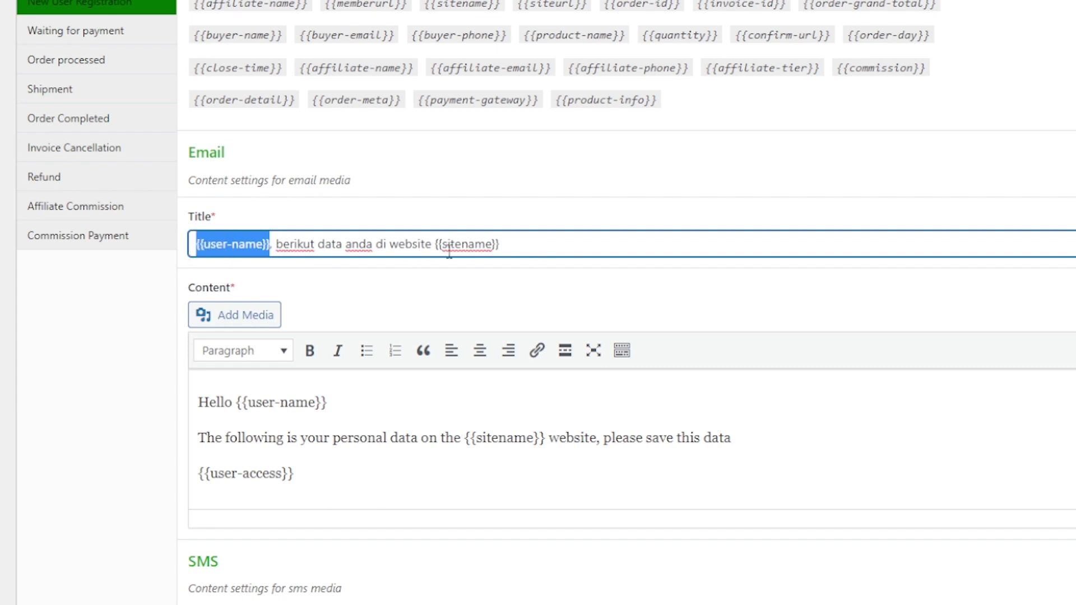
pyautogui.moveTo(534, 257); pyautogui.dragTo(435, 247)
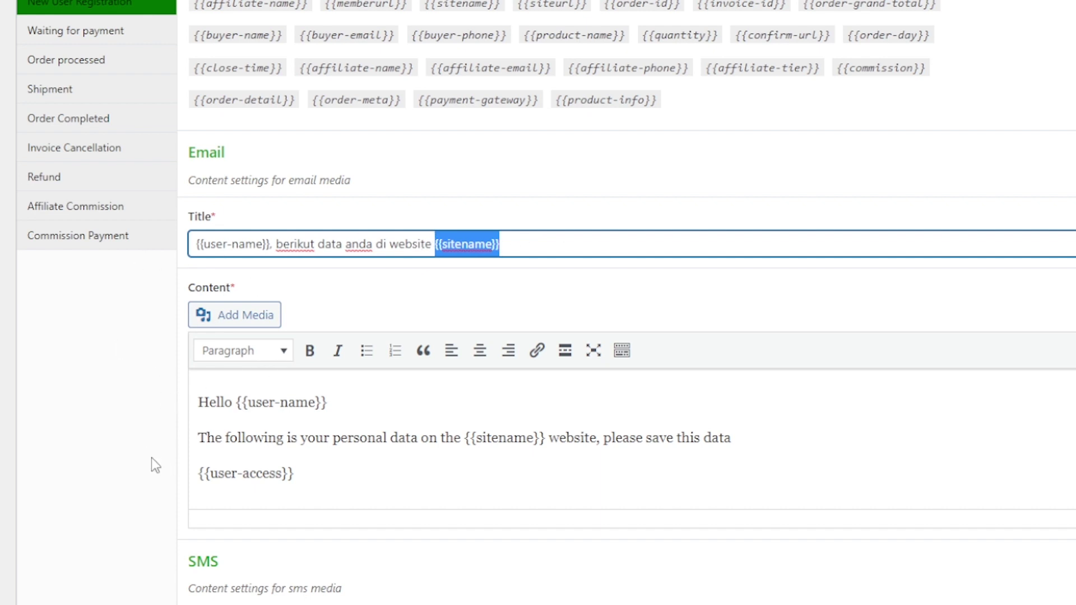
# - Read through the user email body, from the {{user-name}} greeting to {{user-access}}
pyautogui.scroll(-2, 234, 380)
pyautogui.click(253, 349)
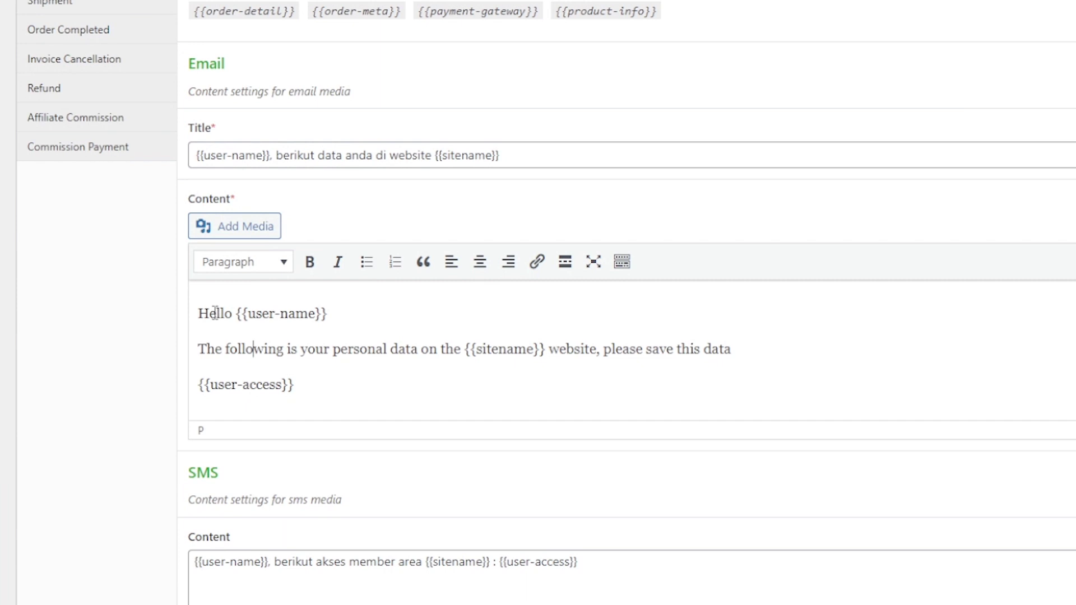
pyautogui.moveTo(236, 313); pyautogui.dragTo(329, 317)
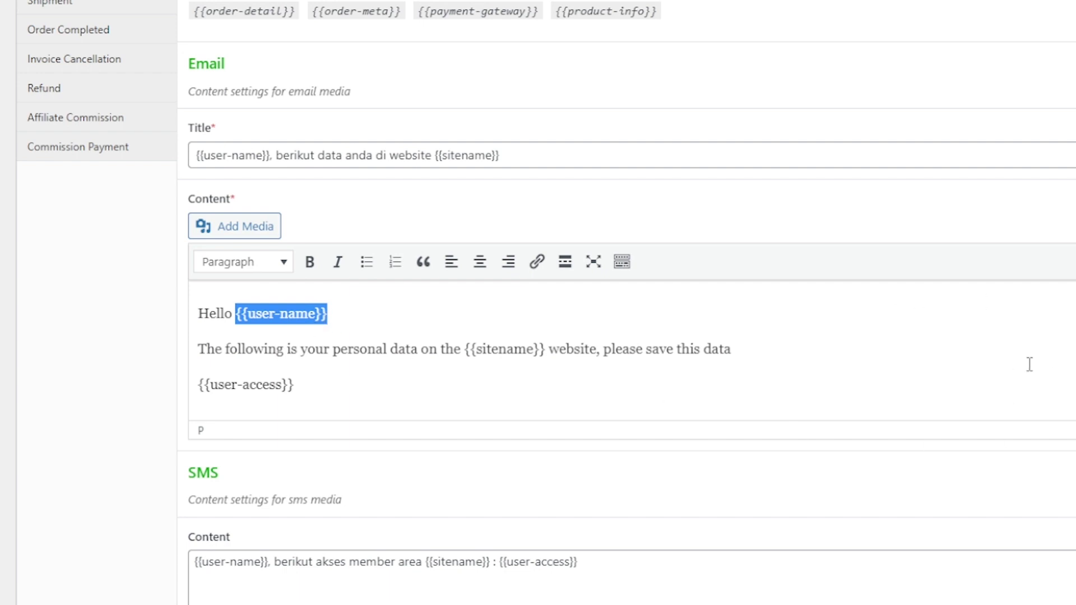
pyautogui.click(227, 353)
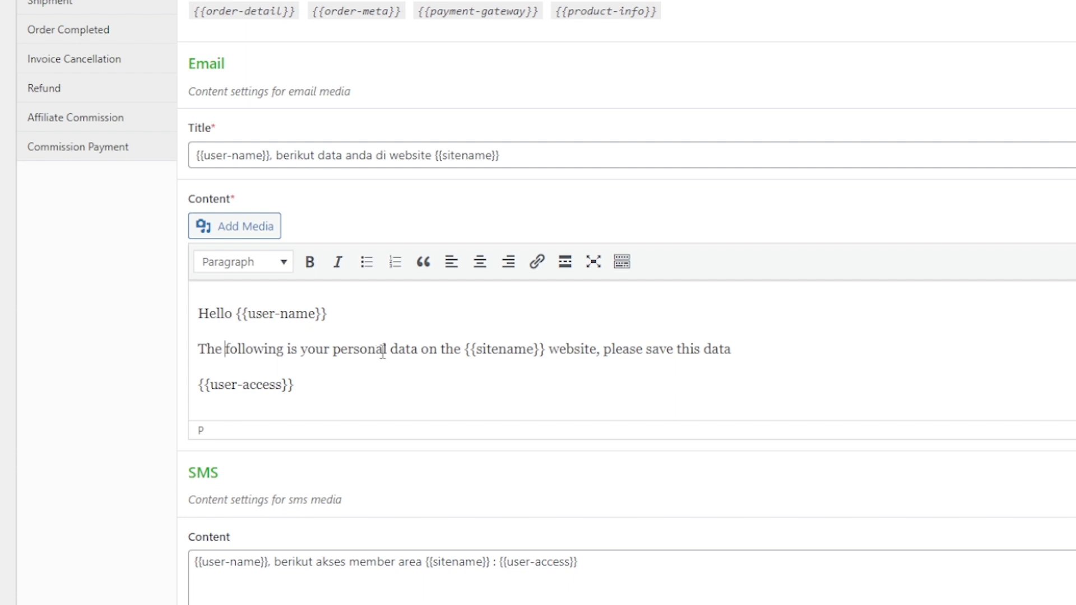
pyautogui.moveTo(470, 343); pyautogui.dragTo(544, 341)
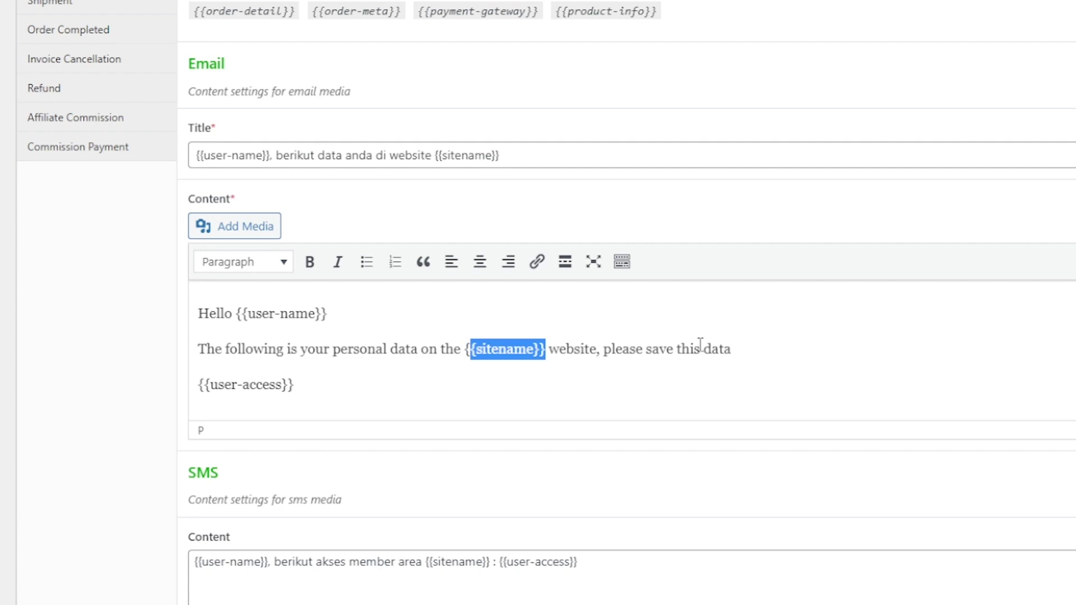
pyautogui.click(372, 368)
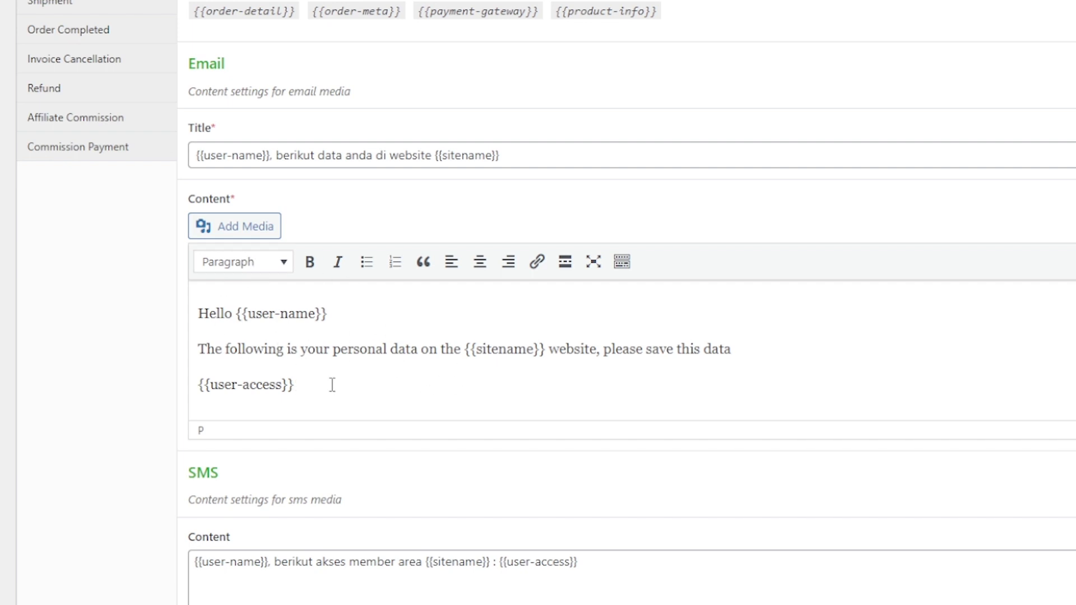
pyautogui.moveTo(331, 384); pyautogui.dragTo(198, 312)
pyautogui.click(96, 429)
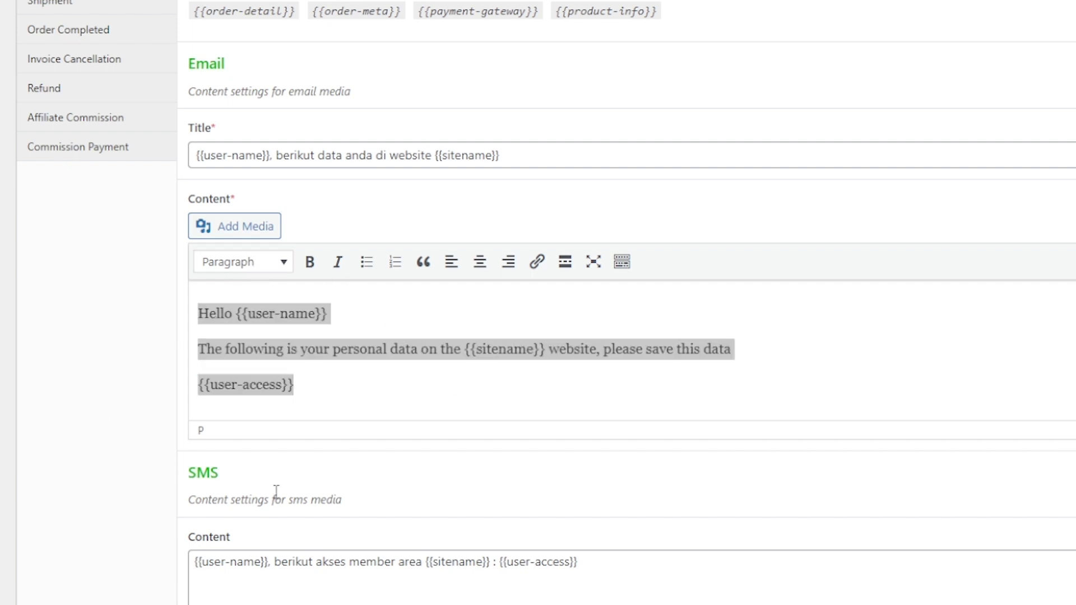
# - Review the user SMS message and WhatsApp content
pyautogui.scroll(-3, 276, 490)
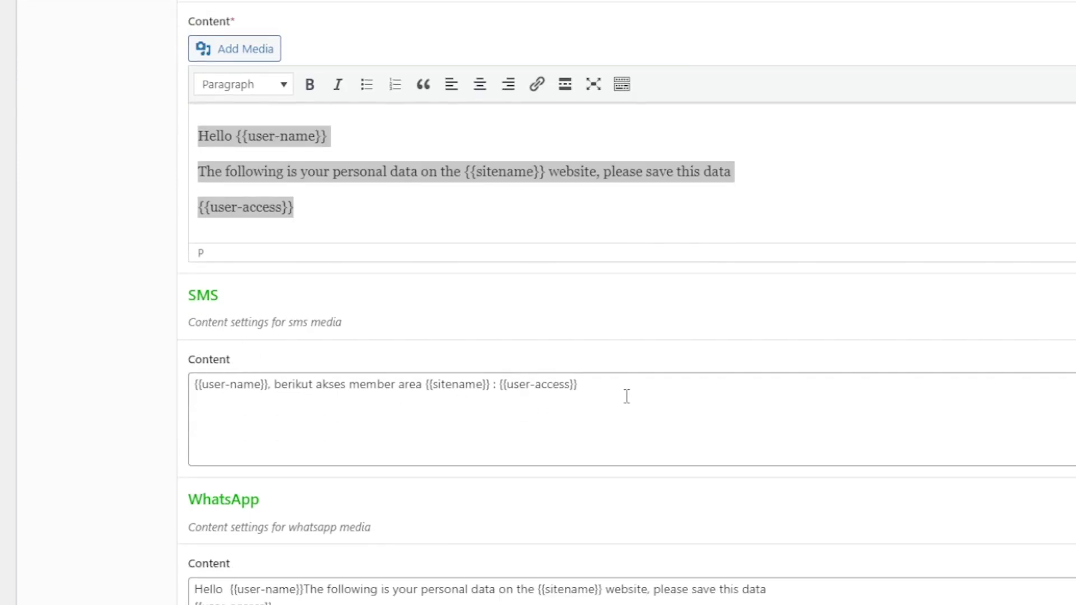
pyautogui.moveTo(627, 396); pyautogui.dragTo(147, 354)
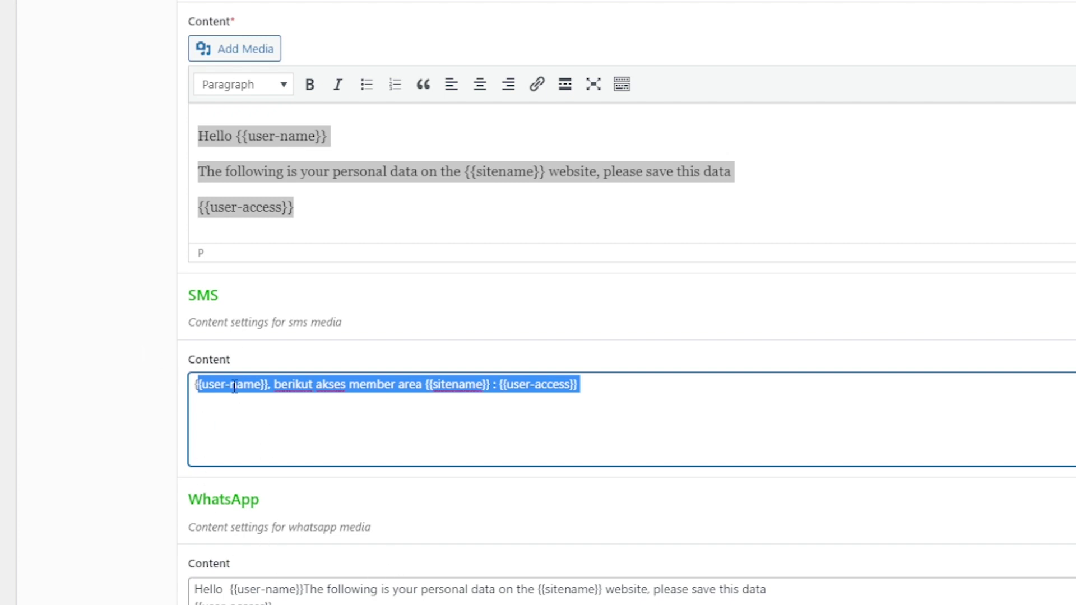
pyautogui.click(193, 586)
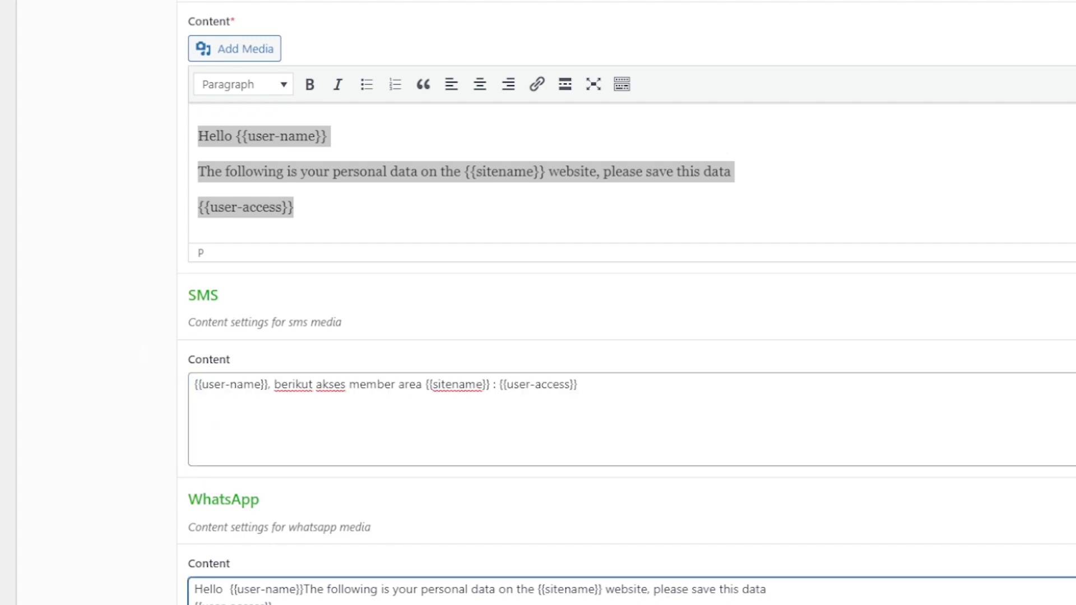
pyautogui.scroll(-6, 153, 483)
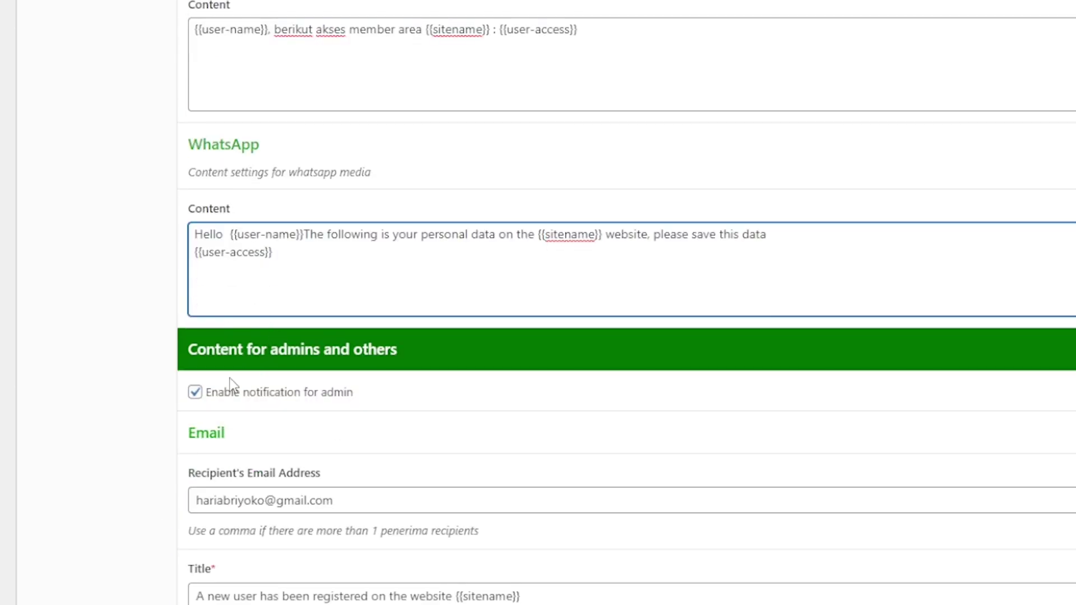
pyautogui.scroll(-3, 230, 379)
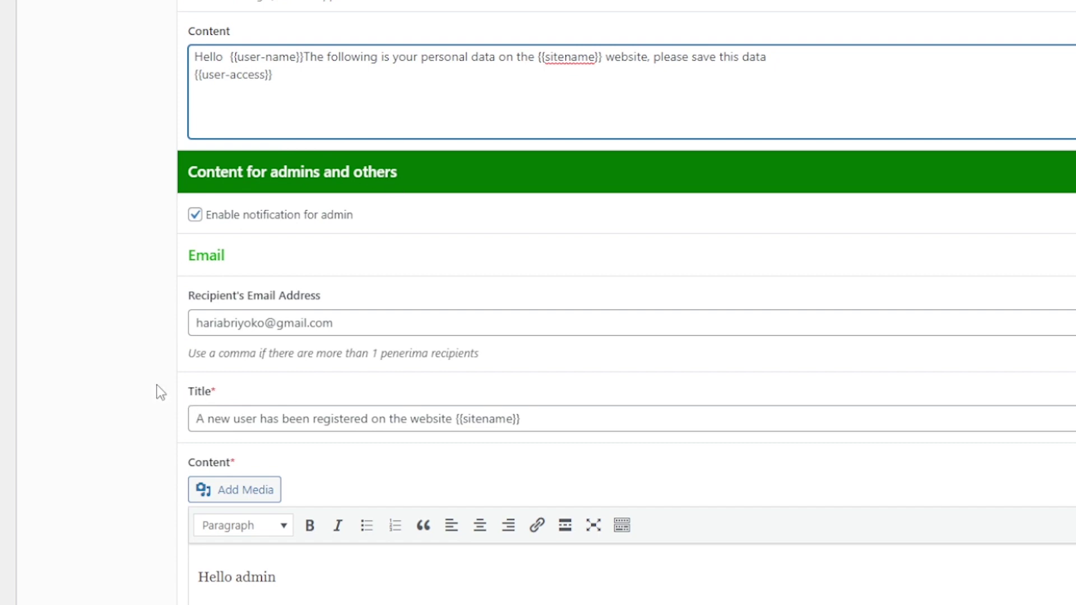
pyautogui.scroll(8, 154, 381)
pyautogui.scroll(10, 150, 373)
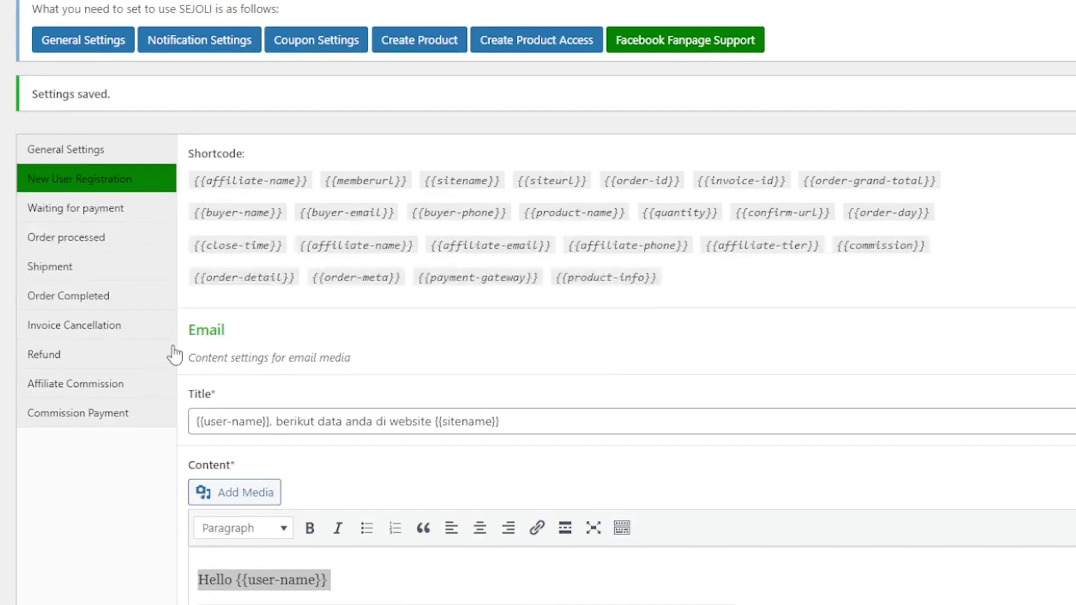
pyautogui.scroll(-8, 394, 421)
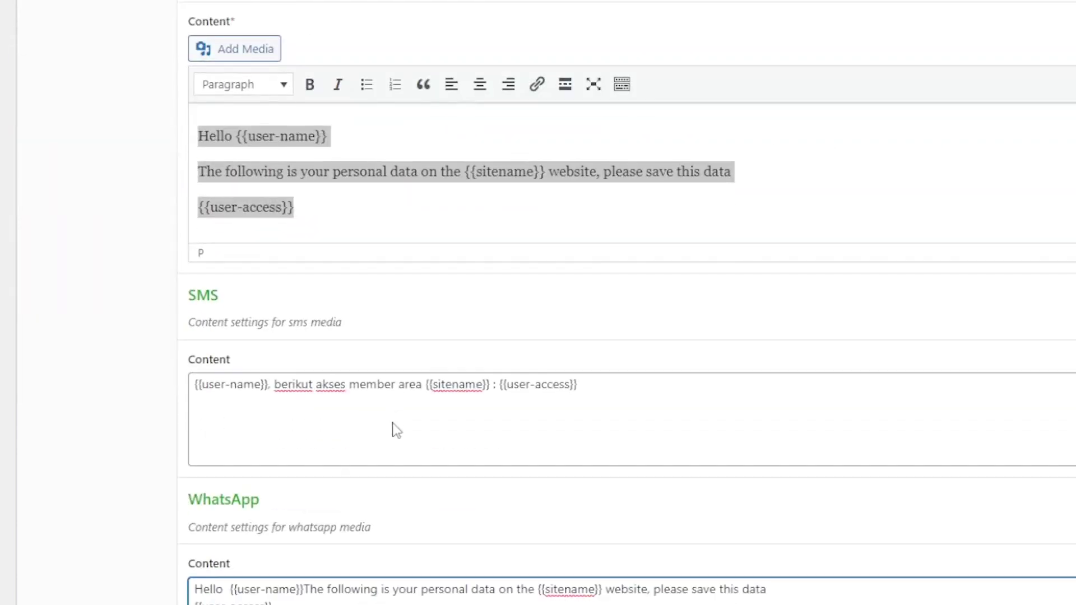
pyautogui.click(122, 266)
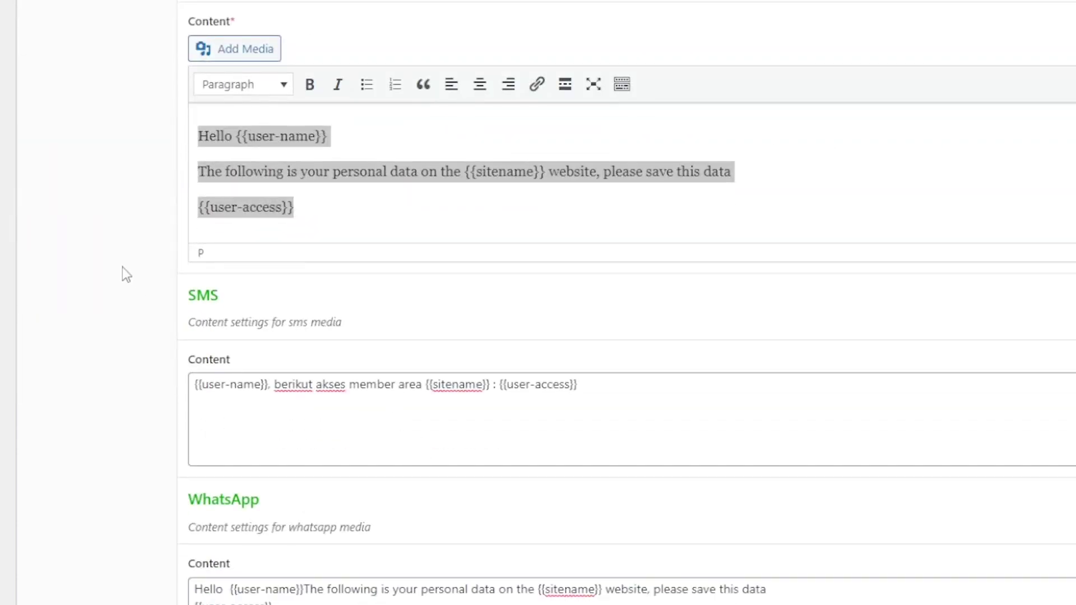
pyautogui.scroll(-11, 381, 364)
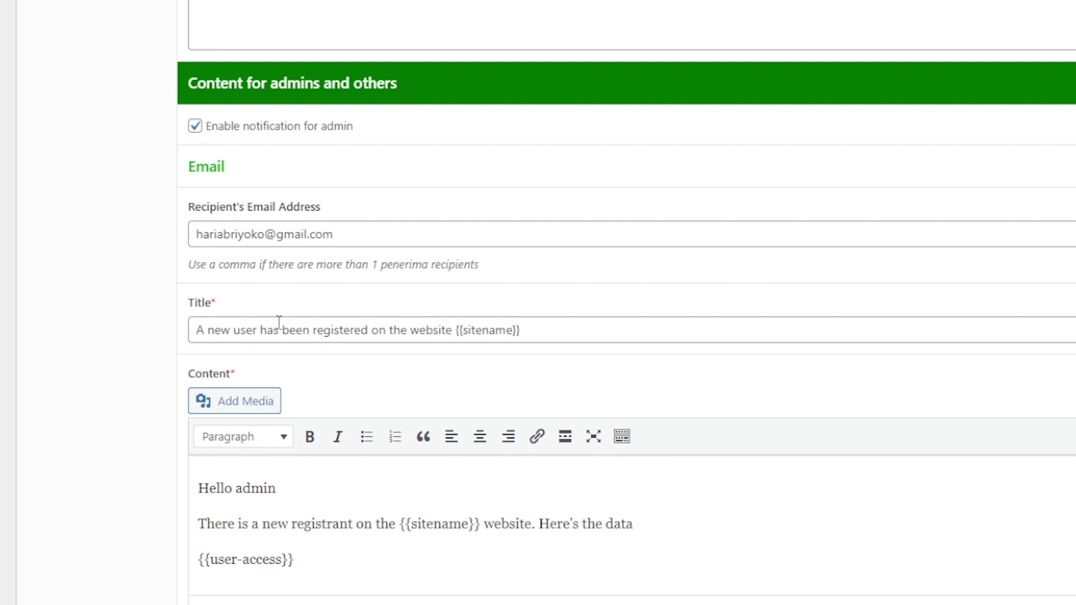
pyautogui.scroll(-2, 203, 338)
# - Highlight the admin email title text before {{sitename}}
pyautogui.click(531, 241)
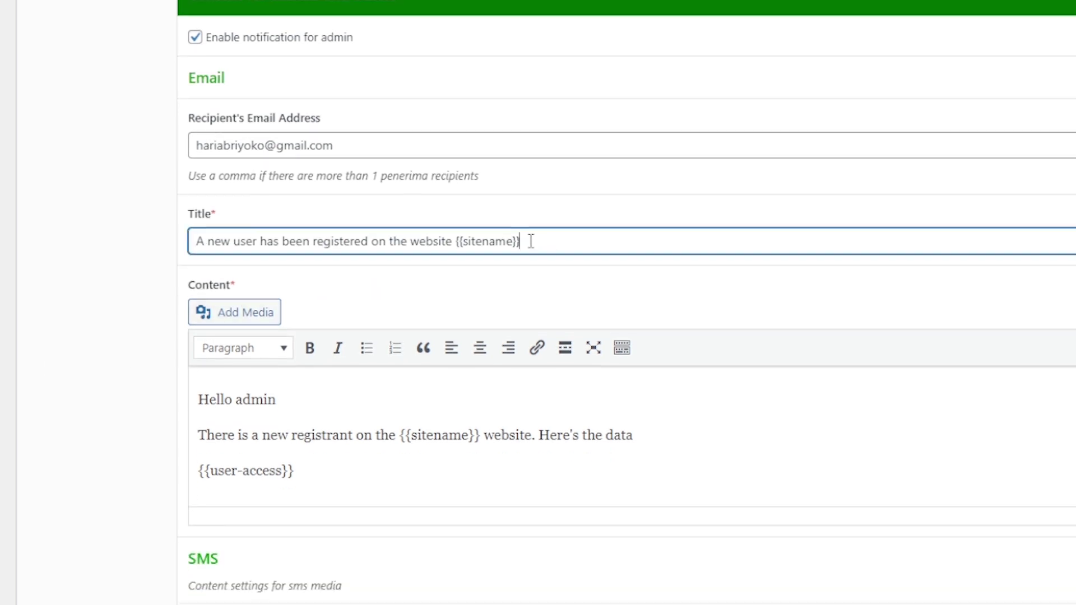
pyautogui.moveTo(531, 241); pyautogui.dragTo(195, 241)
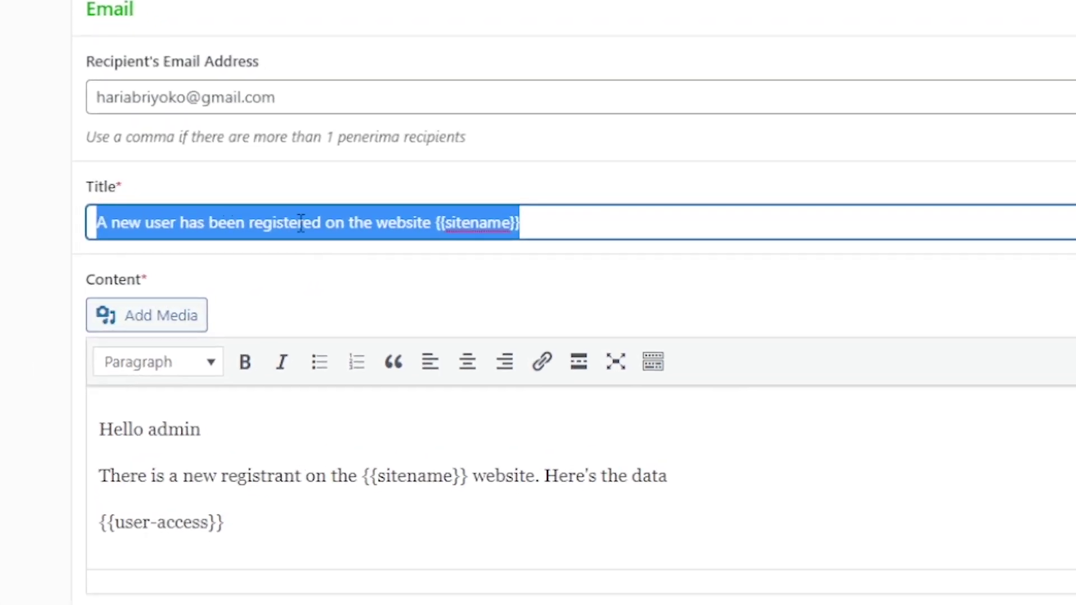
pyautogui.click(347, 223)
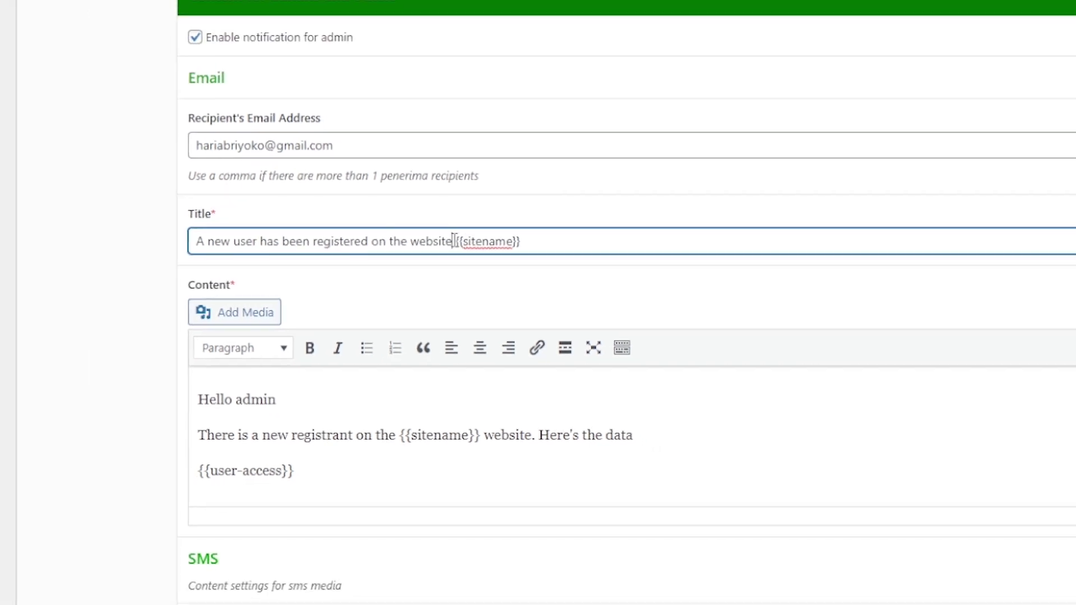
pyautogui.moveTo(454, 241); pyautogui.dragTo(190, 241)
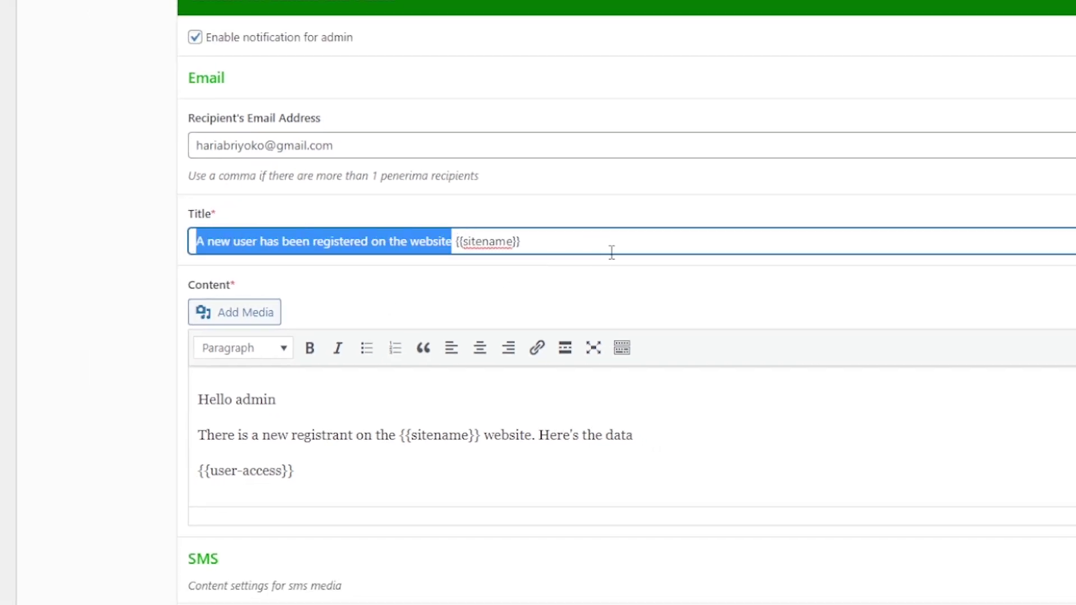
# - Look over the admin email body greeting 'Hello admin' and its empty SMS and WhatsApp fields
pyautogui.scroll(-3, 305, 299)
pyautogui.click(307, 291)
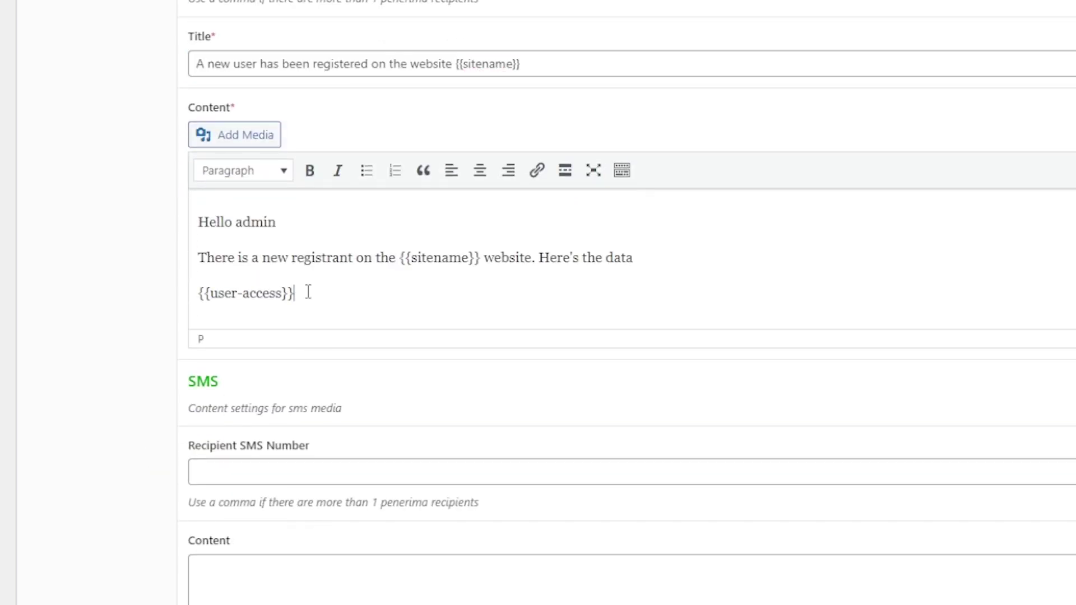
pyautogui.moveTo(366, 303); pyautogui.dragTo(181, 222)
pyautogui.click(88, 281)
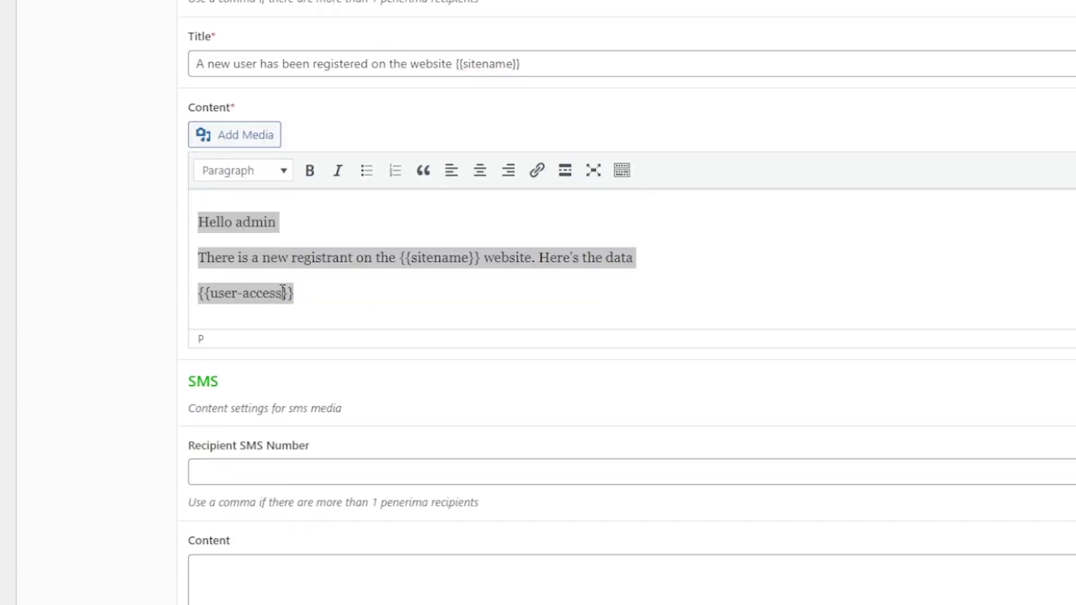
pyautogui.click(301, 266)
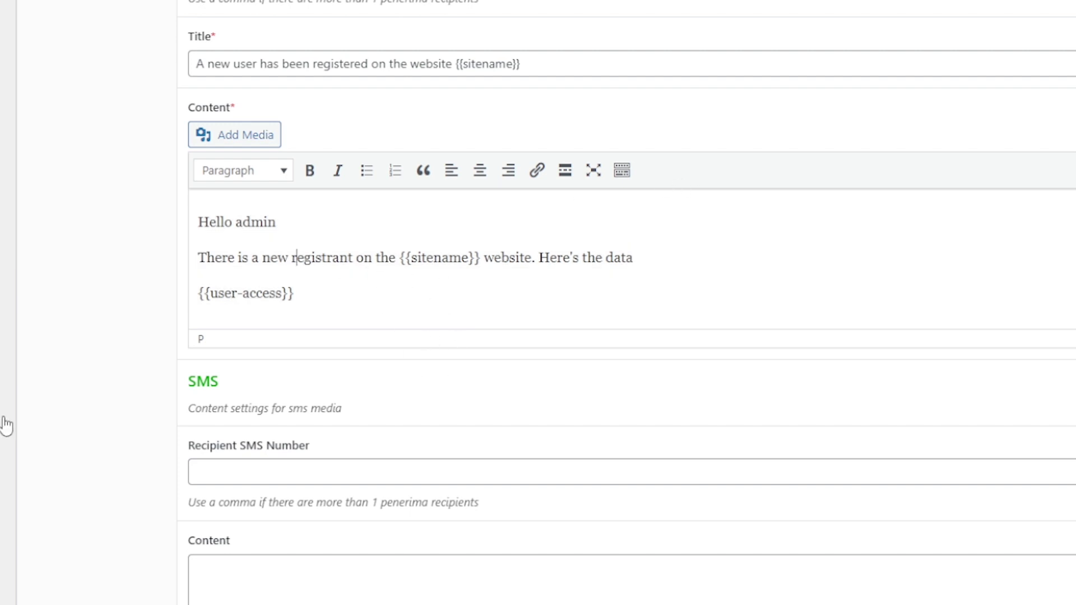
pyautogui.scroll(-6, 233, 557)
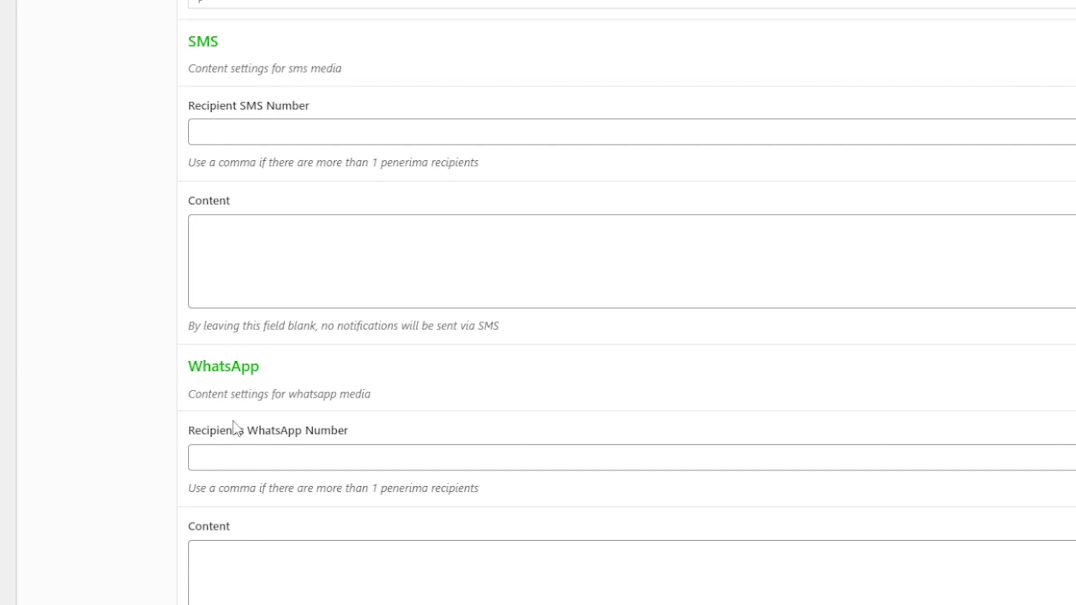
pyautogui.scroll(20, 197, 534)
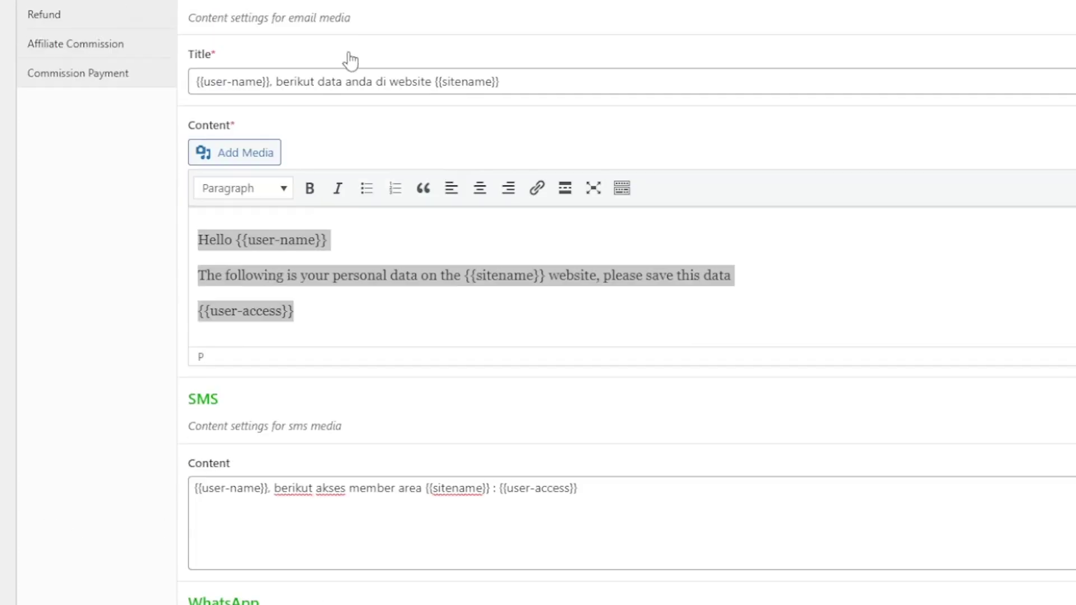
pyautogui.scroll(6, 364, 67)
pyautogui.scroll(-12, 377, 463)
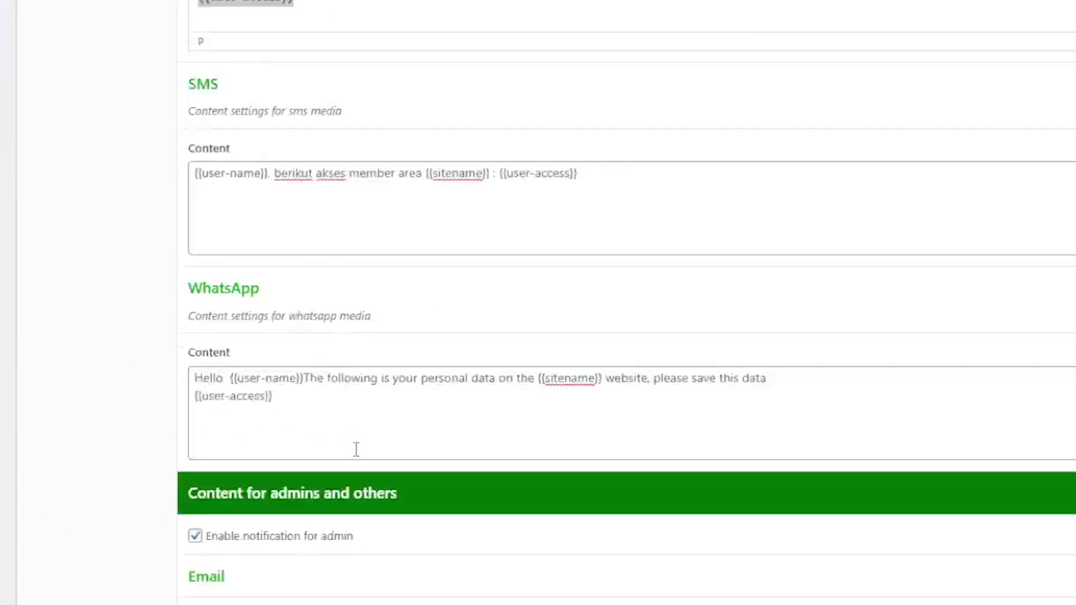
pyautogui.scroll(15, 616, 302)
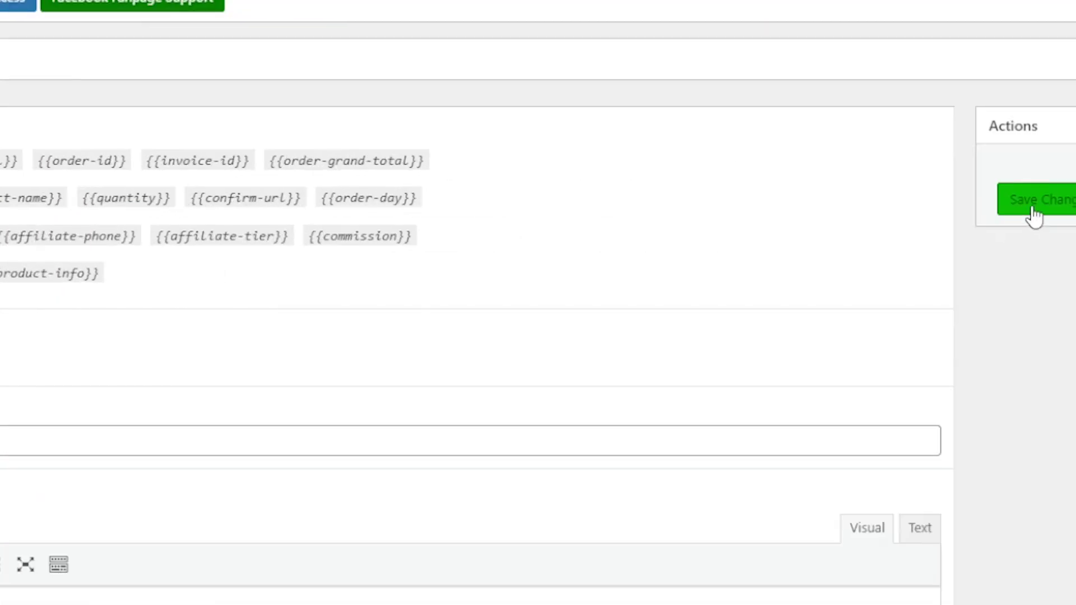
# - Save the notification settings, then browse the buyer templates from Waiting for payment to Refund
pyautogui.click(1034, 213)
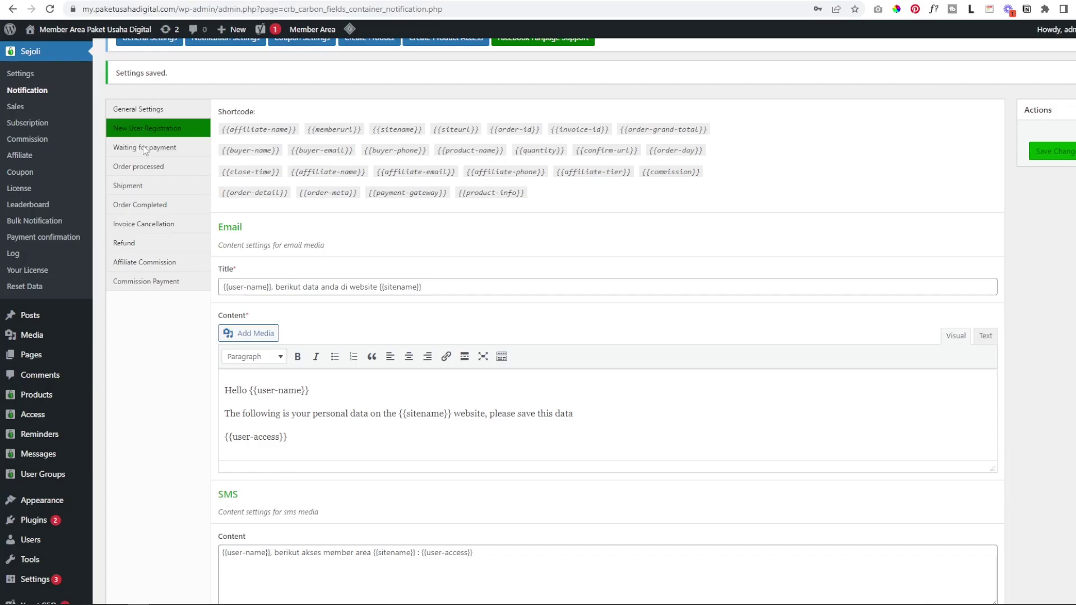
pyautogui.click(143, 145)
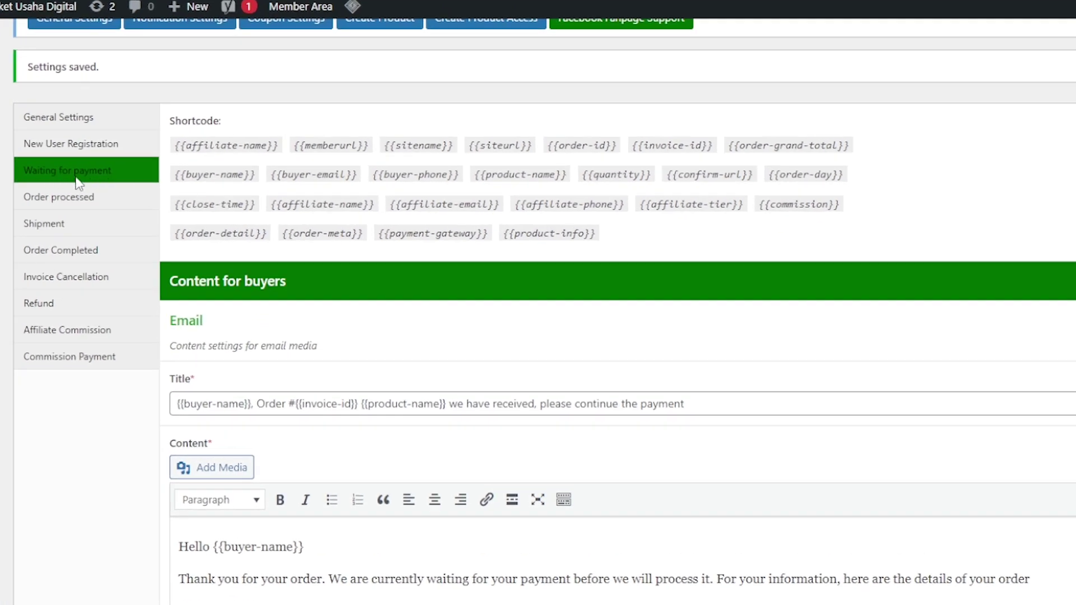
pyautogui.click(47, 207)
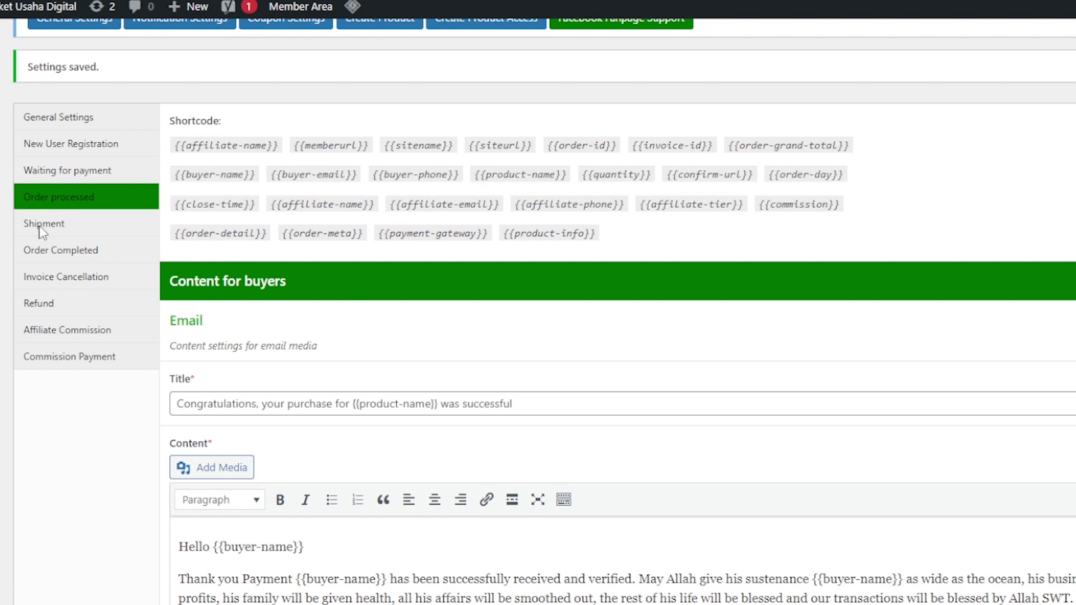
pyautogui.click(41, 230)
pyautogui.click(50, 256)
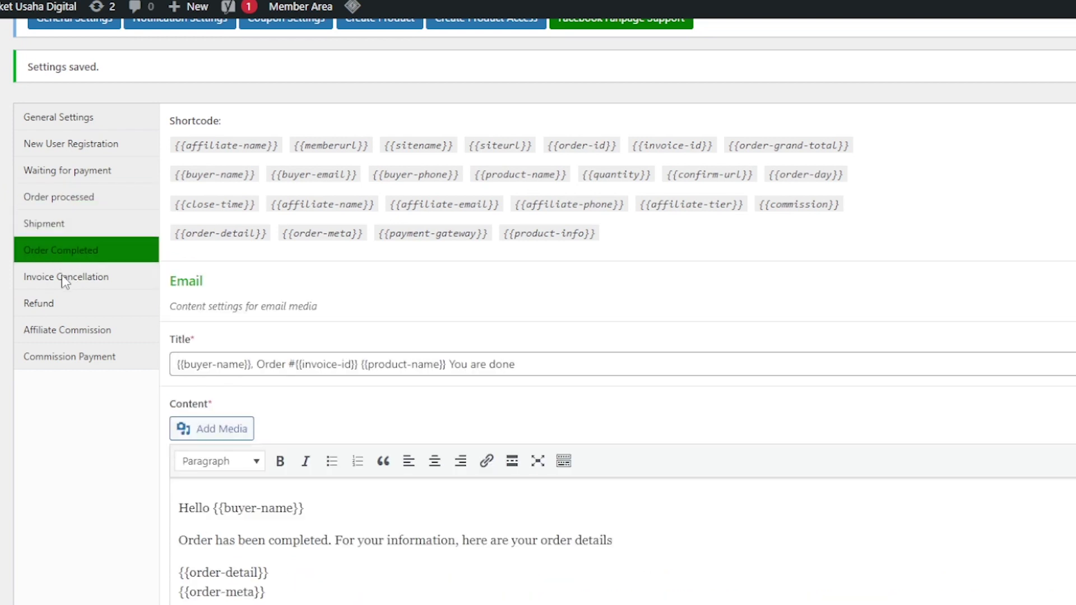
pyautogui.click(56, 283)
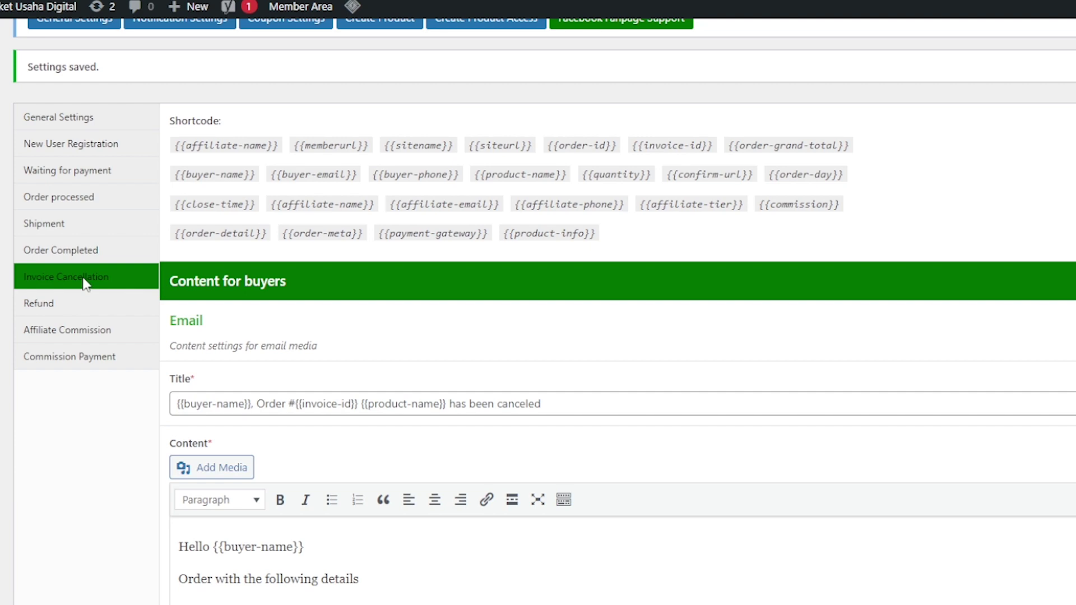
pyautogui.click(45, 307)
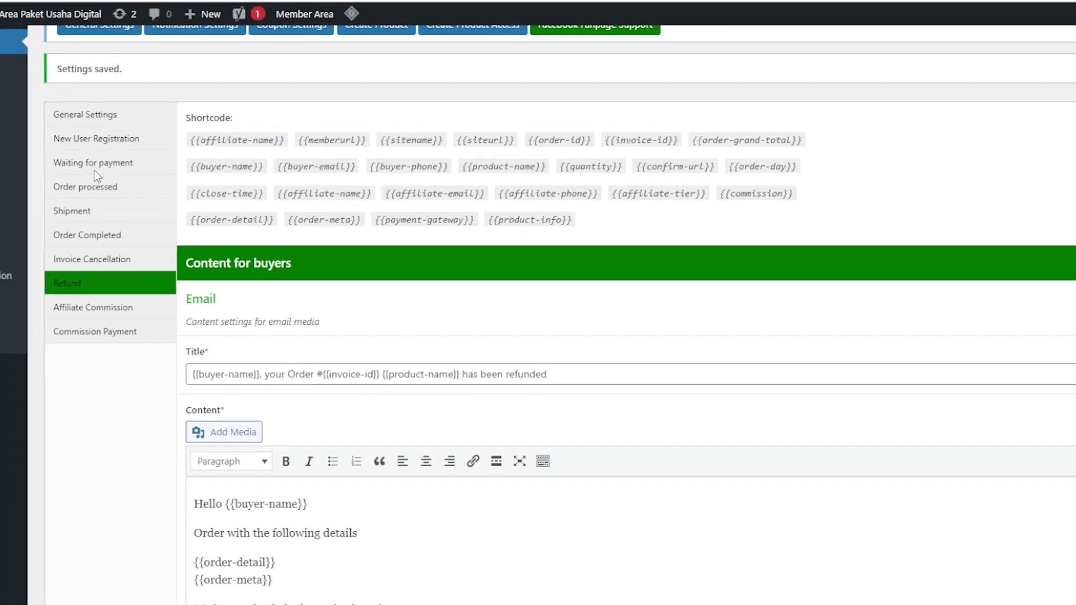
pyautogui.click(94, 170)
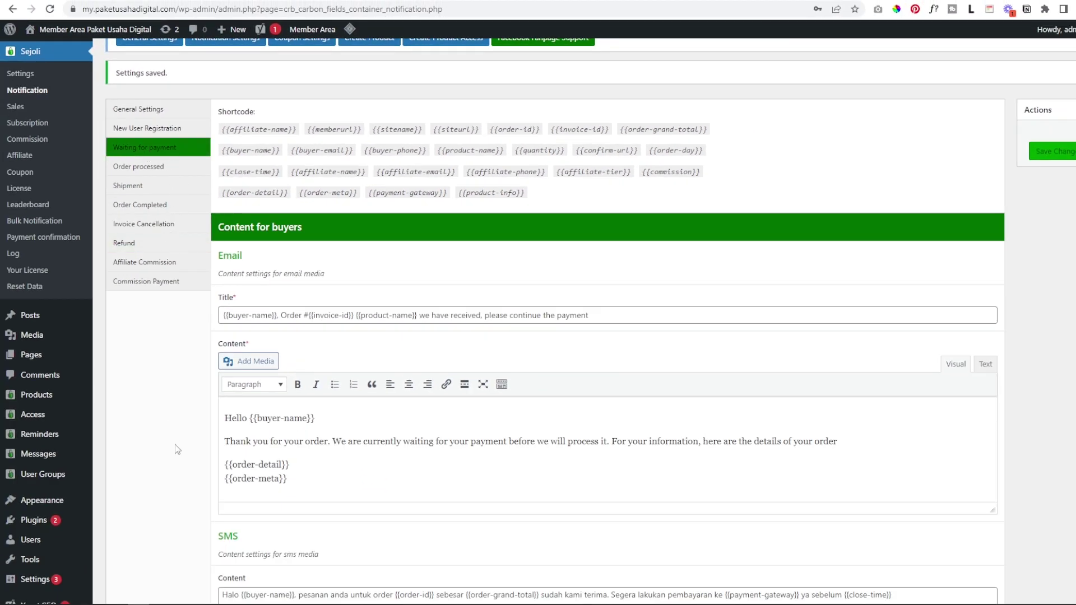
pyautogui.scroll(1, 179, 521)
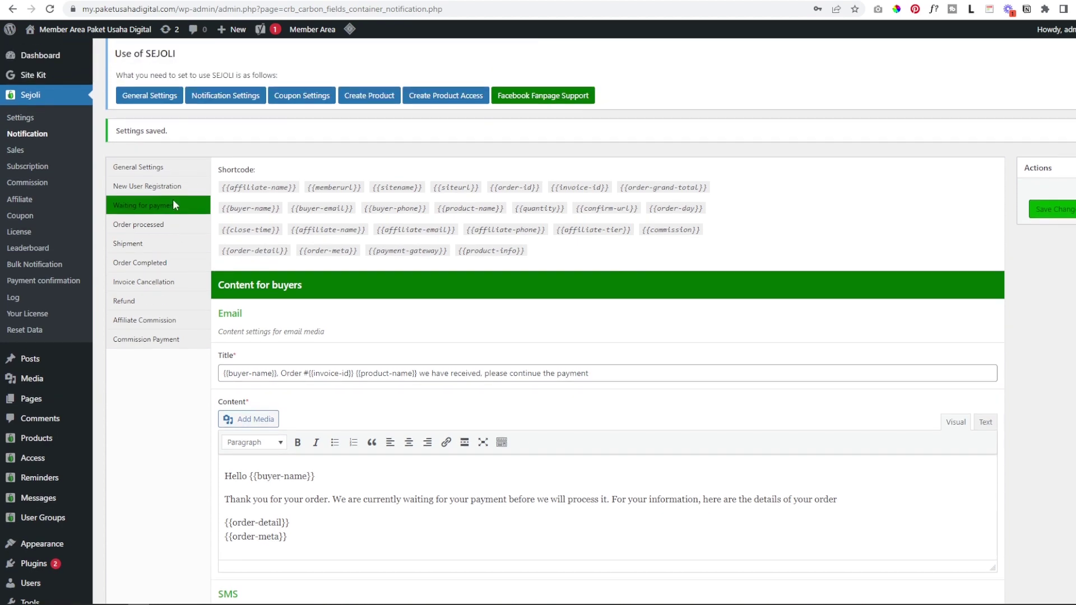
pyautogui.click(151, 189)
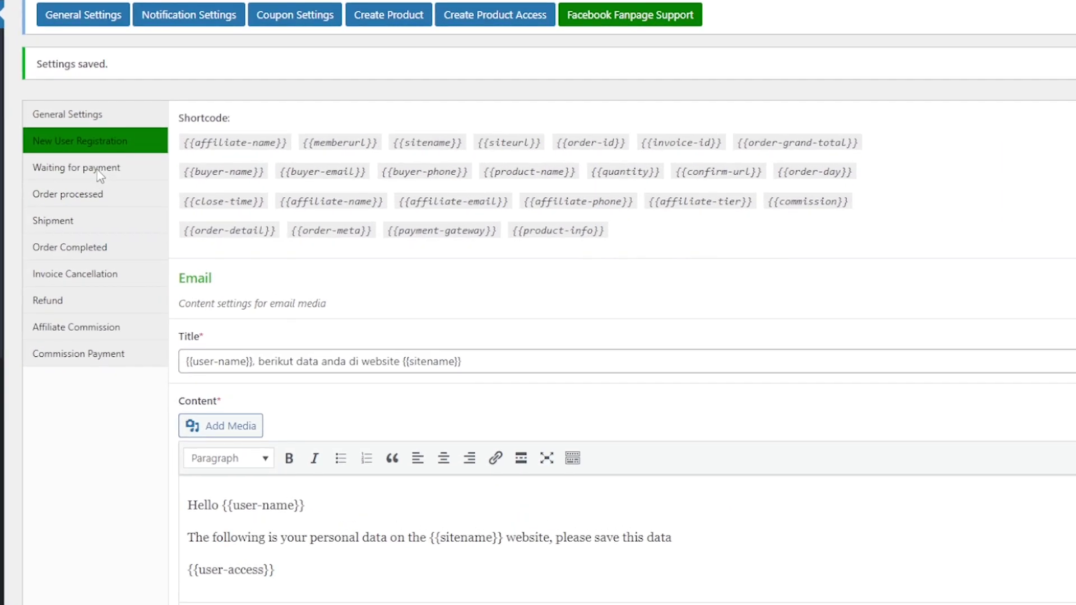
pyautogui.click(159, 208)
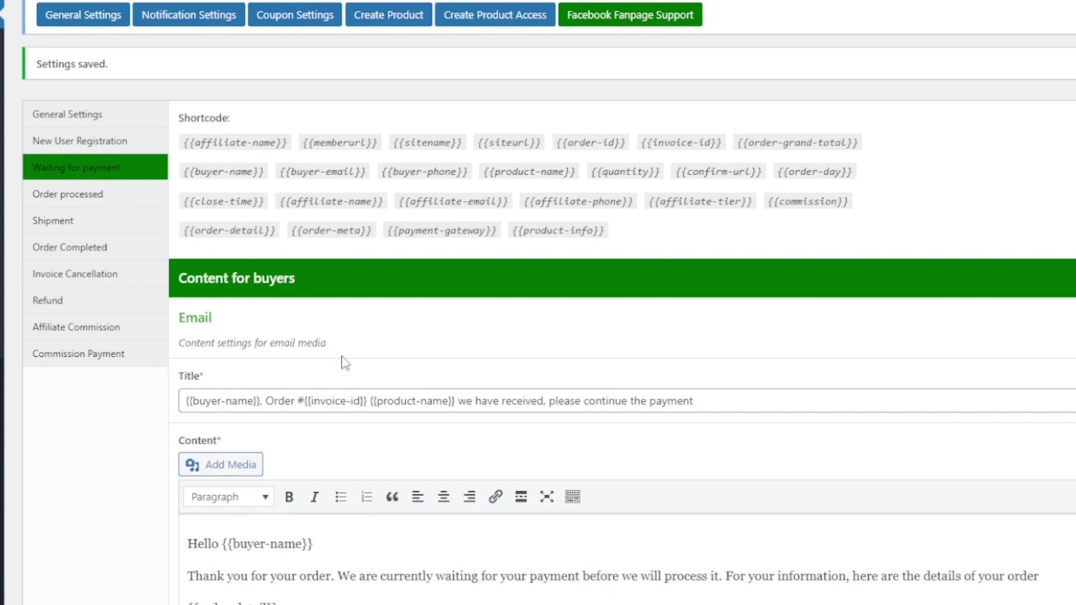
# - Highlight the Waiting for payment headings, email title parts and whole email body
pyautogui.scroll(-3, 543, 283)
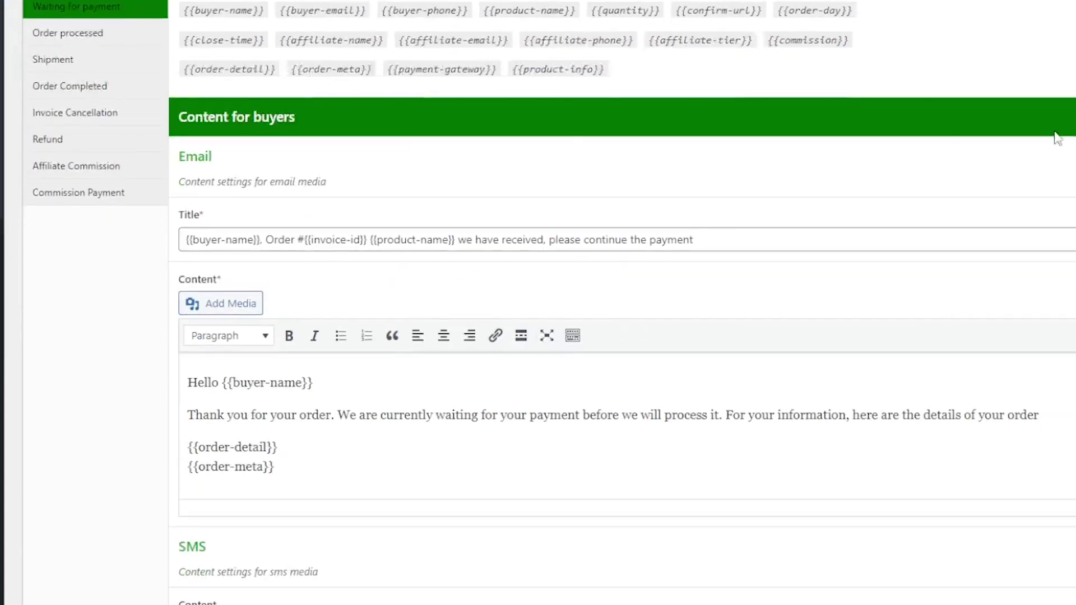
pyautogui.moveTo(289, 111); pyautogui.dragTo(180, 116)
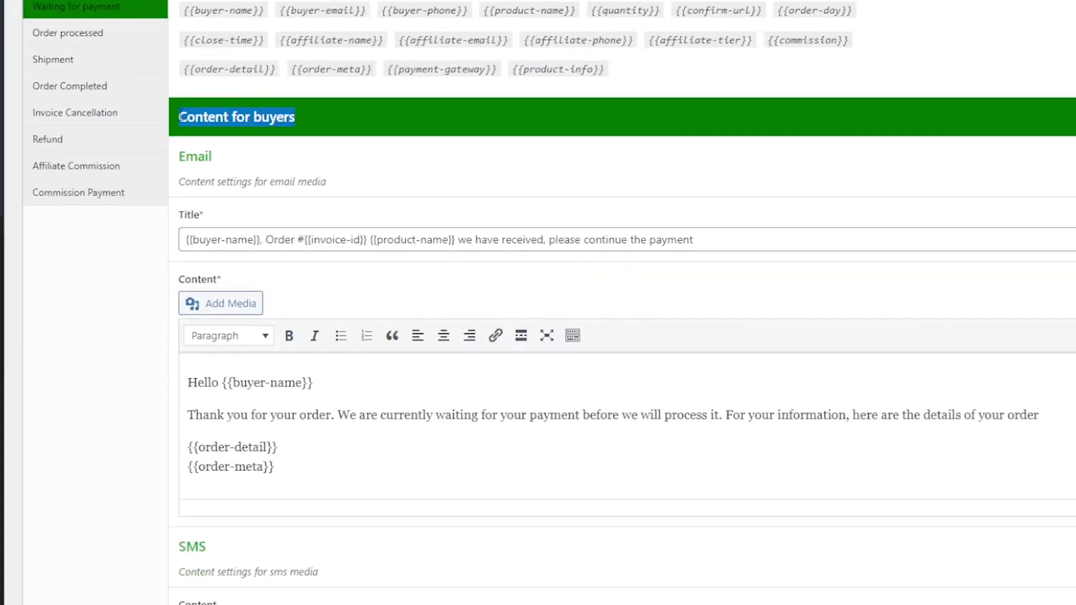
pyautogui.moveTo(228, 158); pyautogui.dragTo(188, 154)
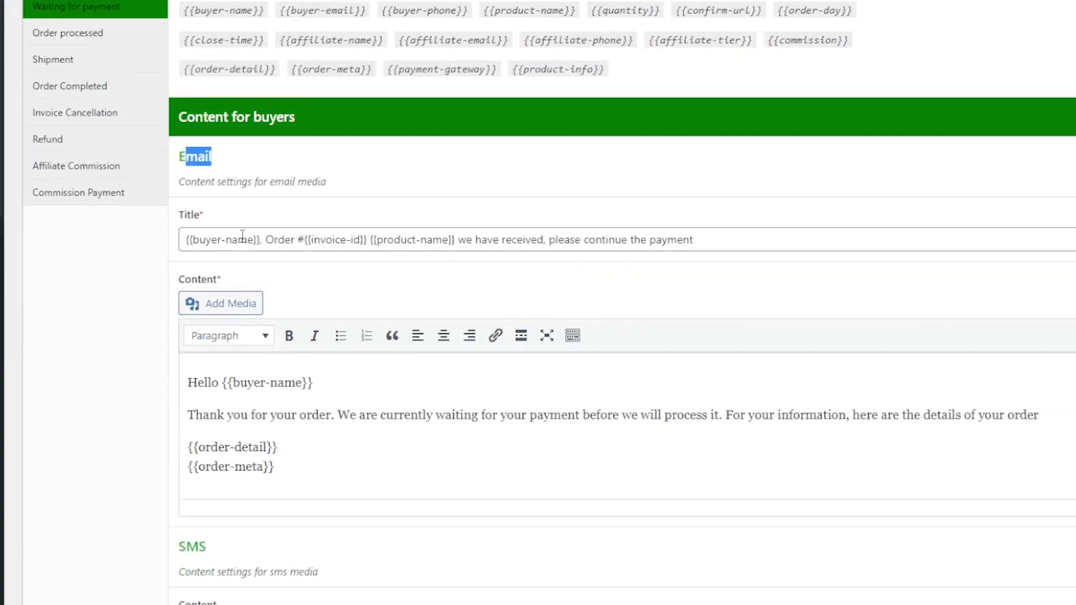
pyautogui.moveTo(191, 242); pyautogui.dragTo(689, 240)
pyautogui.click(306, 245)
pyautogui.click(415, 238)
pyautogui.click(459, 240)
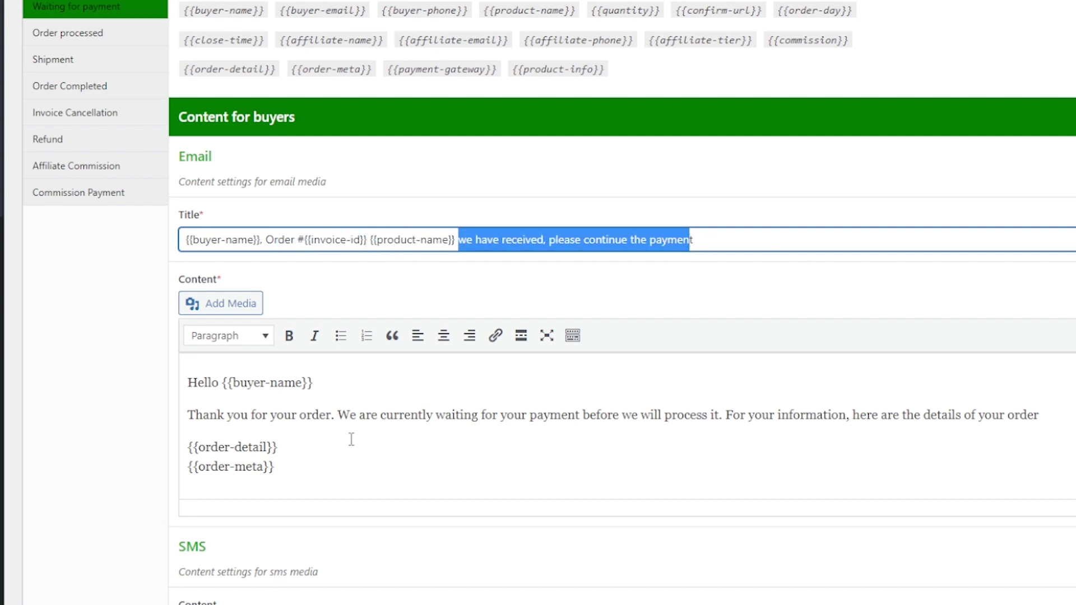
pyautogui.moveTo(286, 456); pyautogui.dragTo(85, 394)
pyautogui.click(85, 393)
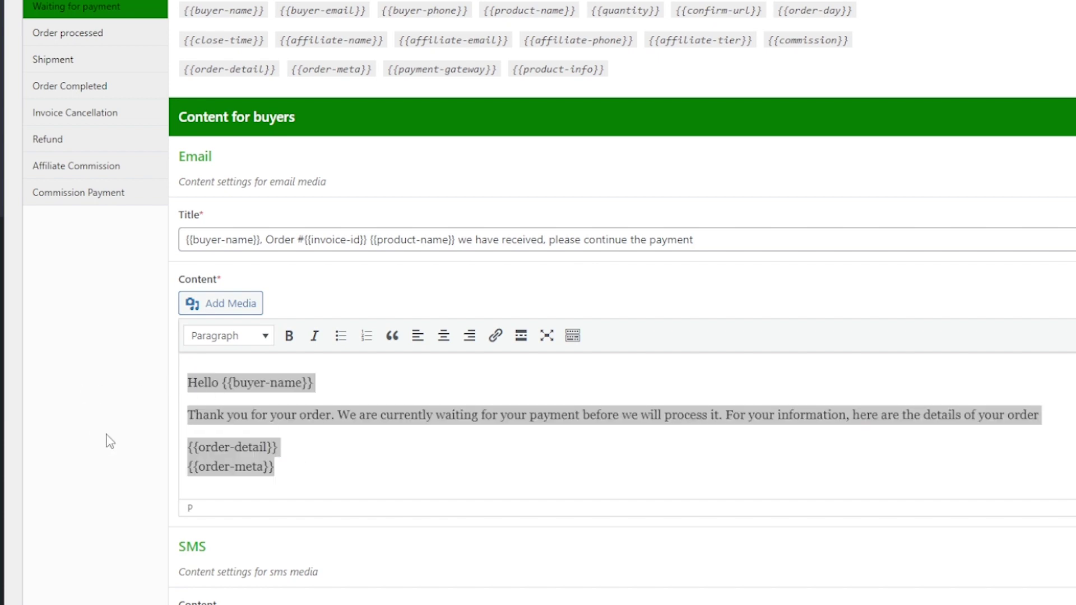
# - Review the Waiting for payment WhatsApp message content
pyautogui.scroll(-4, 106, 439)
pyautogui.scroll(-4, 338, 585)
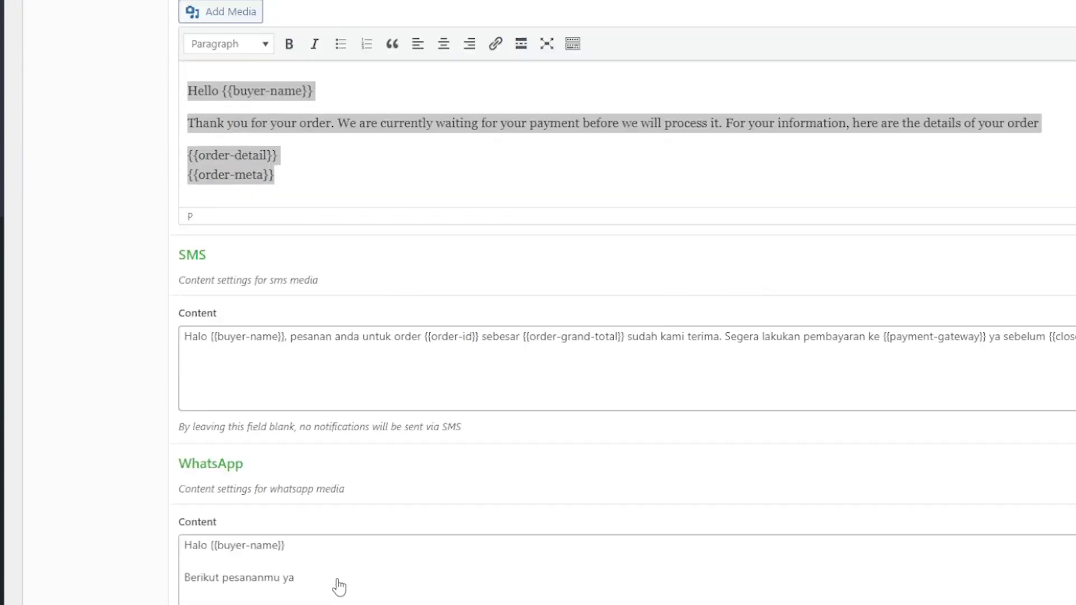
pyautogui.click(271, 440)
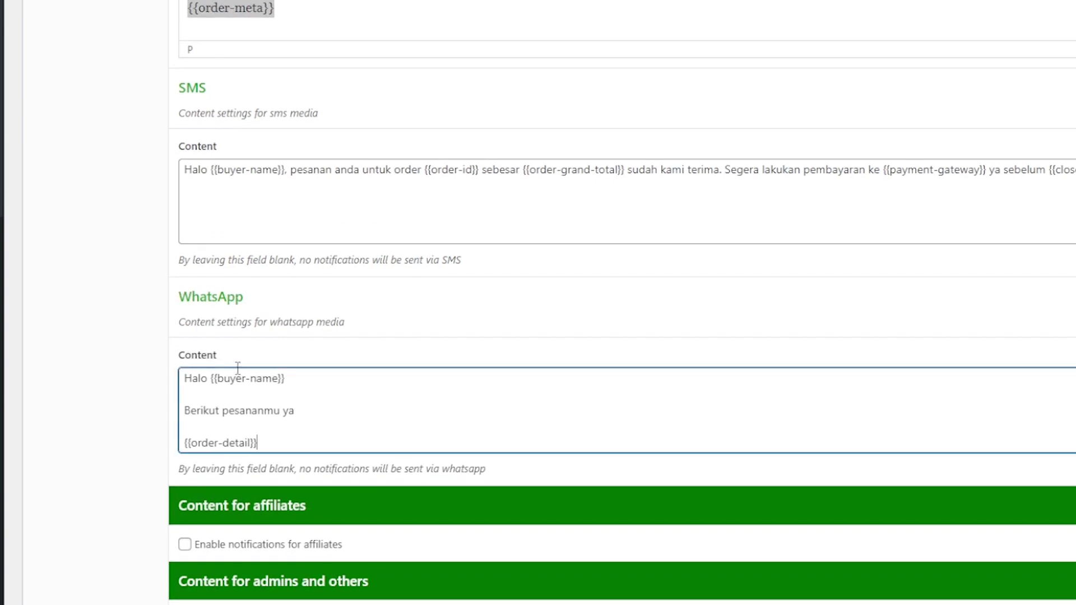
pyautogui.scroll(5, 103, 344)
pyautogui.click(331, 315)
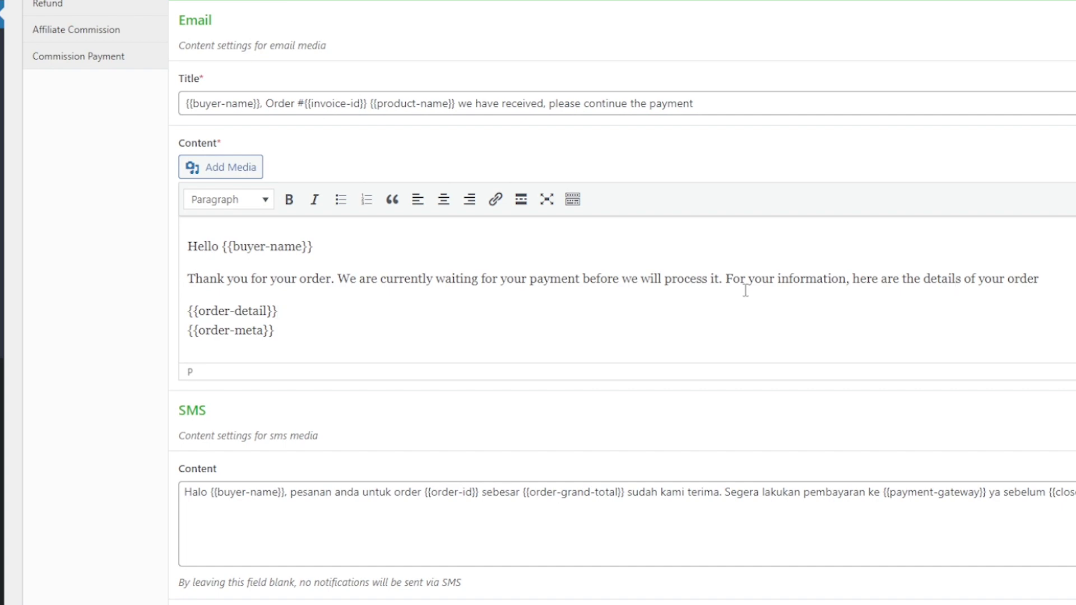
pyautogui.scroll(-5, 817, 381)
pyautogui.scroll(8, 577, 312)
pyautogui.scroll(3, 577, 312)
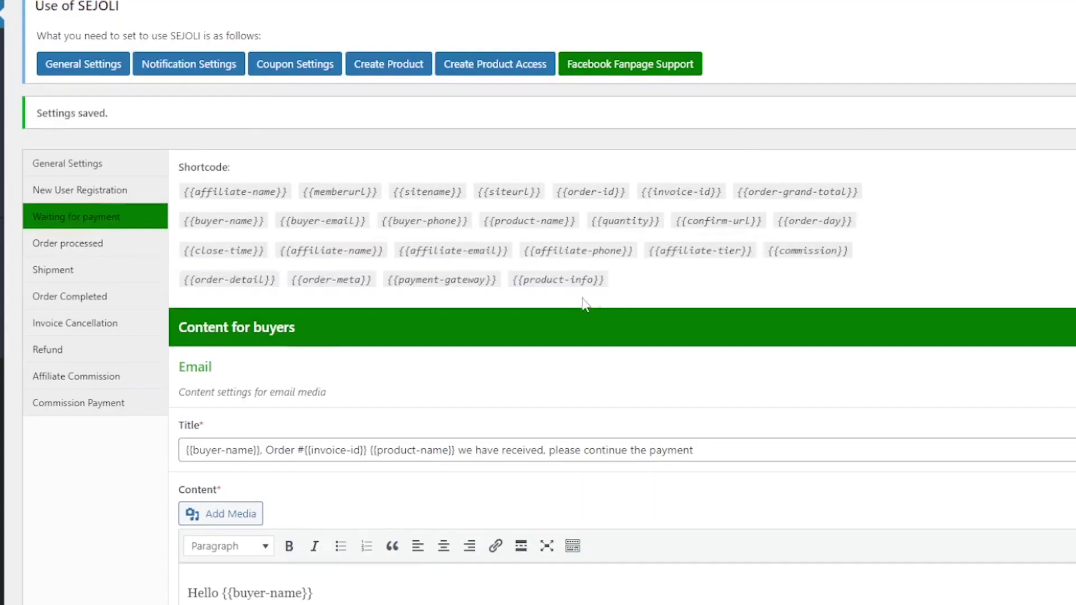
# - Open Order processed and highlight its 'Congratulations' title and {{product-name}} placeholder
pyautogui.click(58, 249)
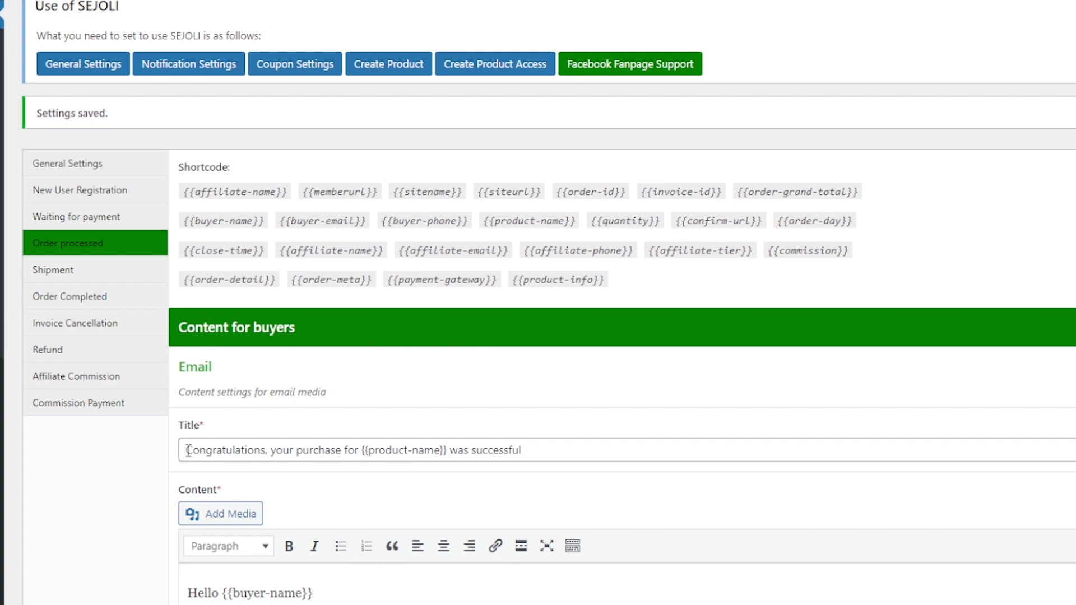
pyautogui.moveTo(188, 450); pyautogui.dragTo(292, 449)
pyautogui.click(331, 451)
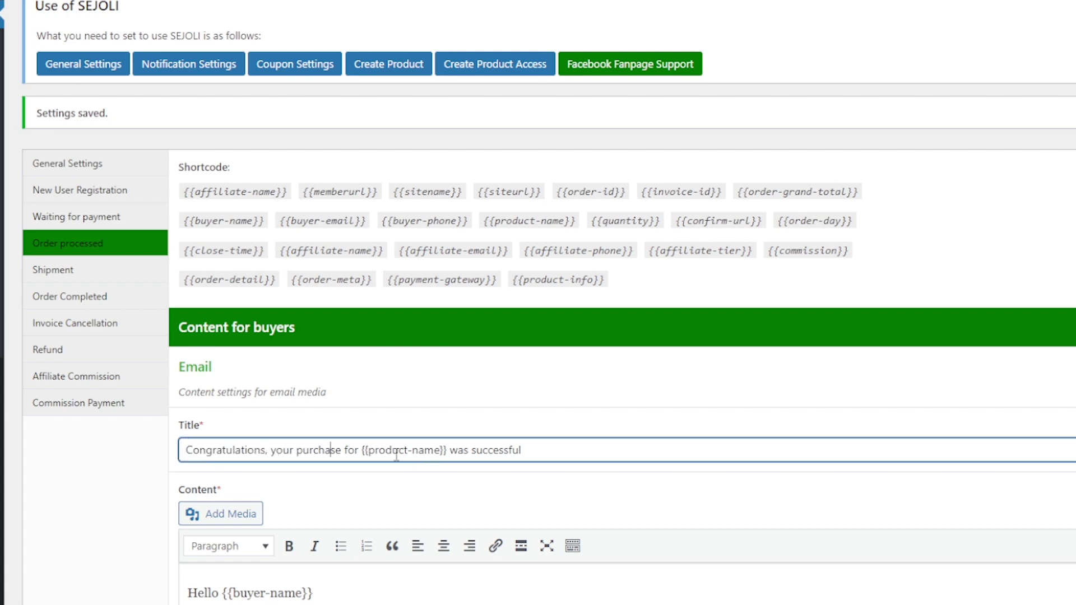
pyautogui.moveTo(367, 451); pyautogui.dragTo(546, 450)
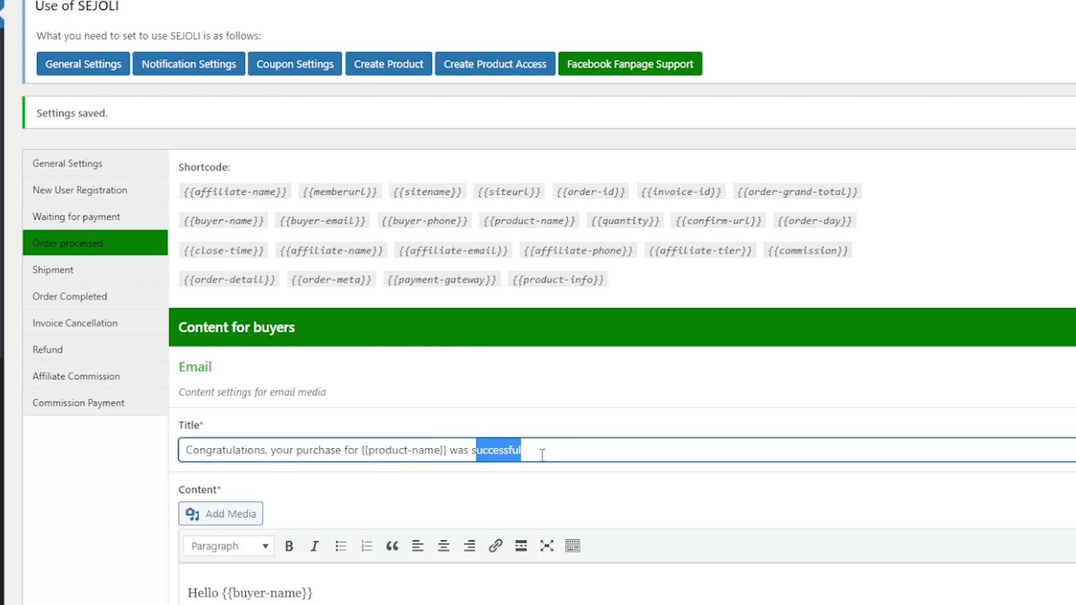
# - Scroll through SMS and WhatsApp, then highlight the email body down to {{order-detail}}
pyautogui.scroll(-3, 622, 457)
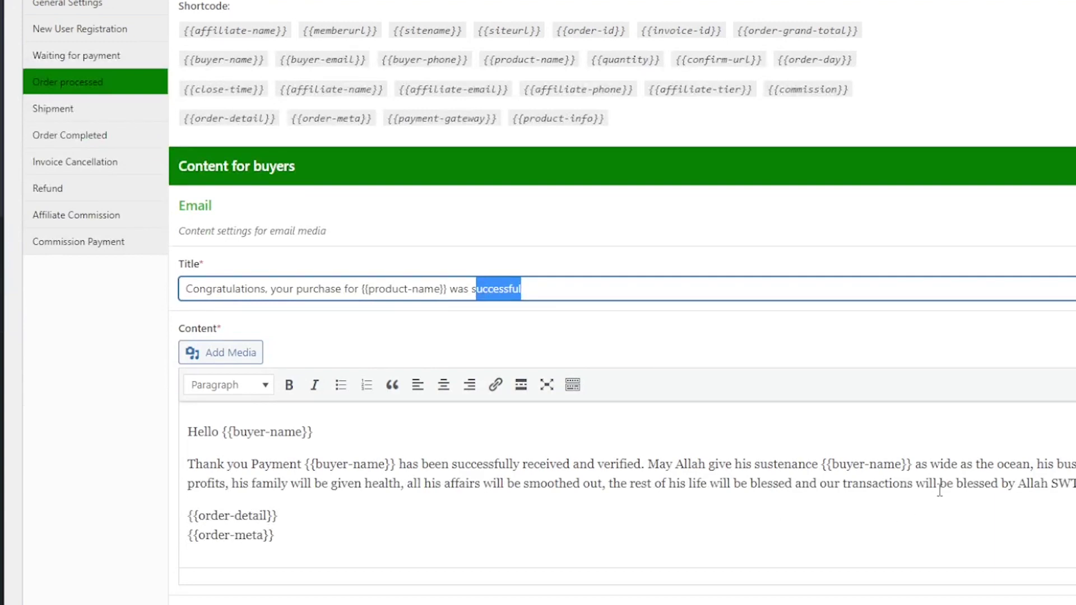
pyautogui.scroll(-3, 607, 433)
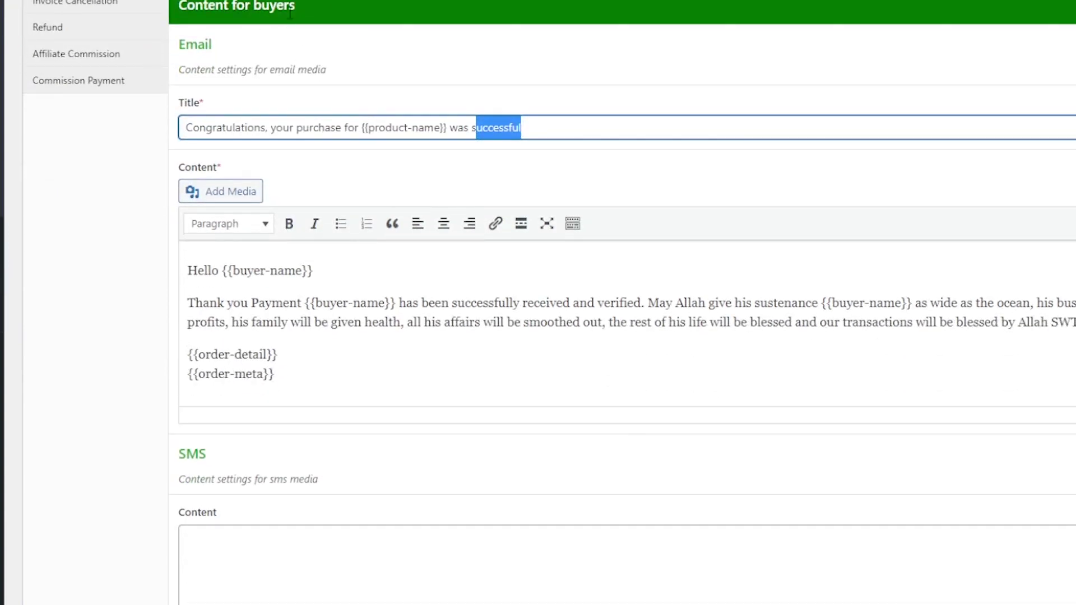
pyautogui.scroll(-5, 308, 424)
pyautogui.scroll(6, 358, 294)
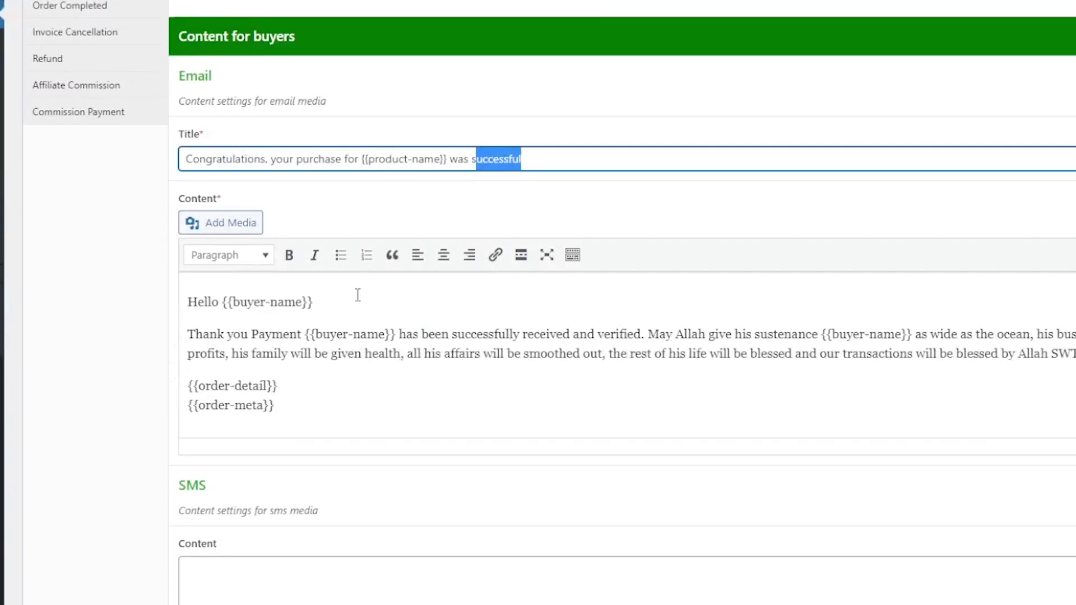
pyautogui.moveTo(312, 387); pyautogui.dragTo(188, 302)
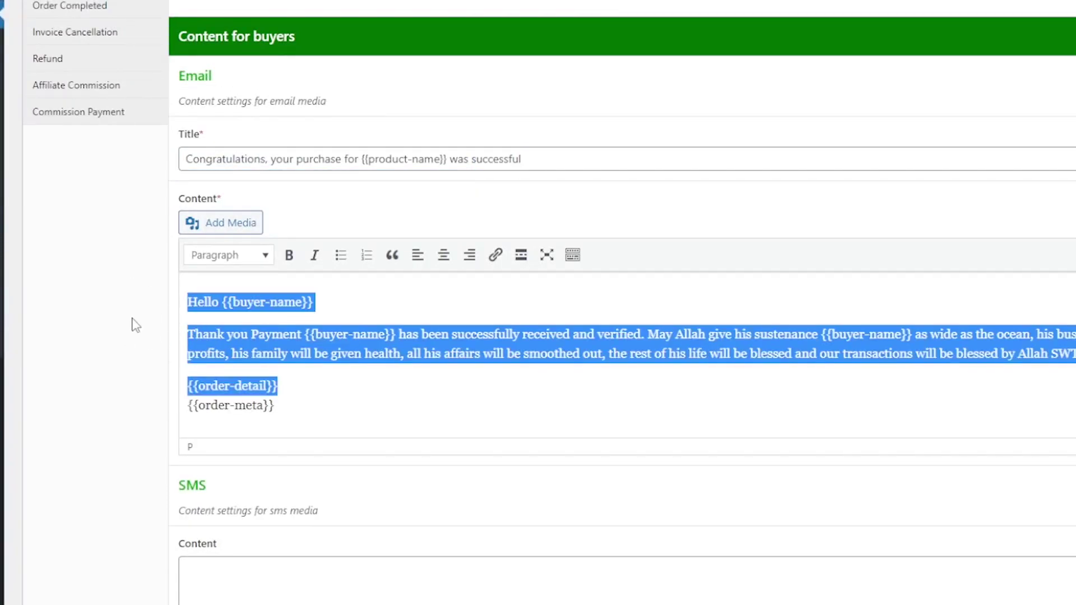
pyautogui.click(115, 335)
pyautogui.scroll(3, 115, 335)
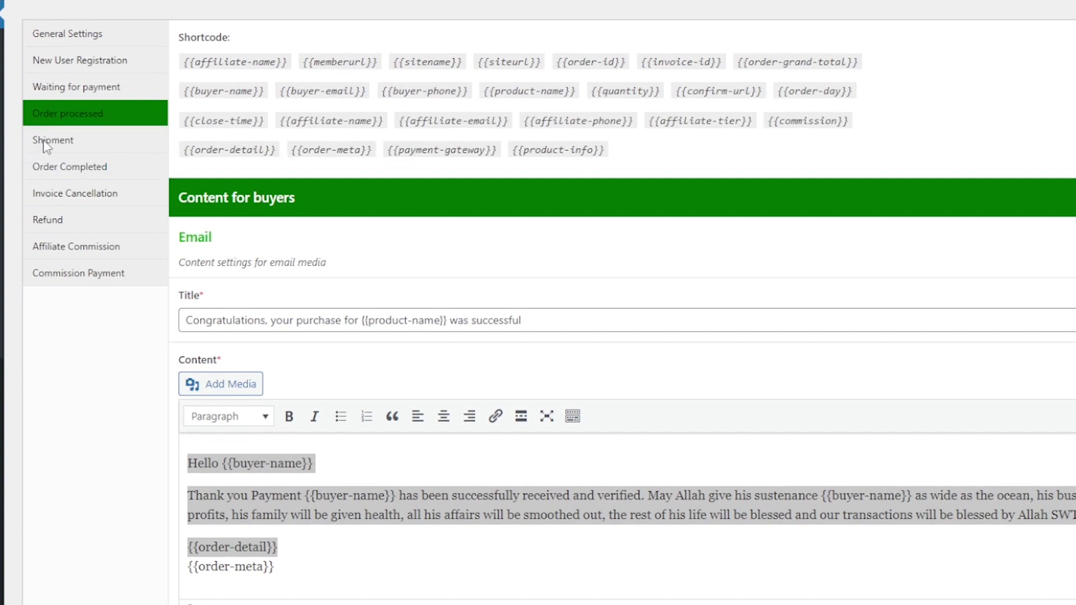
pyautogui.click(45, 140)
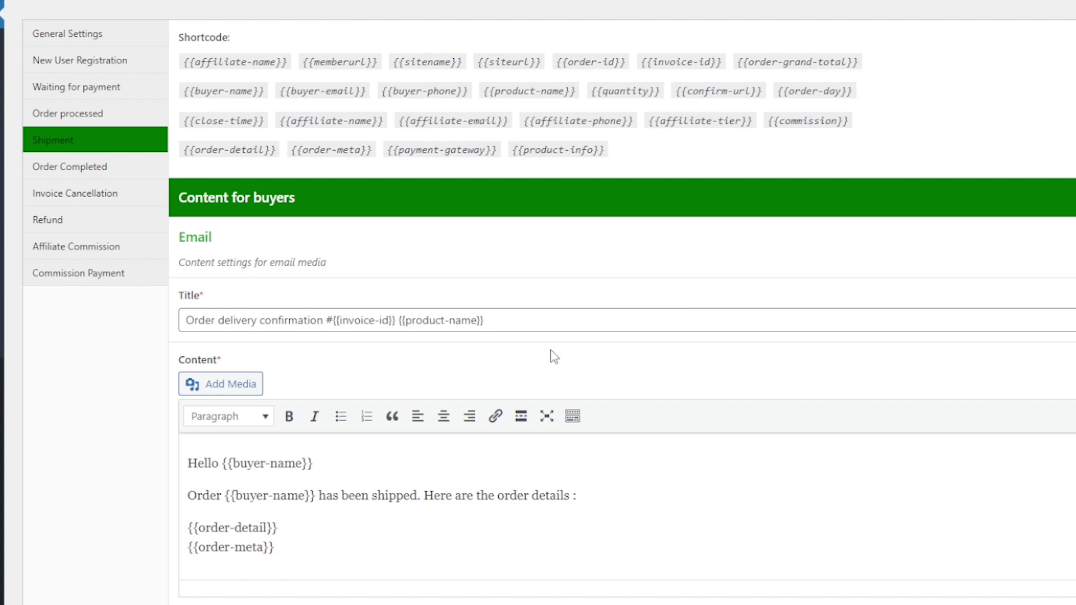
pyautogui.scroll(2, 411, 381)
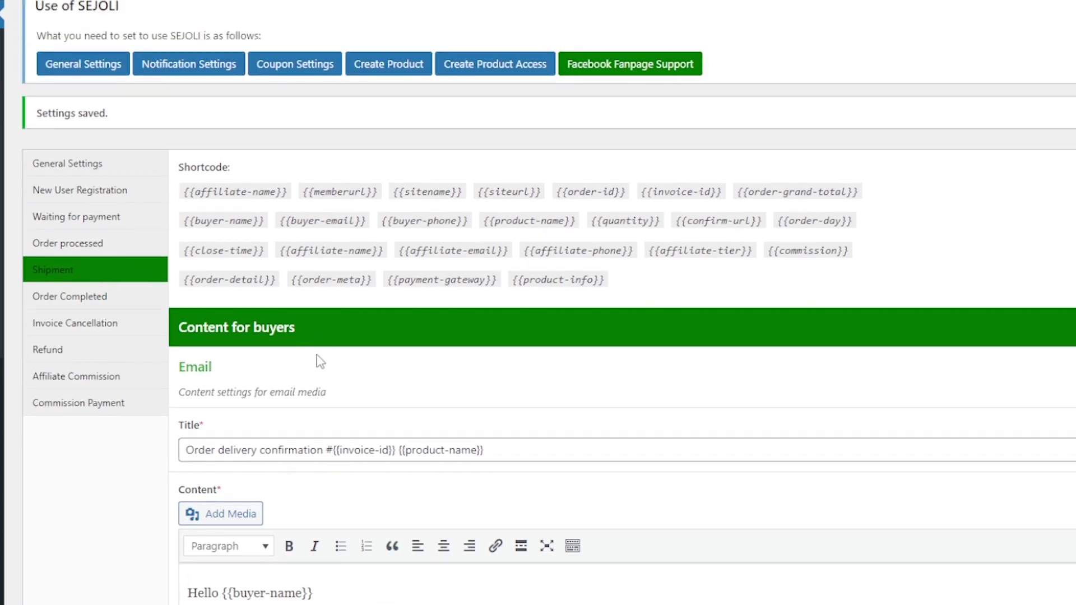
pyautogui.scroll(-9, 281, 526)
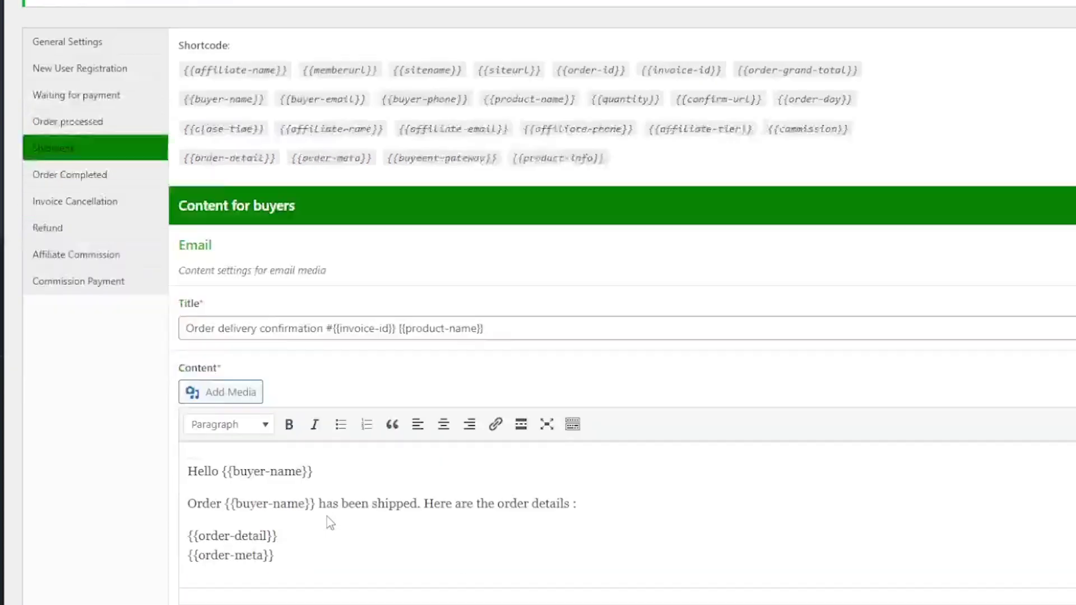
pyautogui.scroll(-1, 219, 354)
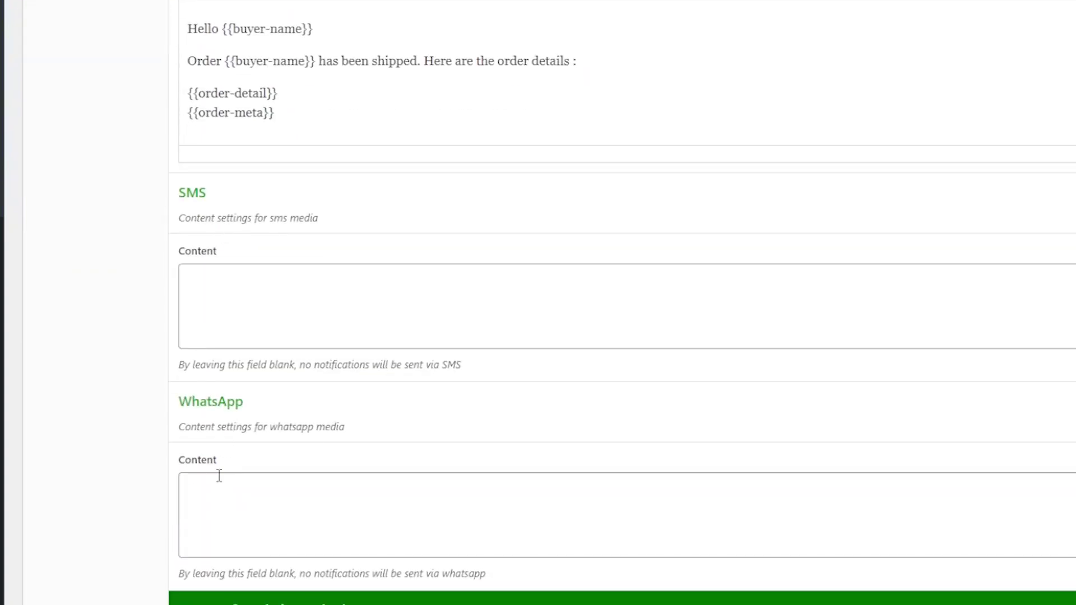
pyautogui.click(223, 299)
pyautogui.click(258, 506)
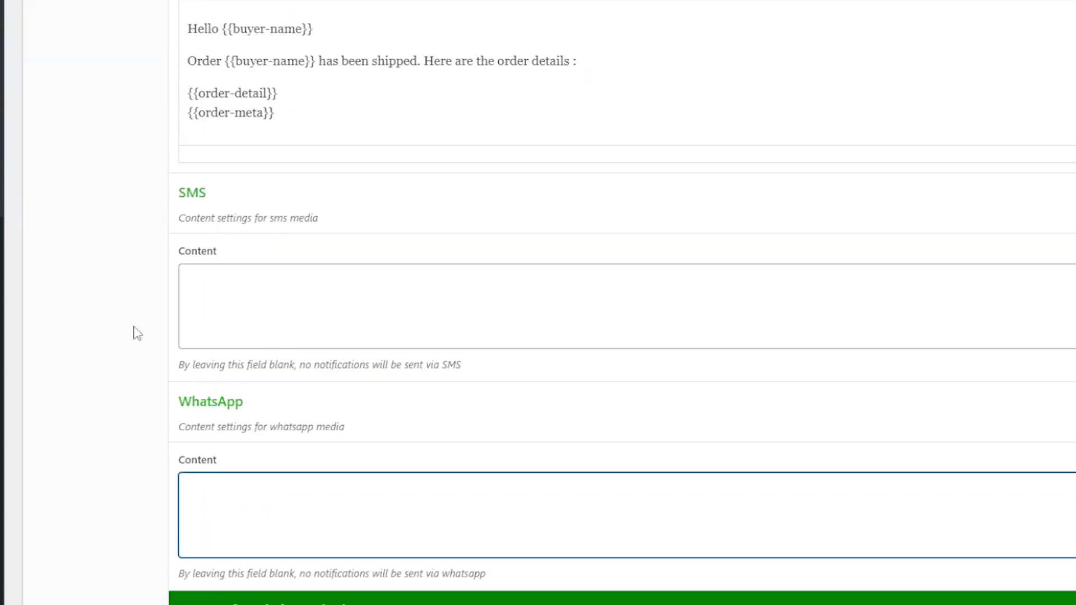
pyautogui.scroll(7, 307, 431)
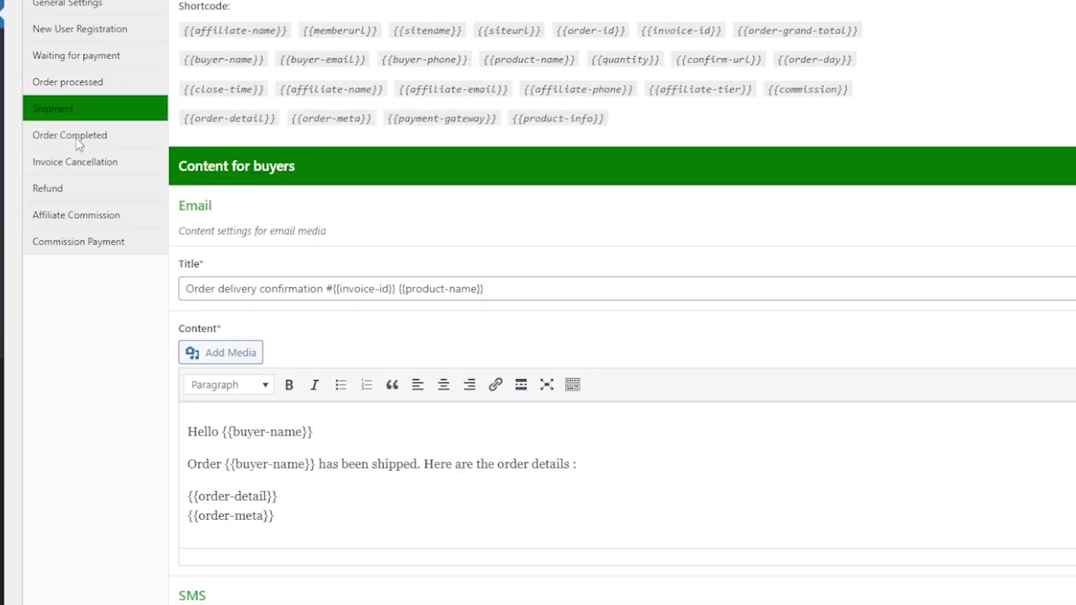
# - Open Order Completed and highlight the {{buyer-name}} and {{product-name}} title placeholders
pyautogui.click(76, 137)
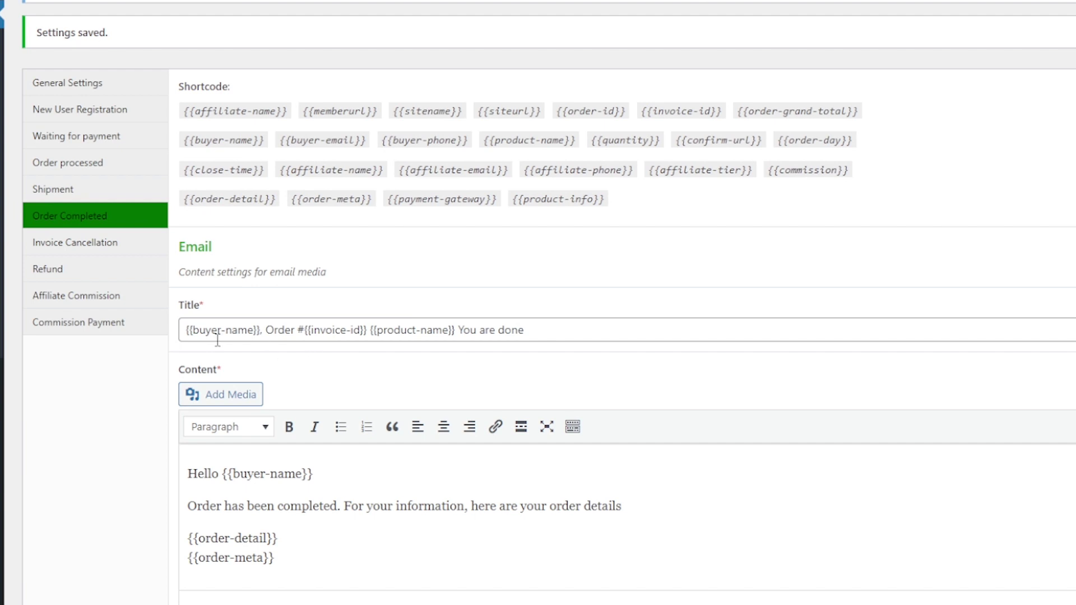
pyautogui.moveTo(259, 330); pyautogui.dragTo(187, 328)
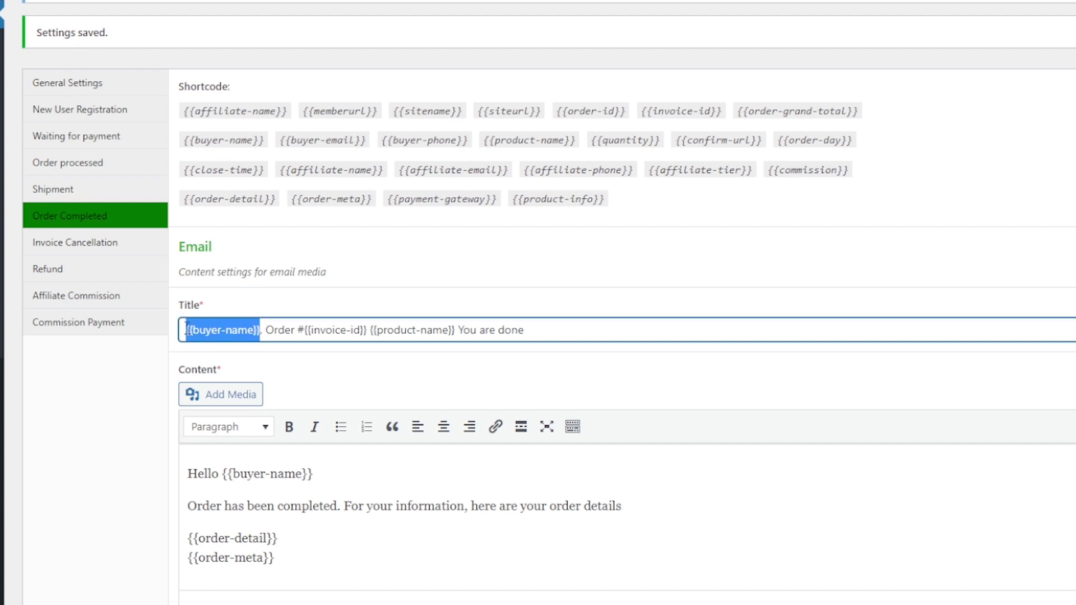
pyautogui.click(322, 329)
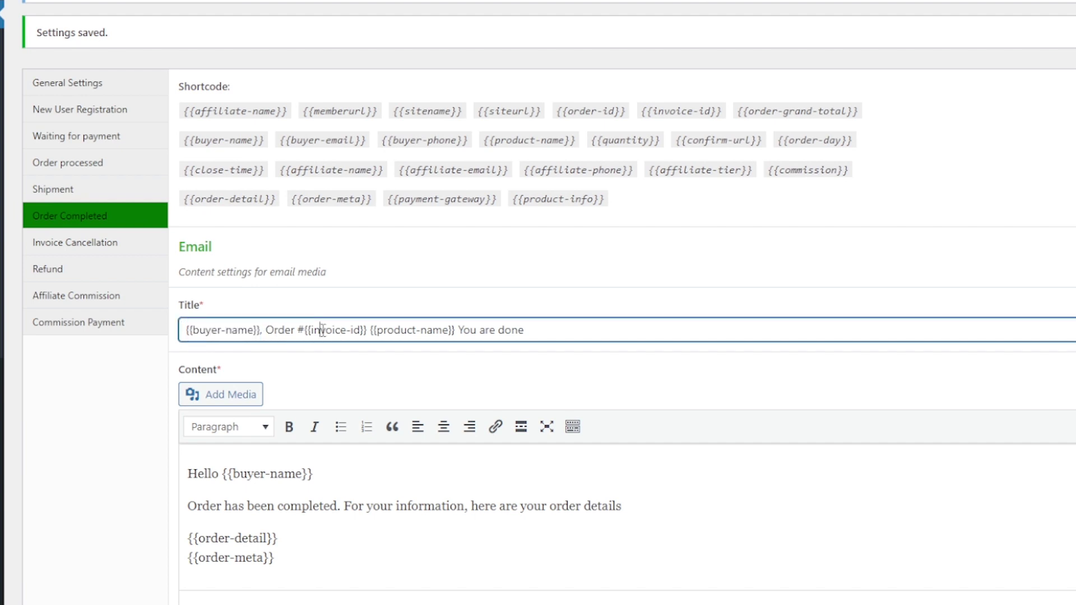
pyautogui.moveTo(450, 331); pyautogui.dragTo(418, 326)
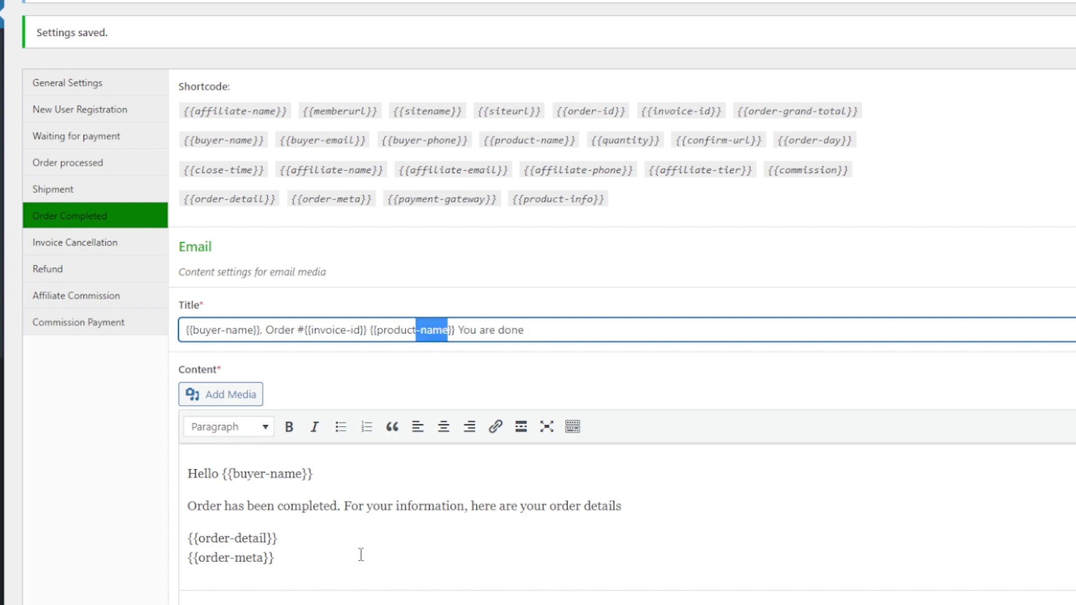
# - Highlight the buyer email body and scroll through the admin email Title and Content
pyautogui.scroll(-4, 455, 521)
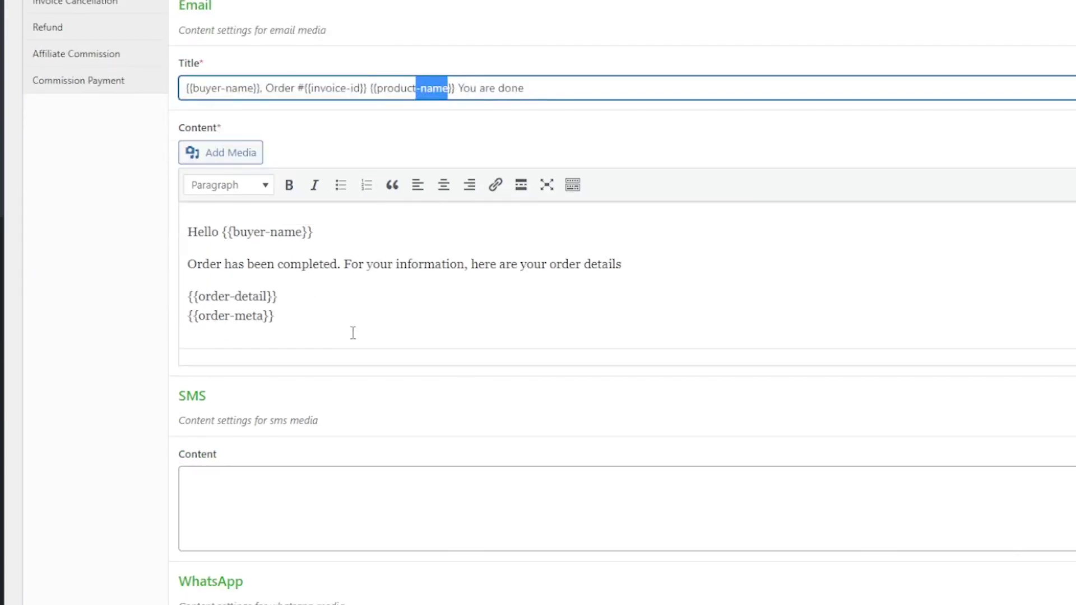
pyautogui.moveTo(353, 334); pyautogui.dragTo(196, 224)
pyautogui.scroll(-7, 235, 384)
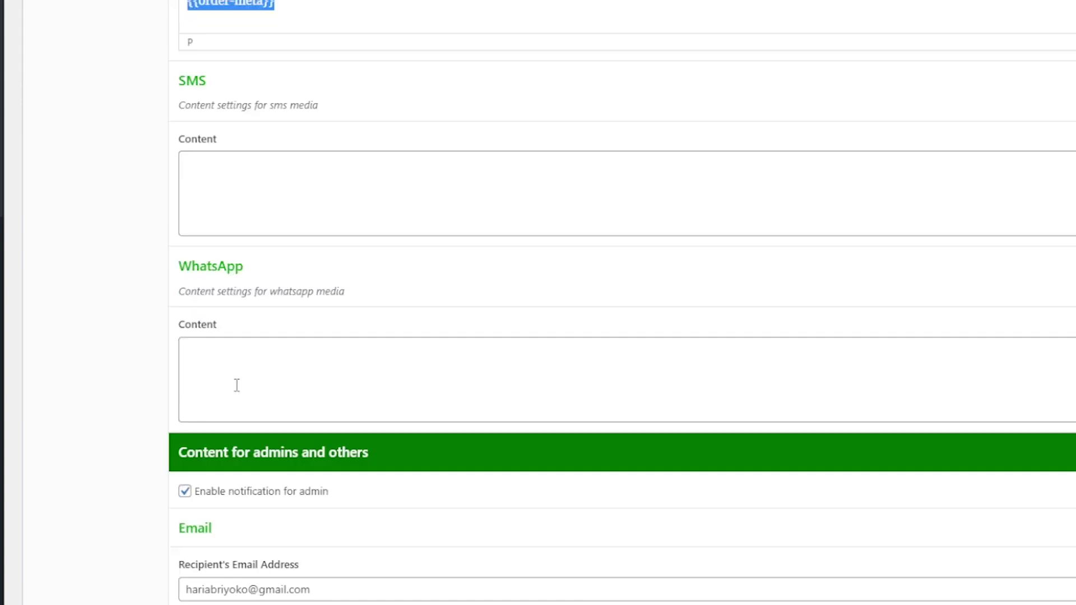
pyautogui.scroll(-3, 283, 437)
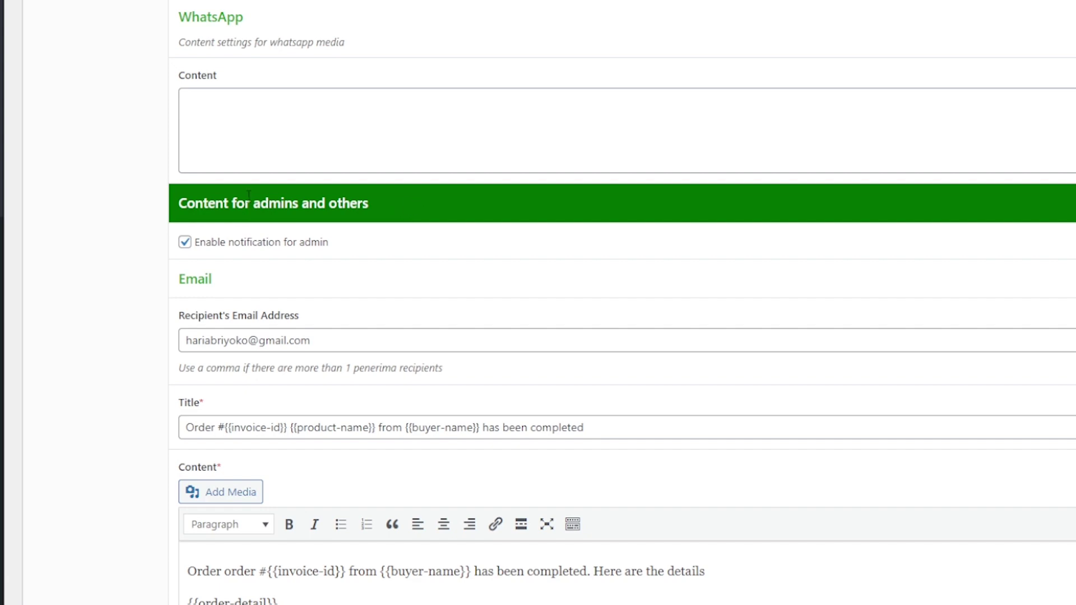
pyautogui.scroll(-3, 150, 341)
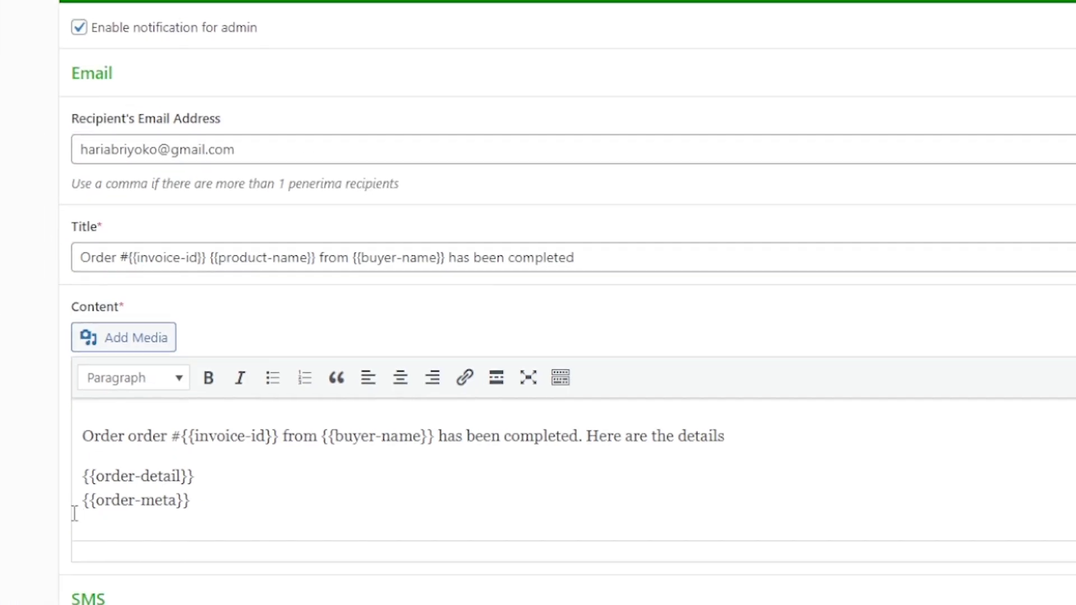
pyautogui.scroll(10, 128, 392)
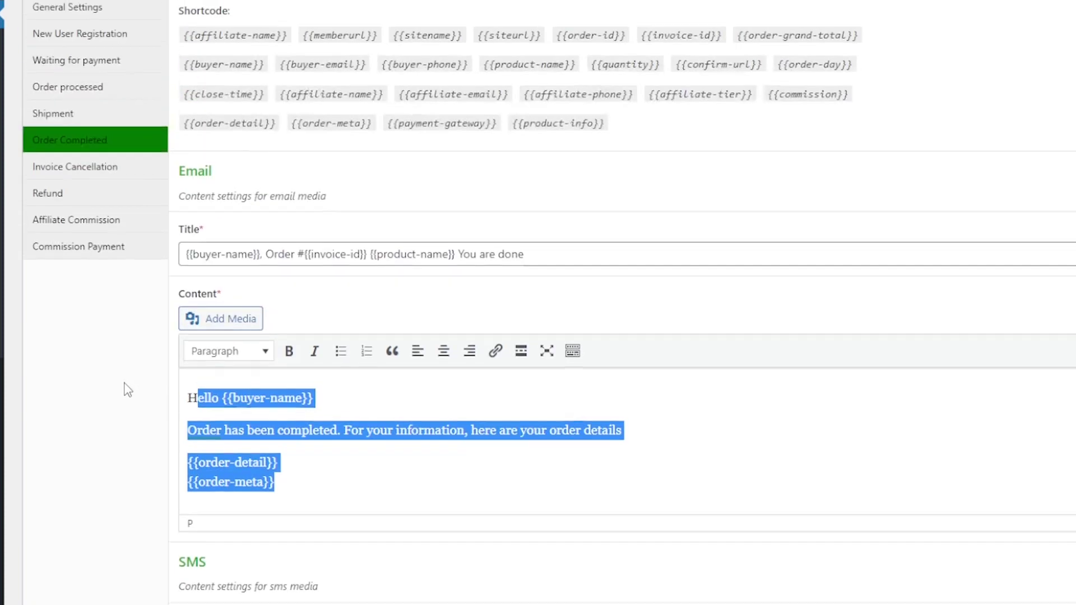
pyautogui.scroll(3, 132, 372)
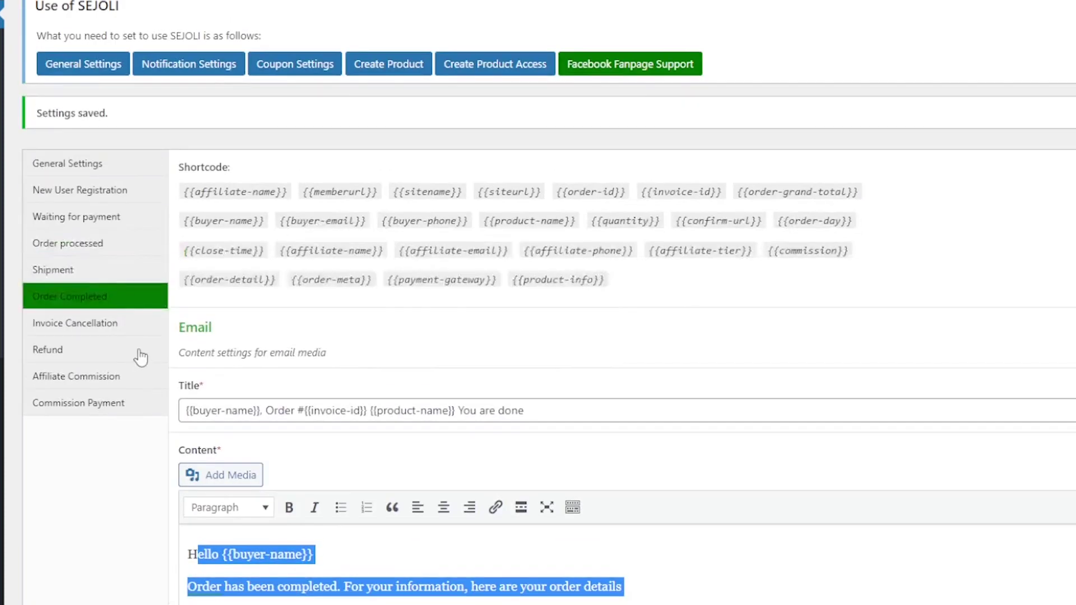
# - Scroll through the Invoice Cancellation 'has been canceled' email, SMS and WhatsApp settings
pyautogui.click(78, 324)
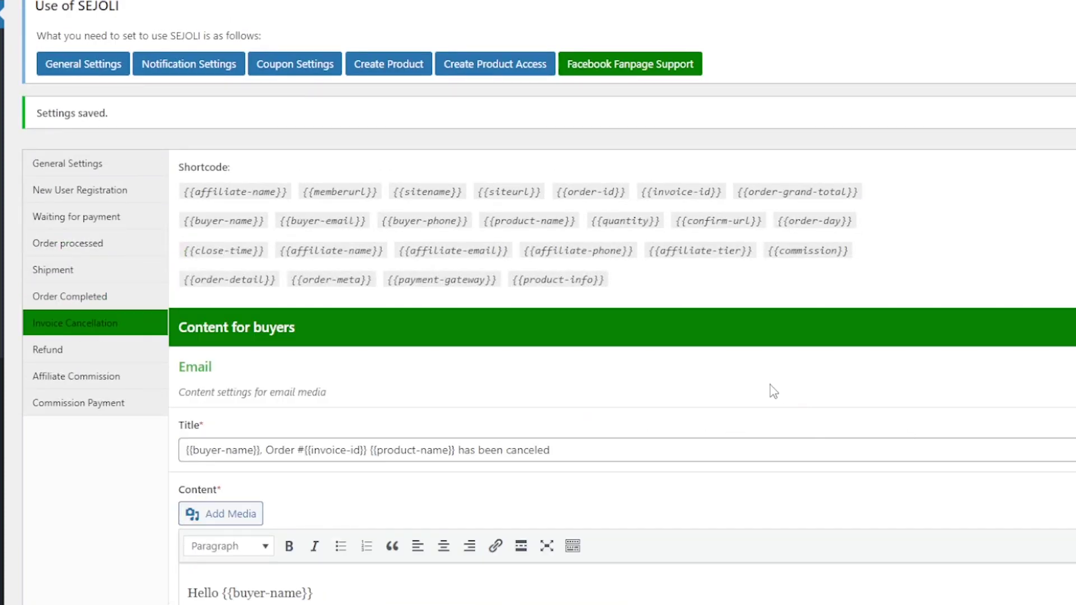
pyautogui.scroll(-1, 773, 390)
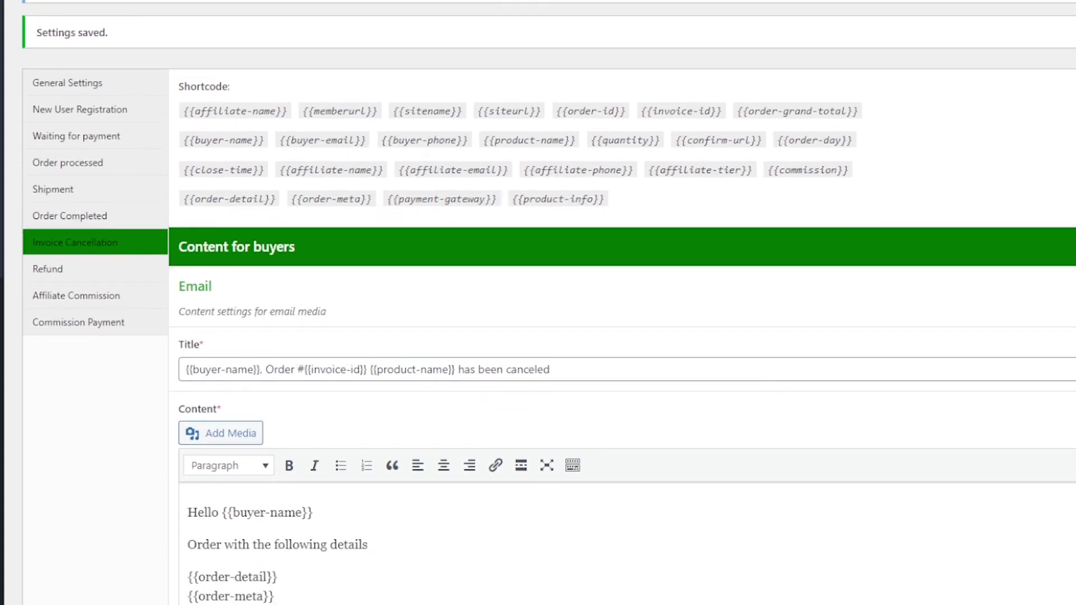
pyautogui.scroll(-2, 473, 562)
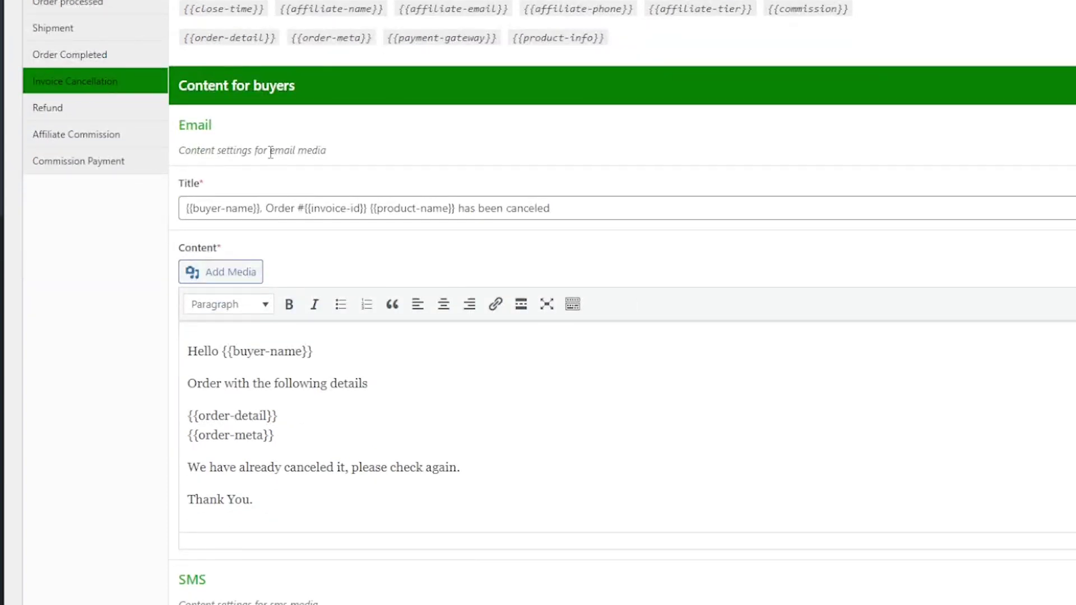
pyautogui.scroll(-3, 302, 540)
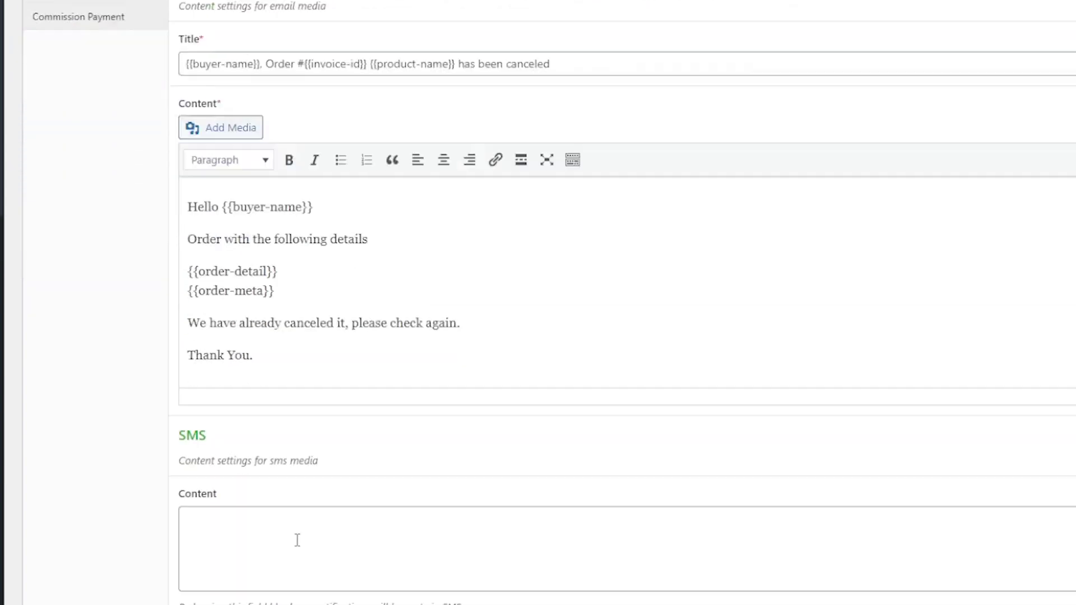
pyautogui.scroll(-2, 316, 485)
pyautogui.scroll(6, 316, 486)
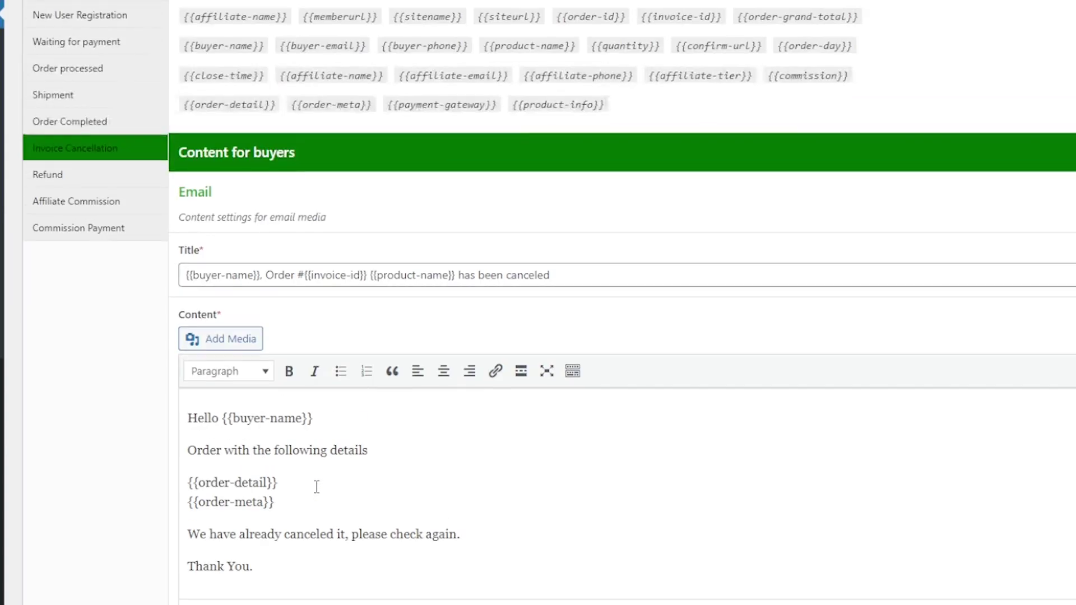
pyautogui.click(55, 177)
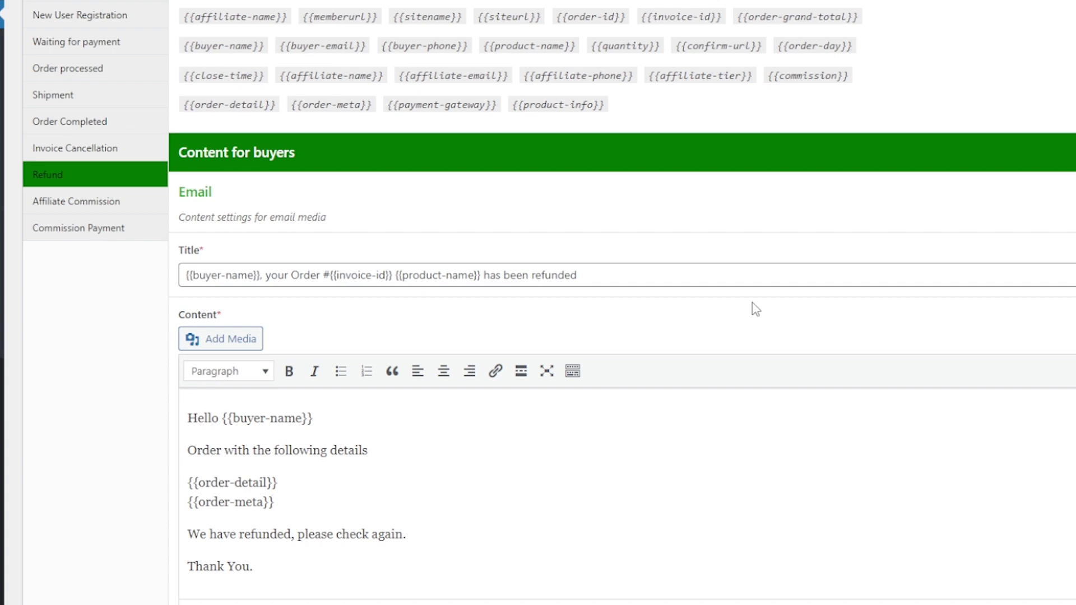
pyautogui.scroll(-8, 391, 276)
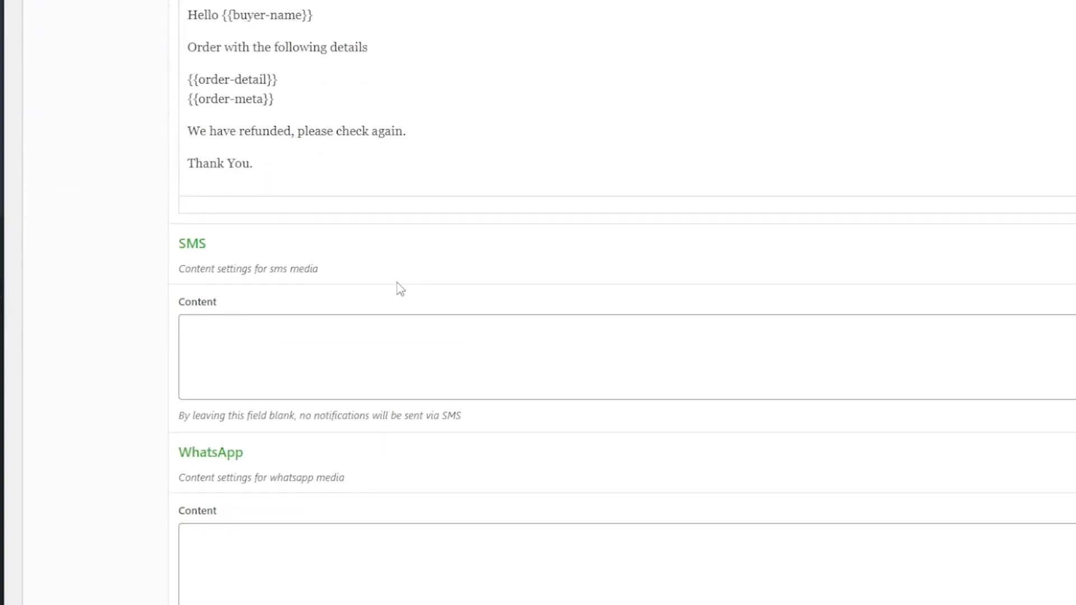
pyautogui.scroll(7, 398, 283)
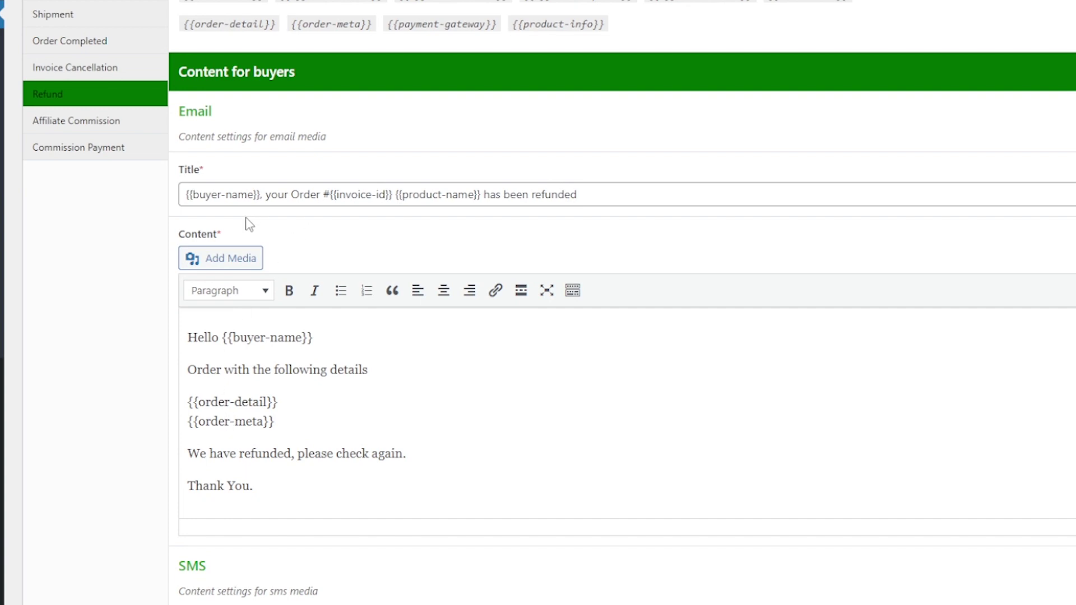
pyautogui.scroll(4, 217, 216)
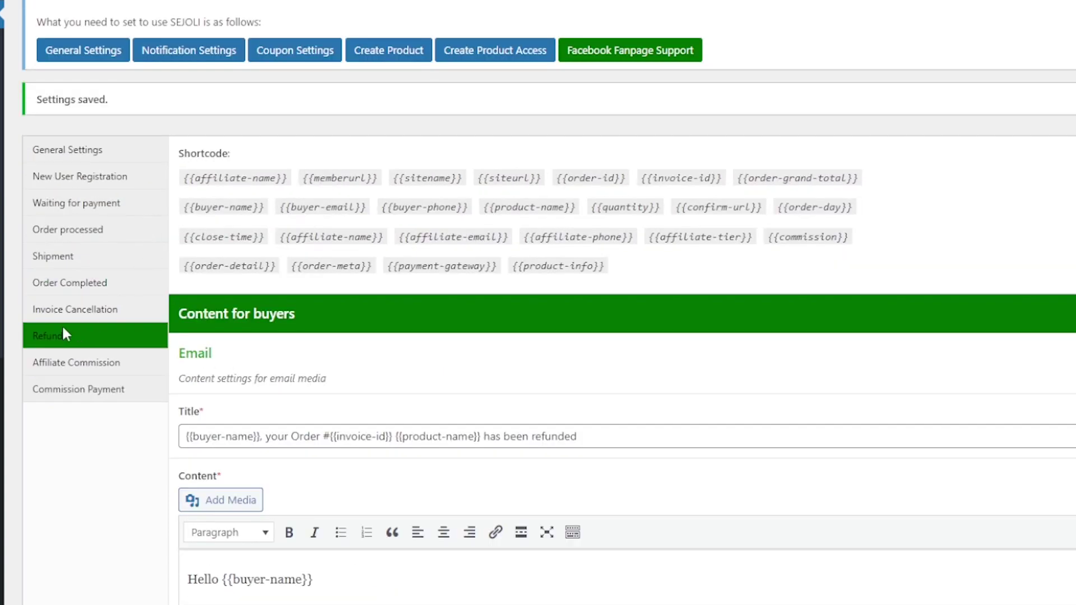
pyautogui.scroll(-10, 328, 402)
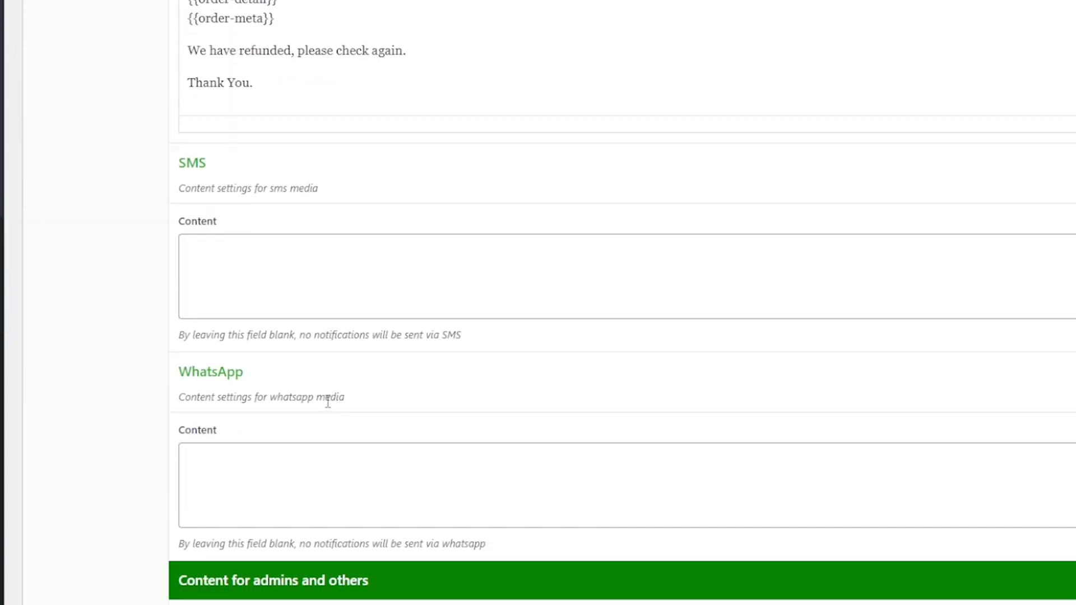
pyautogui.scroll(-1, 328, 587)
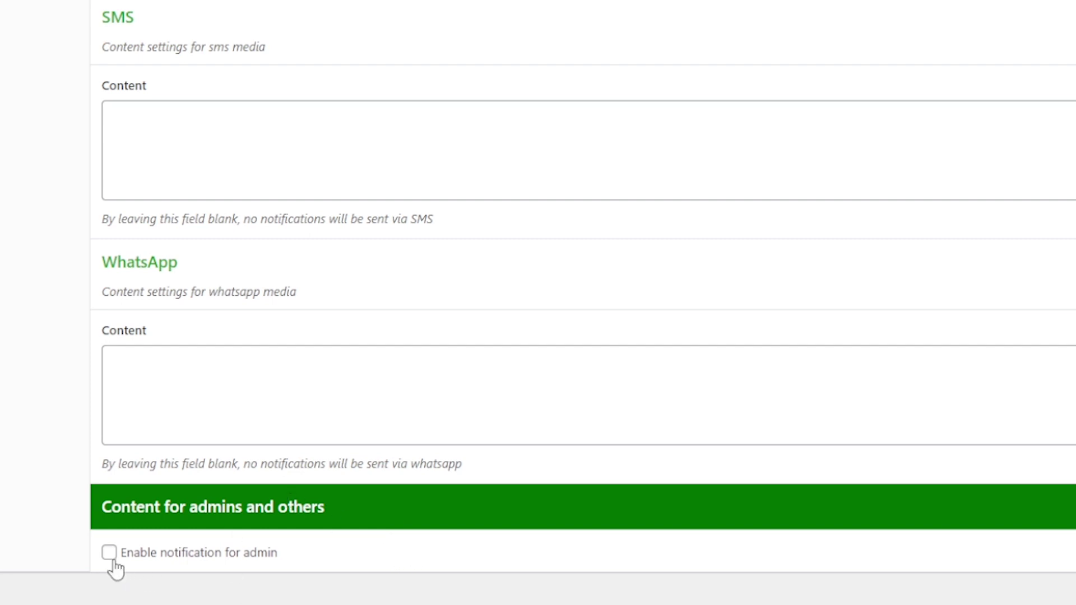
pyautogui.scroll(20, 110, 569)
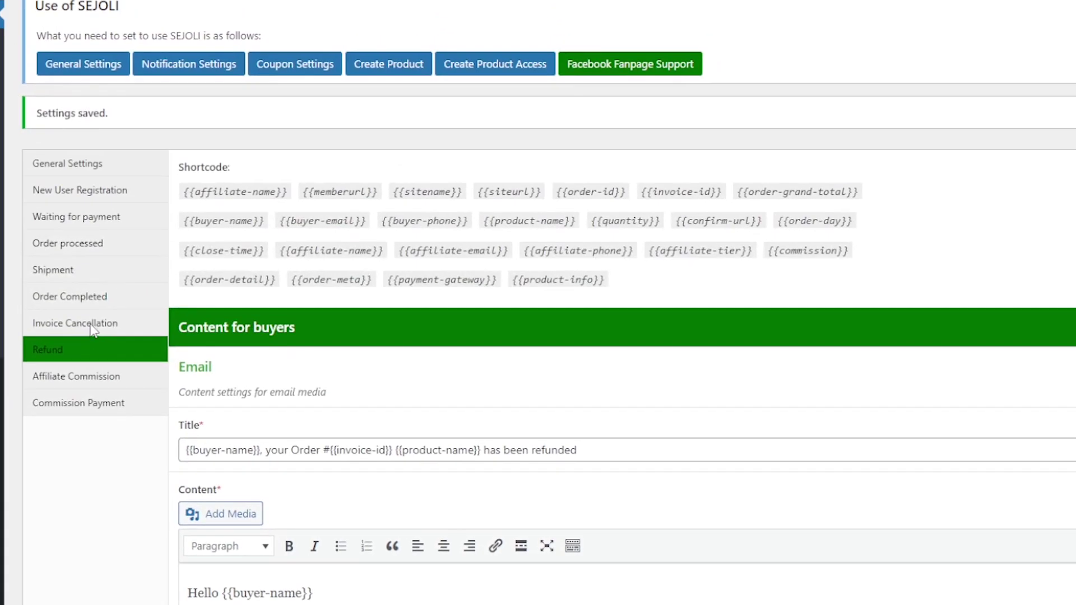
# - Scroll back through the Invoice Cancellation template's content
pyautogui.click(92, 325)
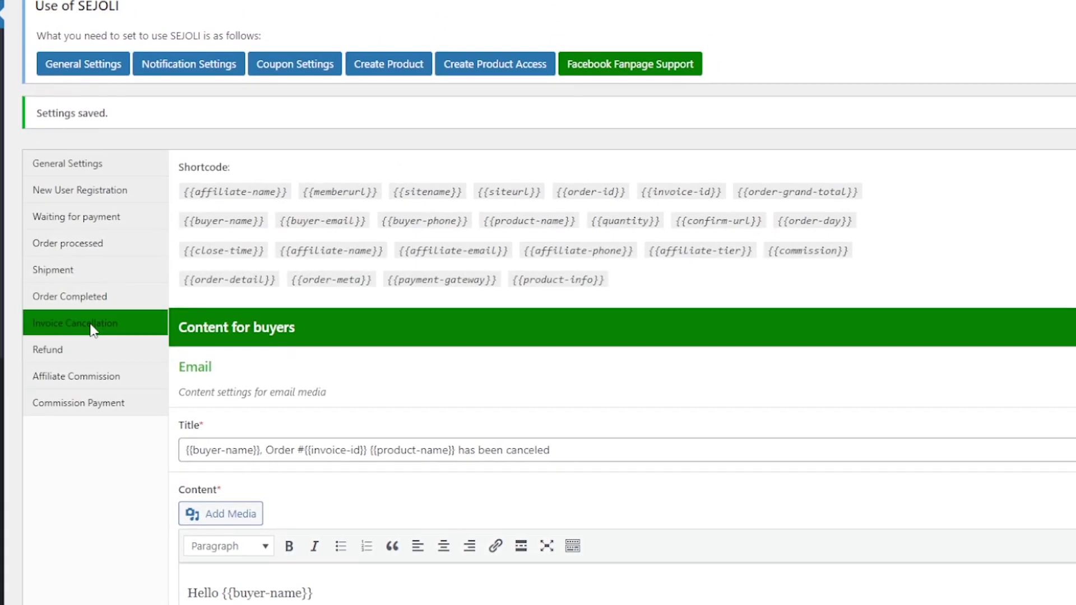
pyautogui.scroll(-10, 413, 489)
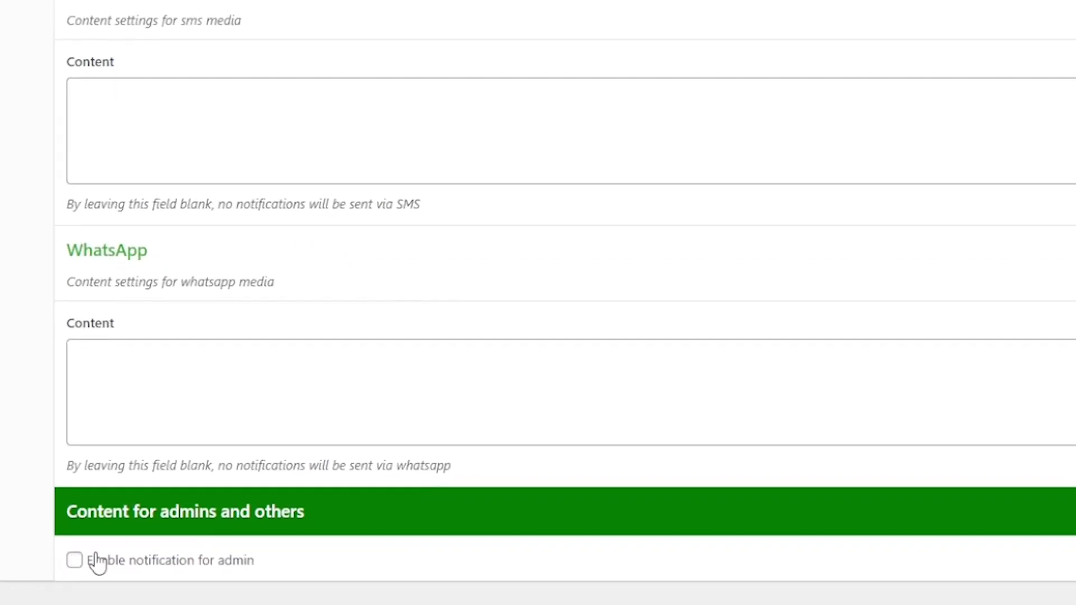
pyautogui.scroll(10, 12, 403)
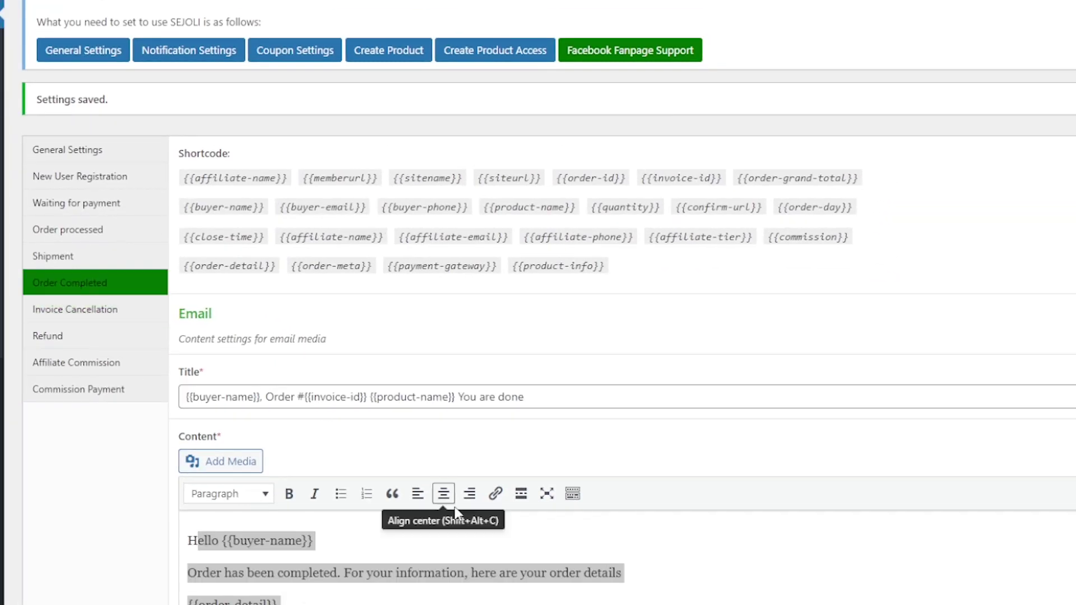
pyautogui.scroll(-20, 447, 557)
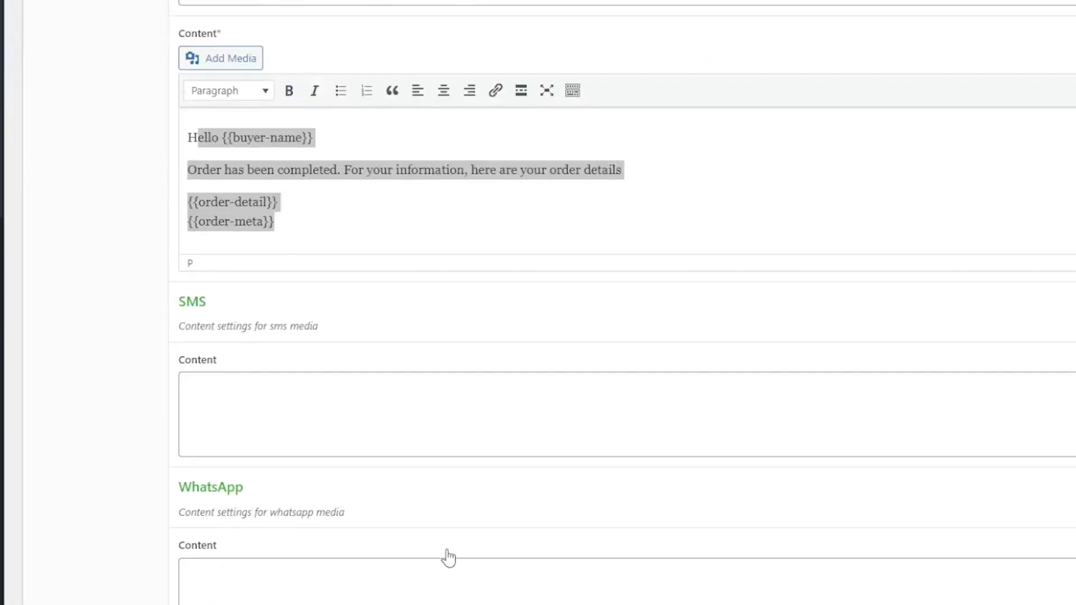
pyautogui.scroll(12, 447, 562)
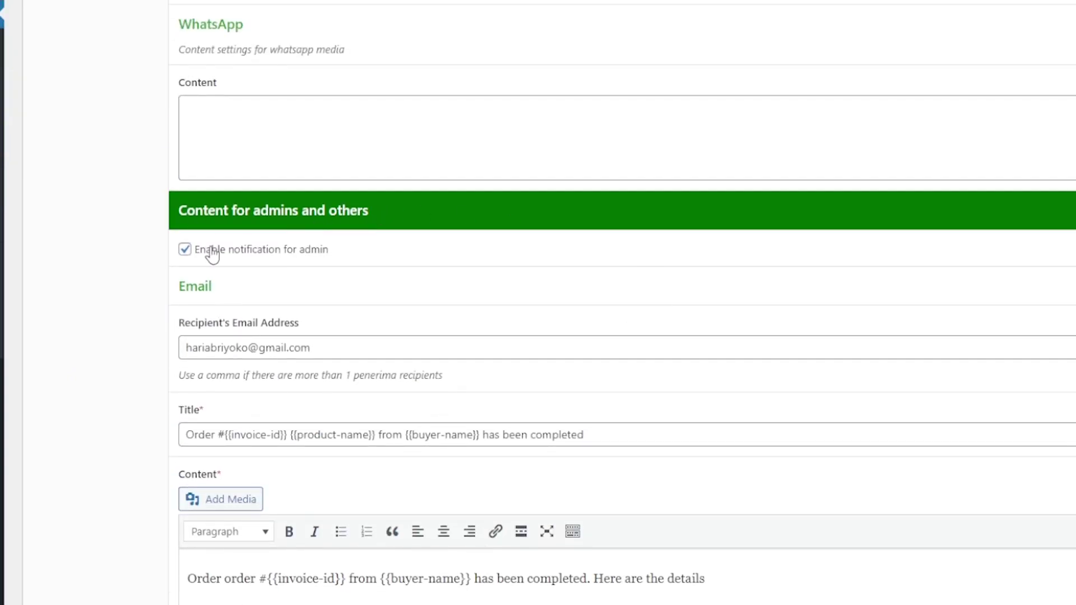
pyautogui.scroll(4, 240, 280)
pyautogui.scroll(15, 185, 268)
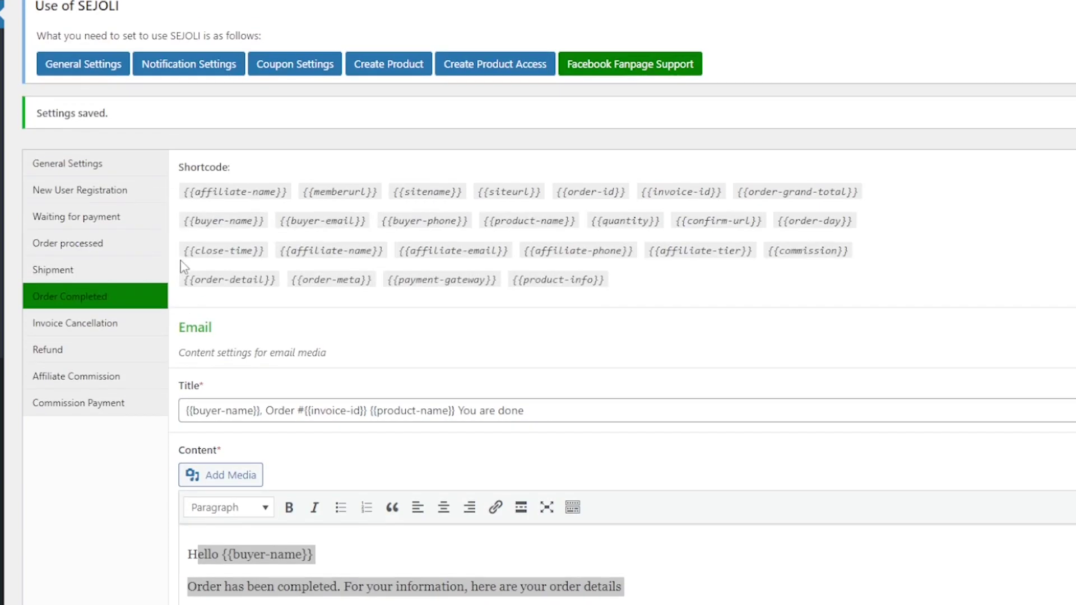
# - Glance over the Shipment, Order processed and Waiting for payment templates
pyautogui.click(59, 272)
pyautogui.scroll(-10, 542, 483)
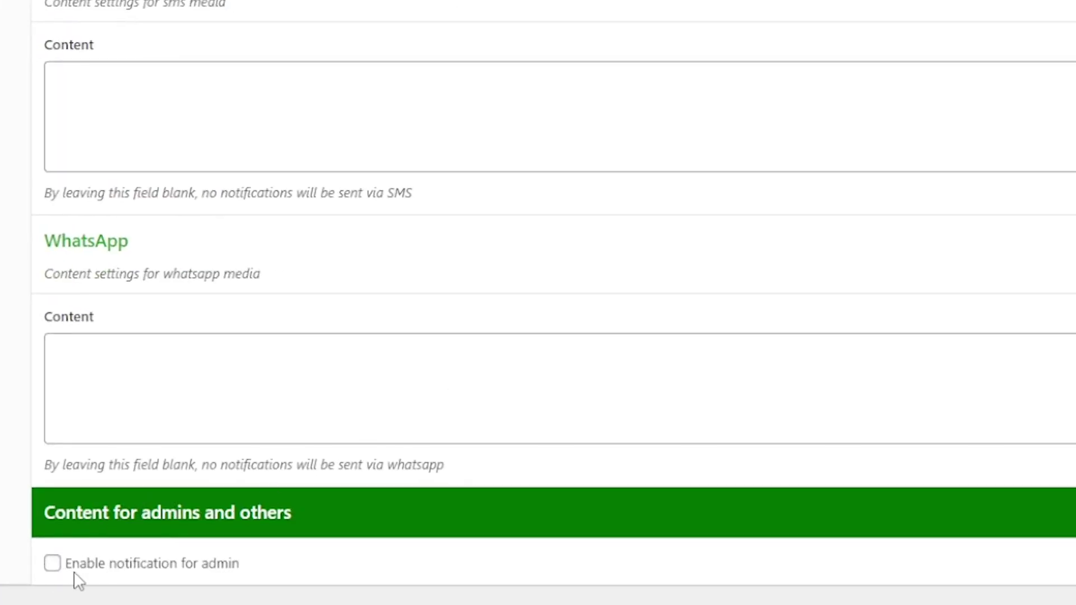
pyautogui.scroll(10, 65, 576)
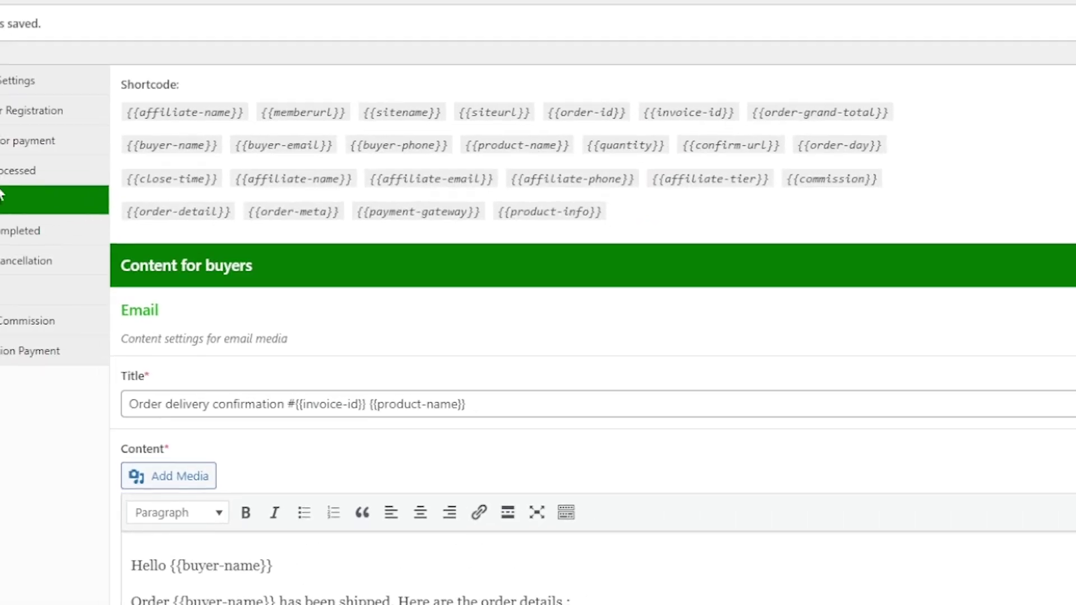
pyautogui.click(63, 245)
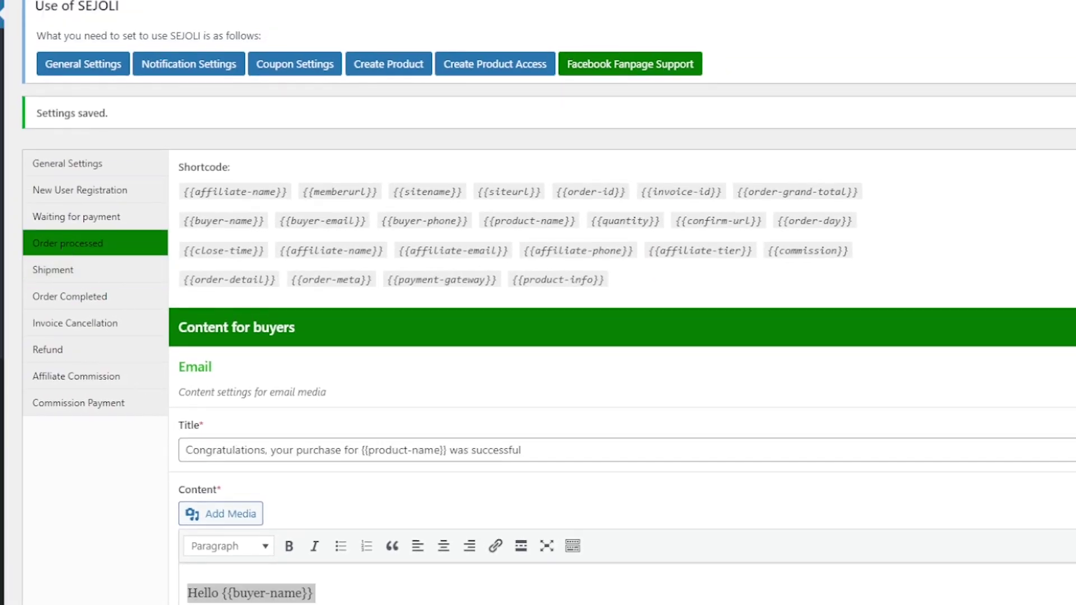
pyautogui.scroll(-10, 63, 247)
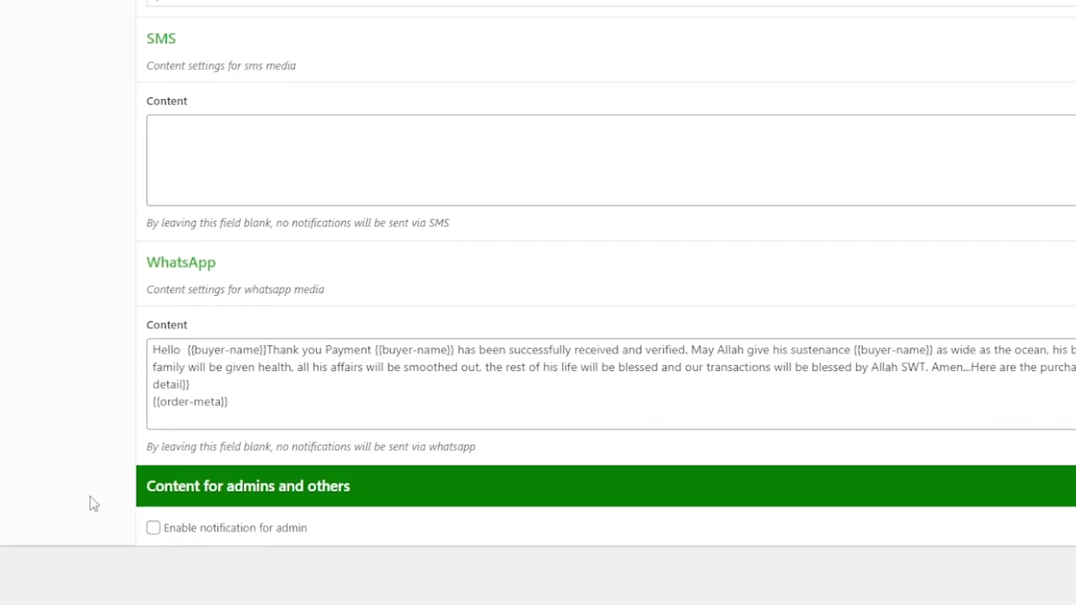
pyautogui.scroll(10, 91, 502)
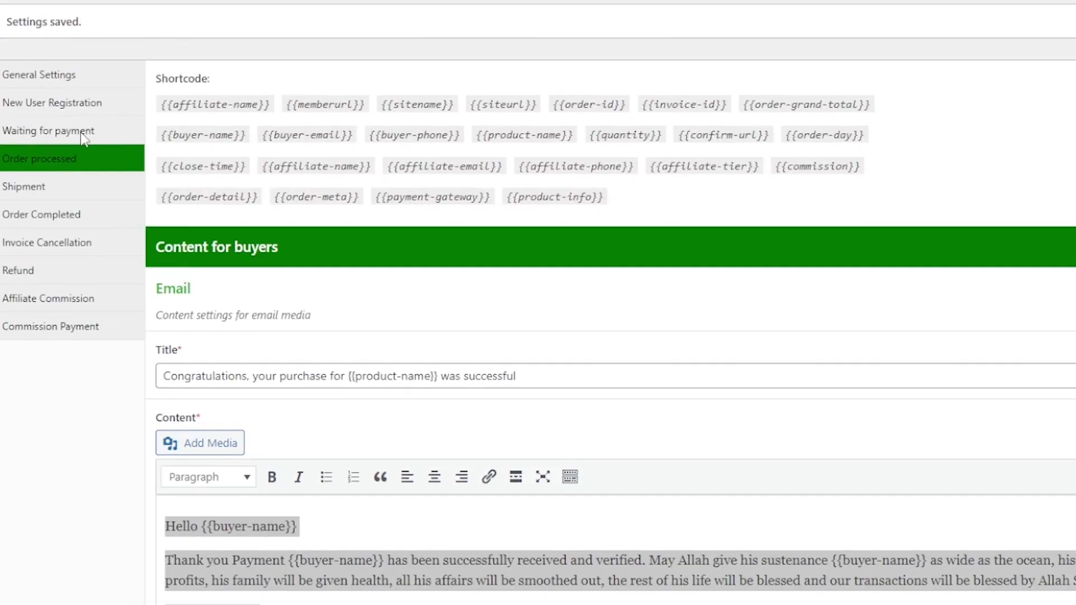
pyautogui.click(83, 135)
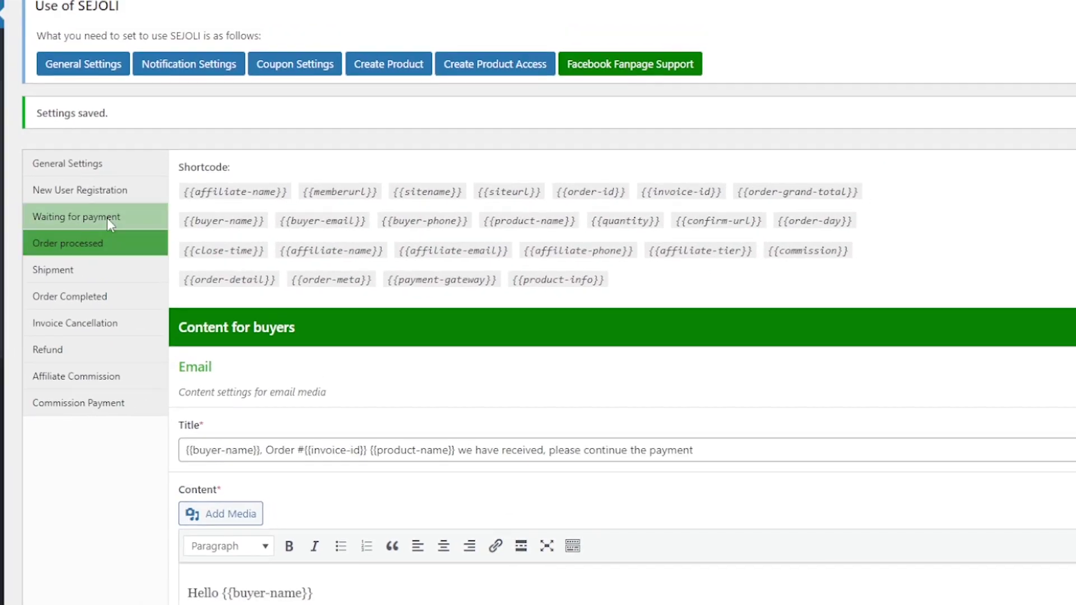
pyautogui.scroll(-10, 83, 137)
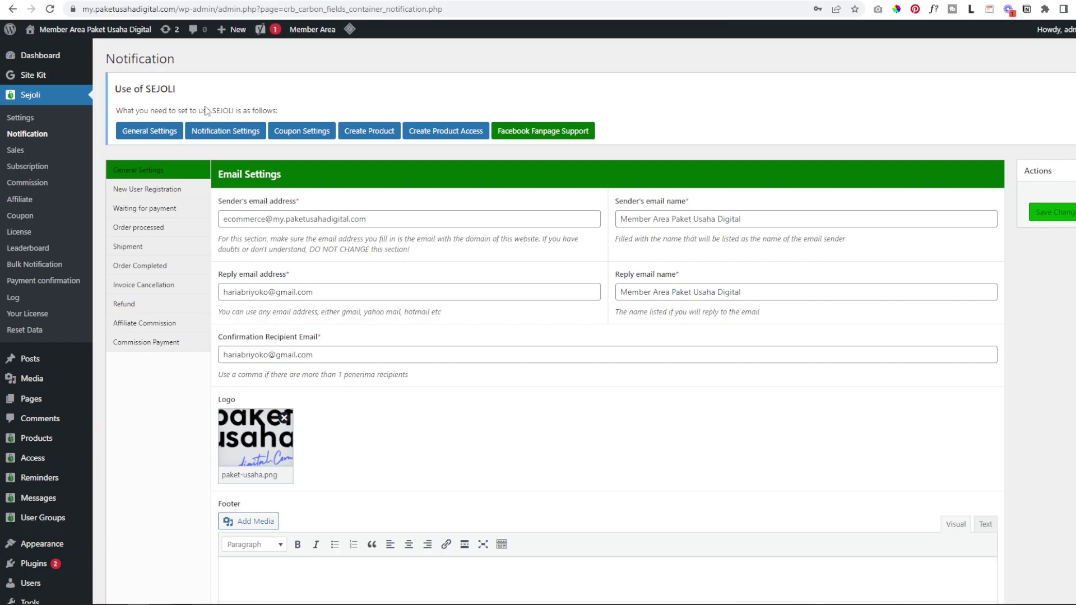
# - Open Sales Data and inspect the order Action options without choosing one
pyautogui.click(17, 151)
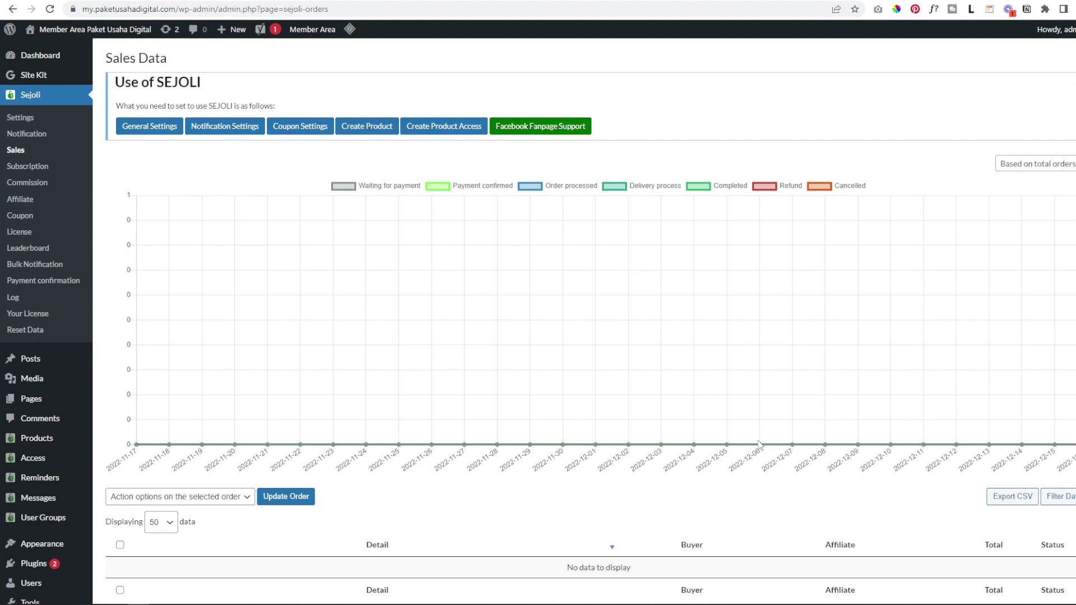
pyautogui.scroll(-3, 759, 444)
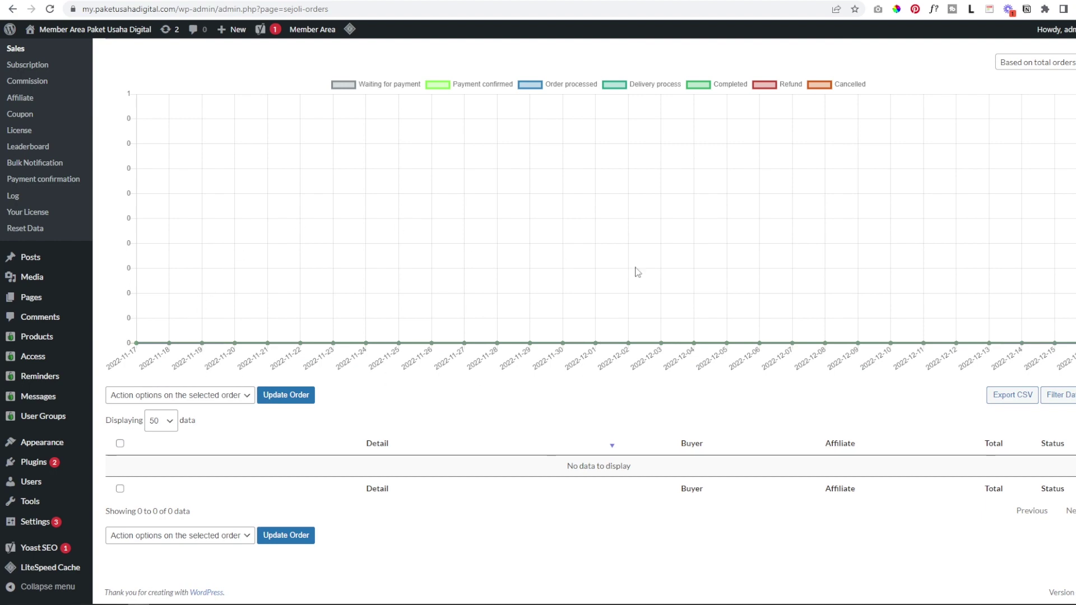
pyautogui.click(211, 401)
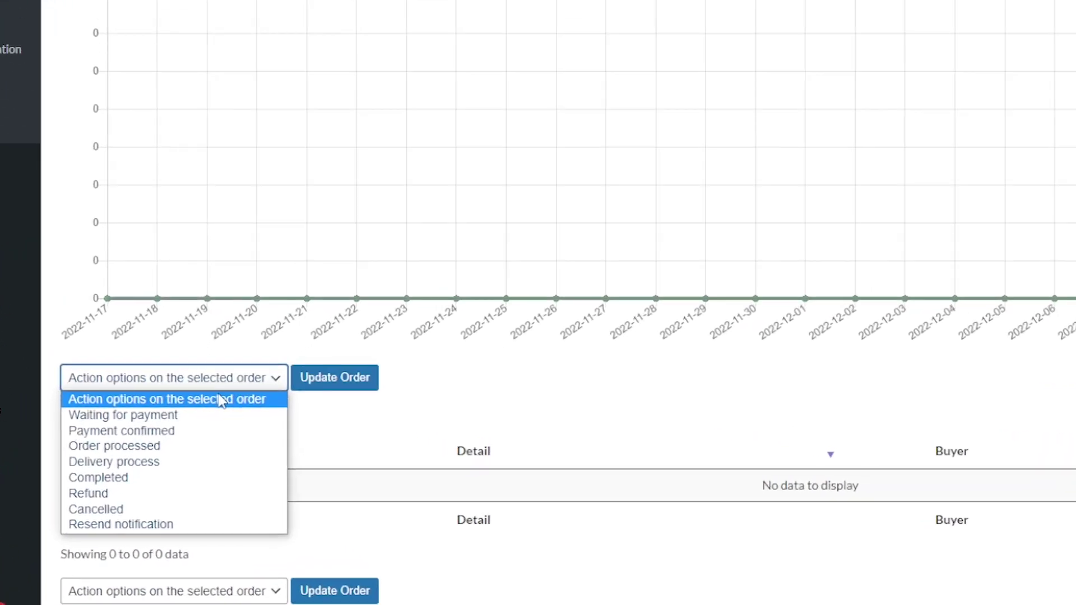
pyautogui.click(694, 413)
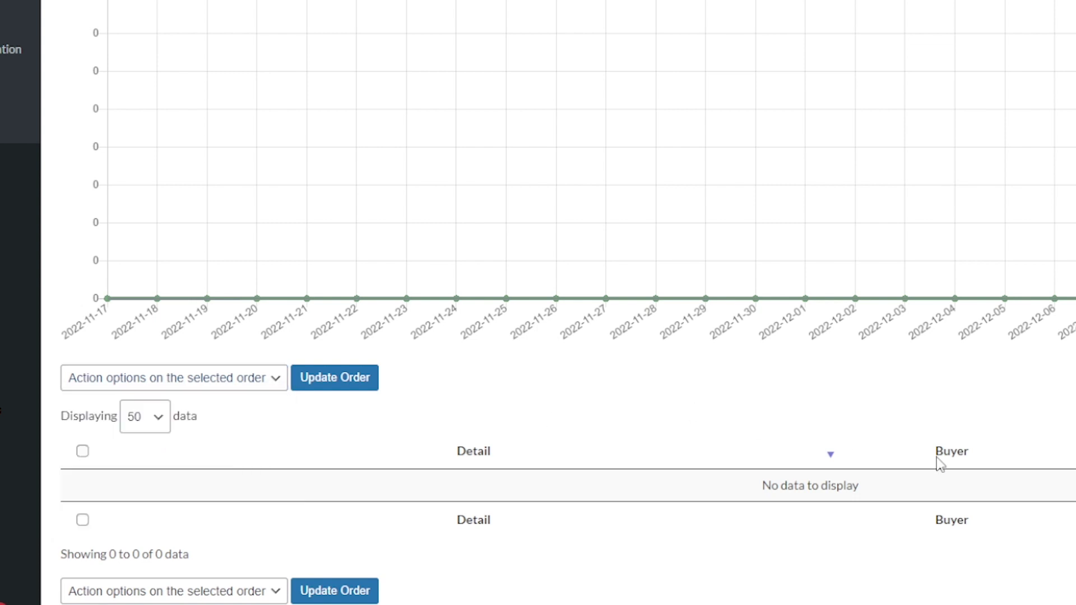
pyautogui.click(204, 387)
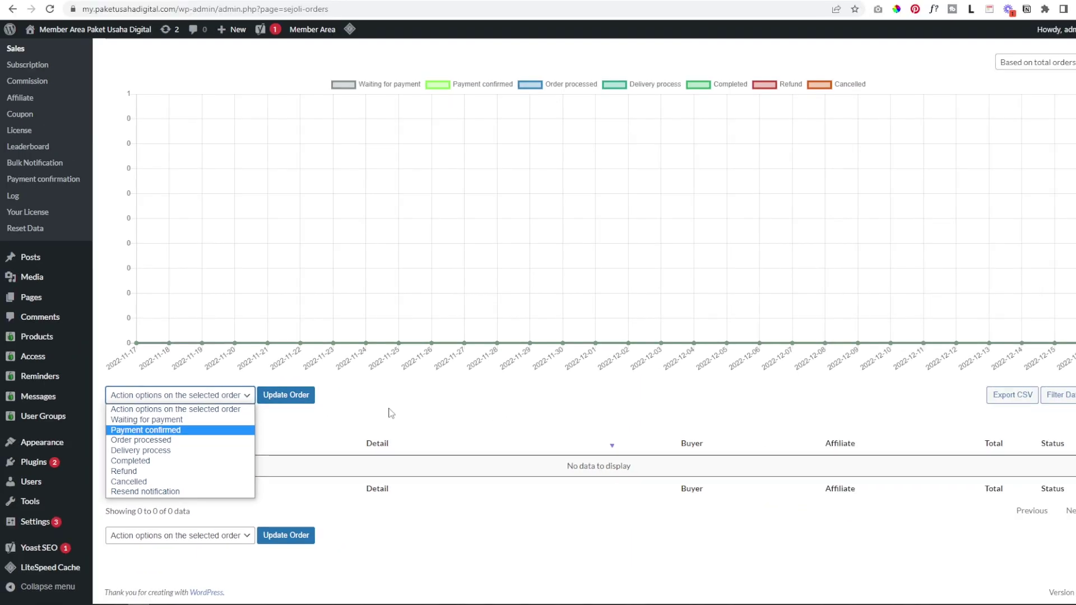
pyautogui.click(390, 413)
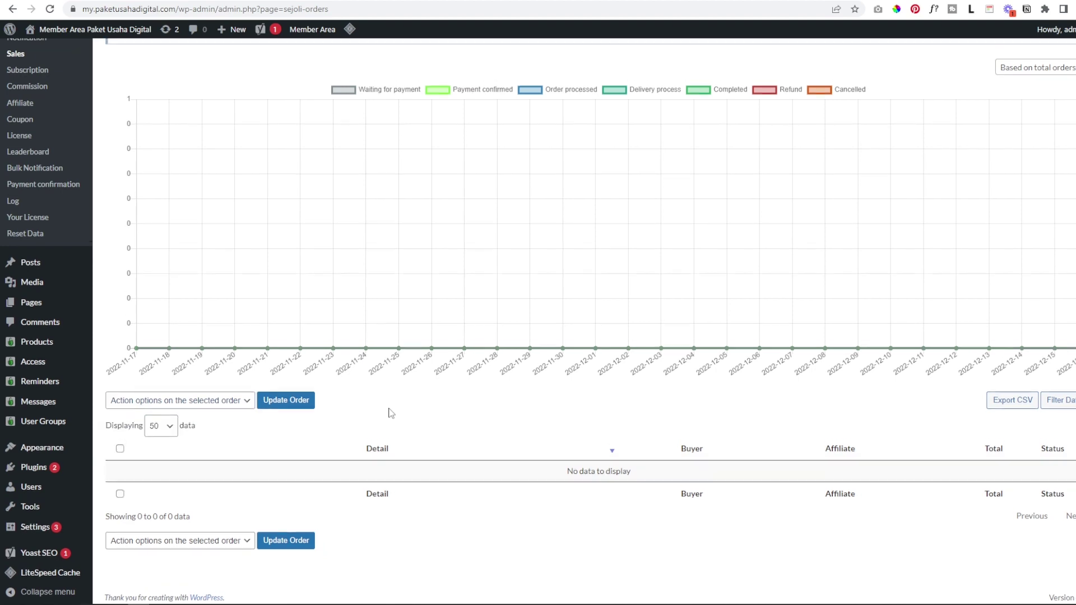
# - Inspect the sales Filter Data panel, then go to the Subscription Data page
pyautogui.scroll(2, 391, 413)
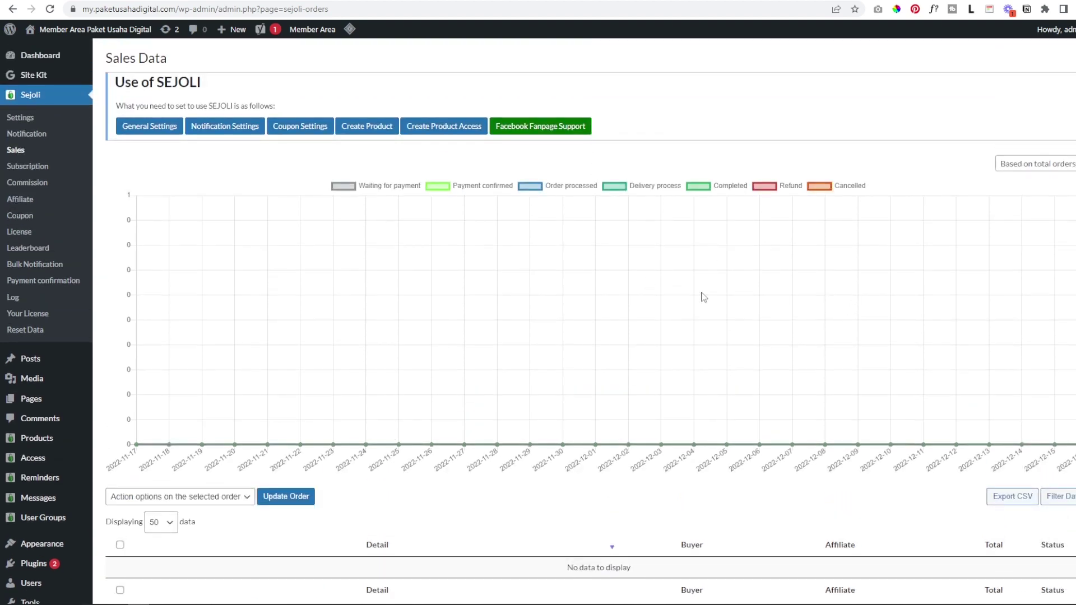
pyautogui.scroll(-2, 630, 303)
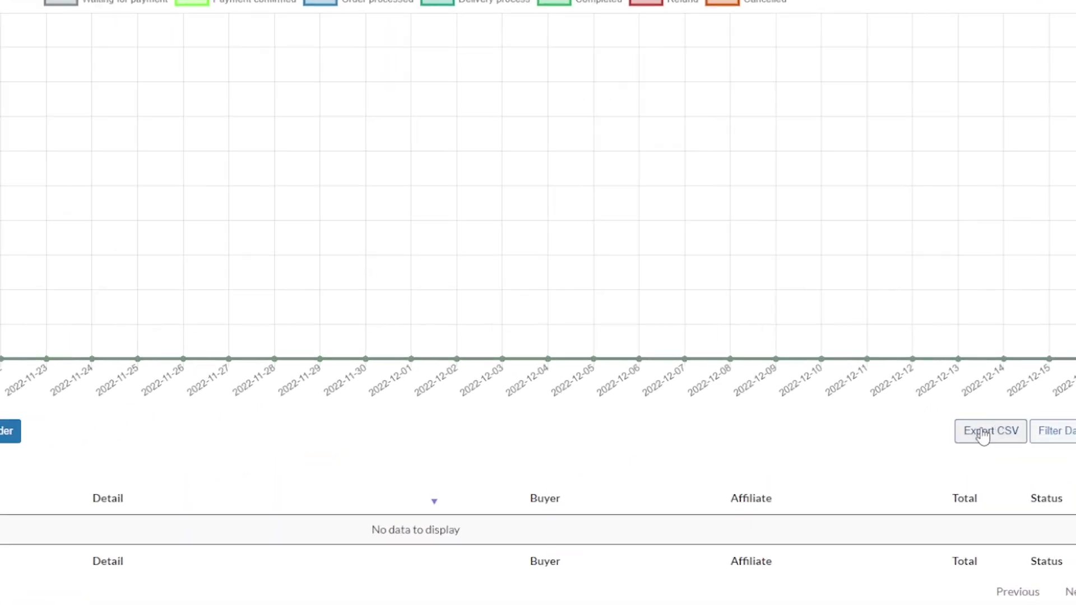
pyautogui.click(1050, 440)
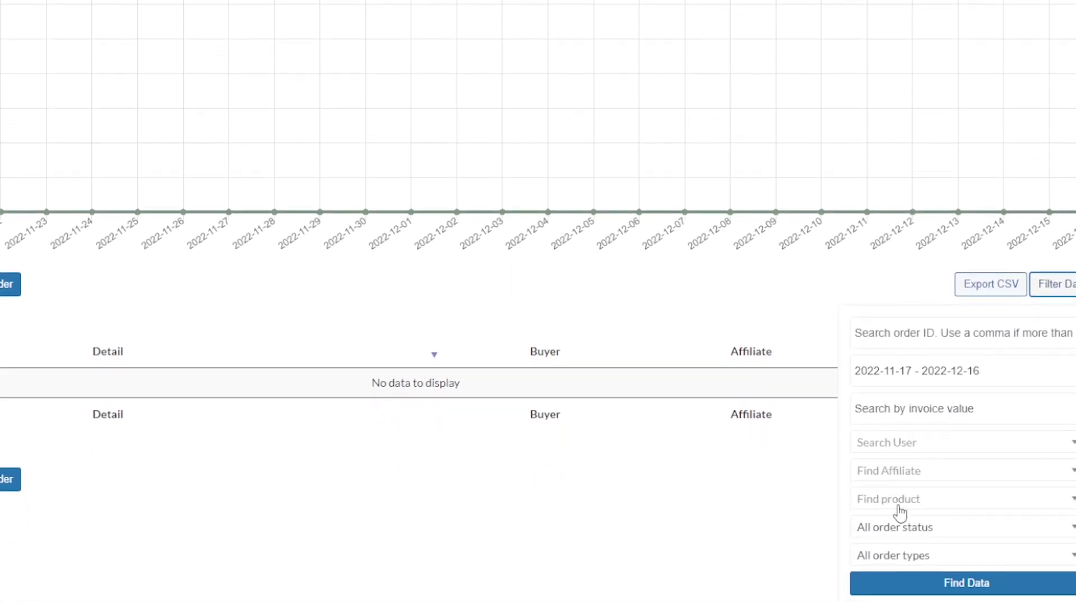
pyautogui.click(891, 579)
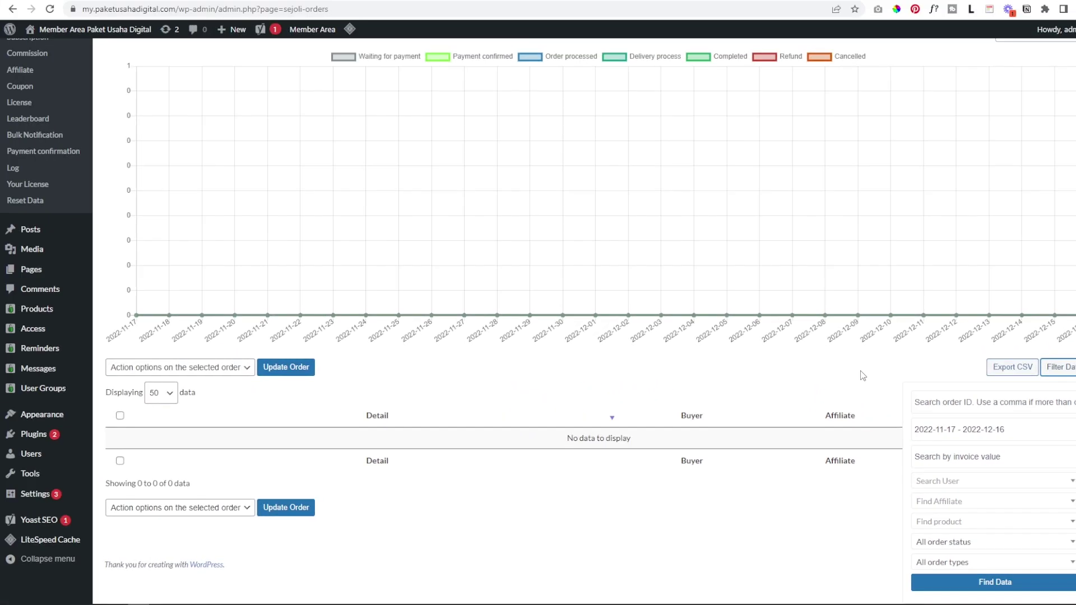
pyautogui.click(39, 170)
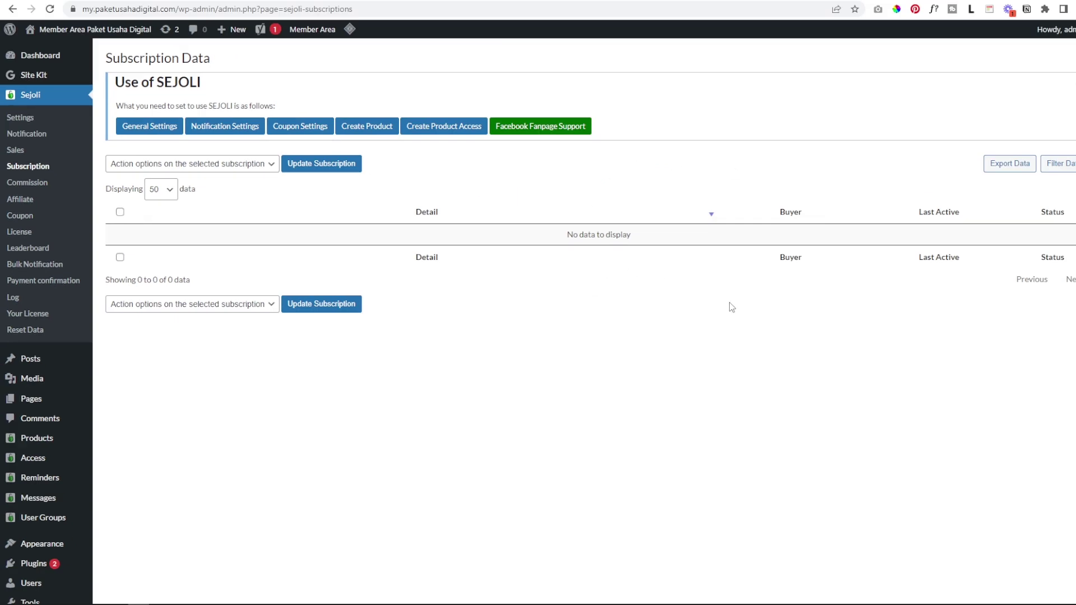
# - Check the subscription status-change options, then open and scroll the Commission Data page
pyautogui.click(233, 168)
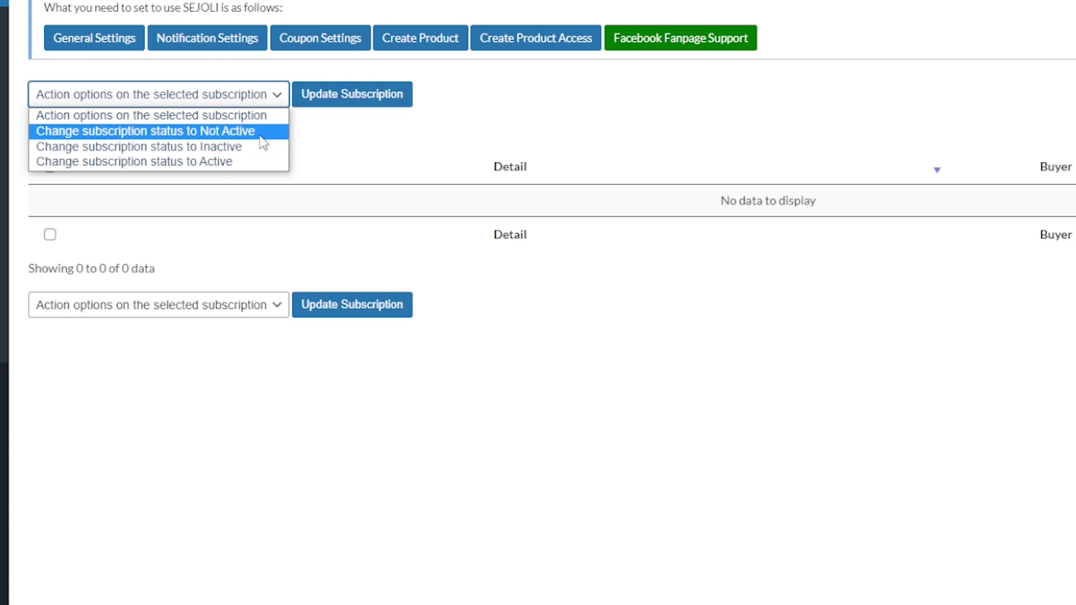
pyautogui.click(908, 112)
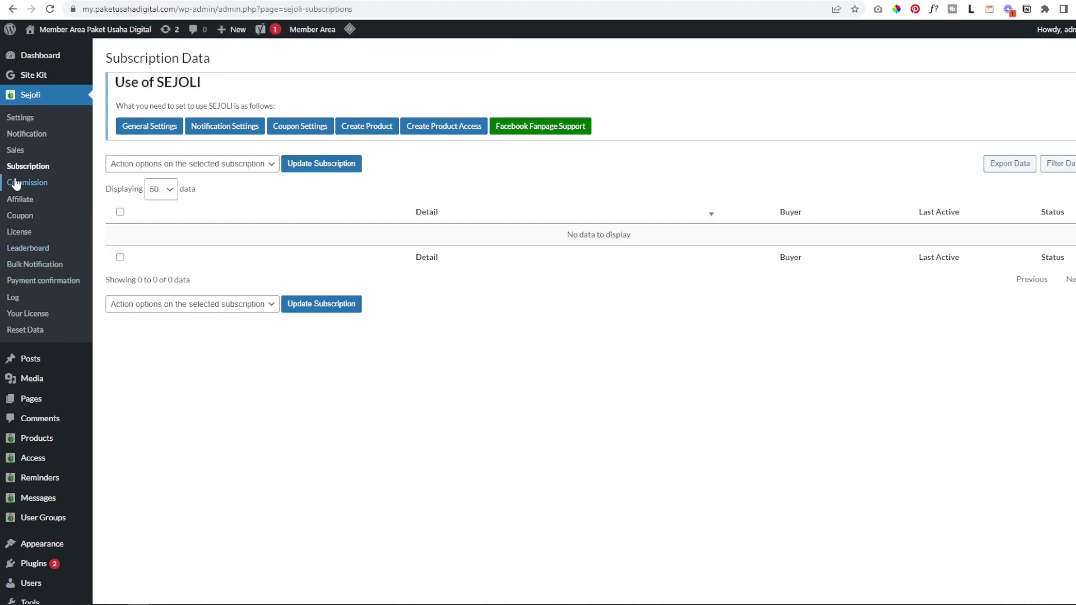
pyautogui.click(16, 184)
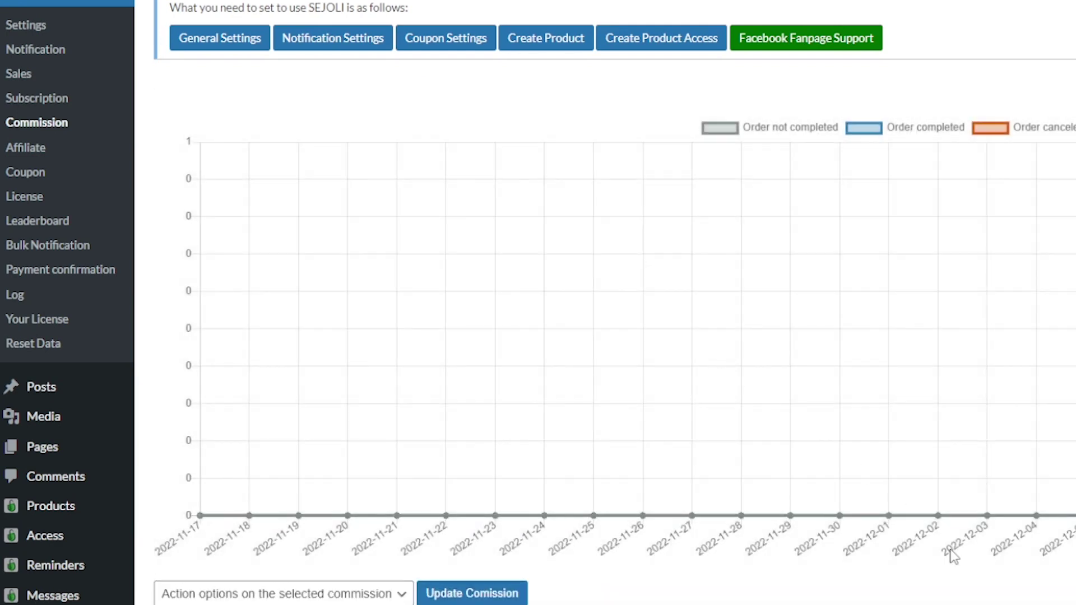
pyautogui.scroll(-3, 800, 486)
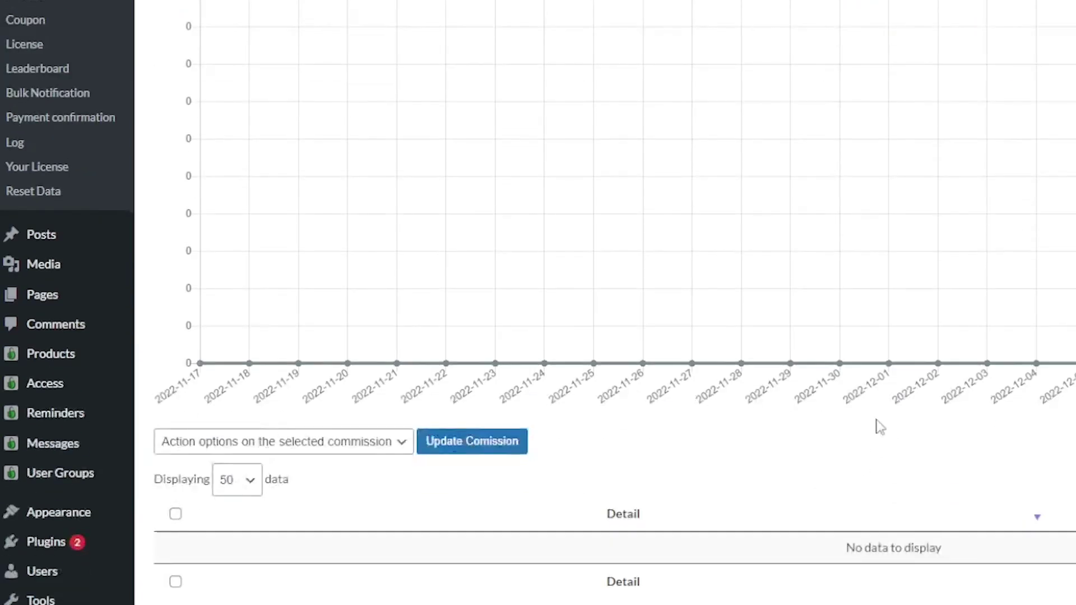
pyautogui.scroll(3, 809, 391)
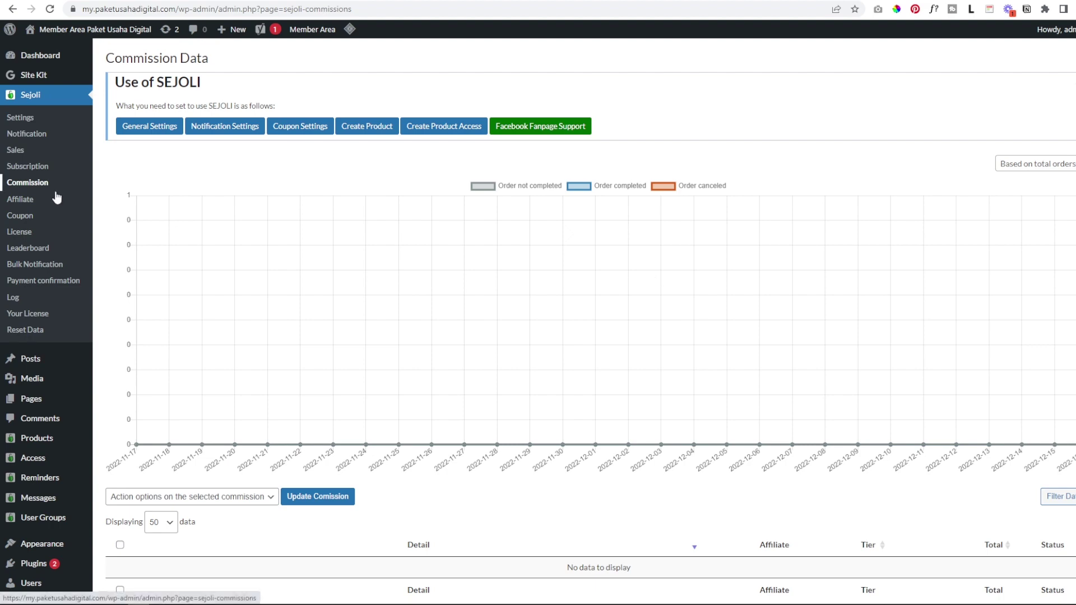
# - Open the Affiliate commission page and highlight the not-paid and already-paid card titles
pyautogui.click(26, 200)
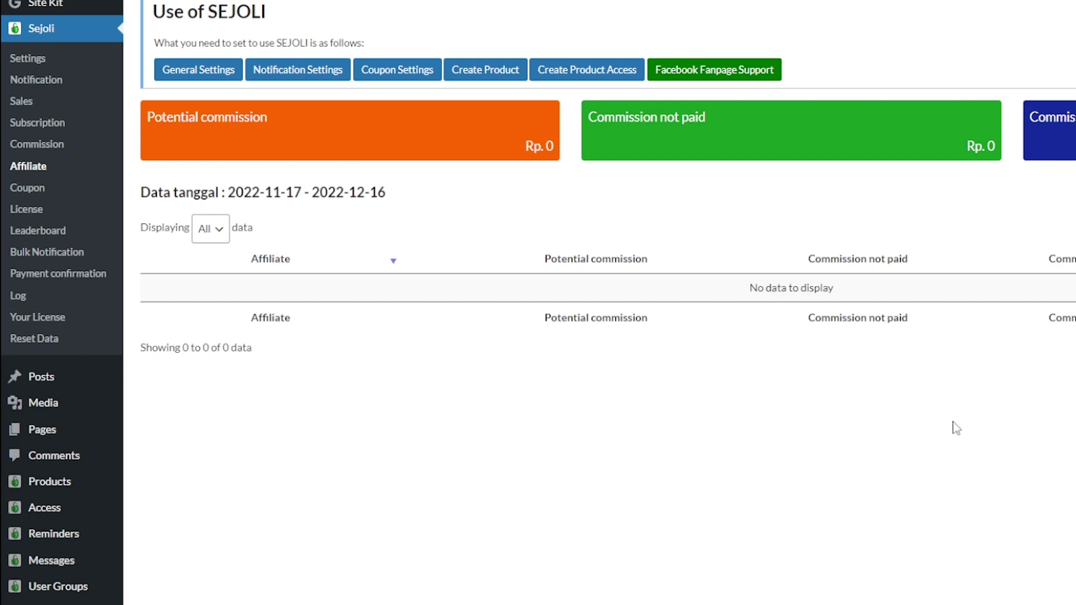
pyautogui.moveTo(618, 111); pyautogui.dragTo(681, 117)
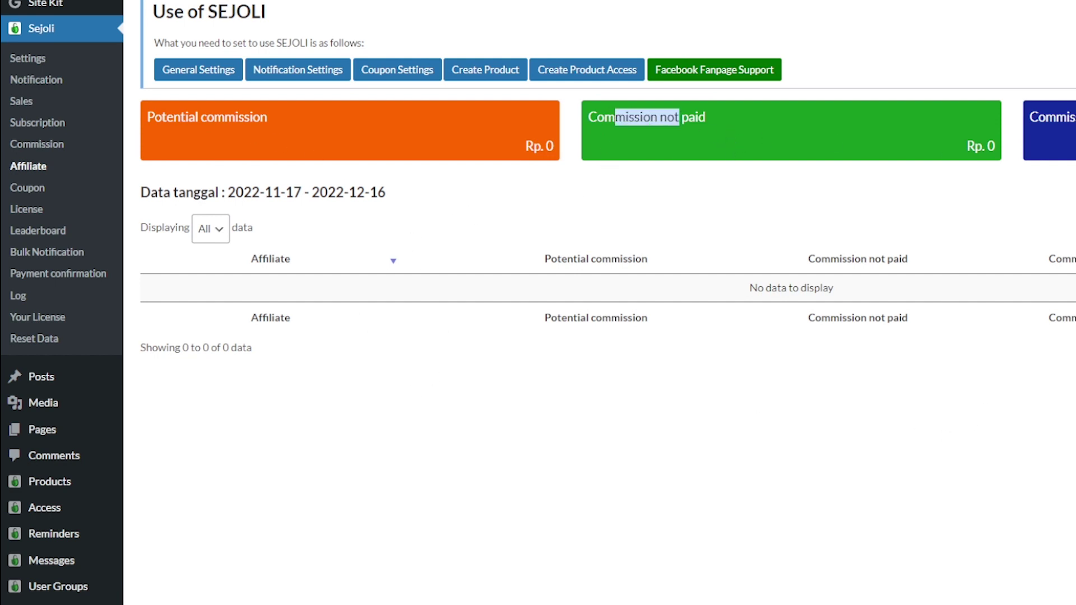
pyautogui.moveTo(943, 116); pyautogui.dragTo(1057, 117)
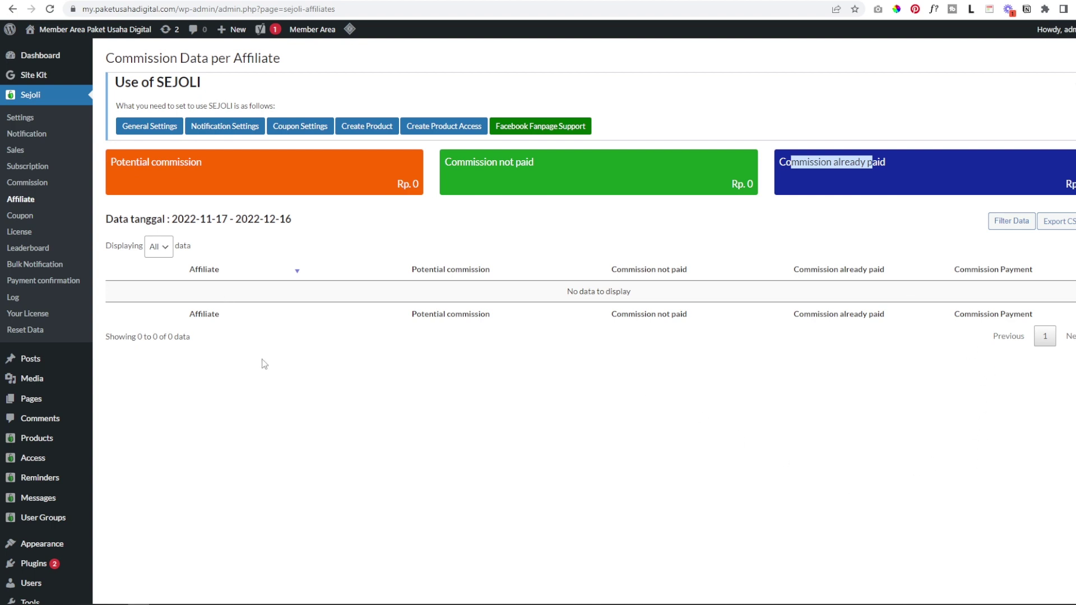
pyautogui.click(165, 314)
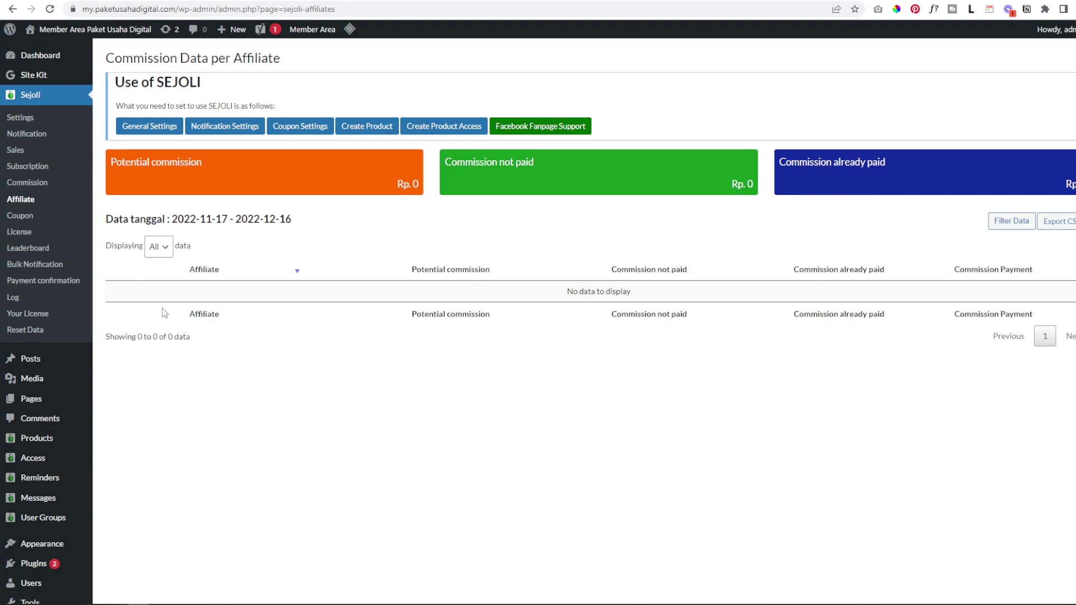
# - Visit the Coupon and Leaderboard pages, then keep Waiting for payment as the Bulk Notification status
pyautogui.click(31, 220)
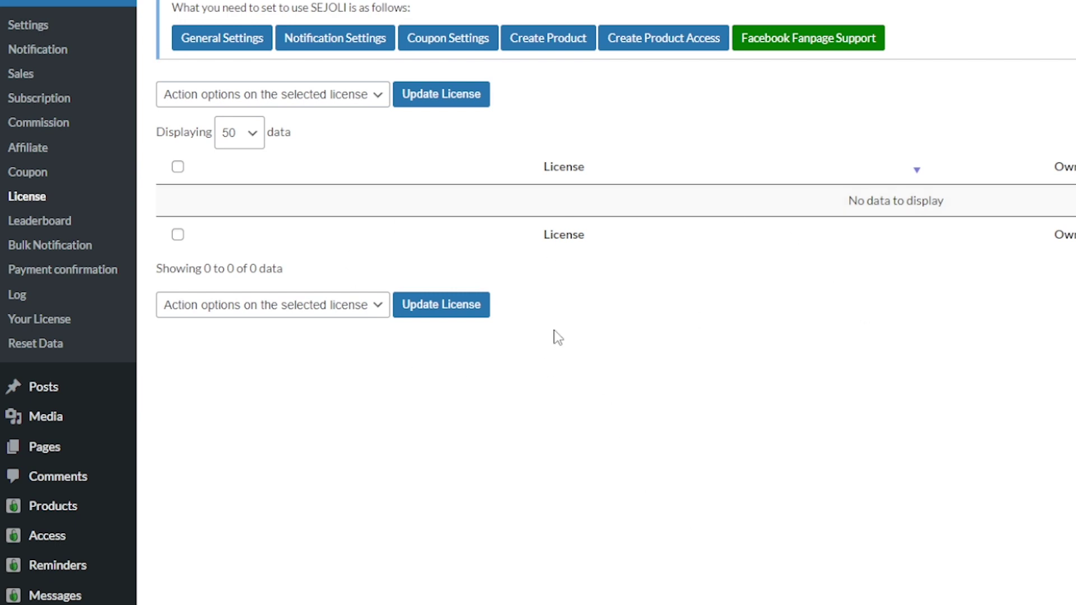
pyautogui.click(18, 222)
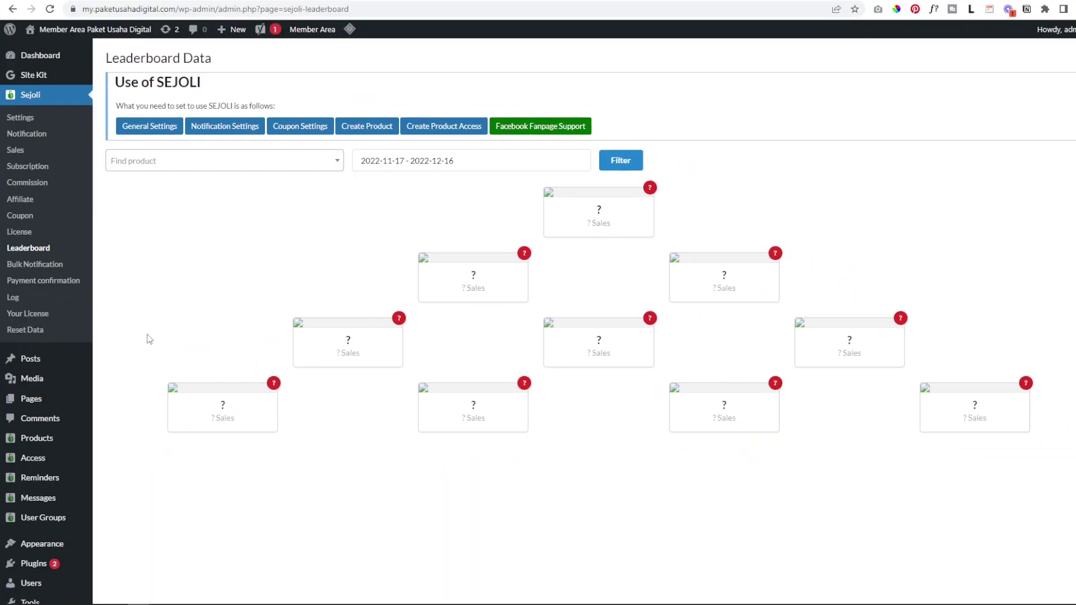
pyautogui.click(31, 263)
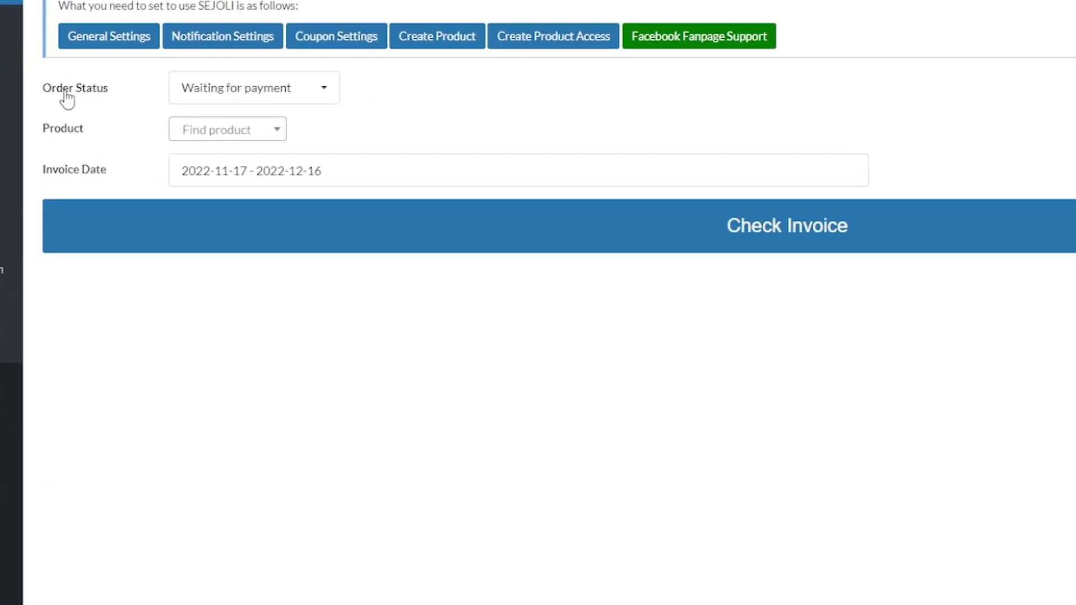
pyautogui.click(258, 105)
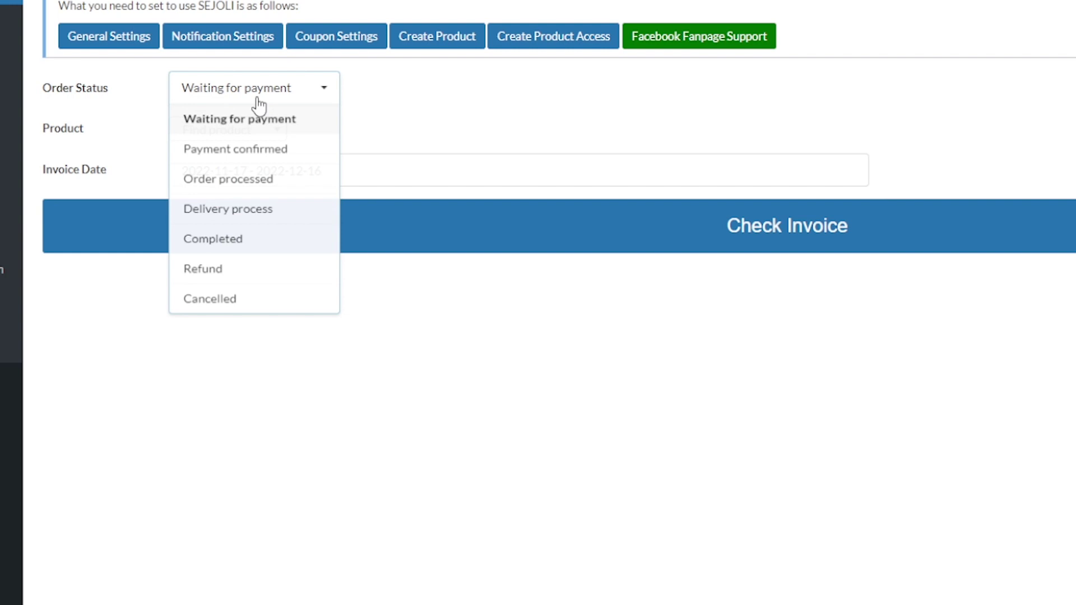
pyautogui.click(235, 133)
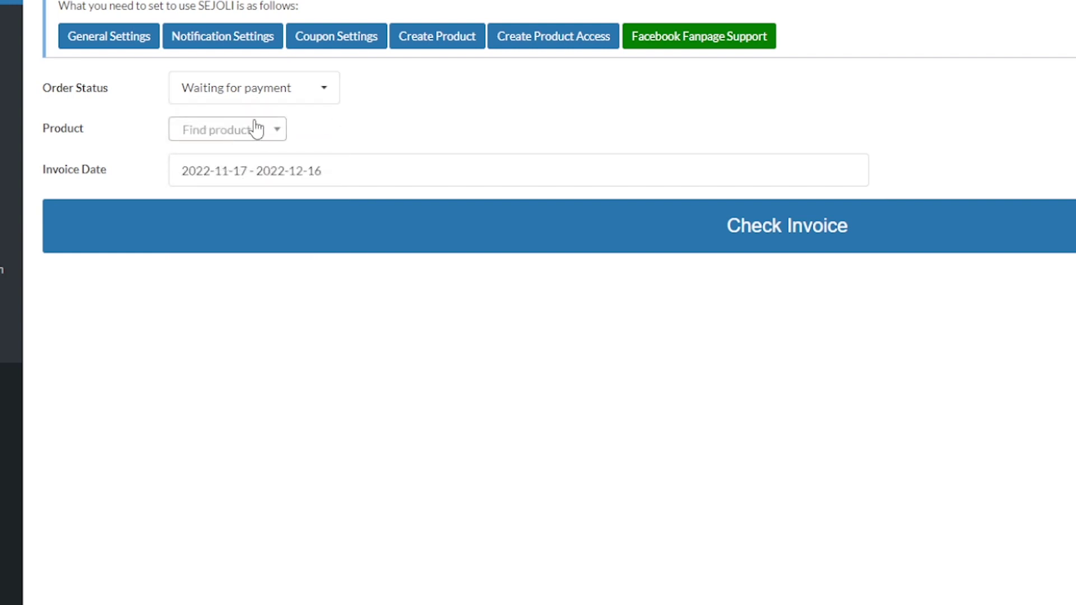
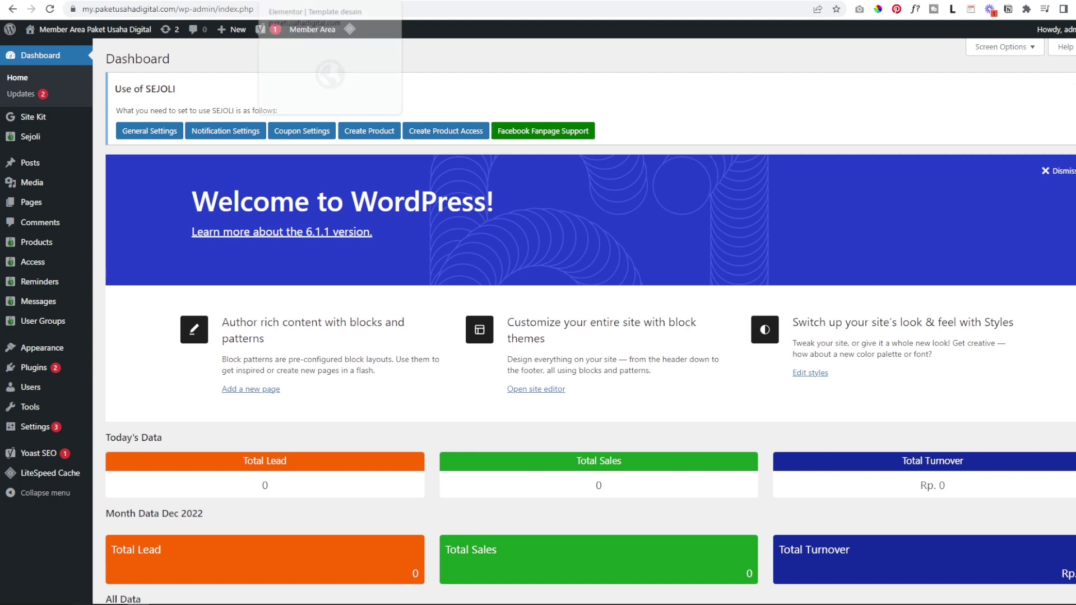
# - Switch back and forth between the Elementor editor and Dashboard, then select the site's domain in the address bar
pyautogui.hotkey('ctrl', 'Tab')
pyautogui.hotkey('ctrl', 'shift', 'Tab')
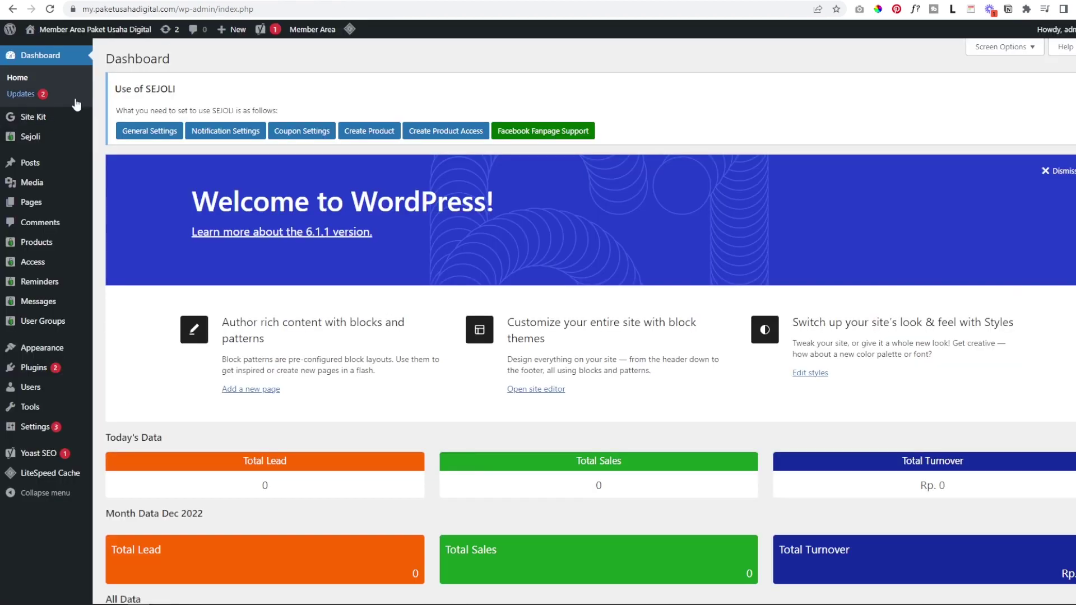
pyautogui.hotkey('ctrl', 'Tab')
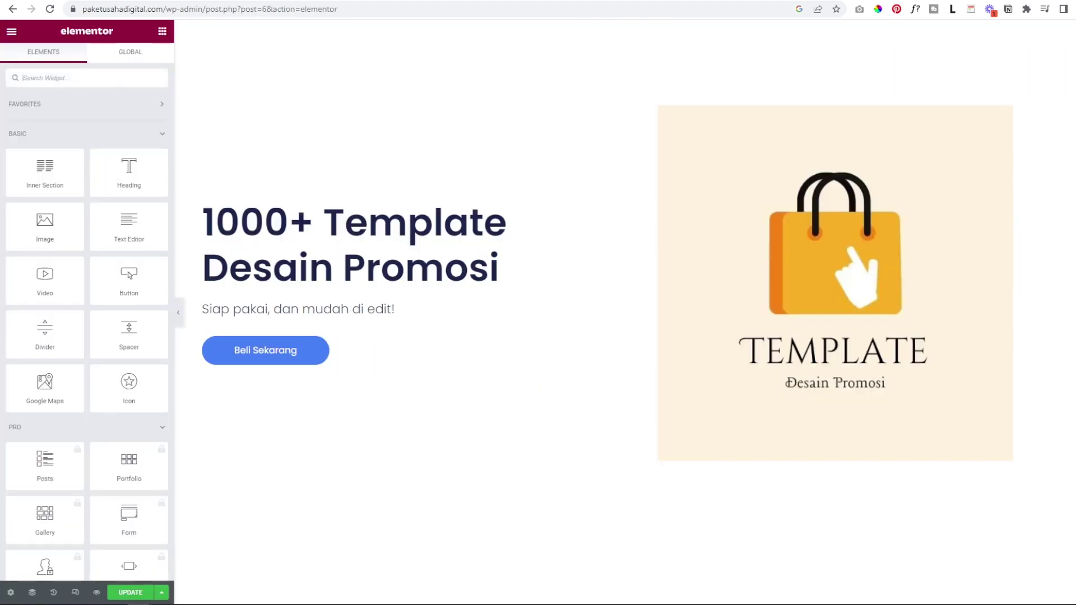
pyautogui.hotkey('ctrl', 'shift', 'Tab')
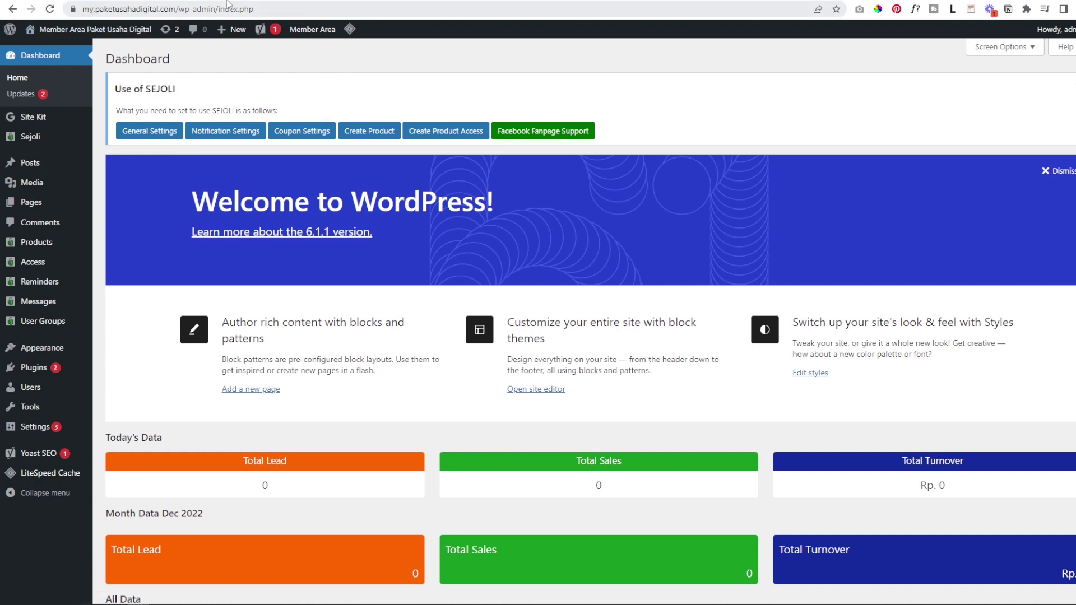
pyautogui.hotkey('ctrl', 'Tab')
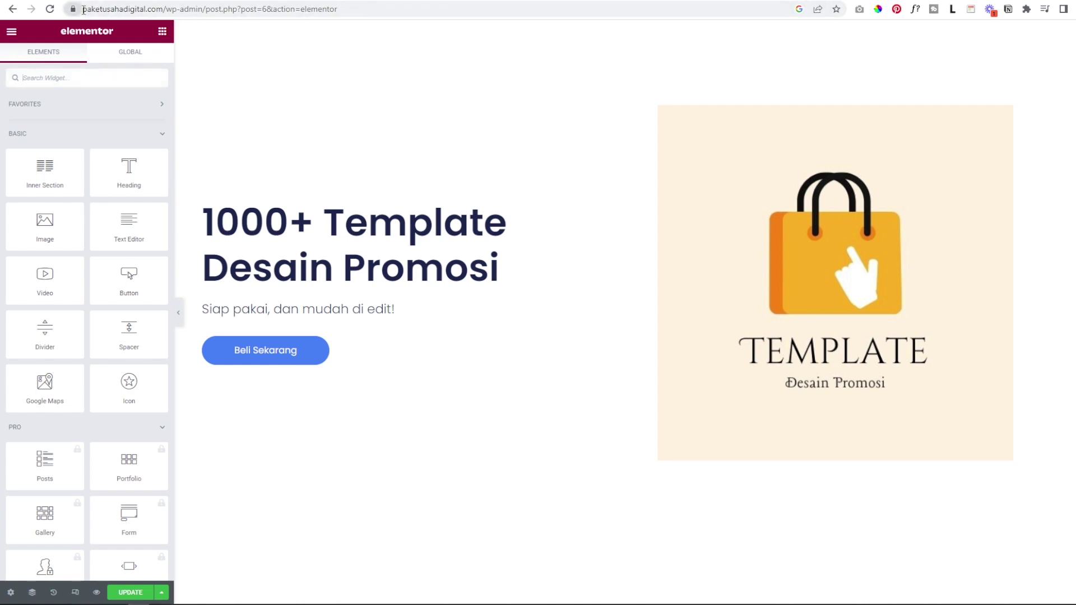
pyautogui.moveTo(82, 9); pyautogui.dragTo(179, 16)
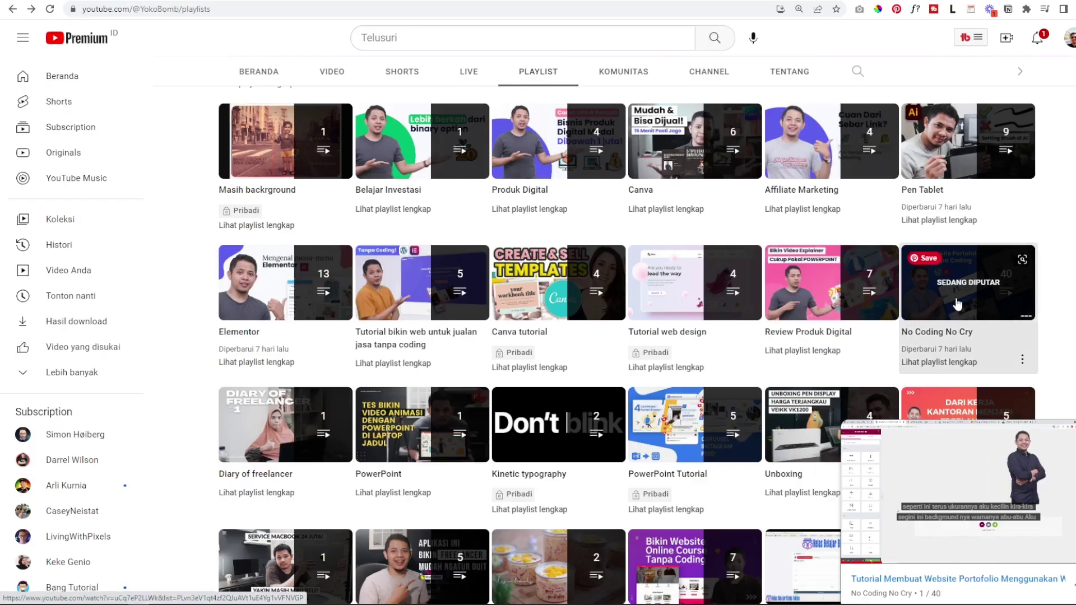
# - Open the No Coding No Cry playlist and scroll its playlist panel
pyautogui.click(902, 347)
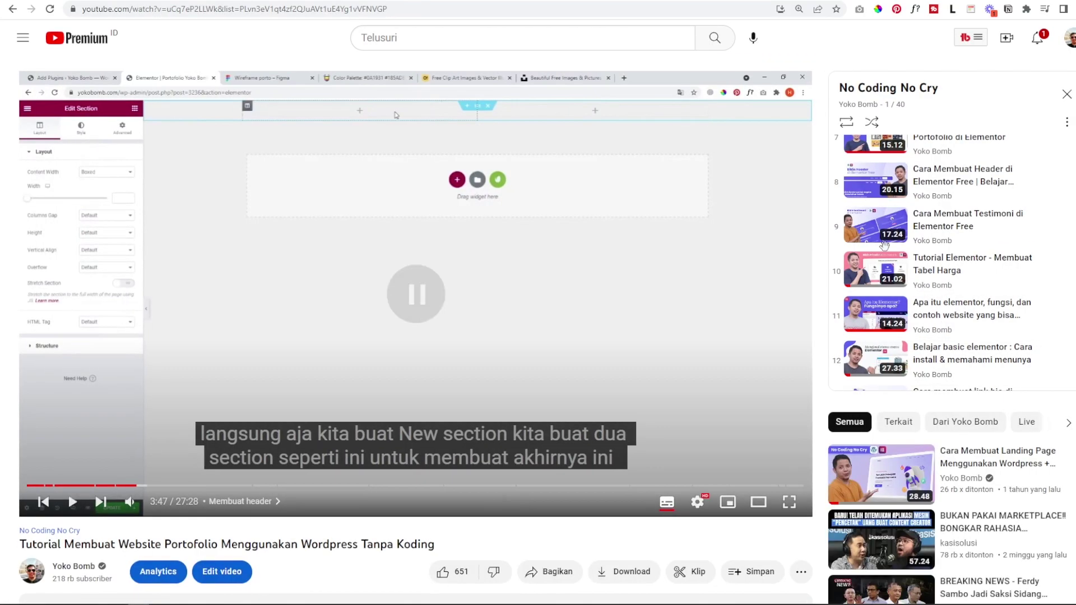
pyautogui.scroll(4, 963, 207)
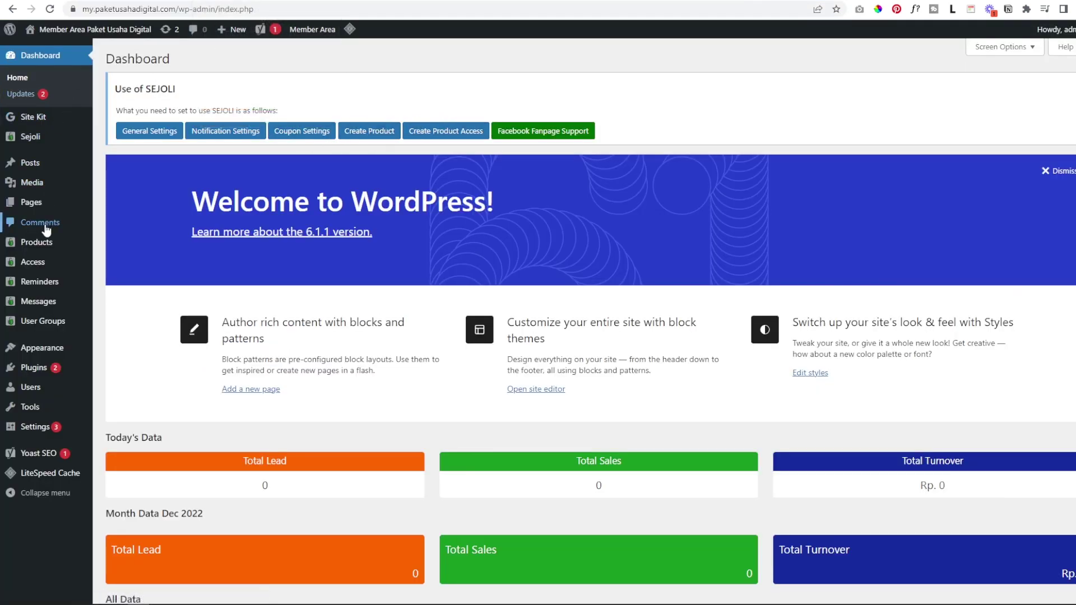
# - Start a new Sejoli product titled 'Template Desain Promosi'
pyautogui.moveTo(37, 245)
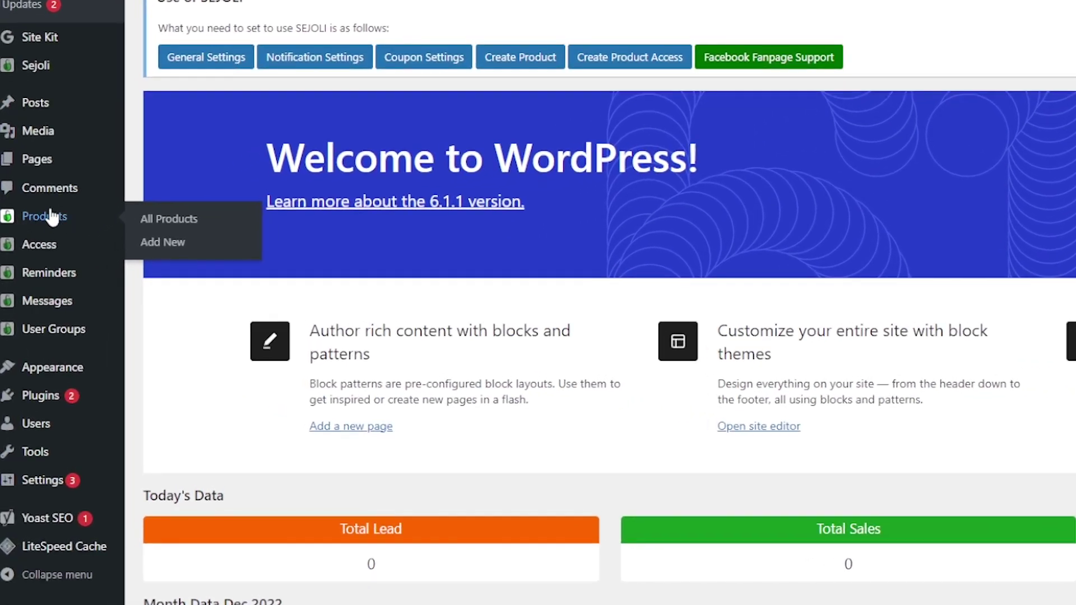
pyautogui.click(163, 247)
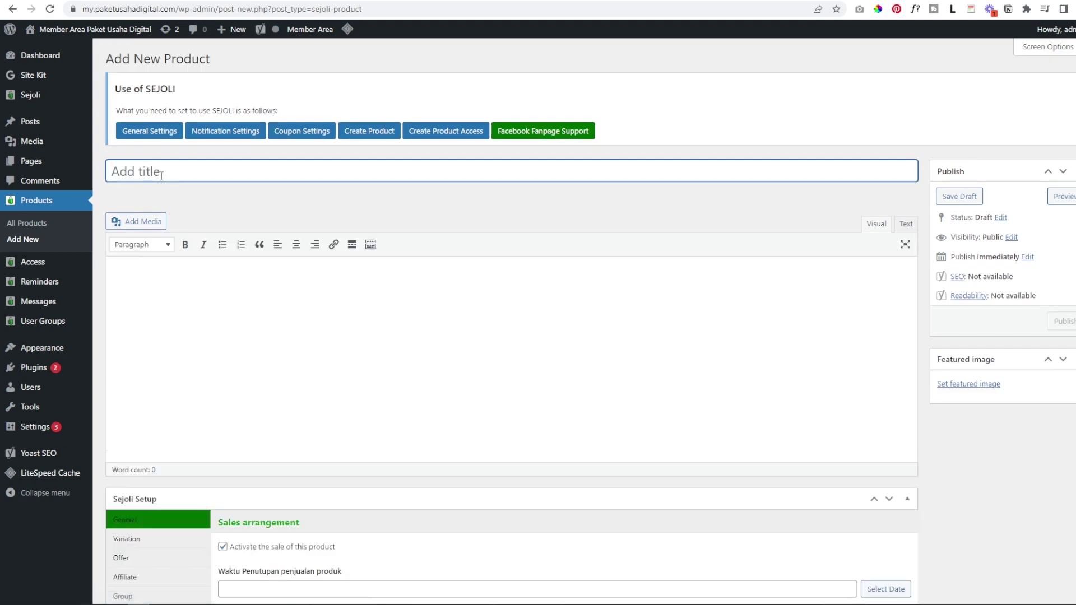
pyautogui.write('Template Desain Promosu')
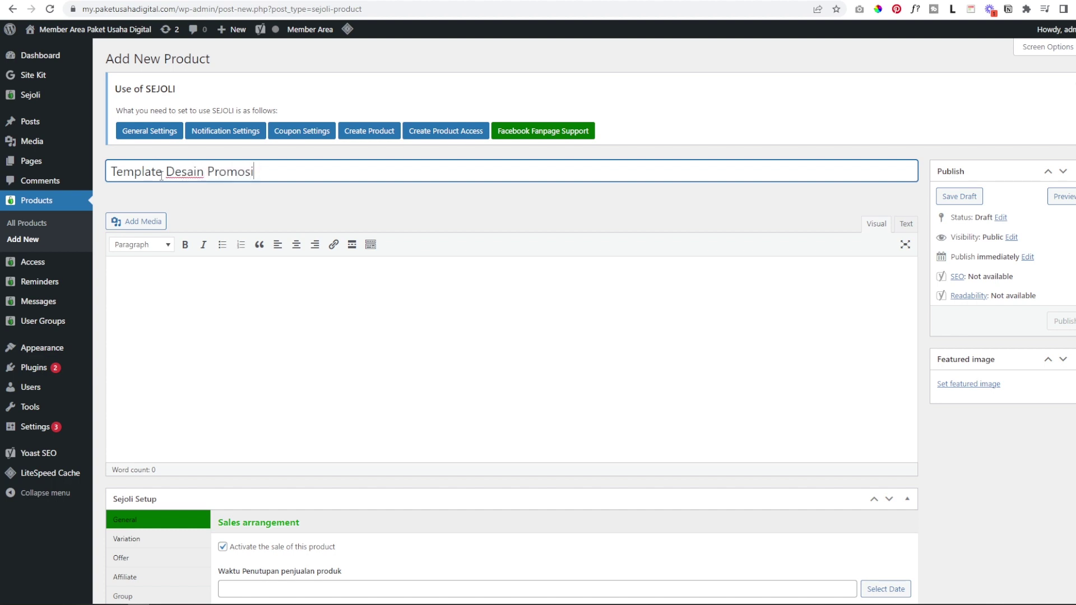
pyautogui.click(208, 292)
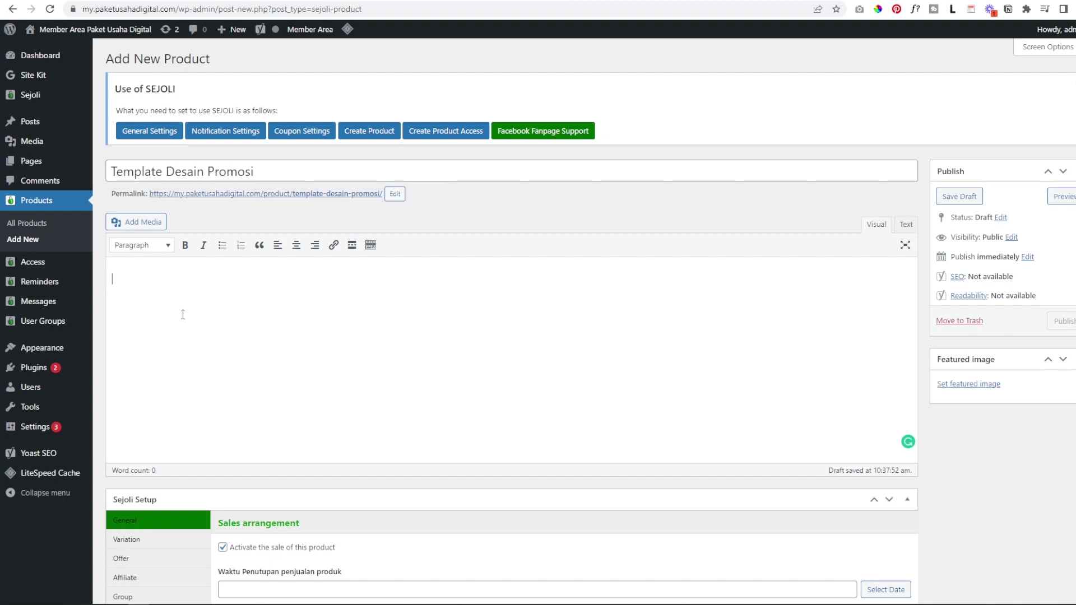
# - Scroll to the sale closing date and dismiss its calendar without choosing a date
pyautogui.scroll(-3, 552, 328)
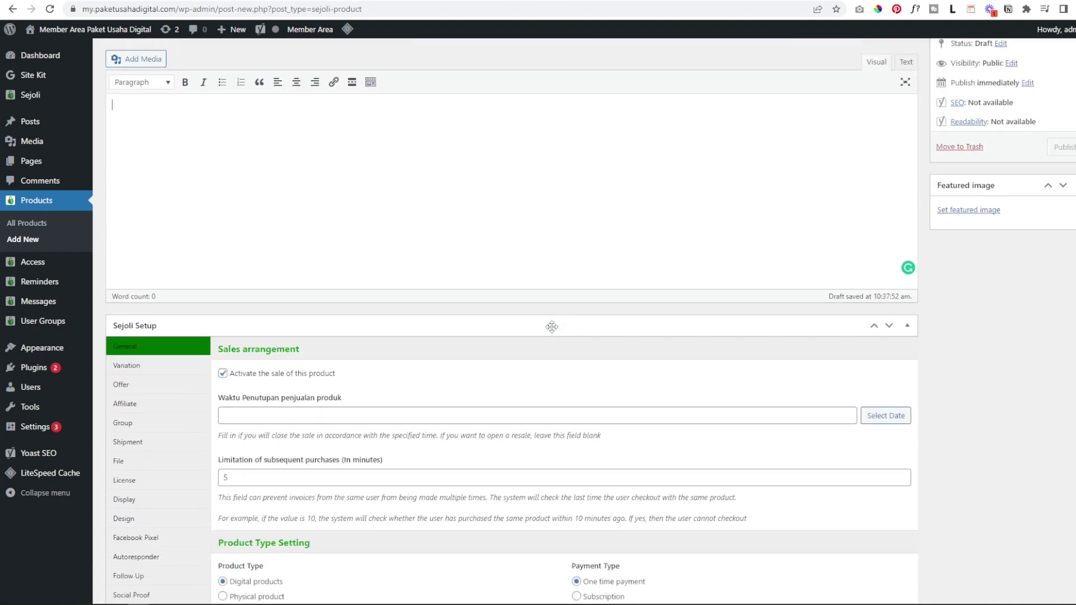
pyautogui.scroll(-1, 556, 318)
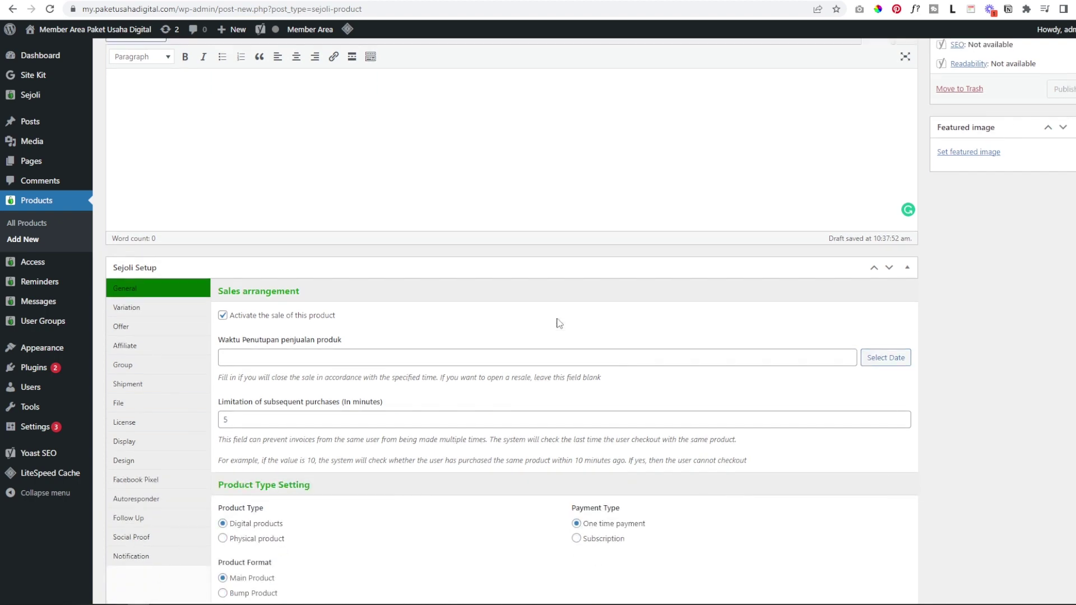
pyautogui.scroll(-1, 540, 277)
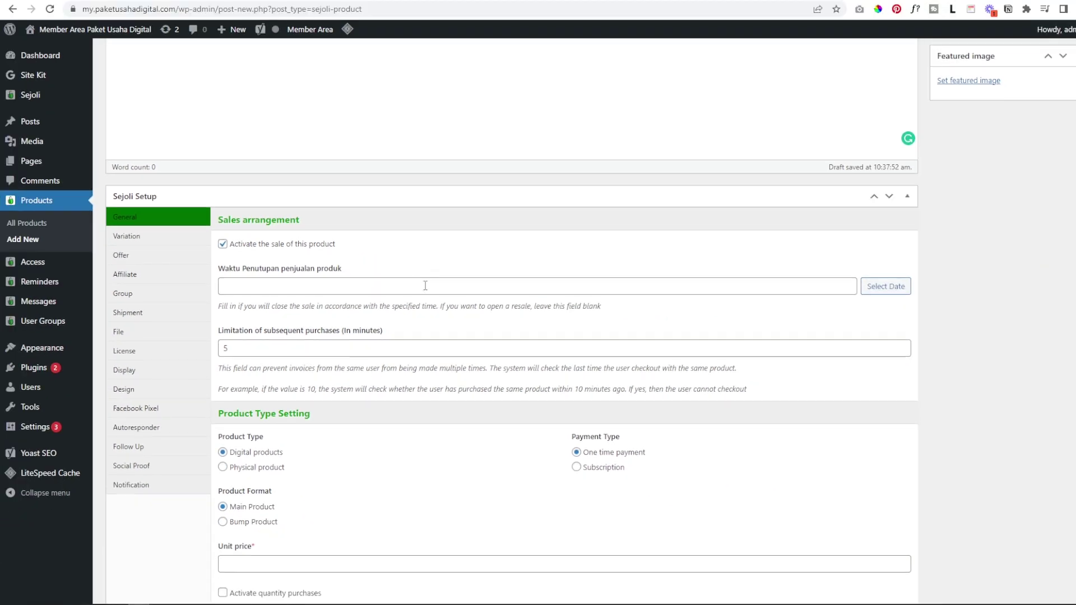
pyautogui.scroll(-1, 445, 323)
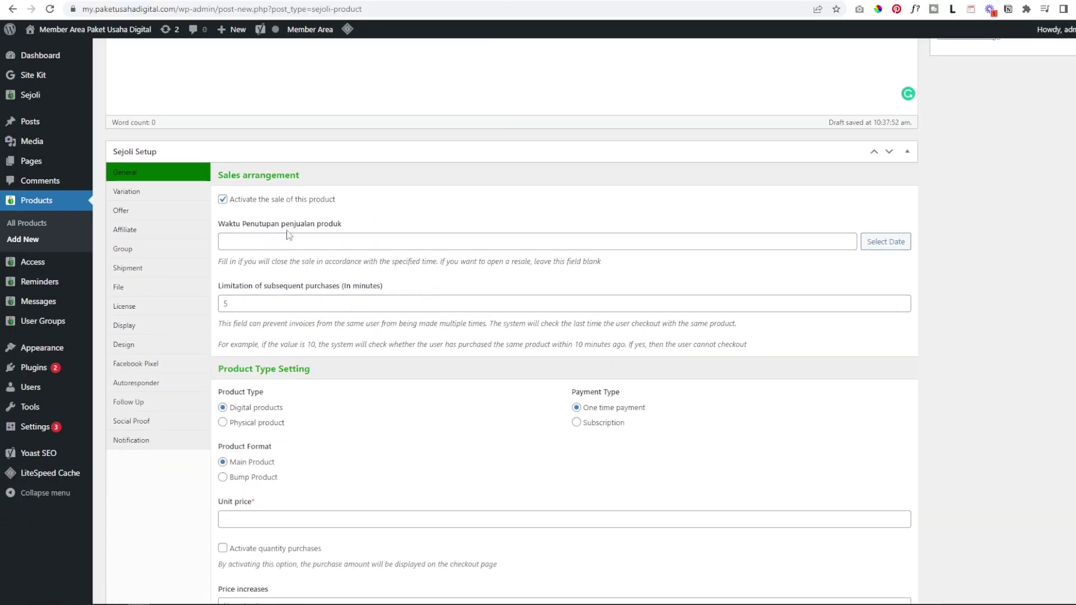
pyautogui.click(266, 241)
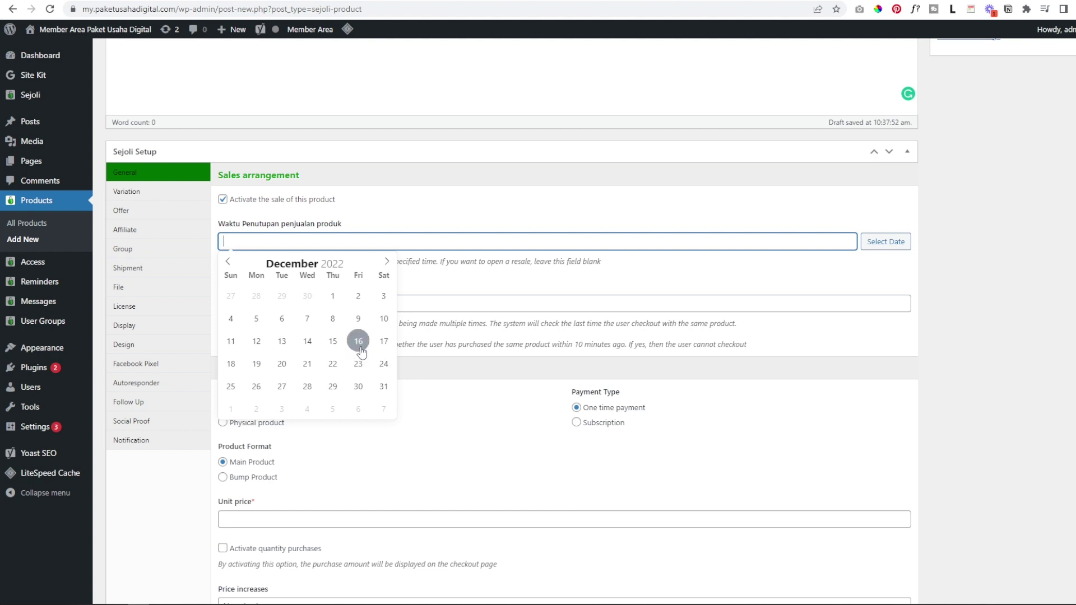
pyautogui.click(977, 341)
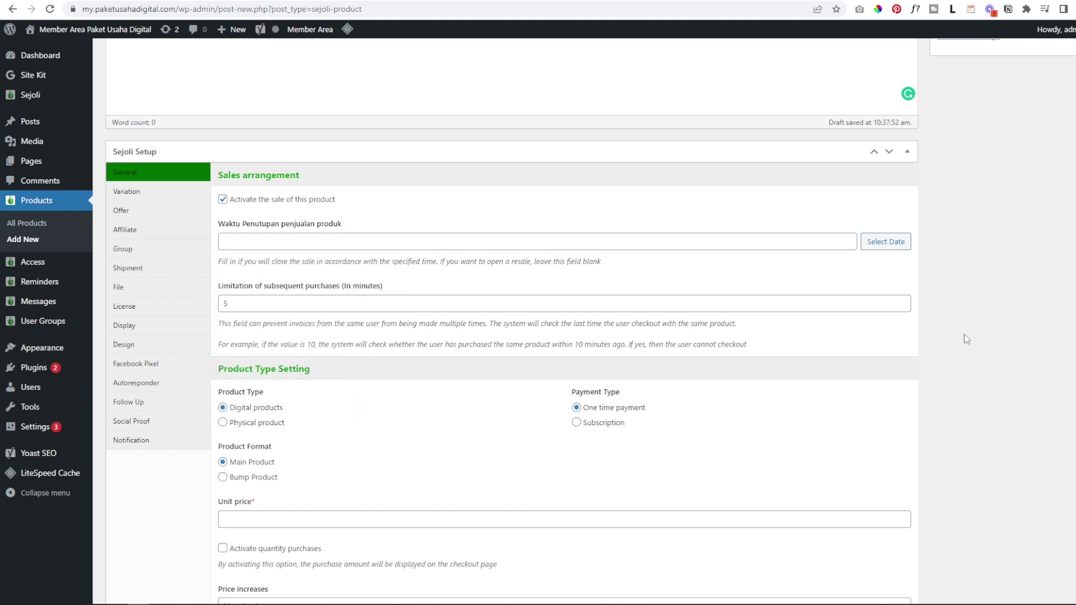
# - Set the product's unit price to 100000
pyautogui.scroll(-2, 431, 354)
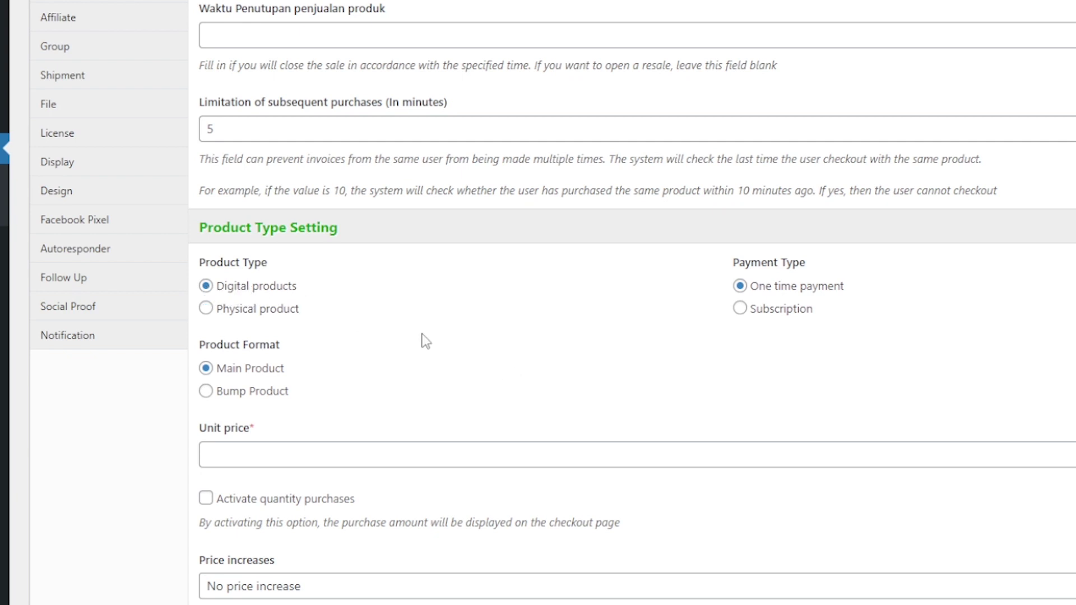
pyautogui.scroll(-2, 308, 396)
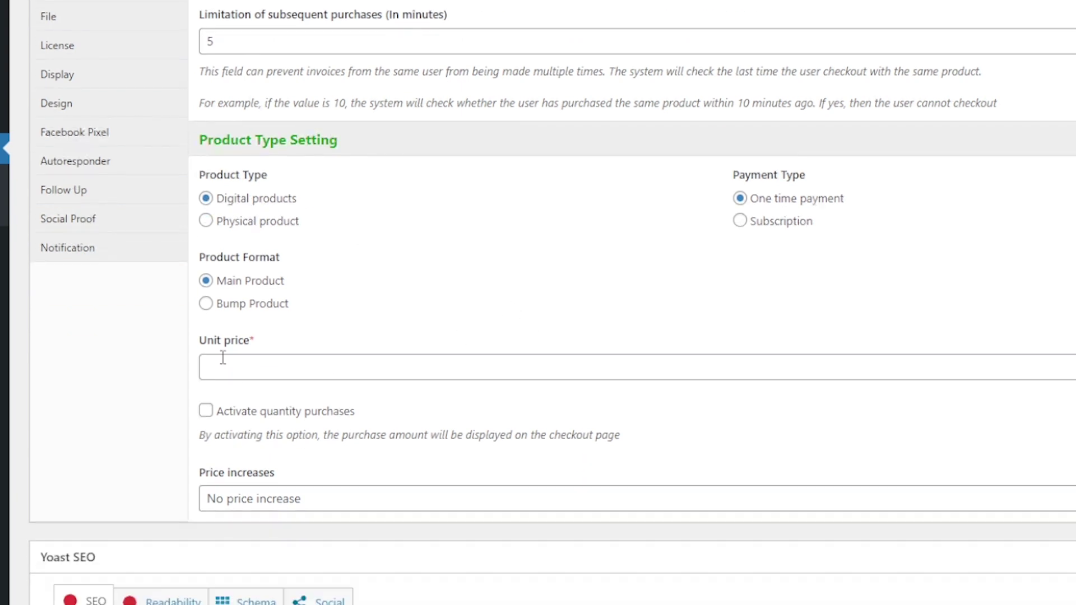
pyautogui.click(250, 366)
pyautogui.write('100')
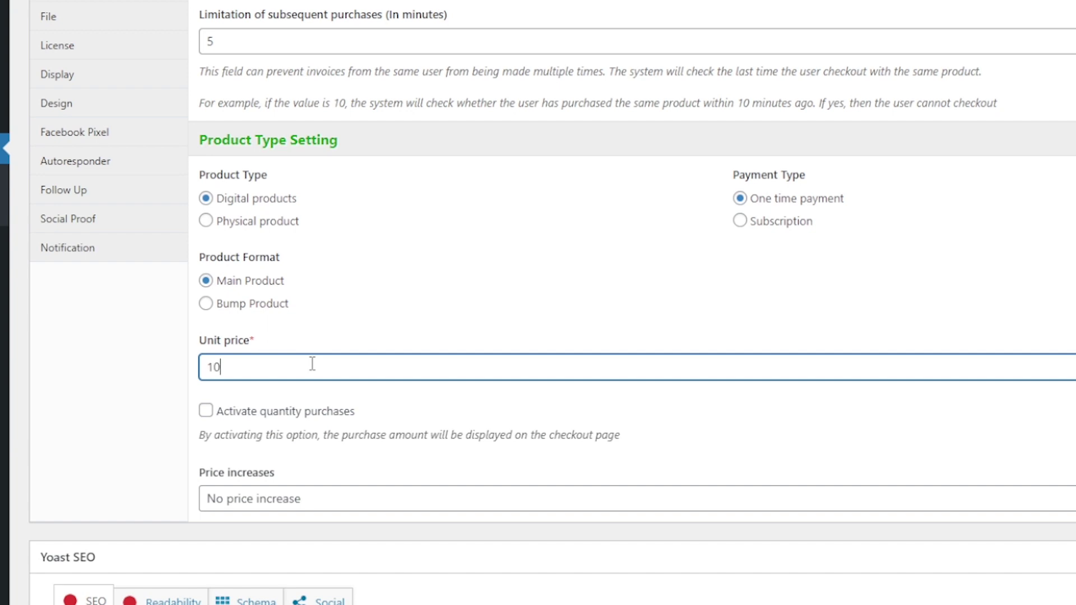
pyautogui.write('000')
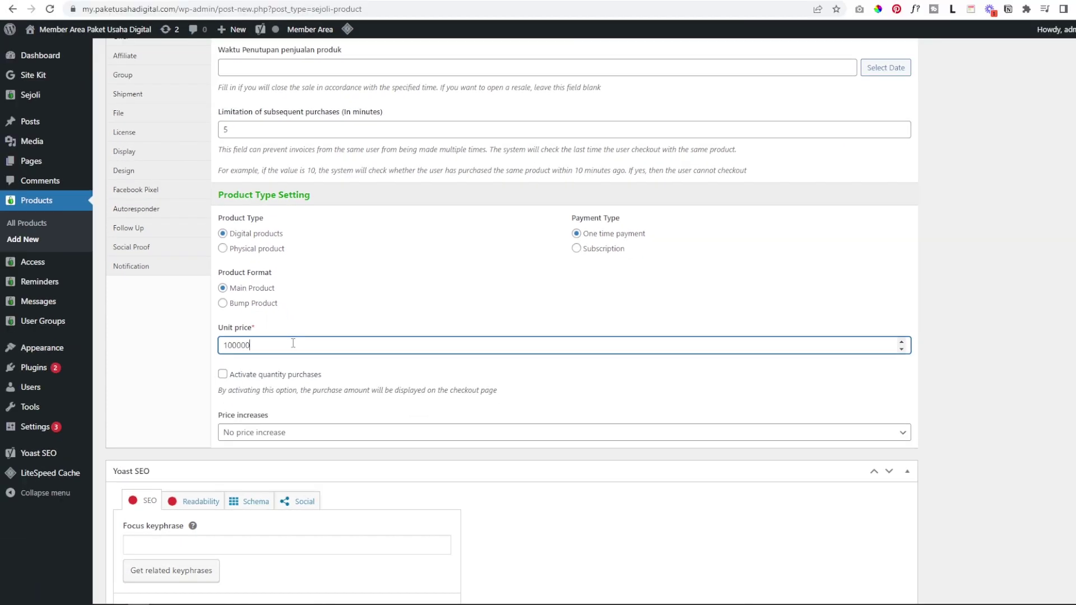
# - Show the Variation settings in the Sejoli Setup box
pyautogui.scroll(3, 848, 456)
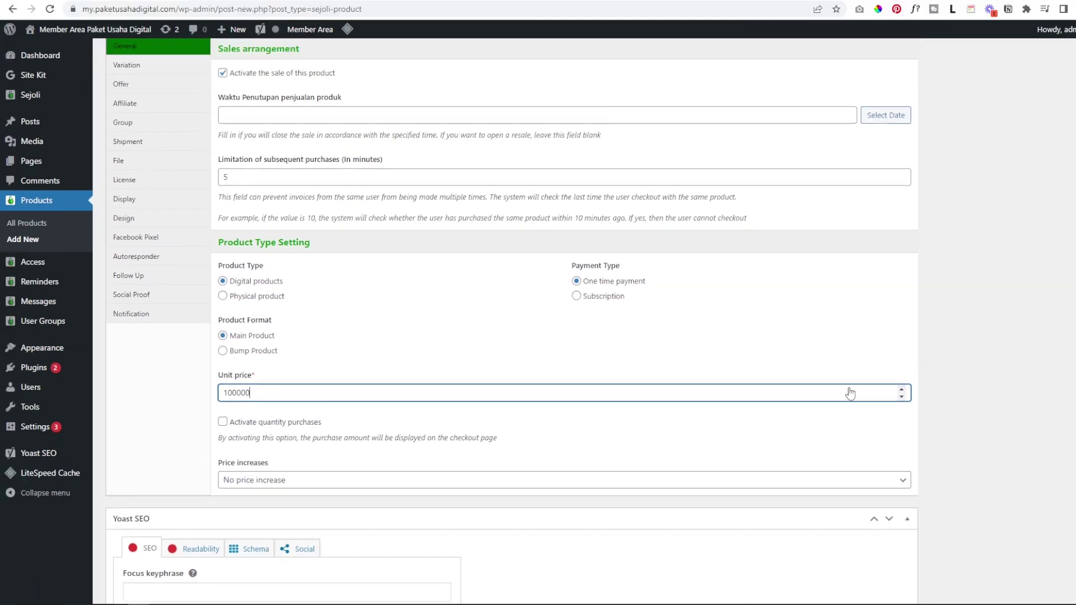
pyautogui.scroll(-1, 616, 359)
pyautogui.scroll(1, 617, 369)
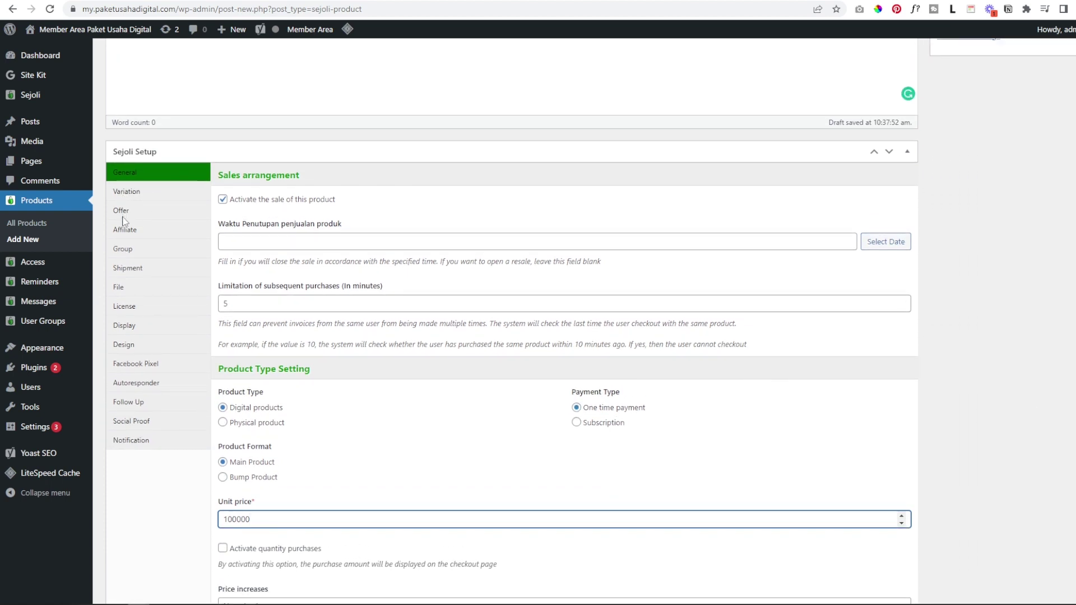
pyautogui.click(125, 195)
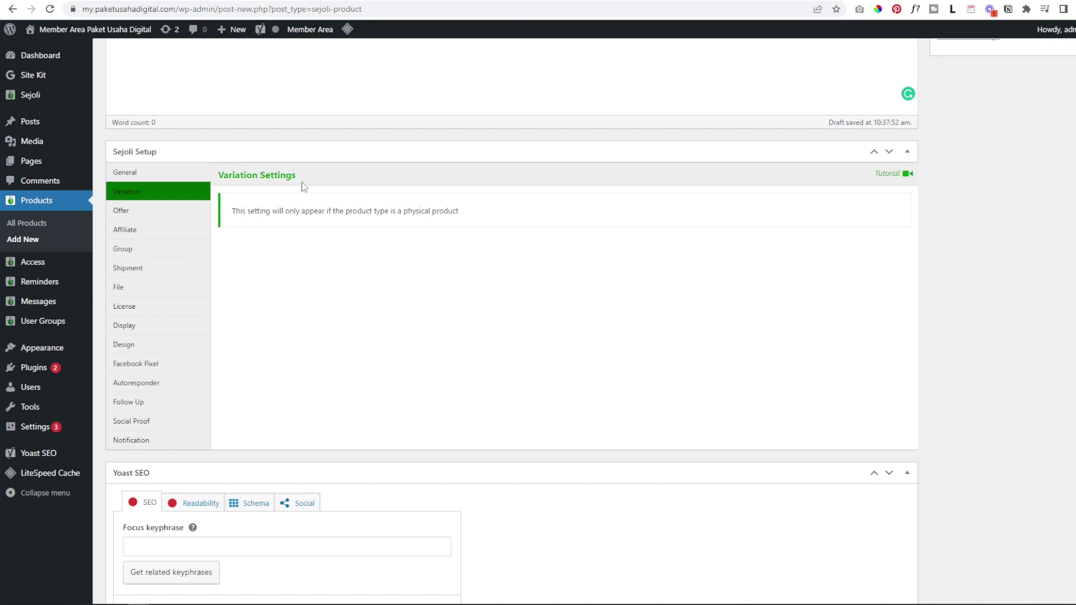
# - Go through Bump Sales to the Affiliate settings and leave the affiliate feature enabled
pyautogui.click(117, 212)
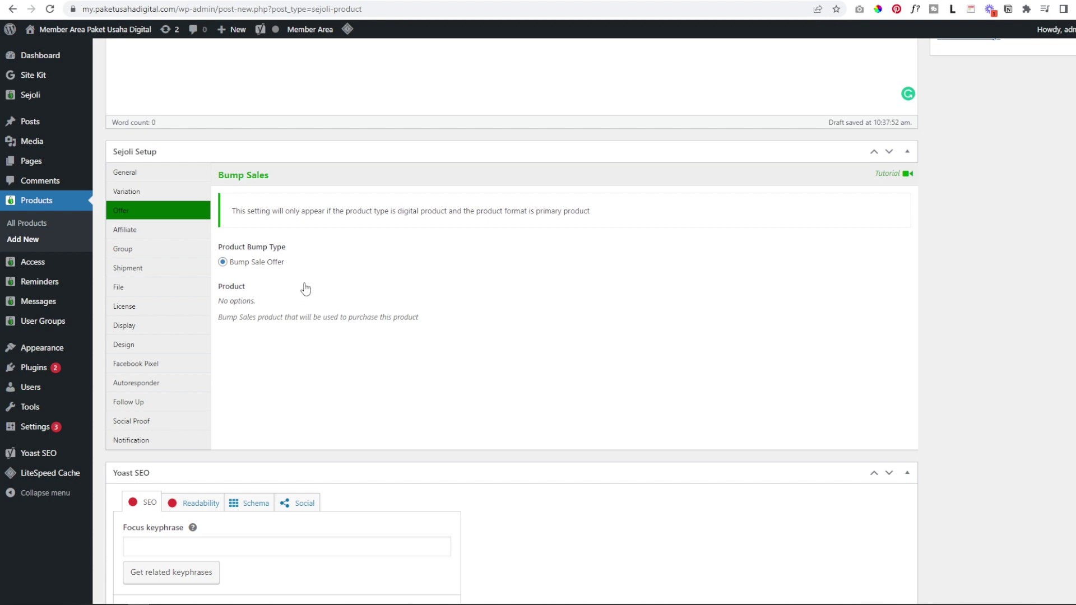
pyautogui.click(119, 232)
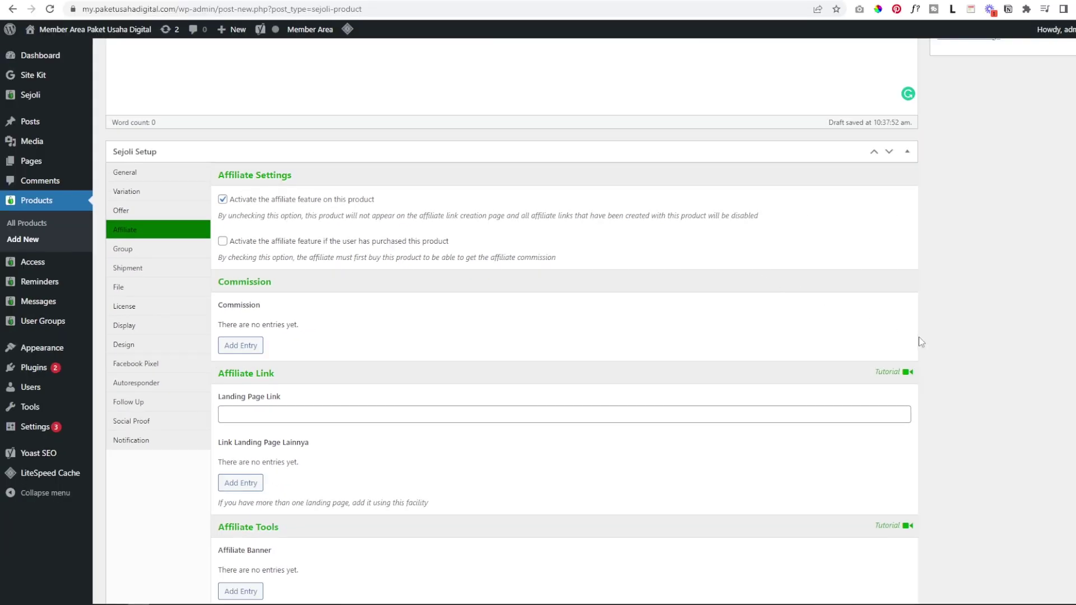
pyautogui.scroll(5, 973, 364)
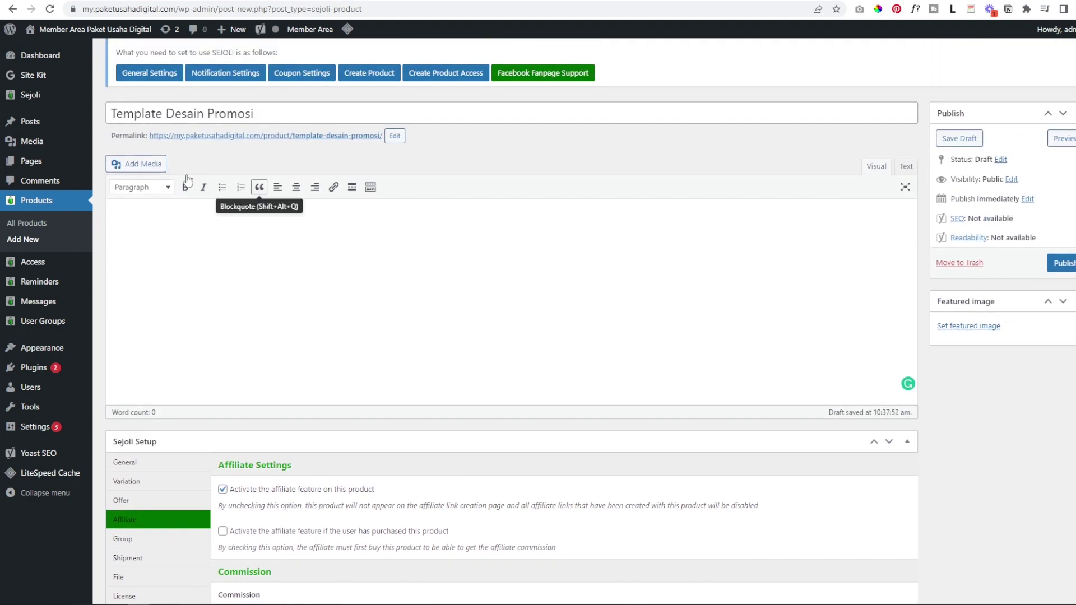
pyautogui.scroll(-3, 458, 340)
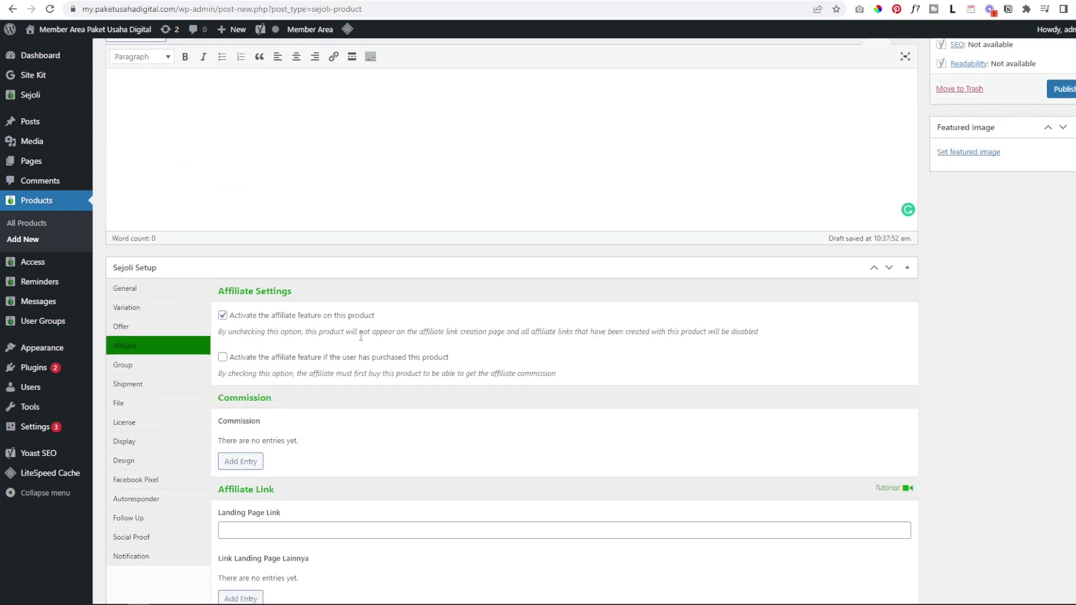
pyautogui.click(224, 318)
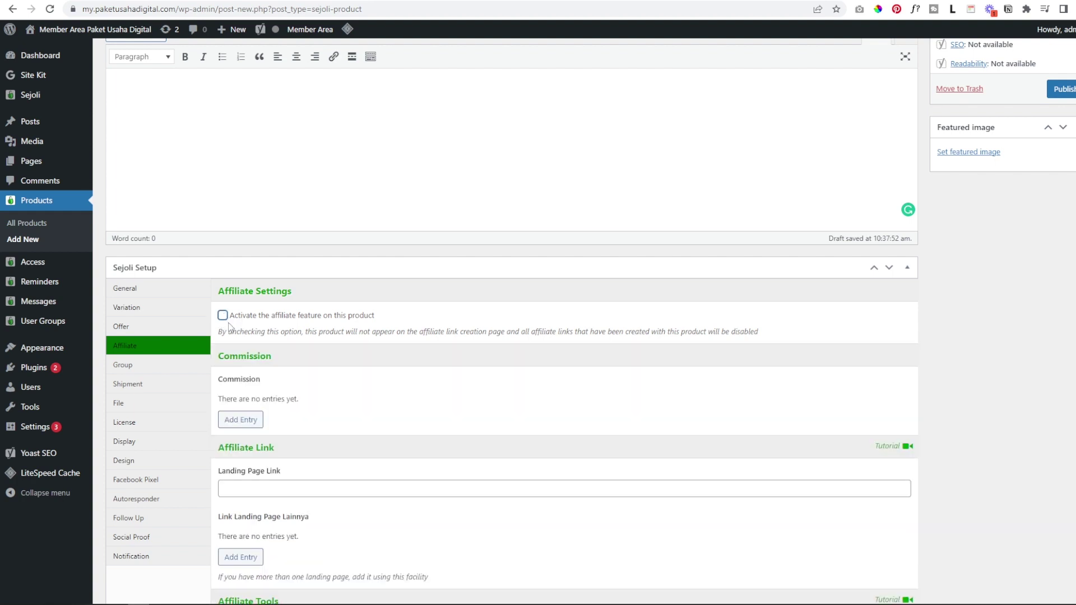
pyautogui.click(223, 317)
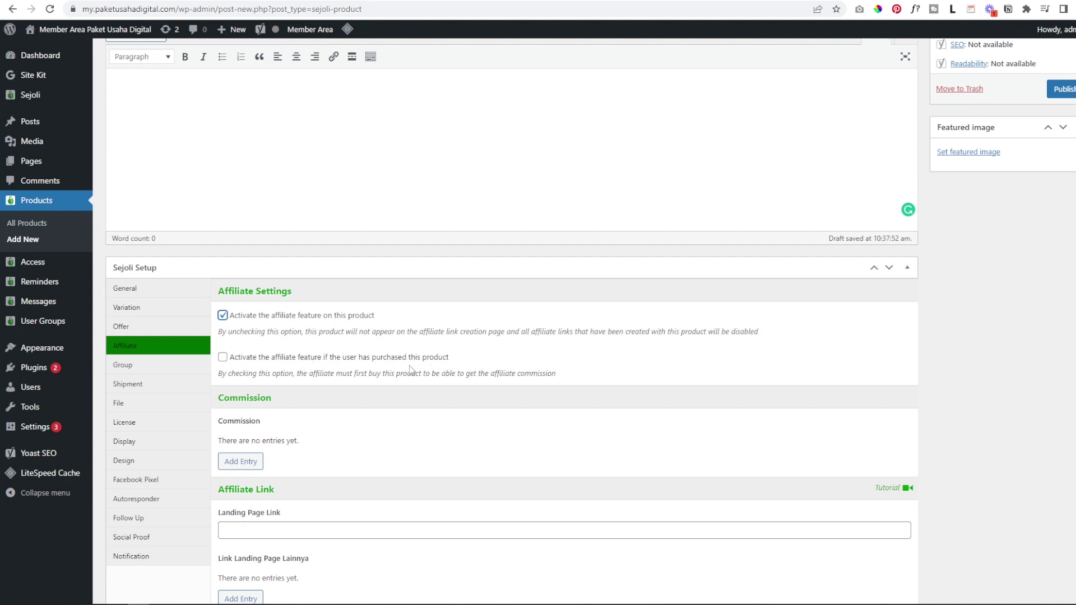
pyautogui.scroll(2, 425, 385)
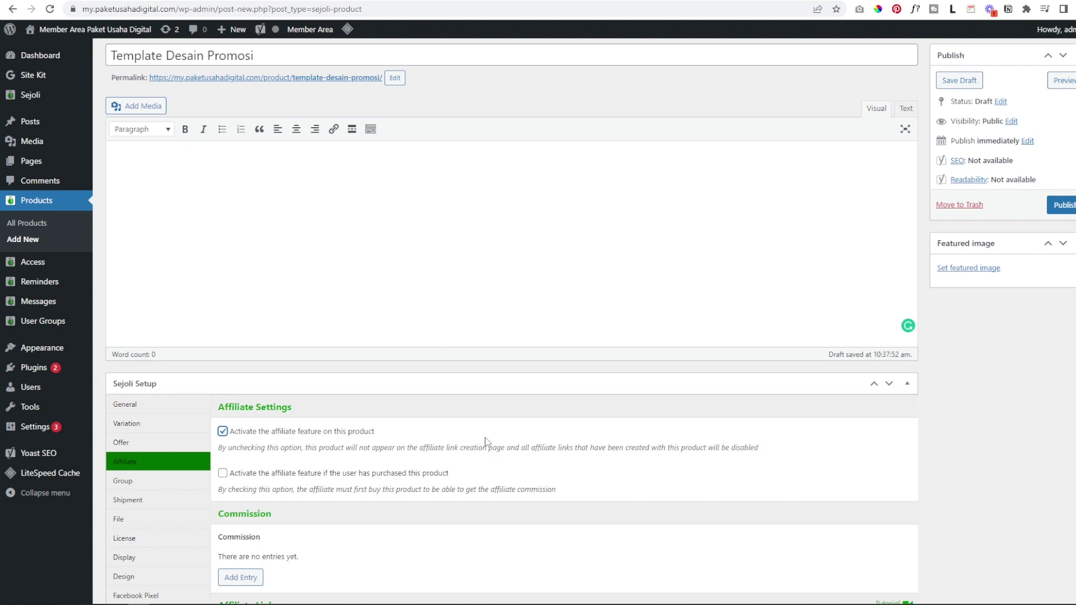
pyautogui.scroll(-2, 485, 440)
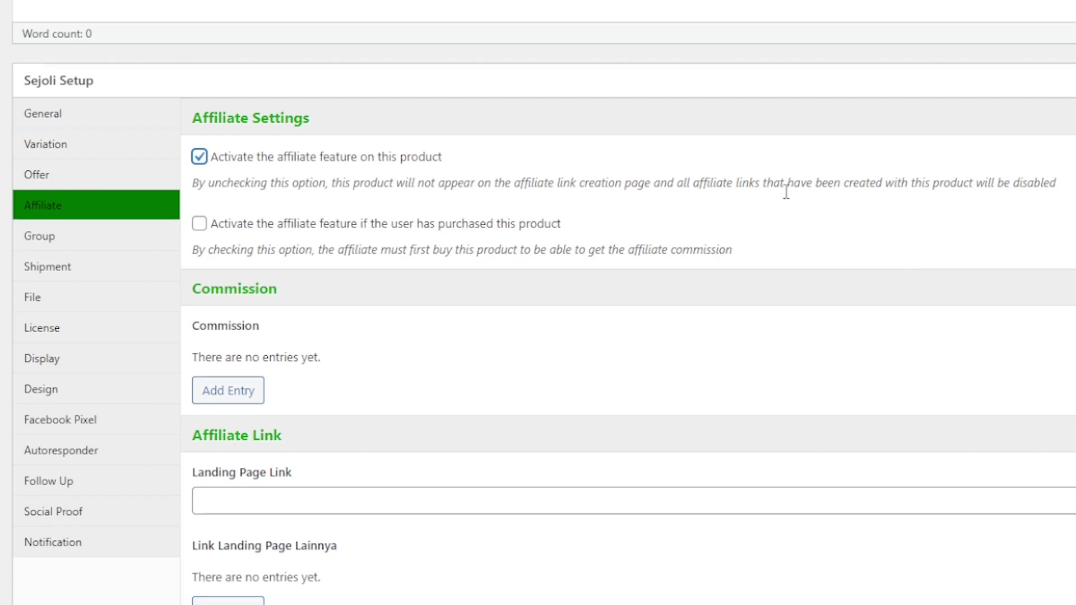
pyautogui.scroll(2, 784, 193)
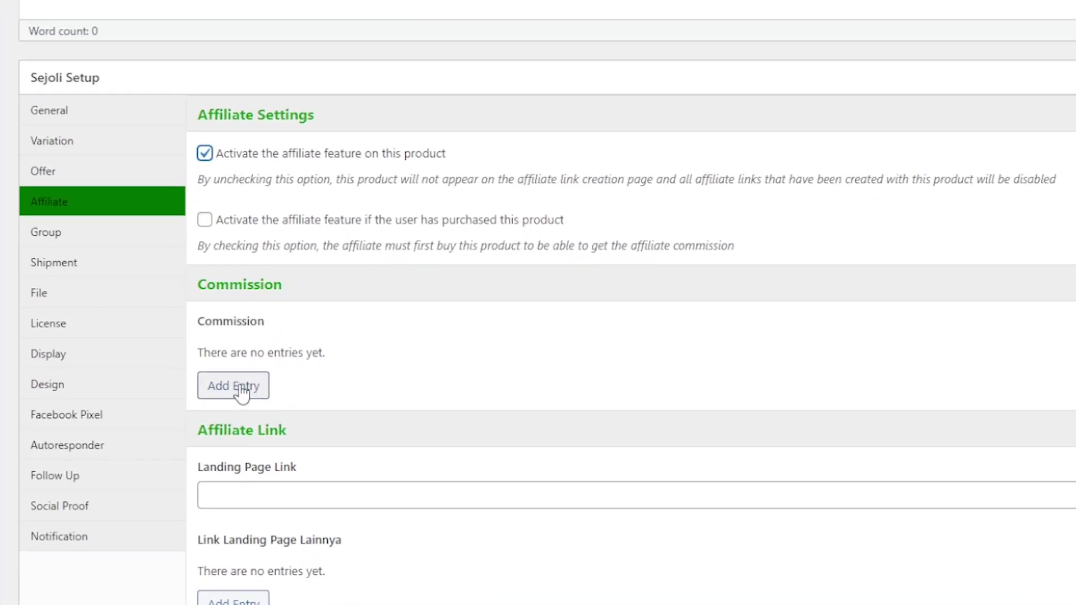
# - Add a Tier 1 commission entry and enter 50000 as its amount
pyautogui.click(240, 404)
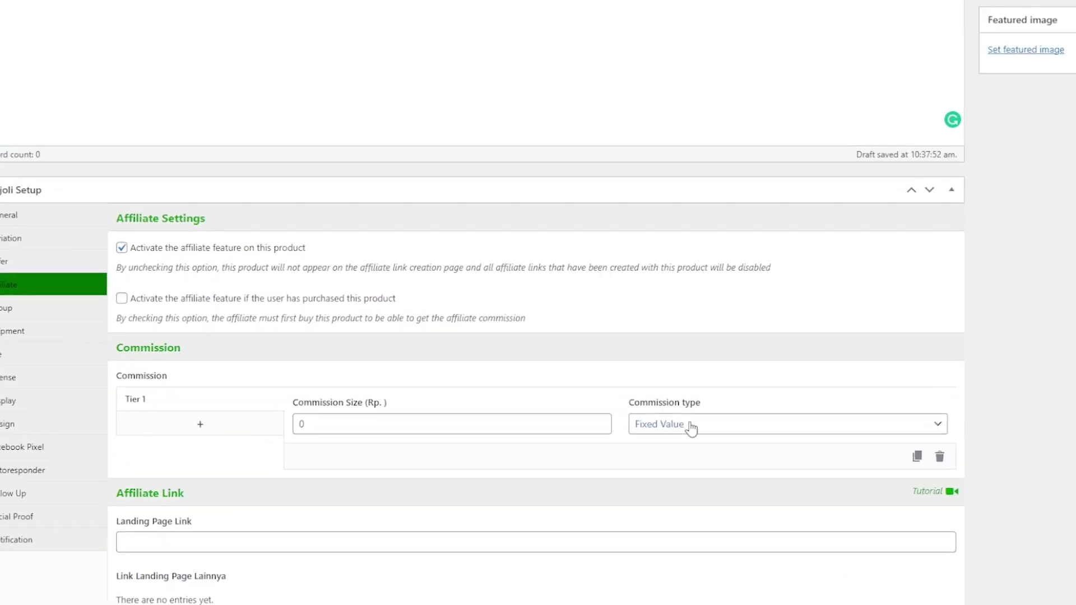
pyautogui.click(948, 387)
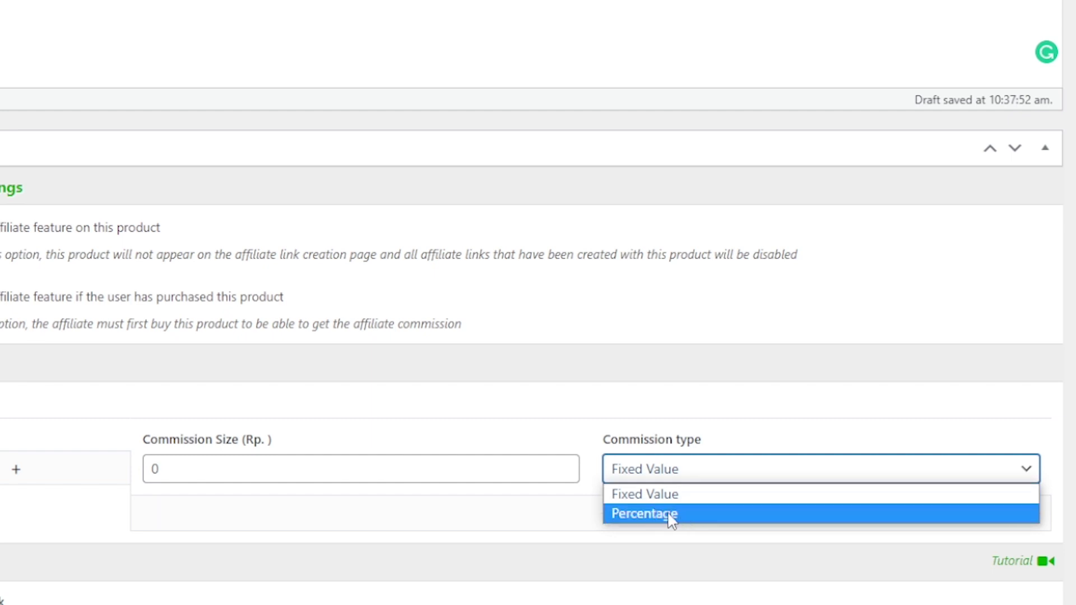
pyautogui.click(664, 496)
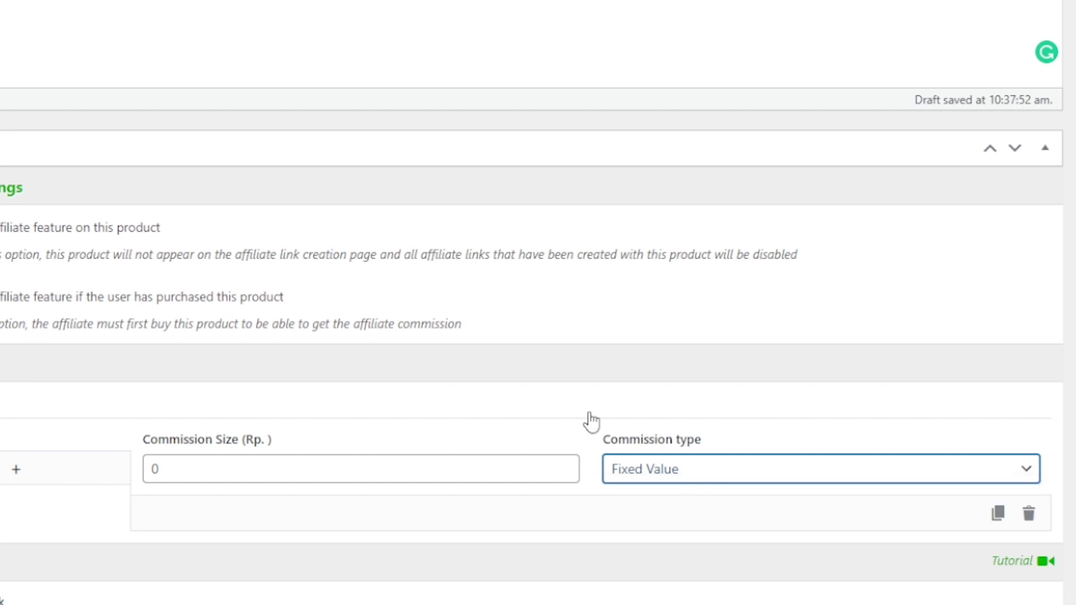
pyautogui.doubleClick(152, 468)
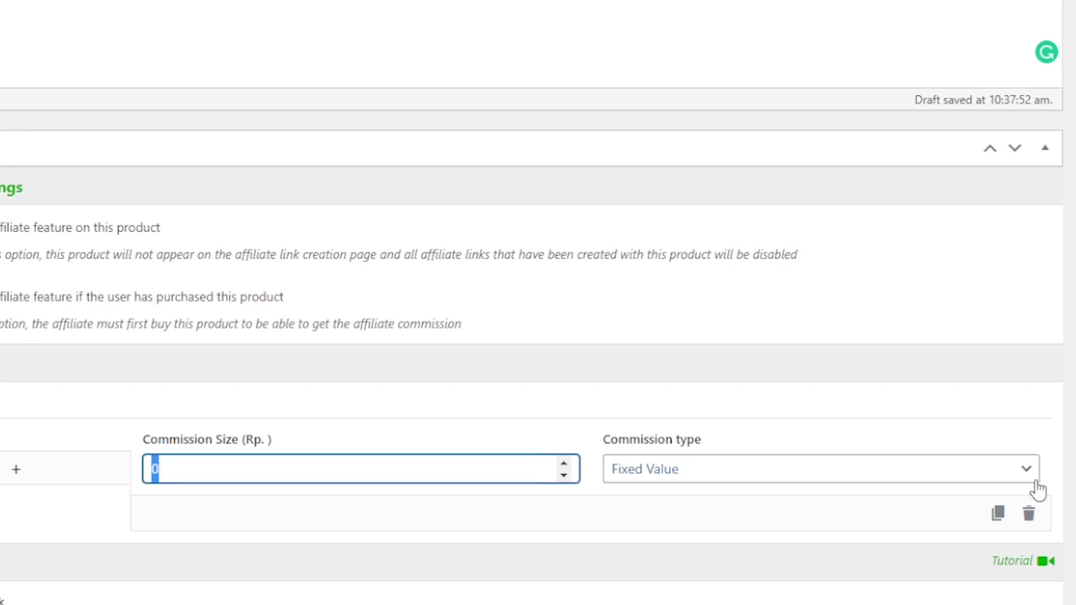
pyautogui.write('50000')
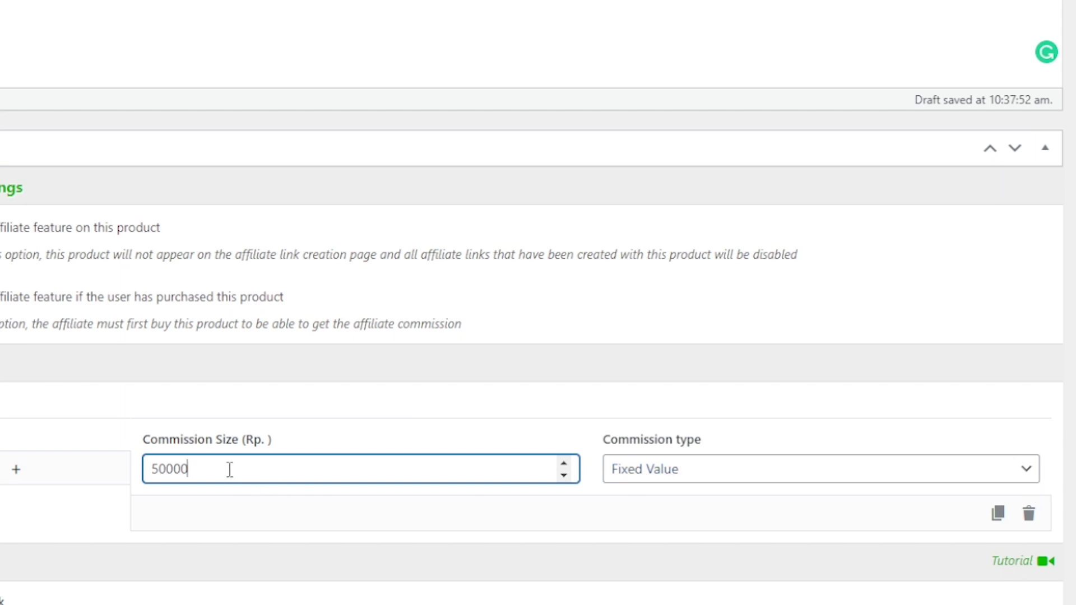
pyautogui.moveTo(230, 470); pyautogui.dragTo(125, 478)
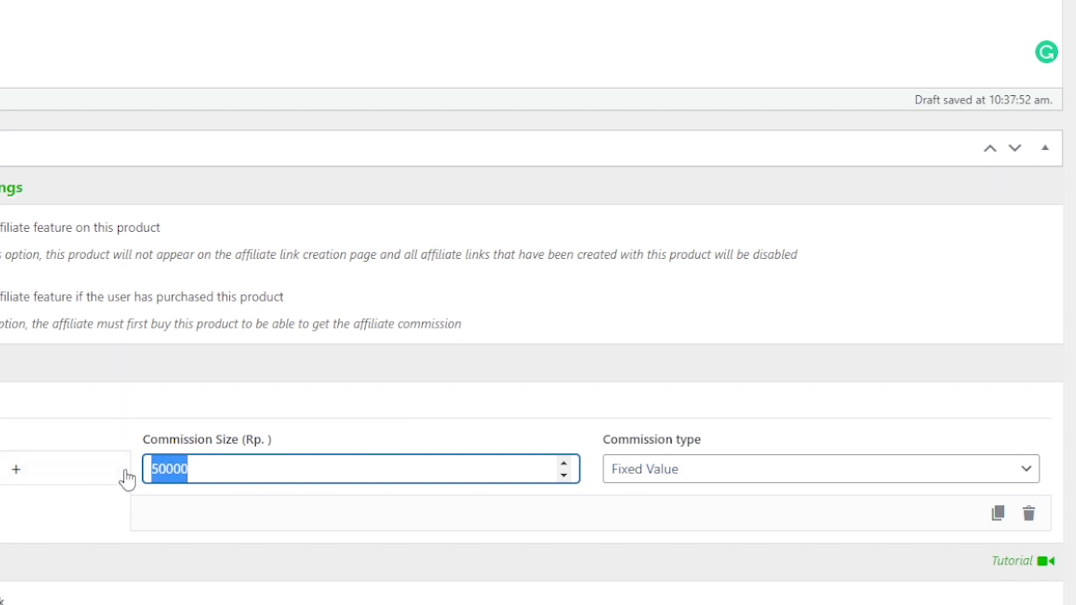
# - Make the commission type Percentage and change the amount to 30
pyautogui.click(705, 485)
pyautogui.click(683, 514)
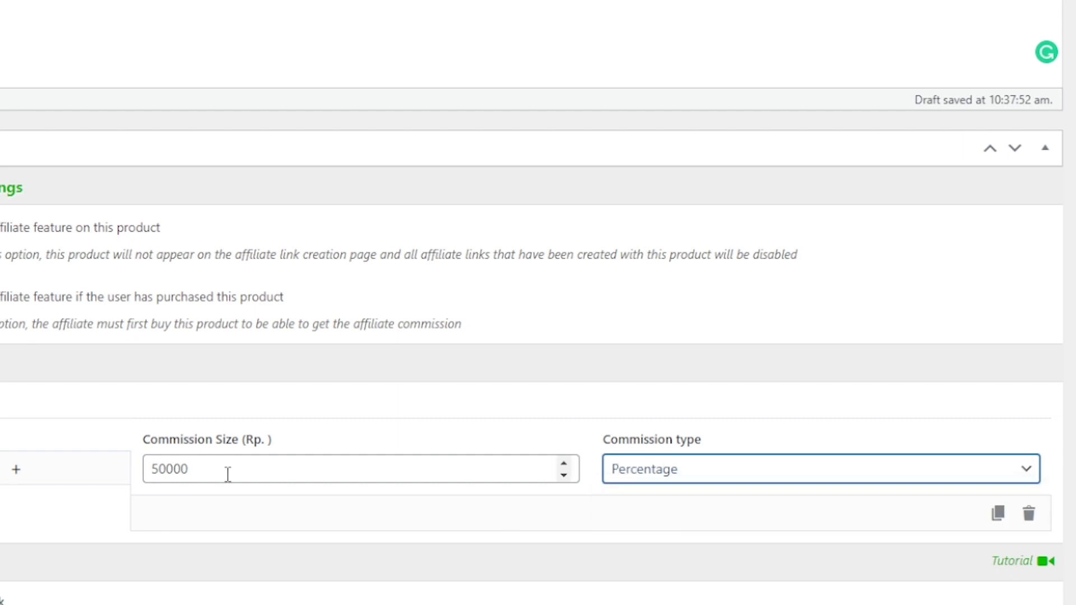
pyautogui.moveTo(222, 470); pyautogui.dragTo(137, 469)
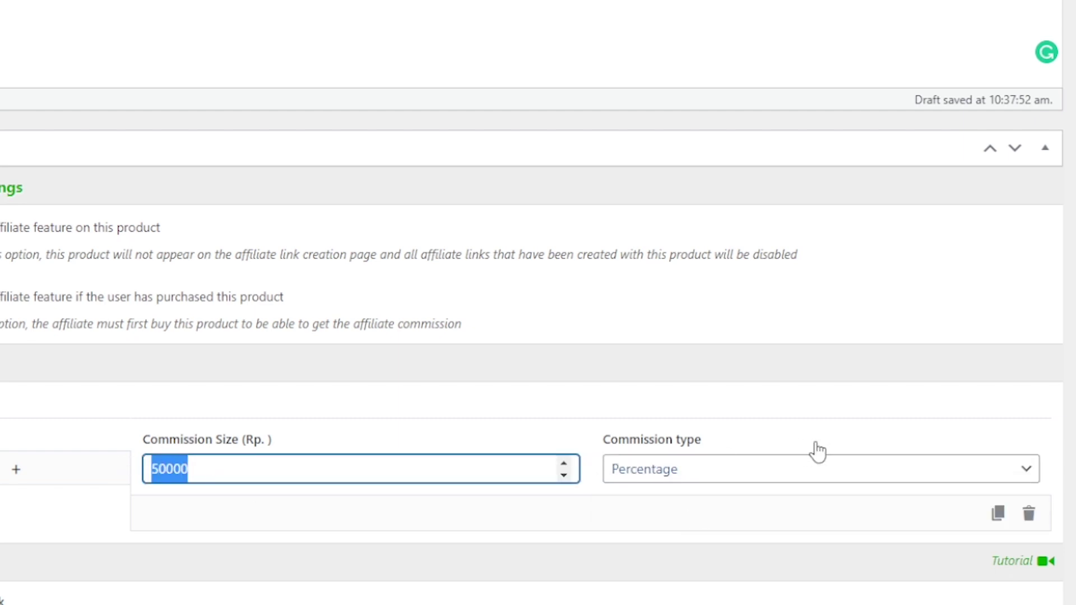
pyautogui.write('3')
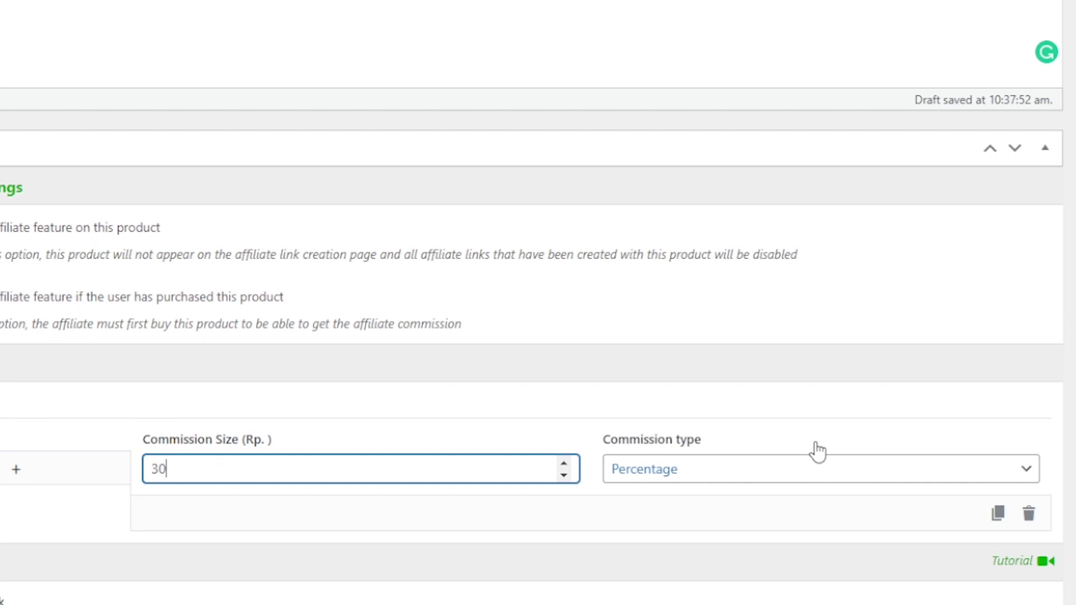
pyautogui.write('0')
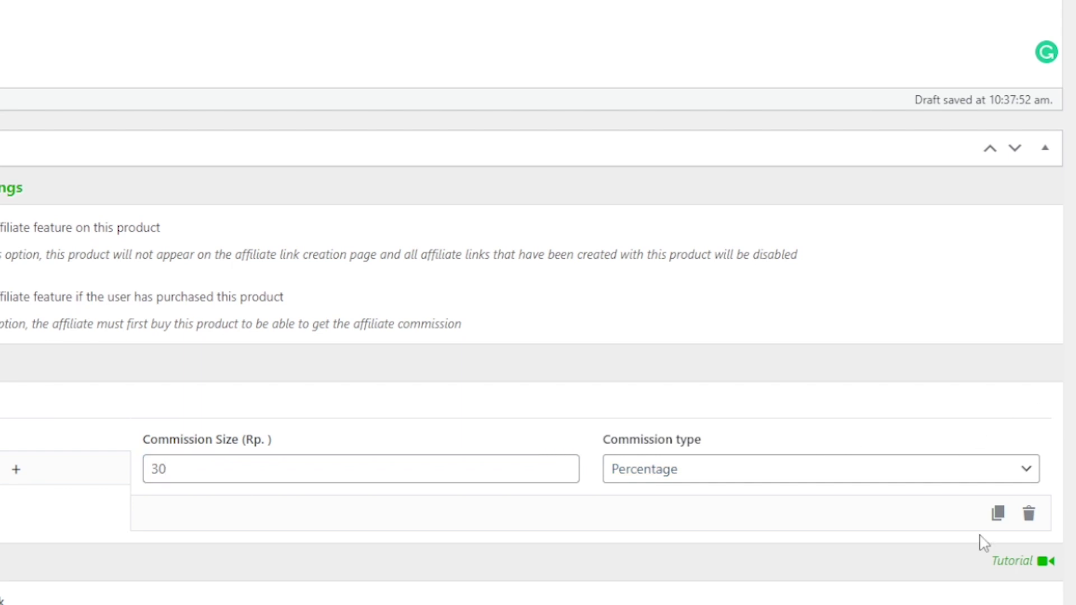
pyautogui.moveTo(187, 468); pyautogui.dragTo(153, 469)
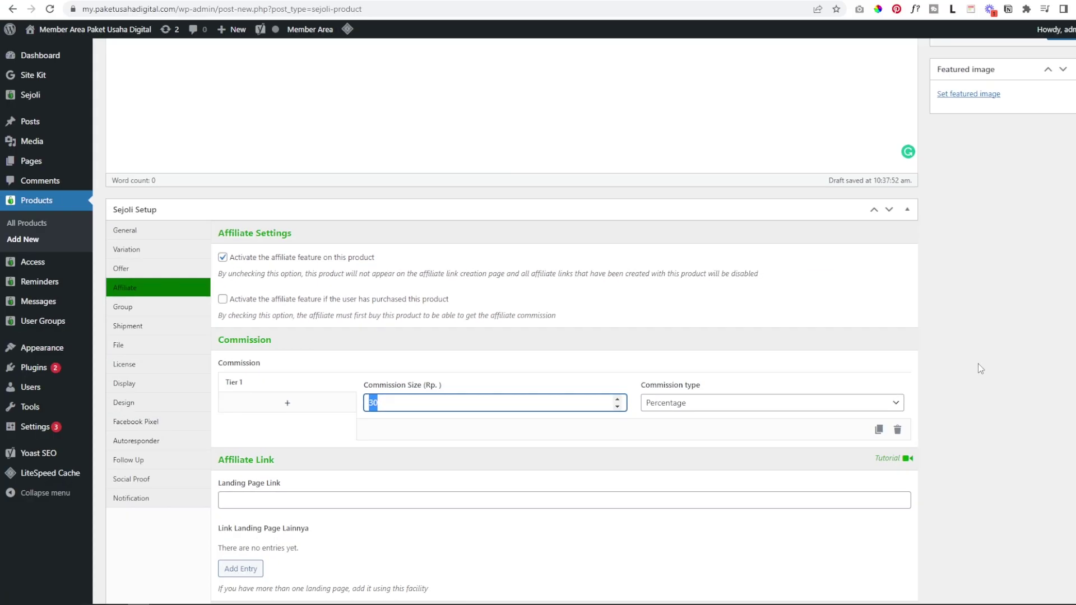
pyautogui.click(980, 368)
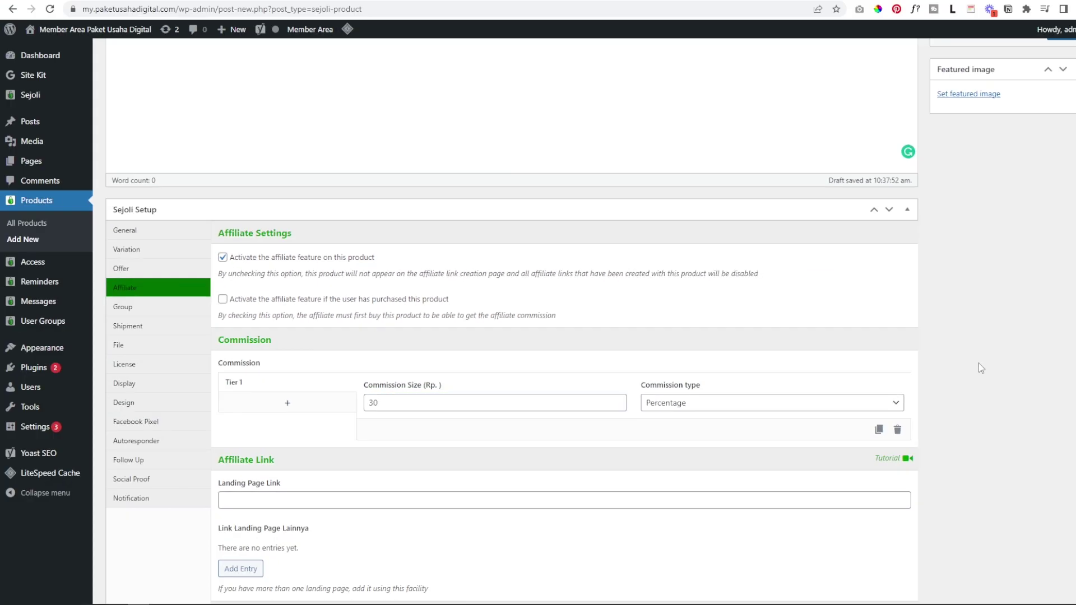
pyautogui.scroll(-3, 980, 367)
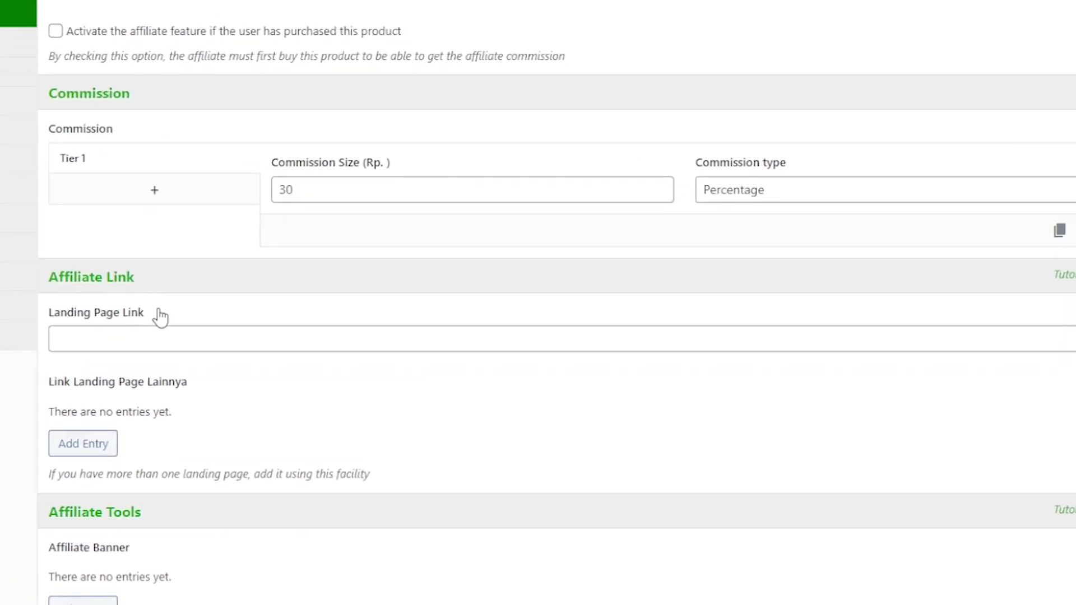
pyautogui.click(105, 341)
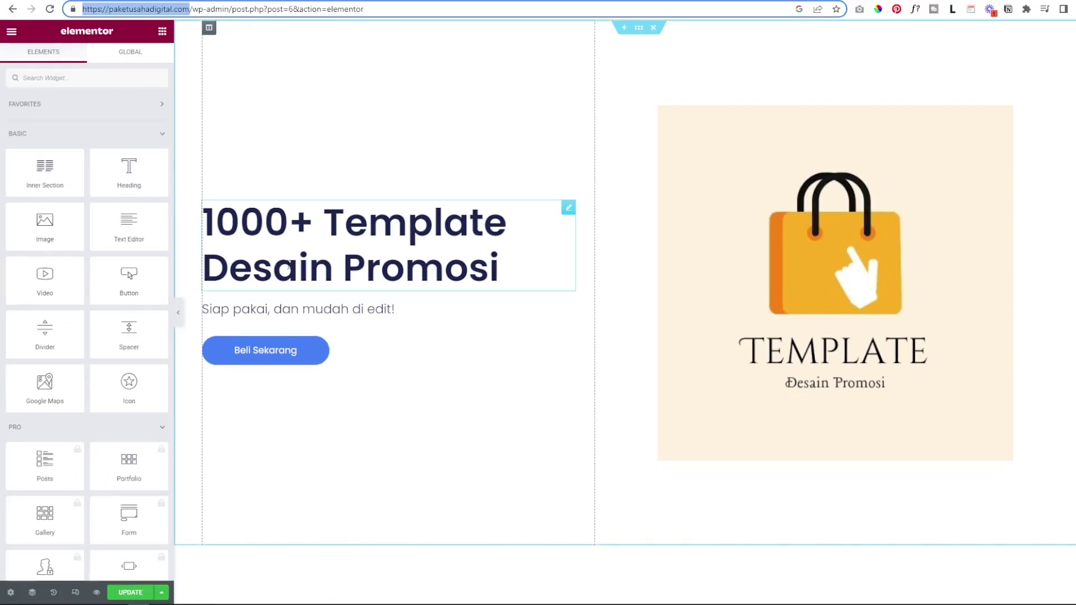
pyautogui.click(135, 592)
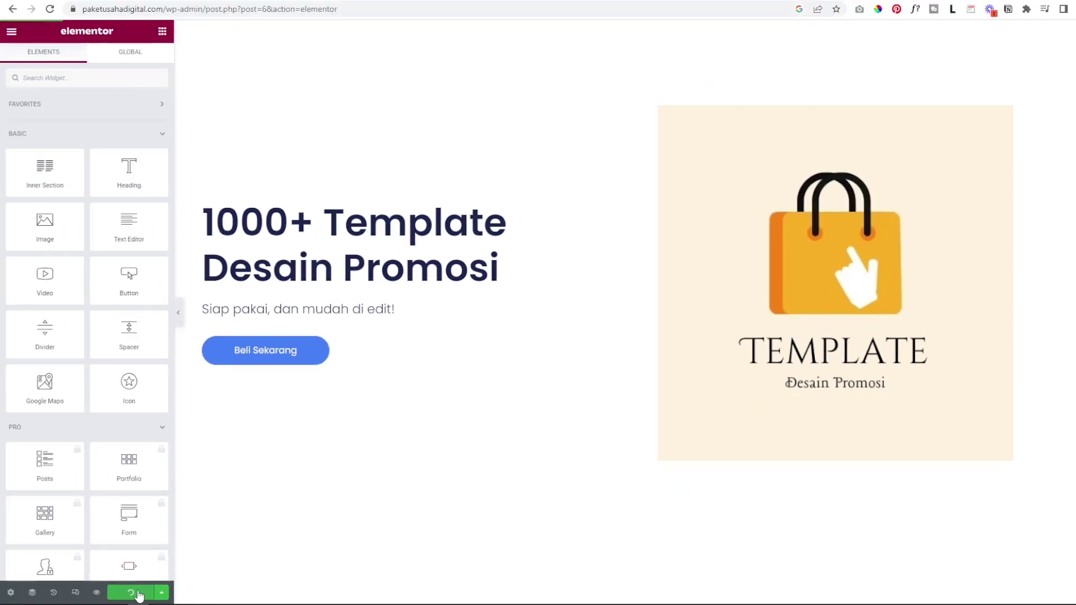
pyautogui.click(96, 593)
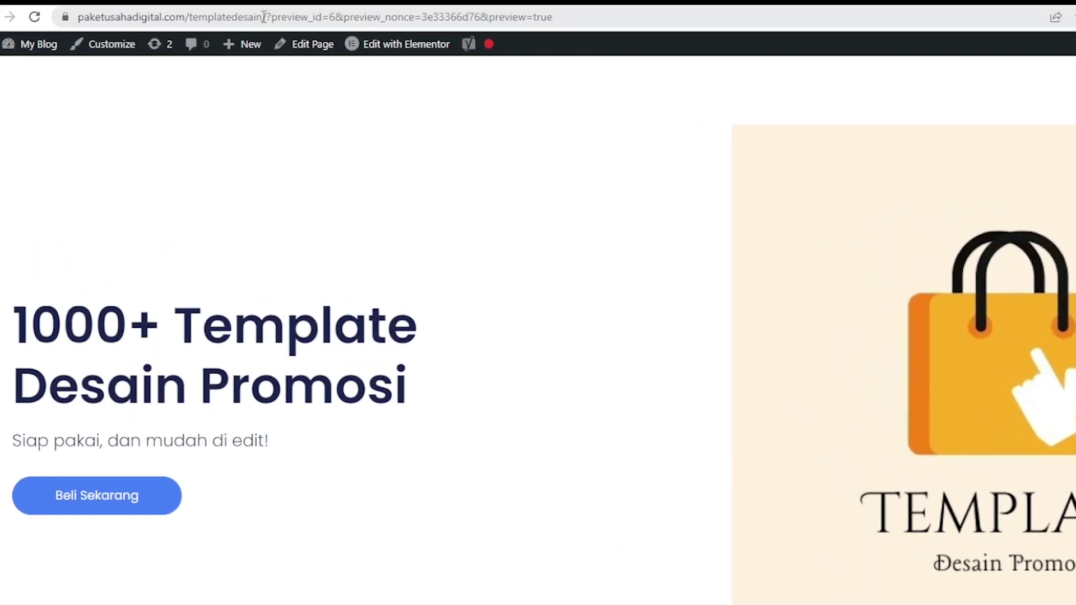
pyautogui.moveTo(264, 17); pyautogui.dragTo(73, 23)
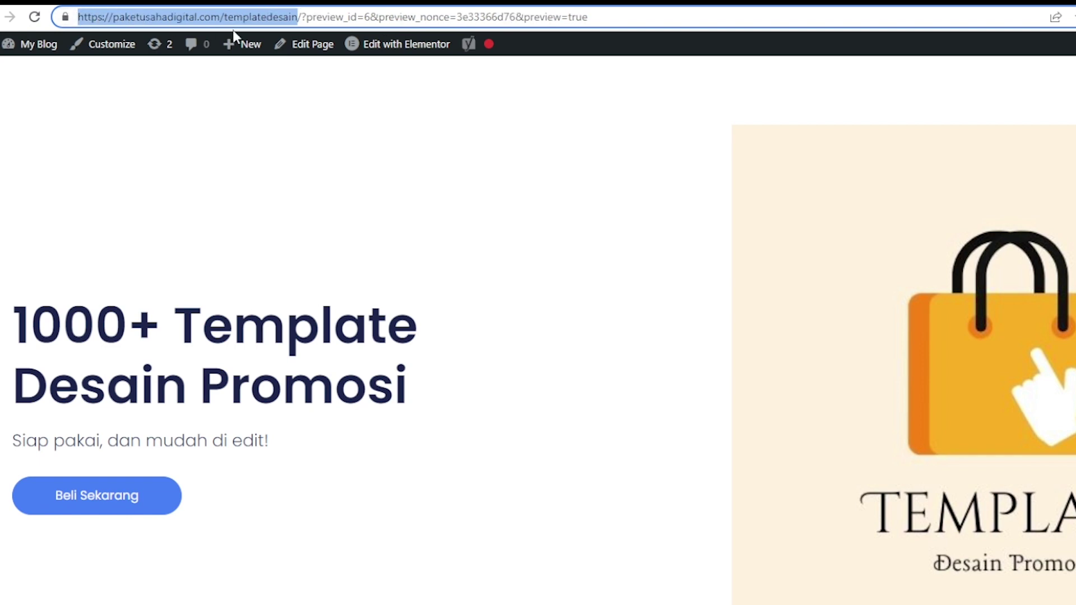
pyautogui.rightClick(220, 18)
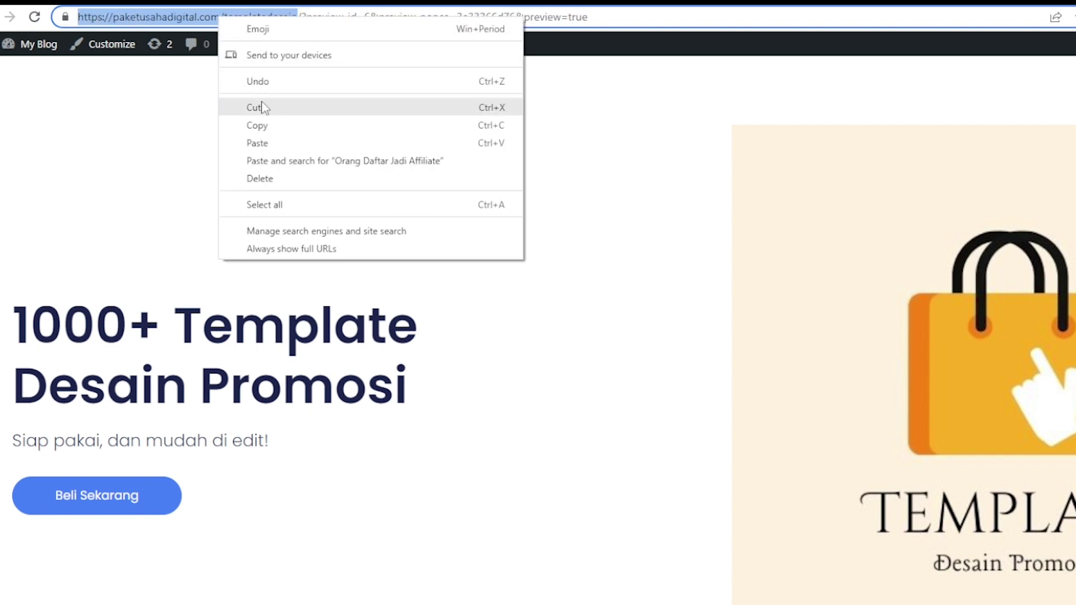
pyautogui.click(264, 125)
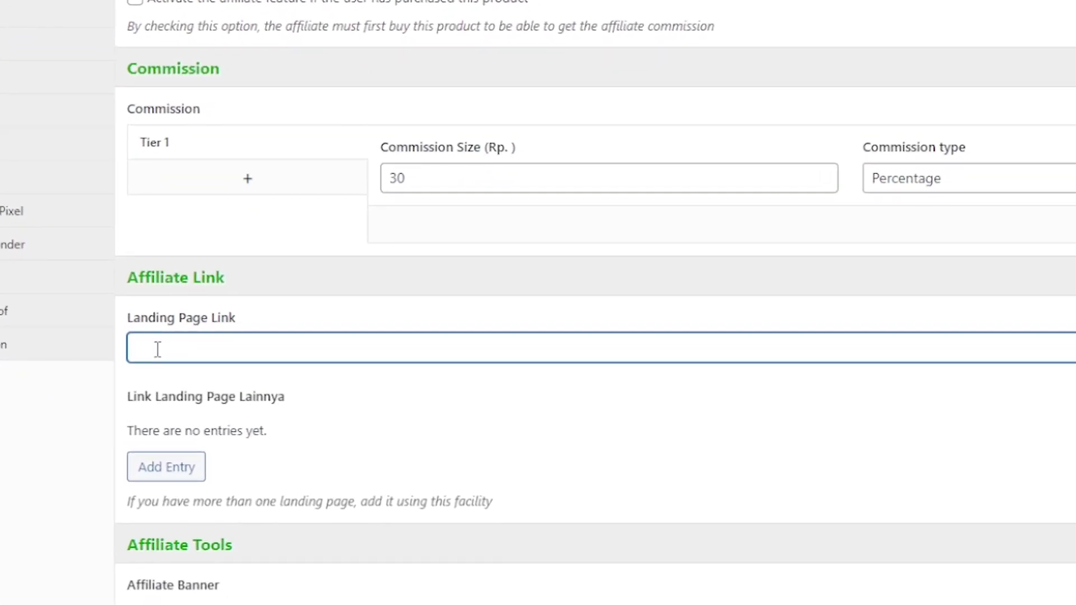
pyautogui.rightClick(158, 349)
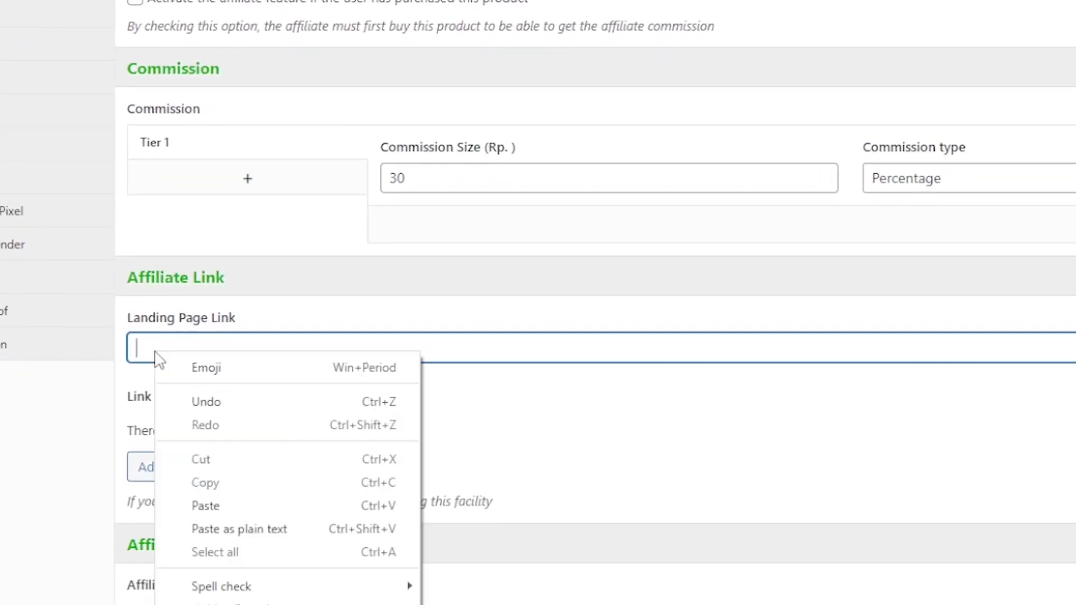
pyautogui.click(218, 505)
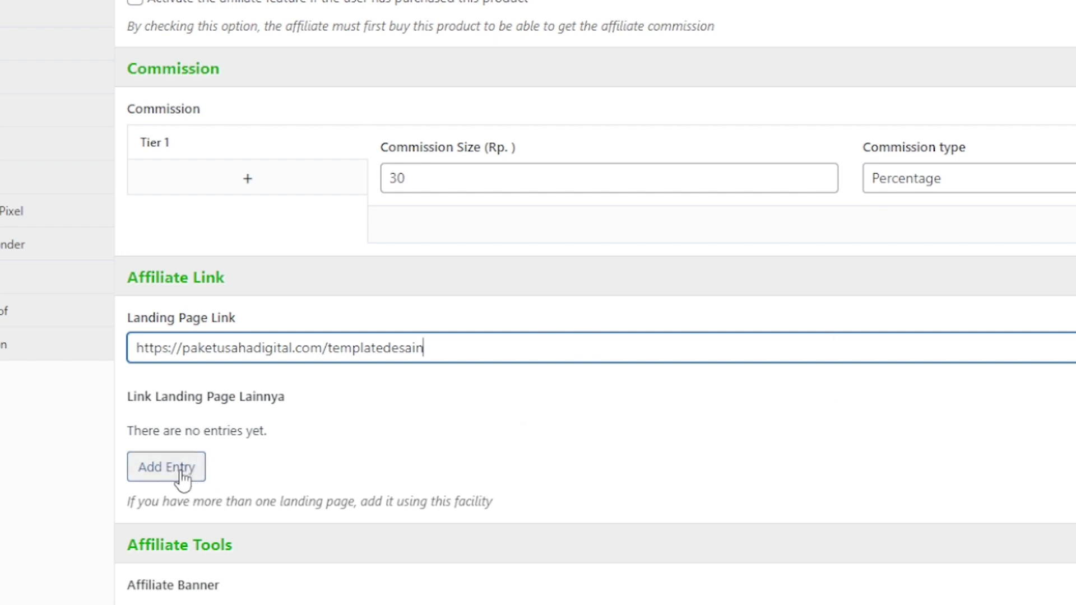
pyautogui.scroll(-2, 857, 588)
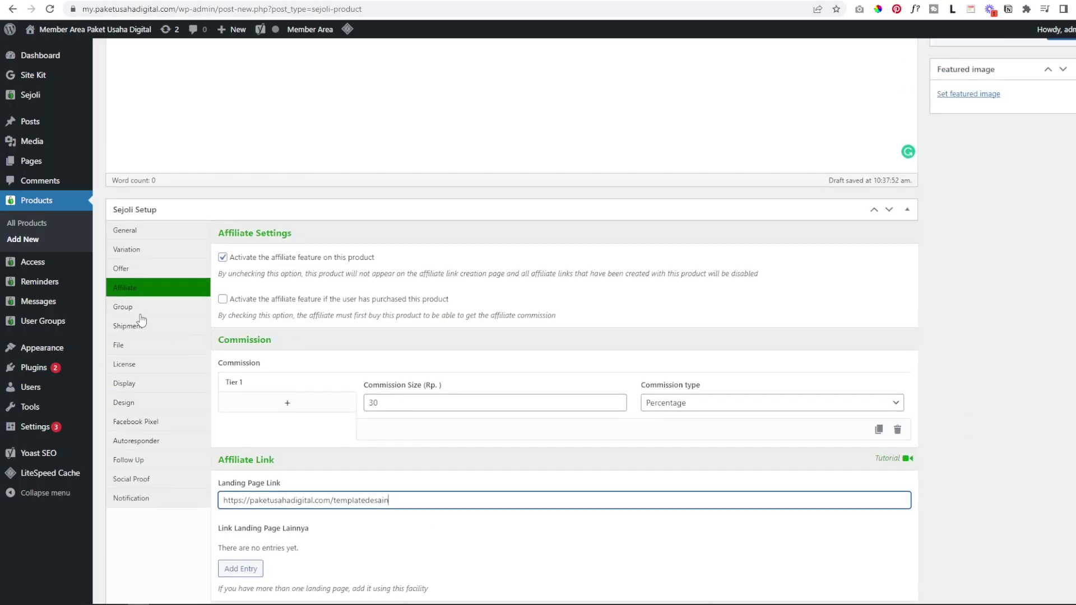
# - Look through the Group, Shipping, File and License tabs, then show the checkout Display options
pyautogui.click(130, 311)
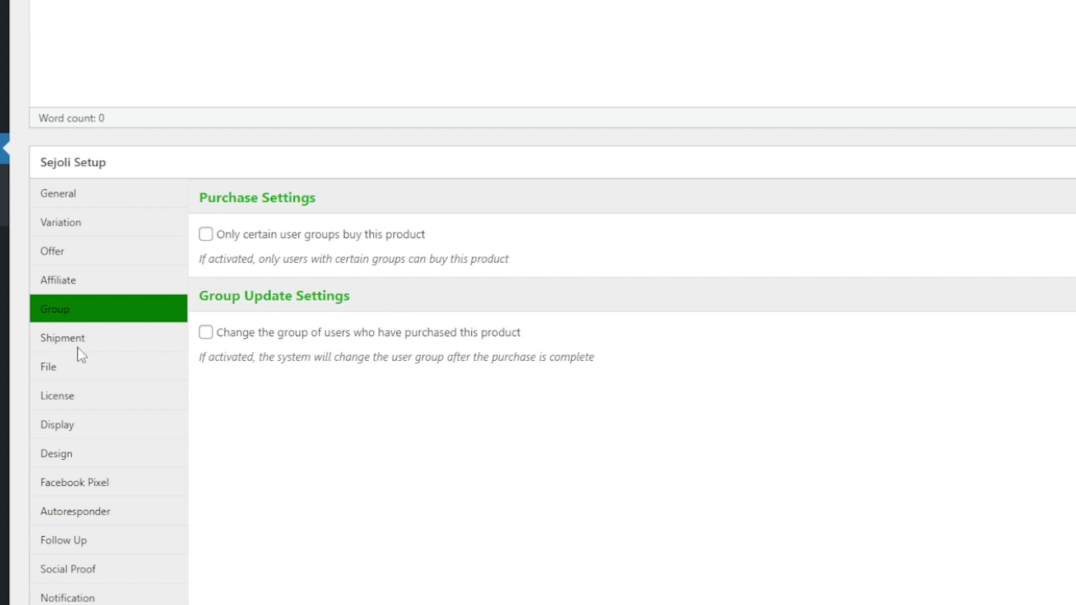
pyautogui.click(65, 343)
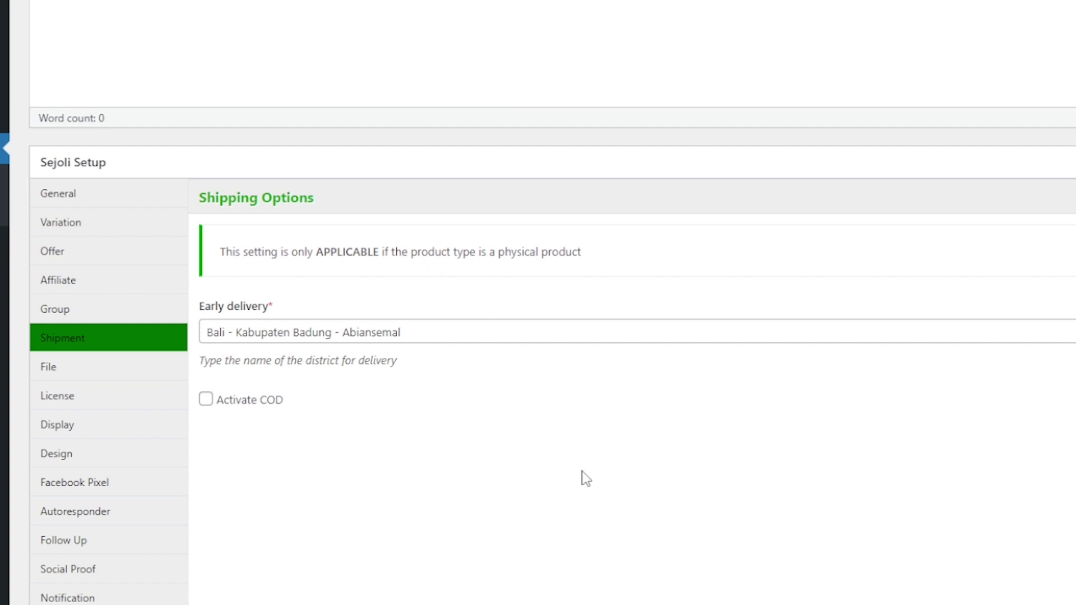
pyautogui.click(175, 377)
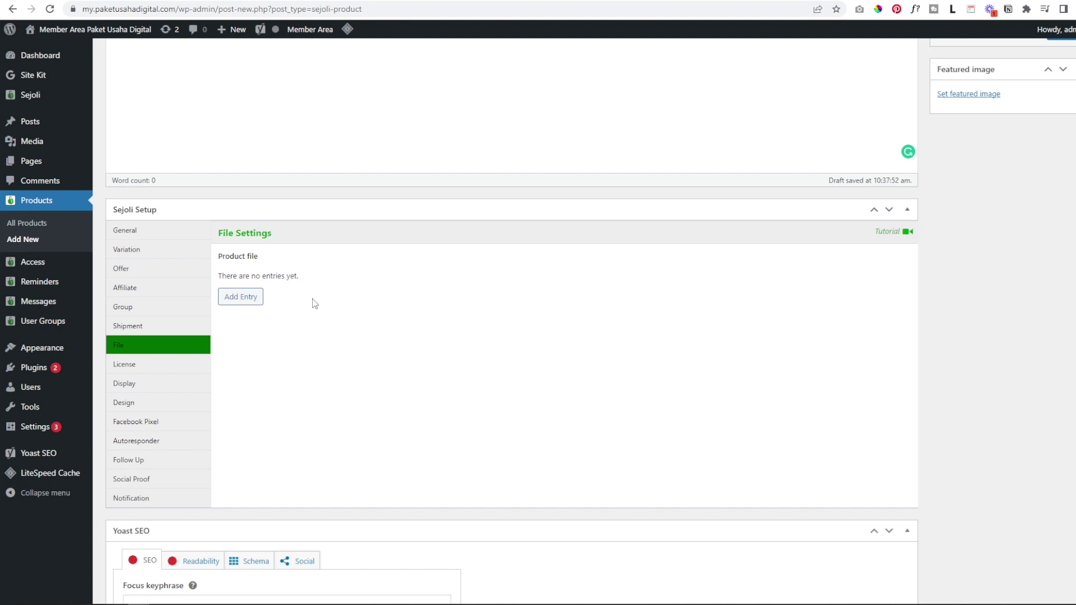
pyautogui.click(110, 369)
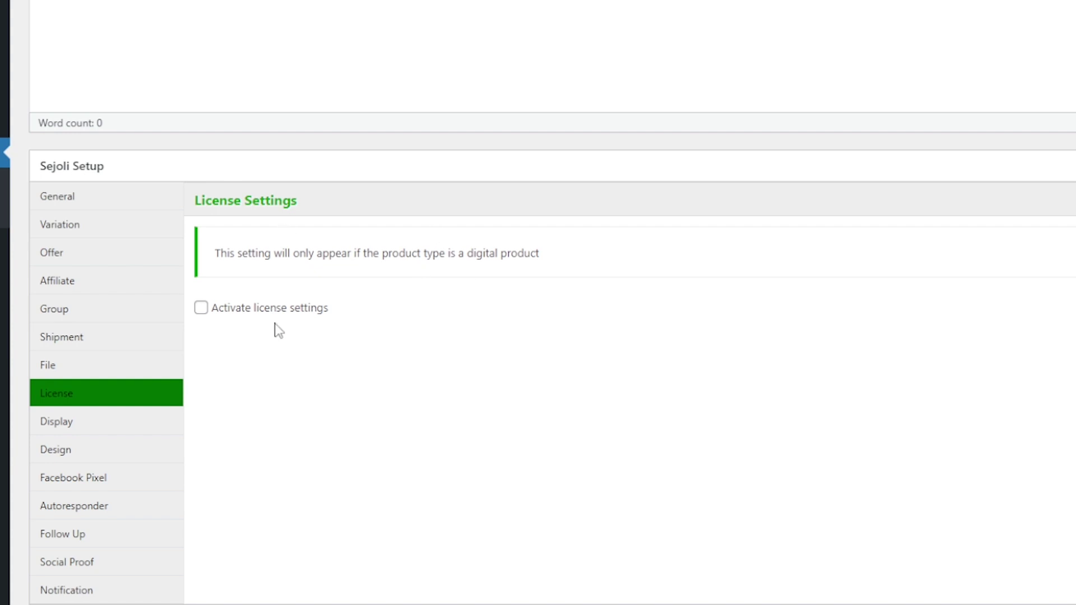
pyautogui.click(95, 430)
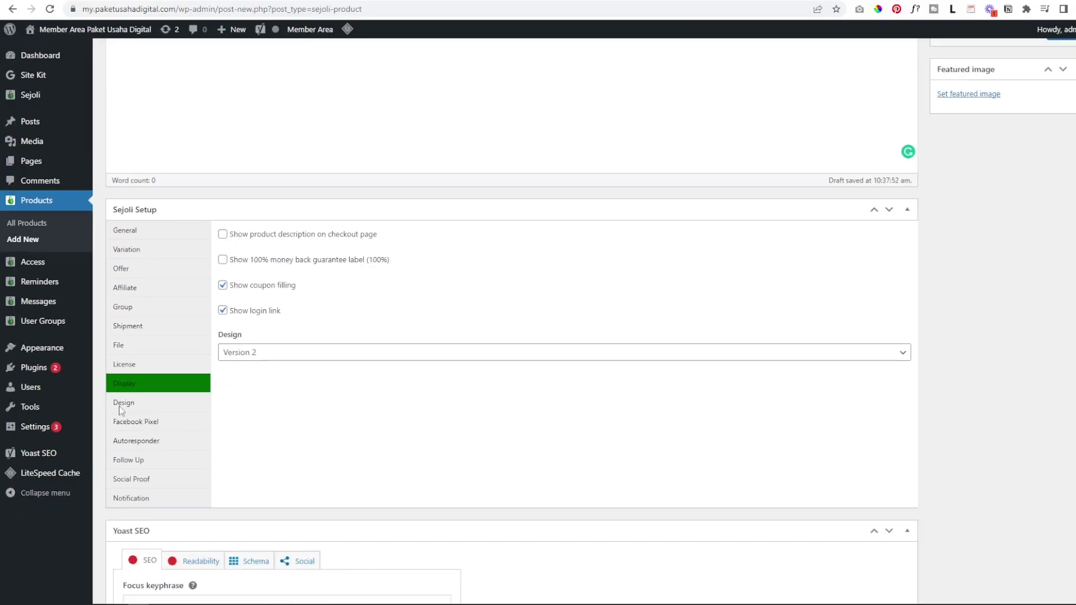
# - In Design settings, choose the TEMPLATE image from the Media Library as the checkout logo
pyautogui.click(109, 366)
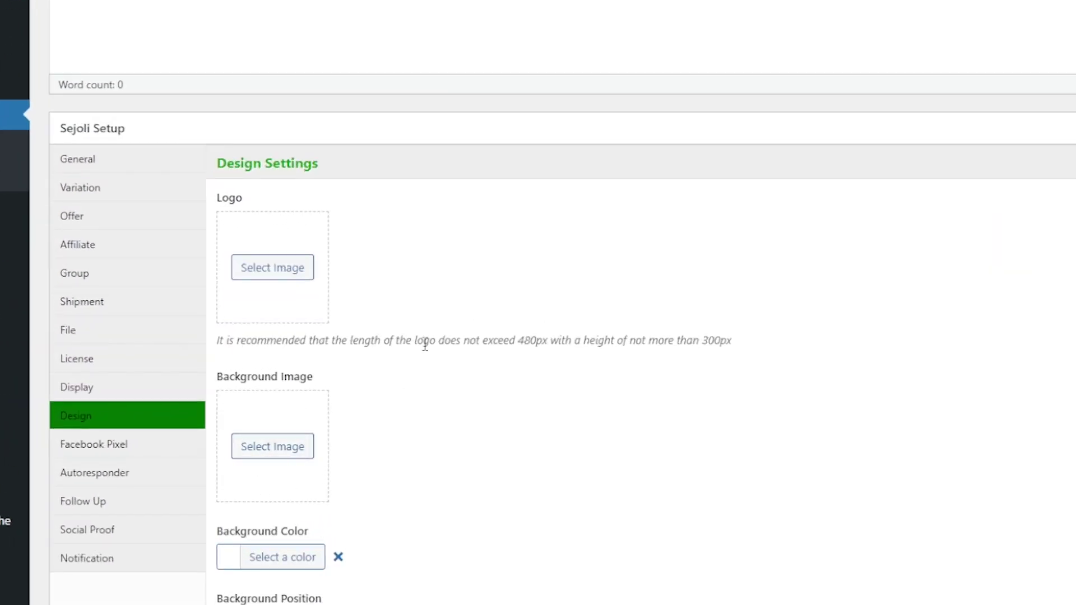
pyautogui.click(274, 272)
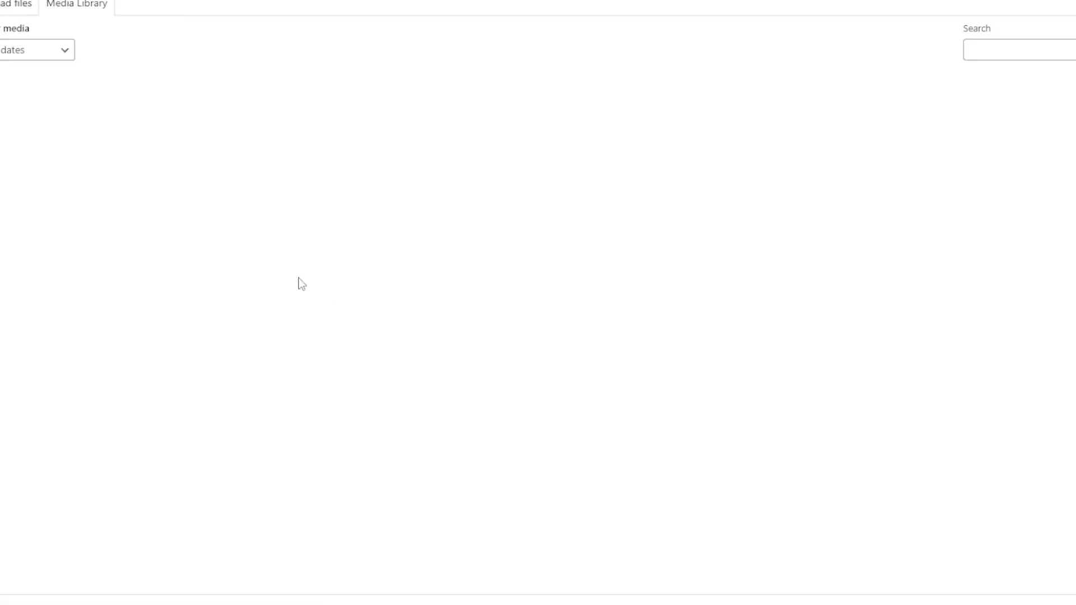
pyautogui.click(89, 189)
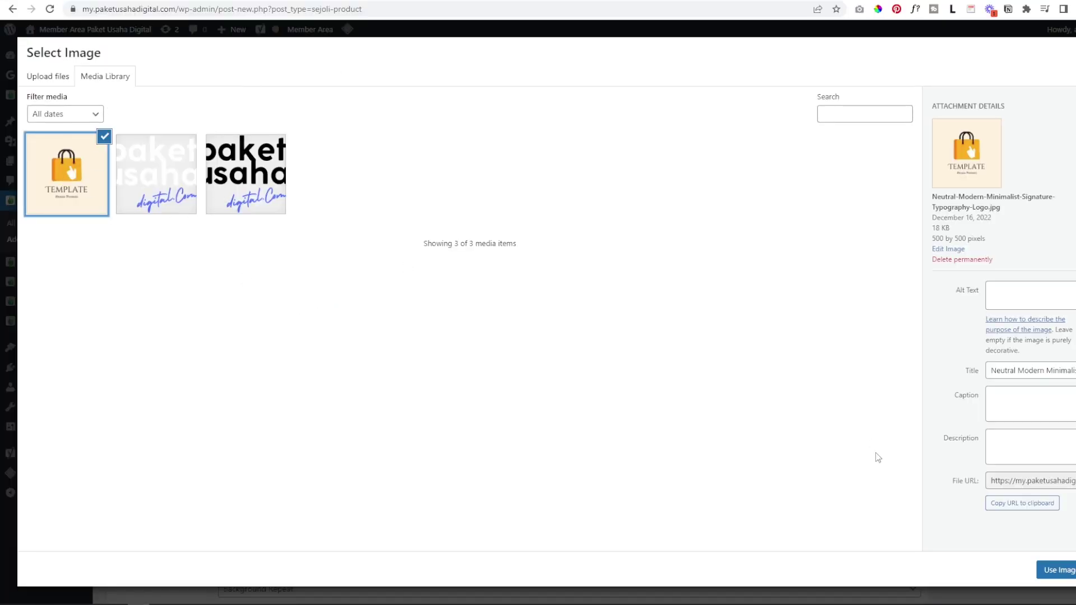
pyautogui.click(1055, 569)
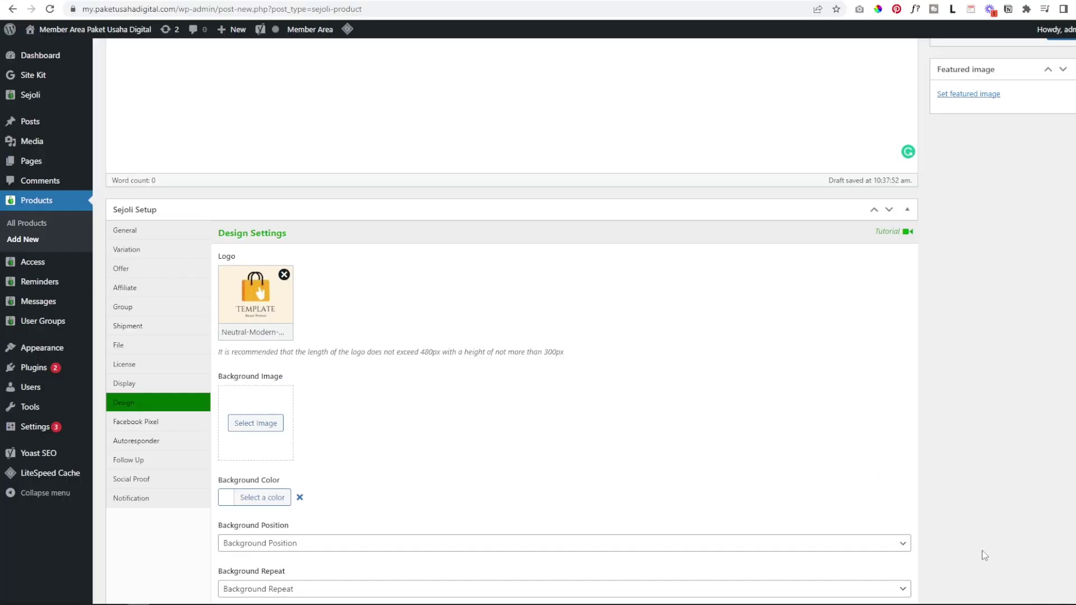
pyautogui.scroll(-2, 602, 422)
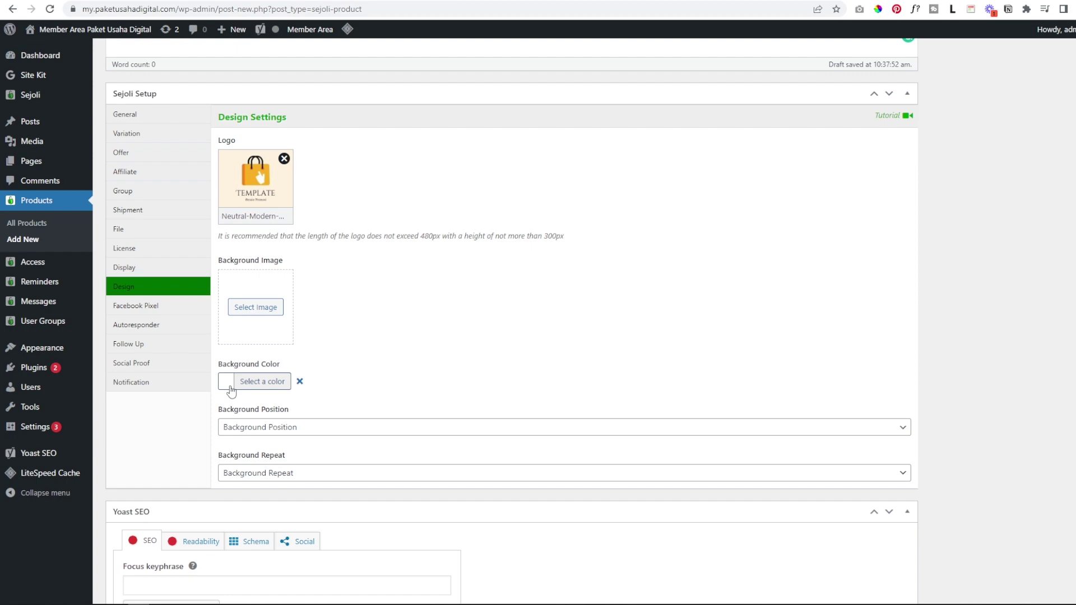
# - Browse the Facebook Pixel, Autoresponder and Follow Up tabs, ending on the Social Proof settings
pyautogui.click(136, 307)
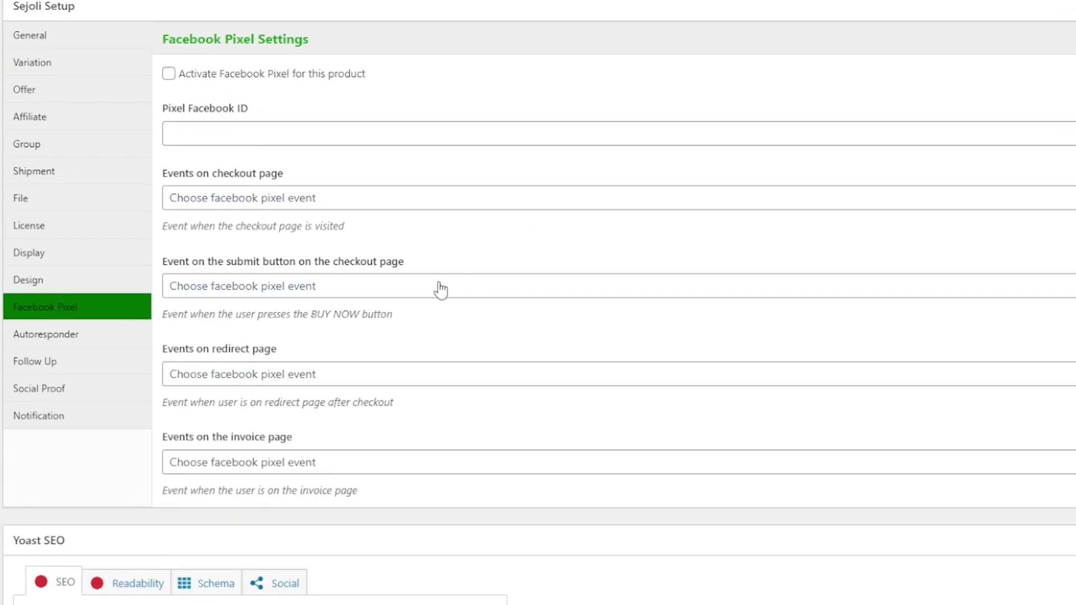
pyautogui.click(77, 325)
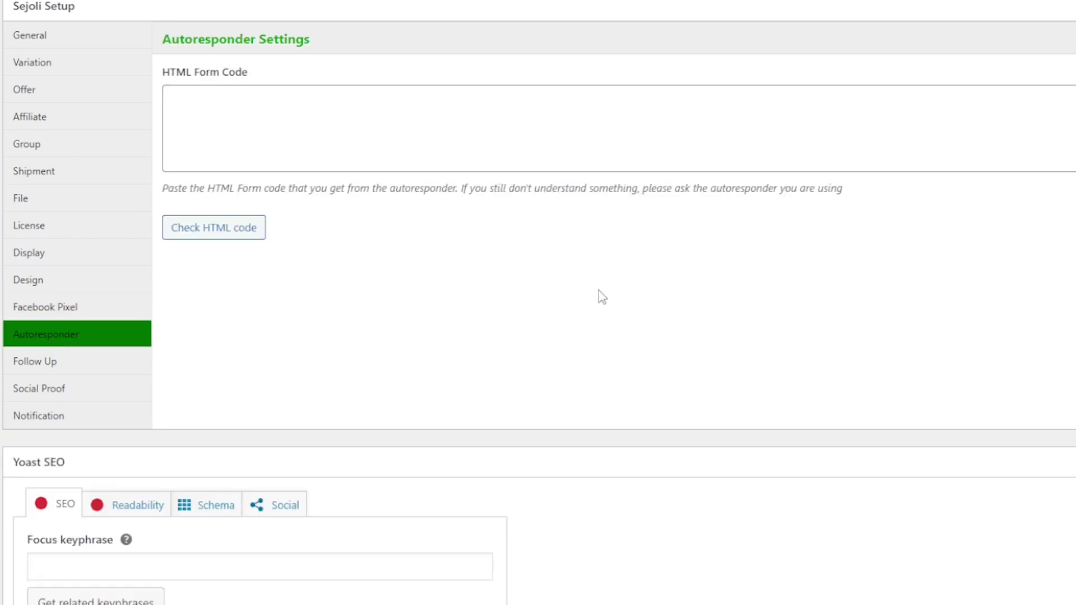
pyautogui.click(17, 363)
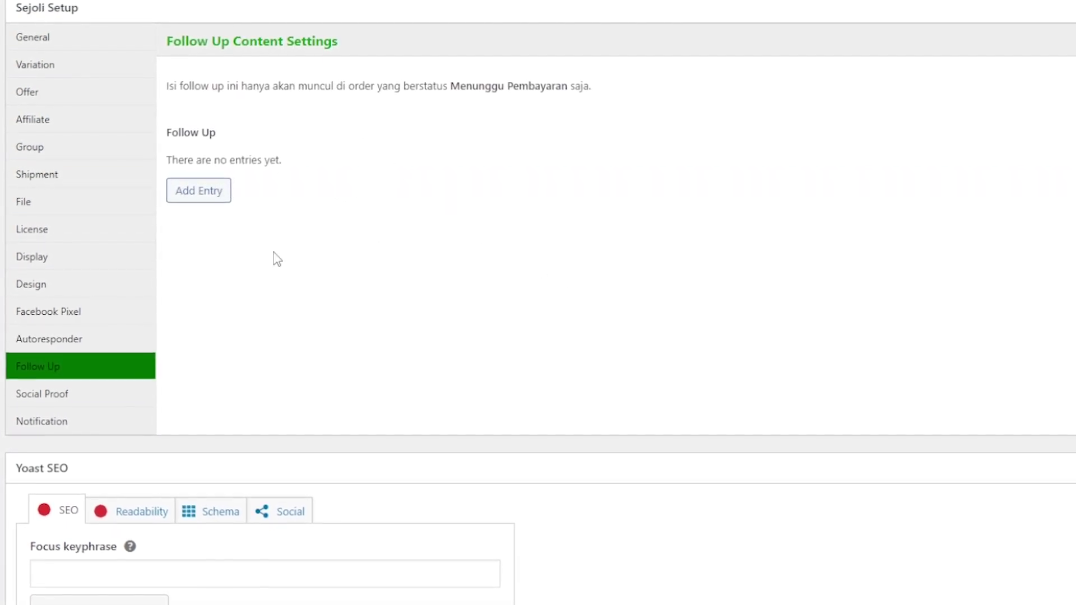
pyautogui.click(101, 394)
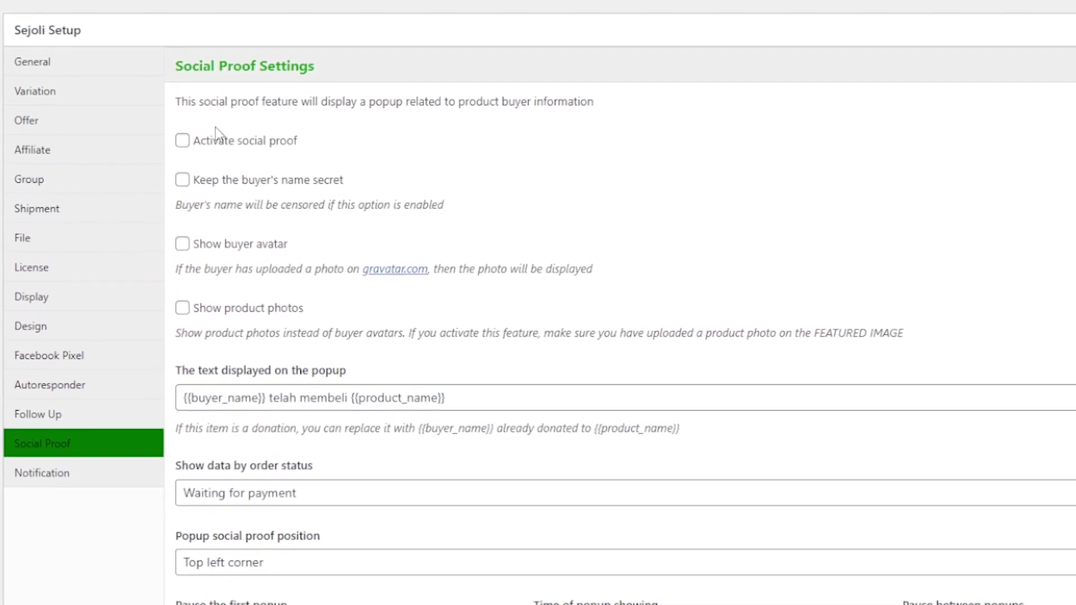
# - Enable social proof for the product with buyer names kept secret and buyer avatars shown
pyautogui.click(181, 139)
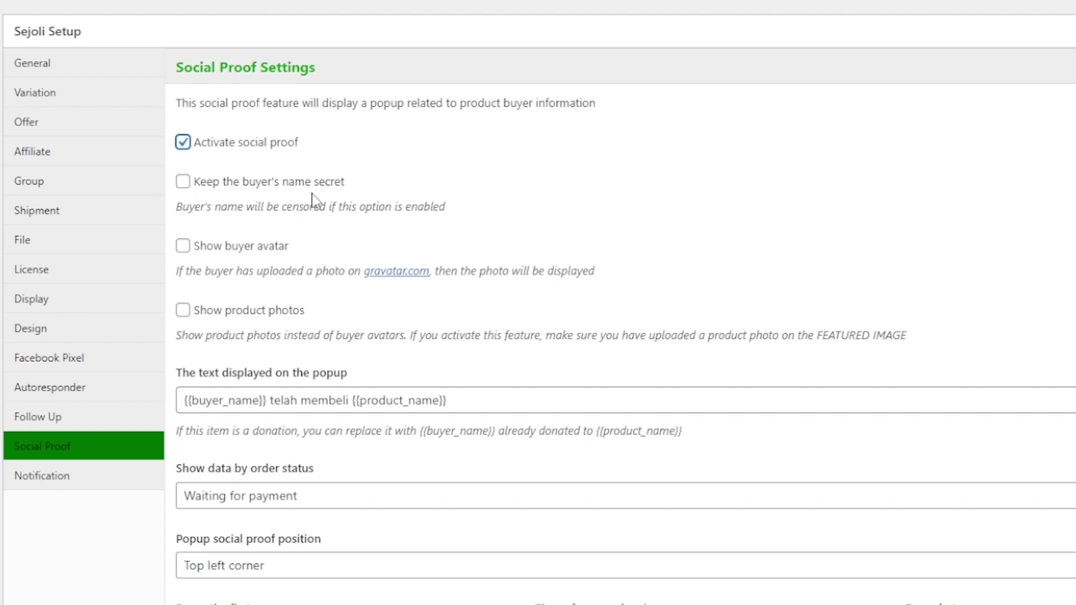
pyautogui.click(185, 185)
pyautogui.click(184, 247)
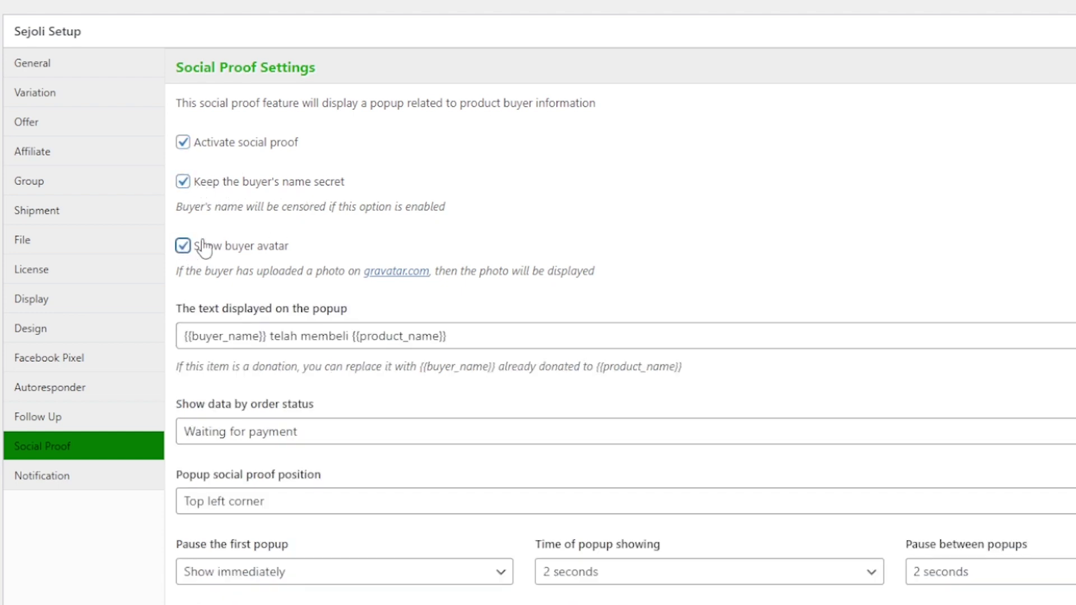
pyautogui.click(182, 245)
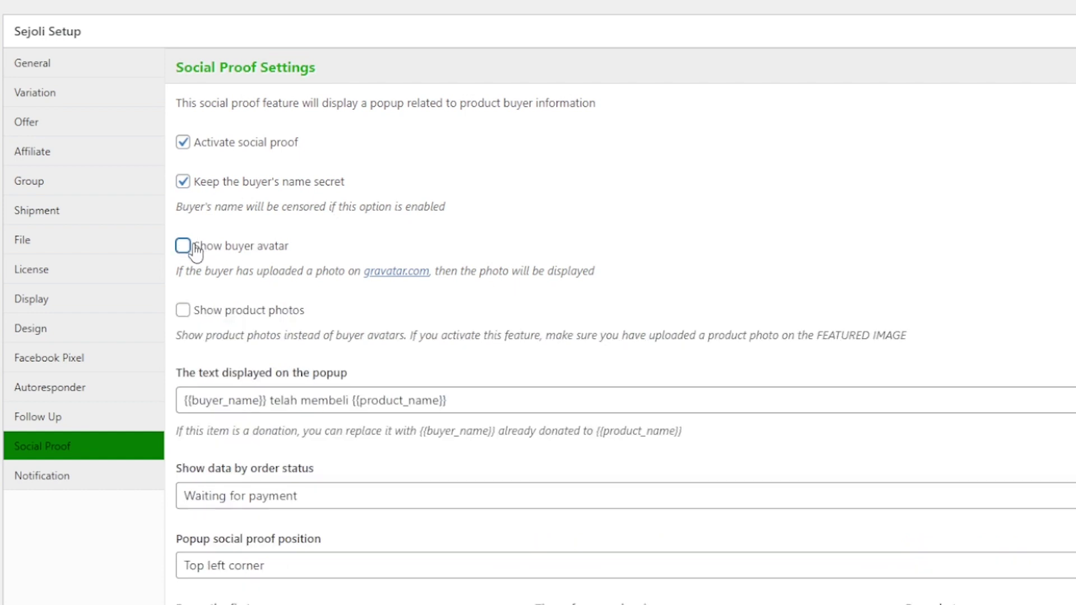
pyautogui.click(190, 311)
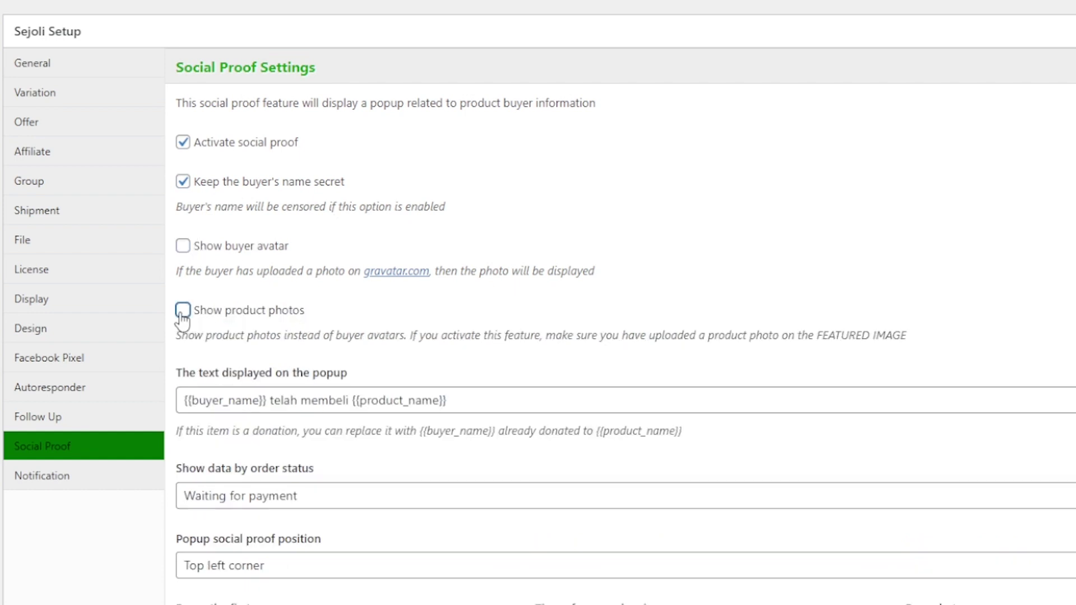
pyautogui.click(180, 247)
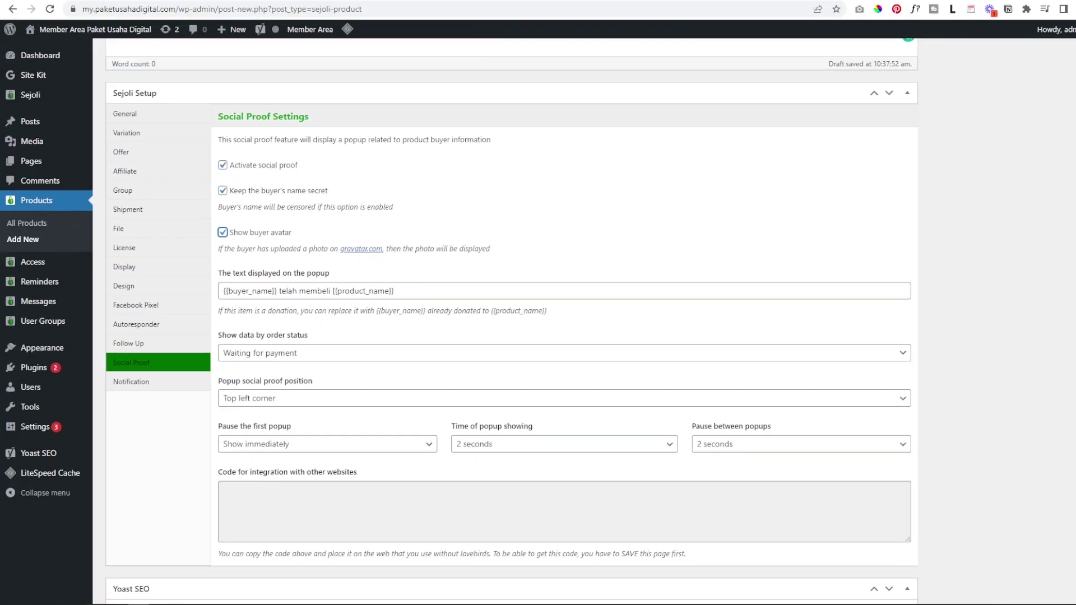
pyautogui.click(147, 328)
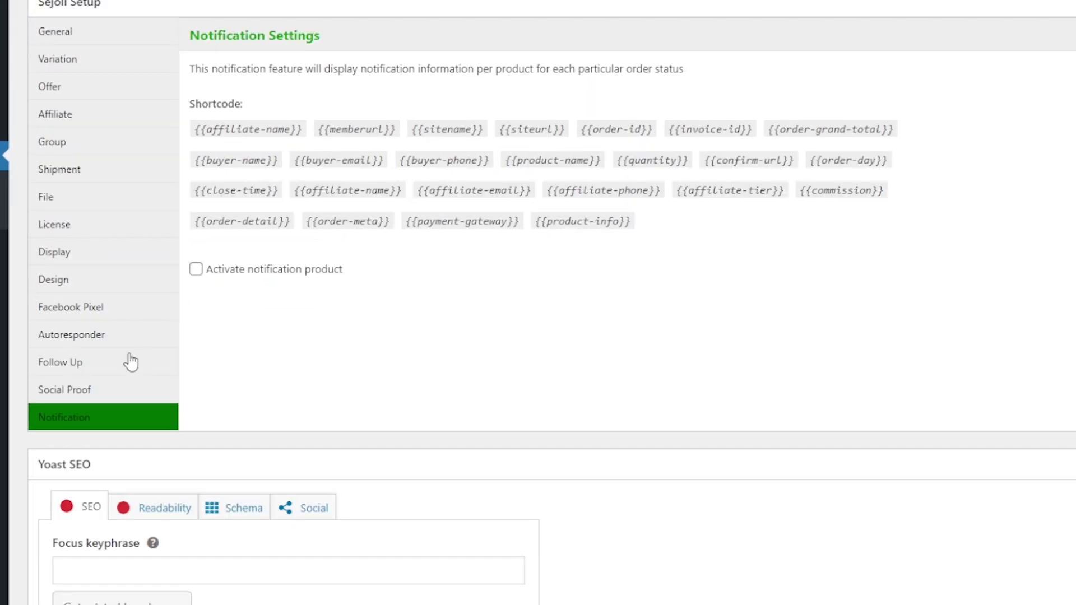
# - Publish the Template Desain Promosi product
pyautogui.scroll(5, 118, 384)
pyautogui.scroll(5, 118, 384)
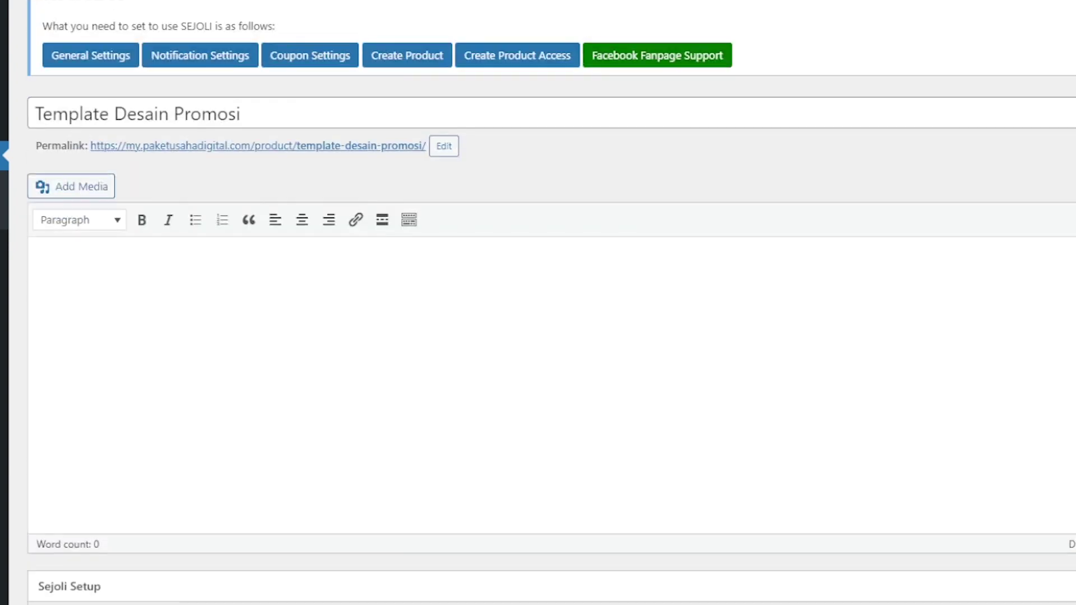
pyautogui.click(1049, 338)
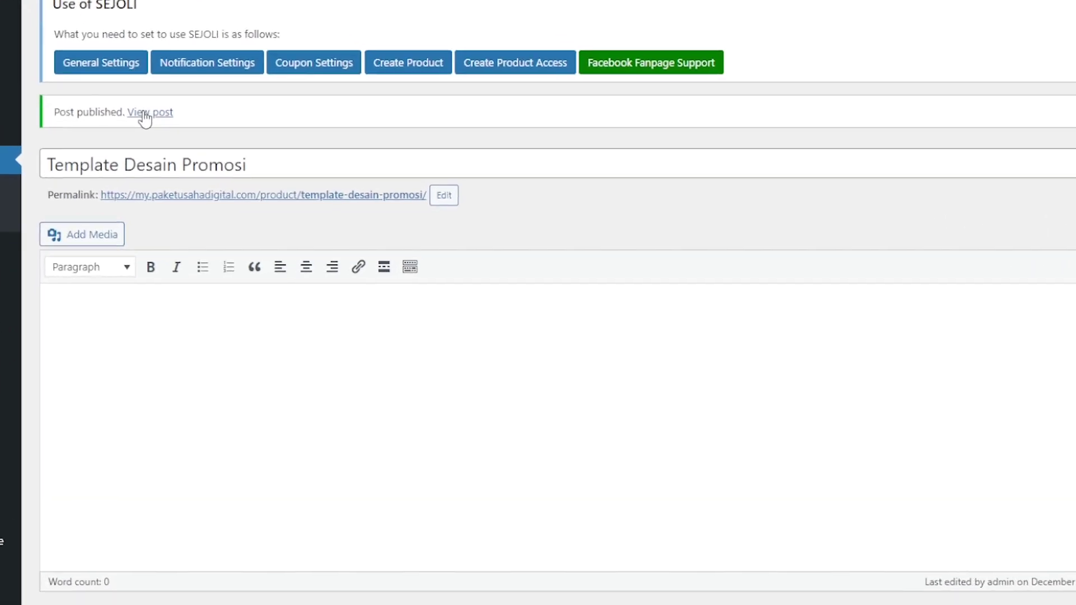
# - Open the published product's page in a new browser tab and switch to it
pyautogui.rightClick(179, 166)
pyautogui.click(205, 168)
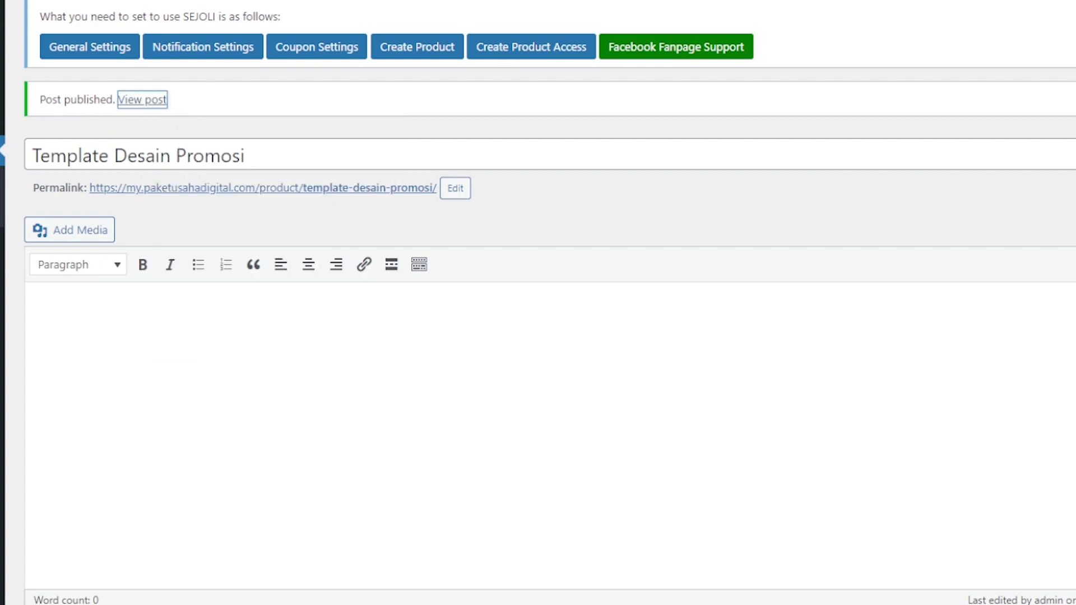
pyautogui.hotkey('ctrl', 'Tab')
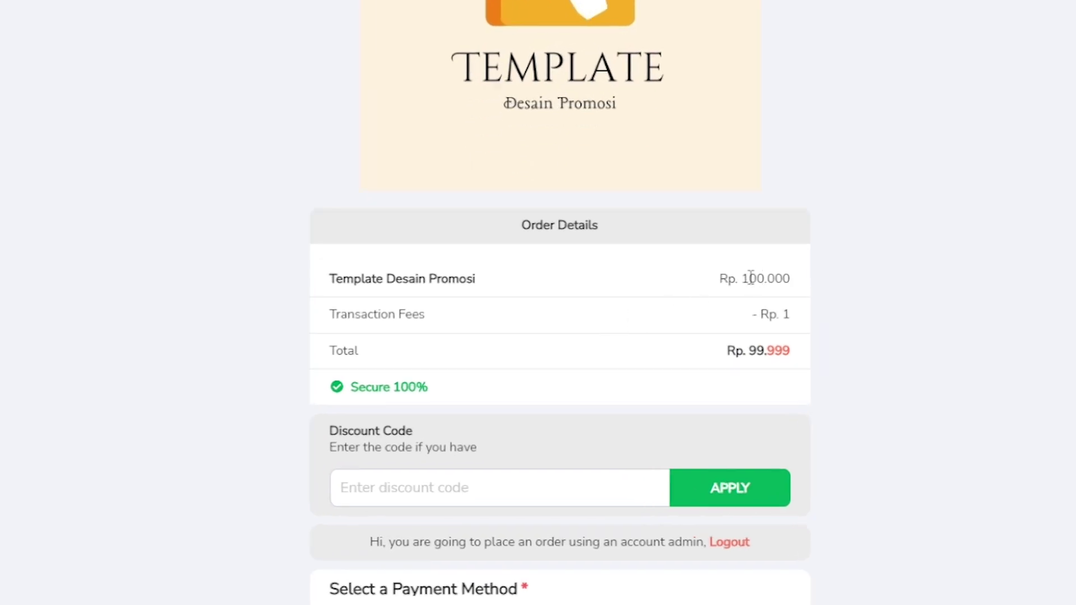
# - Check the Rp. 100.000 price, Rp. 1 fee and Rp. 99.999 total, then select BCA payment
pyautogui.moveTo(743, 278); pyautogui.dragTo(791, 276)
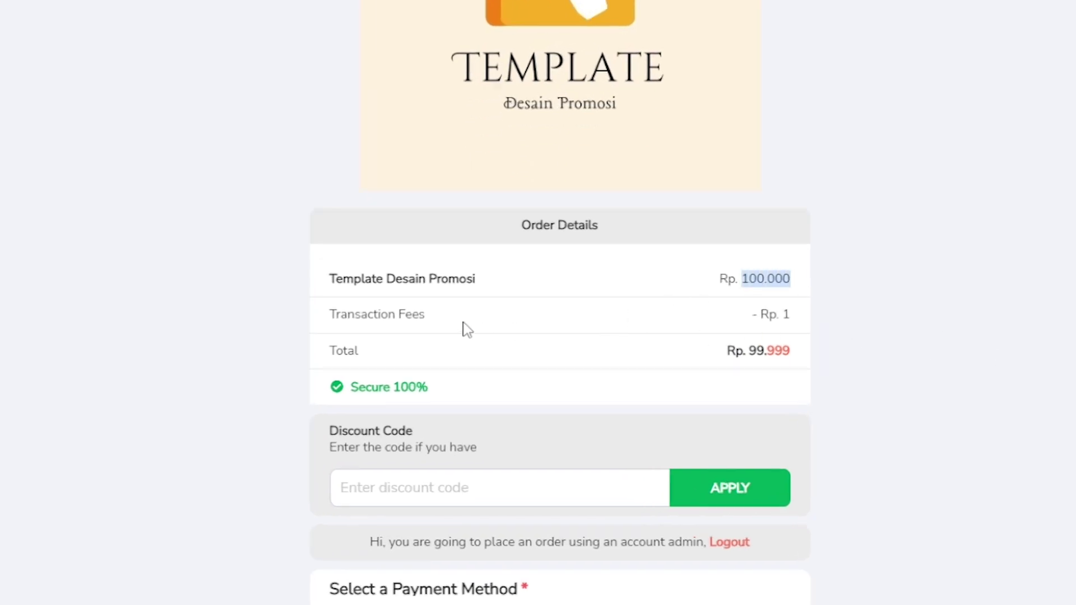
pyautogui.moveTo(791, 321); pyautogui.dragTo(780, 319)
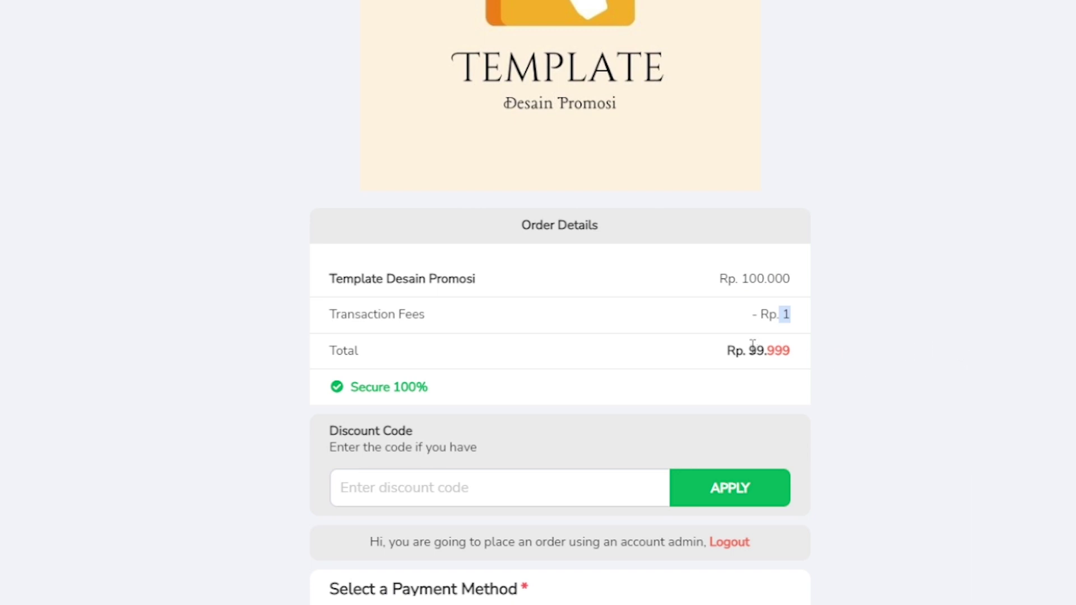
pyautogui.moveTo(751, 346); pyautogui.dragTo(784, 350)
pyautogui.scroll(-5, 882, 360)
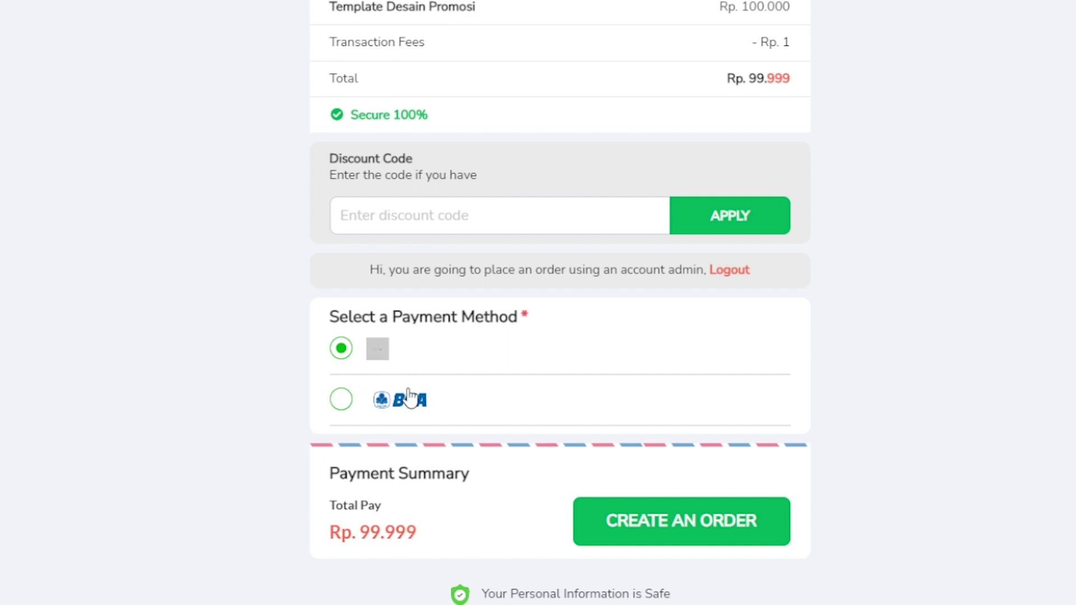
pyautogui.click(342, 399)
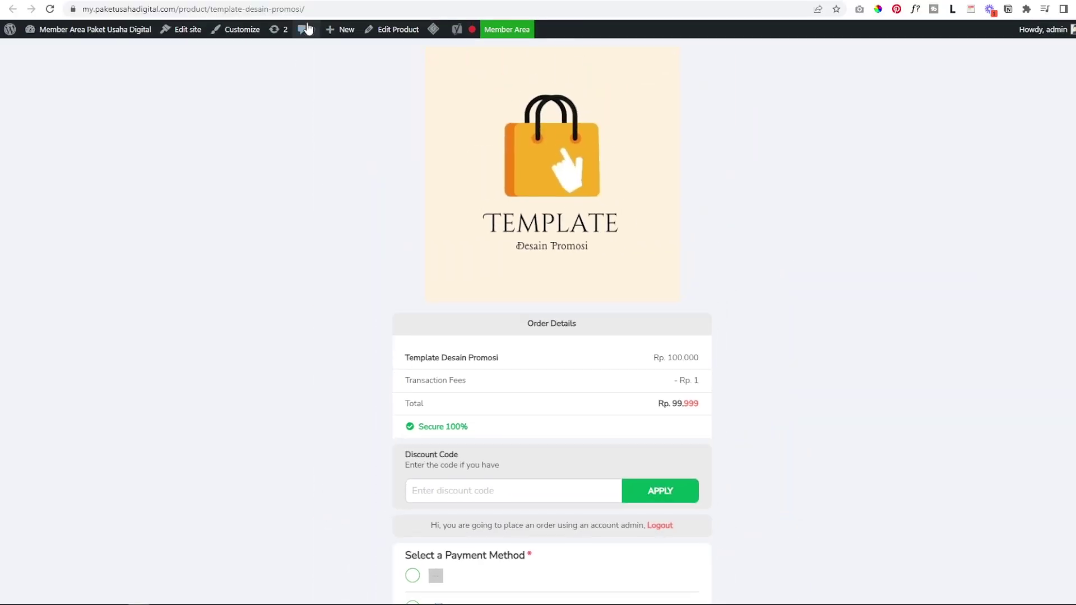
pyautogui.click(305, 23)
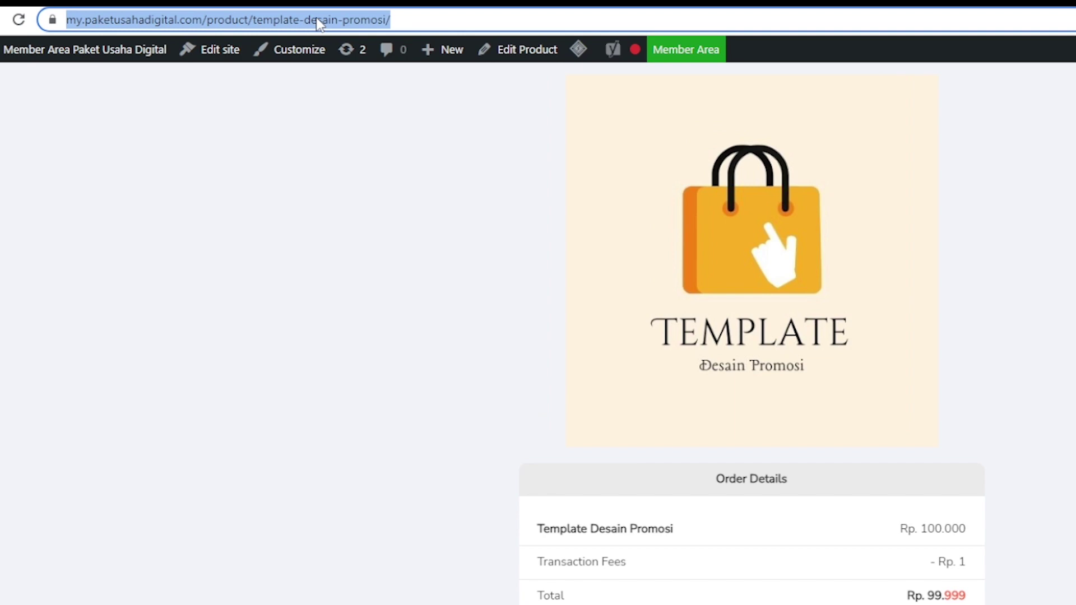
# - Replace the Beli Sekarang button's # link with the copied product URL, then update and preview
pyautogui.rightClick(318, 23)
pyautogui.click(375, 136)
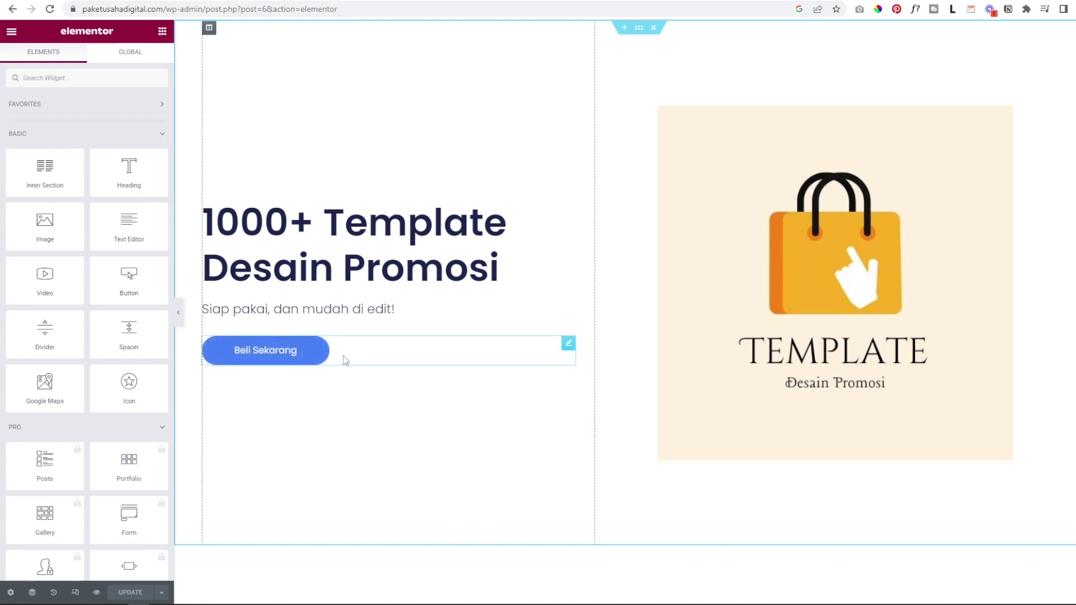
pyautogui.click(363, 353)
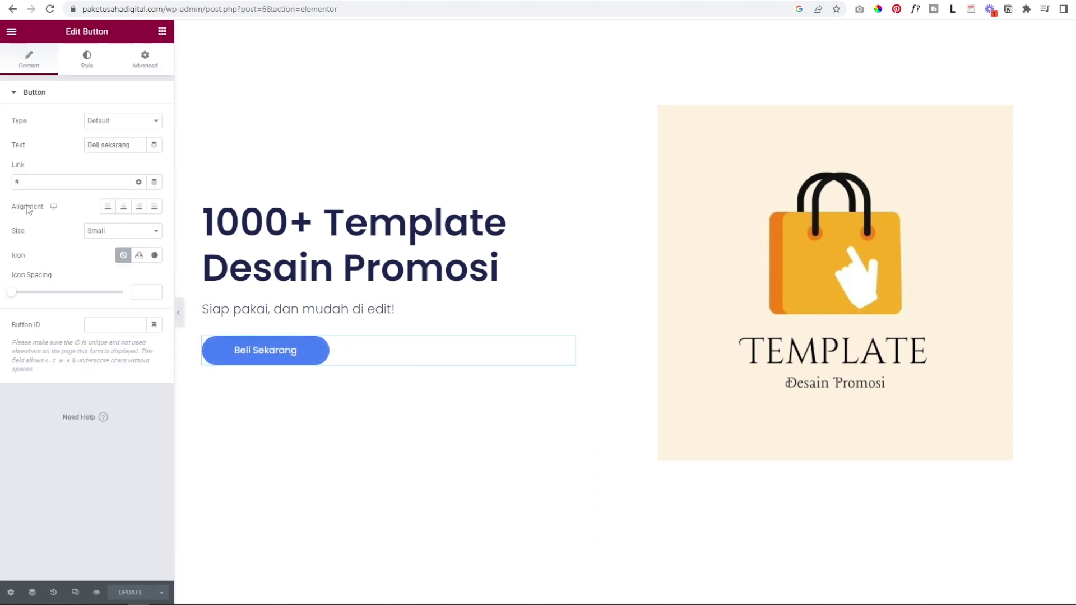
pyautogui.doubleClick(25, 180)
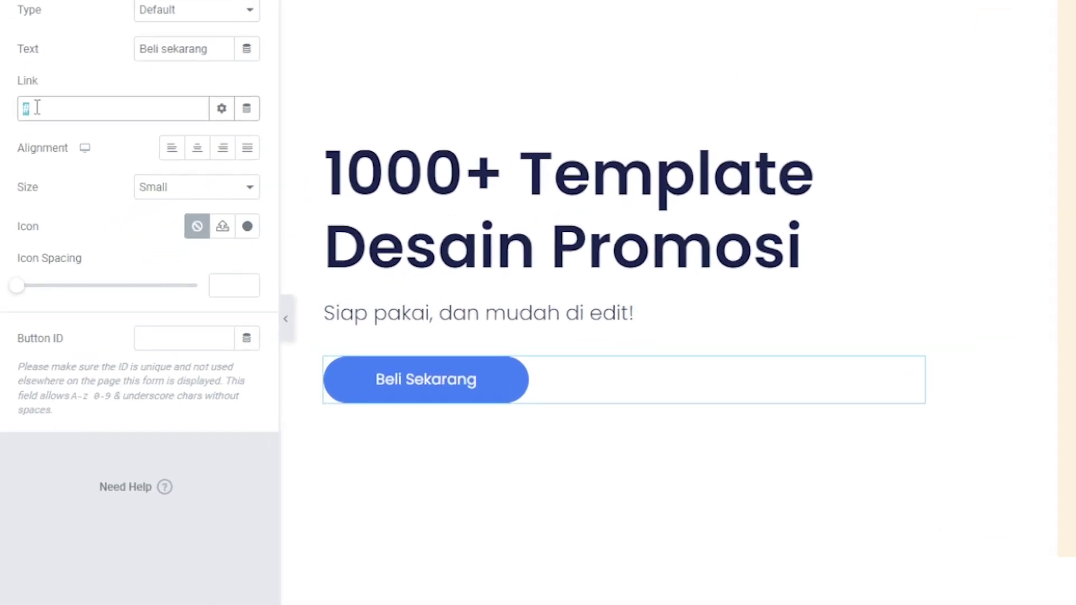
pyautogui.rightClick(25, 111)
pyautogui.click(43, 108)
pyautogui.press('BackSpace')
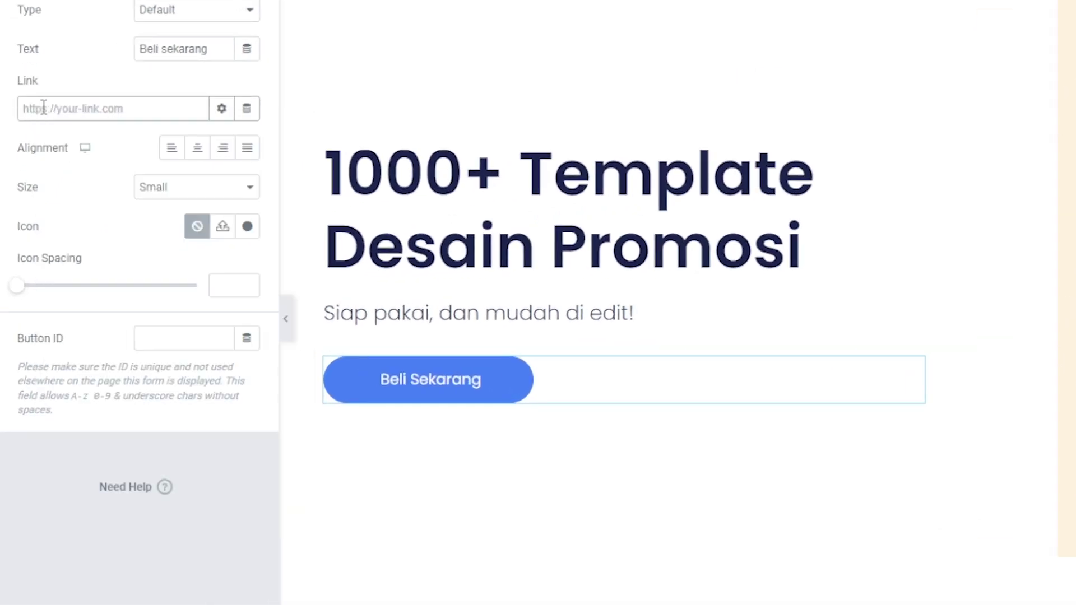
pyautogui.rightClick(43, 108)
pyautogui.click(119, 247)
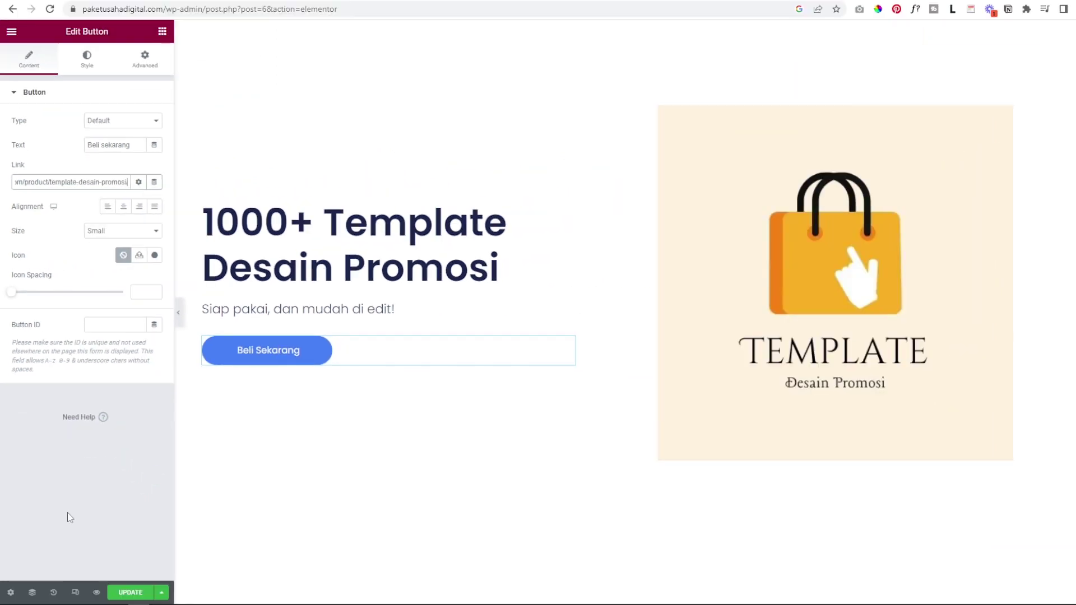
pyautogui.click(130, 591)
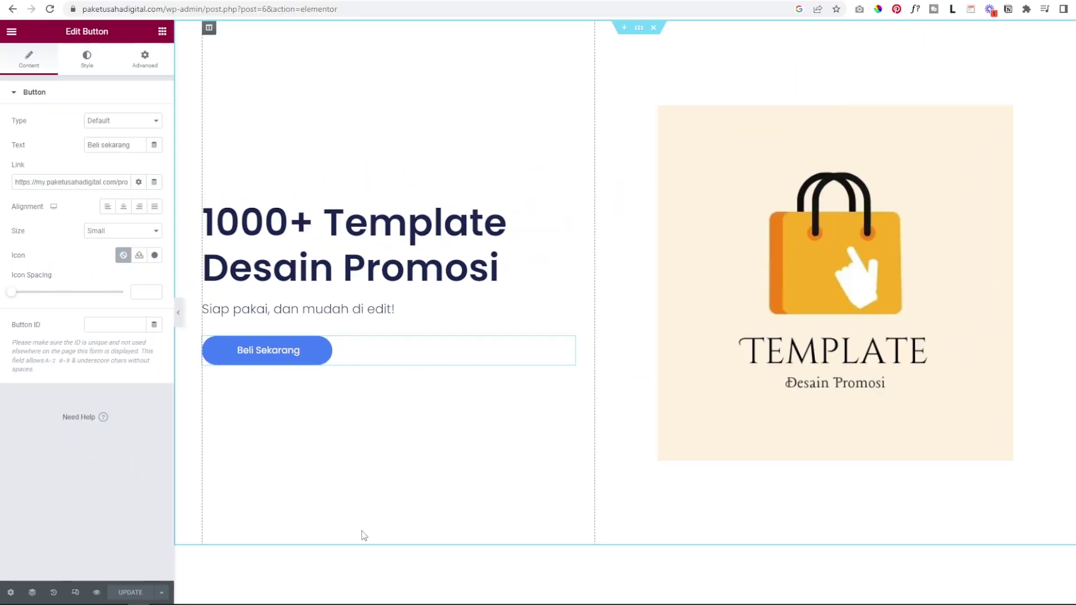
pyautogui.click(97, 592)
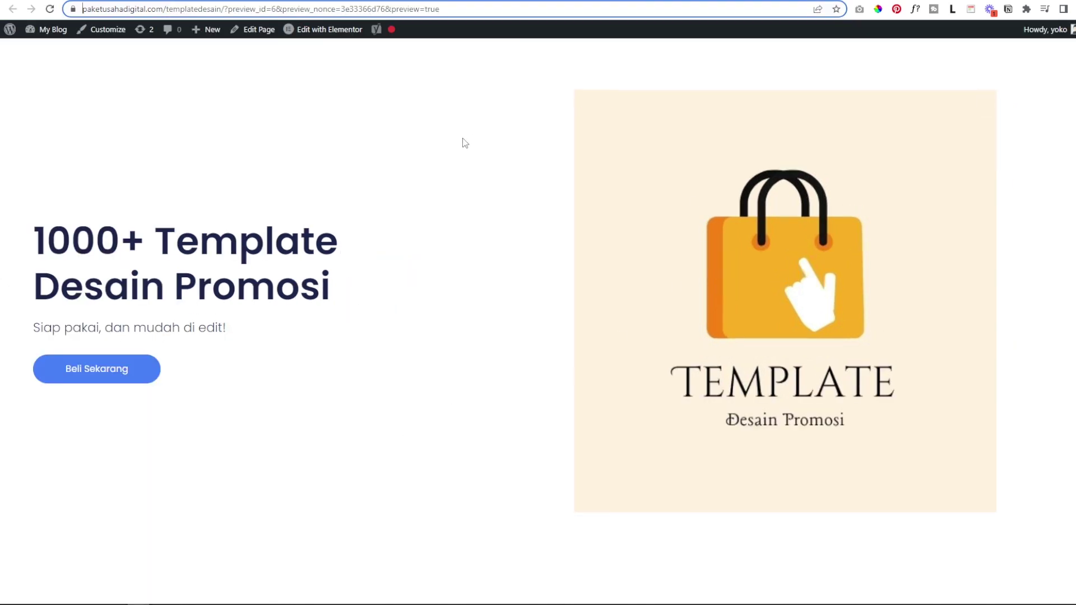
# - Follow Beli Sekarang from the preview to the Template Desain Promosi checkout and review Order Details
pyautogui.scroll(-4, 676, 322)
pyautogui.scroll(4, 713, 325)
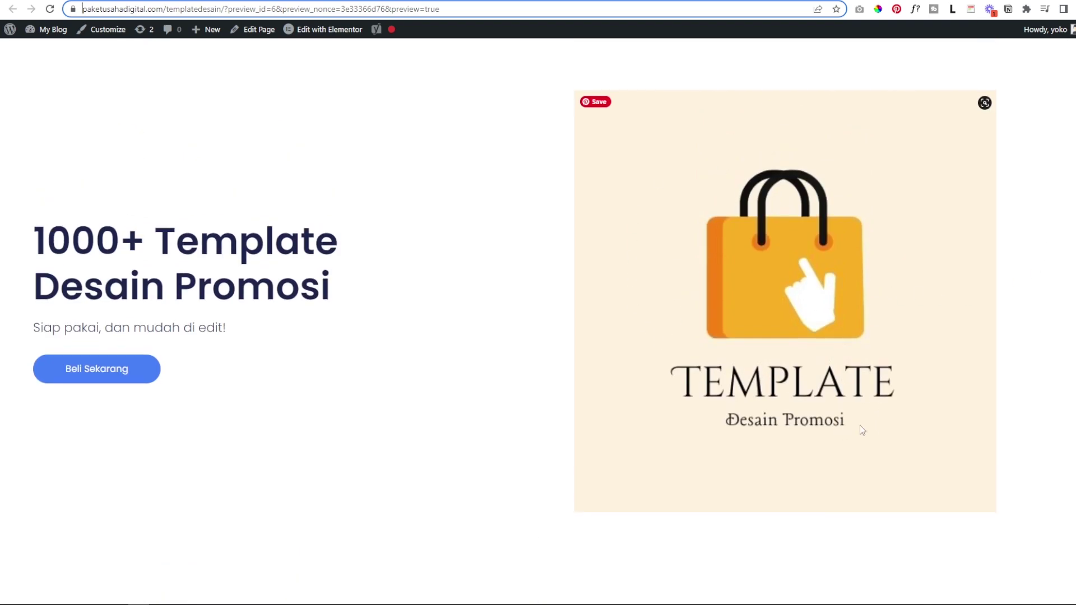
pyautogui.scroll(-20, 863, 426)
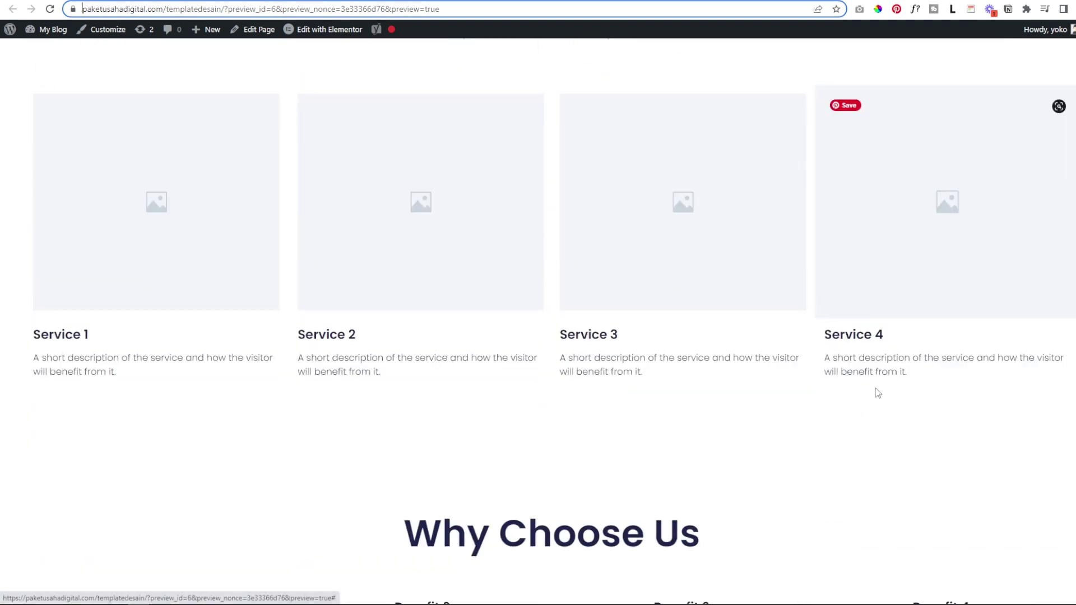
pyautogui.scroll(-12, 538, 320)
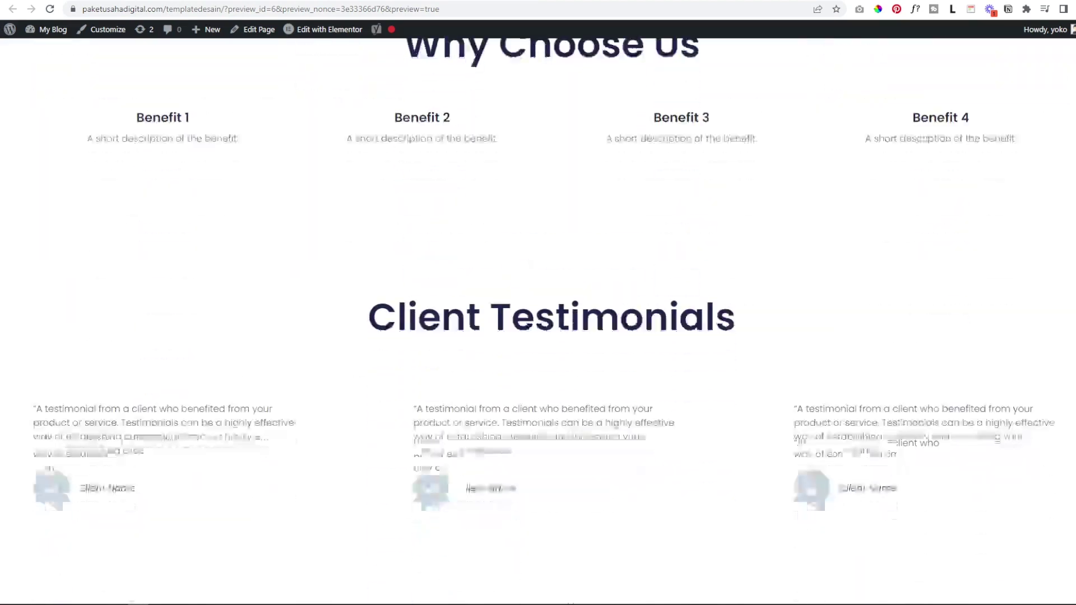
pyautogui.scroll(20, 538, 320)
pyautogui.scroll(10, 644, 357)
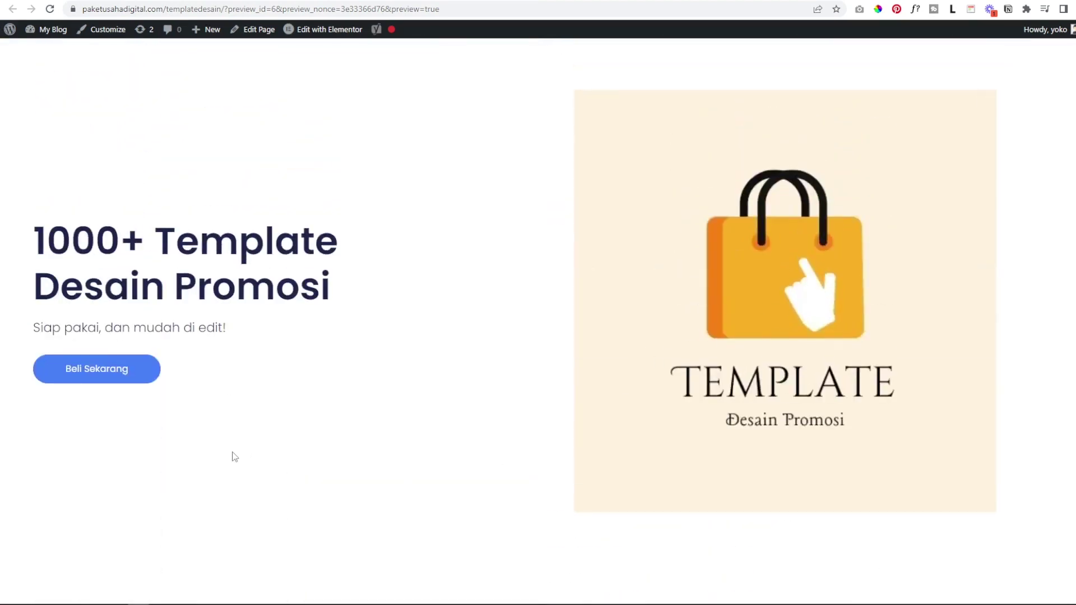
pyautogui.click(100, 375)
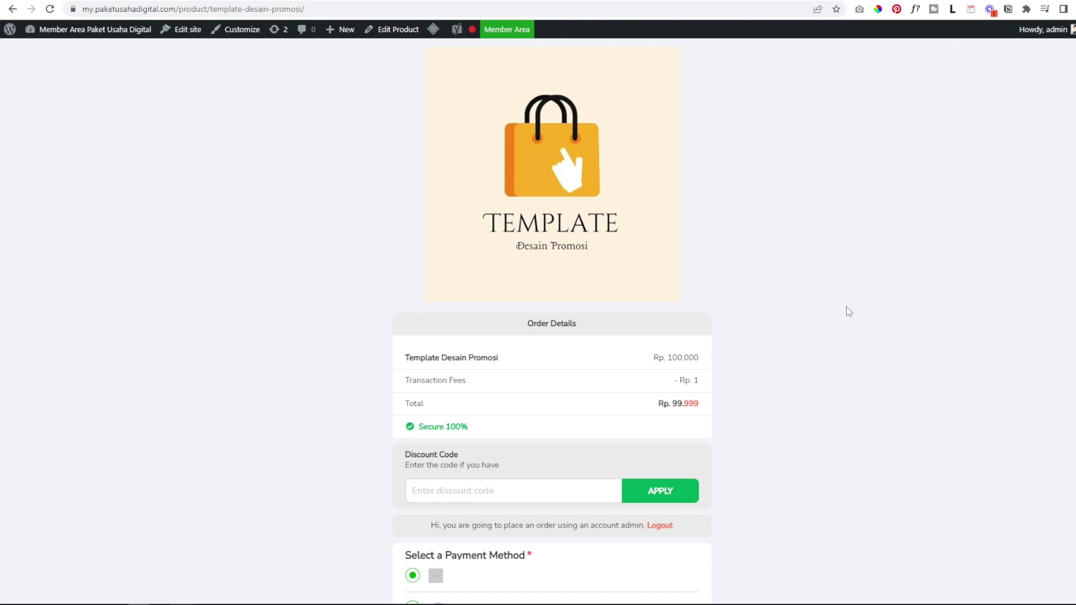
pyautogui.scroll(-1, 455, 455)
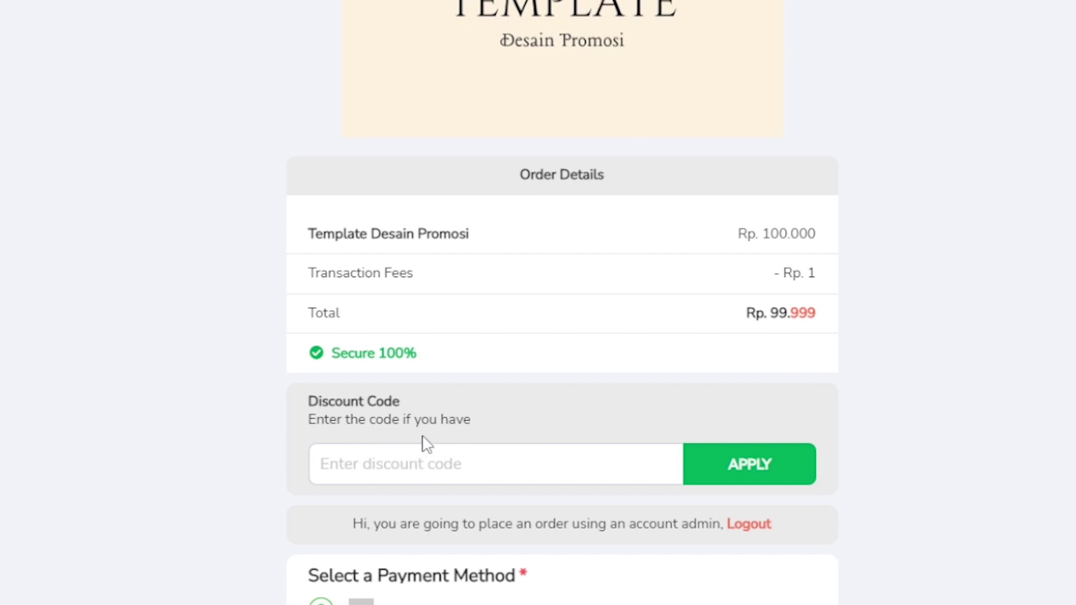
pyautogui.scroll(2, 419, 443)
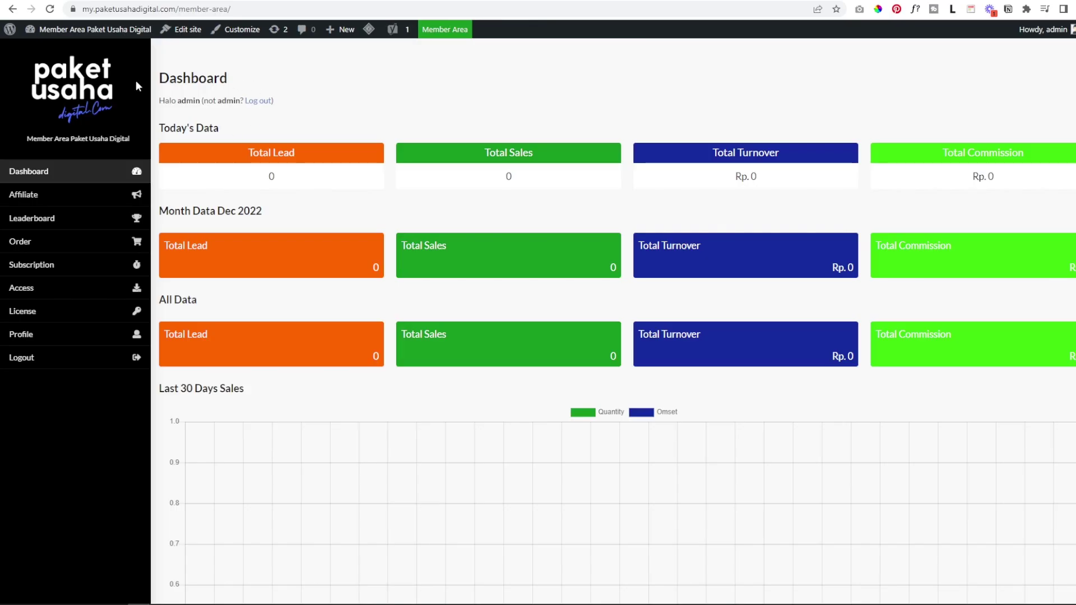
# - Add a new Sejoli coupon from the Coupon list with the title DISKON50
pyautogui.moveTo(86, 30)
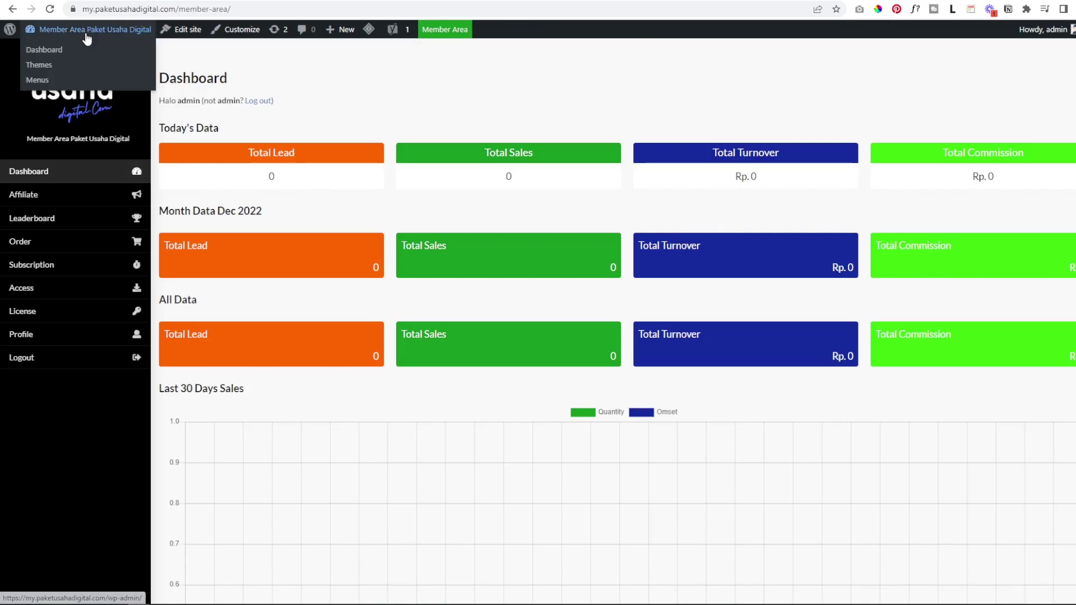
pyautogui.click(46, 52)
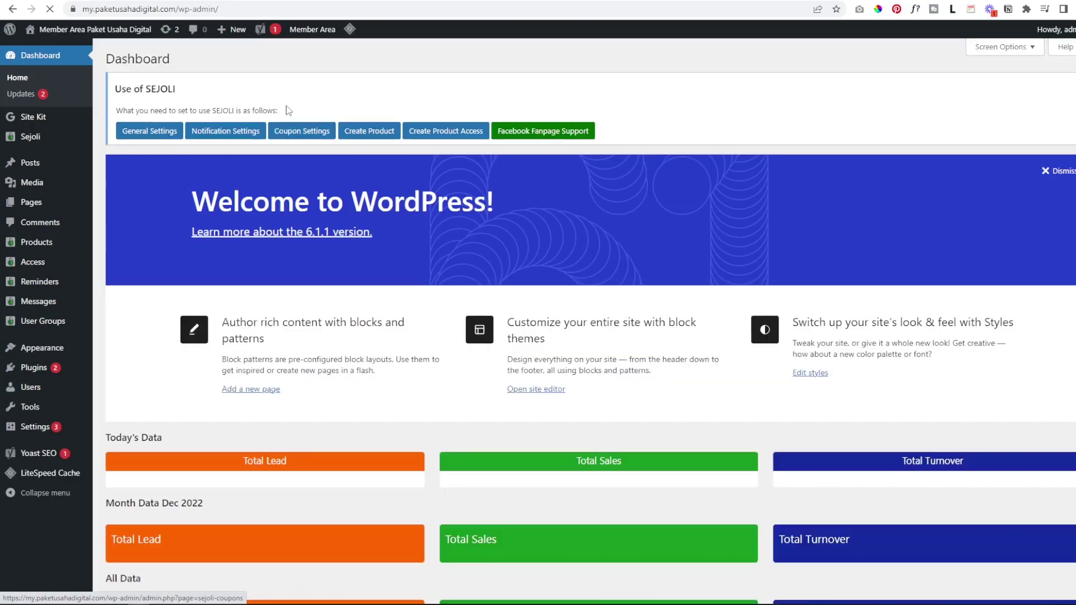
pyautogui.moveTo(38, 139)
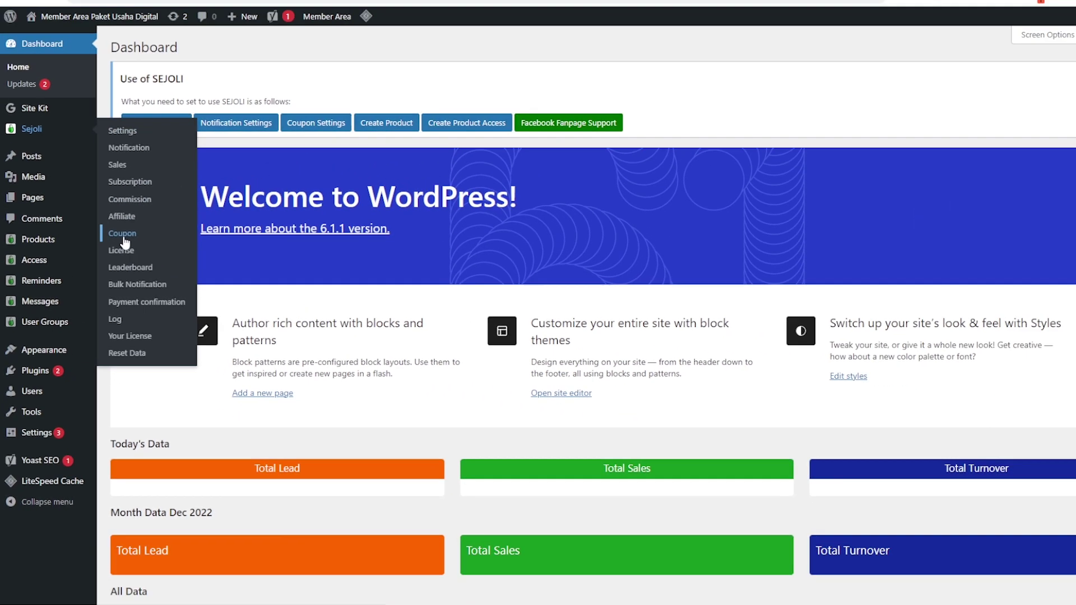
pyautogui.click(123, 237)
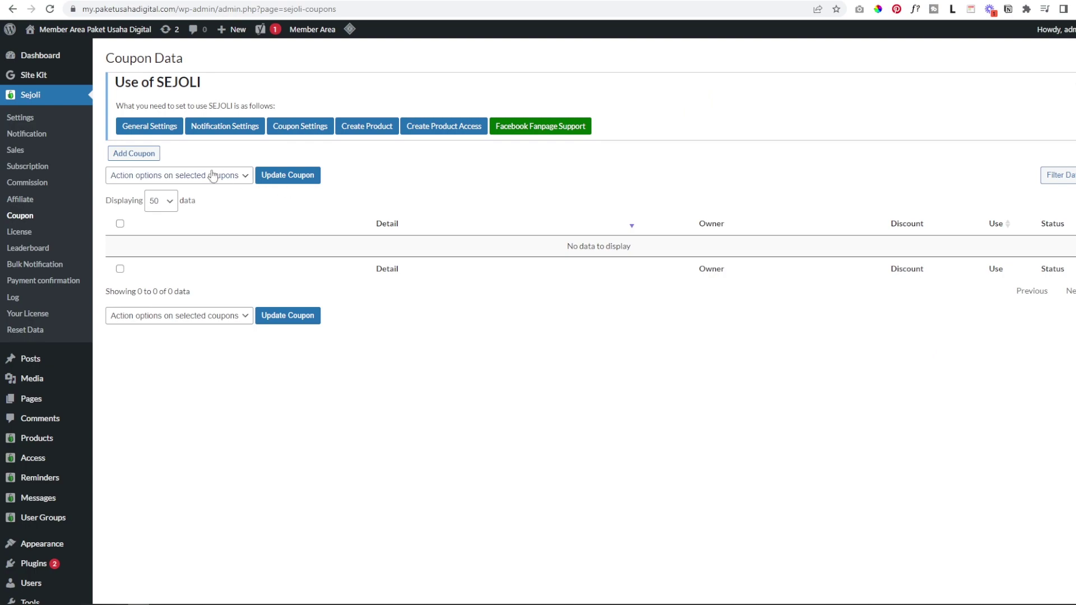
pyautogui.click(134, 154)
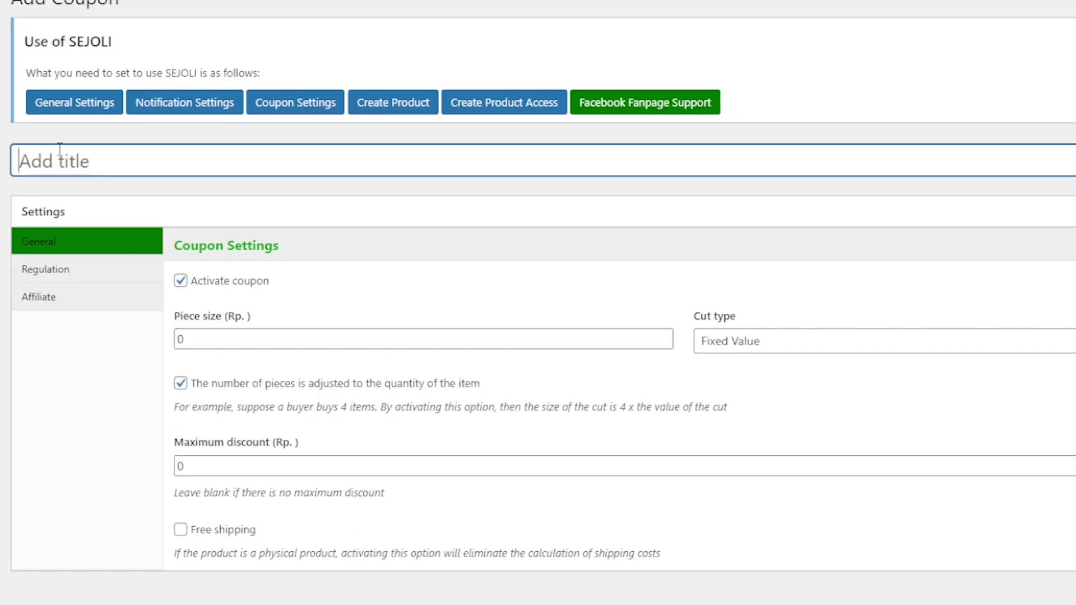
pyautogui.write('DISKON5')
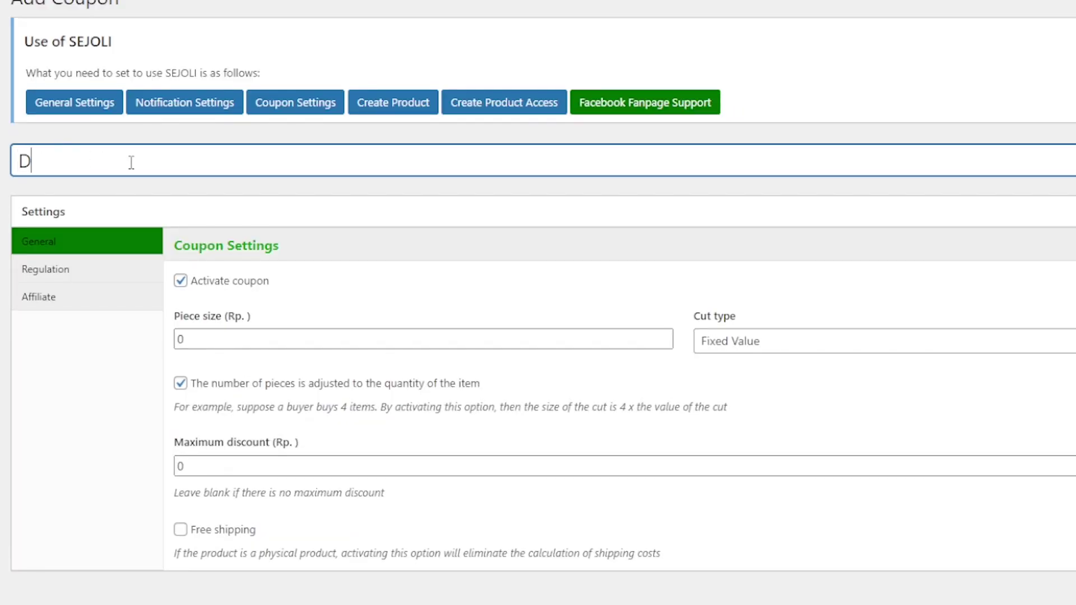
pyautogui.write('0')
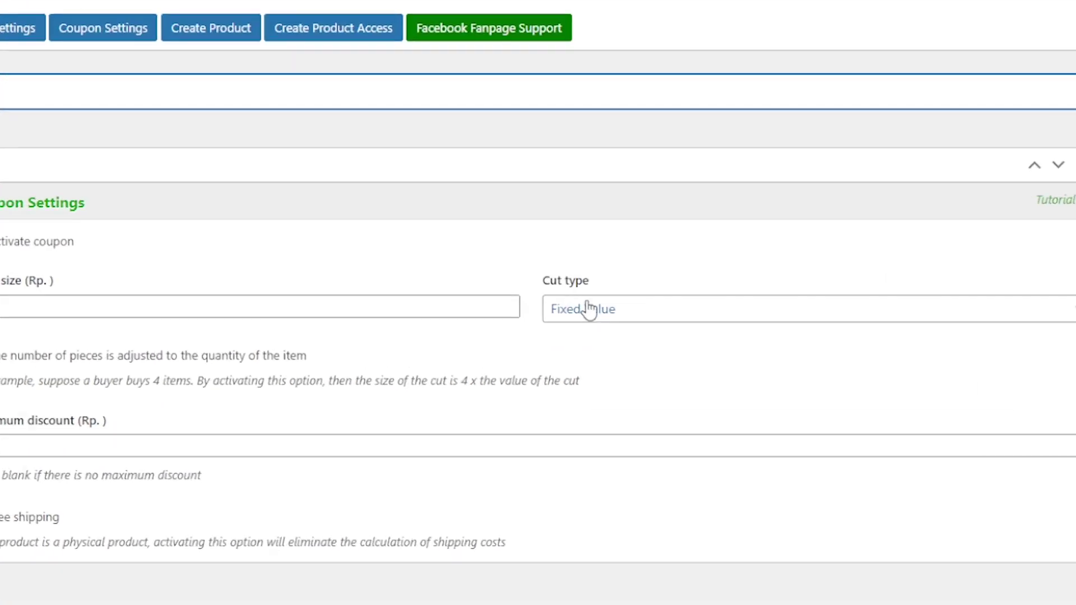
# - Set the coupon's cut type to Percentage with a piece size of 50
pyautogui.click(616, 305)
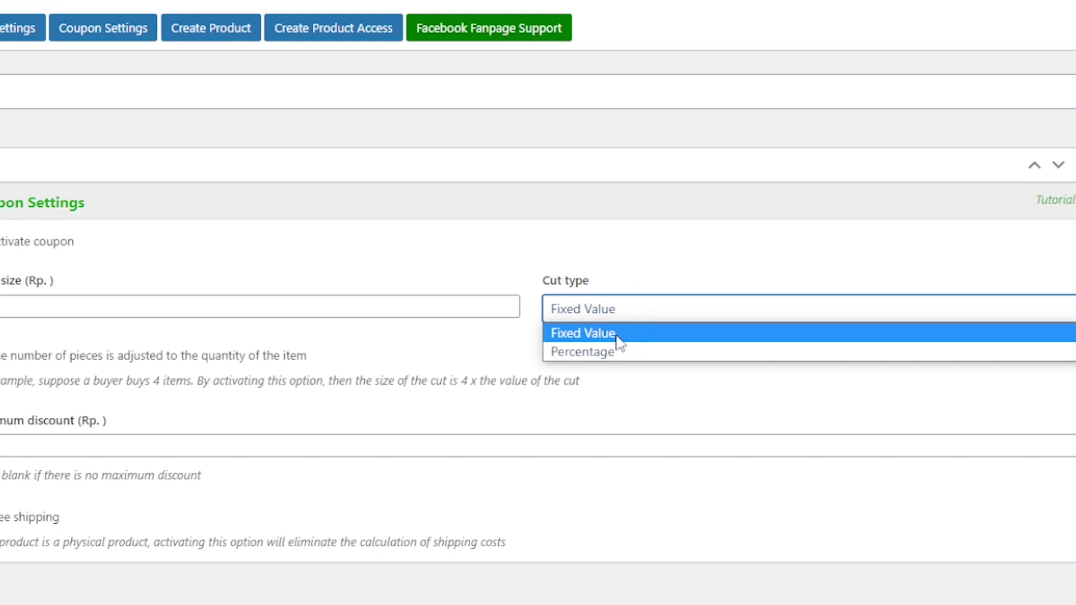
pyautogui.click(591, 336)
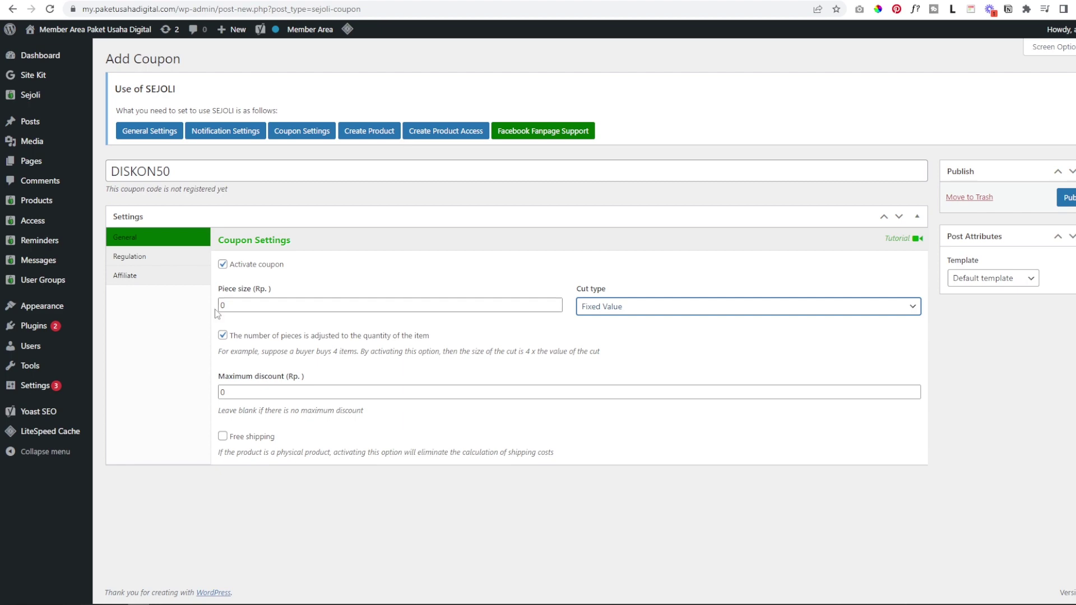
pyautogui.doubleClick(233, 305)
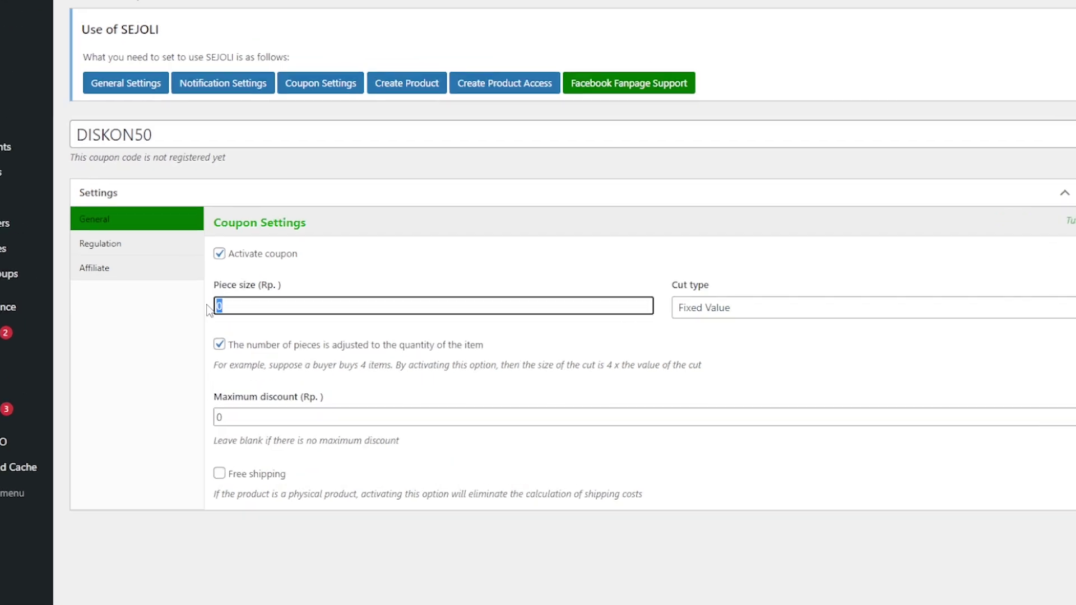
pyautogui.write('5000')
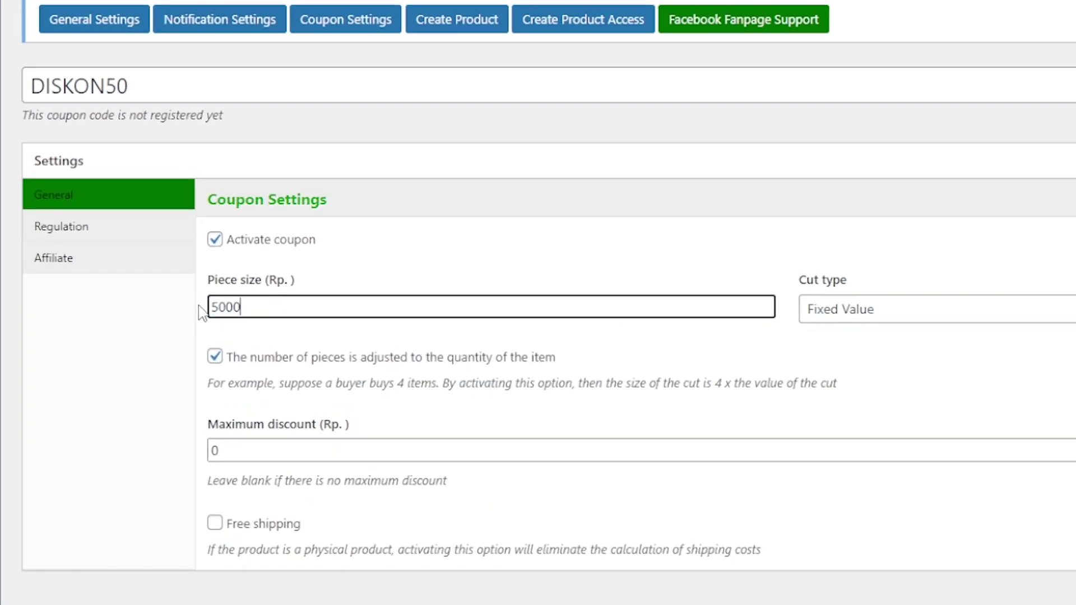
pyautogui.press('BackSpace')
pyautogui.press('BackSpace')
pyautogui.press('BackSpace')
pyautogui.press('BackSpace')
pyautogui.press('BackSpace')
pyautogui.click(852, 309)
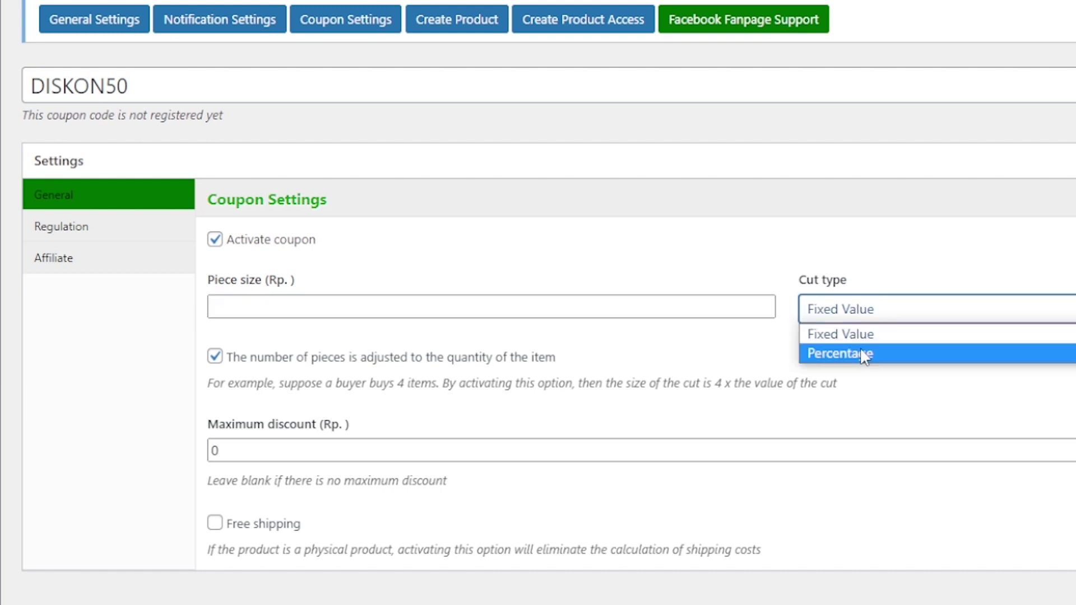
pyautogui.click(860, 354)
pyautogui.click(269, 305)
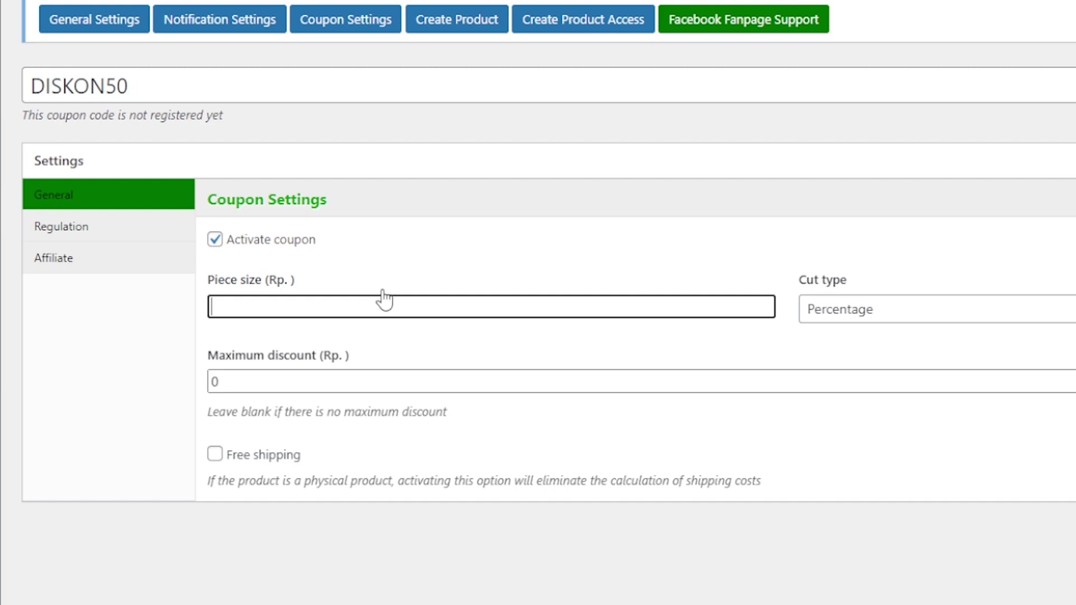
pyautogui.write('50')
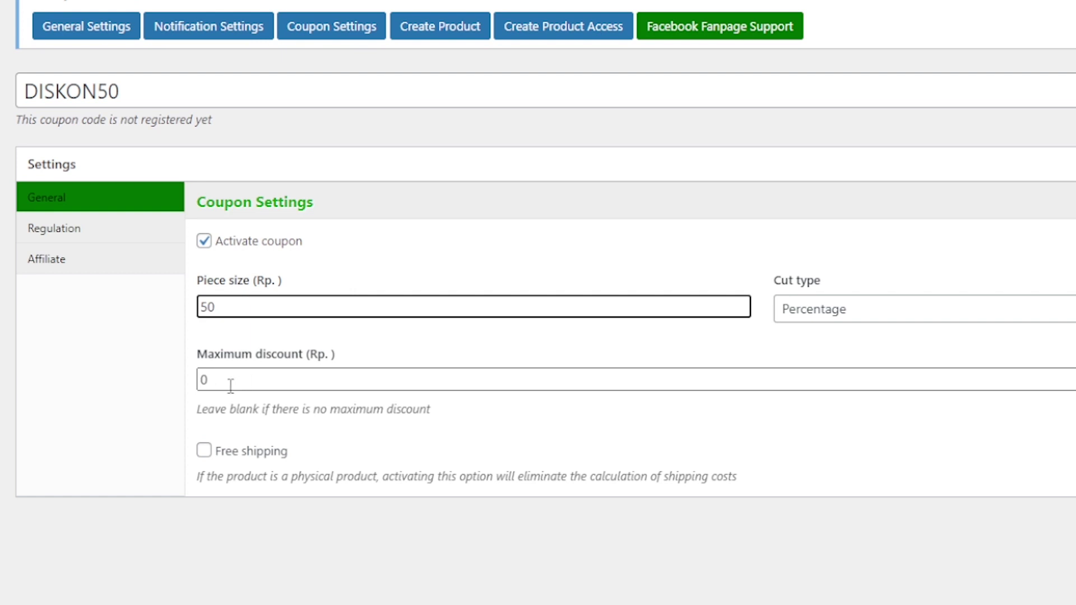
pyautogui.click(63, 230)
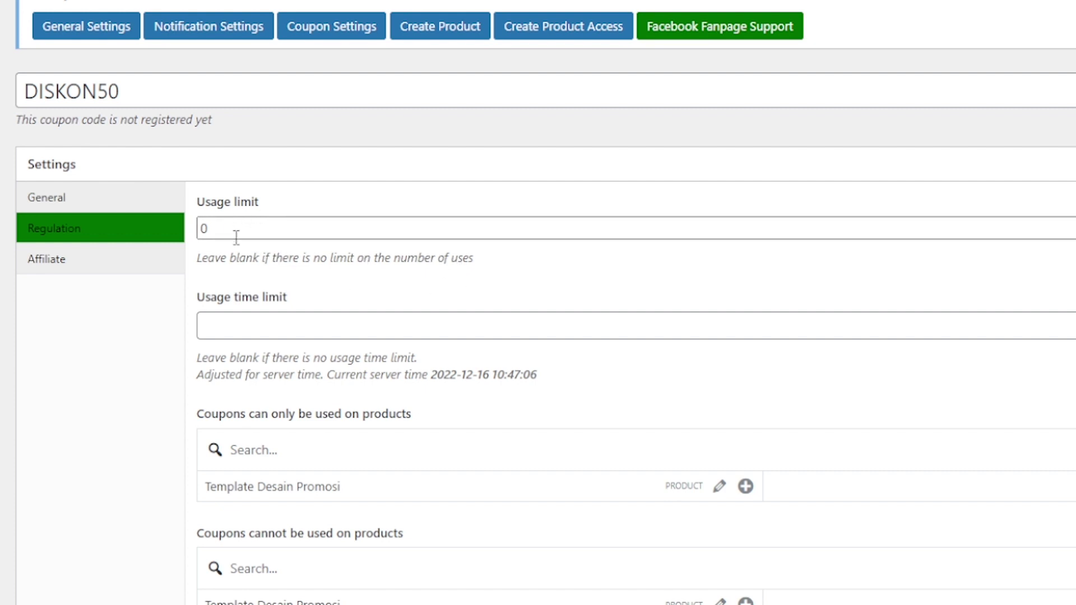
# - Set DISKON50's usage limit to 0 and allow it only on Template Desain Promosi
pyautogui.moveTo(207, 234); pyautogui.dragTo(189, 238)
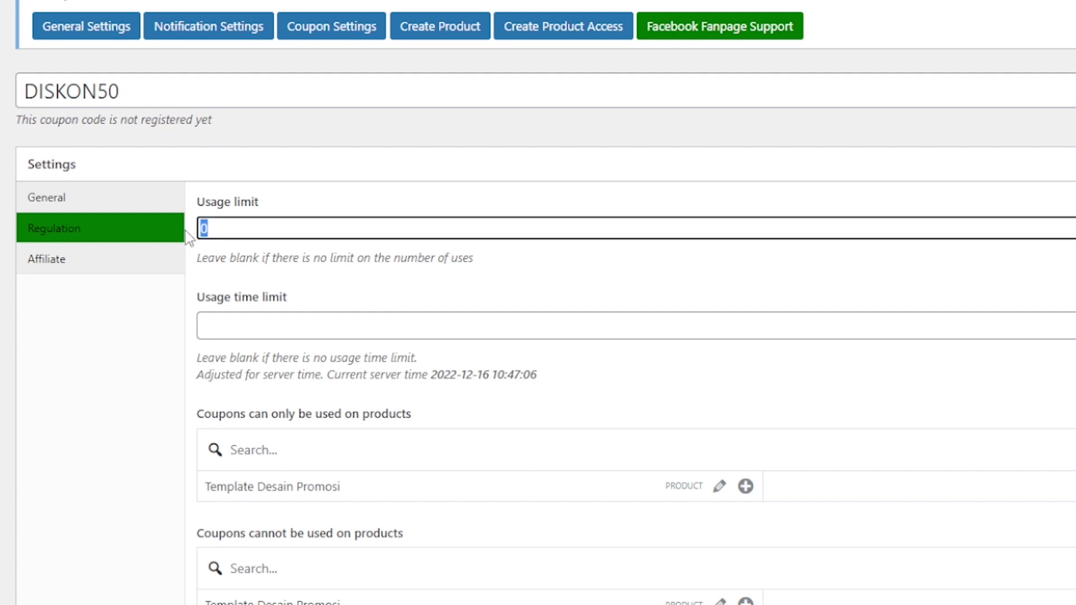
pyautogui.write('5')
pyautogui.press('BackSpace')
pyautogui.write('10')
pyautogui.press('BackSpace')
pyautogui.press('BackSpace')
pyautogui.write('0')
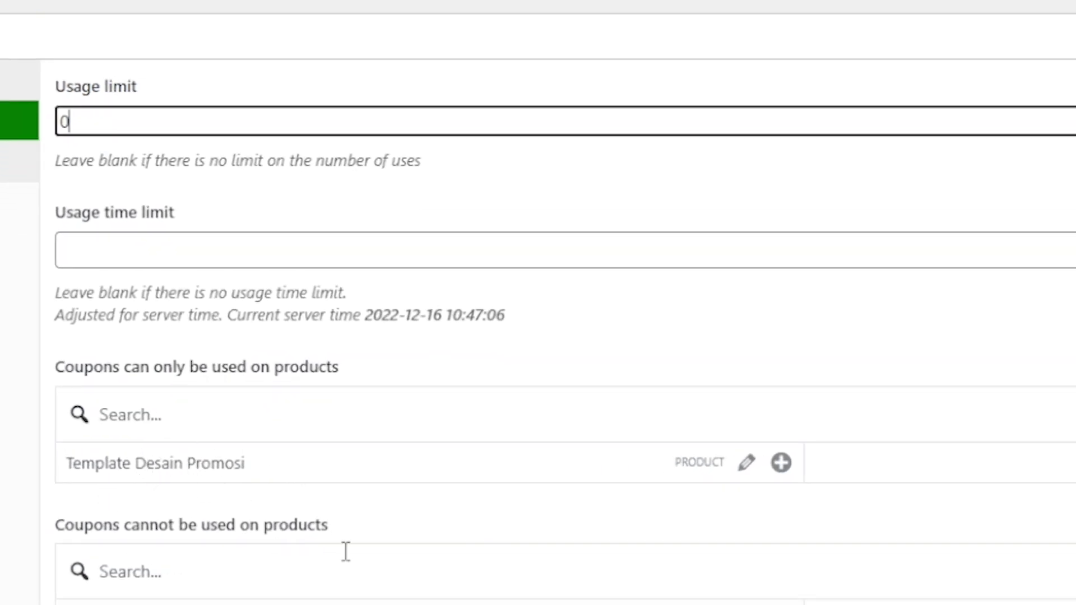
pyautogui.click(790, 465)
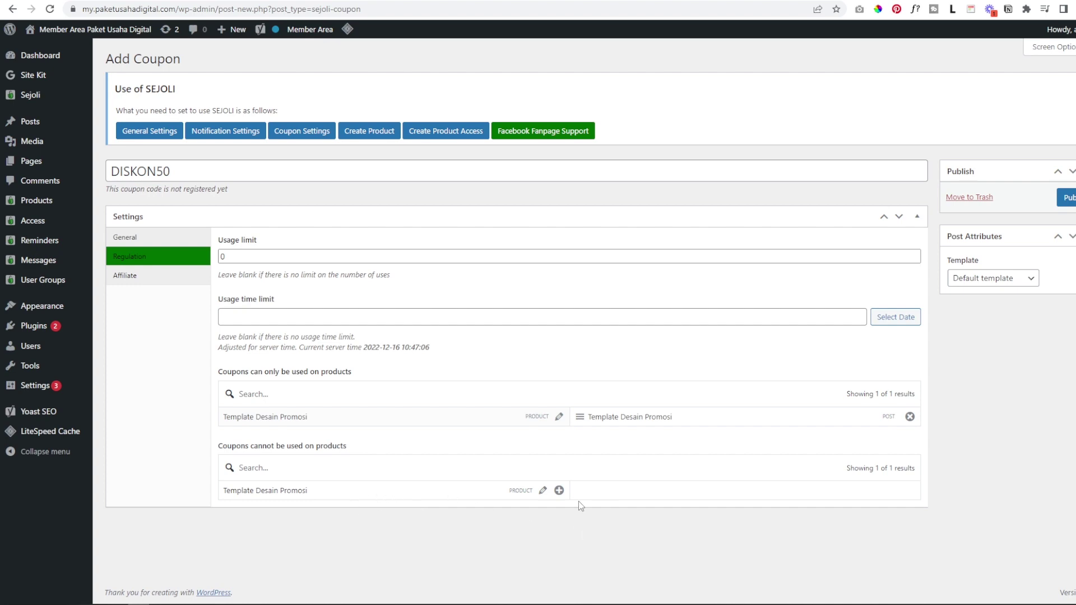
pyautogui.click(122, 276)
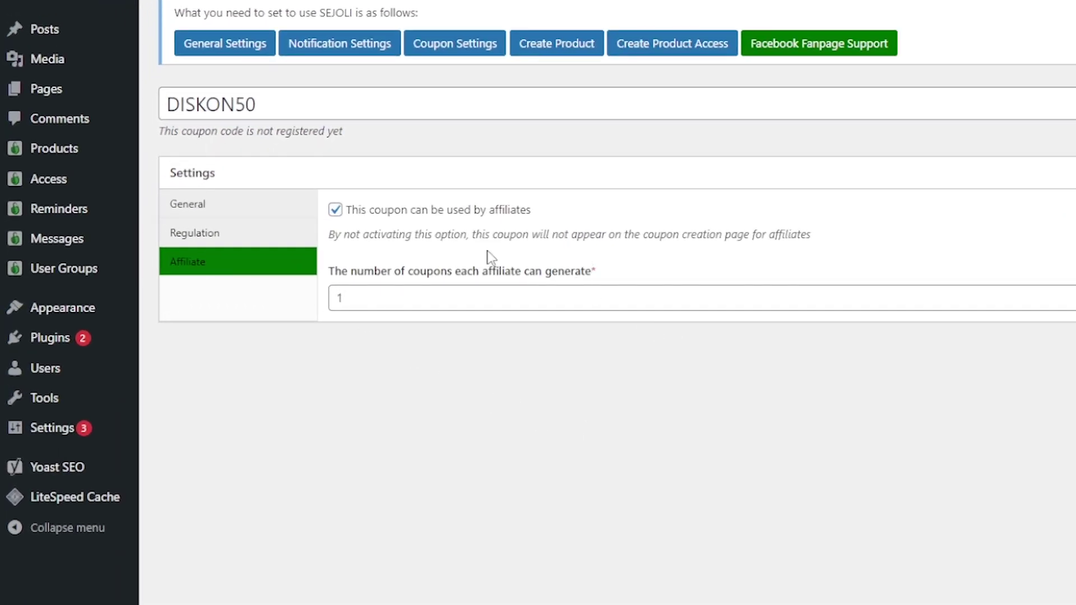
# - Select the DISKON50 coupon code text
pyautogui.click(251, 99)
pyautogui.moveTo(251, 99); pyautogui.dragTo(178, 103)
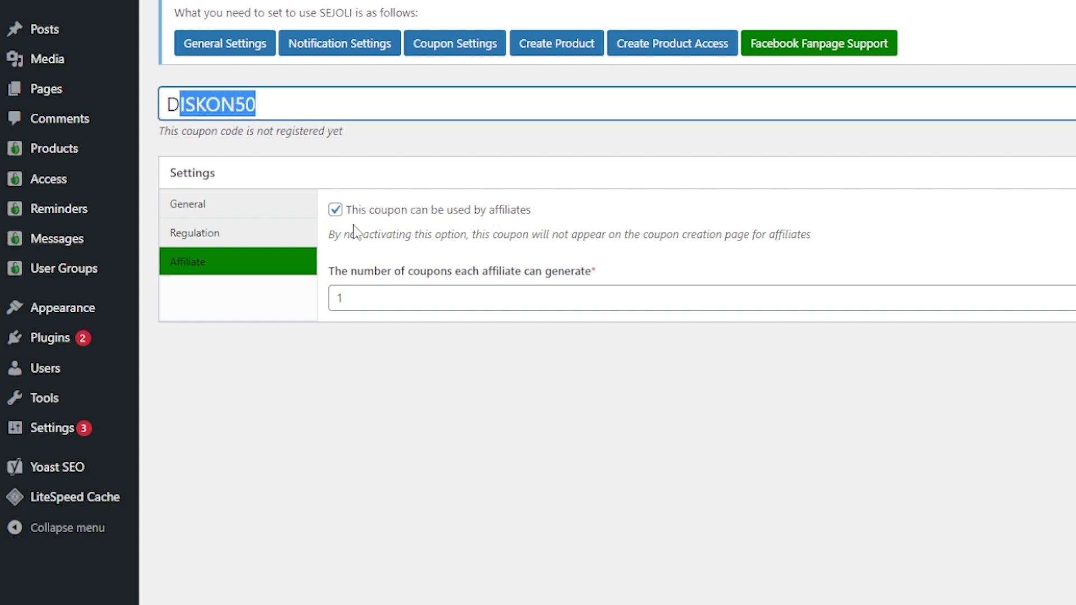
pyautogui.click(452, 227)
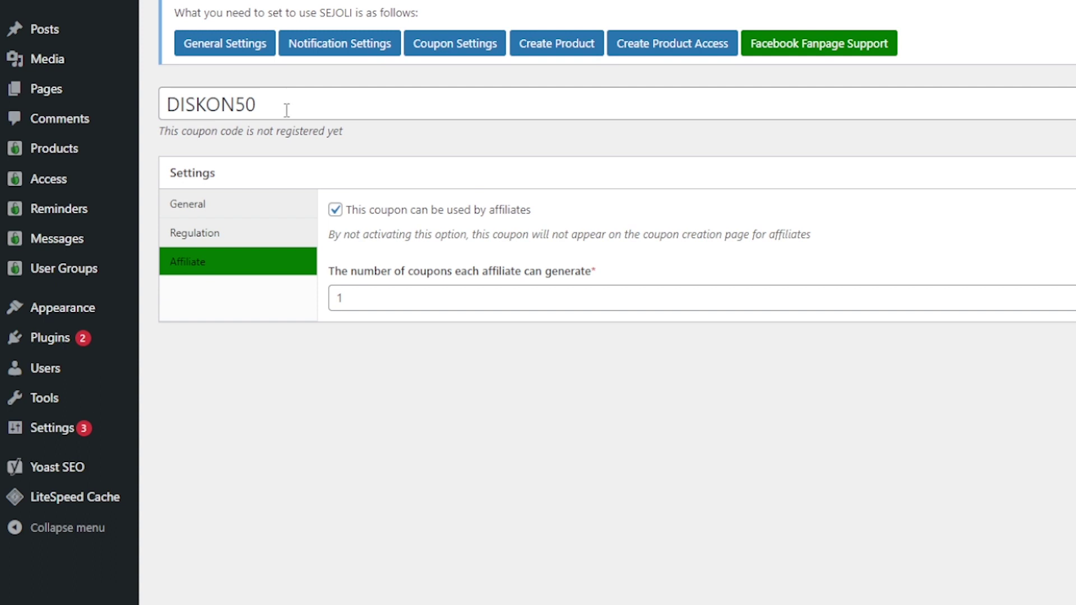
pyautogui.moveTo(286, 110); pyautogui.dragTo(169, 109)
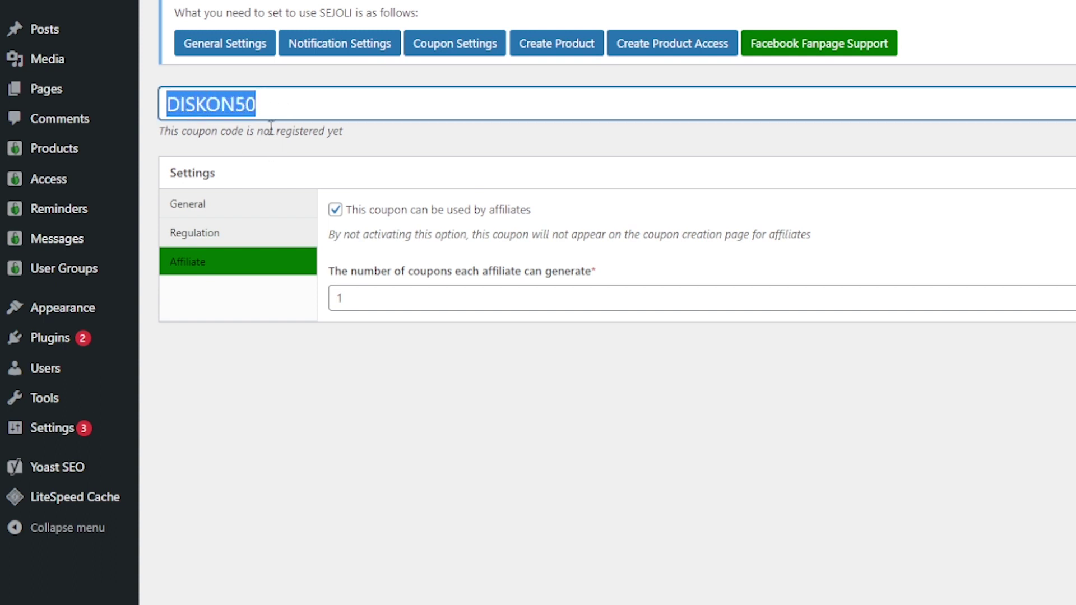
# - Keep the coupon usable by affiliates and publish DISKON50
pyautogui.click(335, 209)
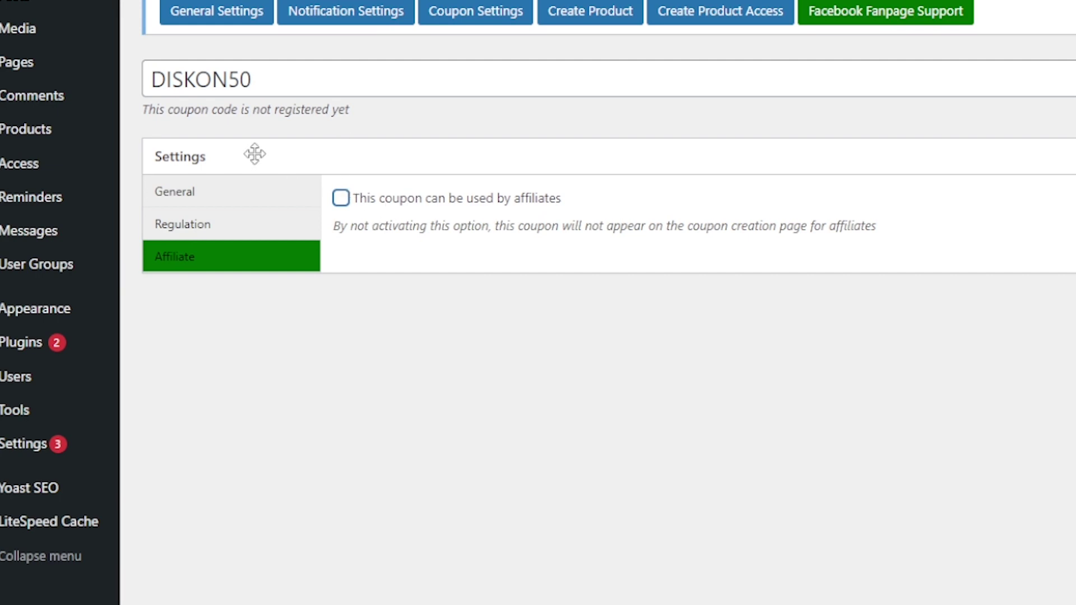
pyautogui.click(340, 199)
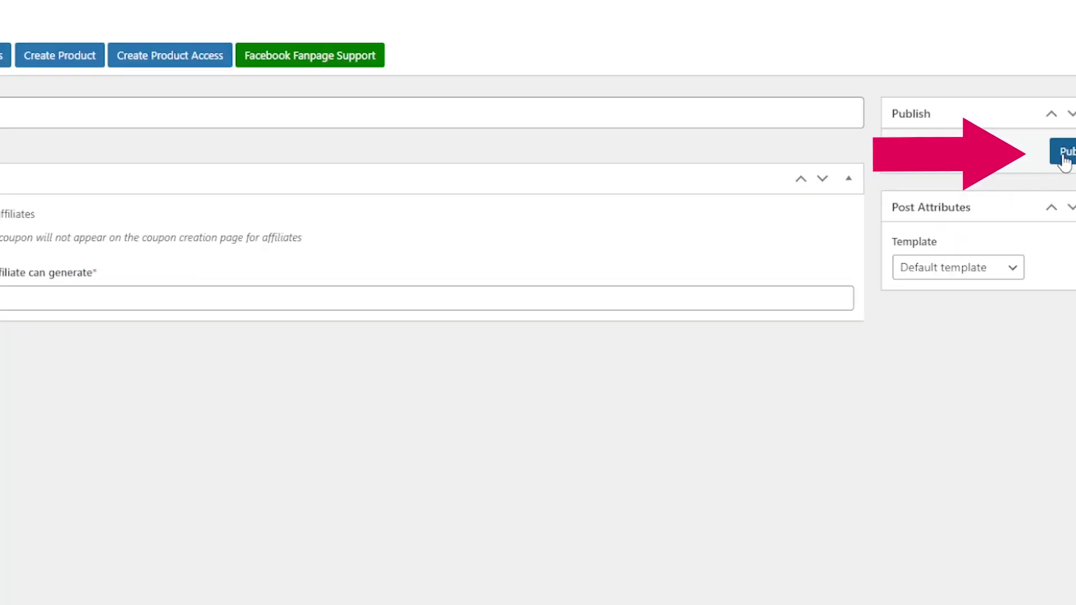
pyautogui.click(1063, 161)
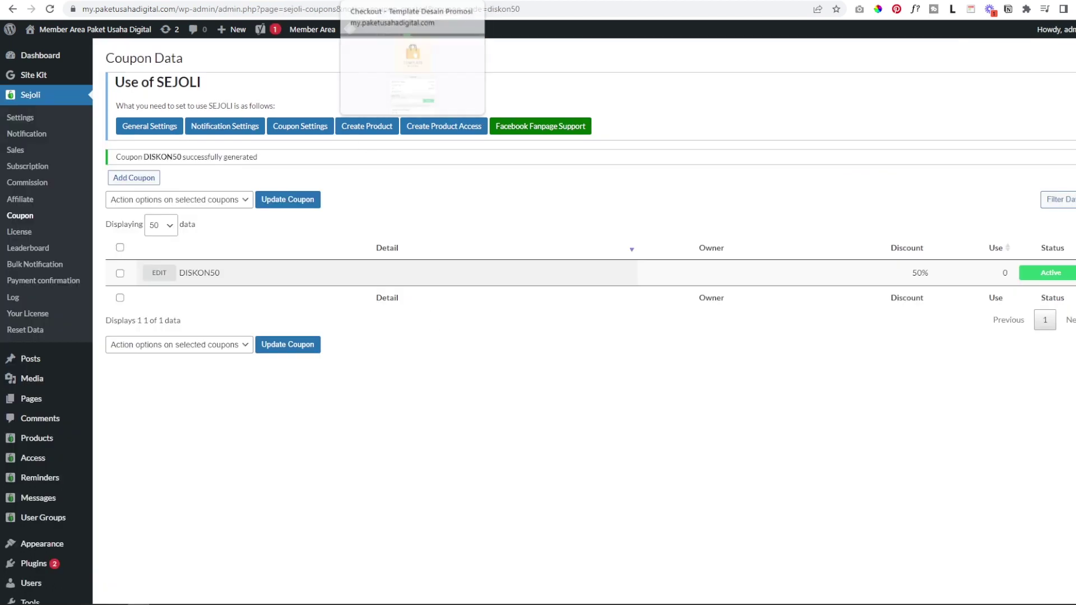
pyautogui.click(370, 1)
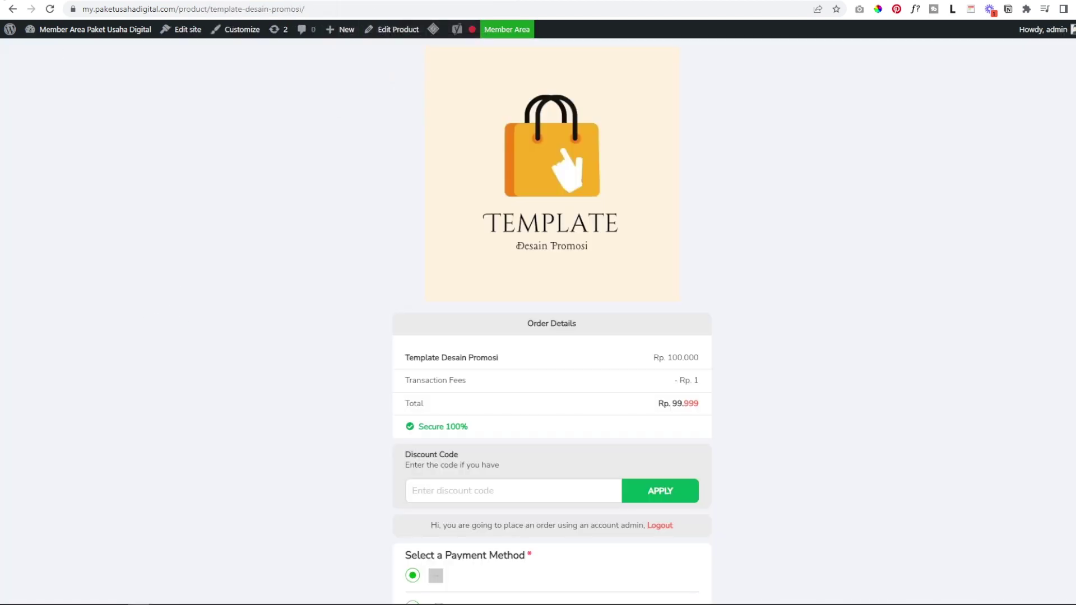
# - Reload the checkout and apply discount code DISKON50, cutting the total to Rp. 49.999
pyautogui.click(48, 9)
pyautogui.scroll(-2, 267, 322)
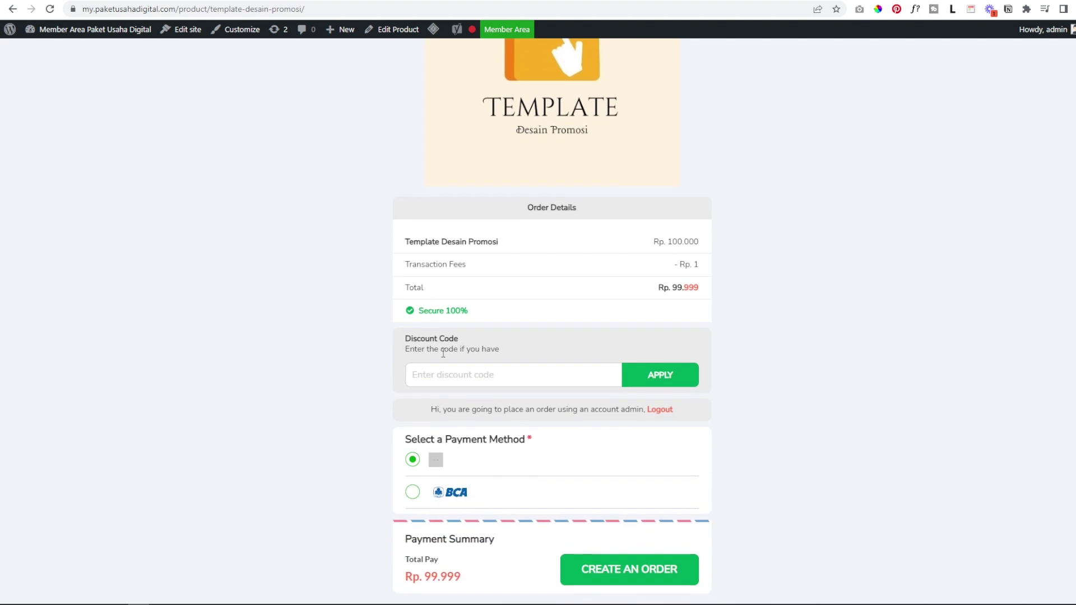
pyautogui.click(457, 378)
pyautogui.write('D')
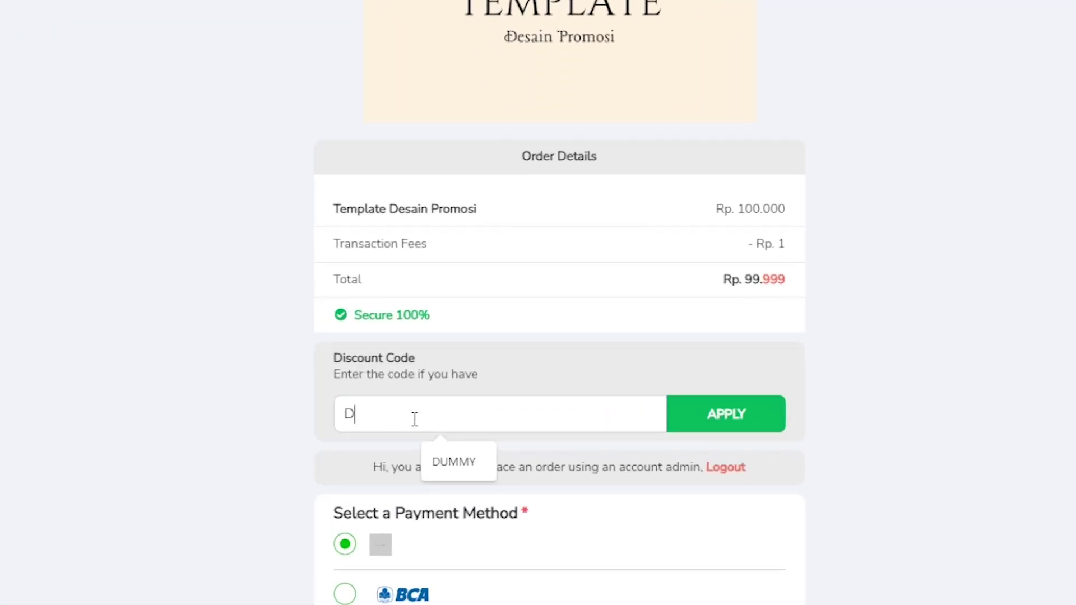
pyautogui.write('ISKON50')
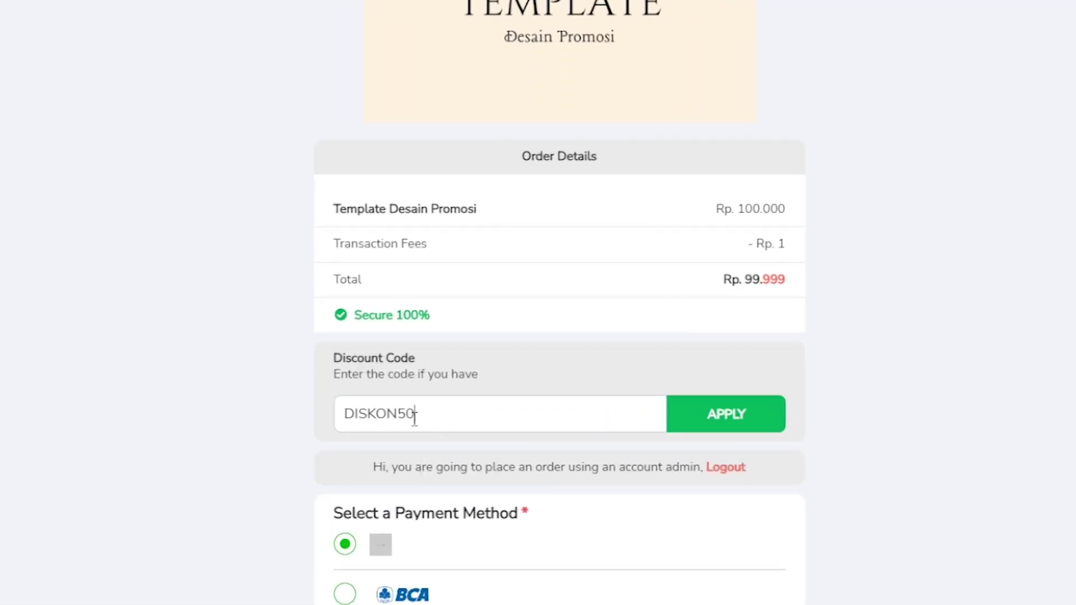
pyautogui.click(743, 423)
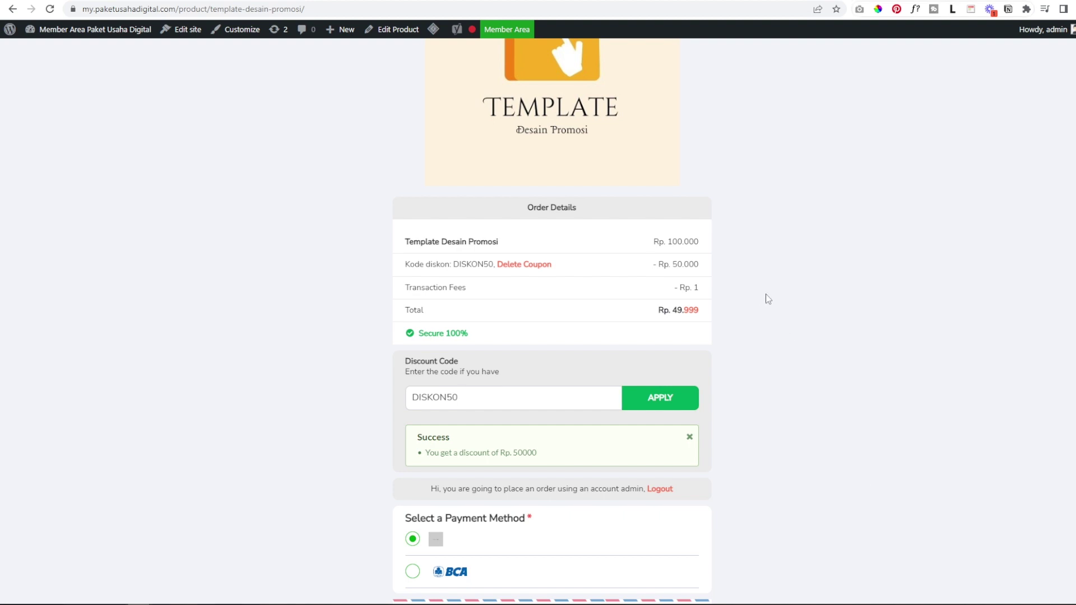
# - Go back to the Template Desain Promosi Edit Product page
pyautogui.scroll(1, 811, 291)
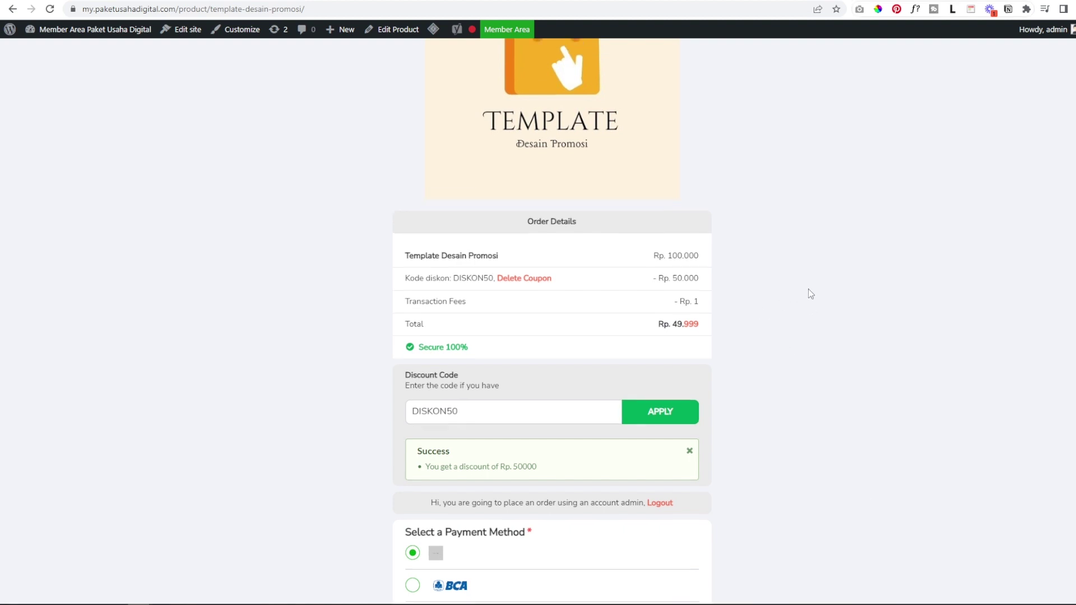
pyautogui.scroll(1, 891, 326)
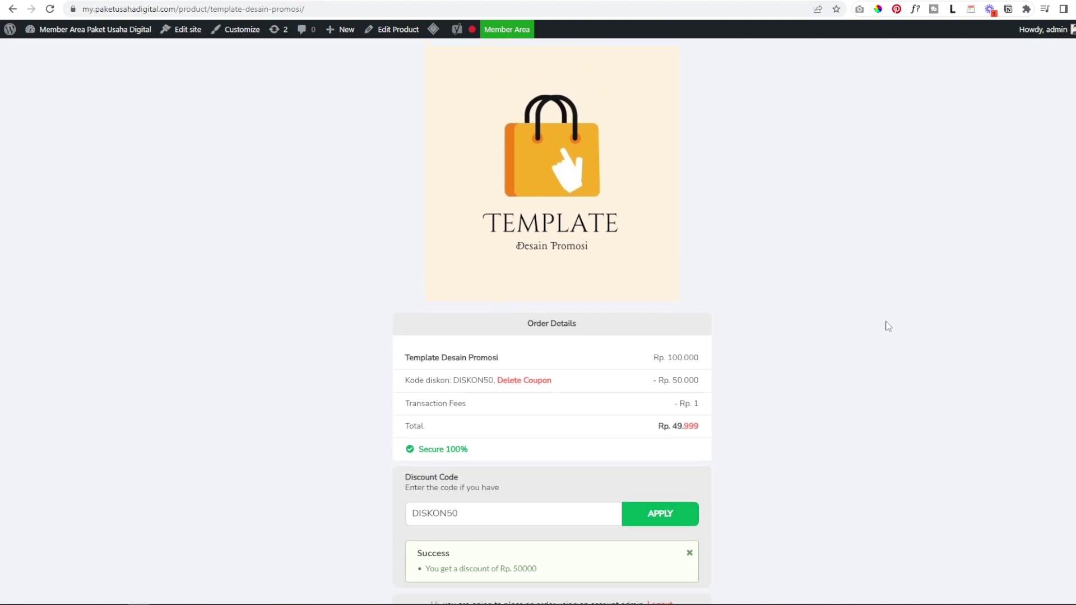
pyautogui.hotkey('alt', 'Left')
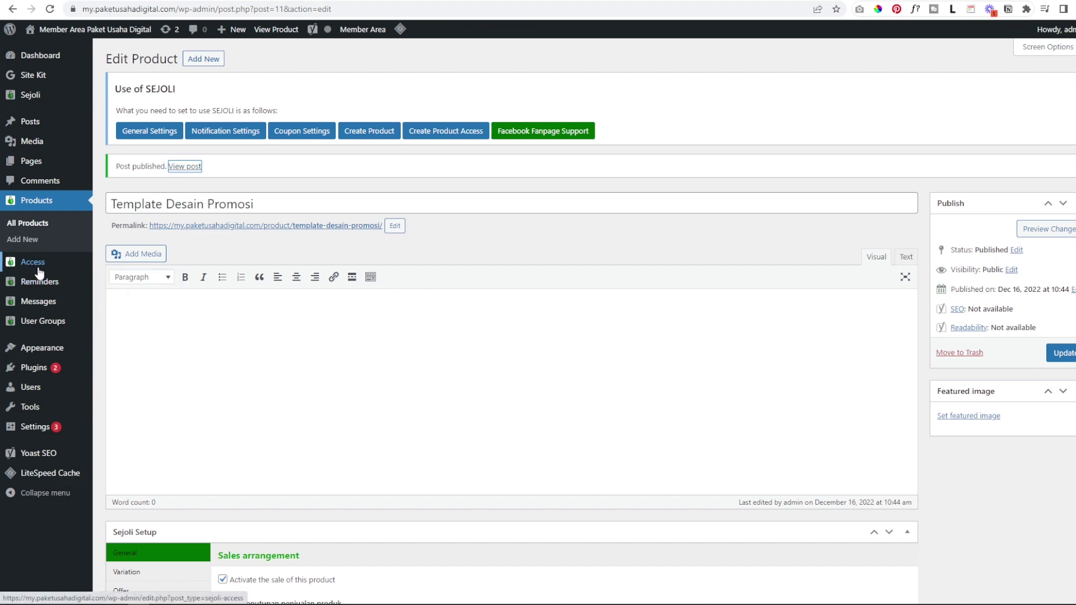
# - Start a new access page titled 'Akses template desain promosi' so its permalink is generated
pyautogui.moveTo(30, 266)
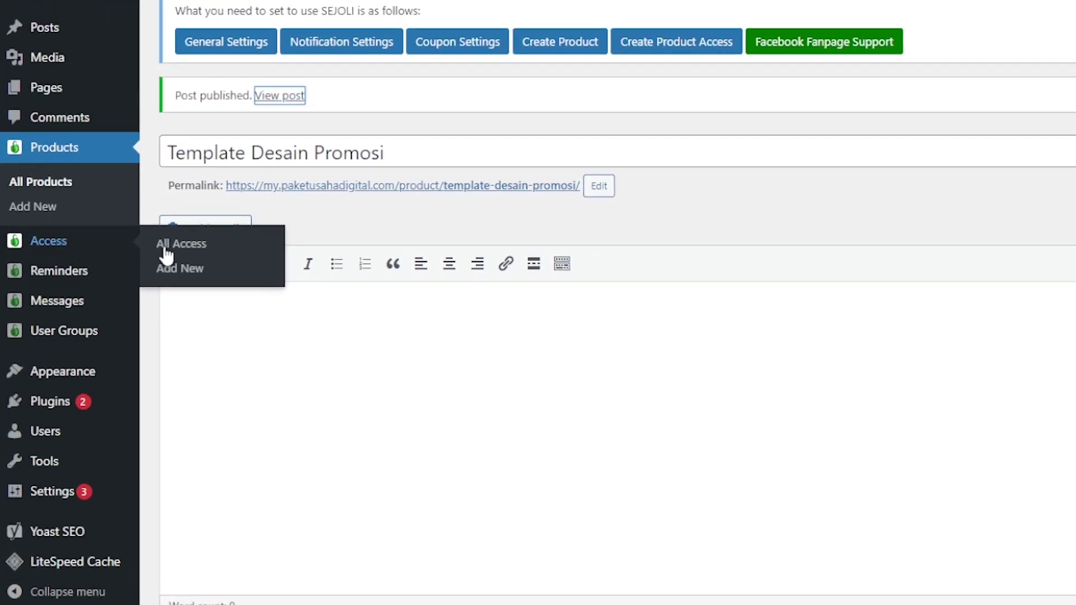
pyautogui.click(176, 279)
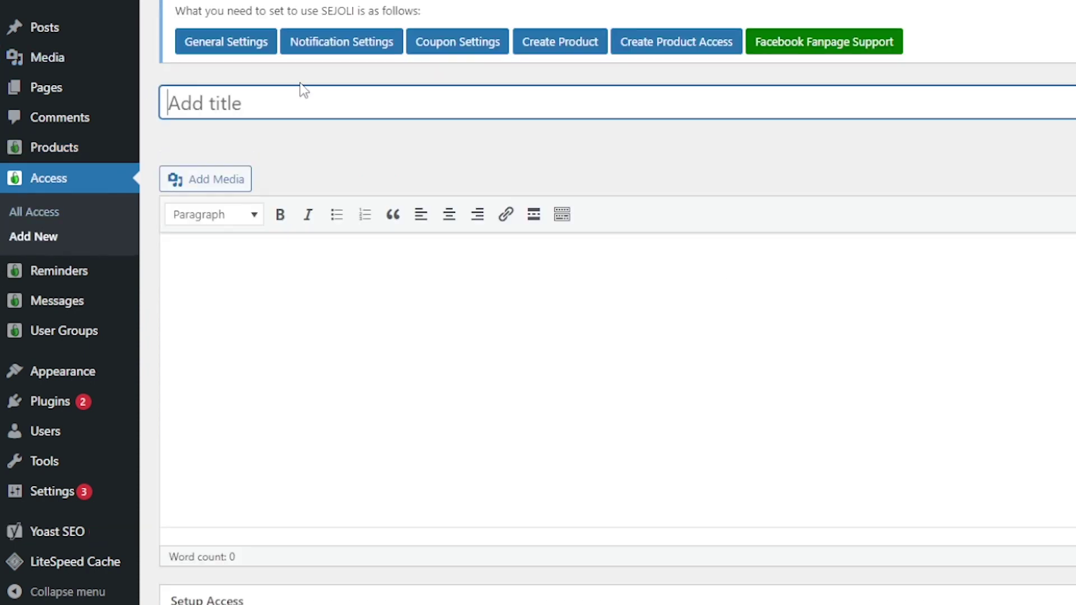
pyautogui.write('Akses')
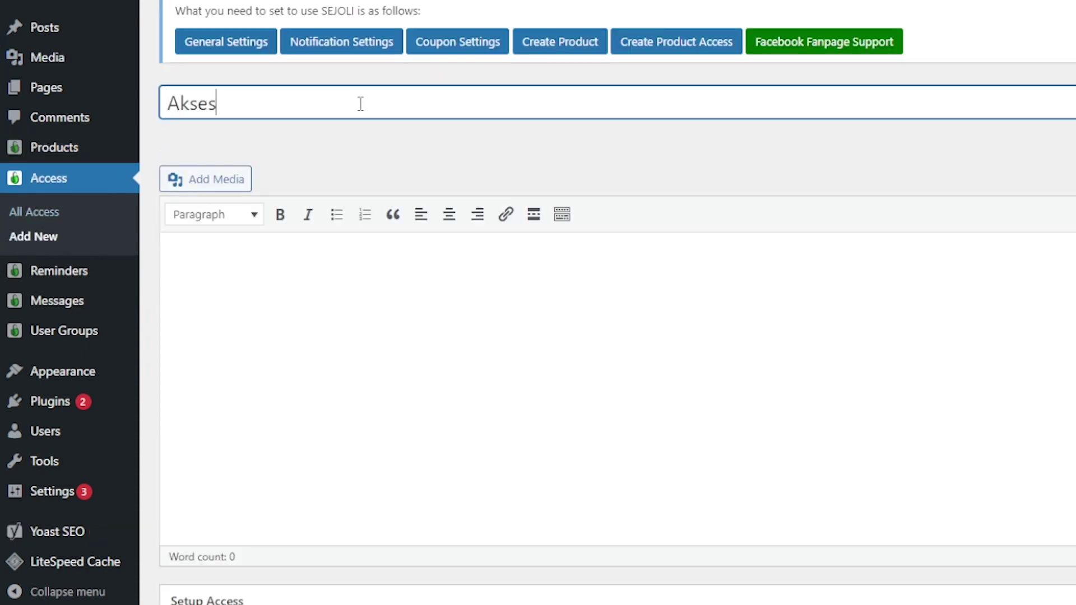
pyautogui.write(' template desain p')
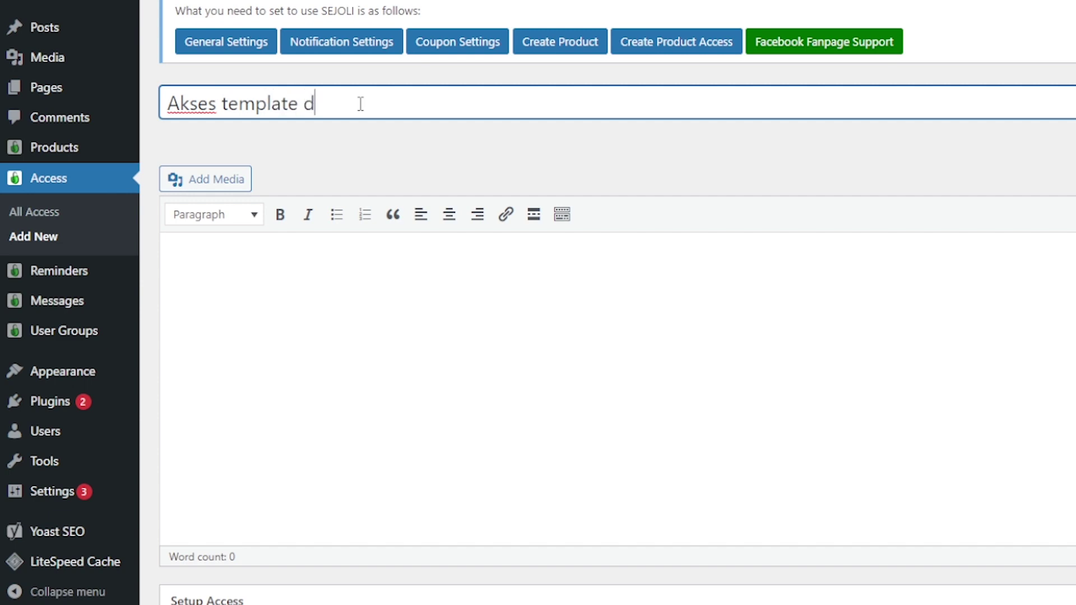
pyautogui.write('romosi')
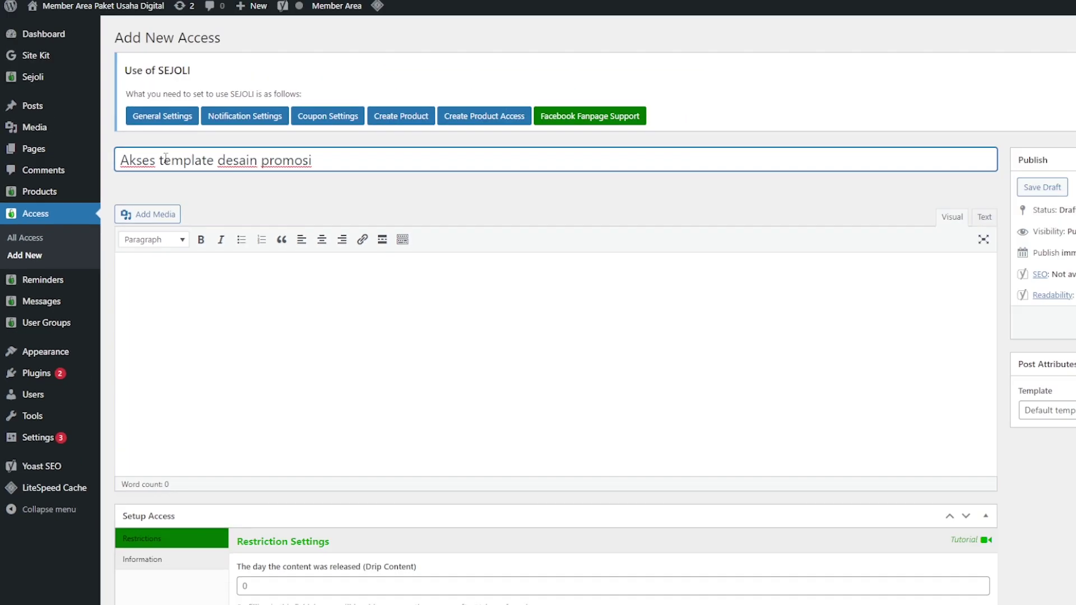
pyautogui.moveTo(221, 105); pyautogui.dragTo(476, 88)
pyautogui.click(307, 222)
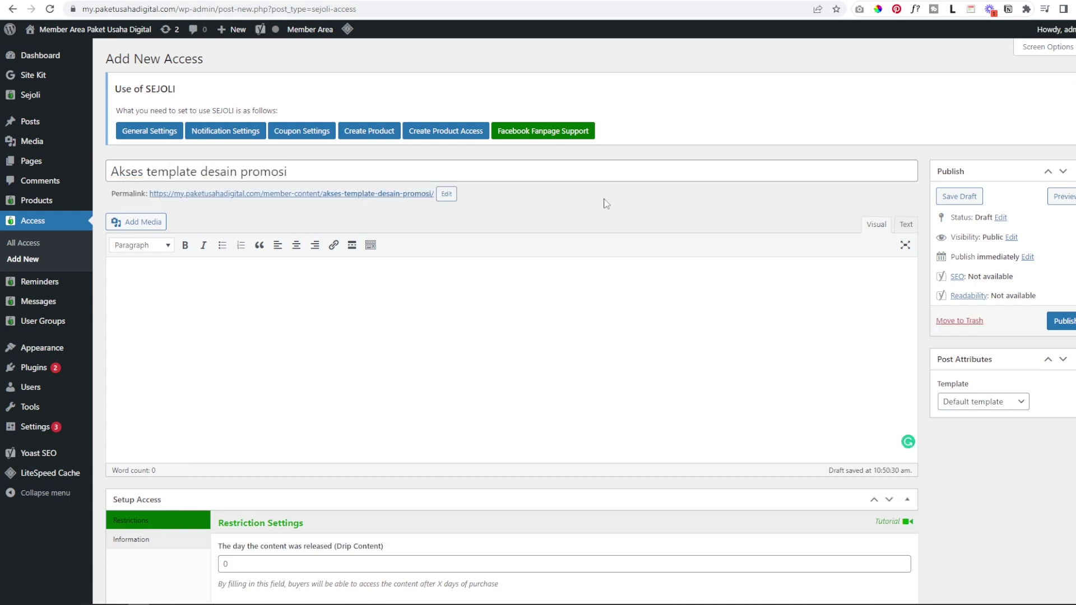
pyautogui.scroll(-1, 175, 289)
pyautogui.scroll(-1, 175, 288)
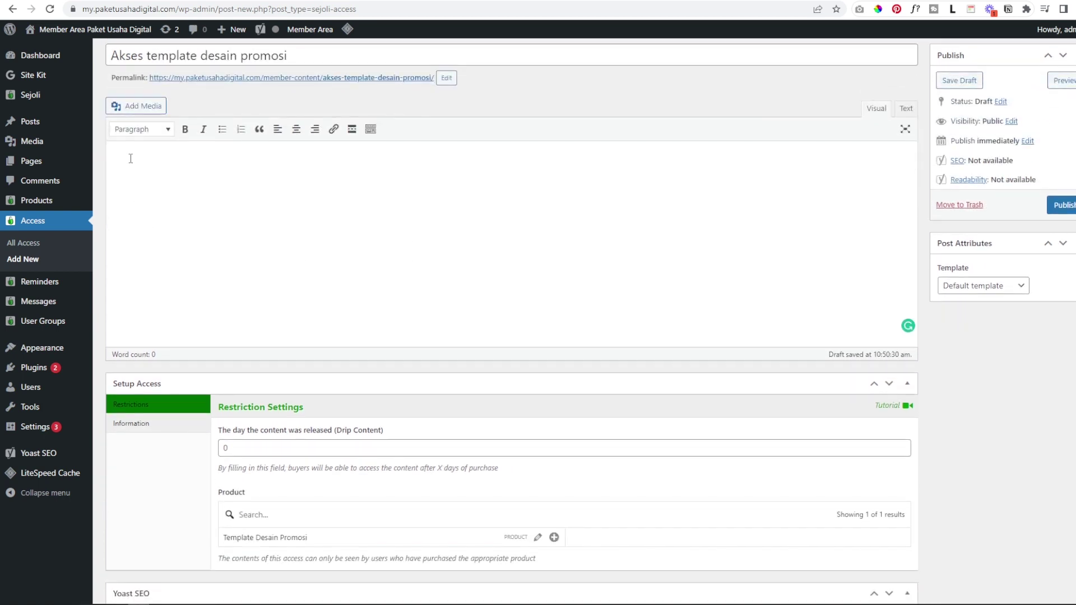
pyautogui.scroll(1, 760, 260)
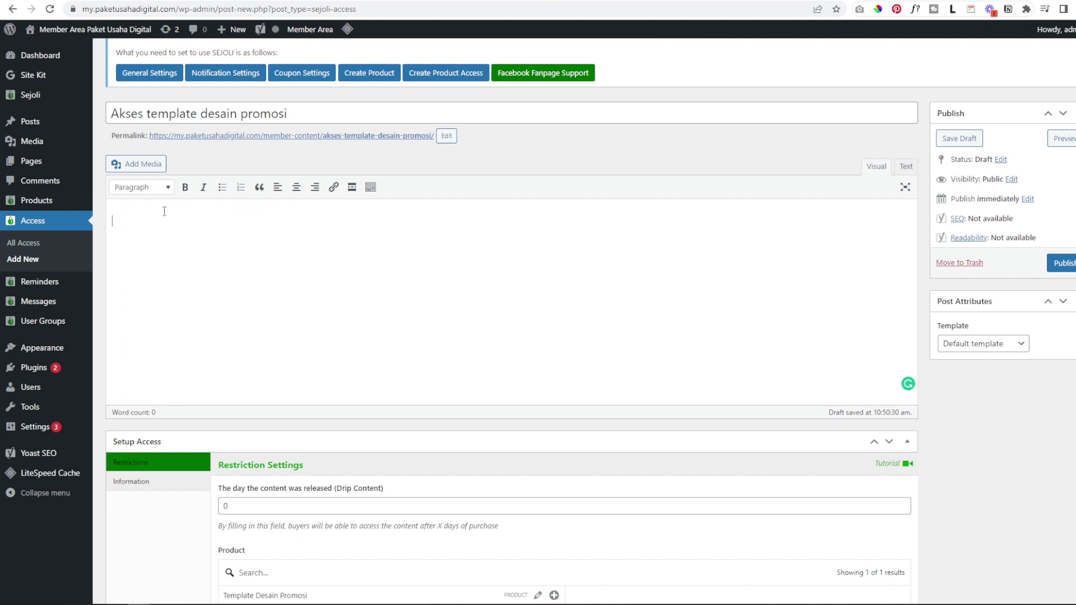
# - Zip the Neutral Modern Minimalist Signature Typography Logo, upload it, and insert its download link into the body
pyautogui.click(284, 250)
pyautogui.click(145, 167)
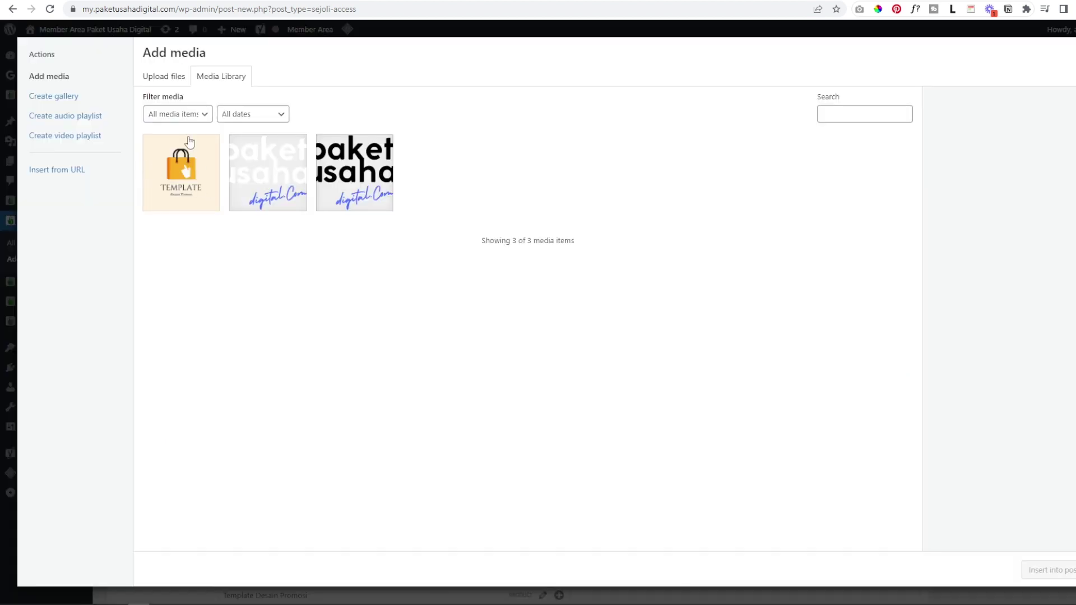
pyautogui.click(164, 83)
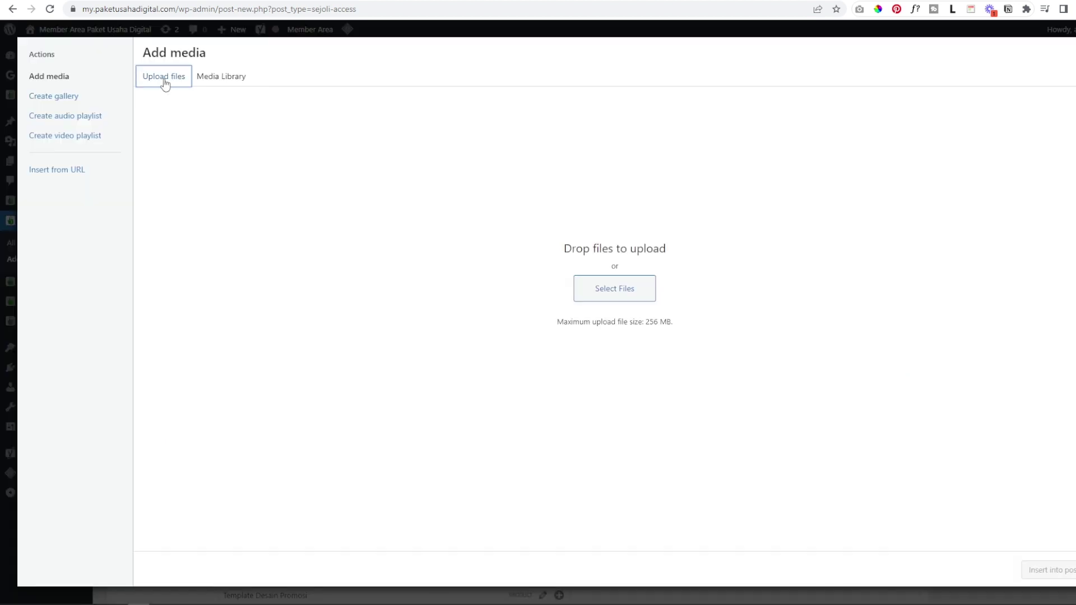
pyautogui.click(598, 297)
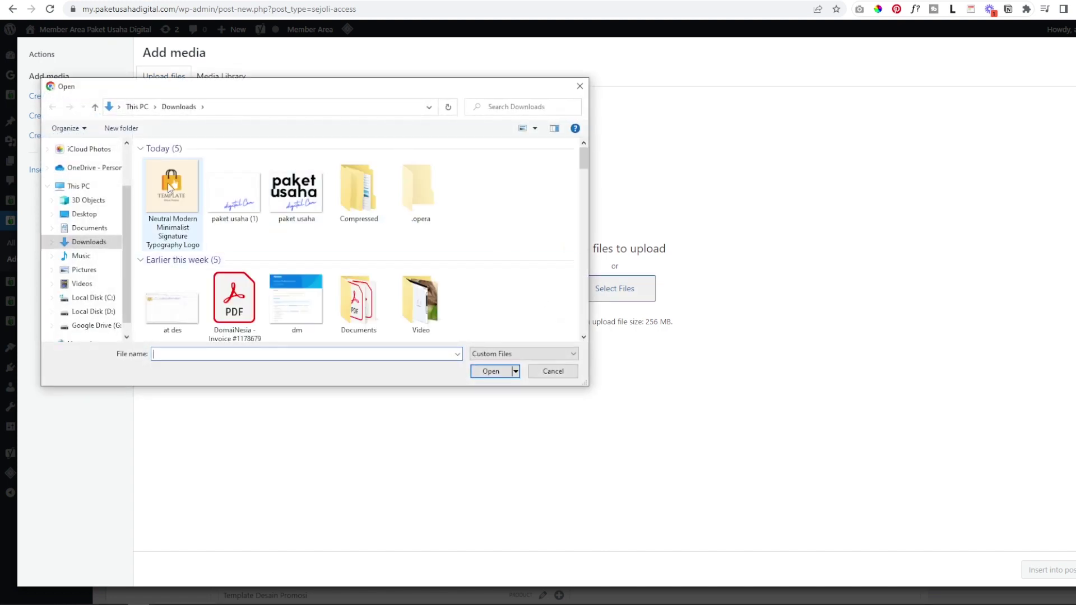
pyautogui.click(169, 186)
pyautogui.rightClick(170, 182)
pyautogui.moveTo(201, 377)
pyautogui.click(392, 414)
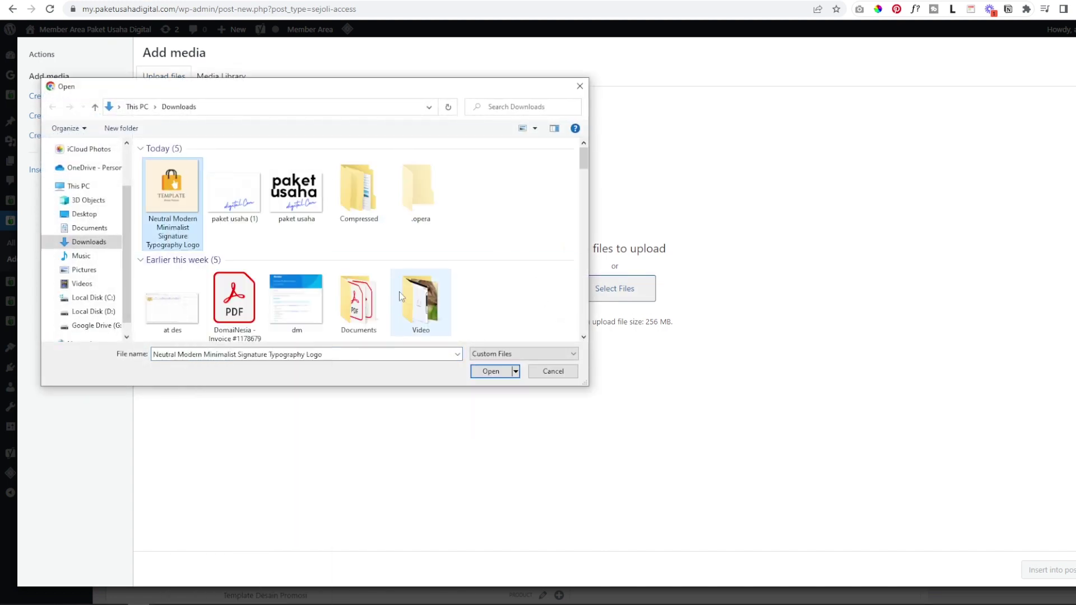
pyautogui.click(487, 199)
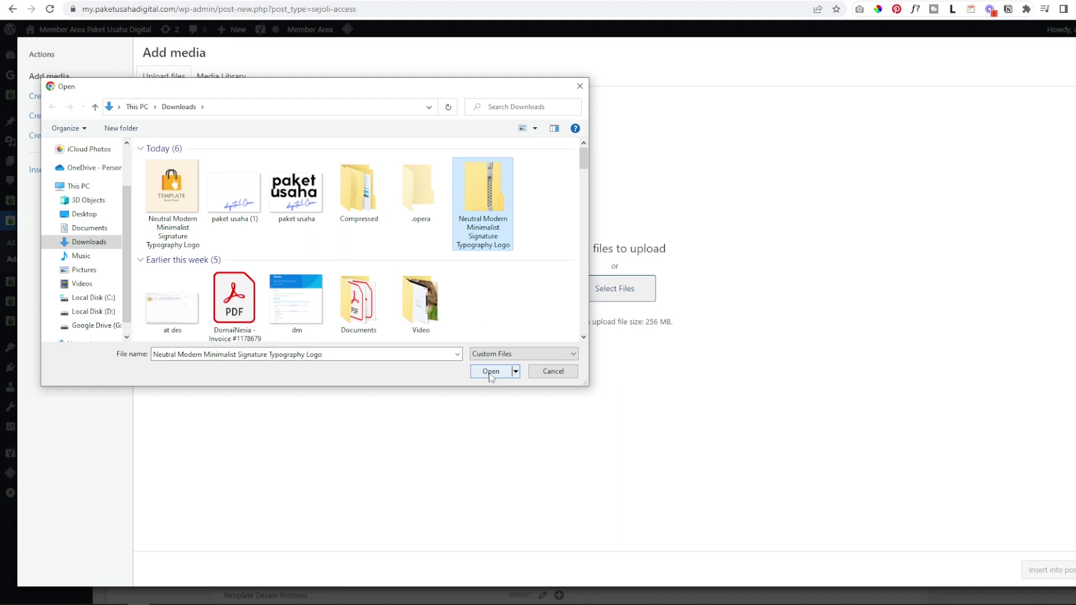
pyautogui.click(491, 371)
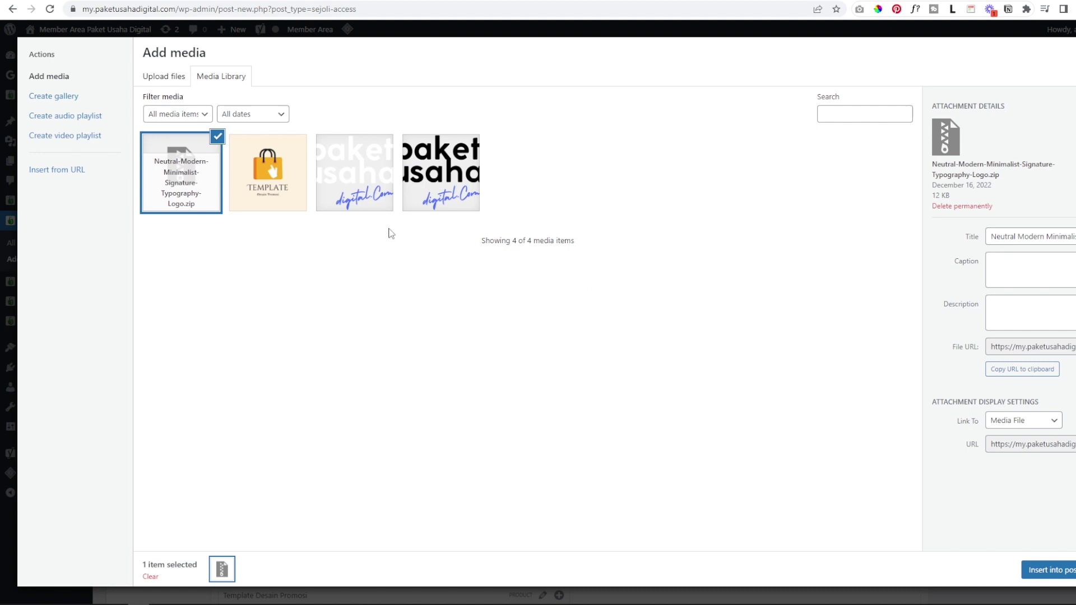
pyautogui.click(1050, 571)
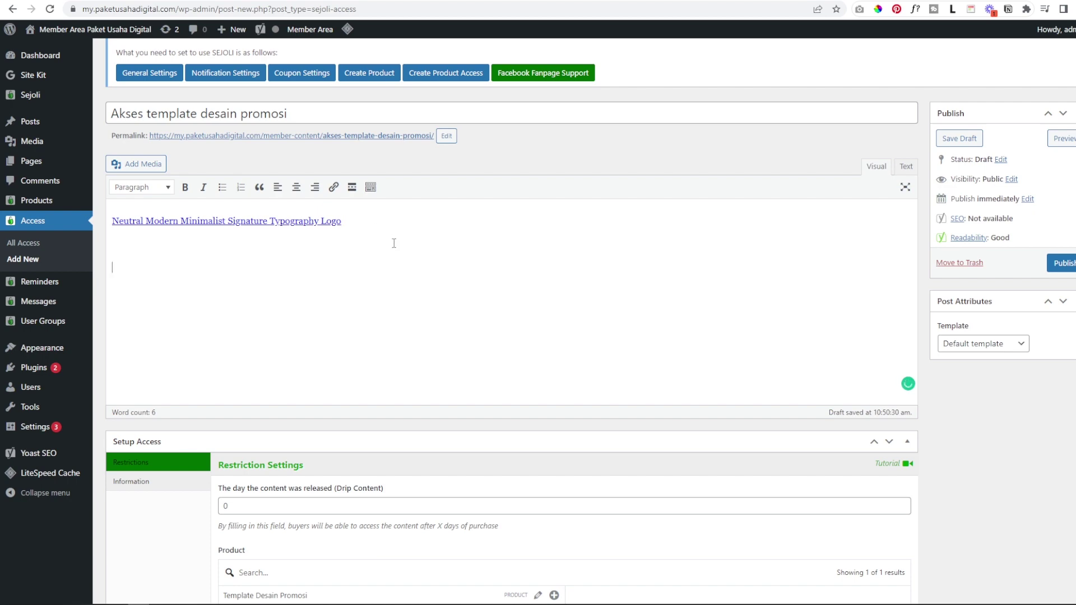
# - Paste the 'Klik download produknya disini' line and link it to dropbox.com
pyautogui.write('Klik download produknya disini')
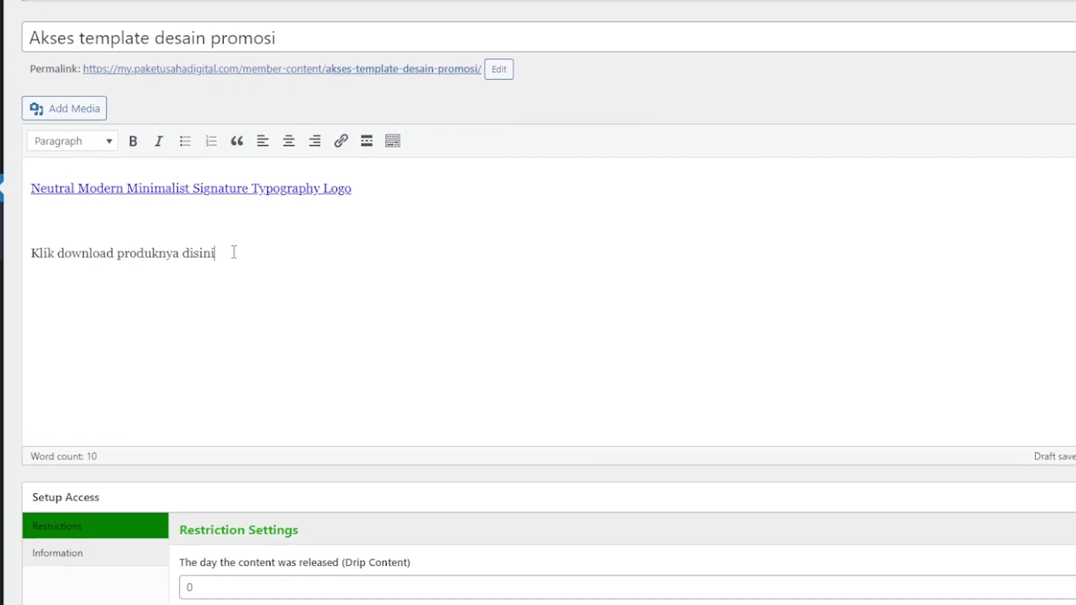
pyautogui.moveTo(234, 252); pyautogui.dragTo(24, 252)
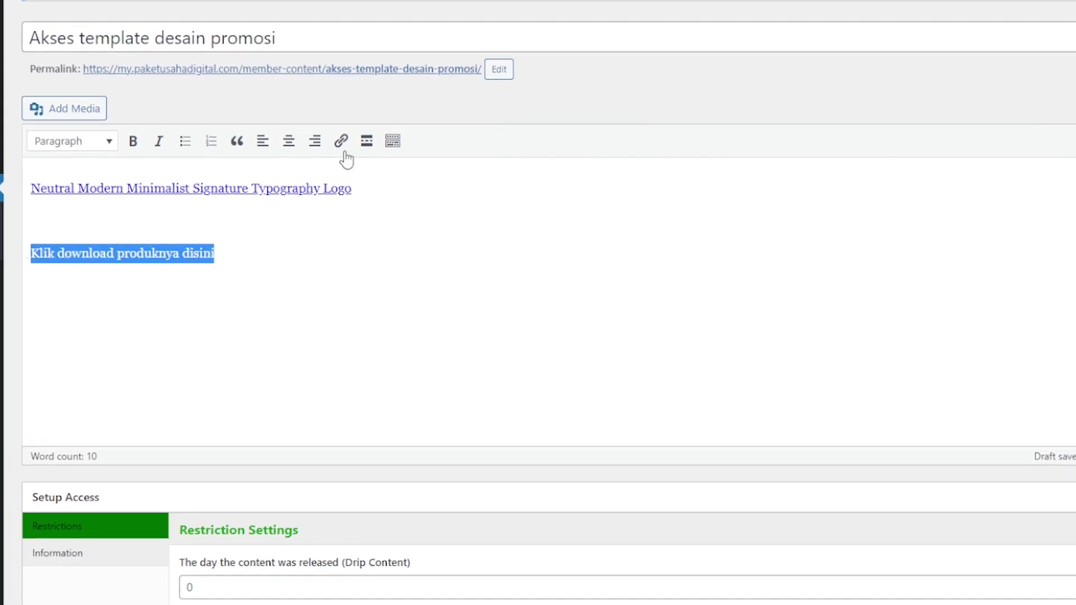
pyautogui.click(340, 141)
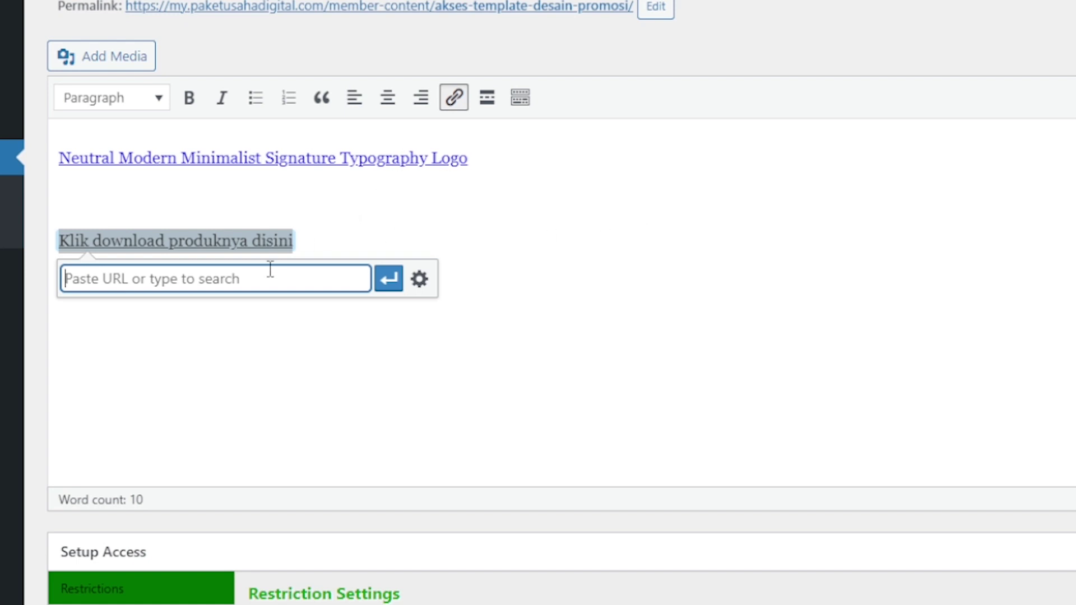
pyautogui.write('dro')
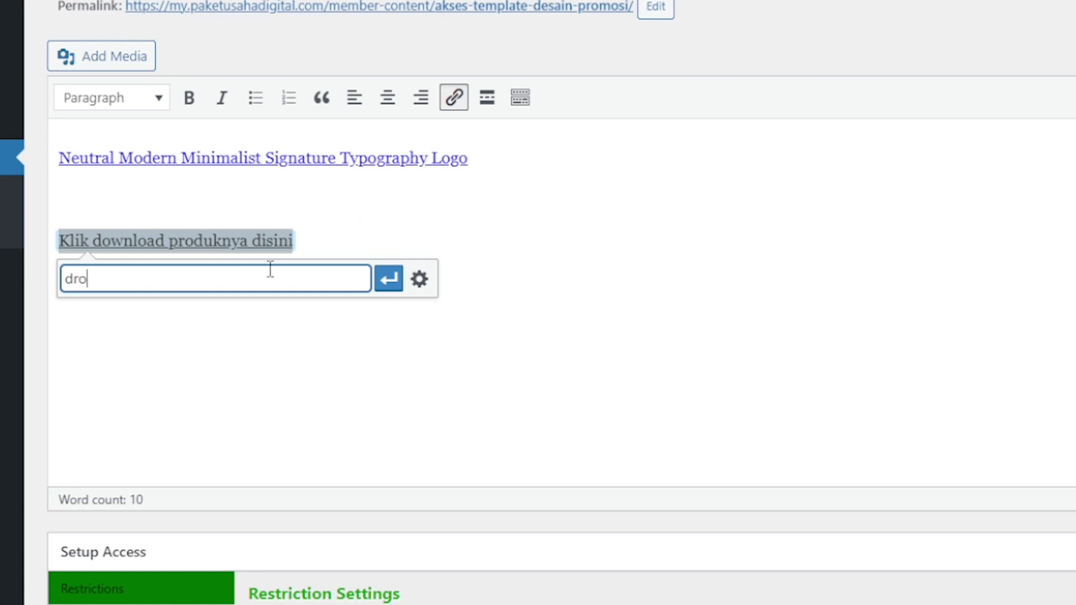
pyautogui.write('pbox.com')
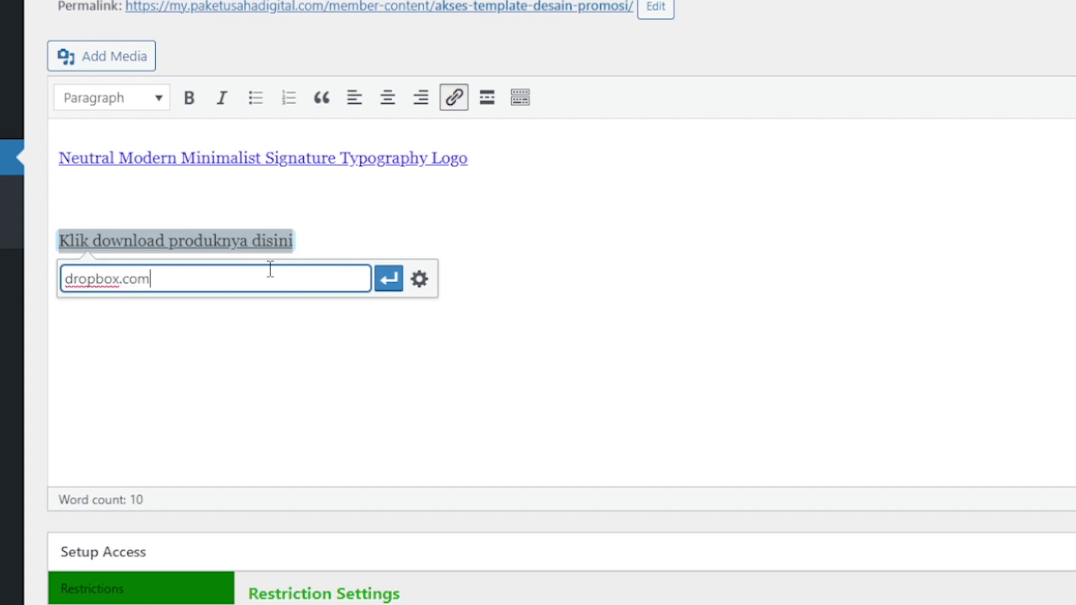
pyautogui.click(388, 279)
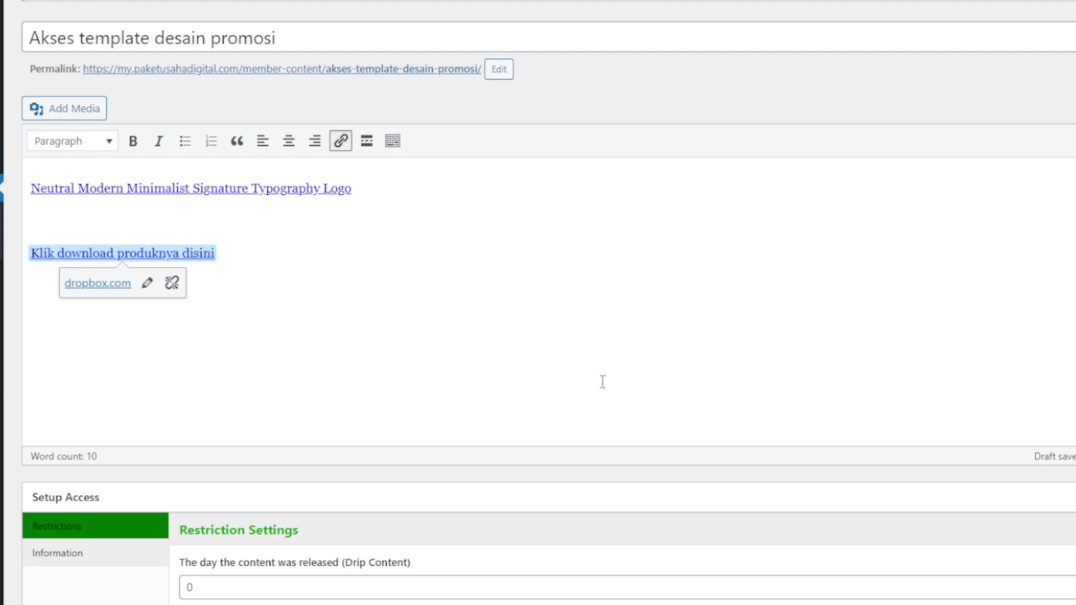
pyautogui.scroll(-3, 272, 392)
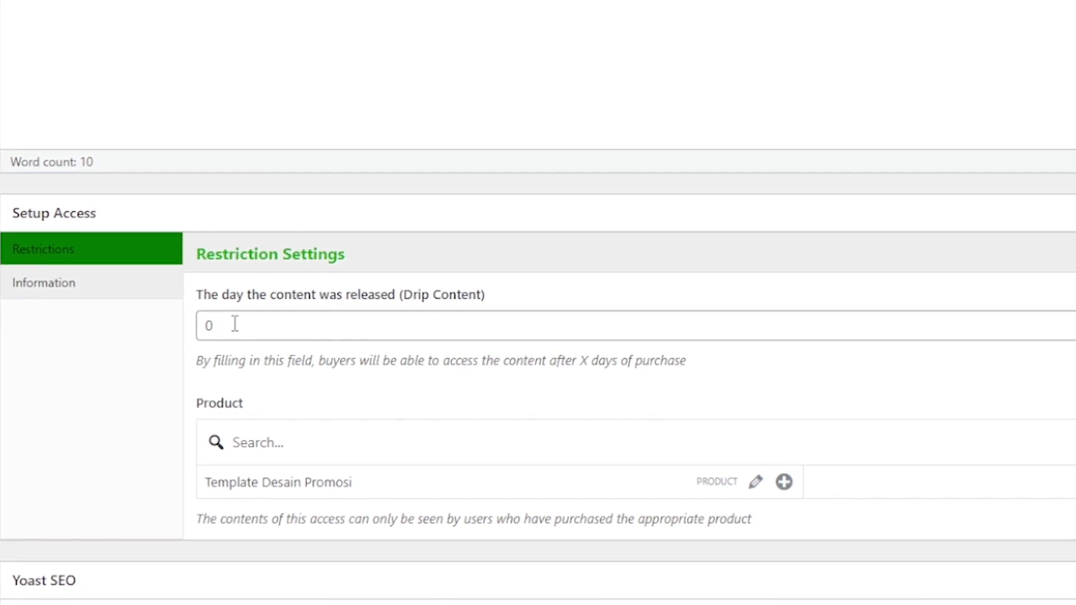
# - Enter 1 for the drip content days and add Template Desain Promosi to the allowed products
pyautogui.moveTo(238, 323); pyautogui.dragTo(169, 331)
pyautogui.write('1')
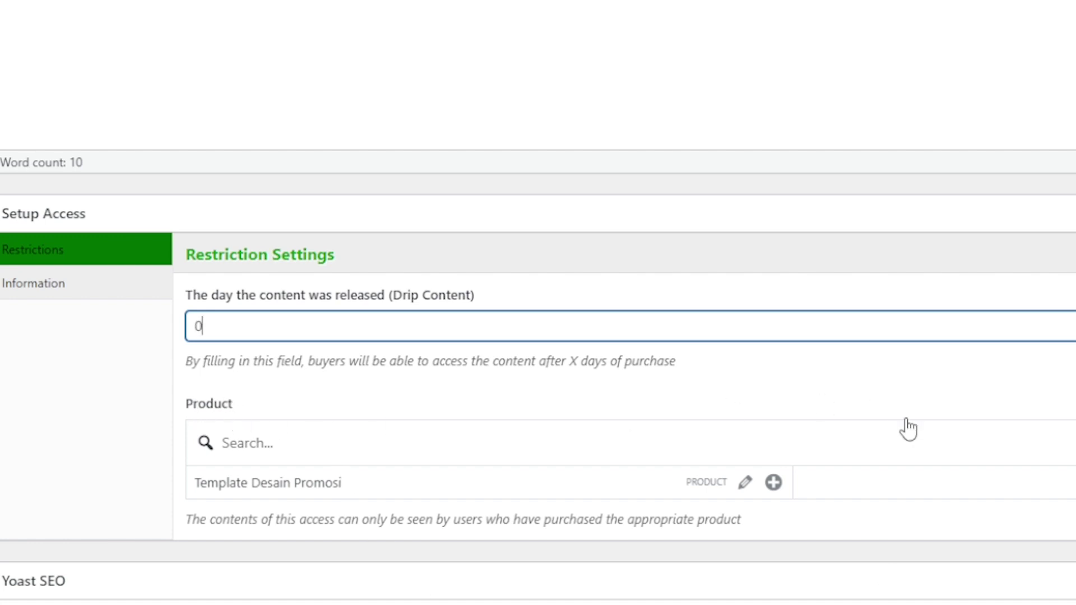
pyautogui.scroll(5, 964, 216)
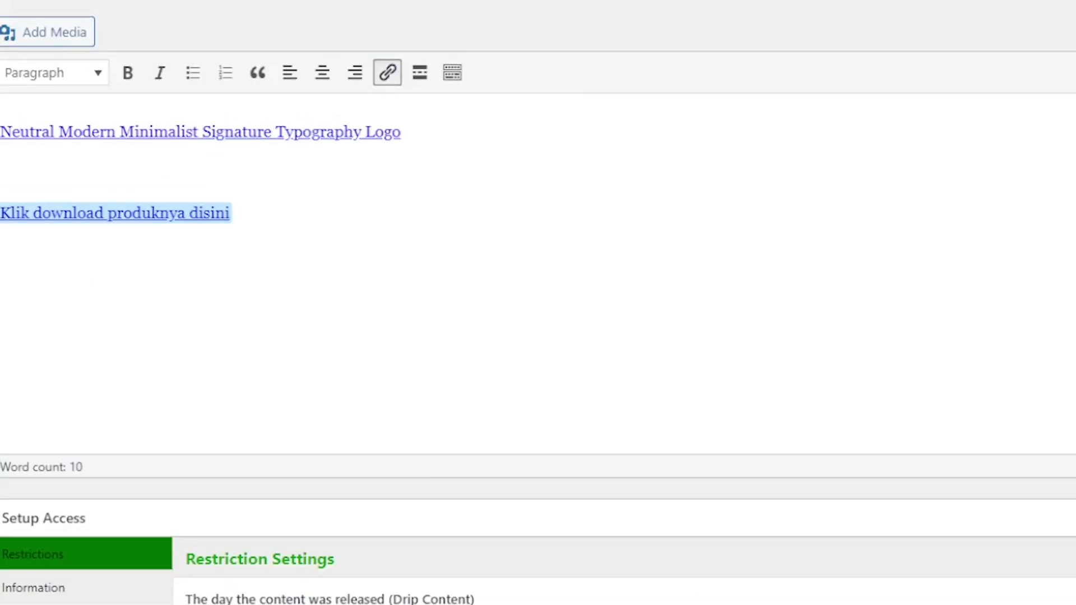
pyautogui.scroll(-8, 770, 81)
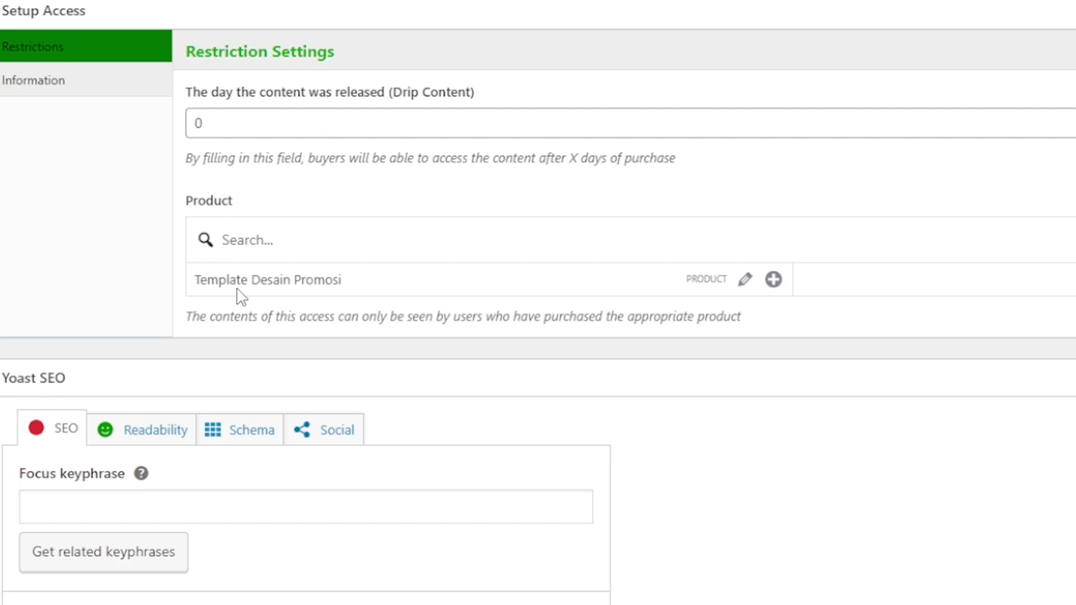
pyautogui.click(734, 294)
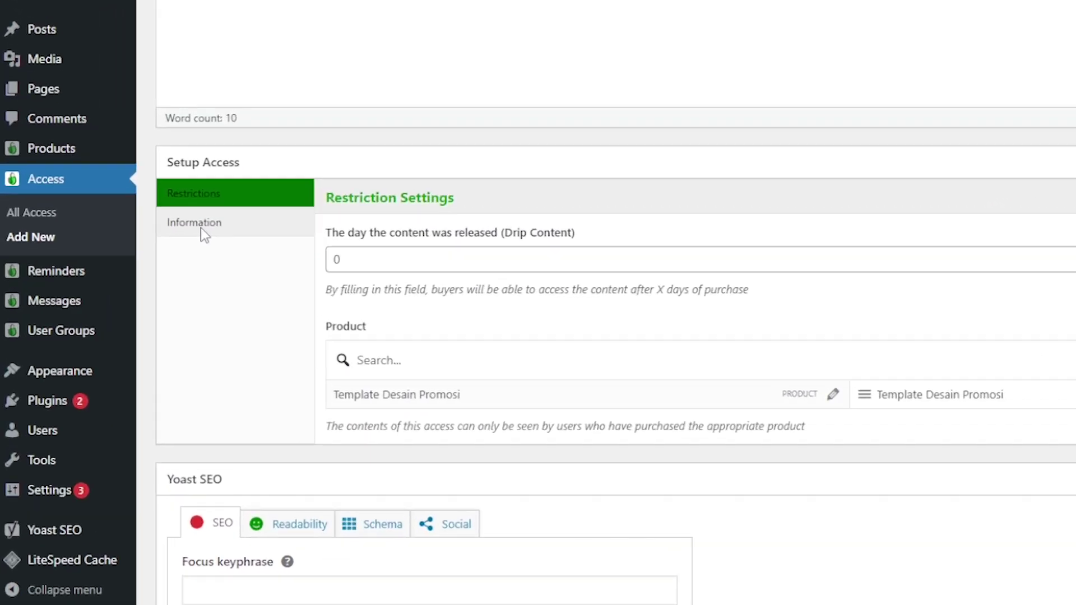
# - Review the unauthorized-access message in the information-to-viewer settings
pyautogui.click(138, 252)
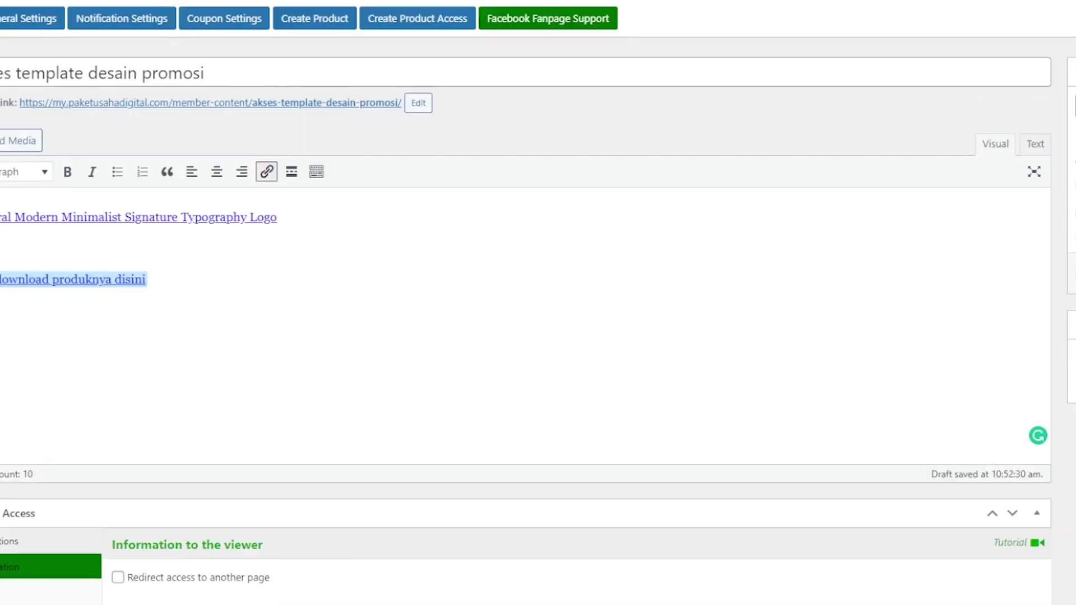
pyautogui.scroll(-4, 1043, 480)
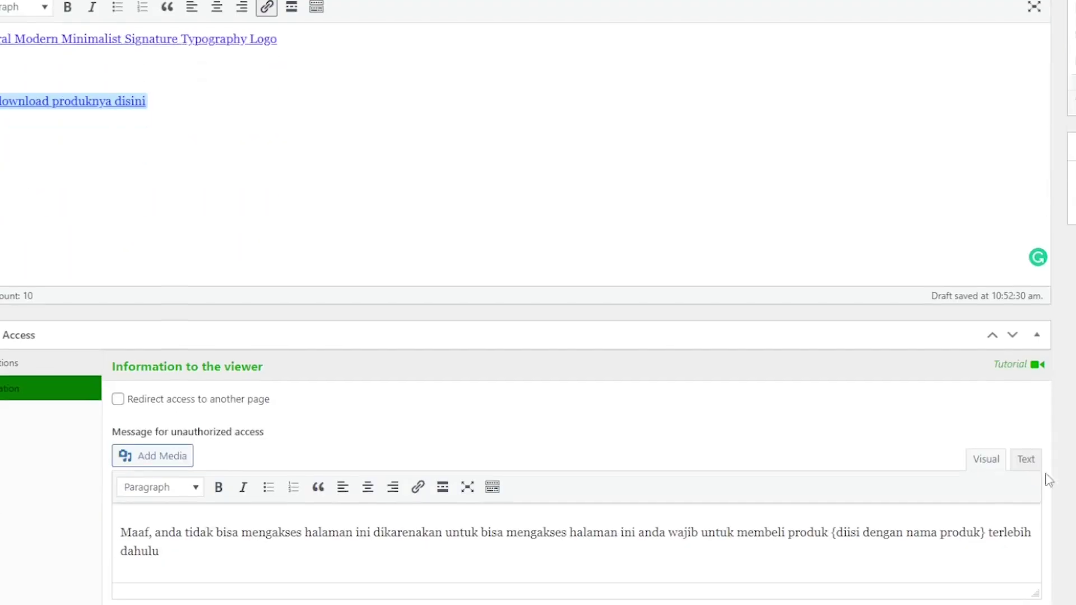
pyautogui.scroll(-3, 1064, 448)
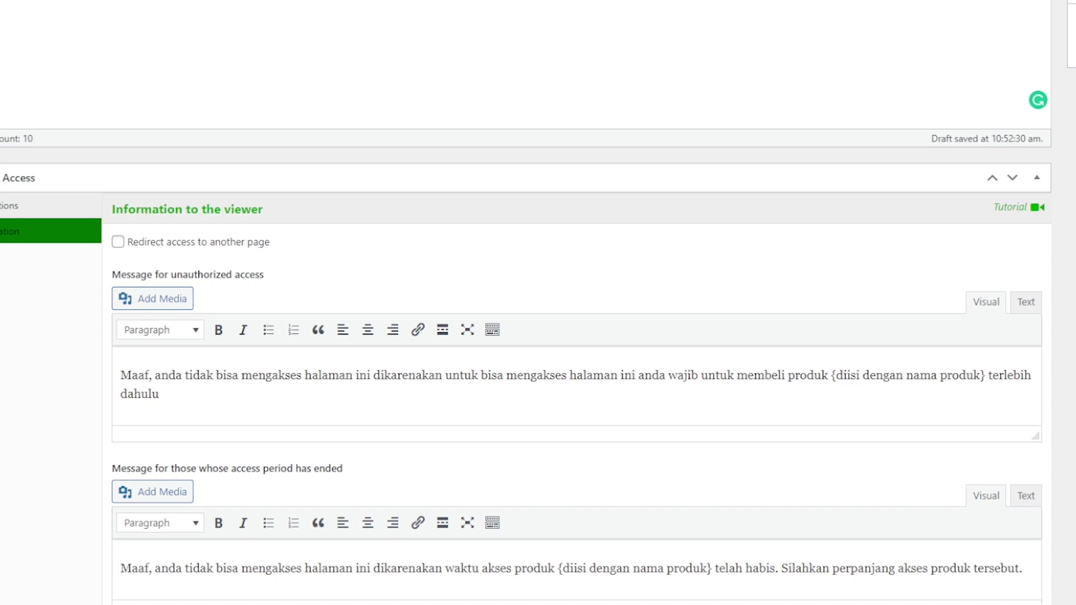
pyautogui.moveTo(168, 398); pyautogui.dragTo(117, 372)
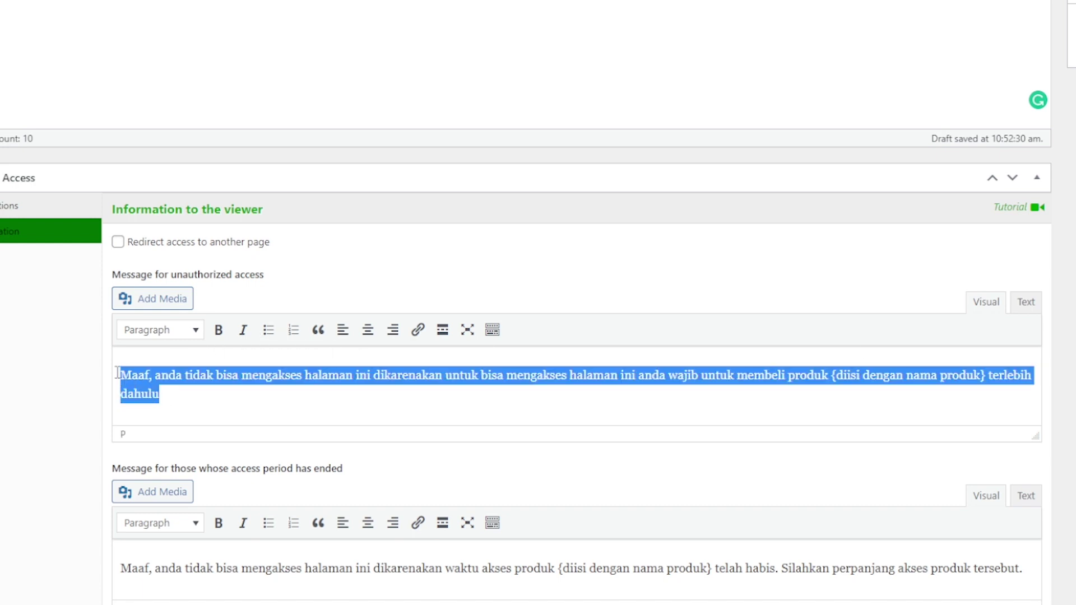
pyautogui.click(203, 376)
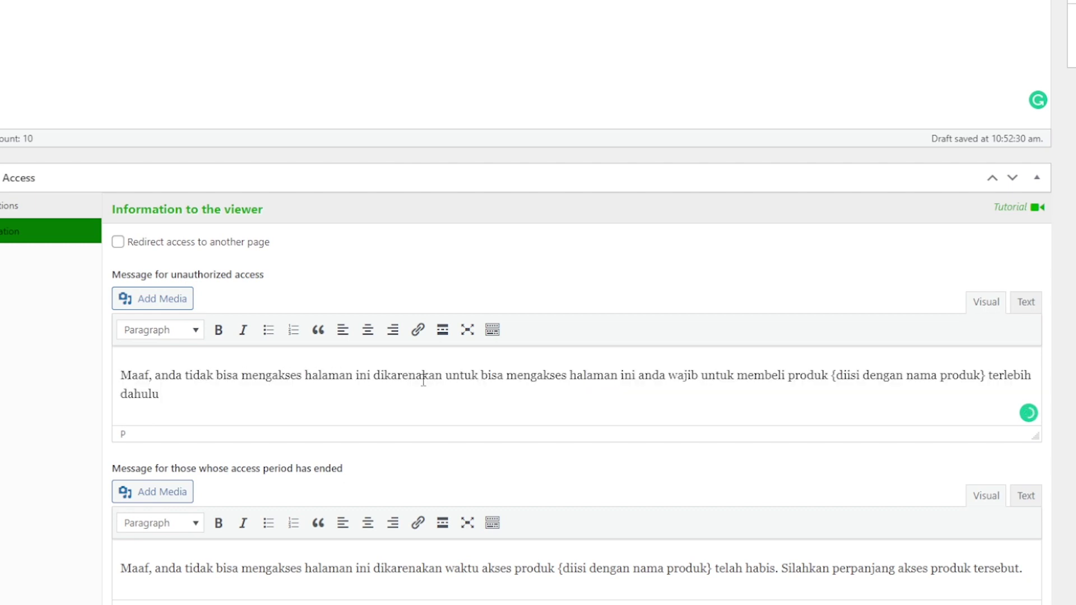
pyautogui.moveTo(398, 376); pyautogui.dragTo(813, 390)
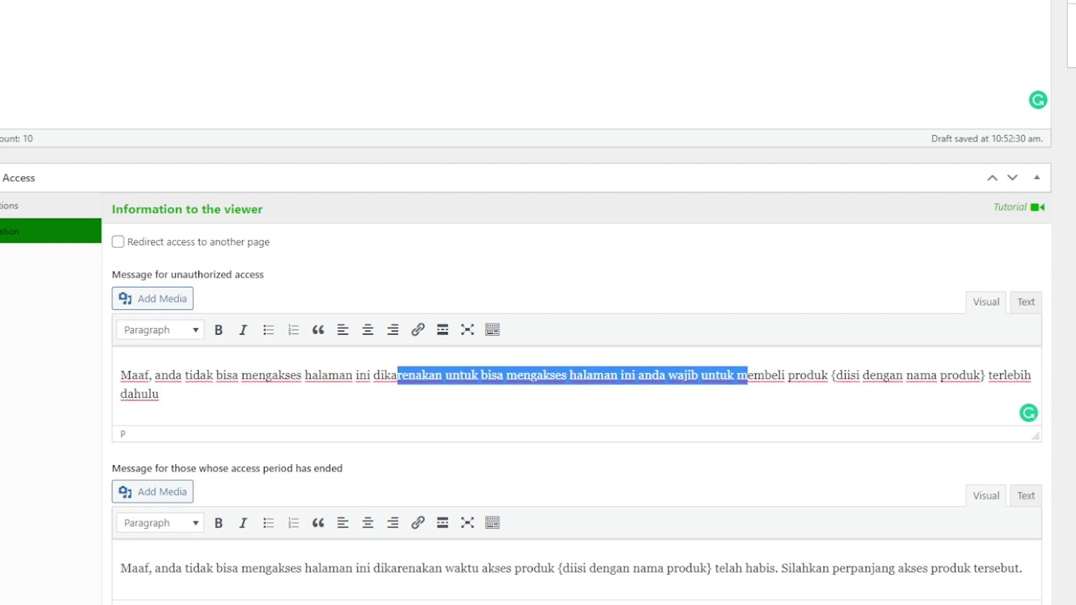
pyautogui.scroll(-3, 526, 302)
pyautogui.scroll(8, 527, 302)
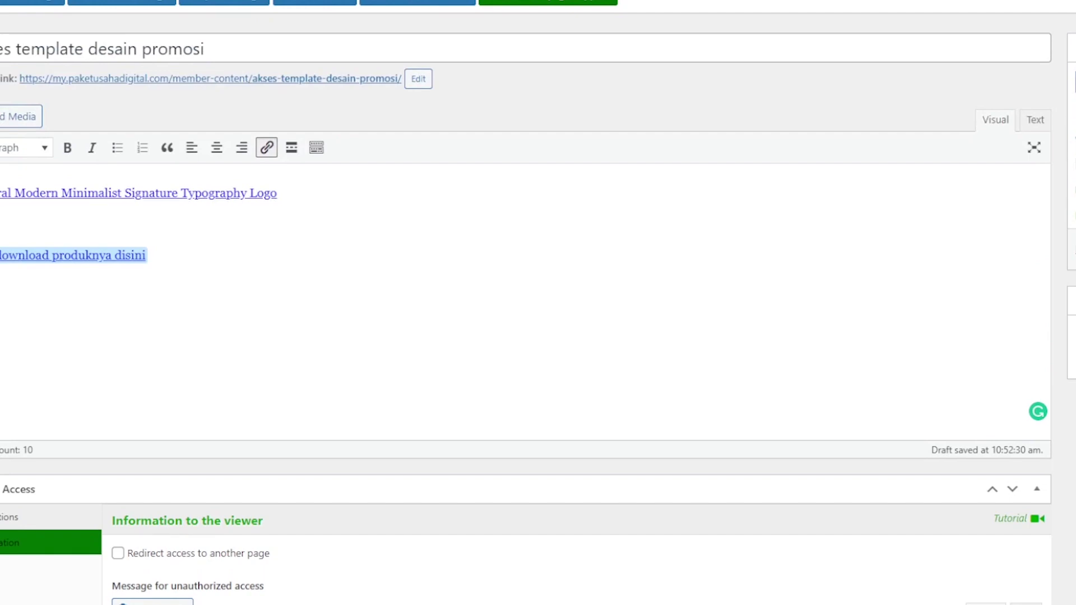
# - Publish the access page and open the published post in a new tab
pyautogui.click(1055, 255)
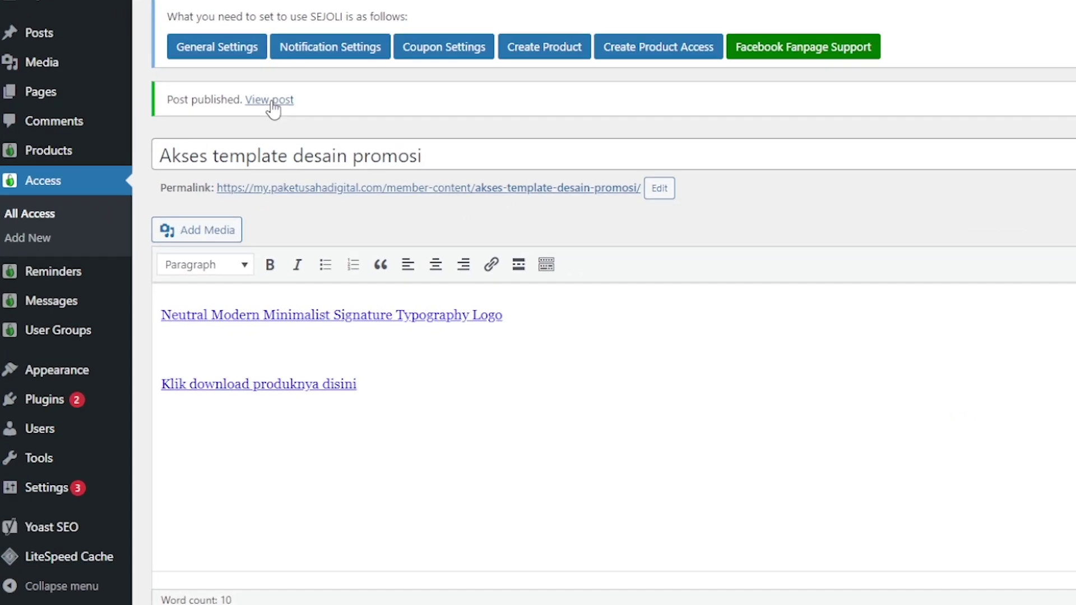
pyautogui.rightClick(185, 166)
pyautogui.click(323, 114)
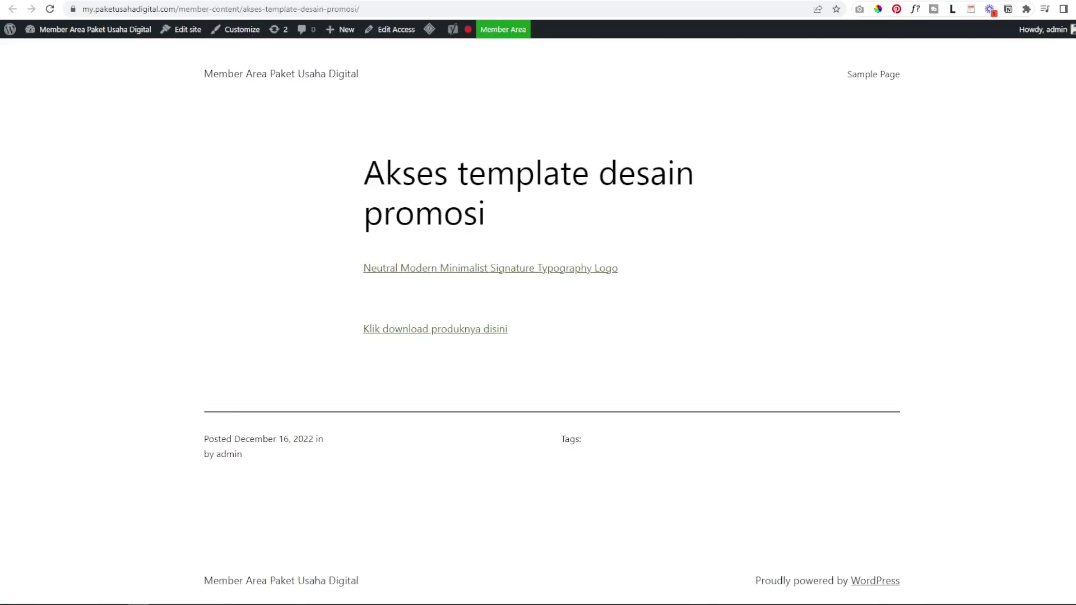
# - Load the published page's address in a new Incognito window as a logged-out visitor
pyautogui.click(217, 8)
pyautogui.hotkey('ctrl', 'c')
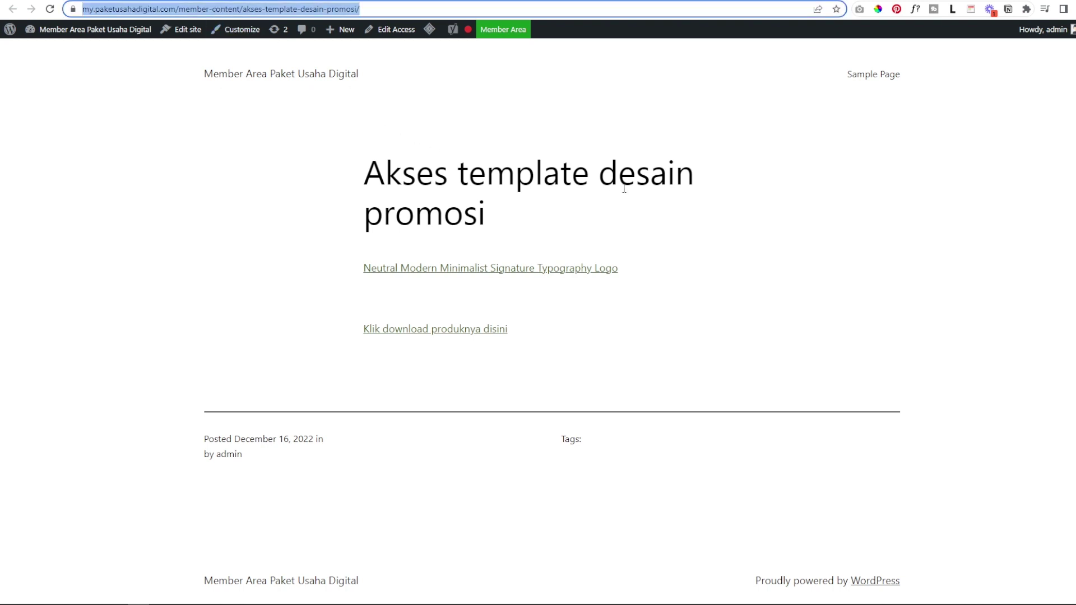
pyautogui.click(1073, 9)
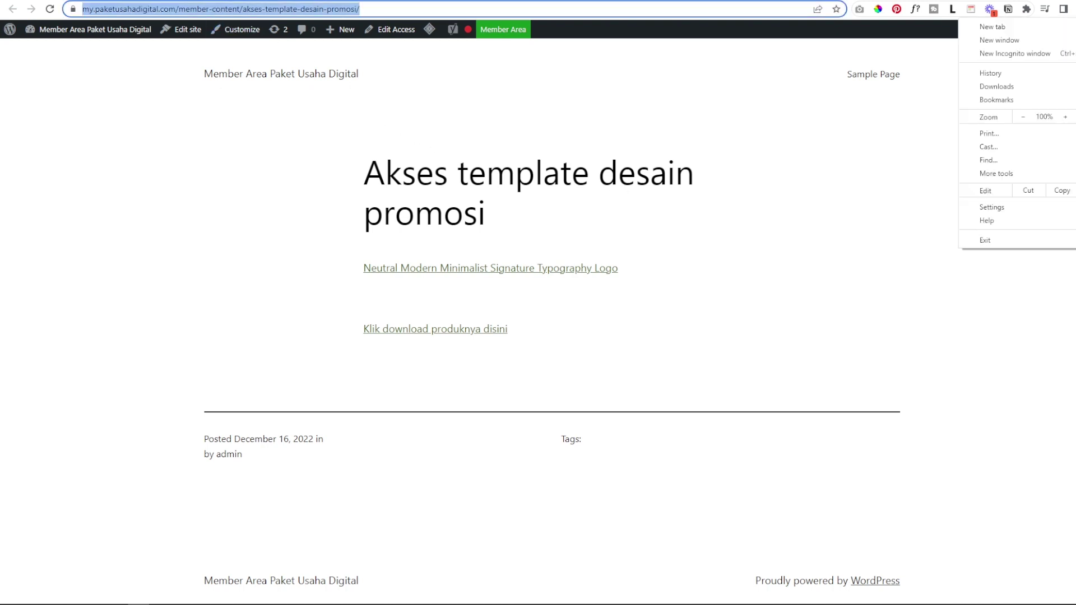
pyautogui.click(1055, 54)
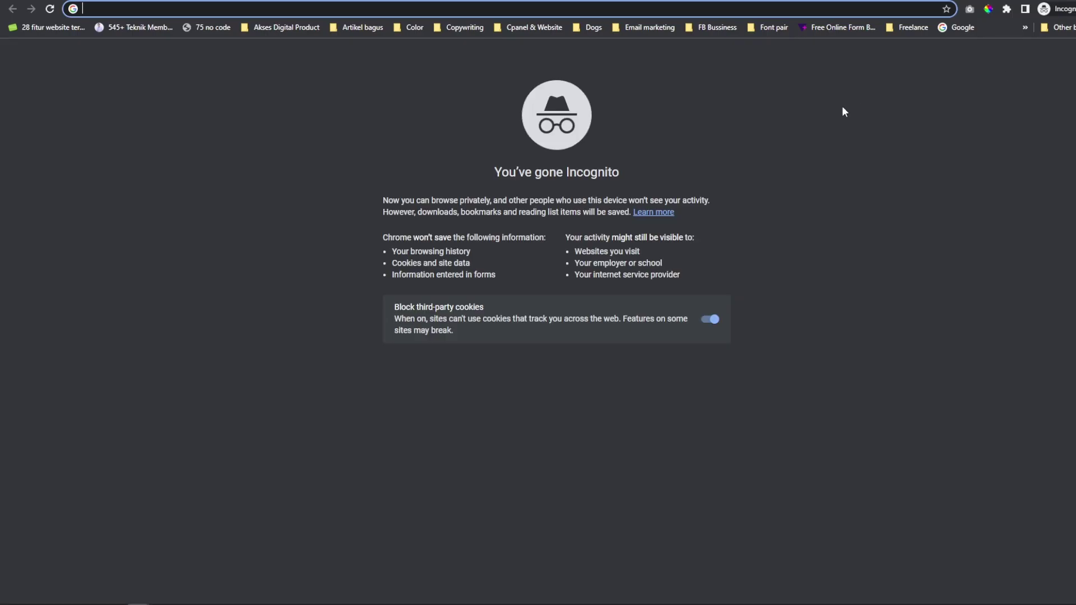
pyautogui.hotkey('ctrl', 'v')
pyautogui.press('Return')
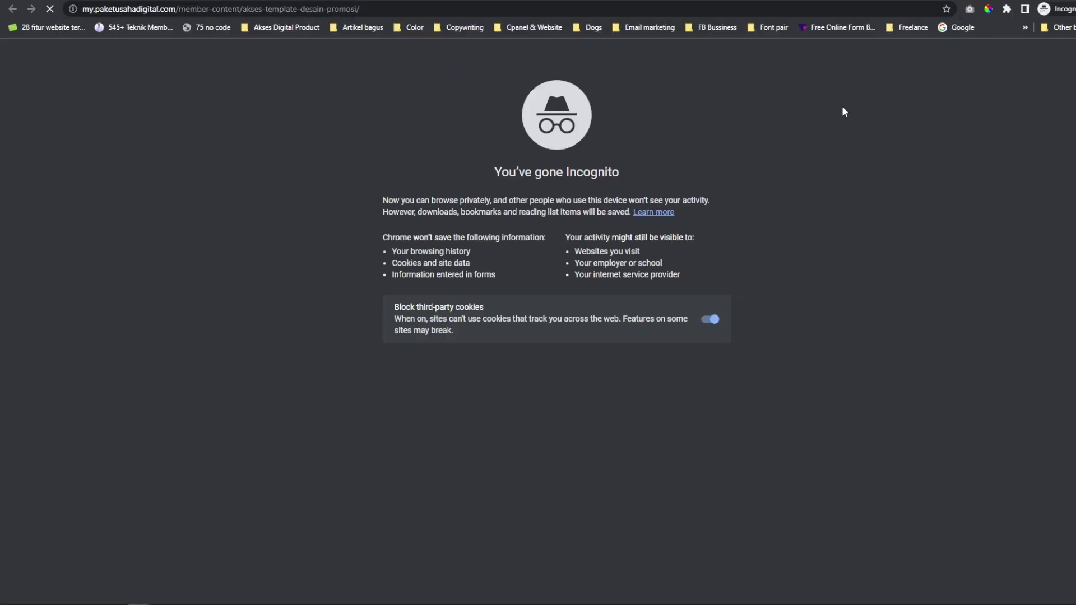
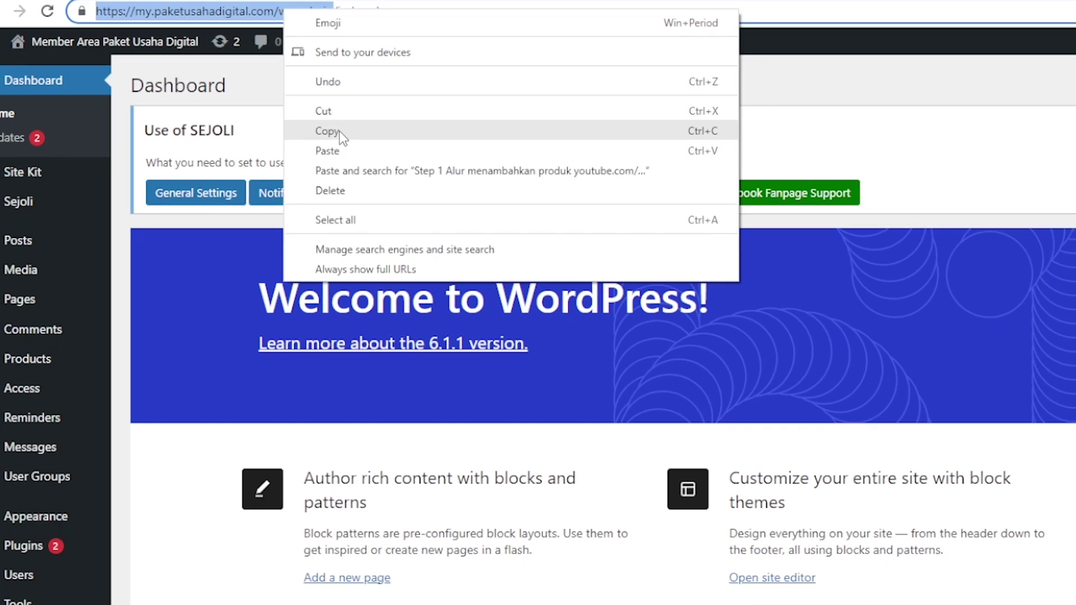
# - Copy the site address and load it in a new incognito tab, reaching the member-area login page
pyautogui.click(347, 140)
pyautogui.moveTo(140, 598)
pyautogui.click(183, 563)
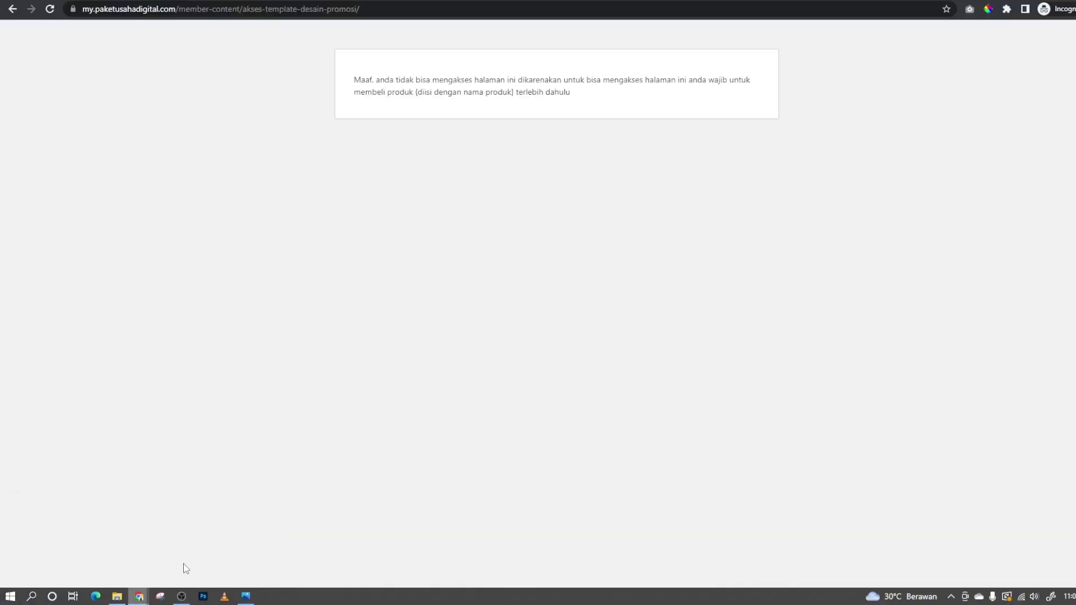
pyautogui.click(167, 7)
pyautogui.press('BackSpace')
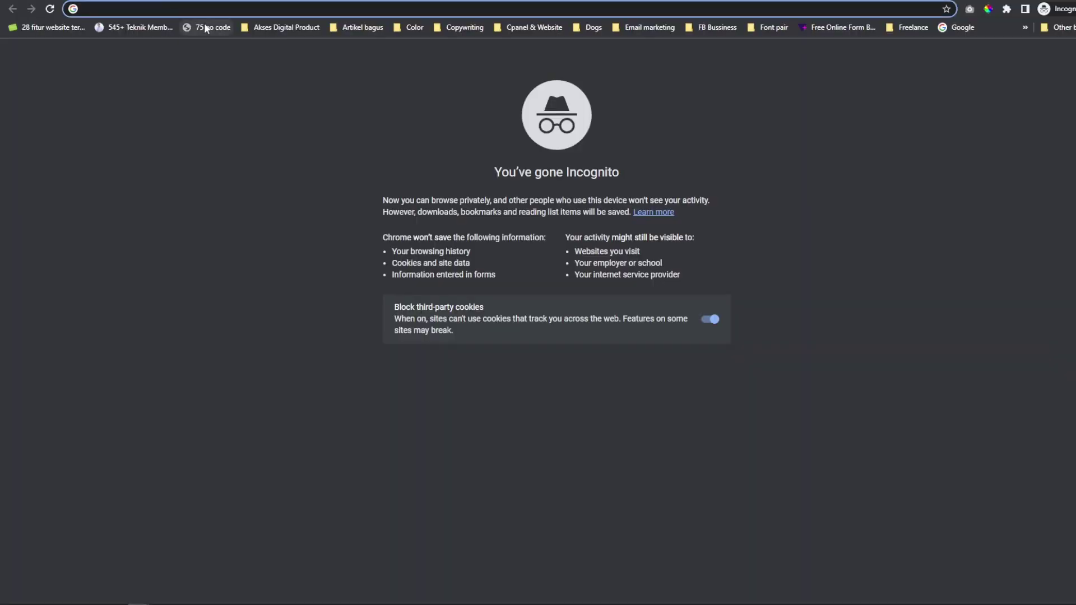
pyautogui.hotkey('ctrl', 'v')
pyautogui.press('Return')
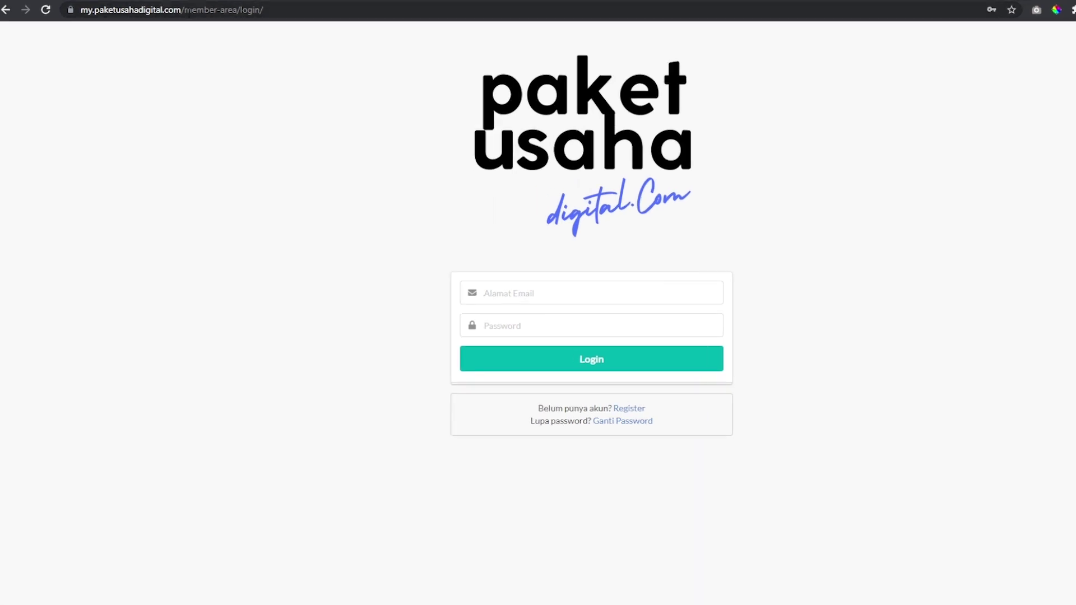
# - Register a new member with username, full name, email and password, then go to member login
pyautogui.moveTo(242, 9); pyautogui.dragTo(424, 16)
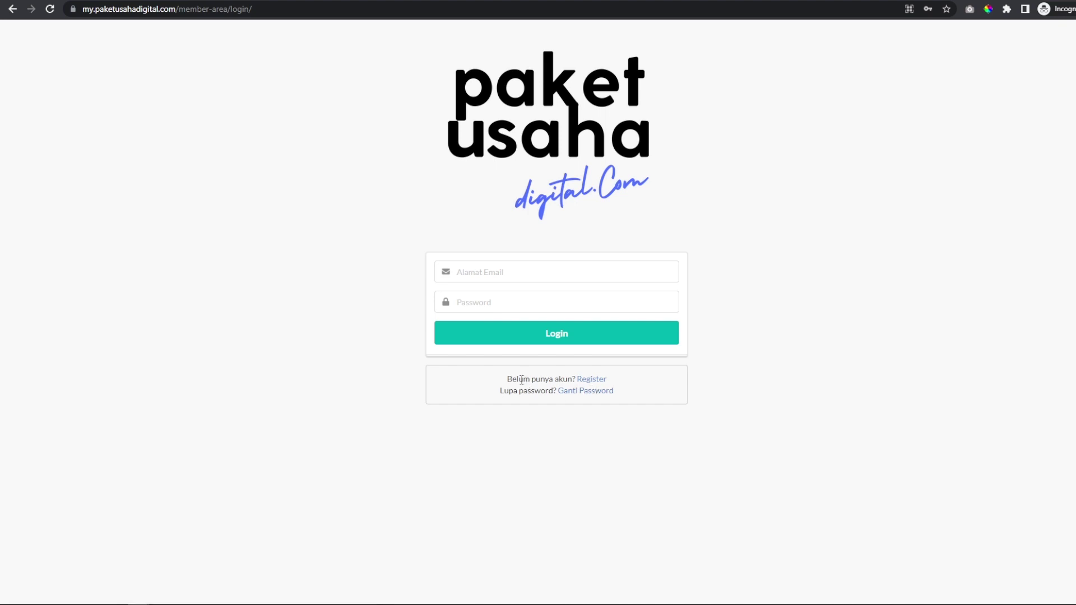
pyautogui.moveTo(518, 383); pyautogui.dragTo(568, 384)
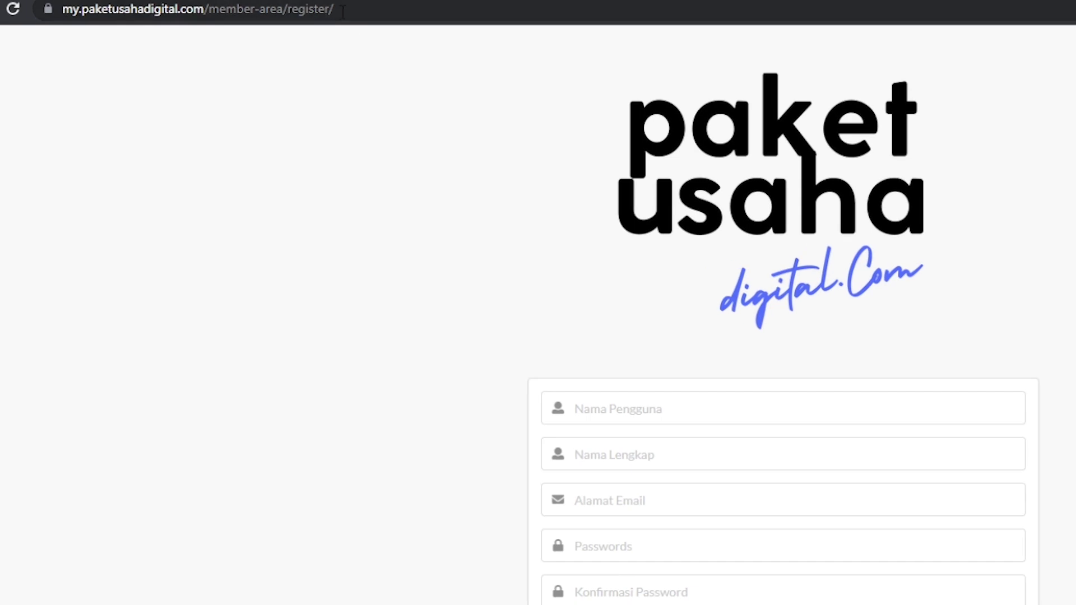
pyautogui.click(342, 12)
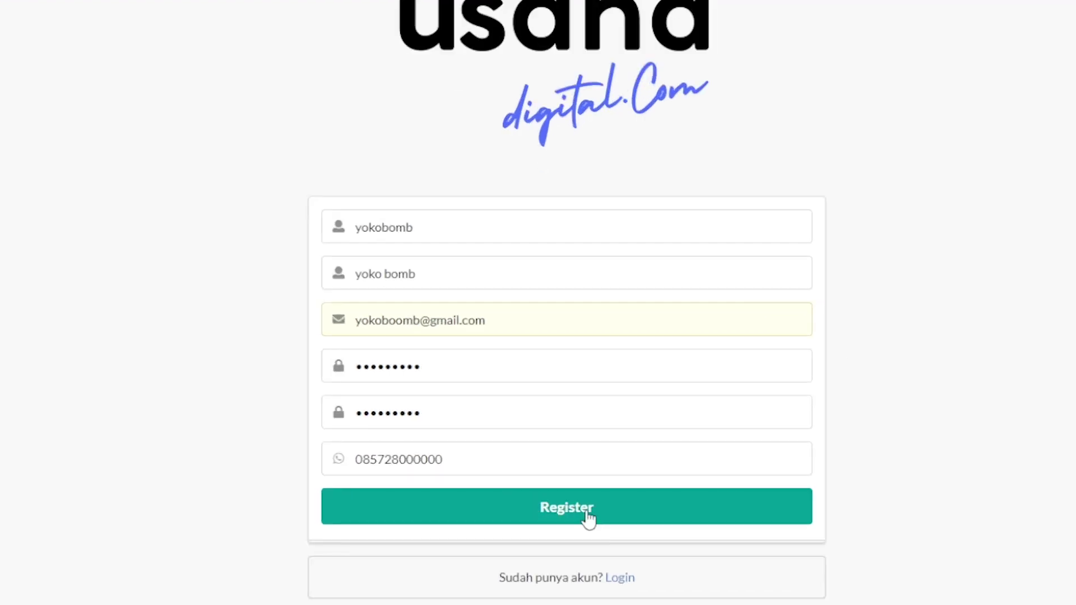
pyautogui.click(586, 513)
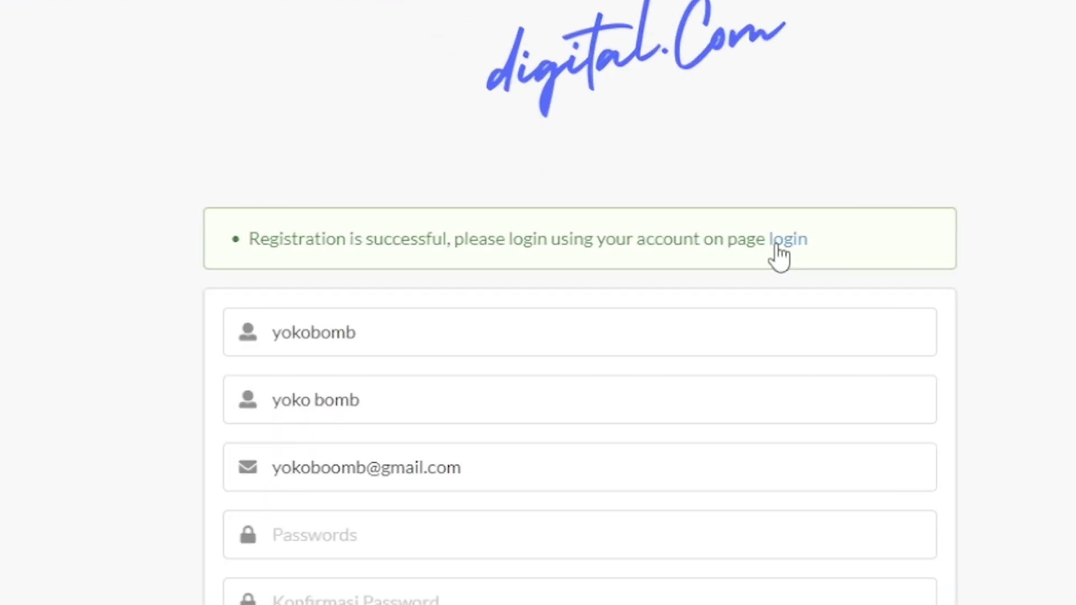
pyautogui.click(710, 231)
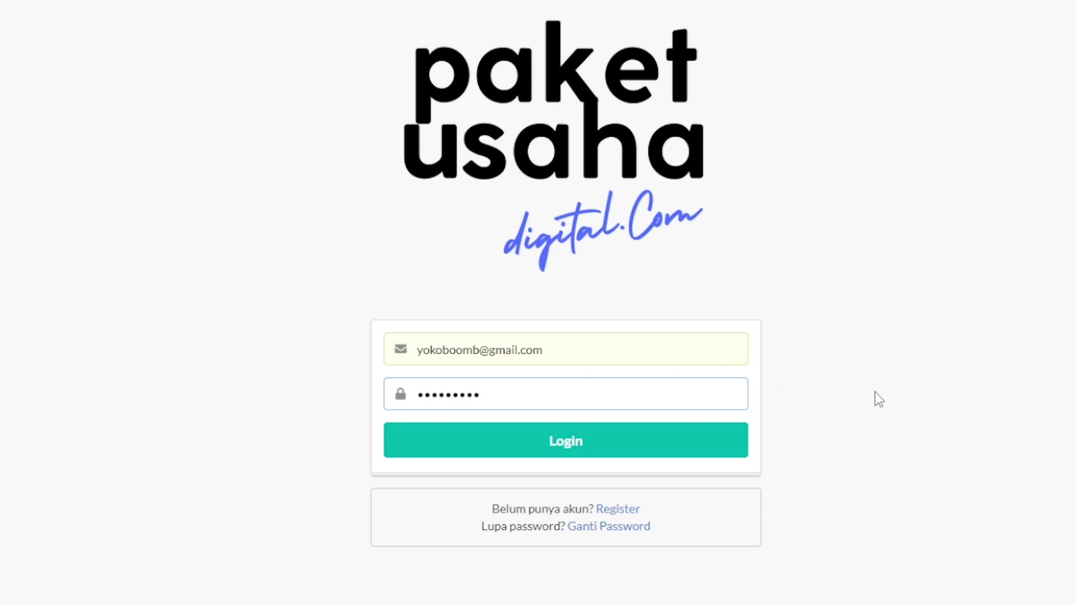
# - Log in as the new member and open Affiliate > Link in the sidebar
pyautogui.click(599, 433)
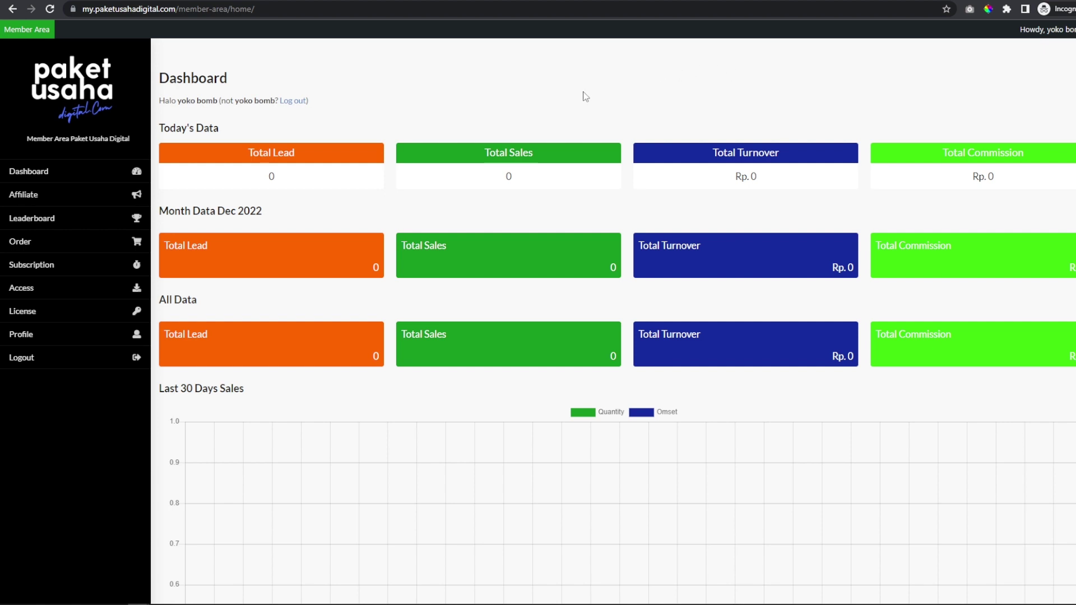
pyautogui.click(37, 200)
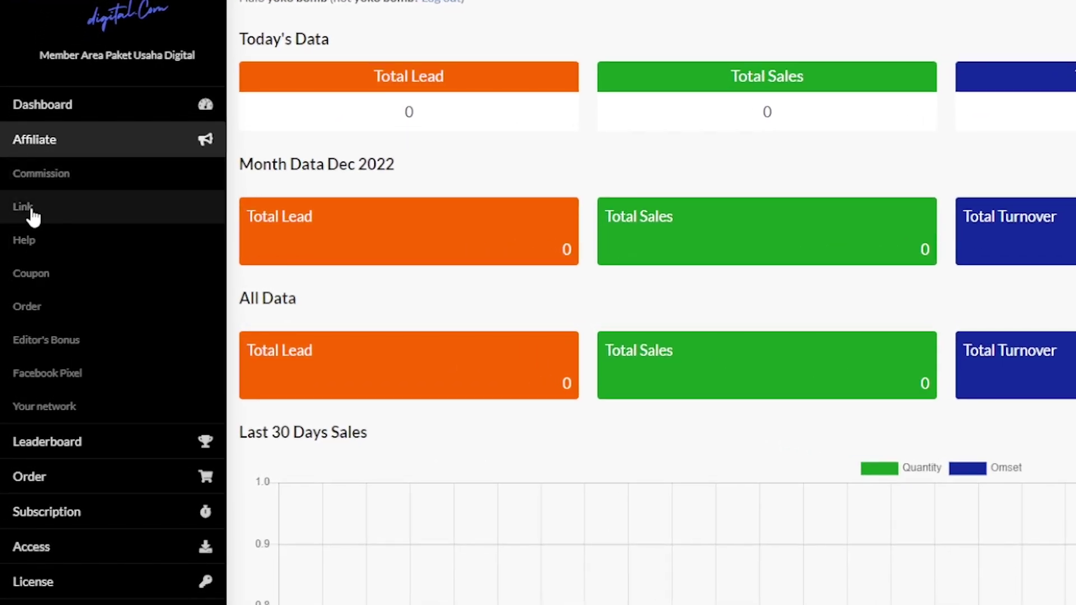
pyautogui.click(101, 211)
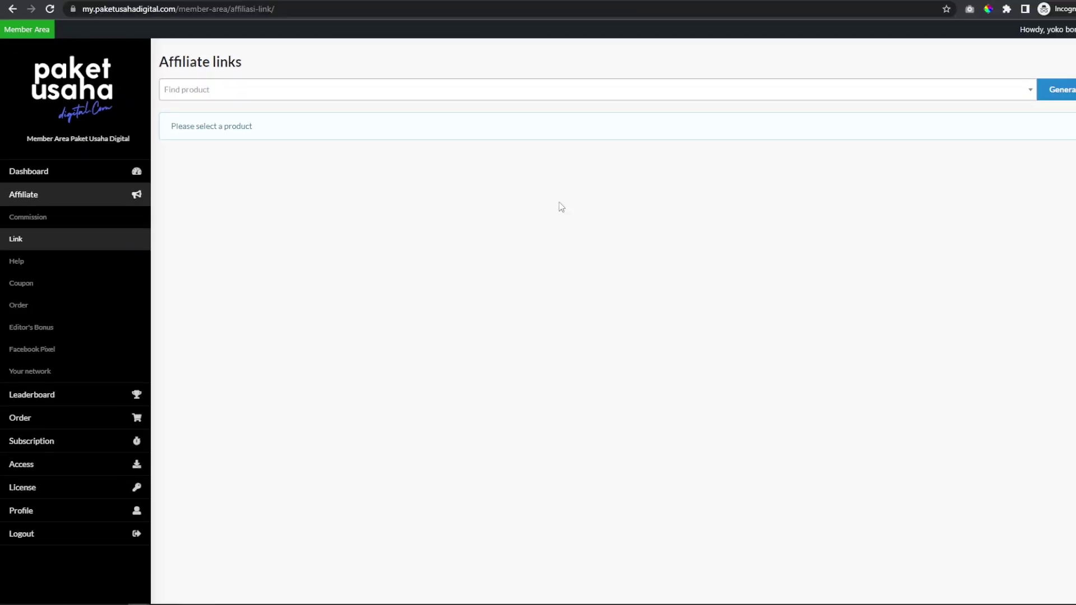
# - Generate affiliate links for Template Desain Promosi #11 and copy the Sales Page link
pyautogui.click(535, 93)
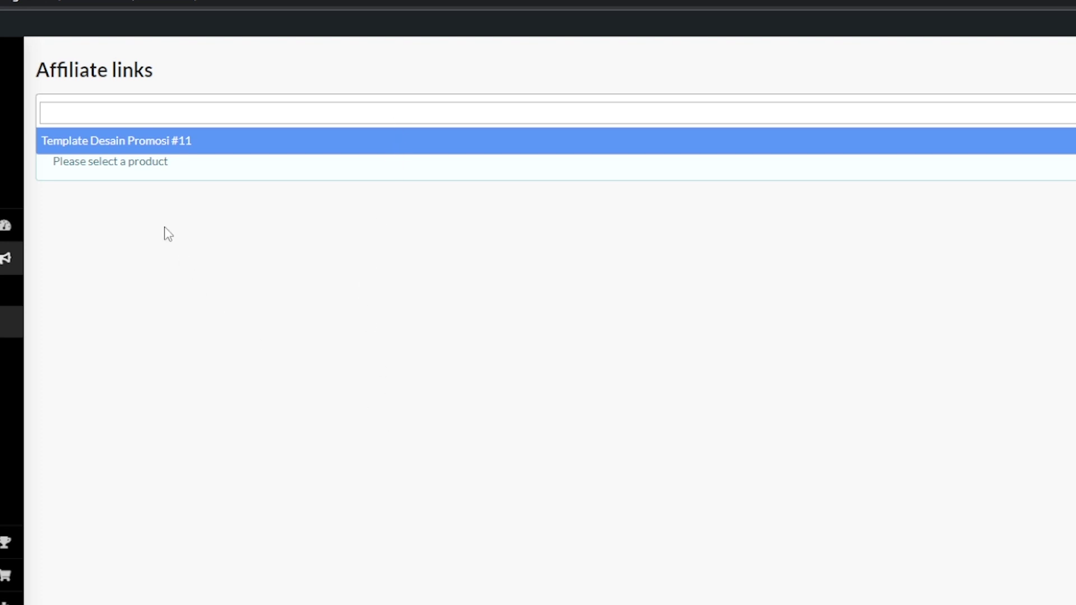
pyautogui.click(163, 147)
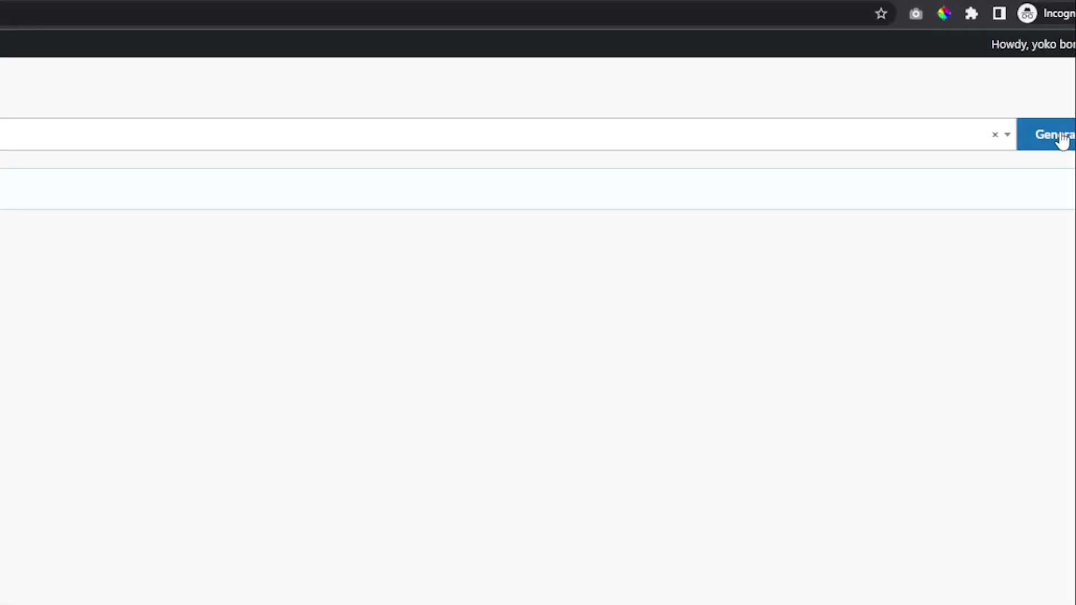
pyautogui.click(1064, 139)
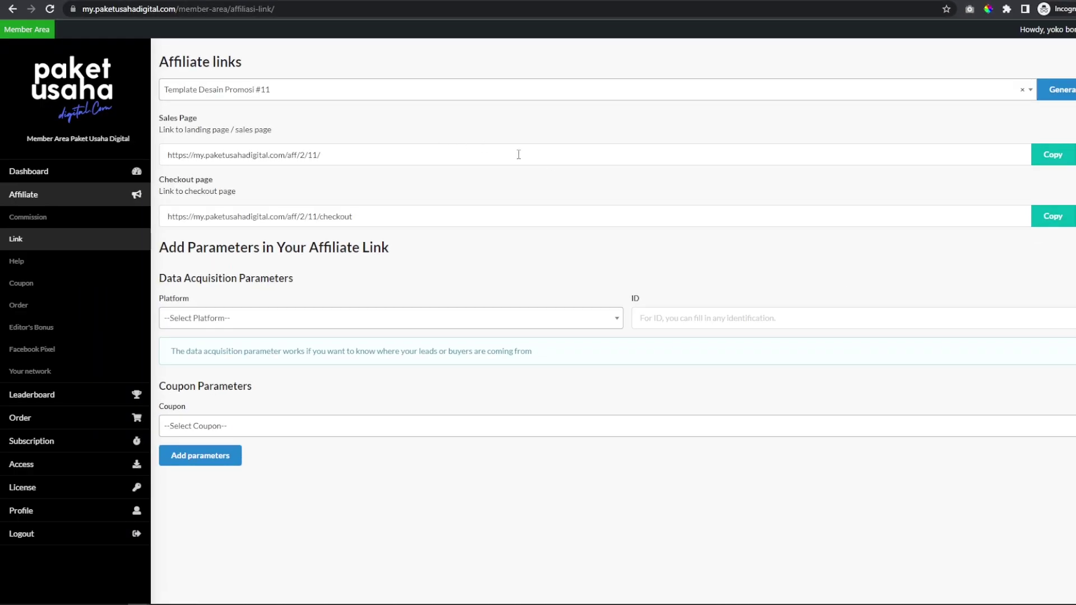
pyautogui.moveTo(144, 144); pyautogui.dragTo(88, 144)
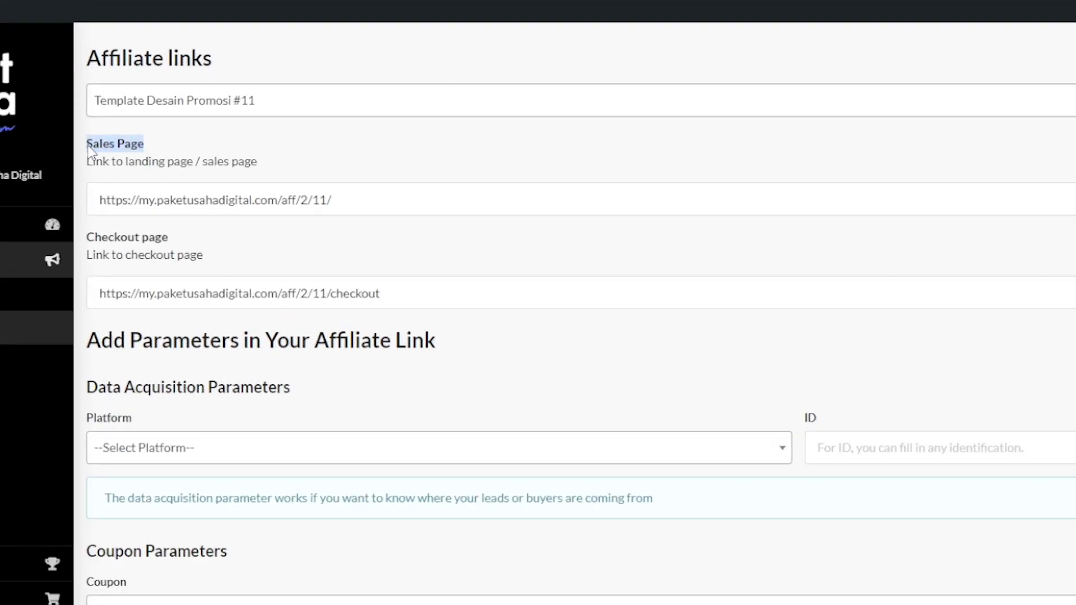
pyautogui.moveTo(178, 238); pyautogui.dragTo(92, 236)
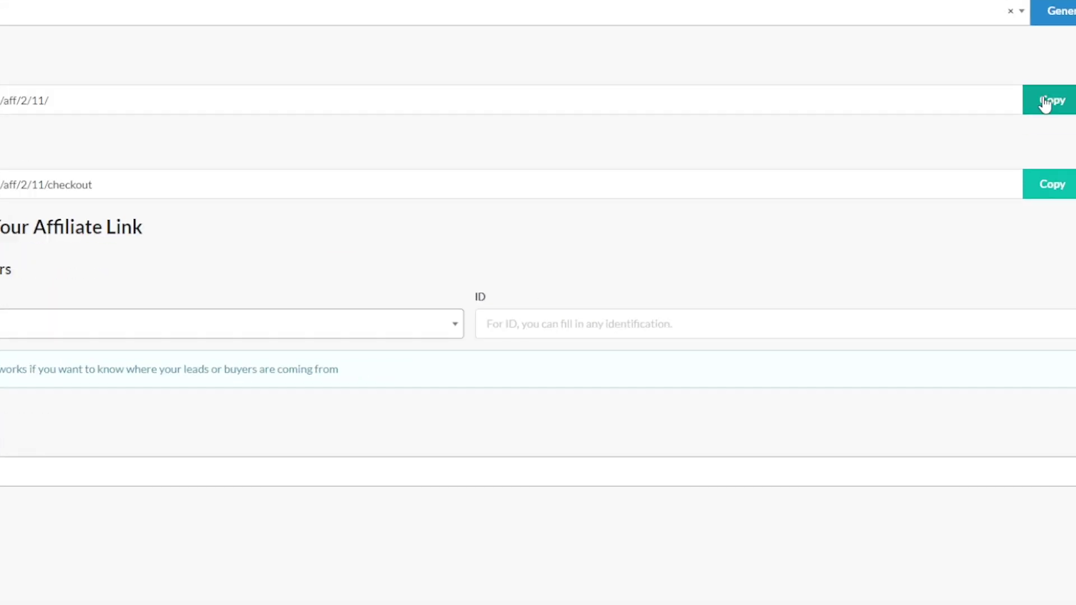
pyautogui.click(1047, 105)
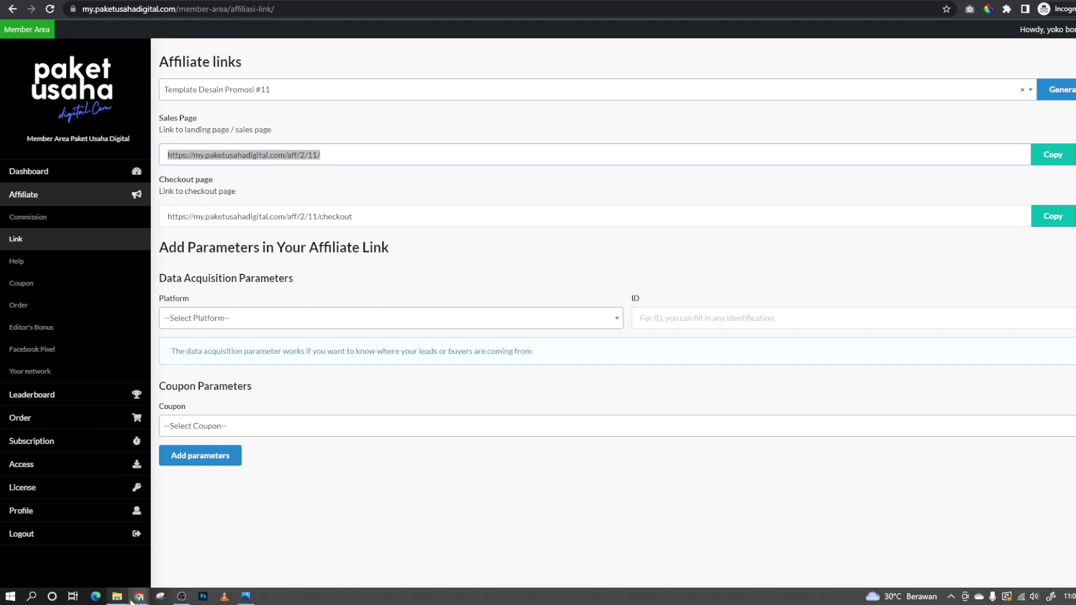
# - Open the copied sales-page affiliate link, then return to the member's affiliate links page
pyautogui.moveTo(138, 596)
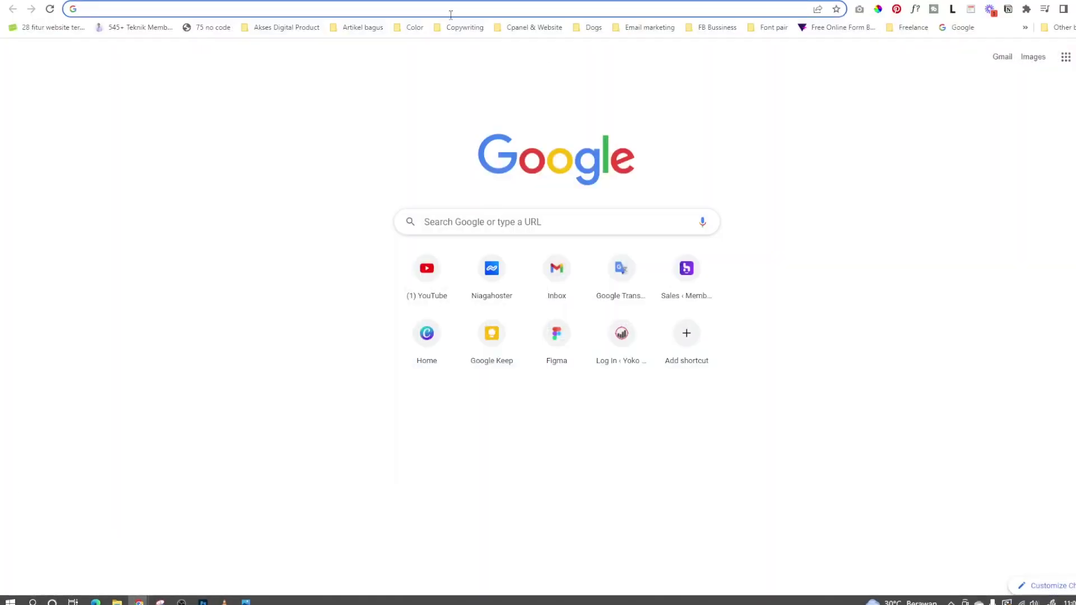
pyautogui.hotkey('ctrl', 'v')
pyautogui.press('Return')
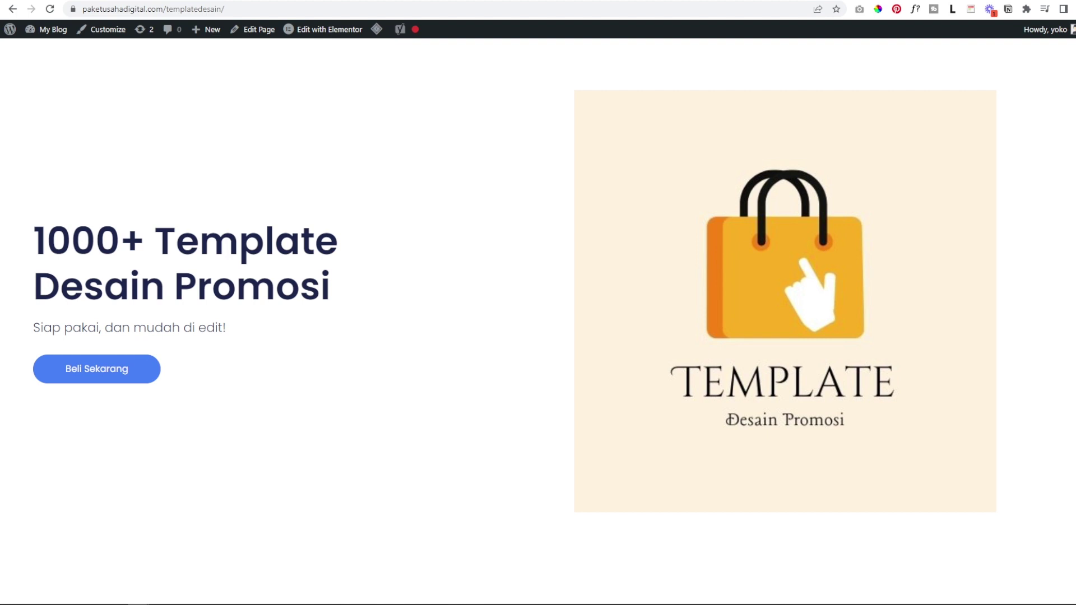
pyautogui.moveTo(140, 597)
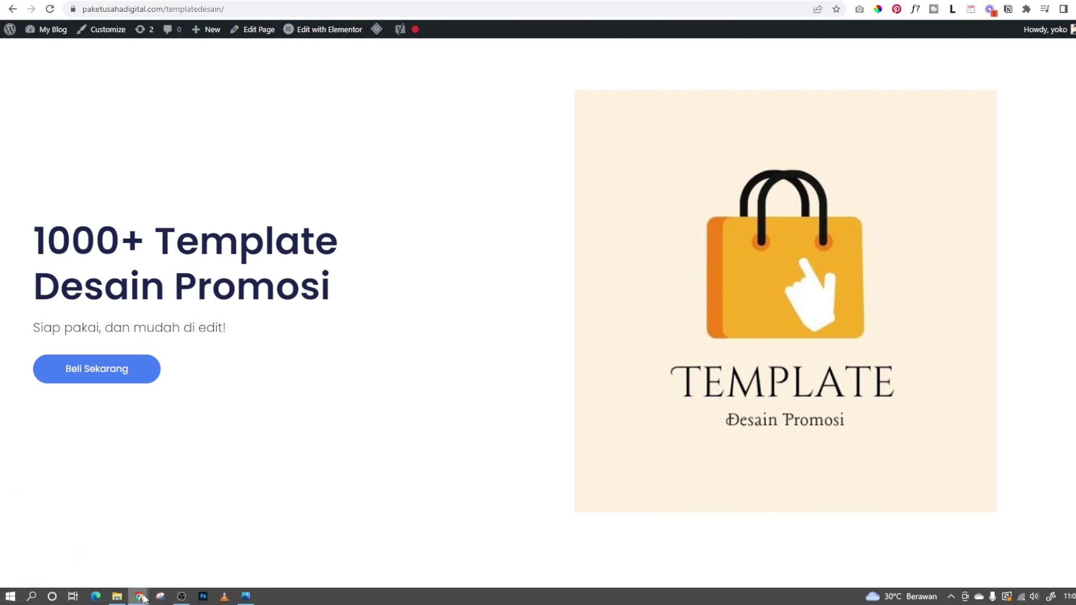
pyautogui.click(202, 538)
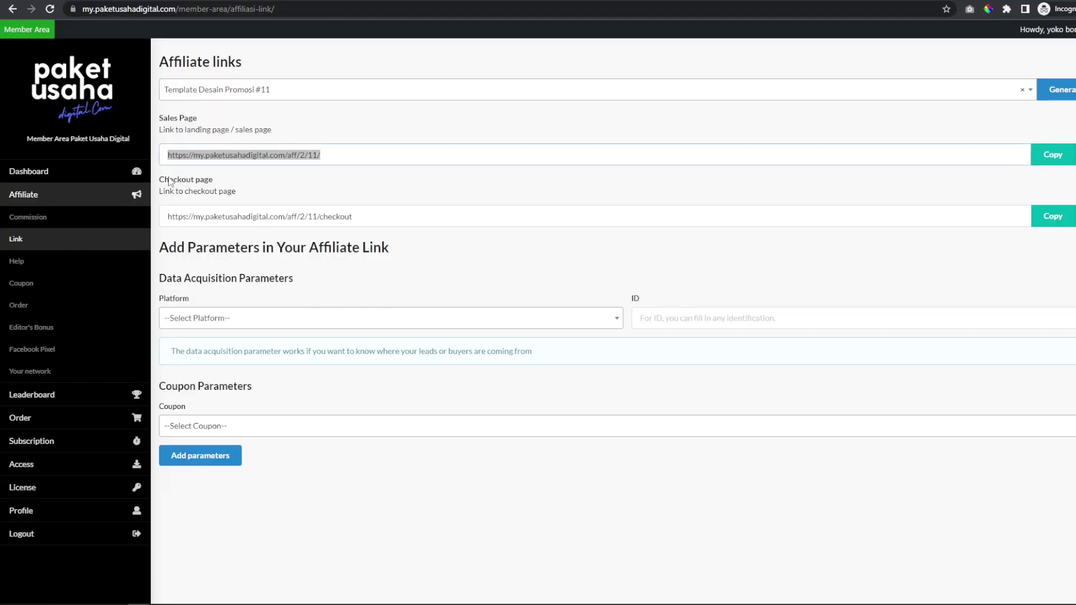
# - Load the checkout affiliate link in a new tab and confirm the new affiliate is credited
pyautogui.moveTo(353, 216); pyautogui.dragTo(164, 212)
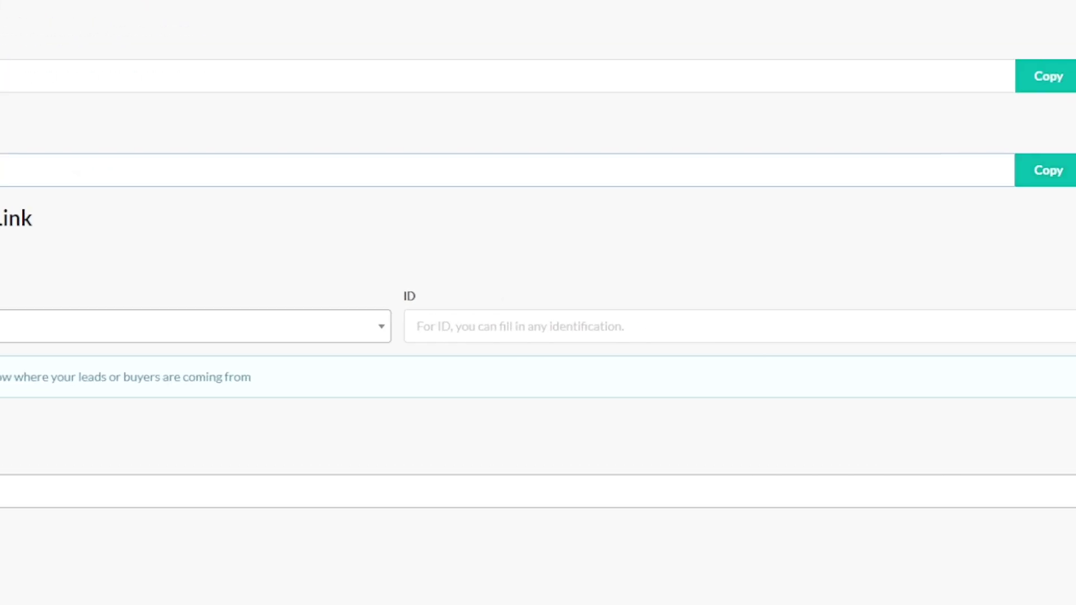
pyautogui.click(147, 555)
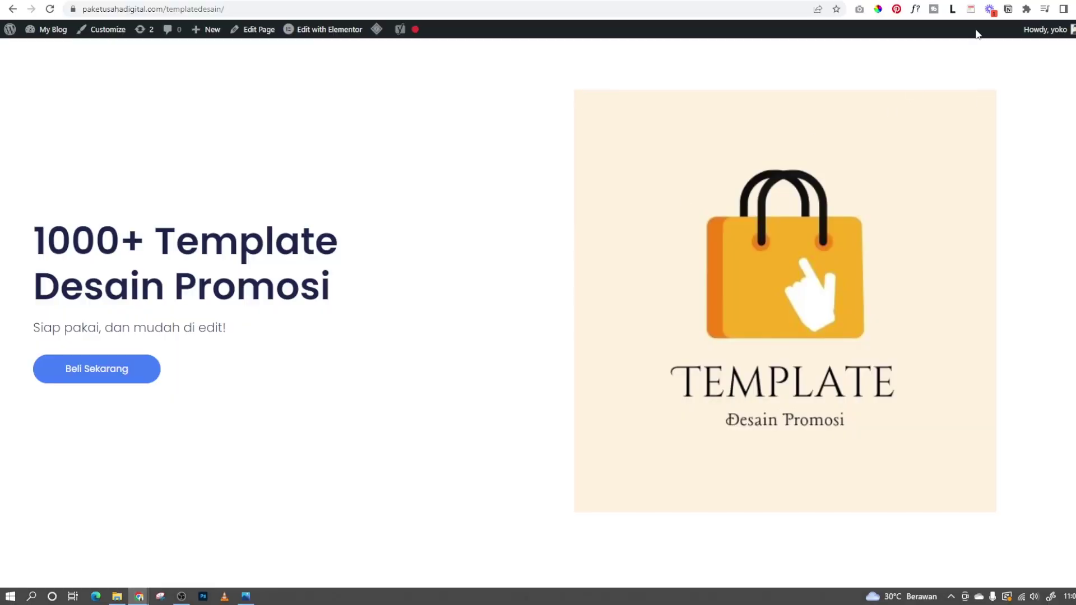
pyautogui.hotkey('ctrl', 't')
pyautogui.hotkey('ctrl', 'v')
pyautogui.press('Return')
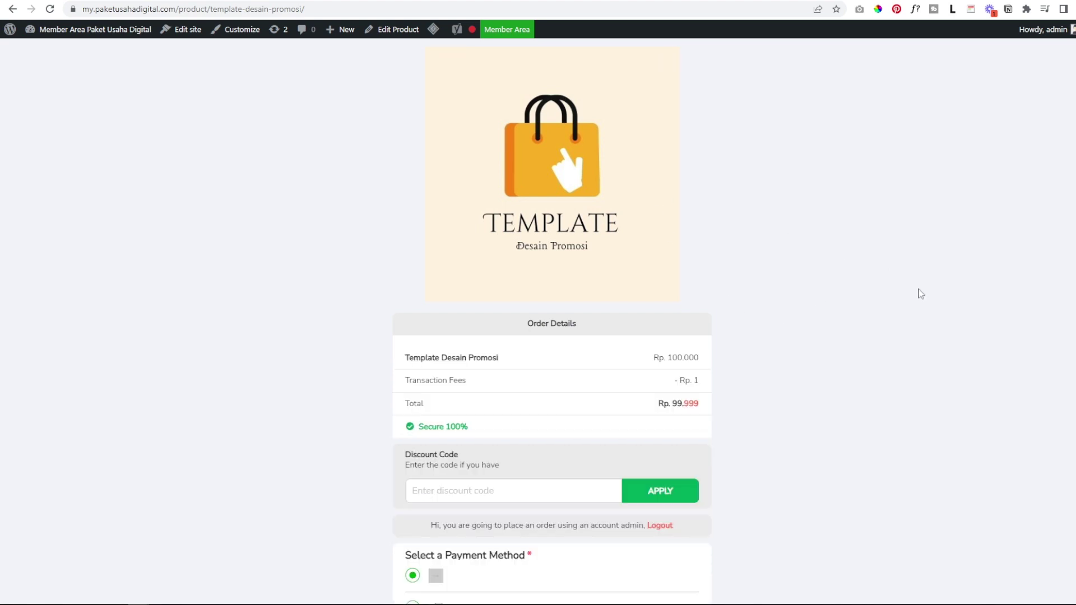
pyautogui.scroll(-3, 920, 293)
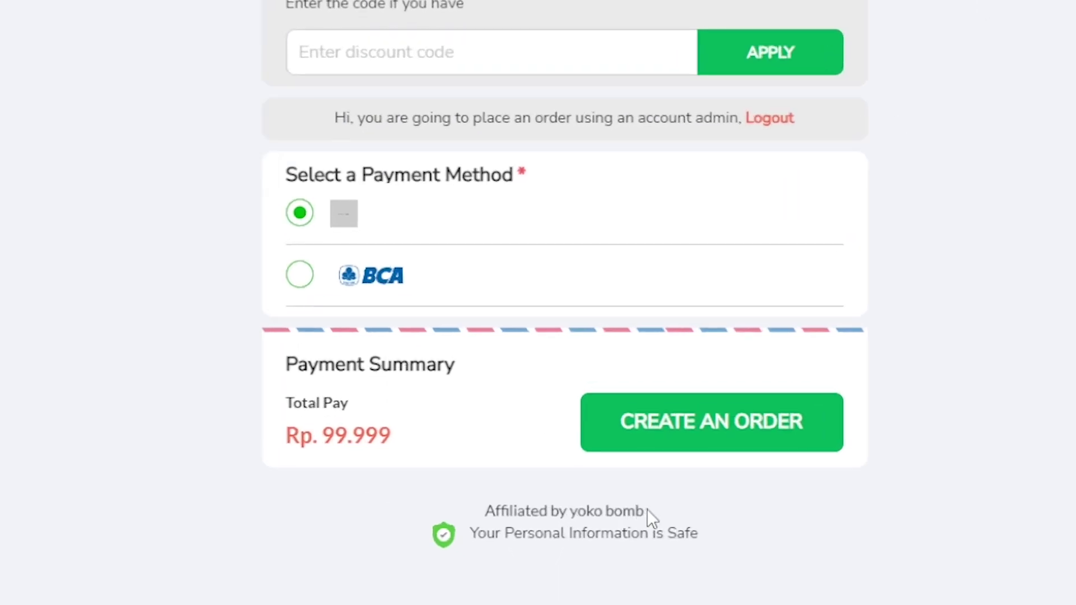
pyautogui.moveTo(647, 511)
pyautogui.mouseDown()
pyautogui.moveTo(554, 516)
pyautogui.moveTo(648, 518)
pyautogui.mouseUp()
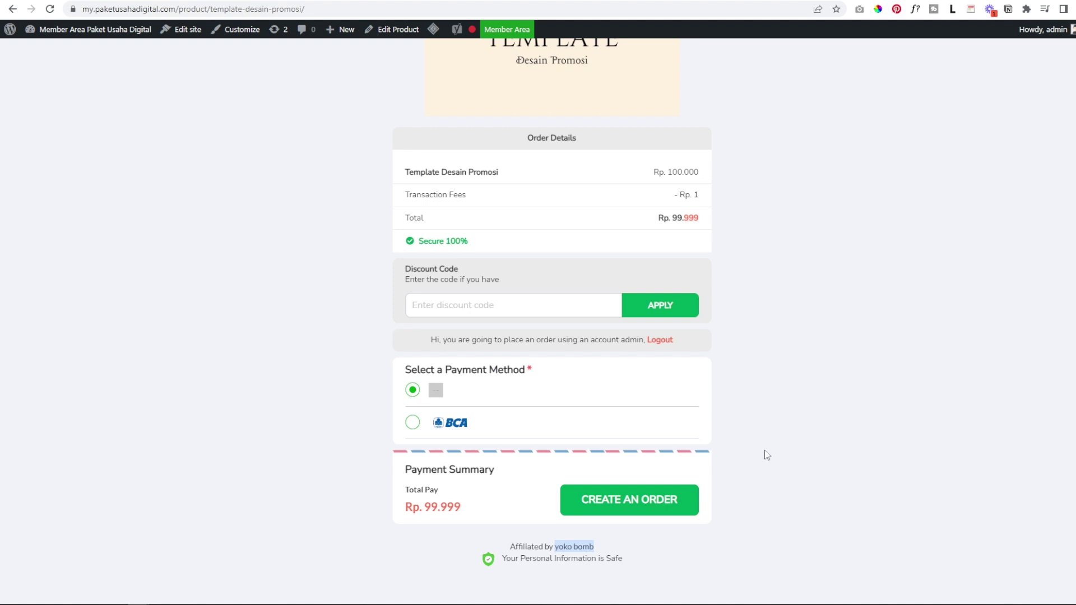
pyautogui.click(769, 453)
pyautogui.scroll(2, 769, 453)
pyautogui.scroll(-2, 807, 365)
pyautogui.moveTo(593, 549); pyautogui.dragTo(554, 548)
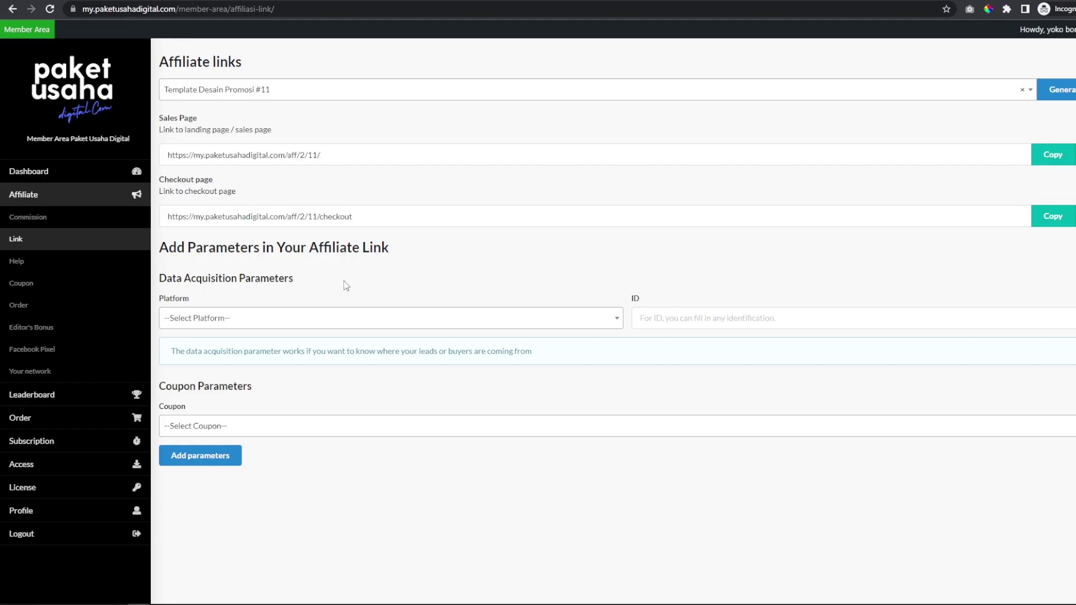
# - Browse the traffic-source platform lists for link parameters without choosing one
pyautogui.click(307, 314)
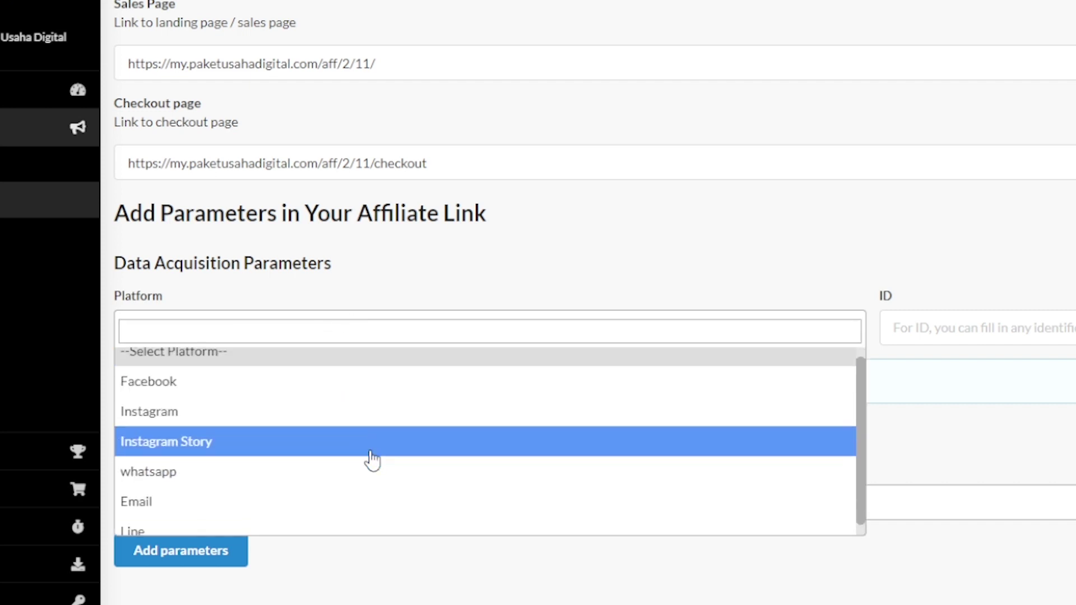
pyautogui.scroll(-1, 372, 458)
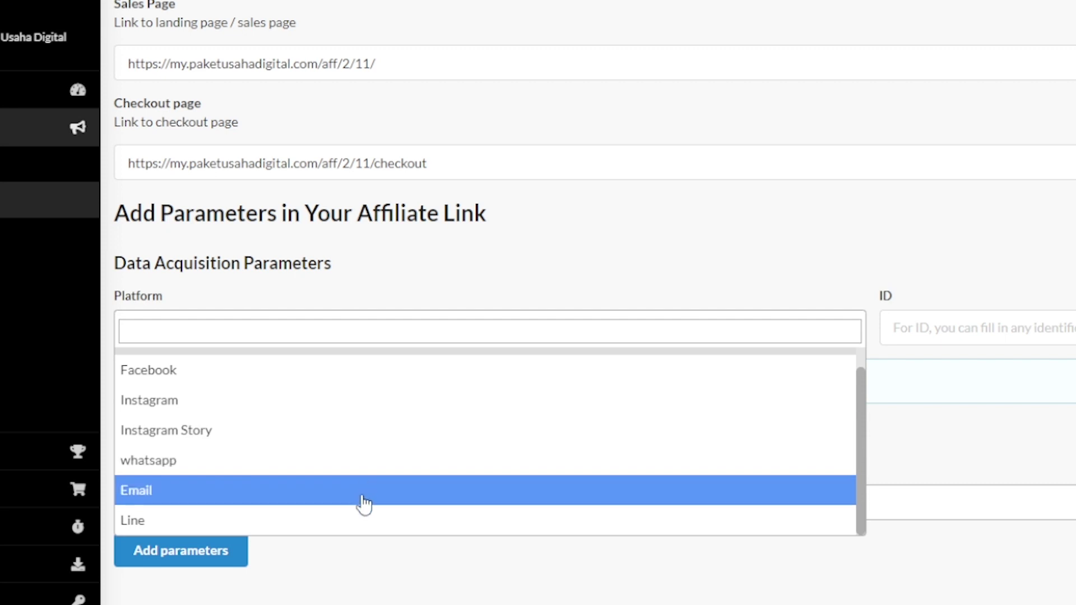
pyautogui.press('Escape')
pyautogui.click(616, 328)
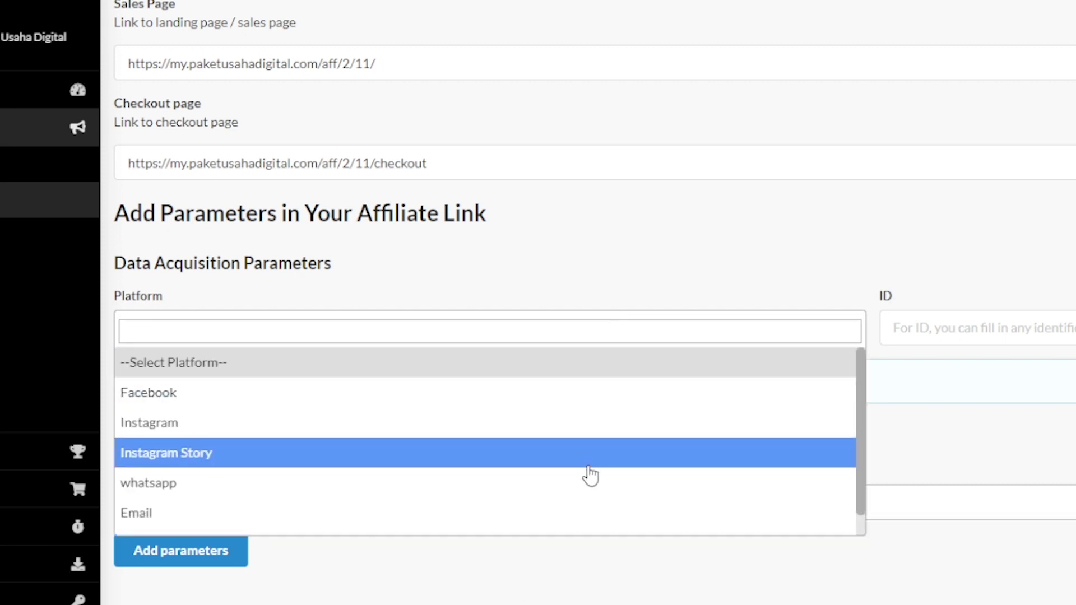
pyautogui.scroll(-1, 689, 449)
pyautogui.click(902, 435)
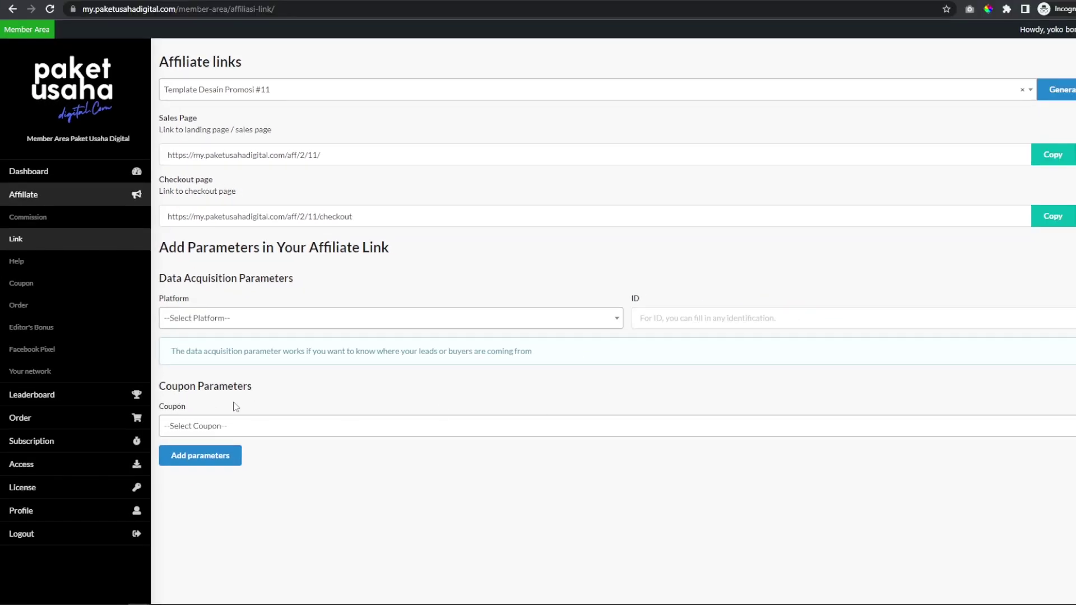
# - Add the DISKON50 coupon parameter to the affiliate links and select the checkout URL
pyautogui.click(207, 425)
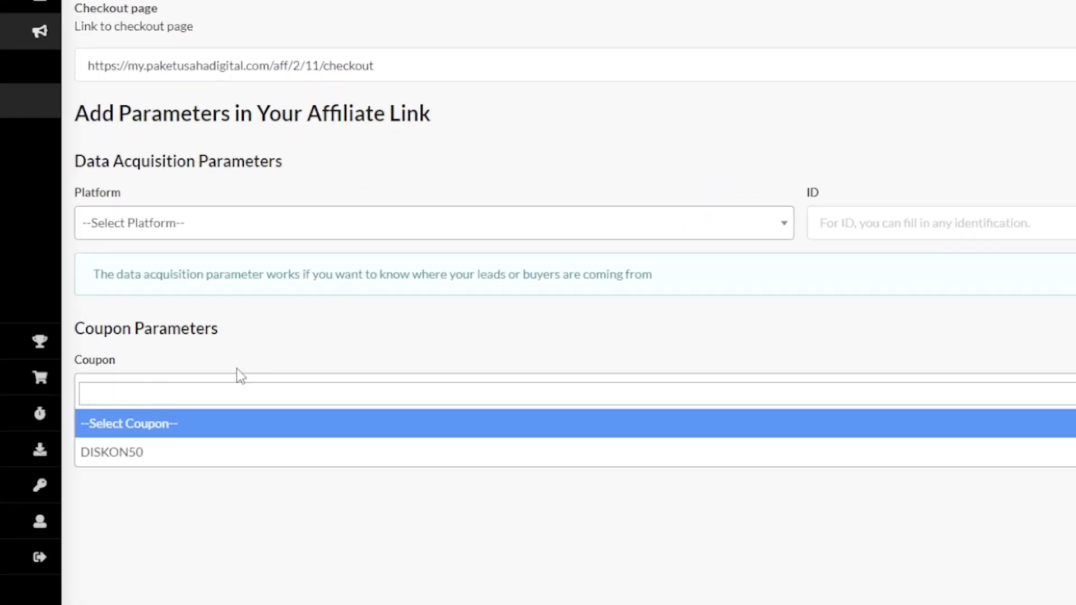
pyautogui.click(312, 361)
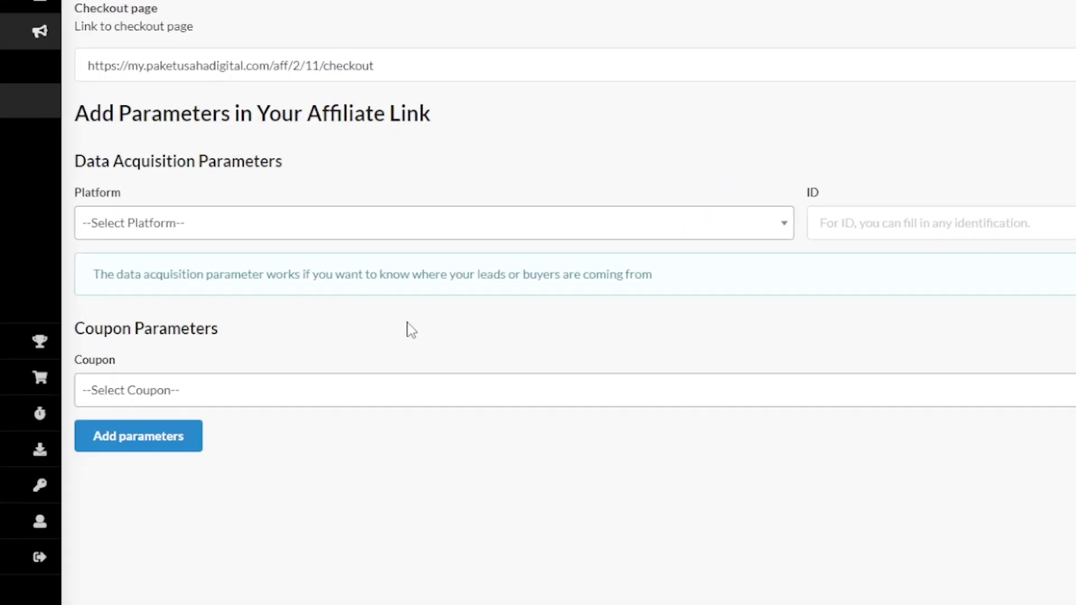
pyautogui.click(252, 389)
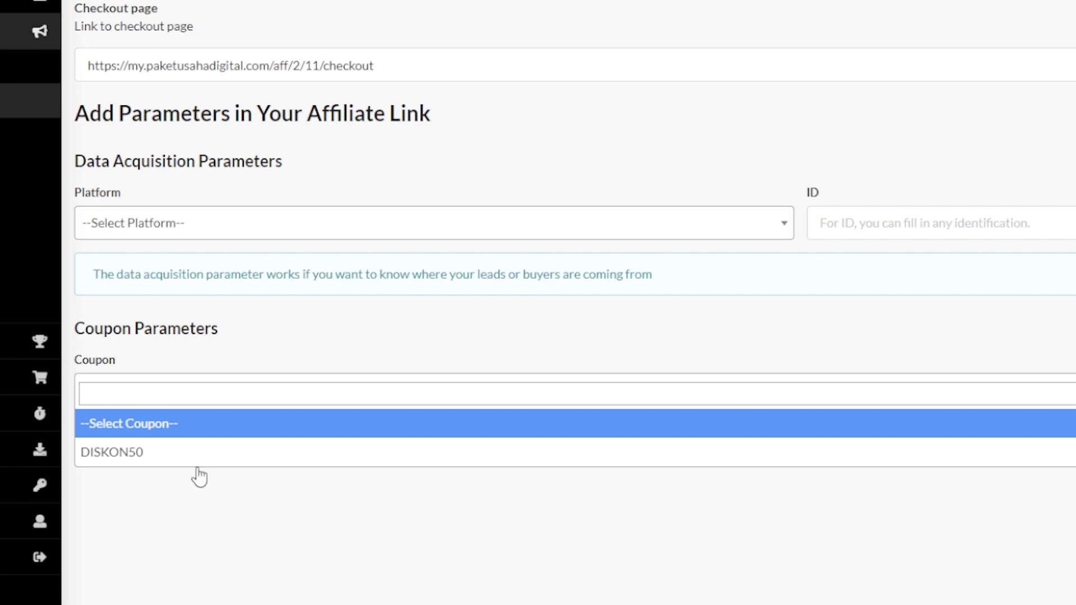
pyautogui.click(118, 462)
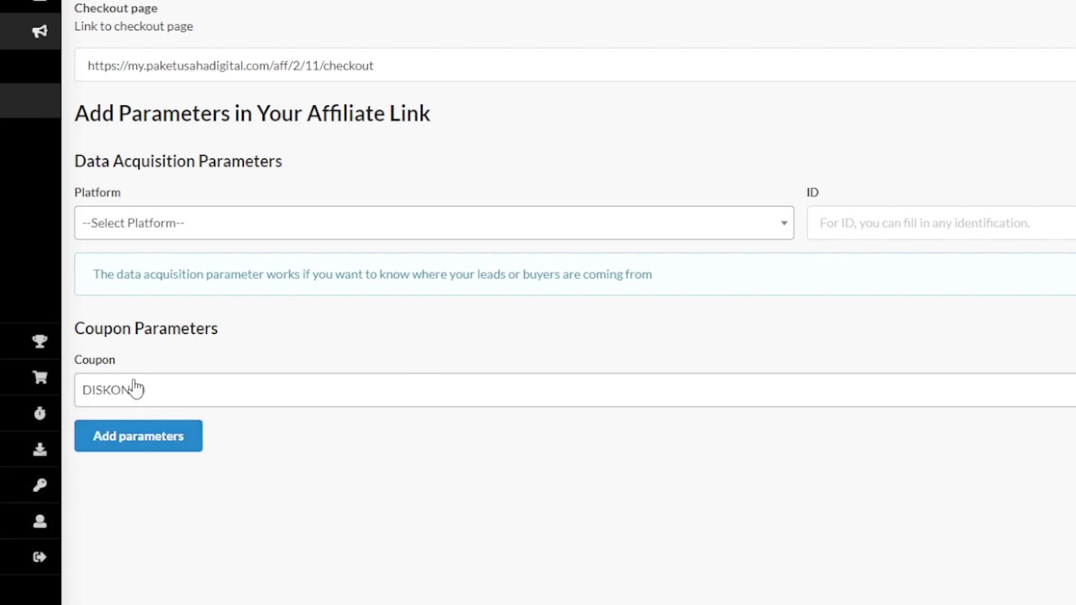
pyautogui.click(142, 448)
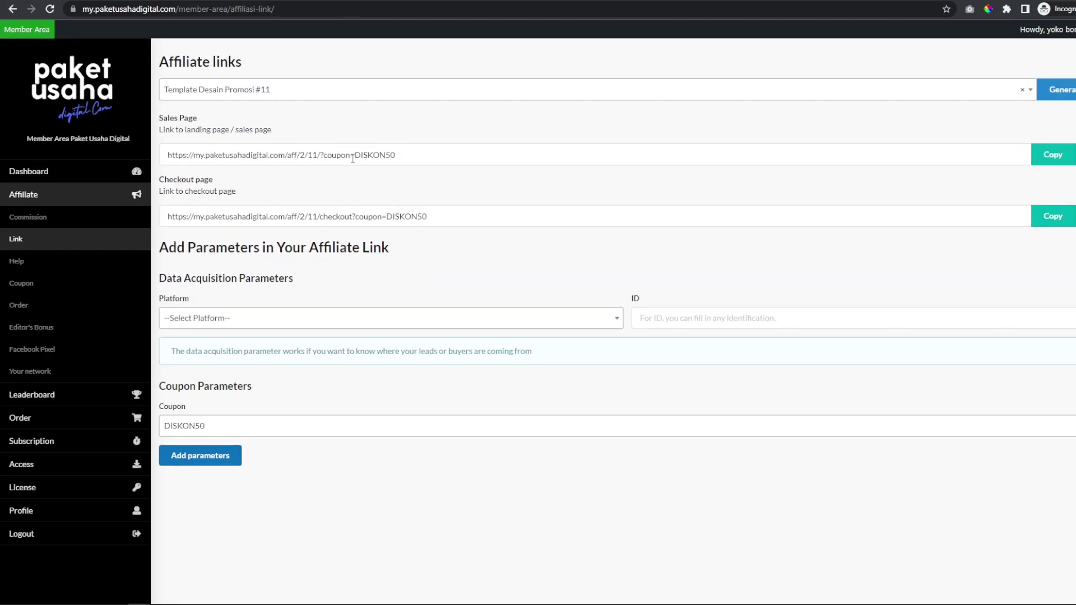
pyautogui.moveTo(323, 155); pyautogui.dragTo(420, 155)
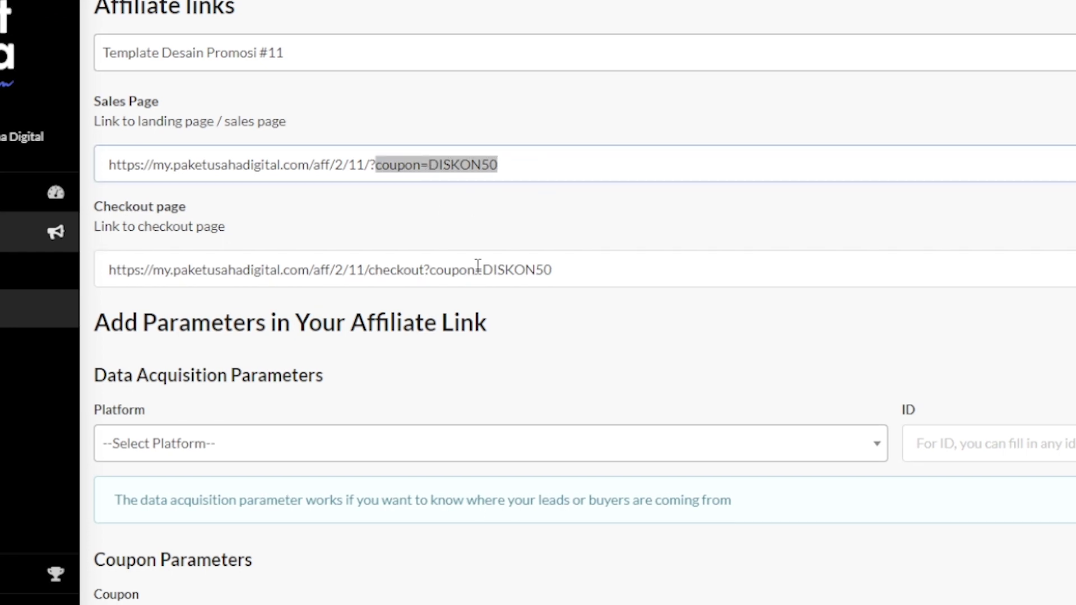
pyautogui.tripleClick(330, 270)
pyautogui.hotkey('ctrl', 'c')
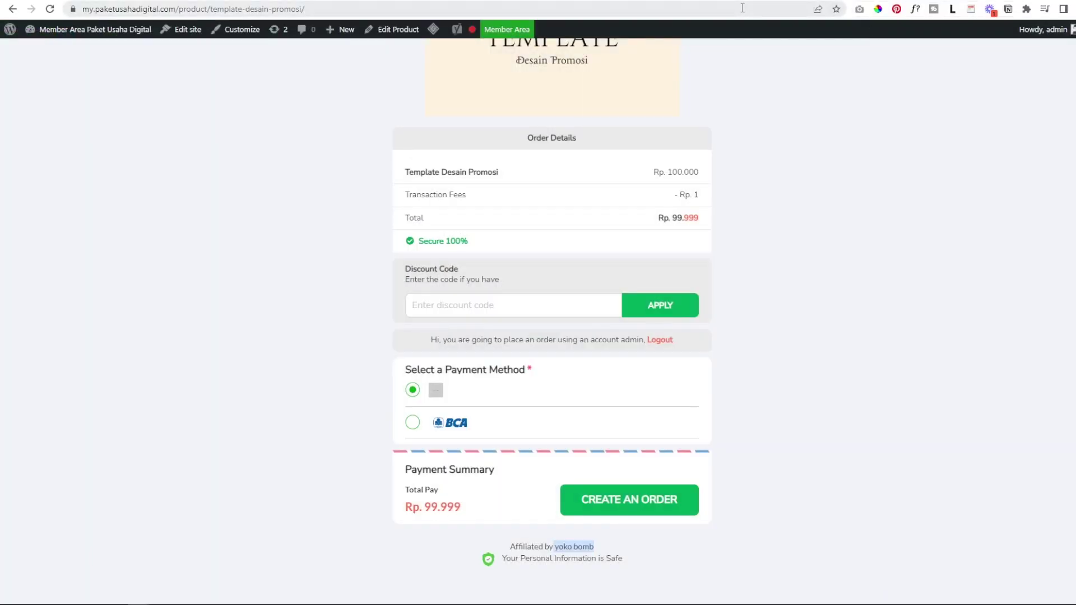
# - Load the DISKON50 checkout link and verify the code cuts the total to Rp. 49.999
pyautogui.click(753, 9)
pyautogui.hotkey('ctrl', 'v')
pyautogui.press('Return')
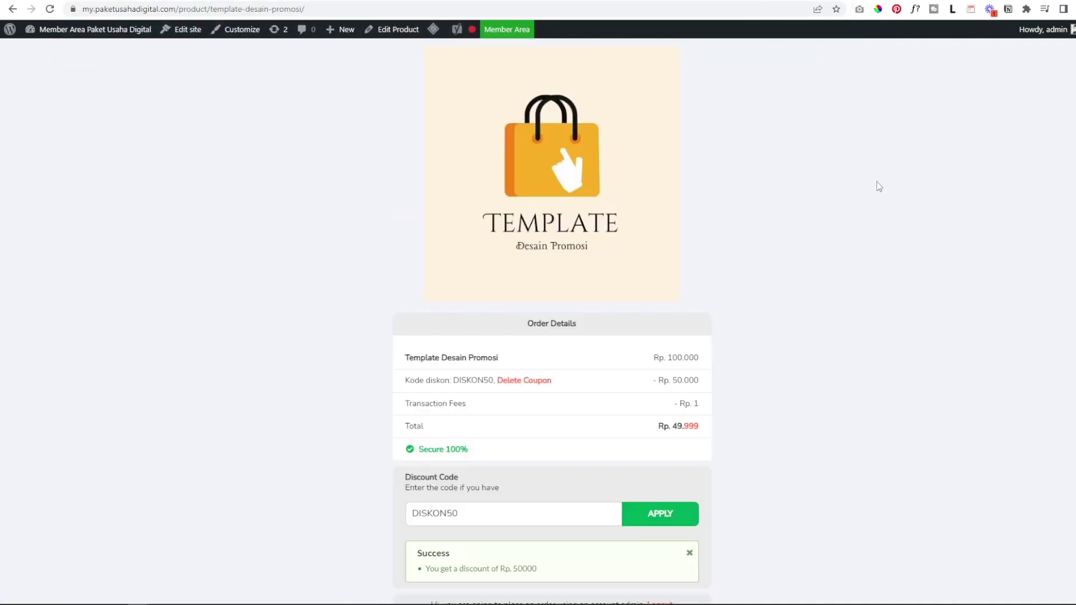
pyautogui.scroll(-3, 865, 269)
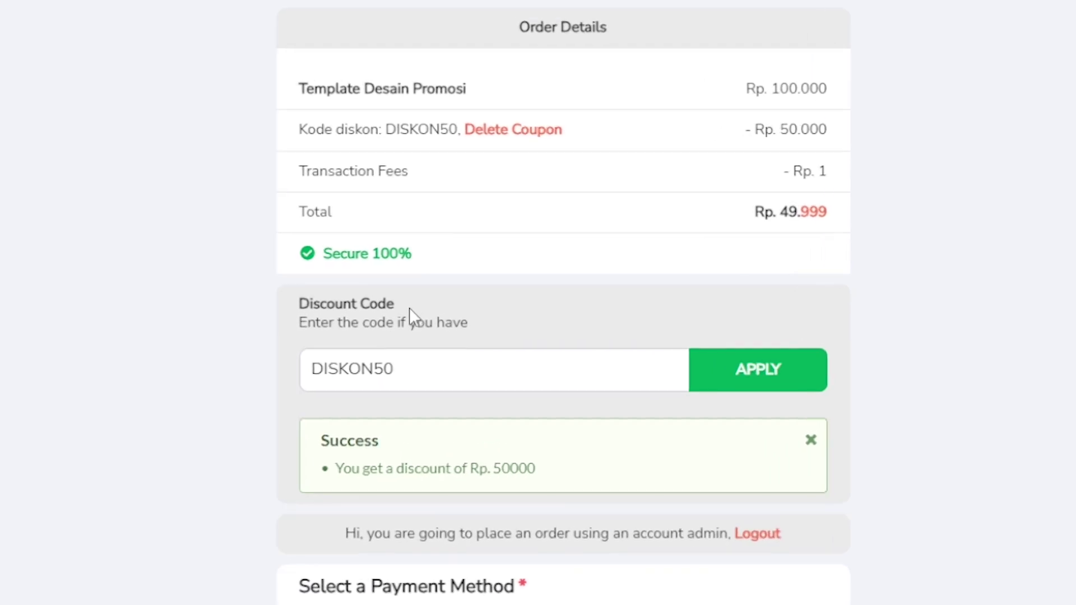
pyautogui.moveTo(466, 305); pyautogui.dragTo(418, 306)
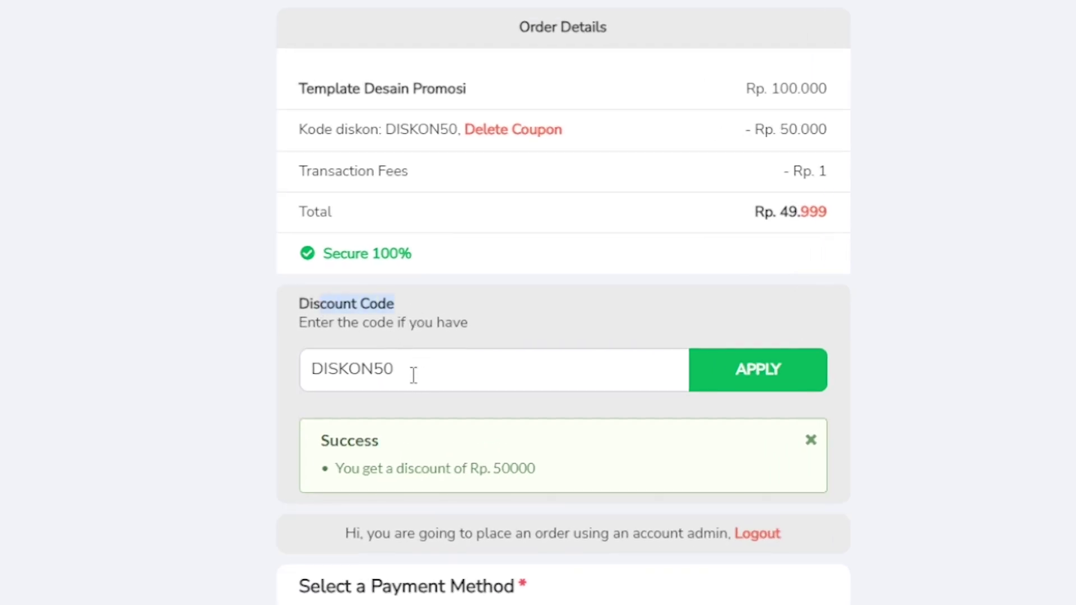
pyautogui.moveTo(413, 375); pyautogui.dragTo(300, 367)
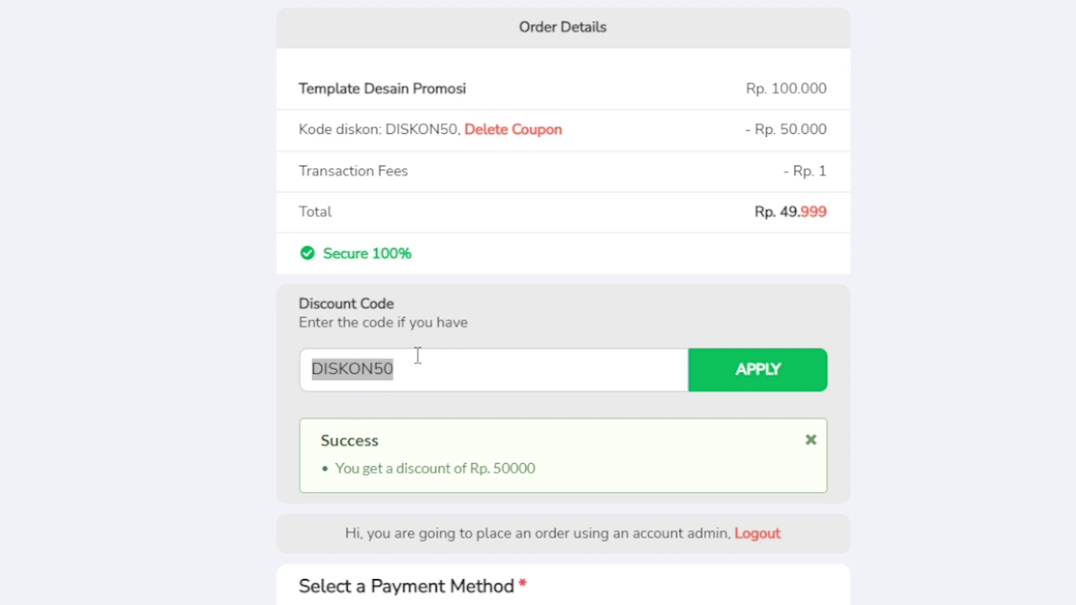
pyautogui.click(490, 309)
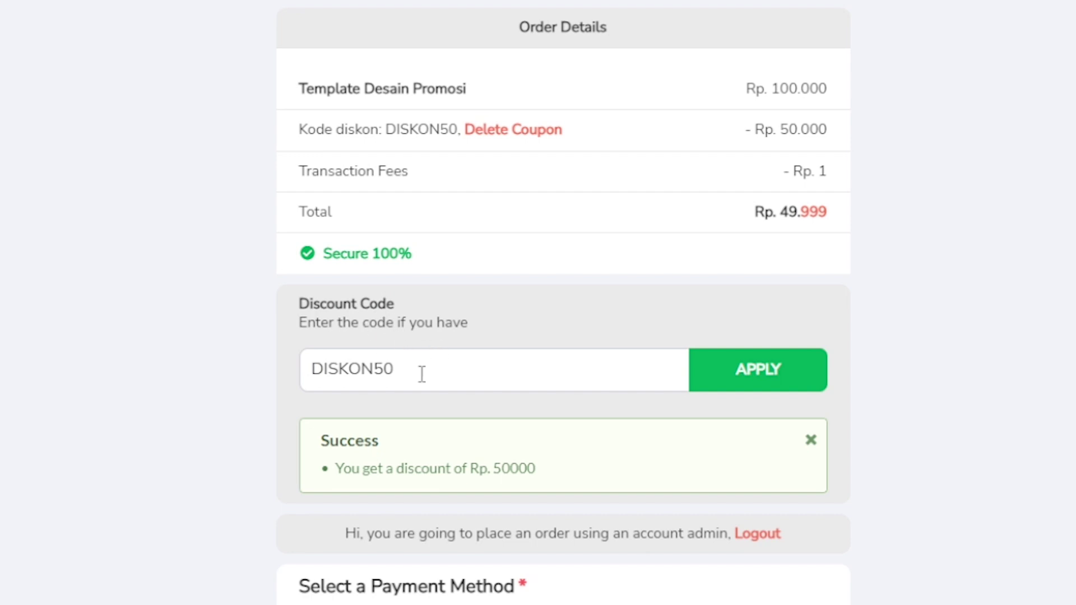
pyautogui.moveTo(420, 372); pyautogui.dragTo(300, 368)
pyautogui.click(985, 279)
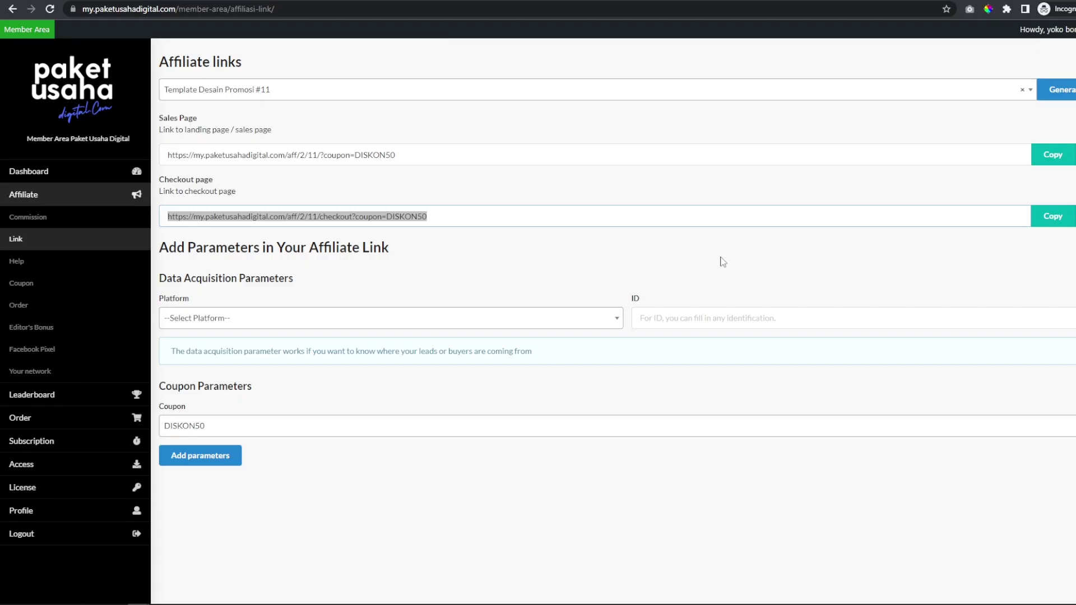
pyautogui.click(722, 260)
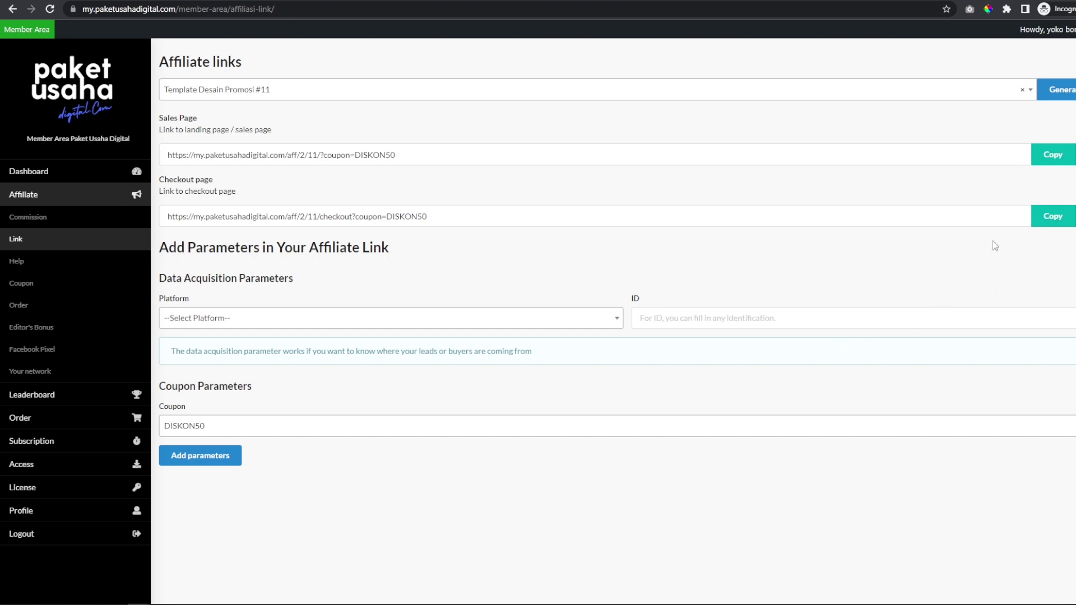
pyautogui.click(476, 90)
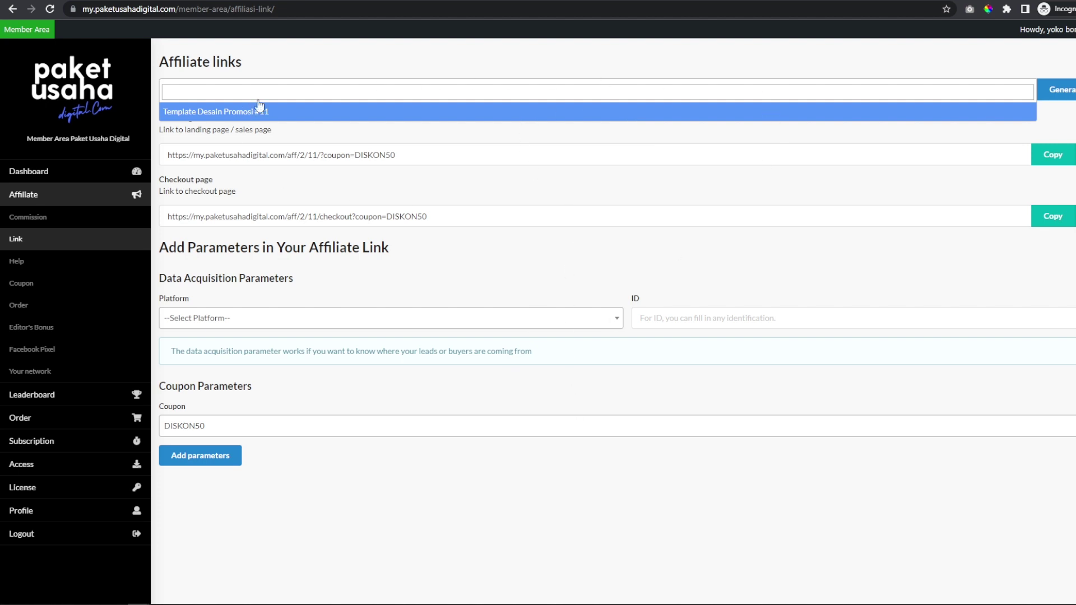
pyautogui.press('Return')
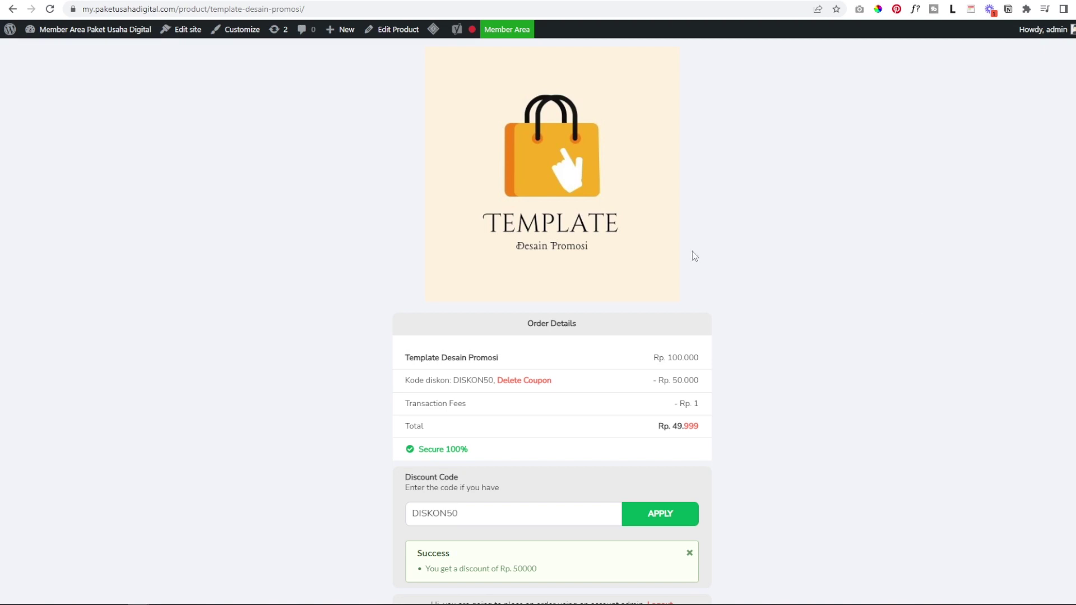
# - Check the affiliate credit in the footer, choose BCA bank transfer, and place the order
pyautogui.scroll(-4, 807, 422)
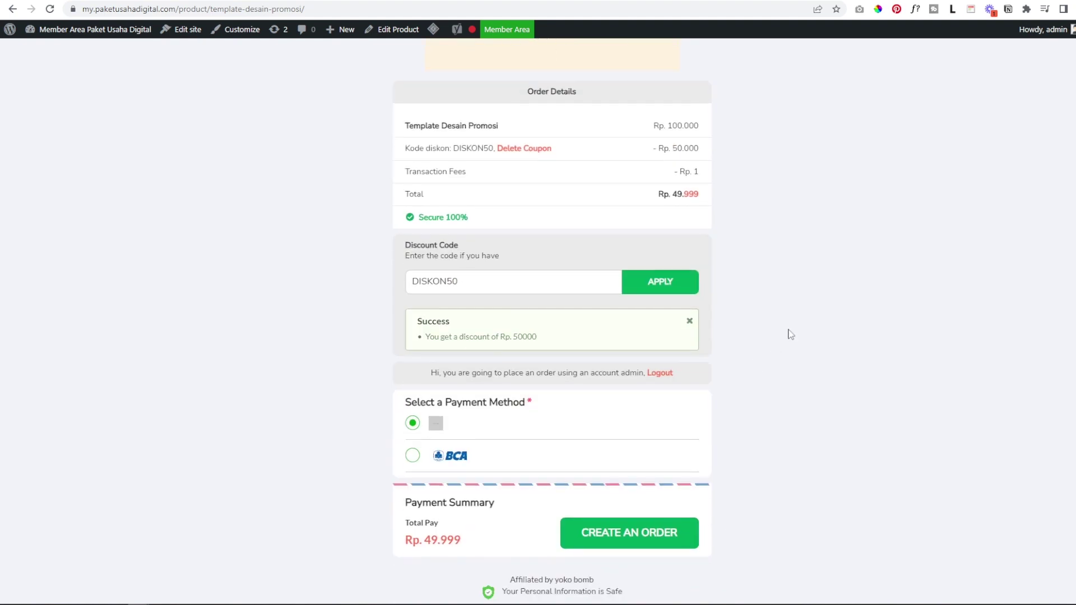
pyautogui.scroll(4, 790, 334)
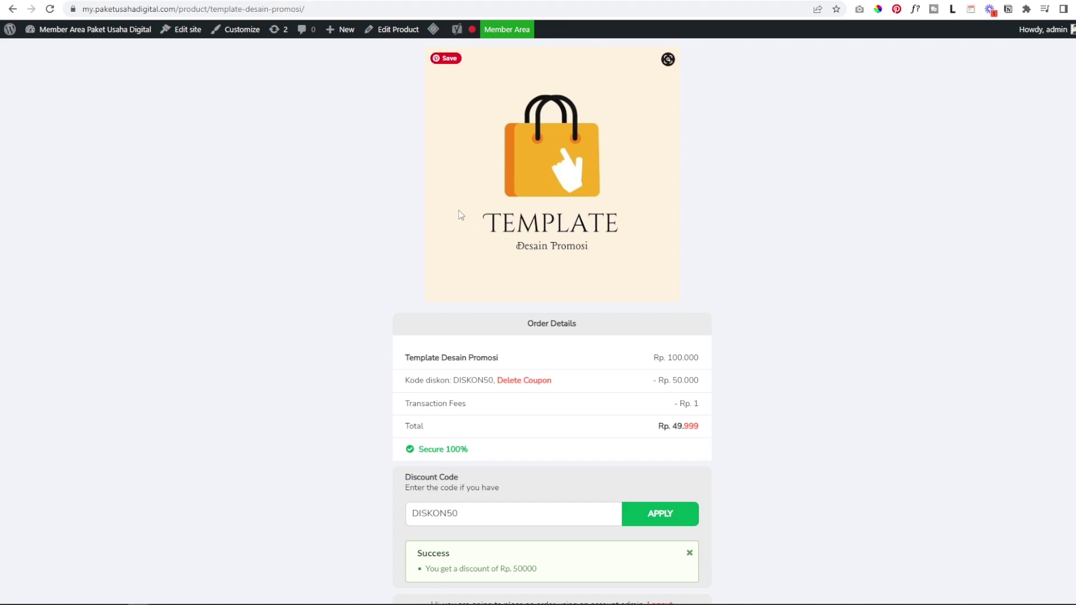
pyautogui.scroll(-5, 567, 429)
pyautogui.moveTo(570, 547); pyautogui.dragTo(594, 547)
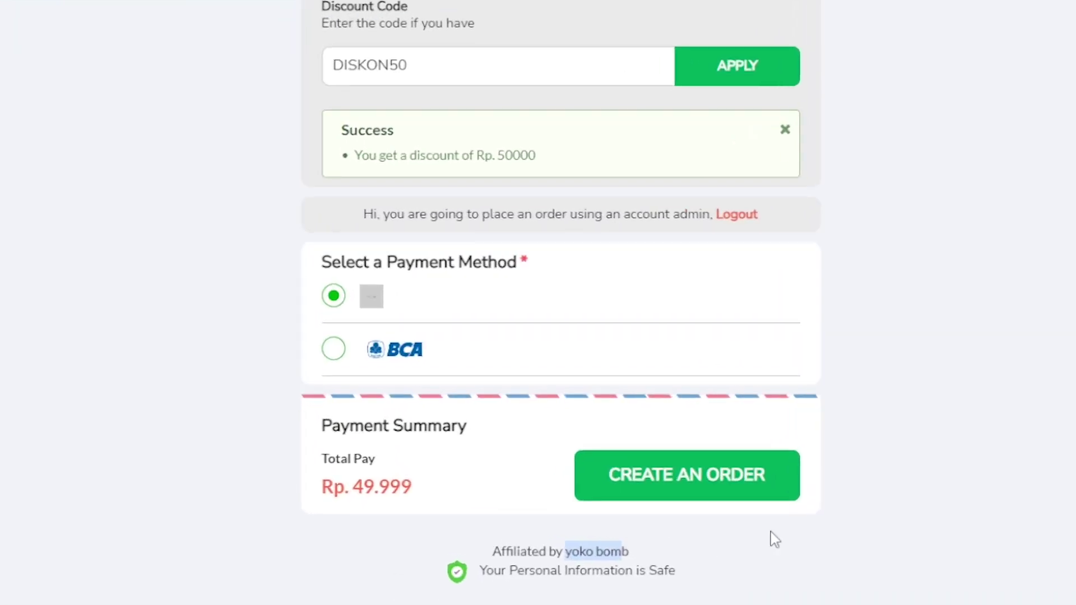
pyautogui.scroll(5, 1002, 248)
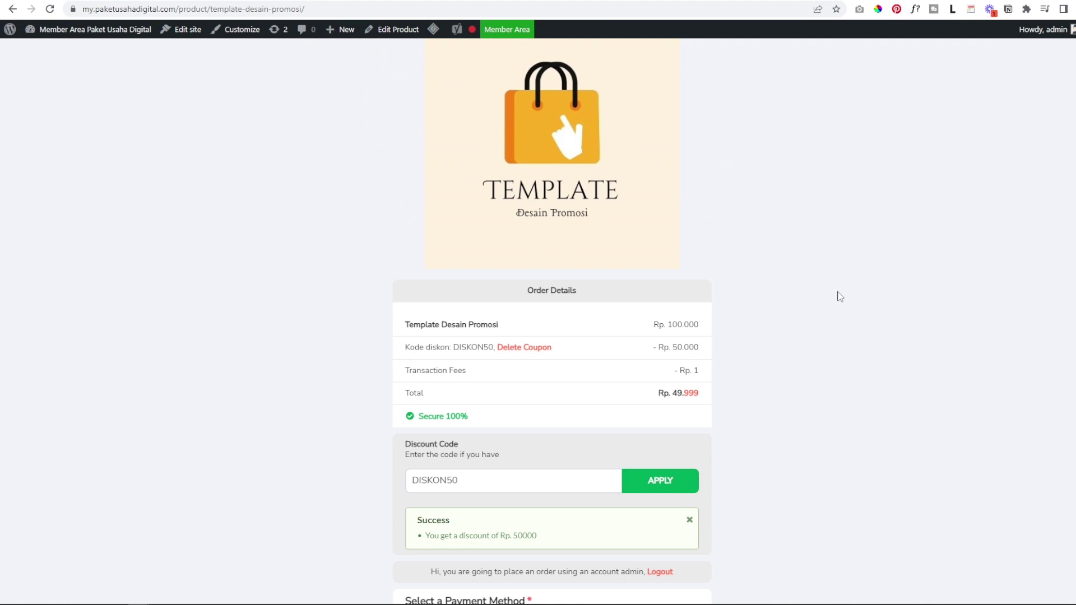
pyautogui.scroll(1, 826, 287)
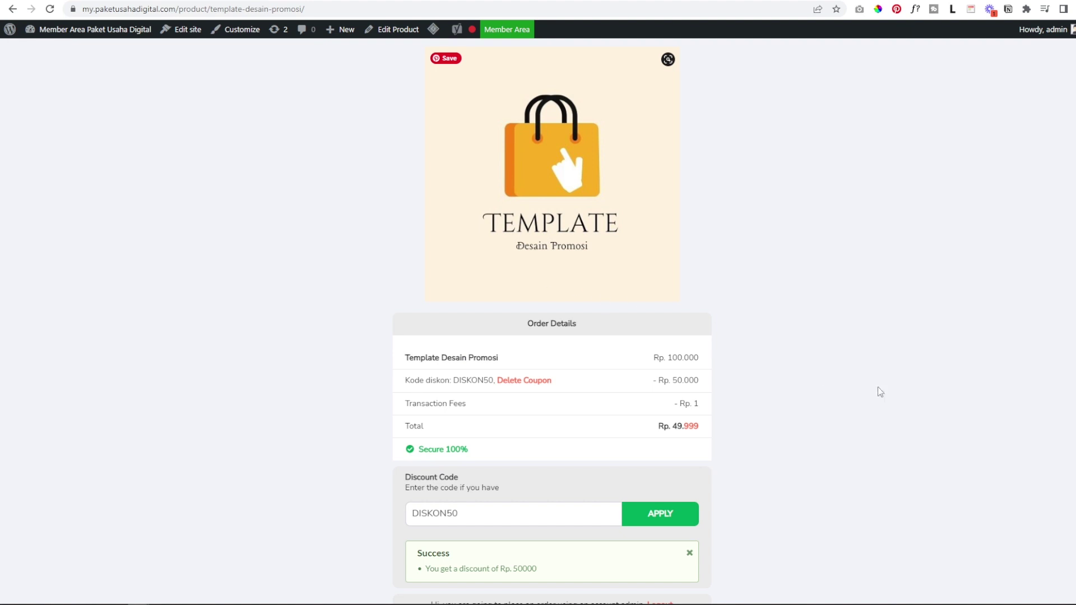
pyautogui.scroll(-4, 781, 229)
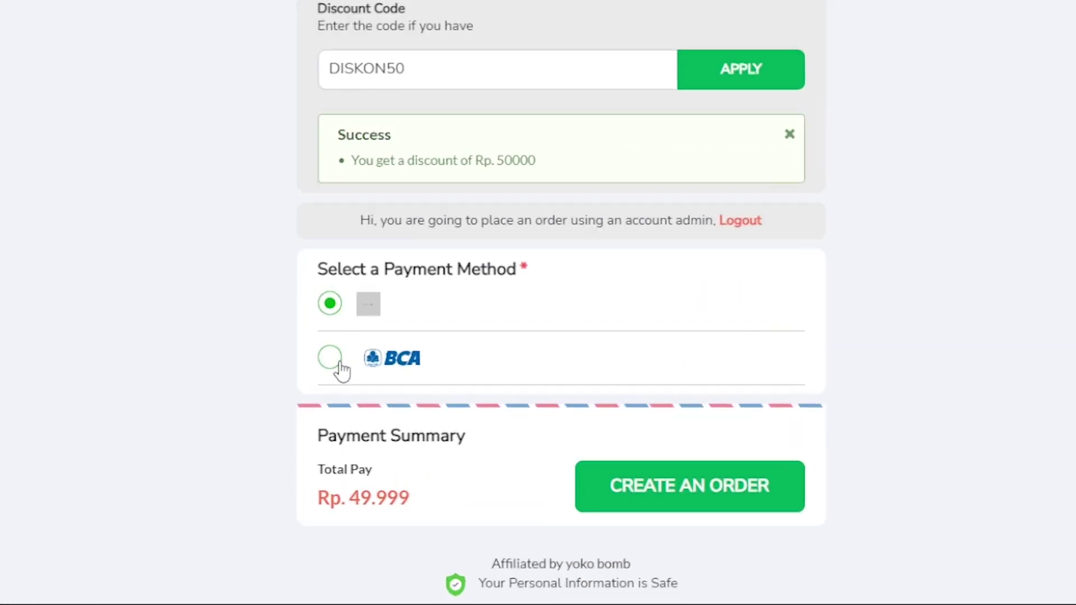
pyautogui.click(412, 454)
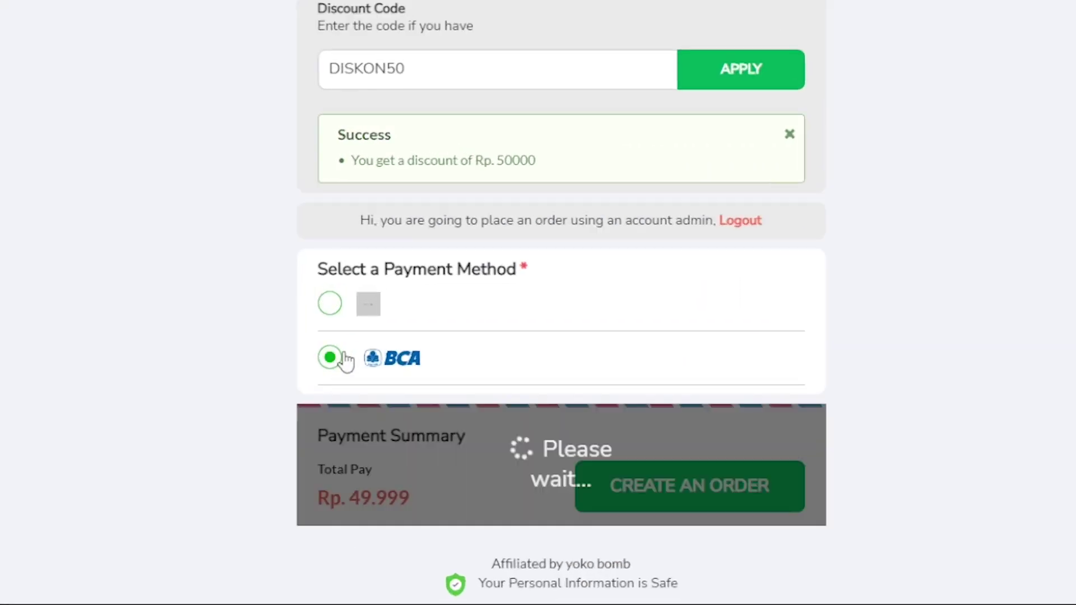
pyautogui.scroll(-1, 898, 358)
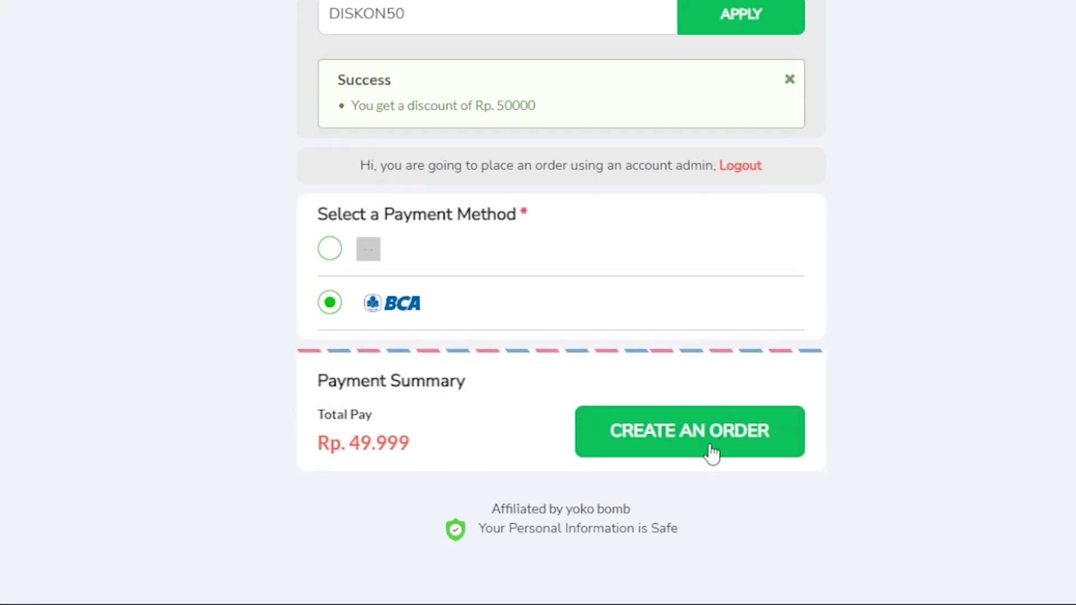
pyautogui.click(668, 447)
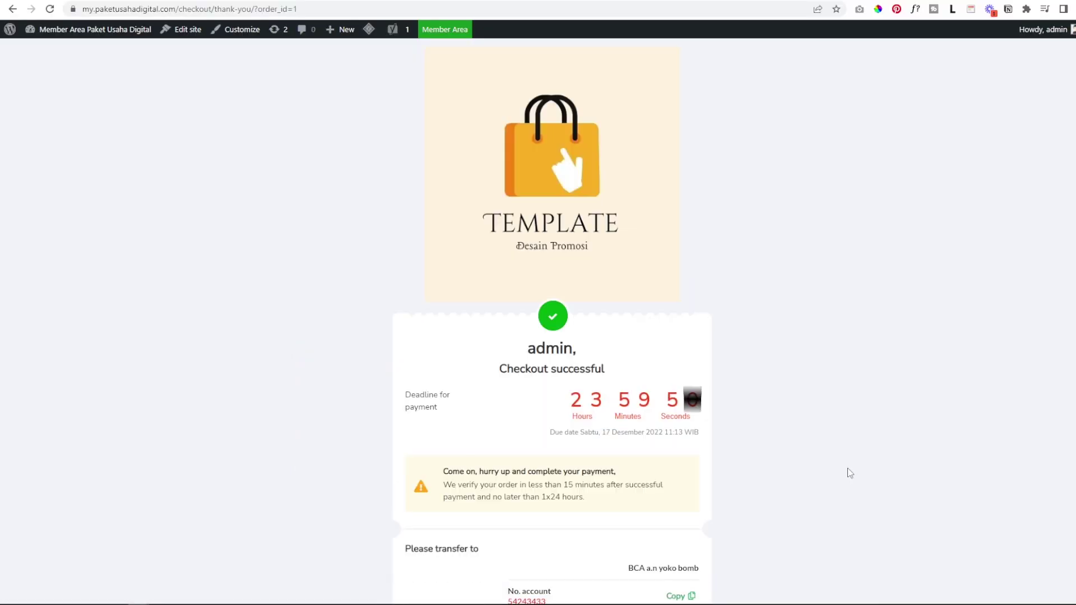
# - Review the BCA destination account on the thank-you page, then proceed to payment confirmation
pyautogui.scroll(-1, 848, 473)
pyautogui.scroll(-4, 723, 369)
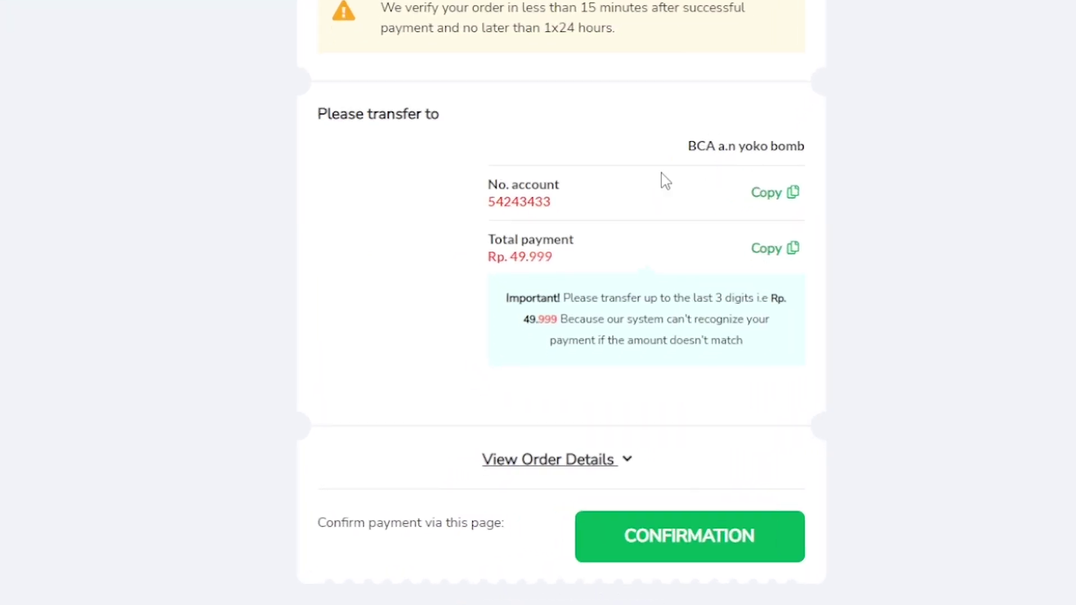
pyautogui.moveTo(556, 202); pyautogui.dragTo(488, 195)
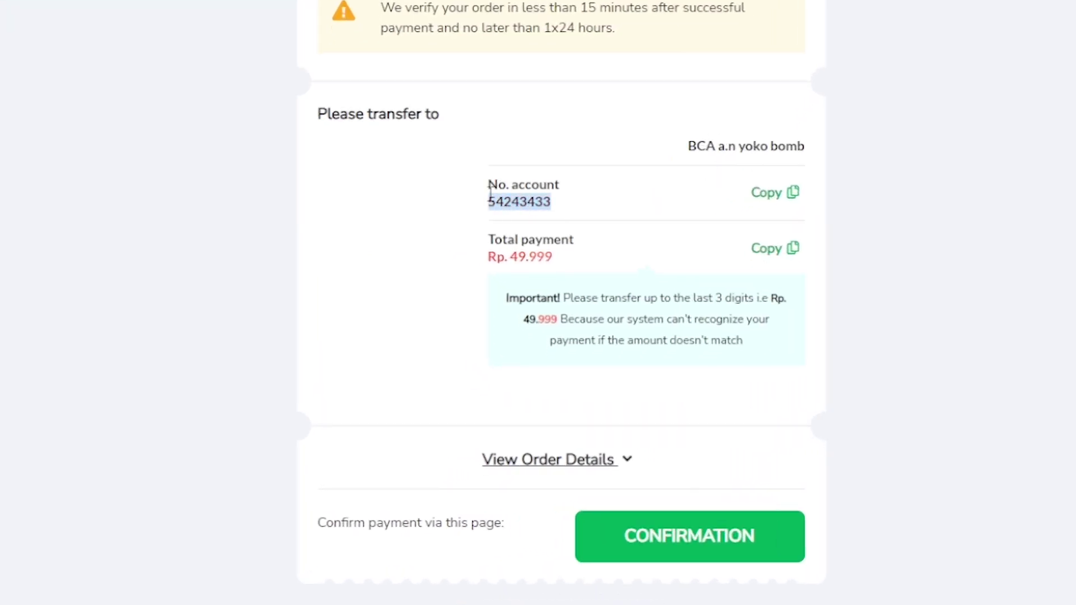
pyautogui.click(565, 248)
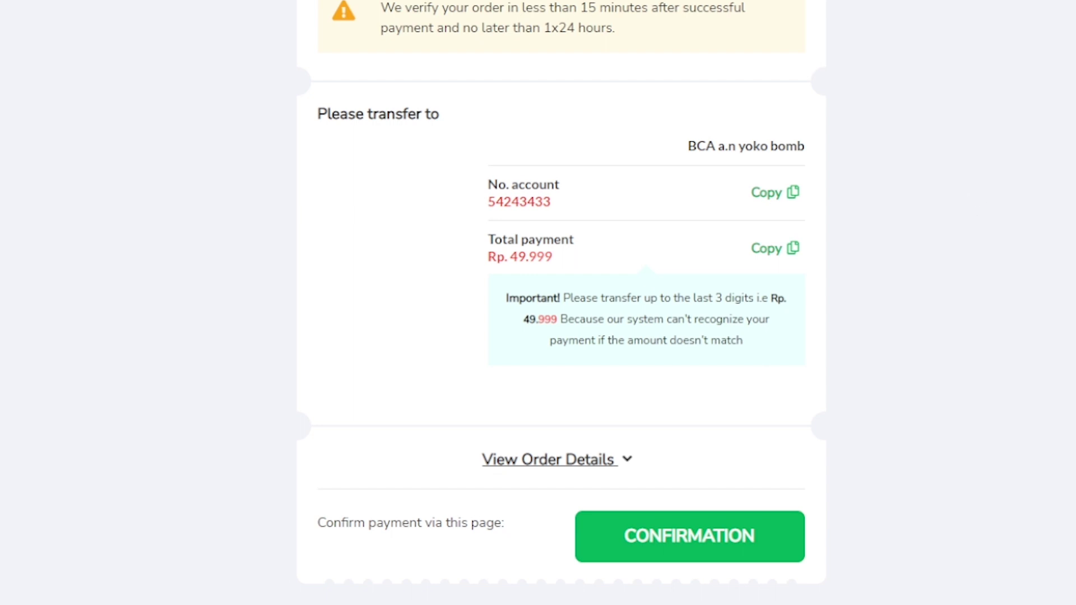
pyautogui.click(689, 530)
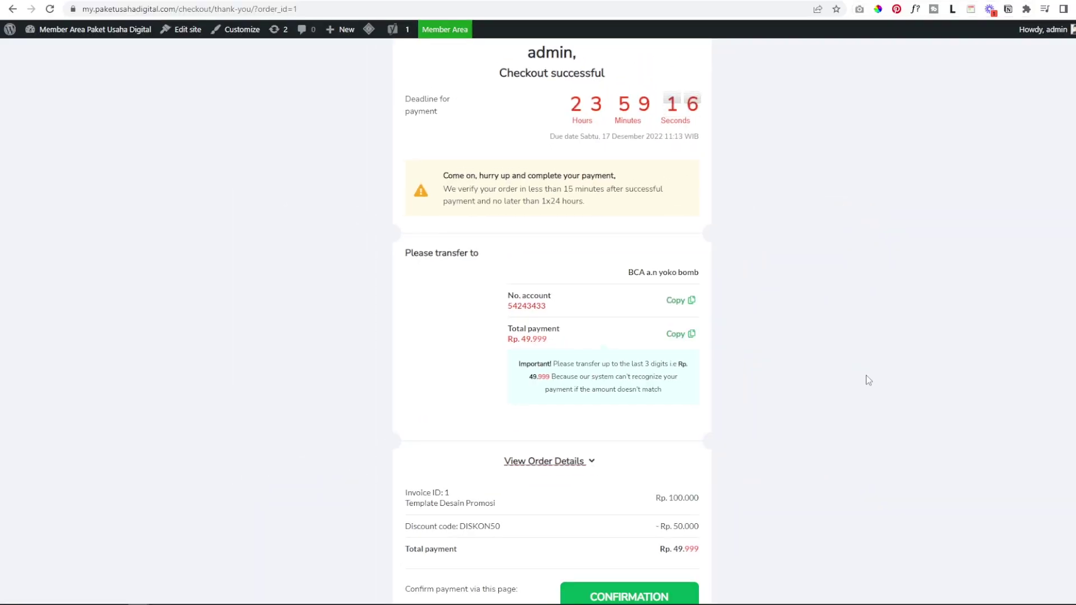
# - Fill the payment confirmation for invoice 1 with the BCA transfer details and submit it
pyautogui.scroll(-2, 560, 354)
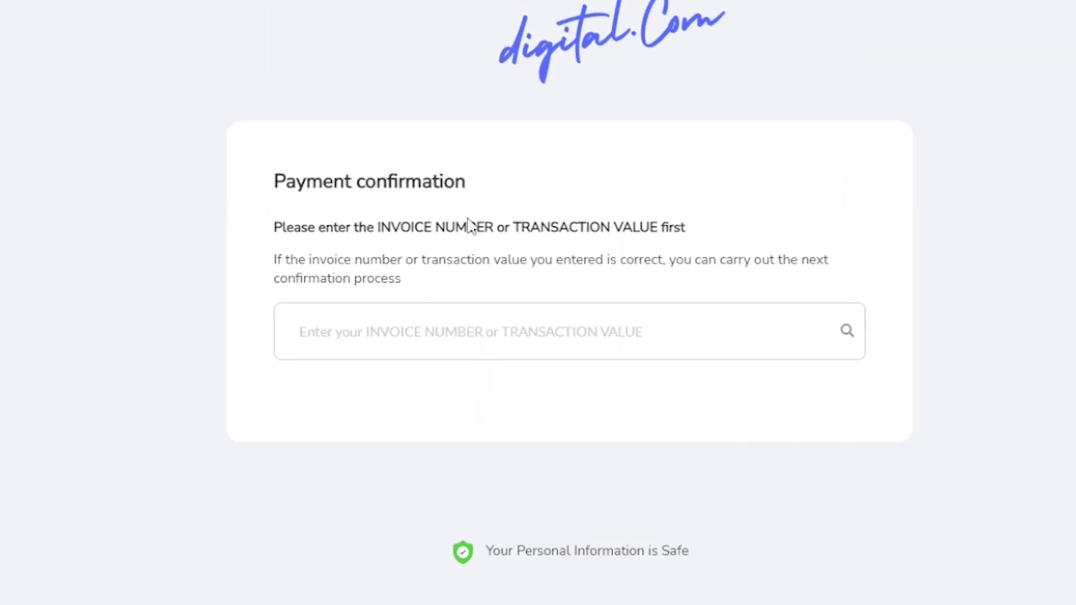
pyautogui.click(443, 343)
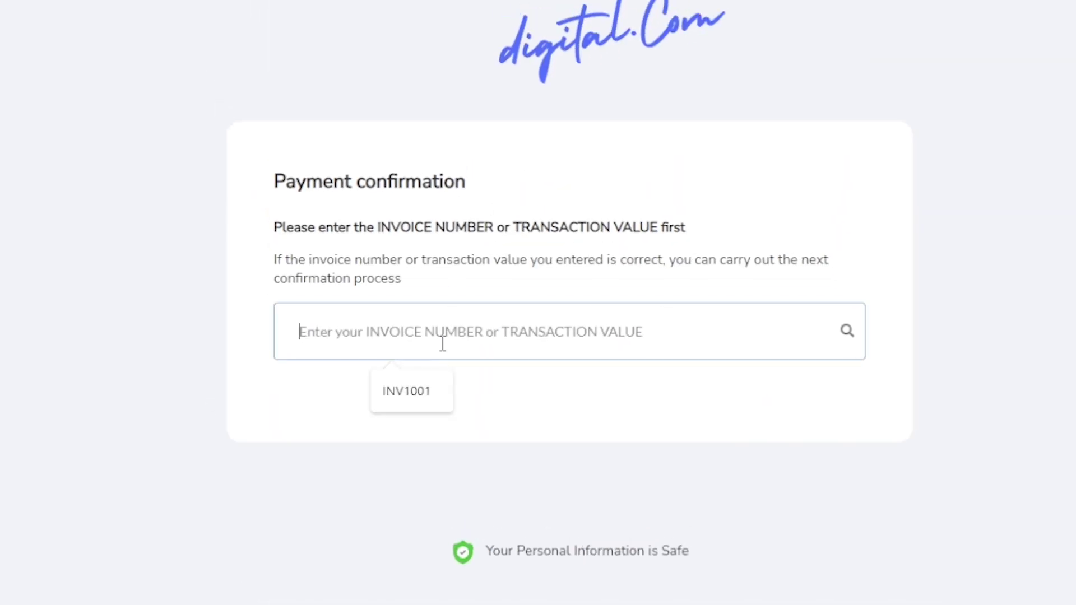
pyautogui.write('1')
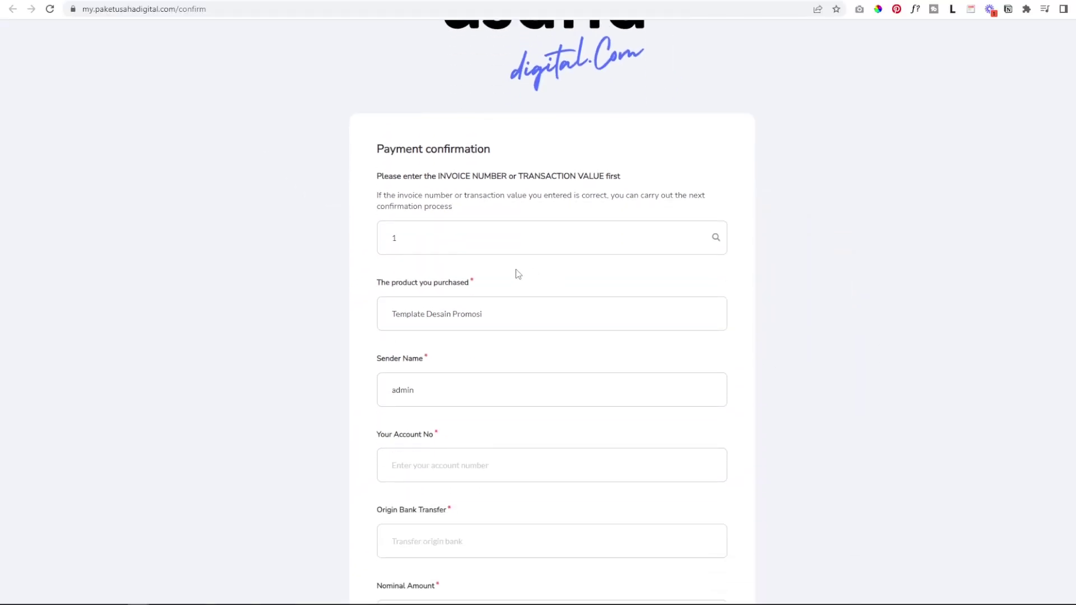
pyautogui.scroll(-2, 470, 395)
pyautogui.scroll(-2, 449, 333)
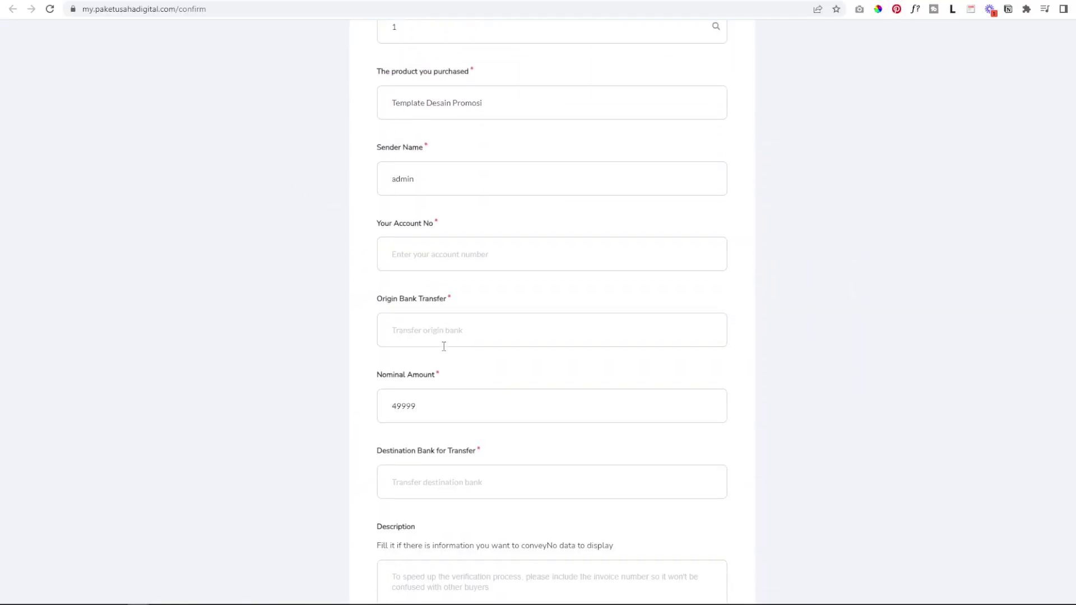
pyautogui.scroll(-2, 449, 473)
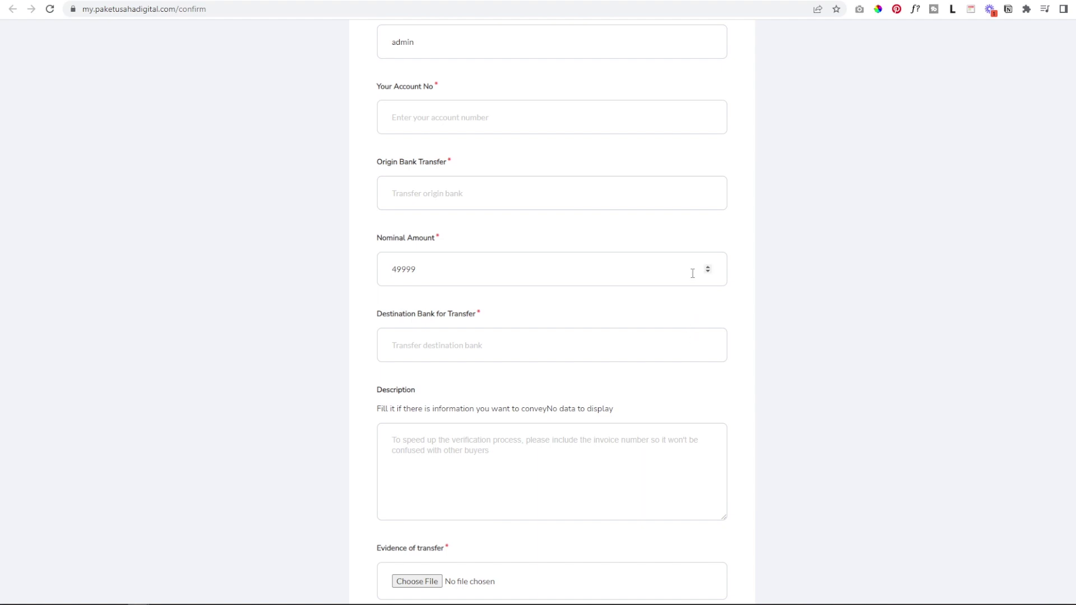
pyautogui.scroll(1, 825, 324)
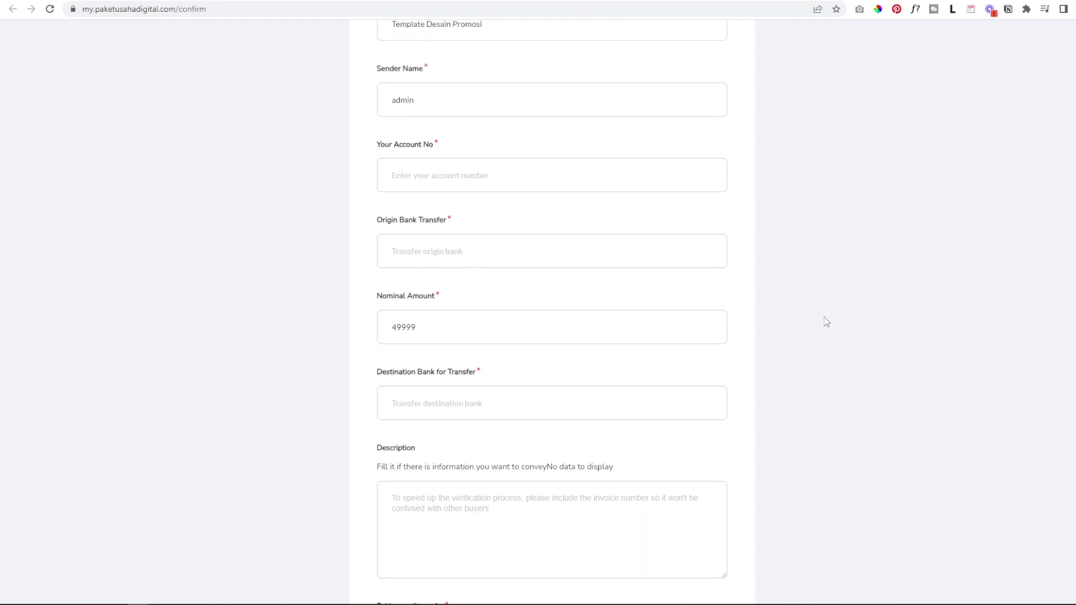
pyautogui.scroll(-1, 823, 322)
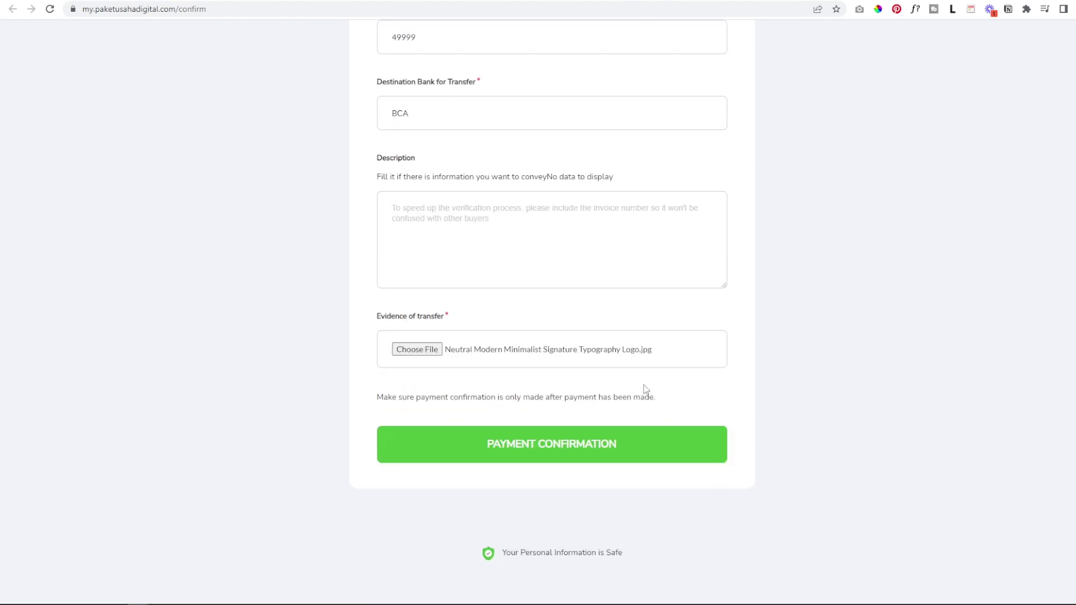
pyautogui.scroll(-1, 394, 409)
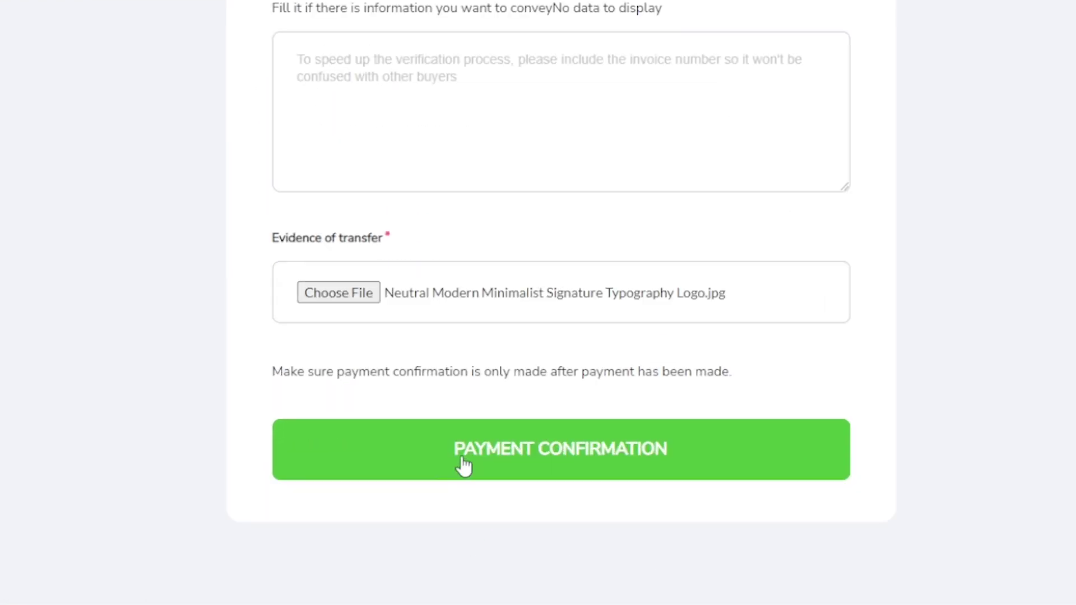
pyautogui.click(493, 400)
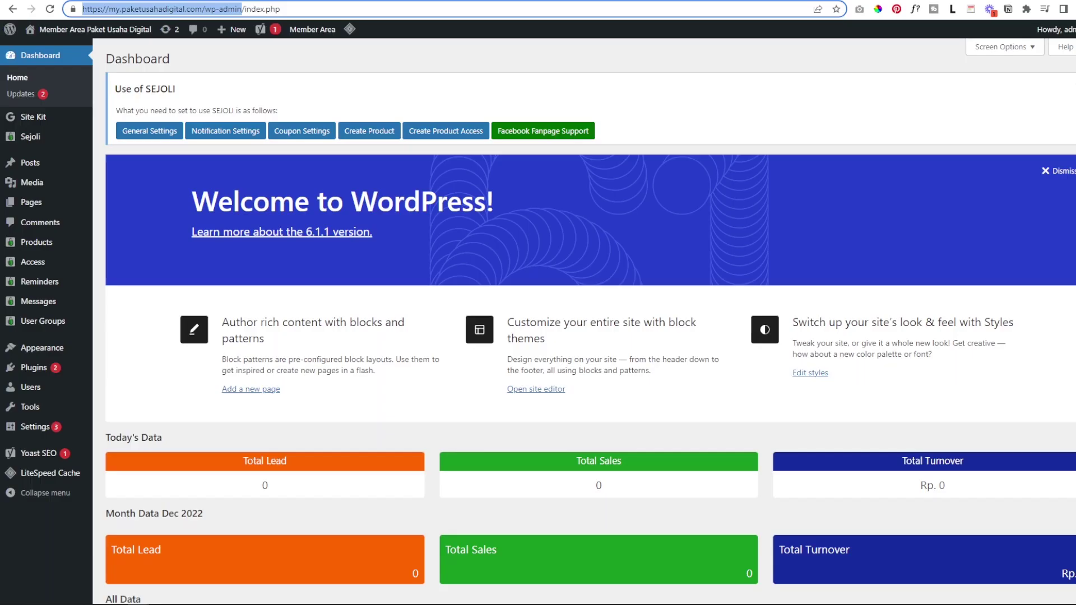
# - Open Sejoli Sales Data and check the DISKON50 order's buyer and affiliate names
pyautogui.click(444, 72)
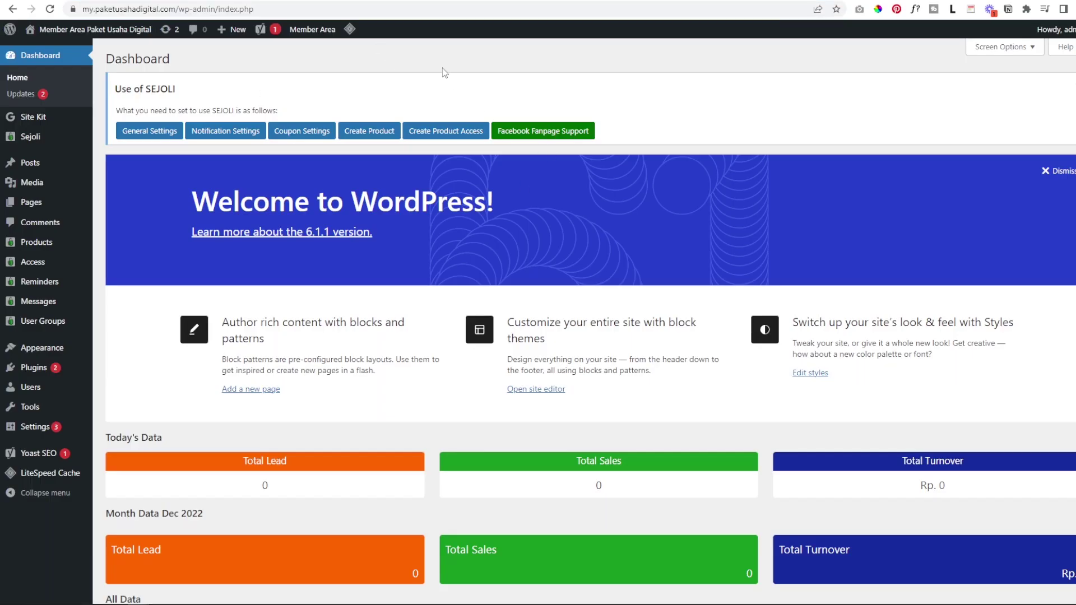
pyautogui.moveTo(14, 137)
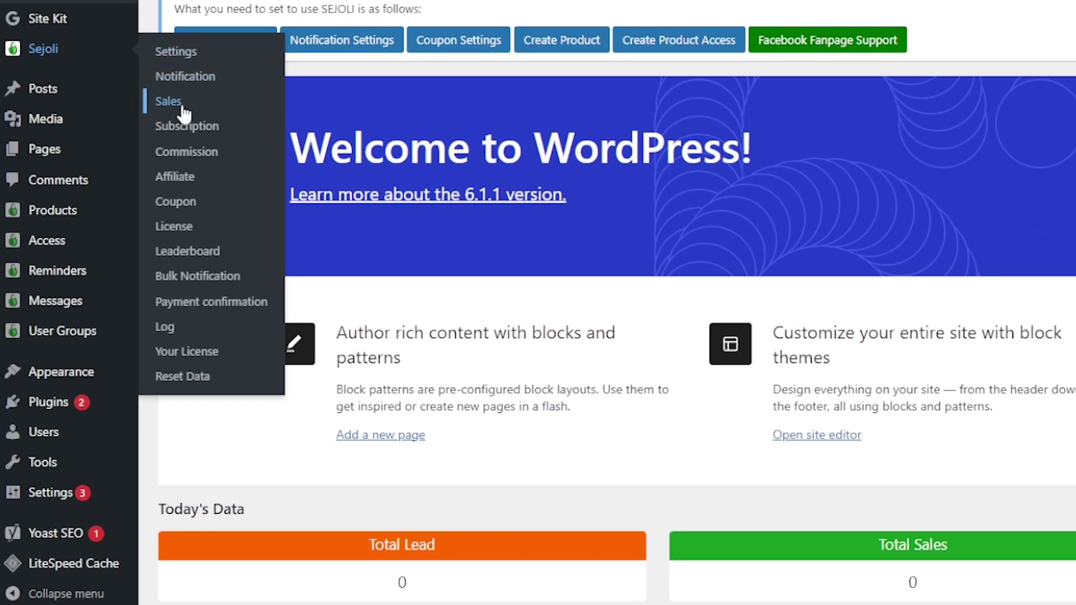
pyautogui.click(149, 124)
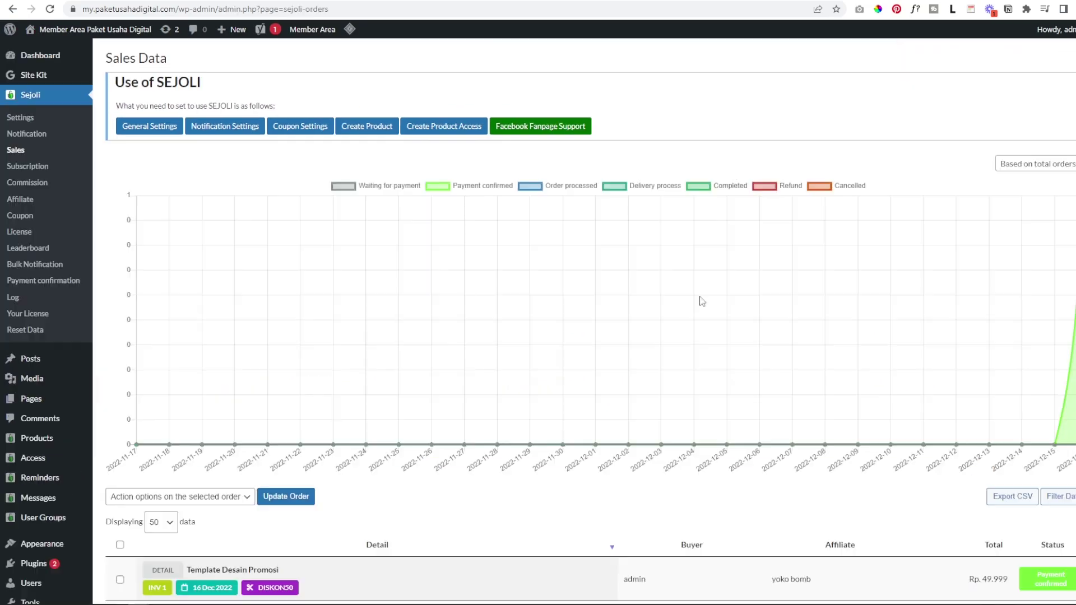
pyautogui.scroll(-3, 702, 301)
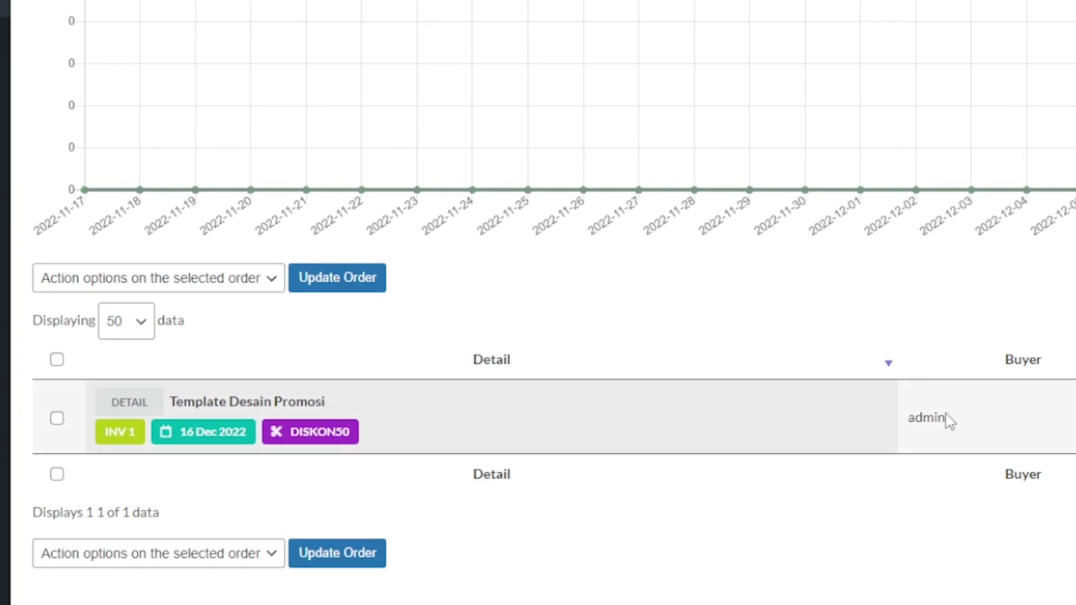
pyautogui.moveTo(944, 421); pyautogui.dragTo(917, 423)
pyautogui.click(922, 422)
pyautogui.moveTo(965, 425); pyautogui.dragTo(913, 426)
pyautogui.moveTo(841, 420); pyautogui.dragTo(965, 412)
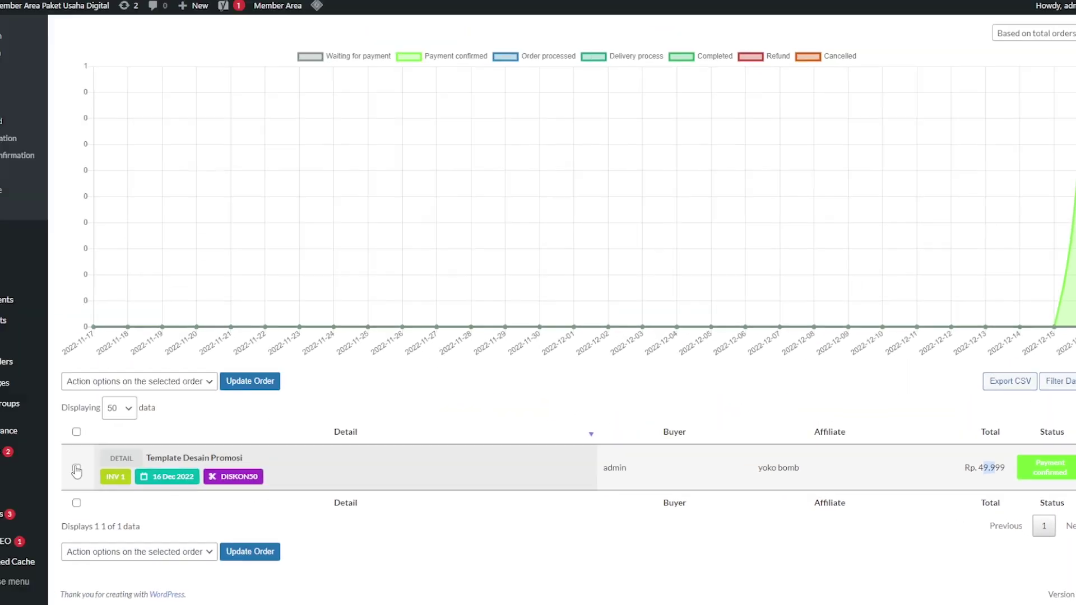
# - Mark the Template Desain Promosi order (Rp. 49.999) as Completed with Update Order
pyautogui.click(119, 474)
pyautogui.click(186, 393)
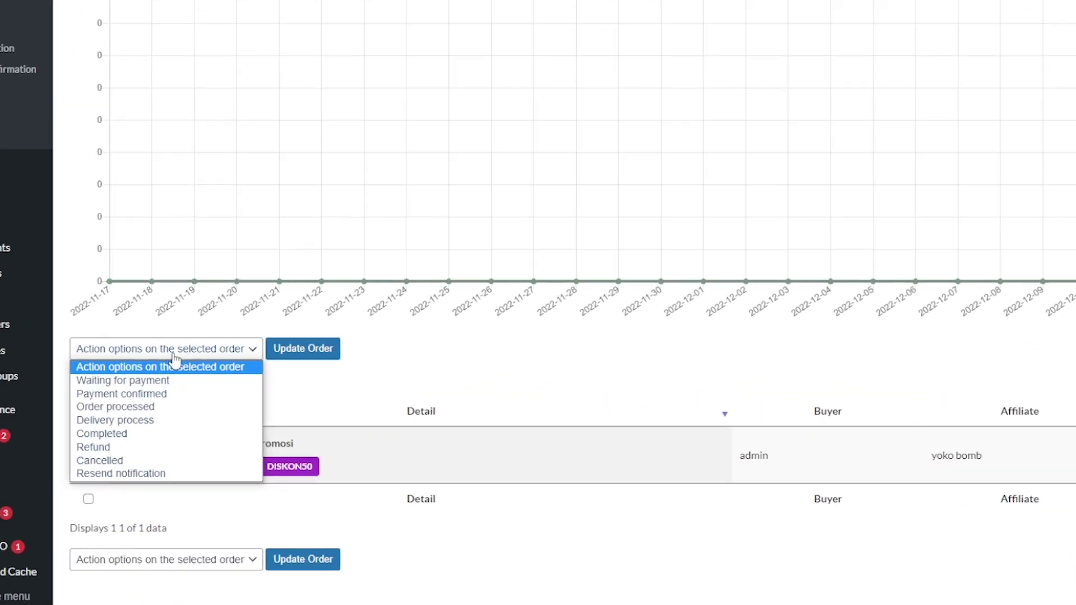
pyautogui.click(125, 401)
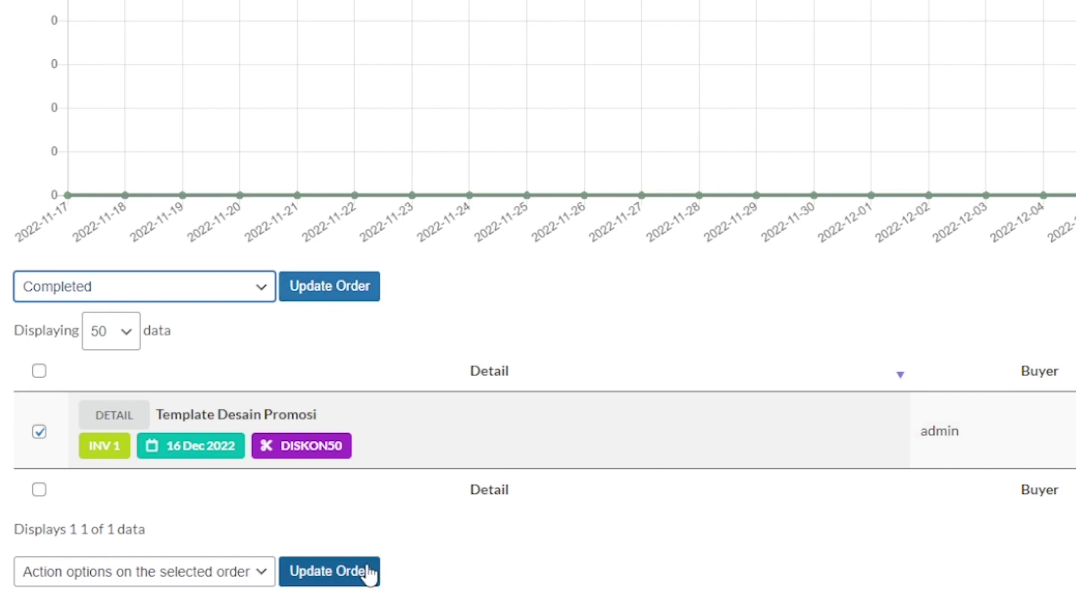
pyautogui.click(368, 290)
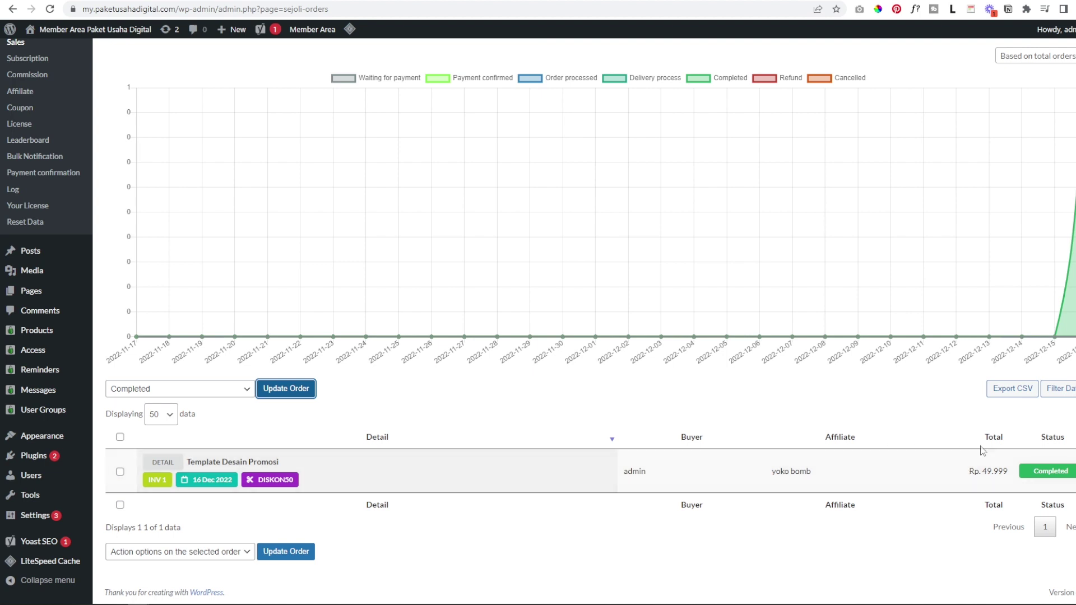
pyautogui.scroll(2, 354, 287)
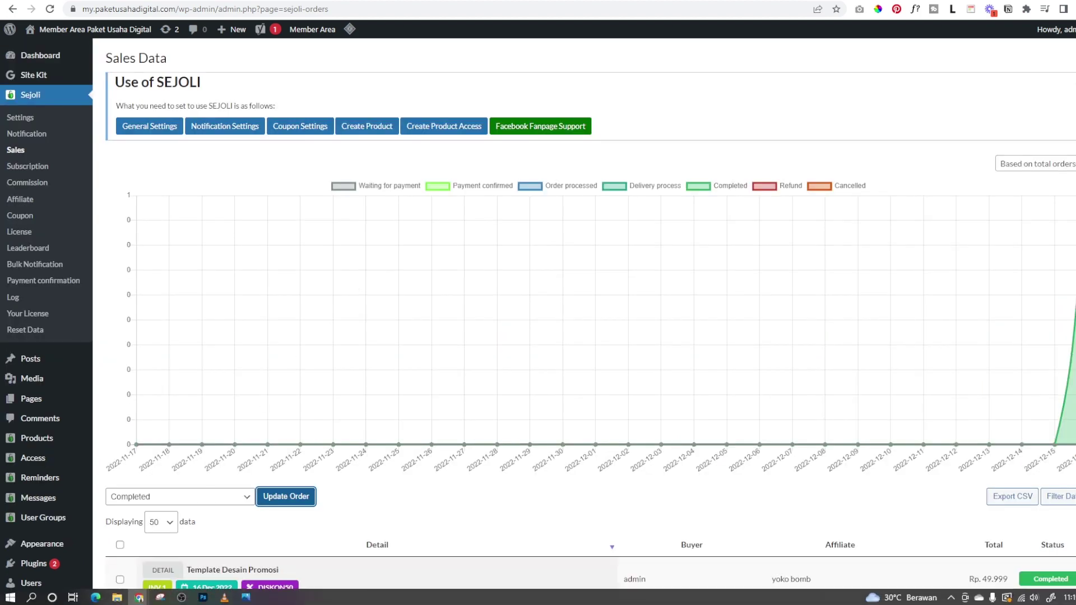
pyautogui.click(139, 596)
# - Confirm the affiliate's unpaid Rp. 14.999 commission for Template Desain Promosi, then return to the admin dashboard
pyautogui.click(193, 559)
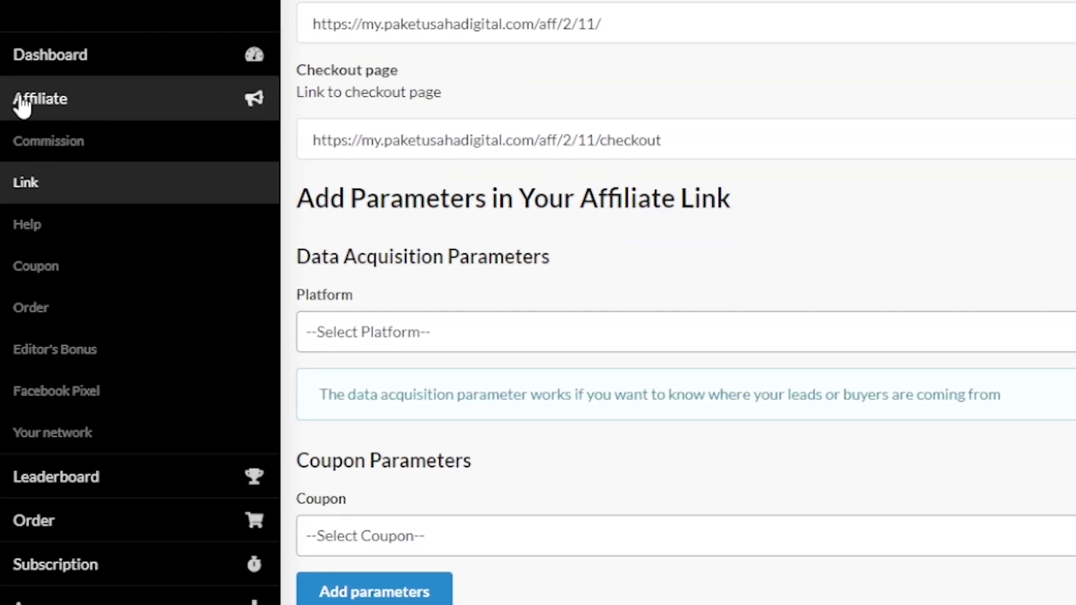
pyautogui.click(35, 147)
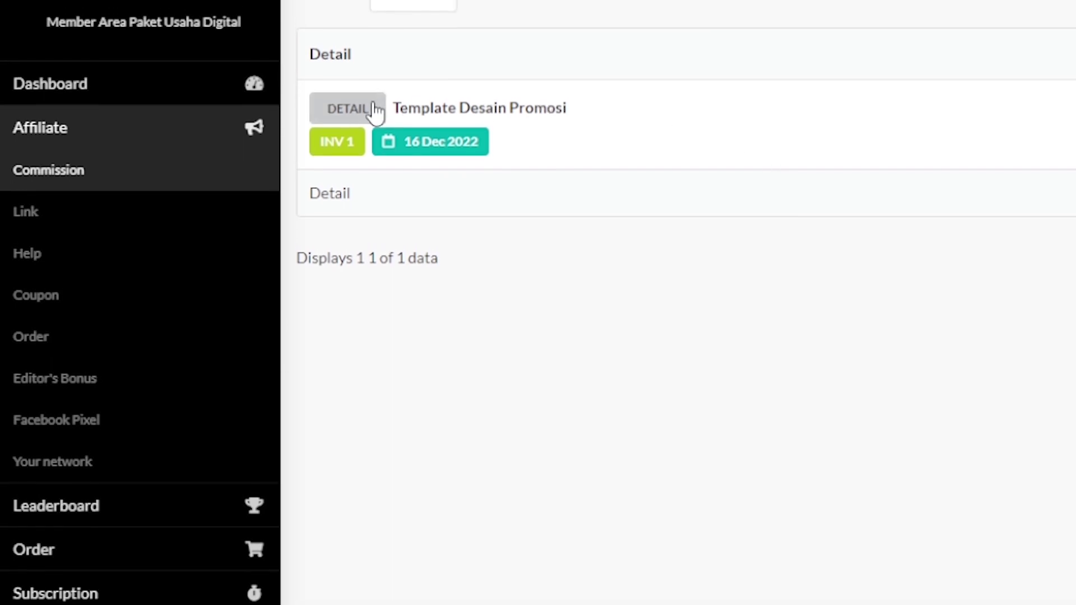
pyautogui.moveTo(567, 131); pyautogui.dragTo(405, 126)
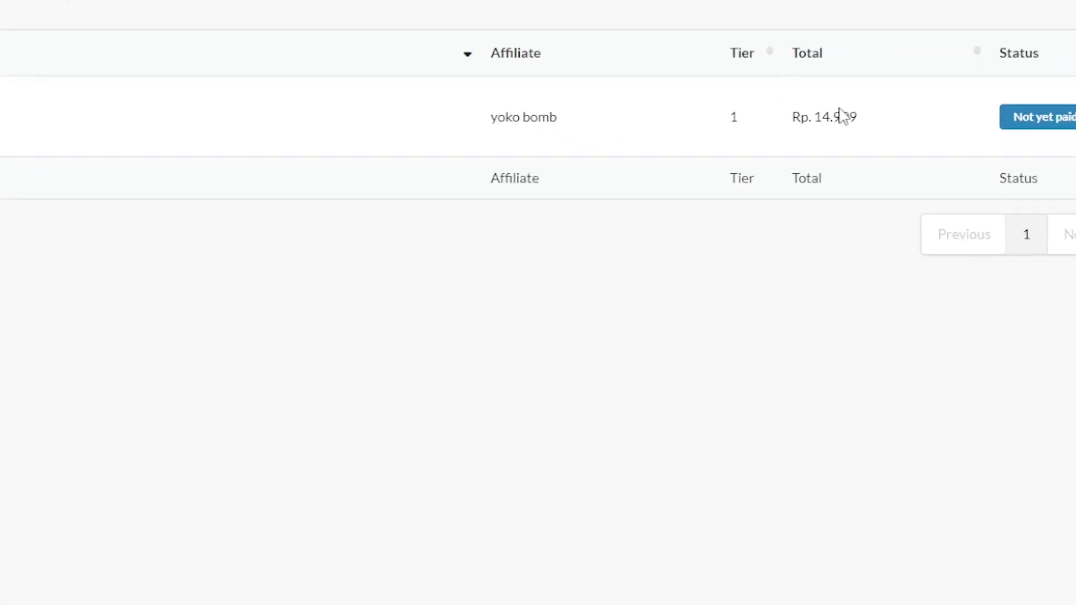
pyautogui.moveTo(815, 117); pyautogui.dragTo(840, 117)
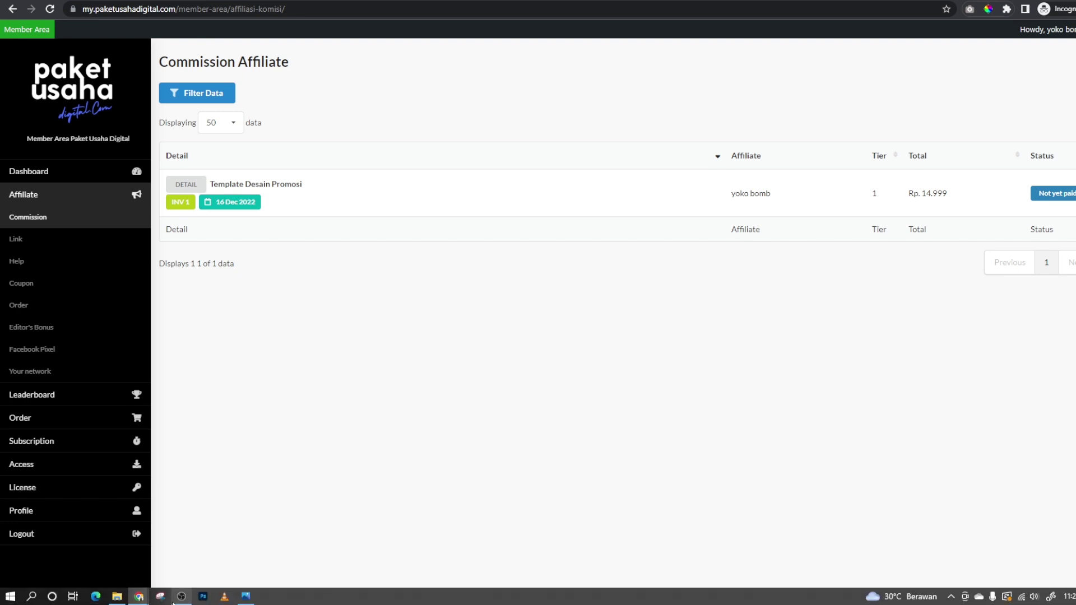
pyautogui.moveTo(141, 596)
pyautogui.click(94, 555)
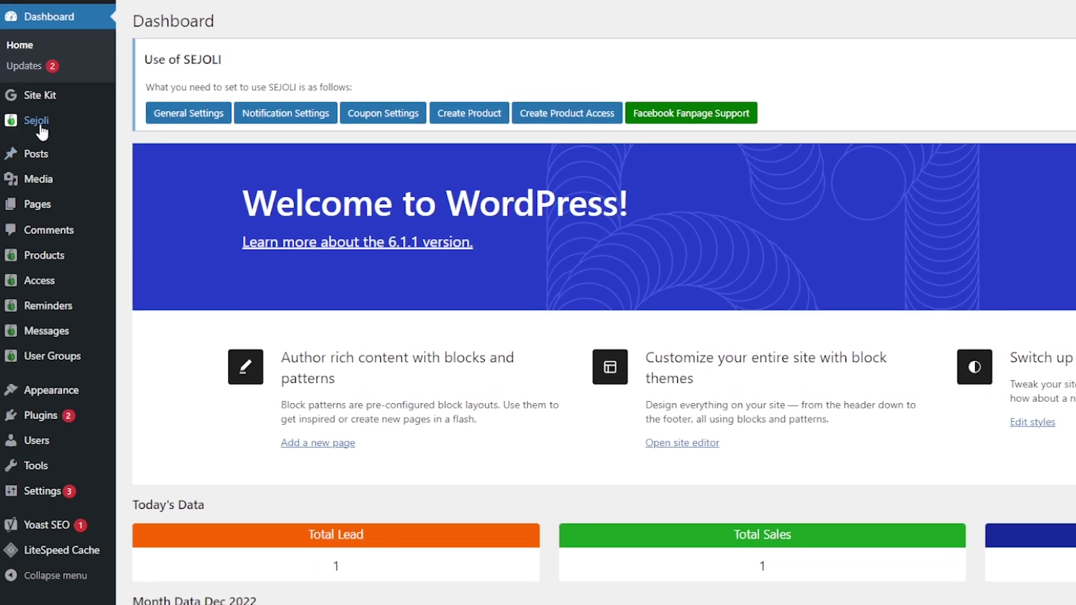
pyautogui.moveTo(19, 138)
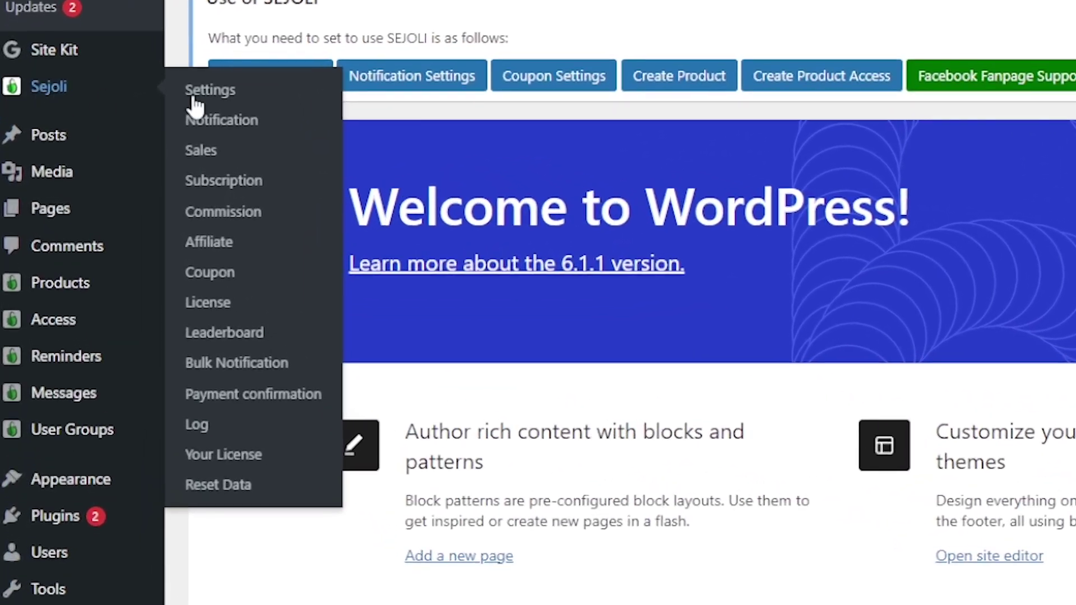
pyautogui.click(205, 245)
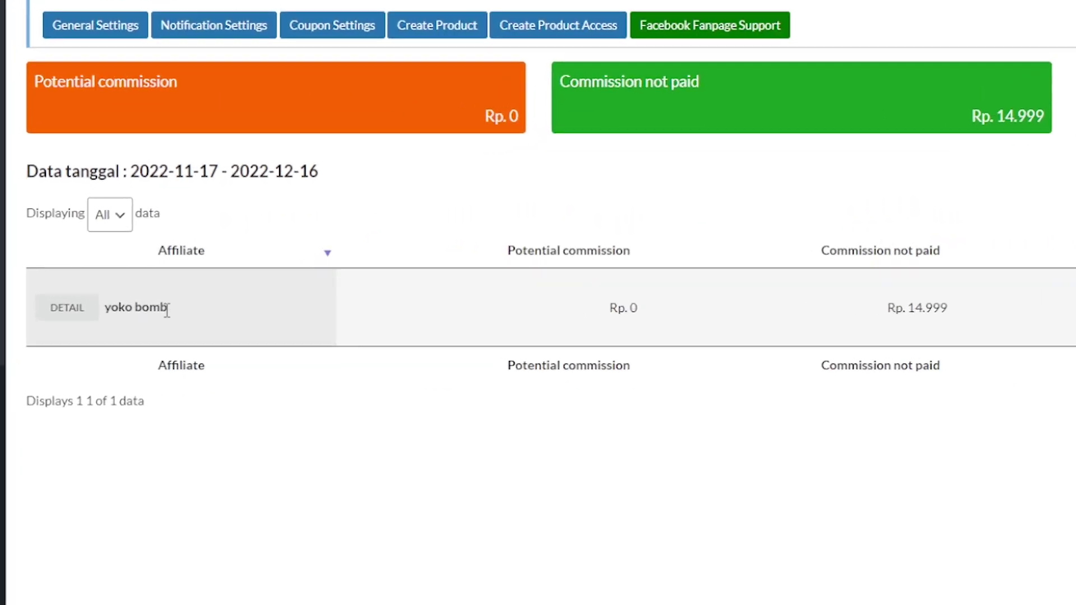
pyautogui.moveTo(199, 307); pyautogui.dragTo(160, 307)
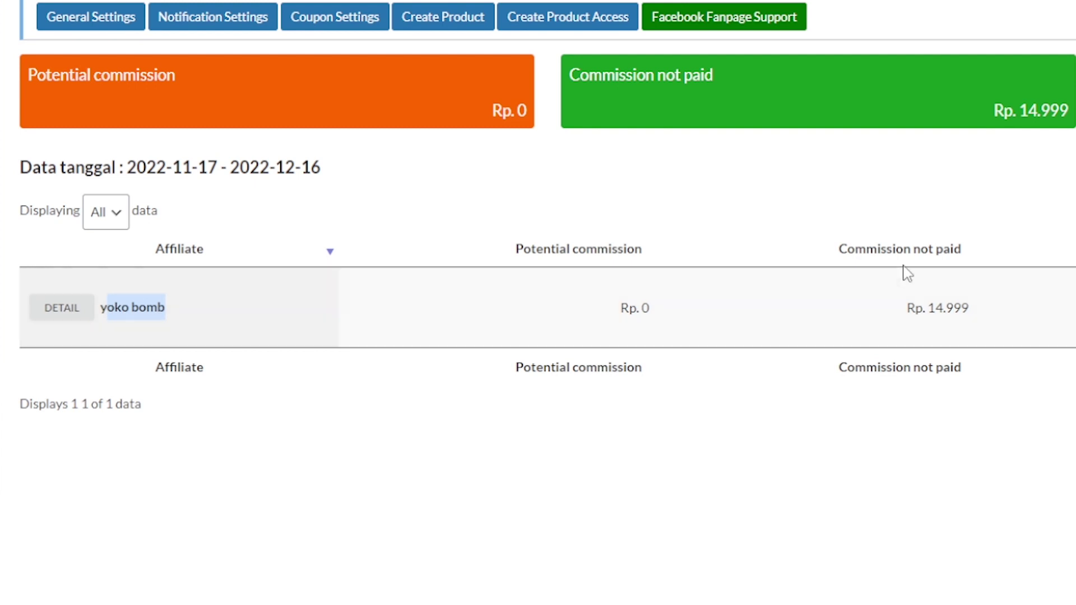
pyautogui.moveTo(928, 308); pyautogui.dragTo(966, 310)
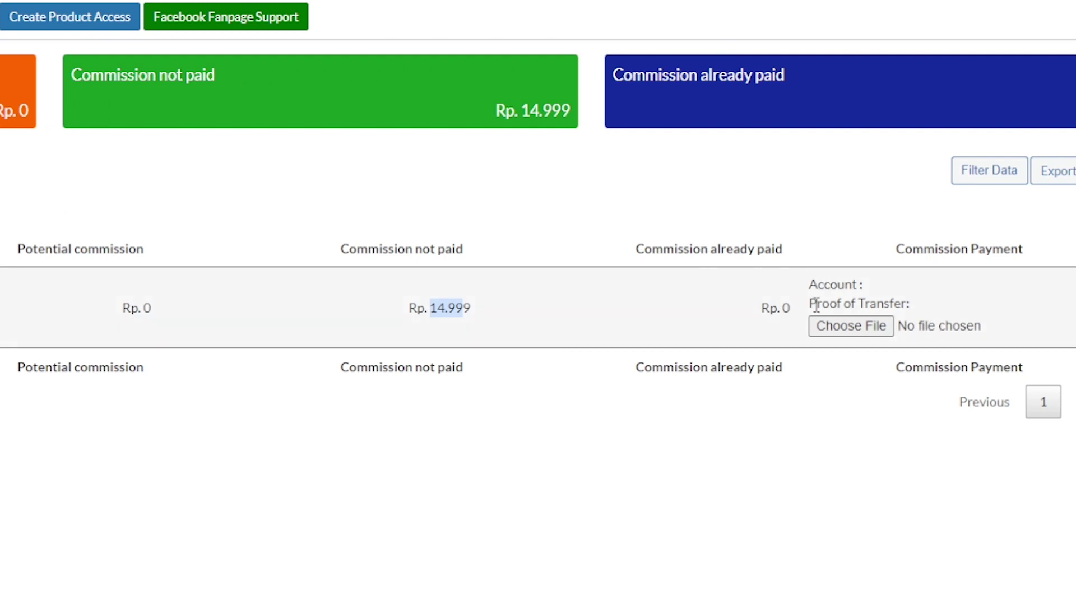
pyautogui.moveTo(410, 253); pyautogui.dragTo(463, 252)
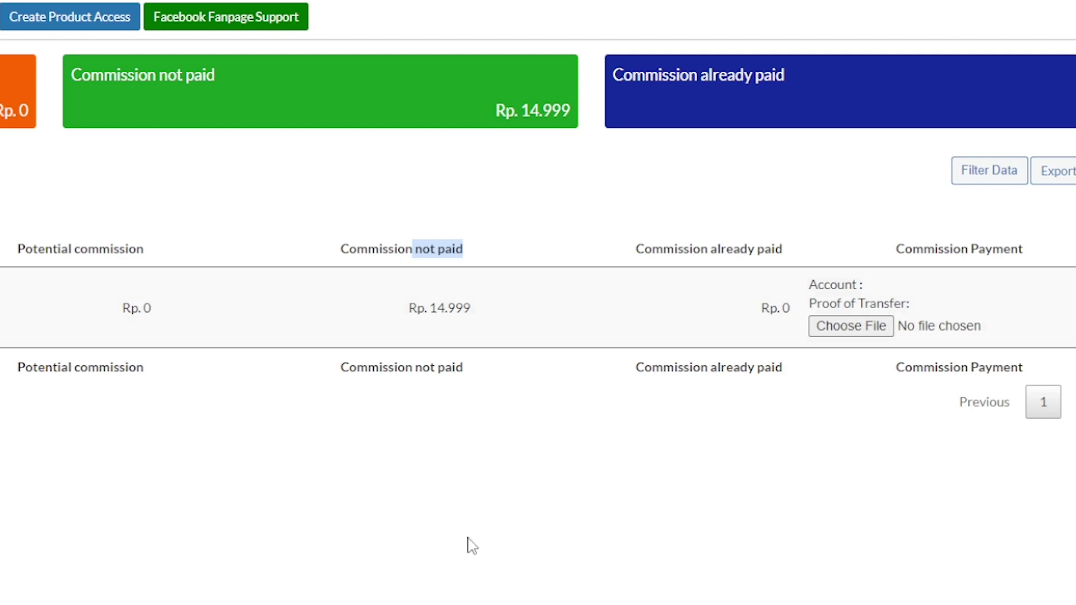
pyautogui.moveTo(471, 313); pyautogui.dragTo(420, 315)
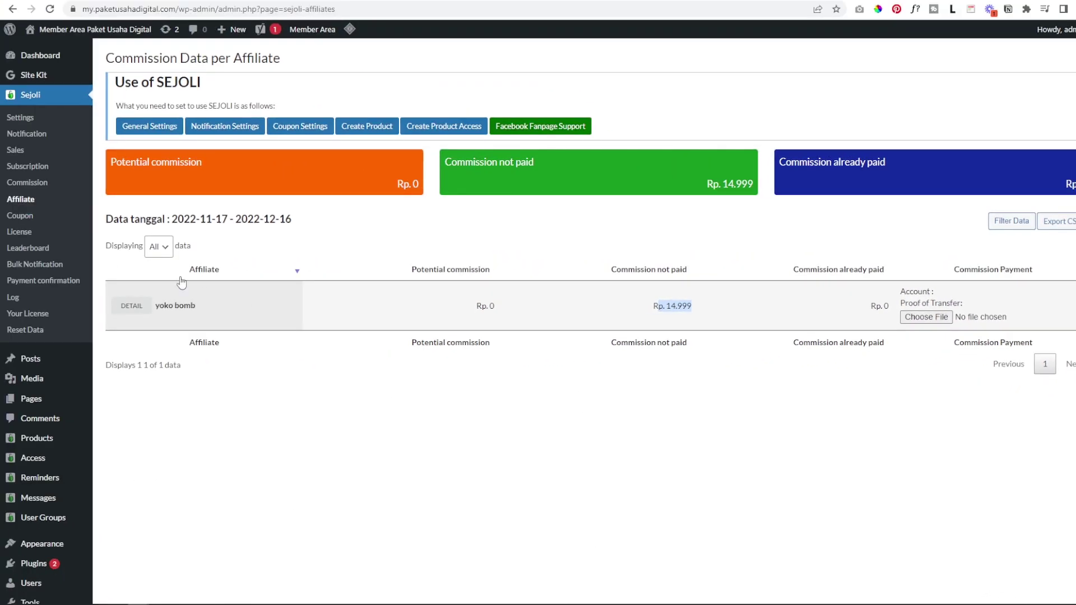
# - Mark the affiliate's Rp. 14.999 commission as PAID without attaching a transfer proof
pyautogui.click(143, 312)
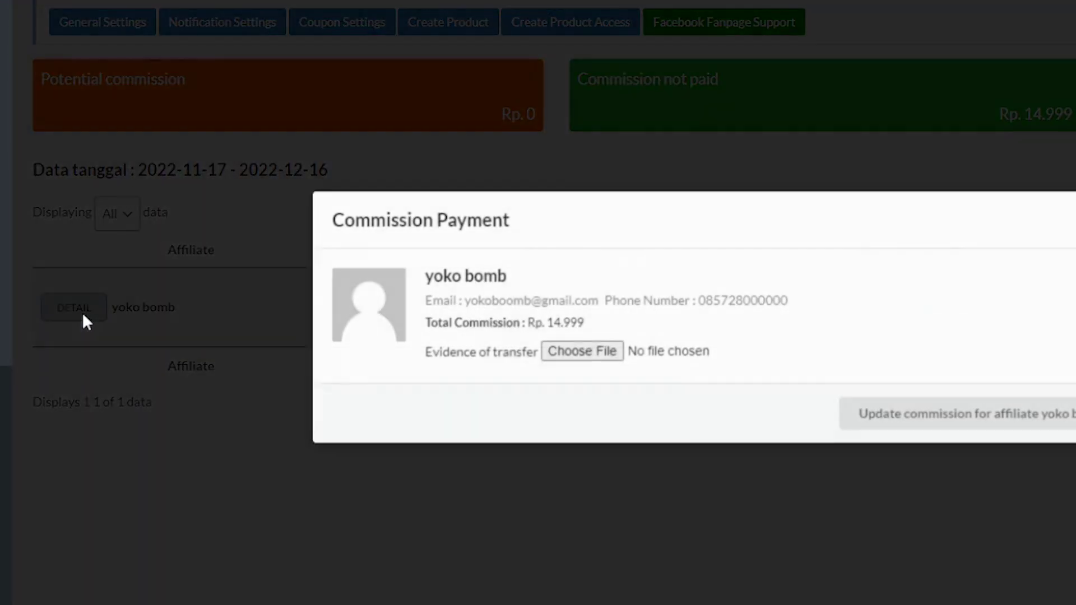
pyautogui.click(583, 353)
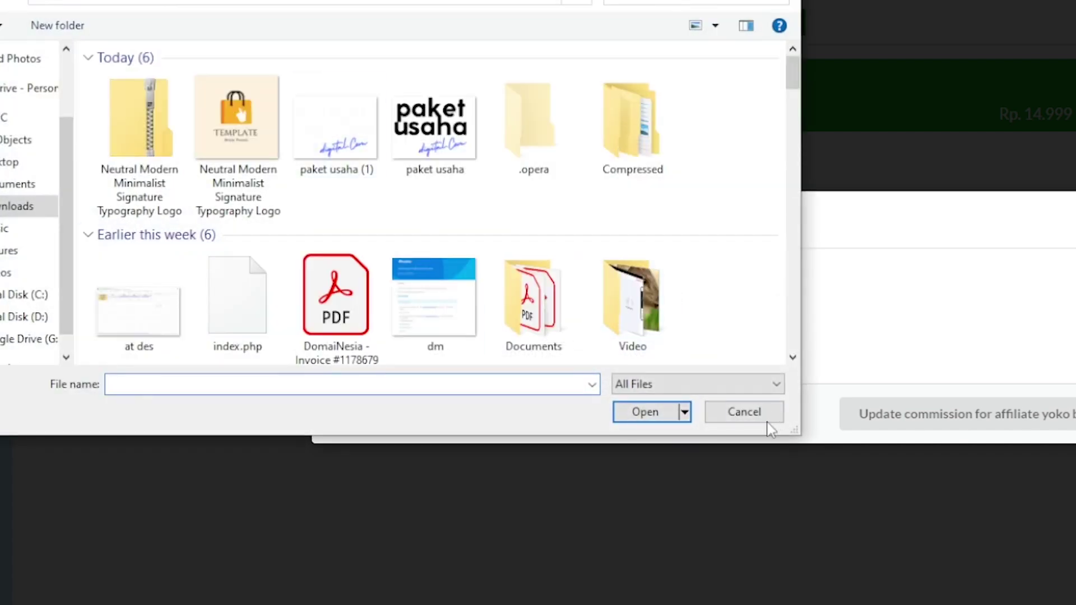
pyautogui.click(757, 408)
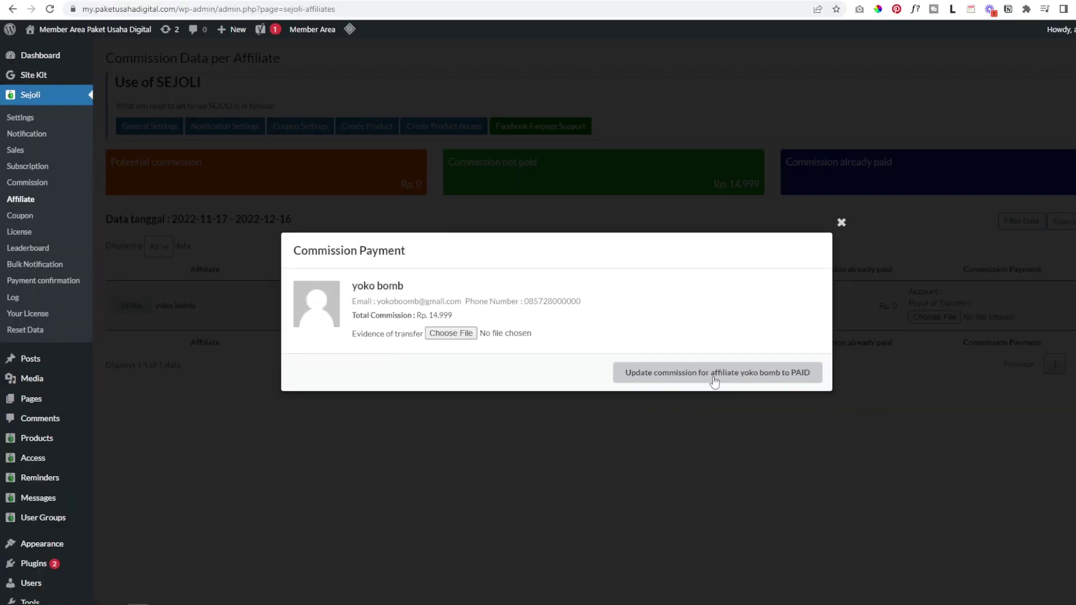
pyautogui.click(829, 418)
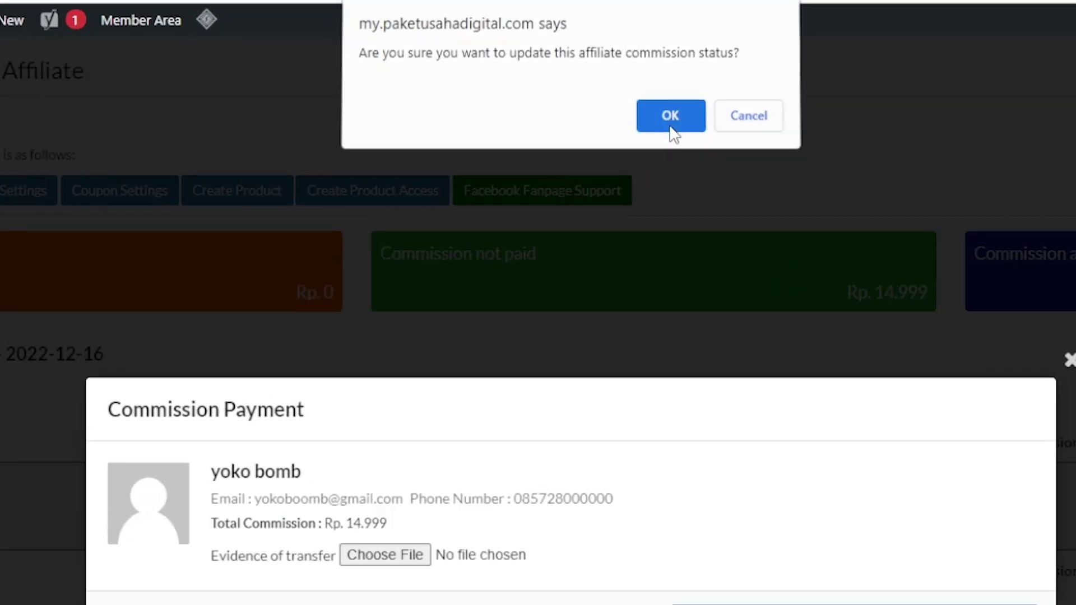
pyautogui.click(623, 91)
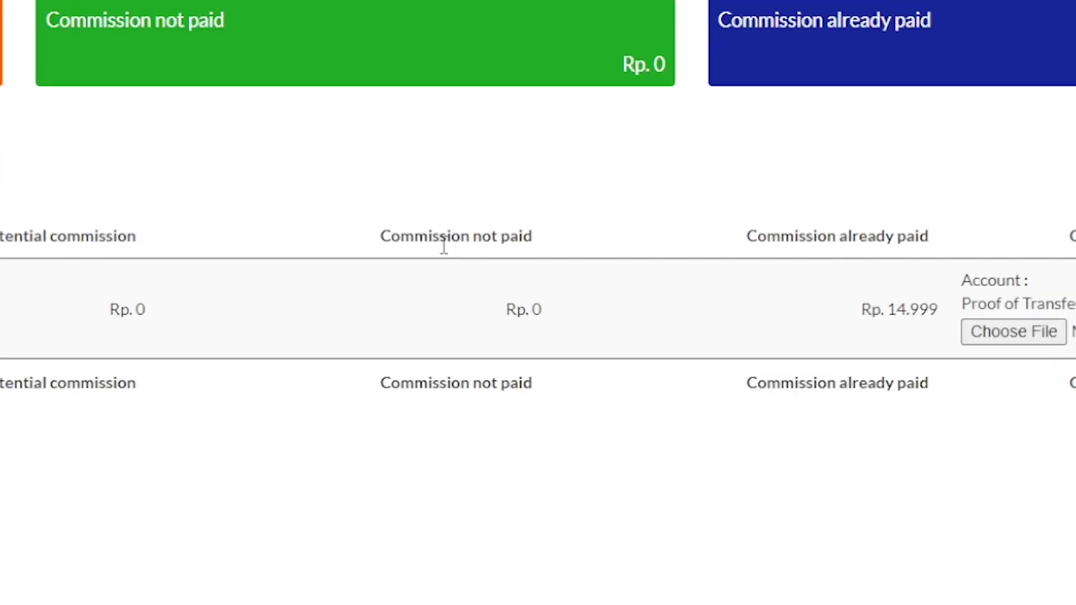
# - Verify the Commission not paid and Commission already paid totals per affiliate
pyautogui.moveTo(640, 271); pyautogui.dragTo(670, 271)
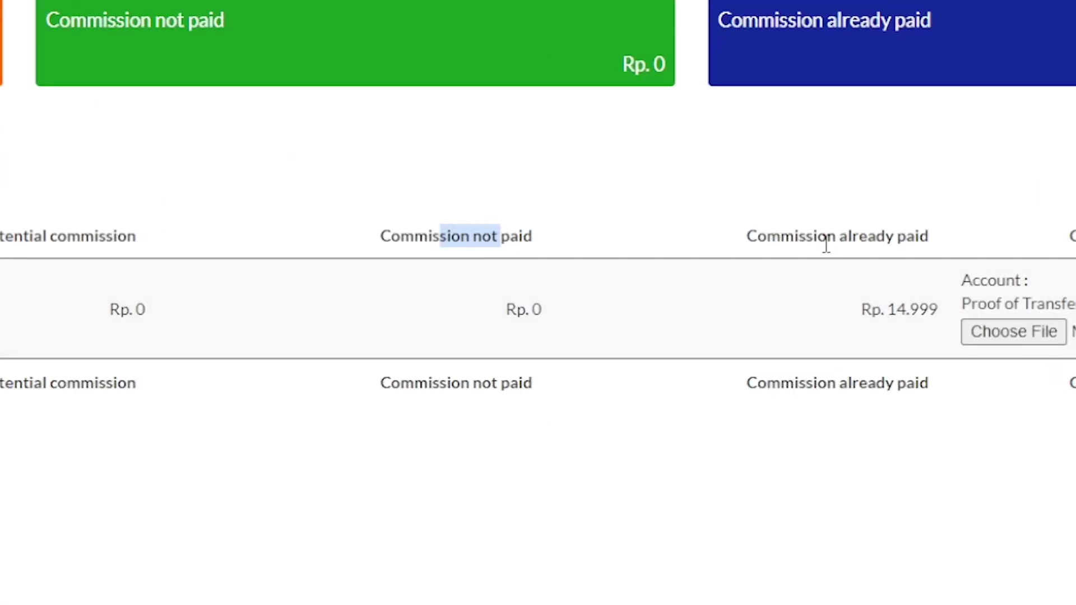
pyautogui.moveTo(826, 244); pyautogui.dragTo(931, 253)
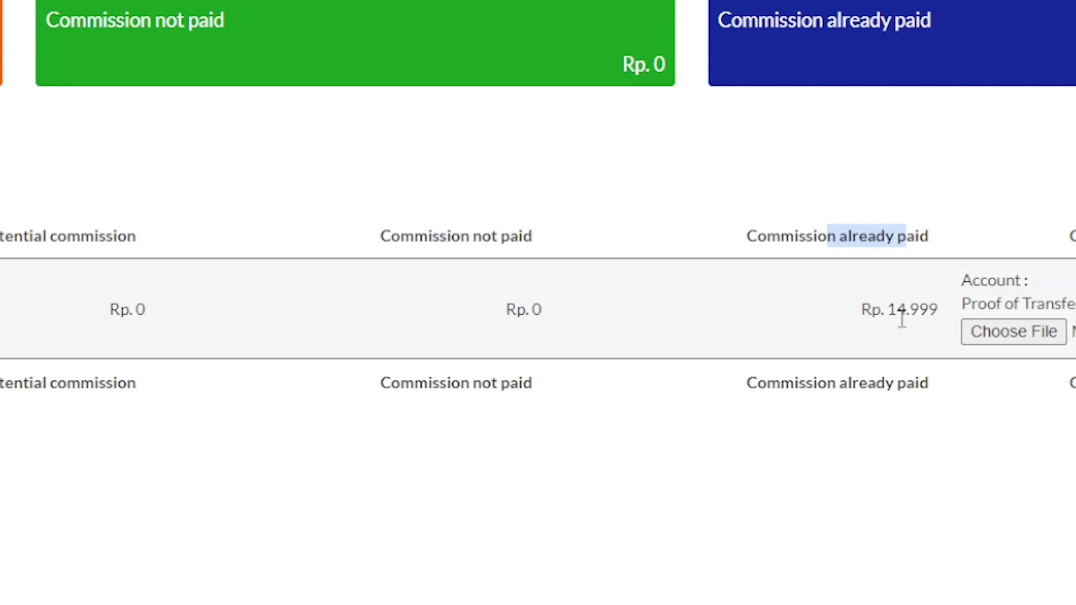
pyautogui.click(893, 566)
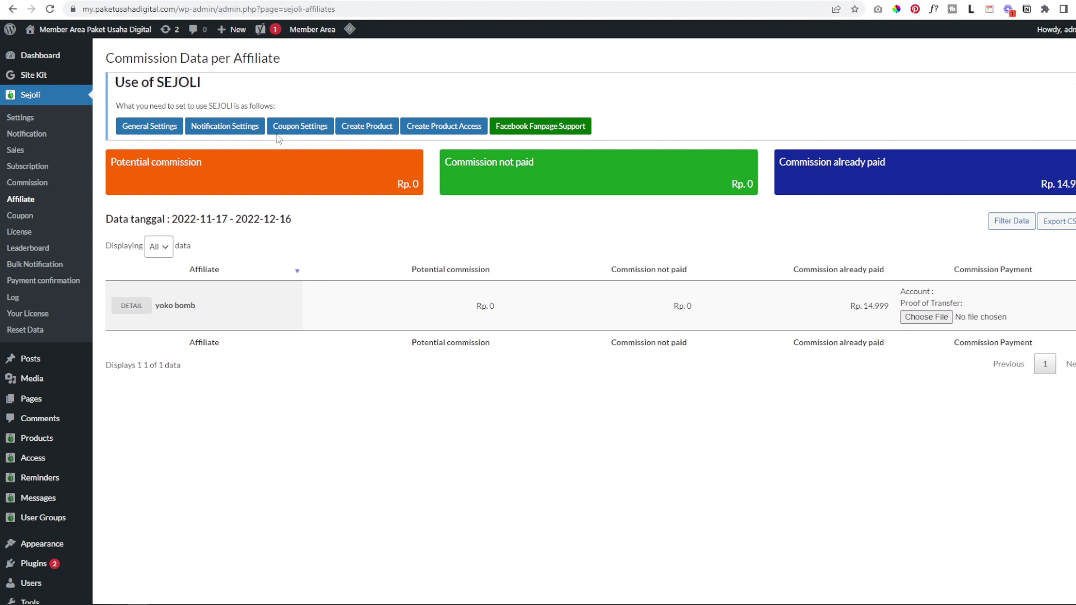
# - Read the 'Order #1 … completed' email for Template Desain Promosi in Gmail
pyautogui.hotkey('ctrl', 'Tab')
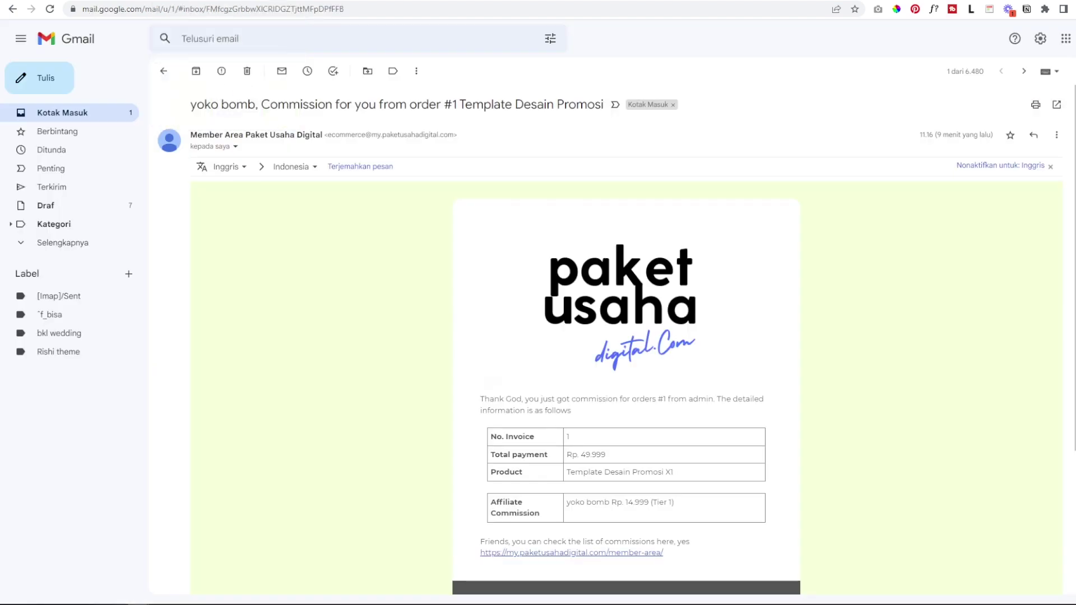
pyautogui.hotkey('ctrl', 'Tab')
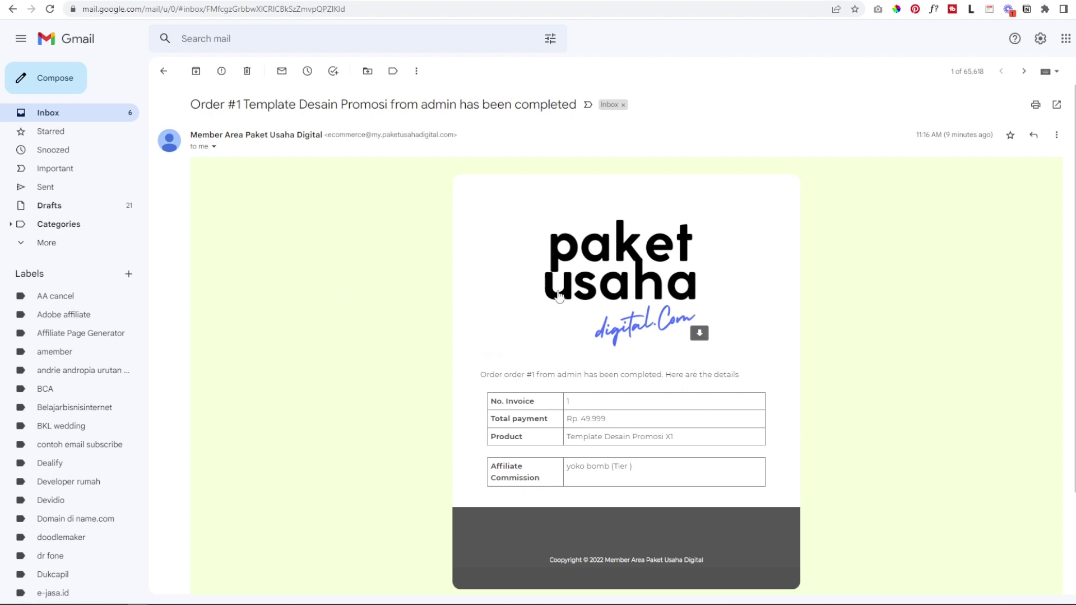
pyautogui.scroll(-2, 623, 399)
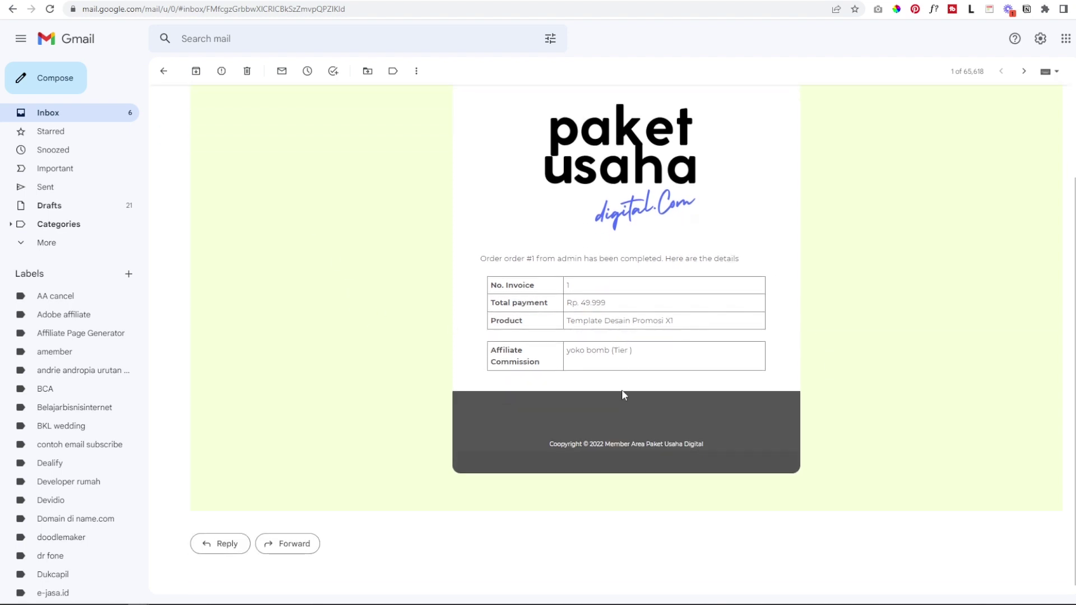
pyautogui.scroll(2, 620, 389)
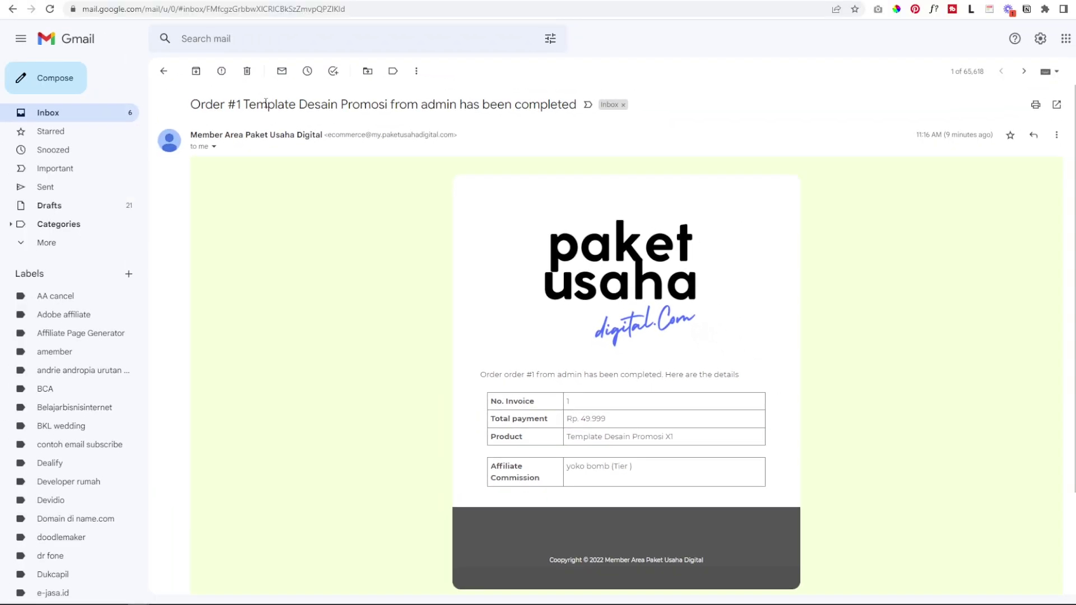
pyautogui.moveTo(267, 104); pyautogui.dragTo(403, 106)
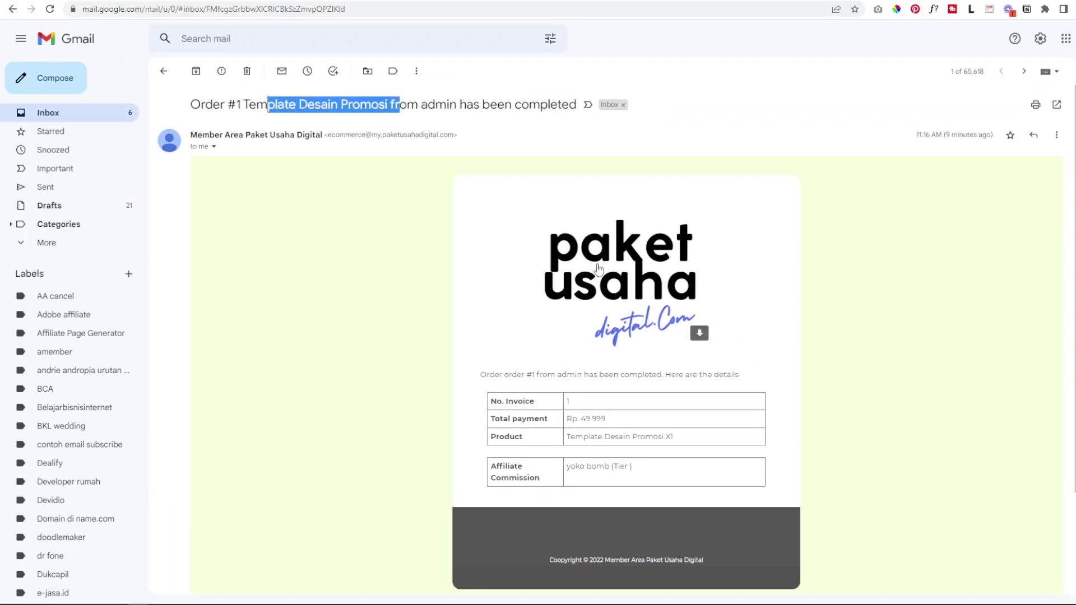
pyautogui.scroll(-2, 628, 365)
pyautogui.scroll(2, 628, 364)
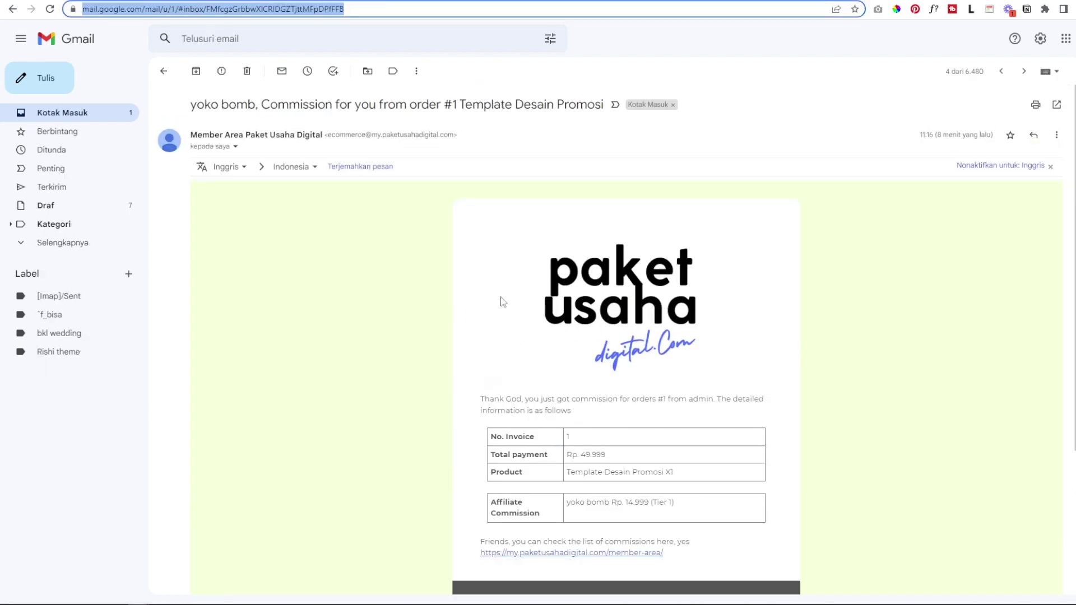
# - Check the commission email crediting Rp. 14.999 (Tier 1) for order #1
pyautogui.click(513, 302)
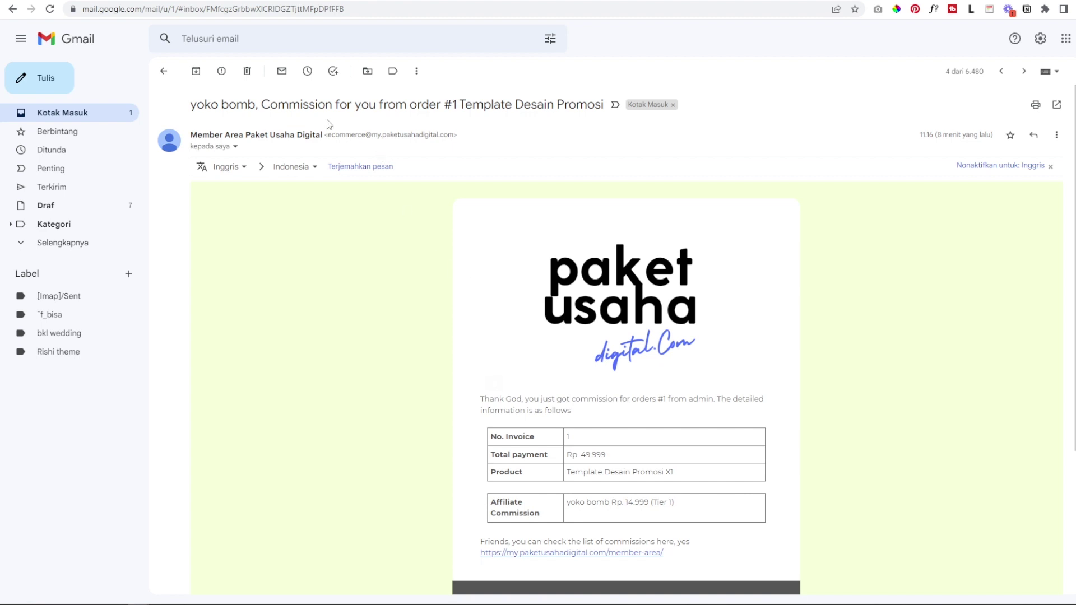
pyautogui.moveTo(465, 104); pyautogui.dragTo(595, 104)
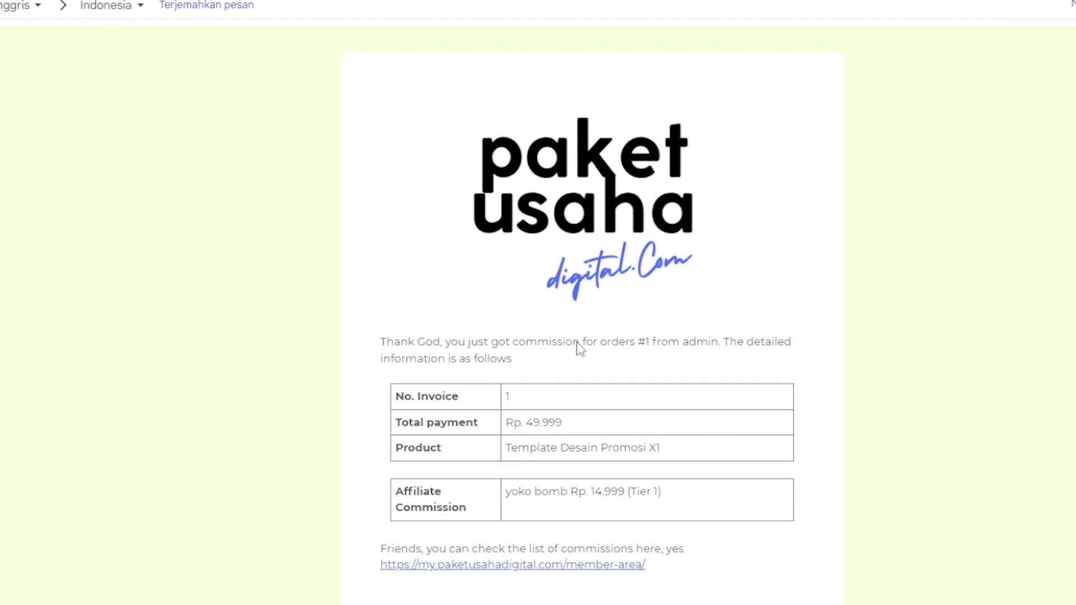
pyautogui.scroll(3, 387, 213)
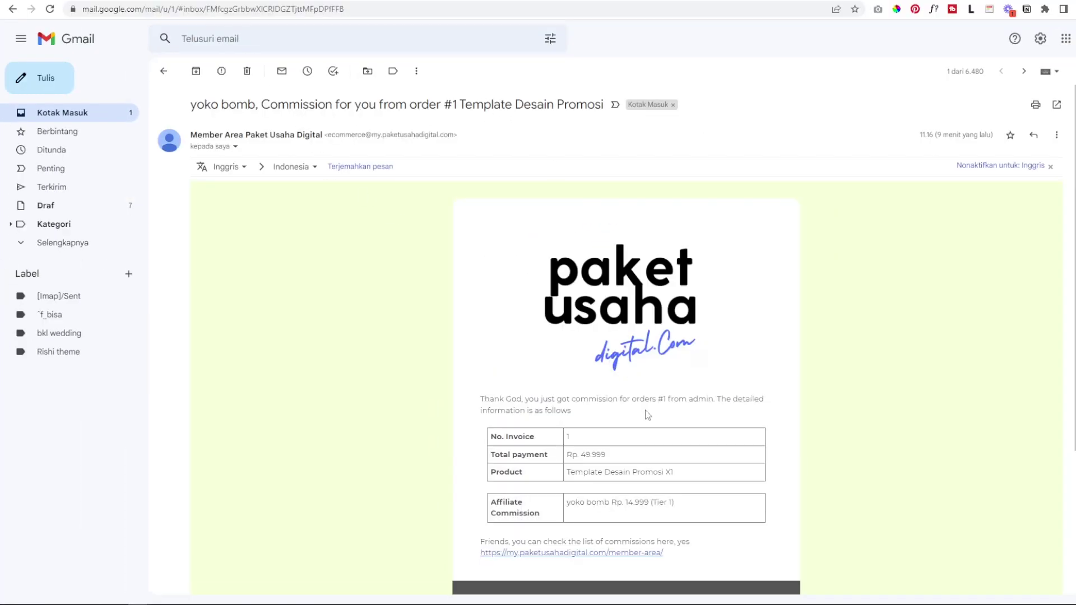
pyautogui.moveTo(645, 360)
pyautogui.moveTo(567, 339)
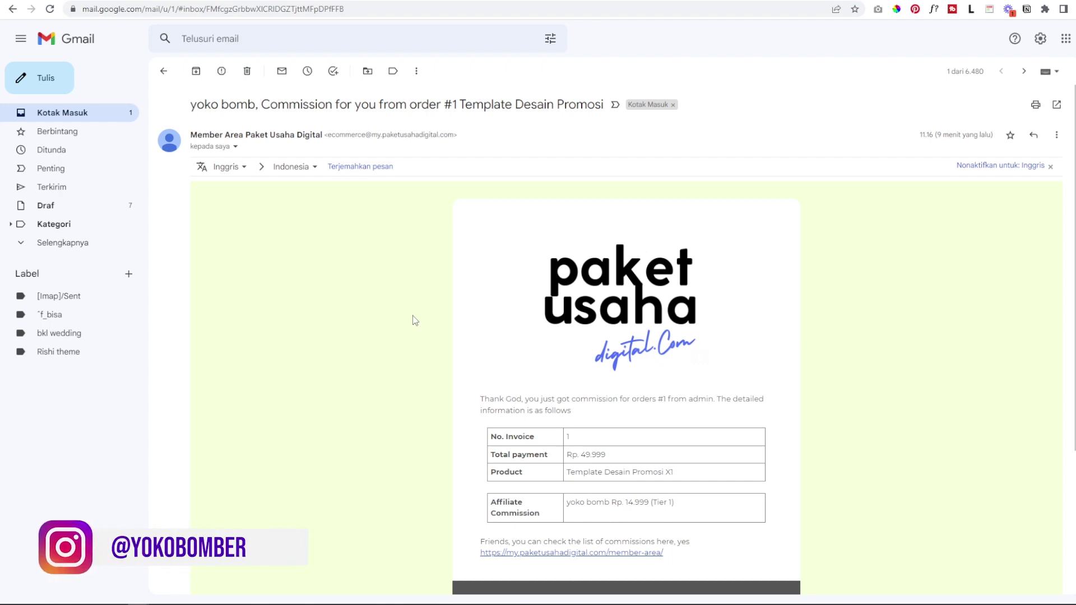
pyautogui.scroll(-1, 397, 375)
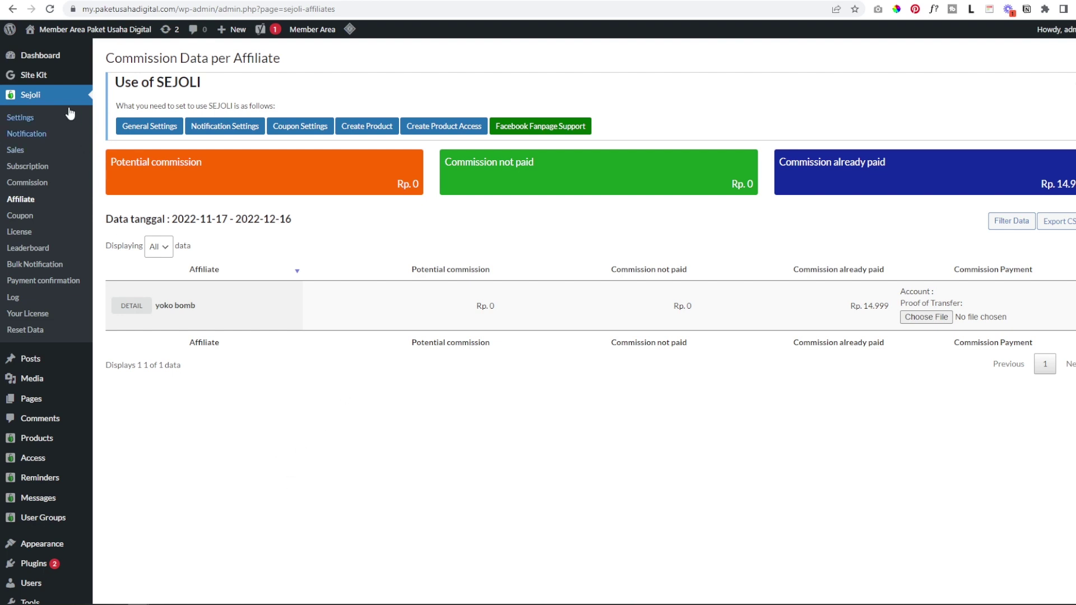
# - Return to the WordPress Dashboard home page, then go to the Products list
pyautogui.moveTo(48, 58)
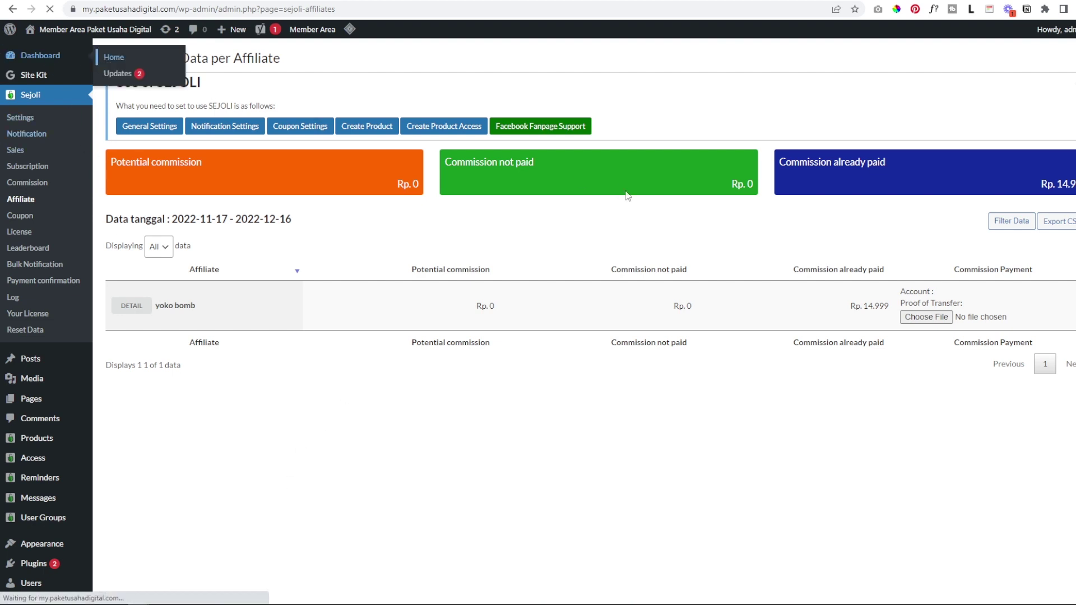
pyautogui.click(106, 63)
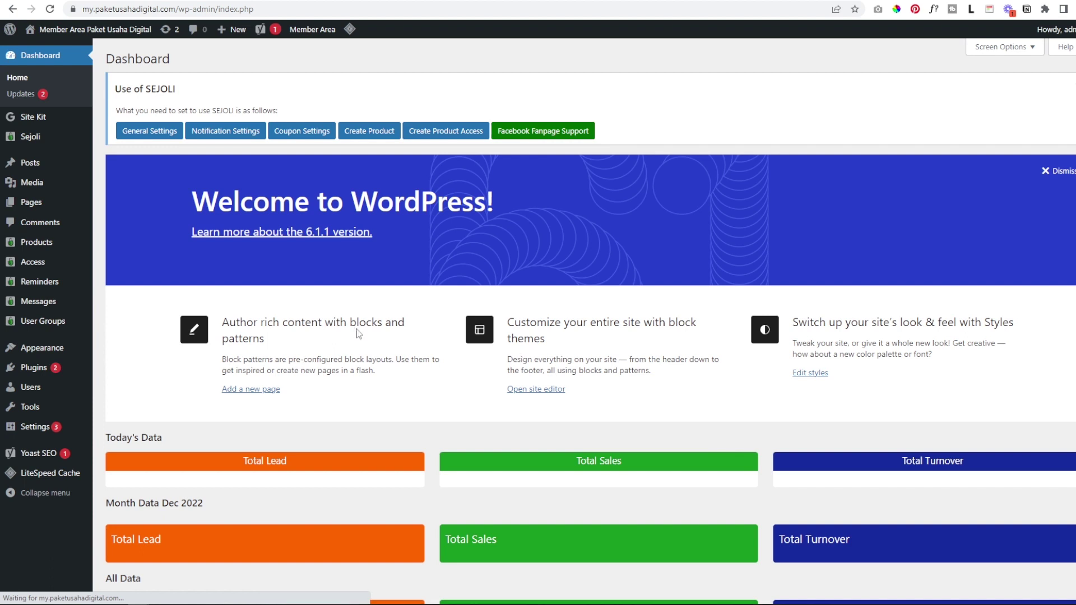
pyautogui.click(45, 248)
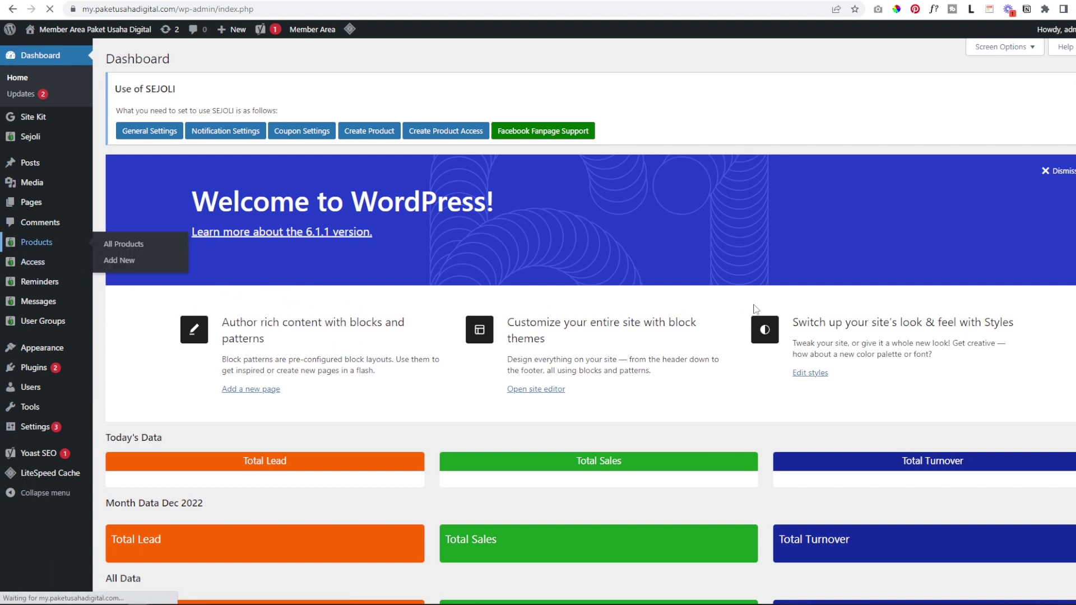